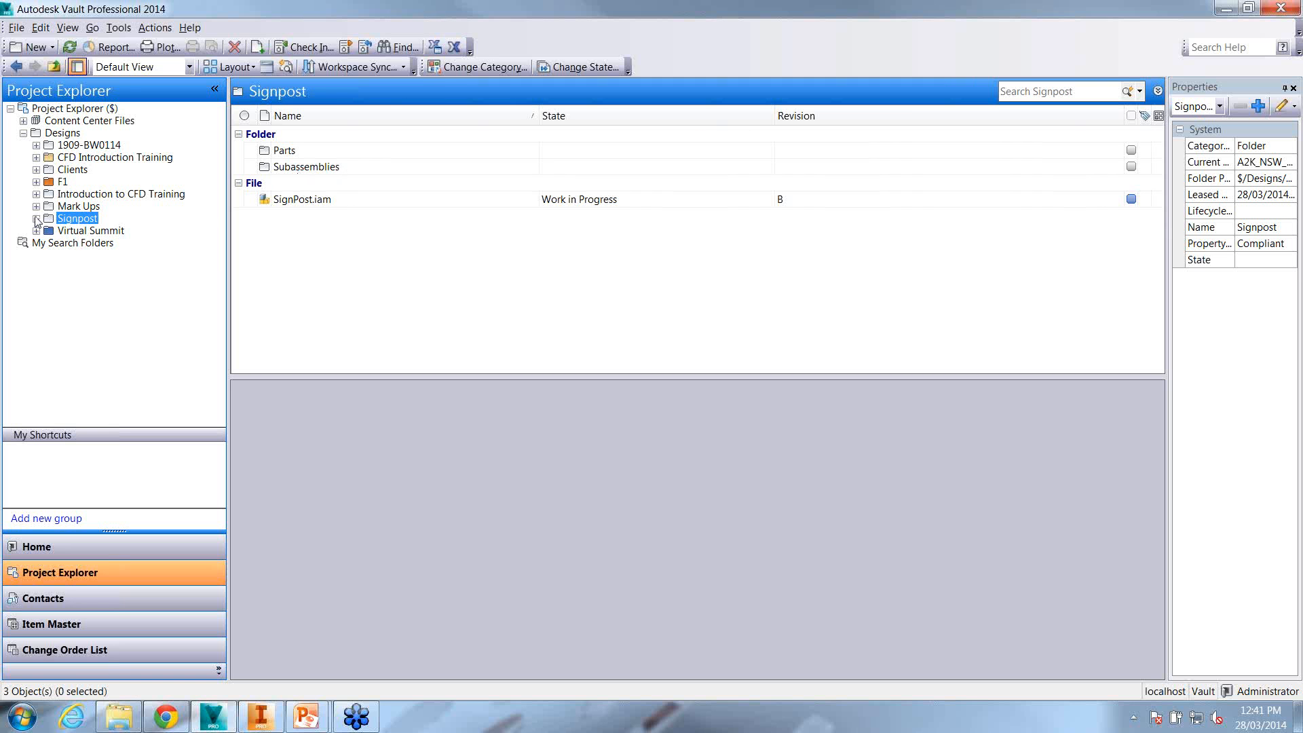
Examine the version history of SignPost.iam in the Signpost folder, comparing its revision B, revision A and initial entries
{"action": "left_click", "coordinate": [36, 218]}
{"action": "left_click", "coordinate": [273, 204]}
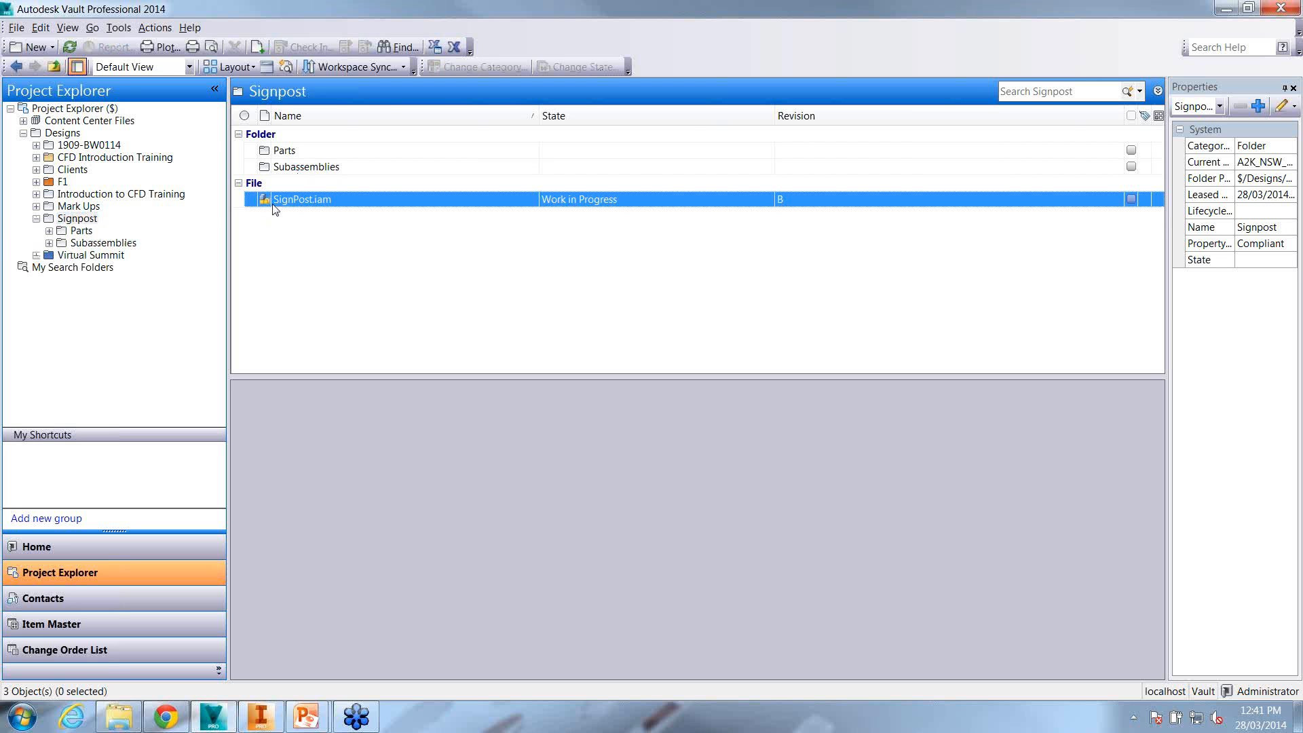
{"action": "left_click_drag", "start_coordinate": [587, 358], "coordinate": [587, 282]}
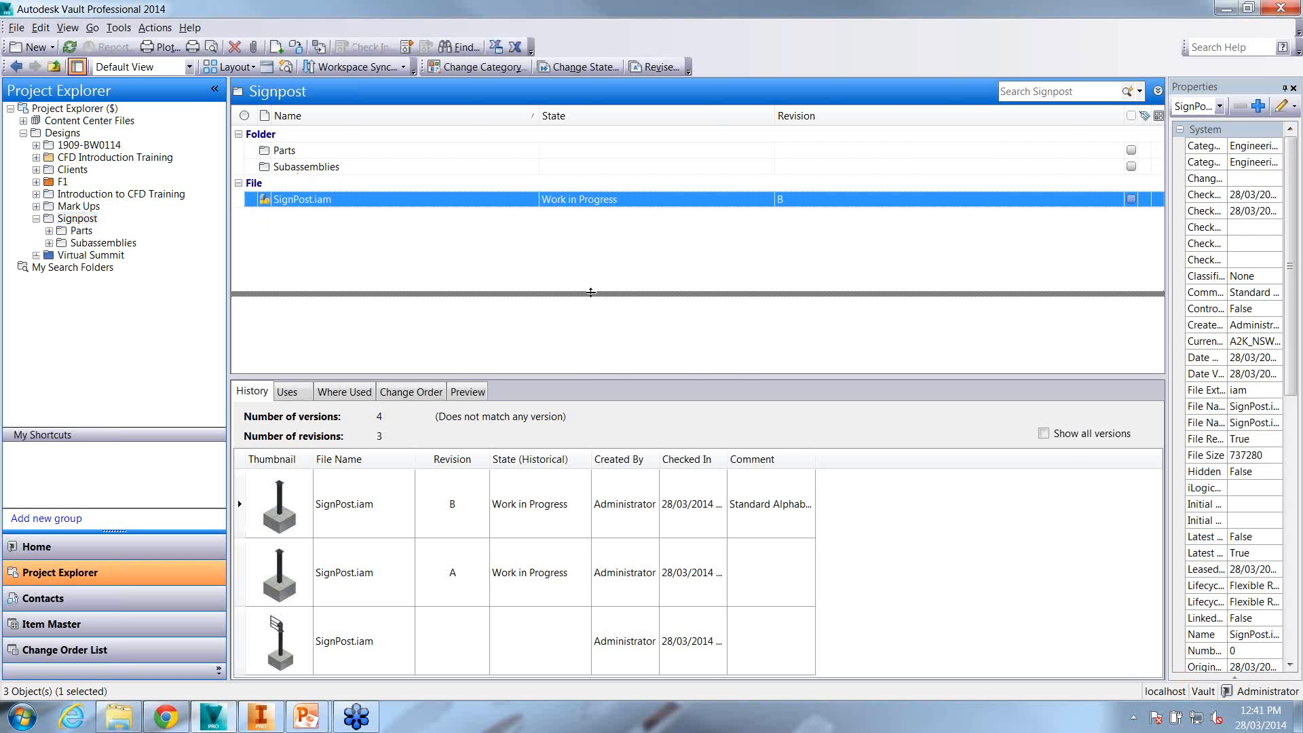
{"action": "left_click", "coordinate": [296, 422]}
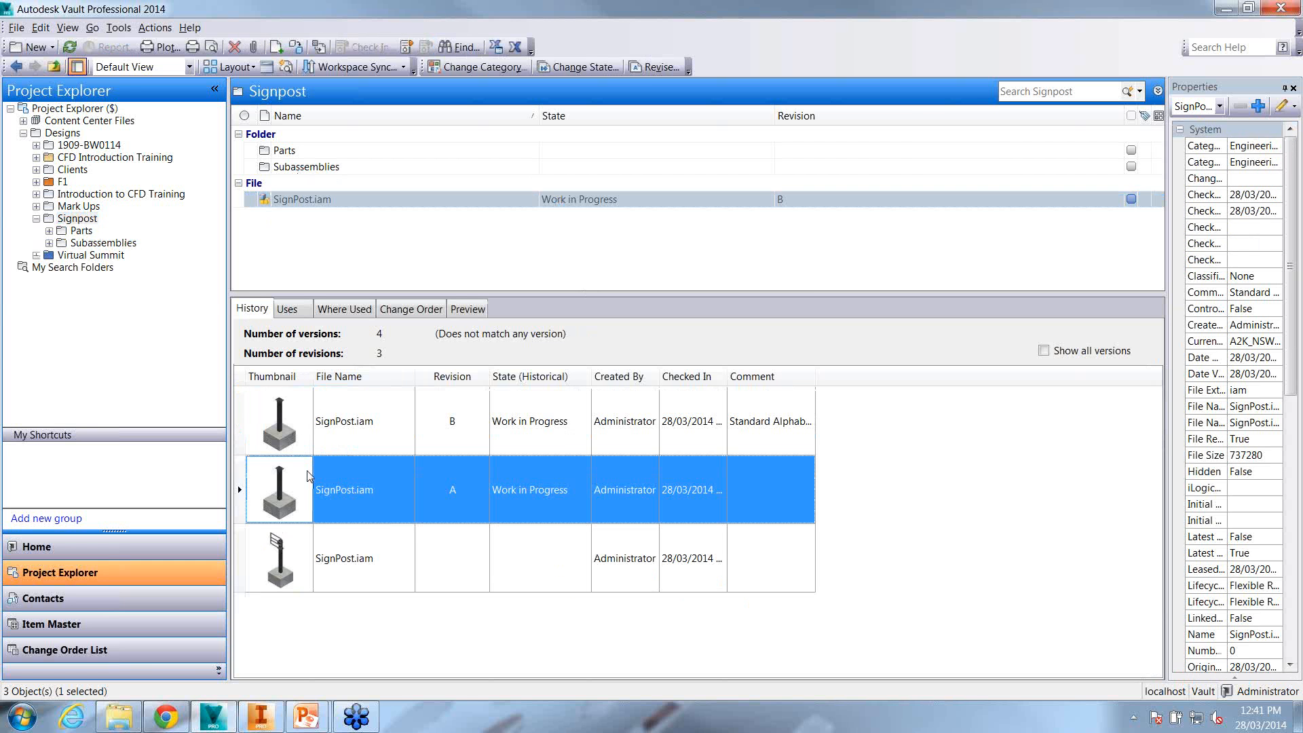
{"action": "left_click", "coordinate": [300, 546]}
{"action": "left_click", "coordinate": [302, 504]}
{"action": "left_click", "coordinate": [315, 445]}
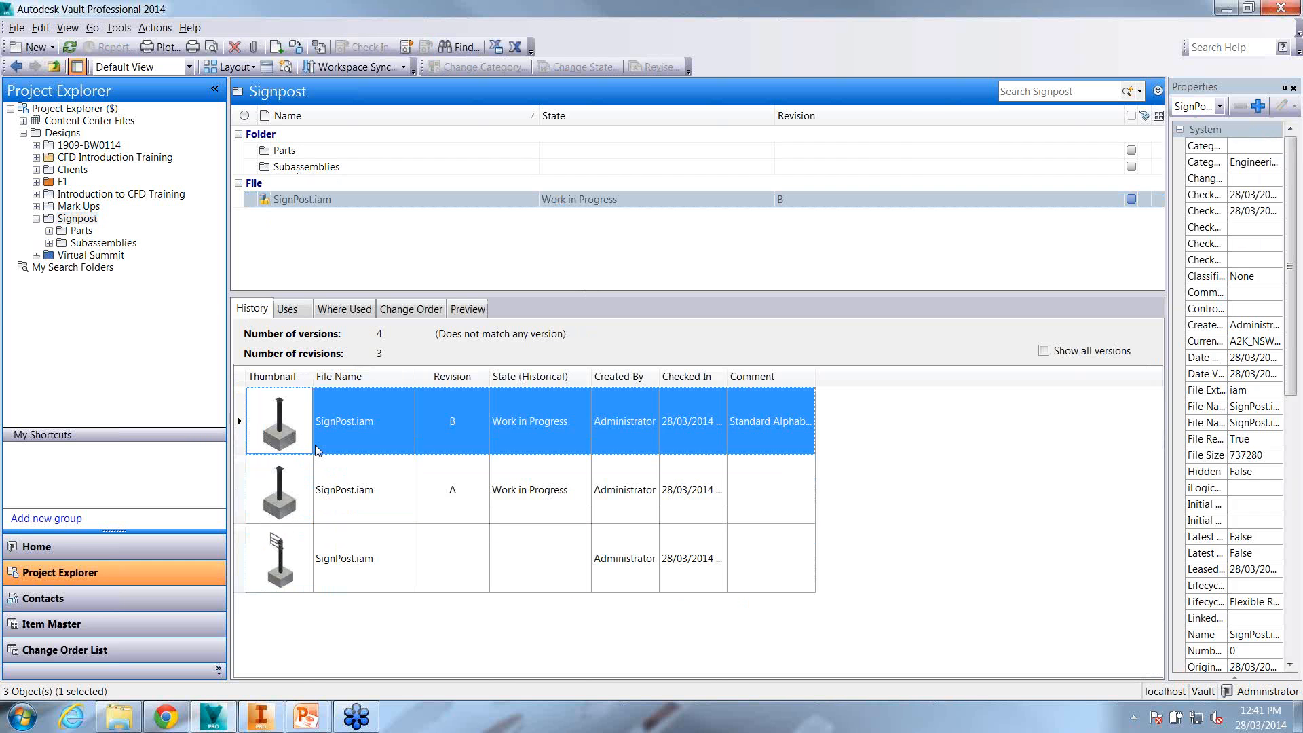
{"action": "left_click", "coordinate": [319, 491]}
{"action": "left_click", "coordinate": [315, 536]}
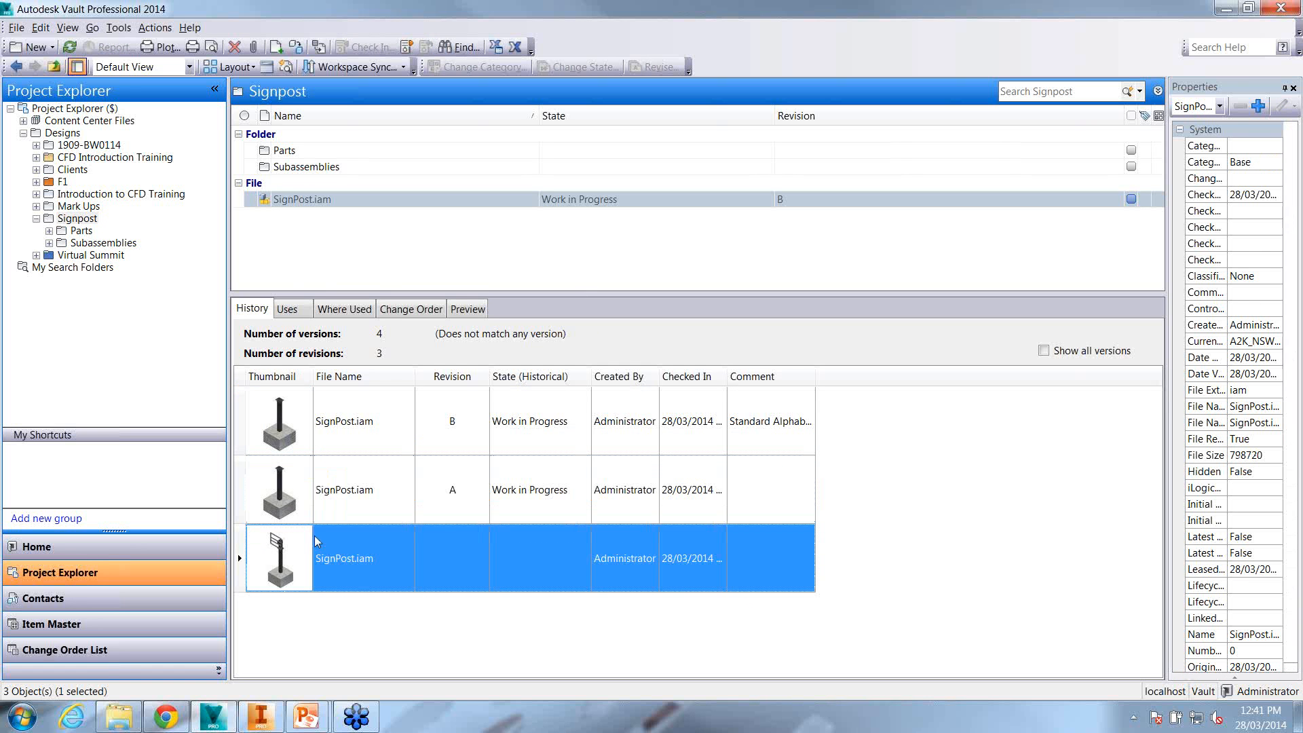
Review the revision previews, change orders, where-used list and uses of SignPost.iam
{"action": "left_click", "coordinate": [468, 308]}
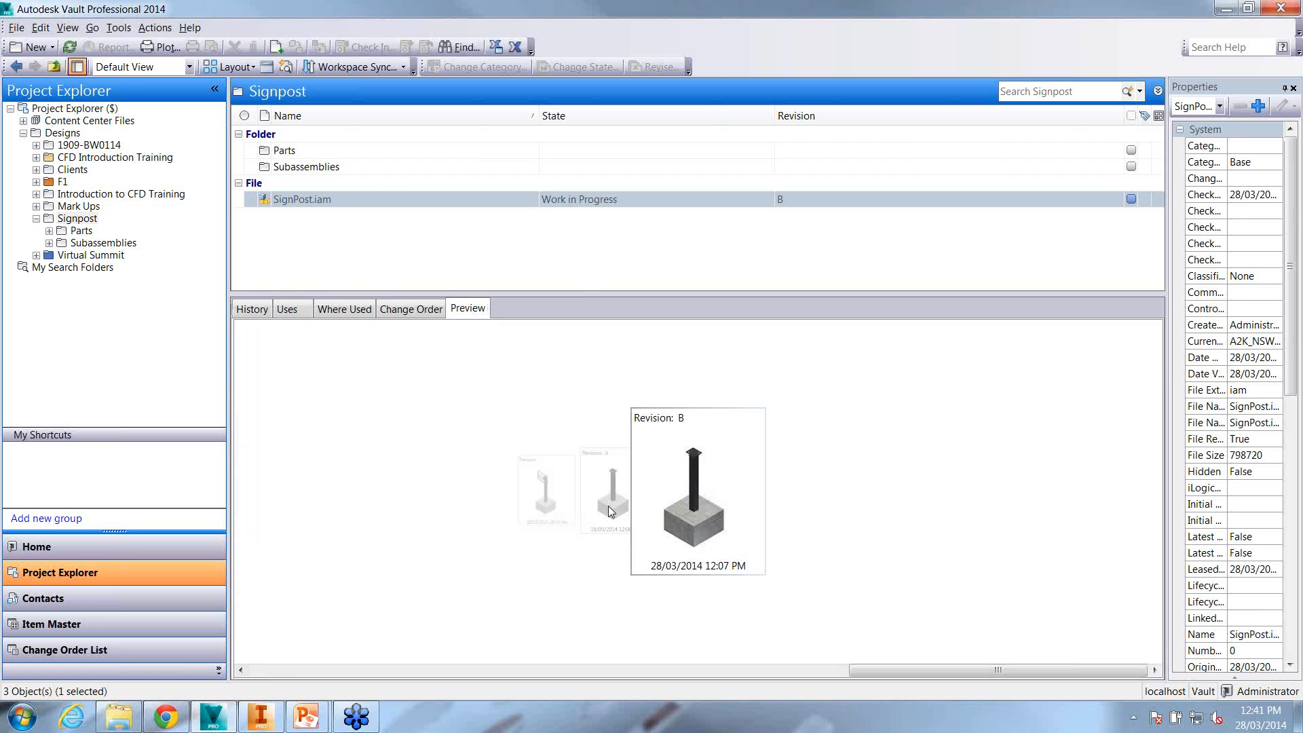
{"action": "left_click", "coordinate": [684, 503]}
{"action": "left_click", "coordinate": [420, 316]}
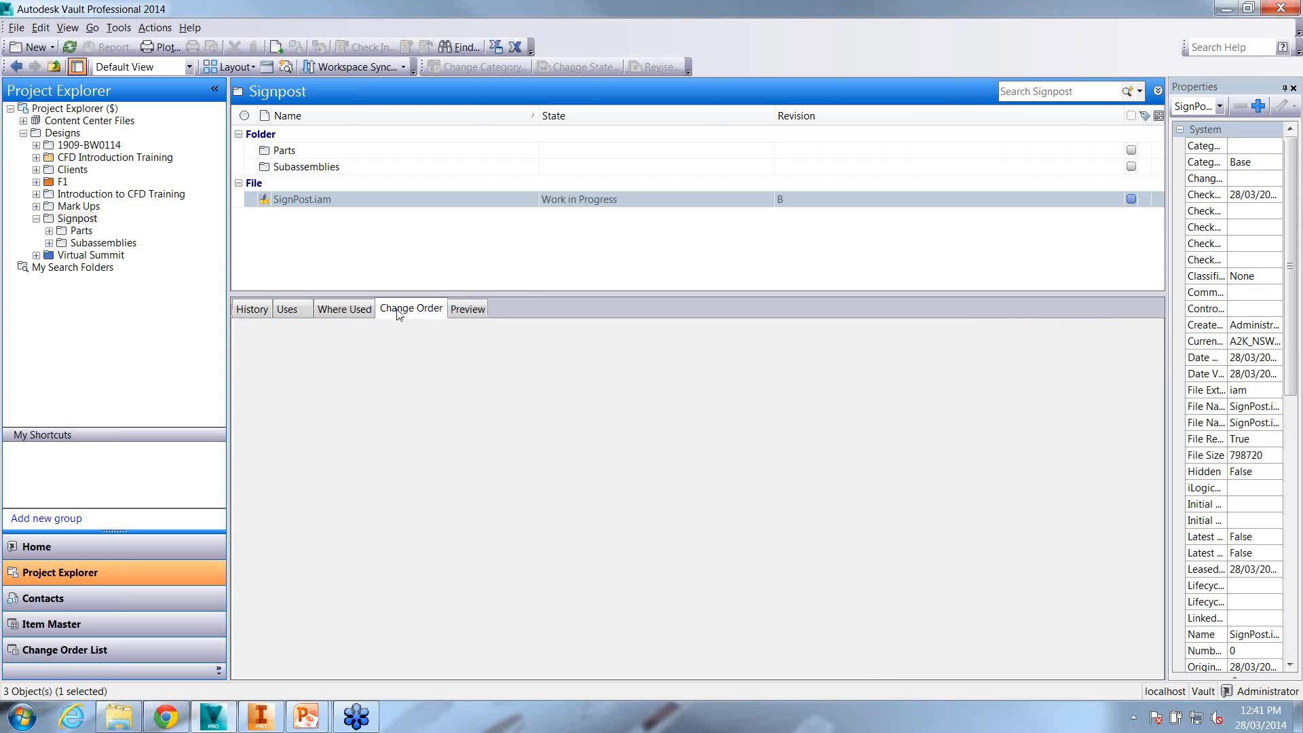
{"action": "left_click", "coordinate": [369, 313]}
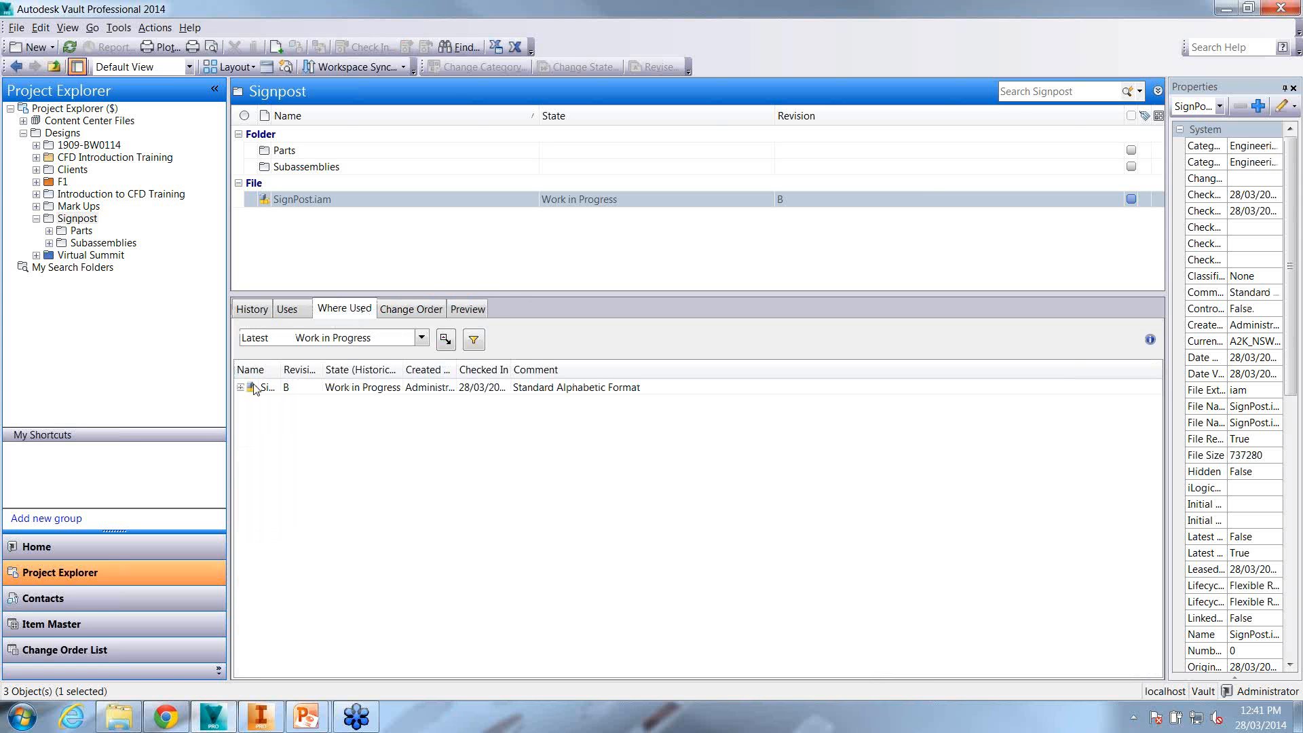
{"action": "left_click", "coordinate": [288, 310]}
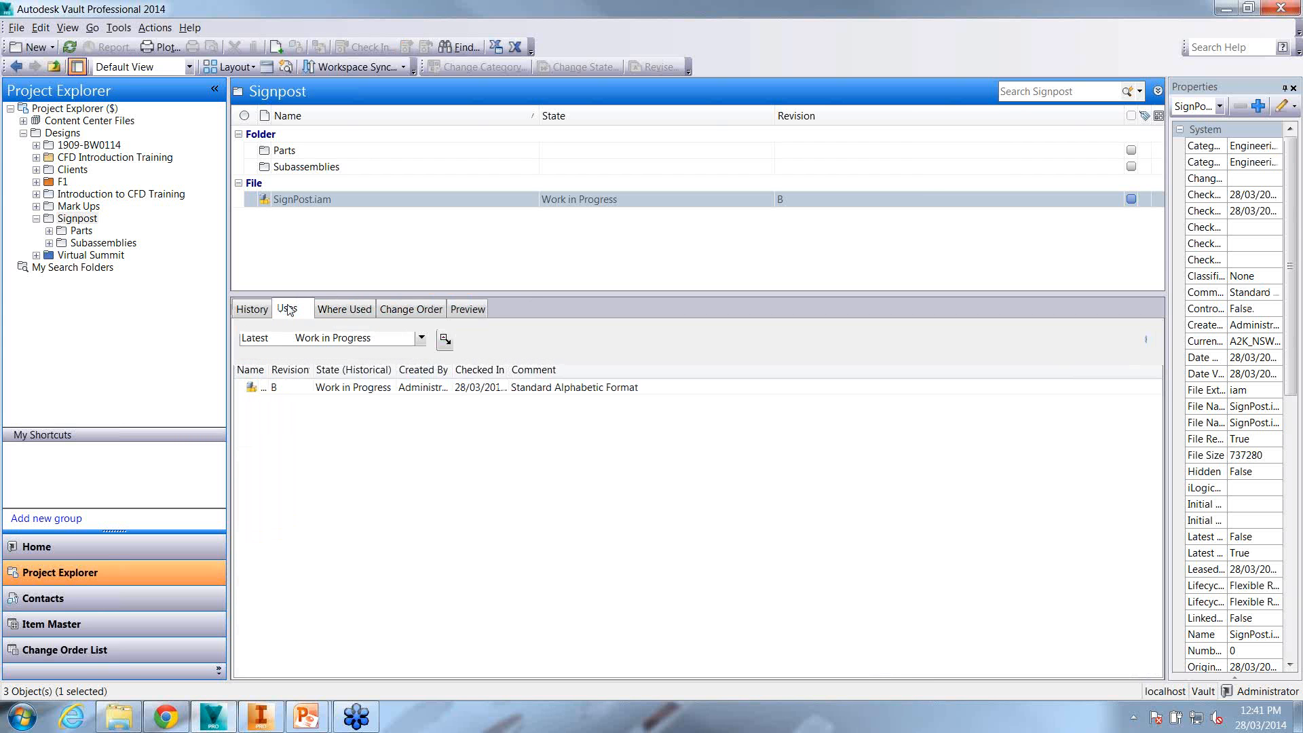
Examine where the part A100-3576.ipt in the Signpost Parts folder is used, along with its preview and version history
{"action": "double_click", "coordinate": [319, 150]}
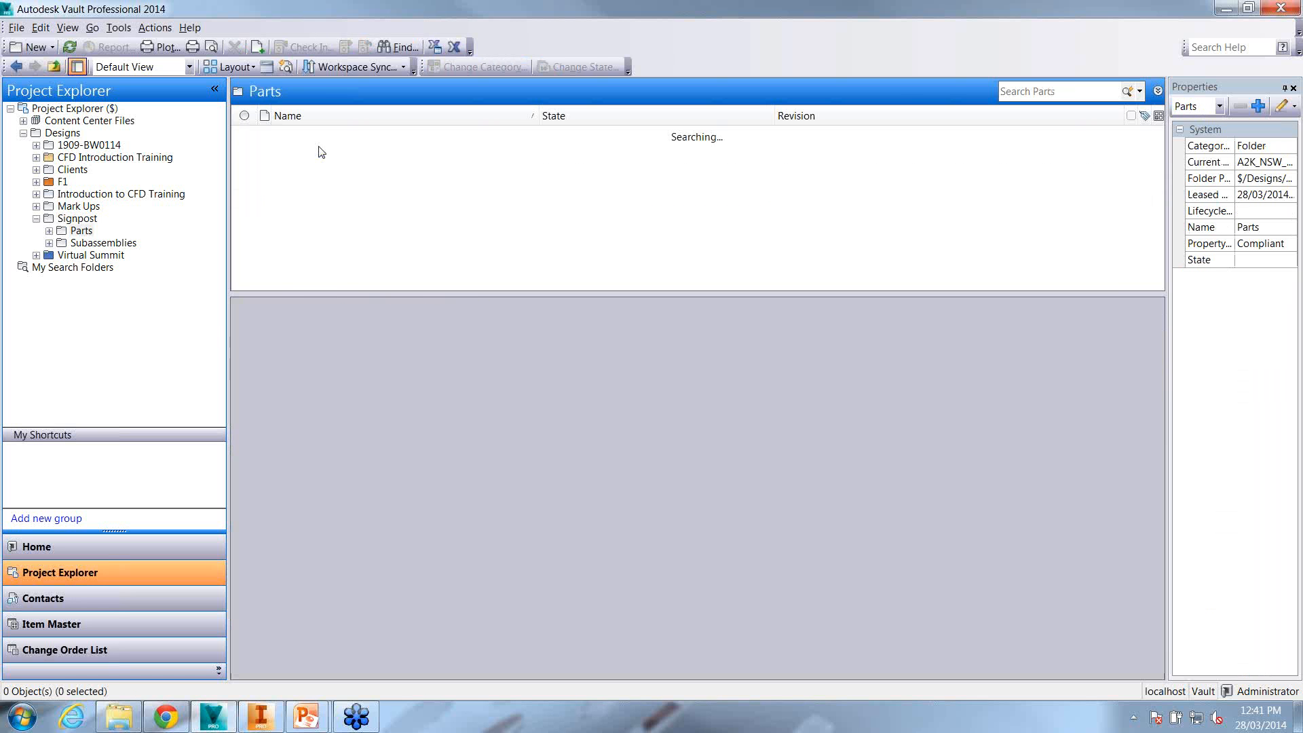
{"action": "left_click", "coordinate": [309, 213]}
{"action": "left_click", "coordinate": [342, 311]}
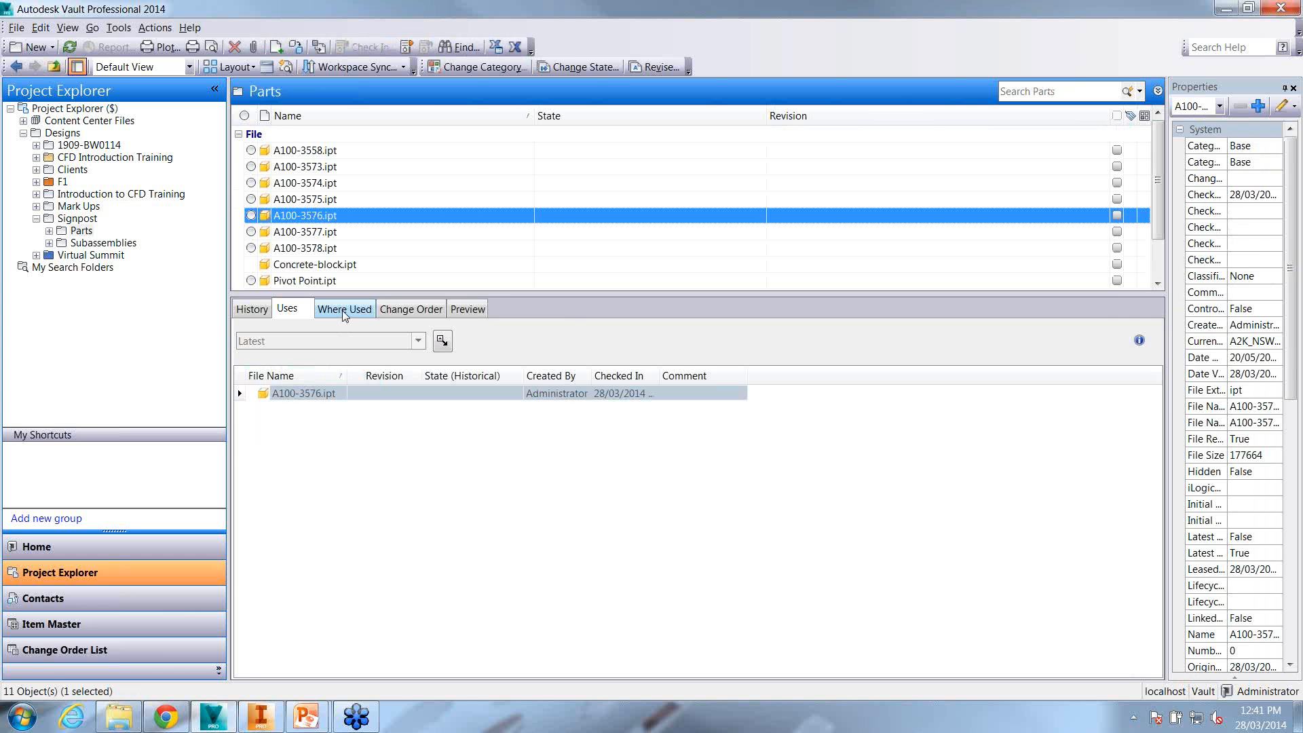
{"action": "left_click", "coordinate": [240, 387]}
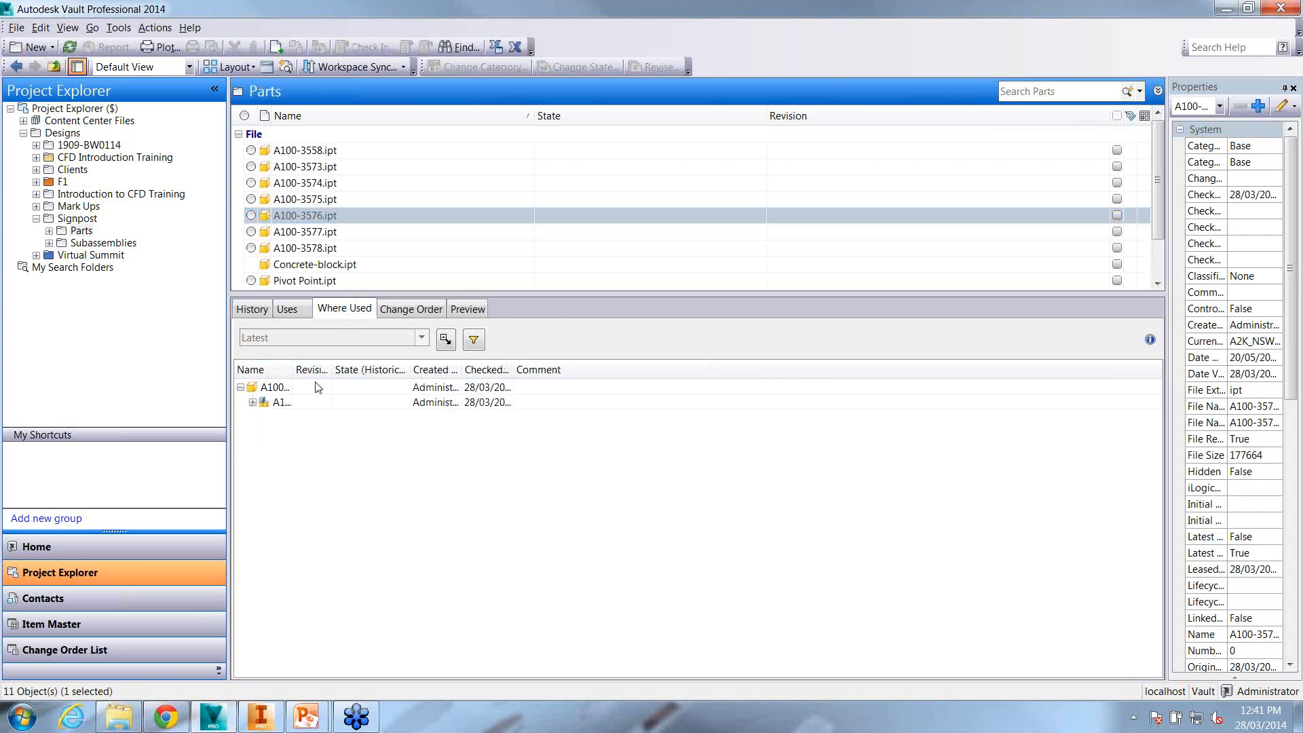
{"action": "left_click_drag", "start_coordinate": [281, 370], "coordinate": [407, 371]}
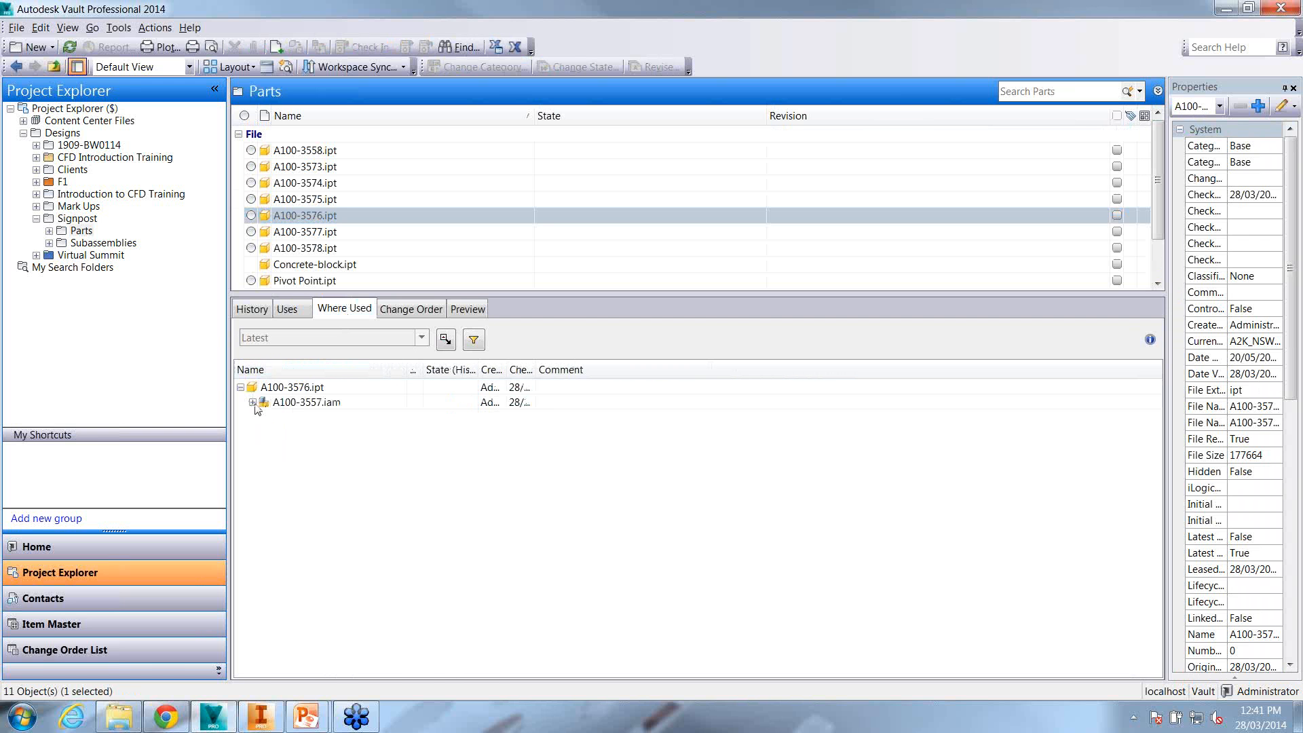
{"action": "left_click", "coordinate": [298, 402]}
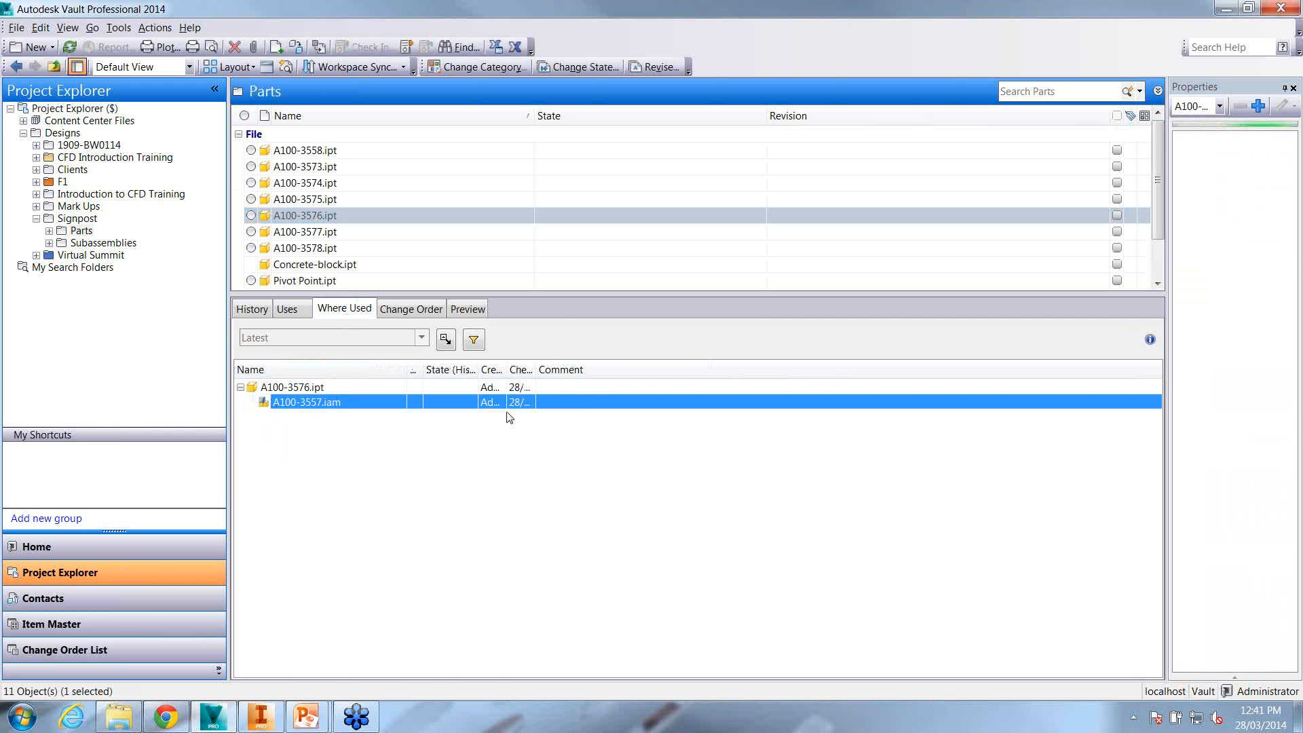
{"action": "left_click_drag", "start_coordinate": [535, 370], "coordinate": [578, 369]}
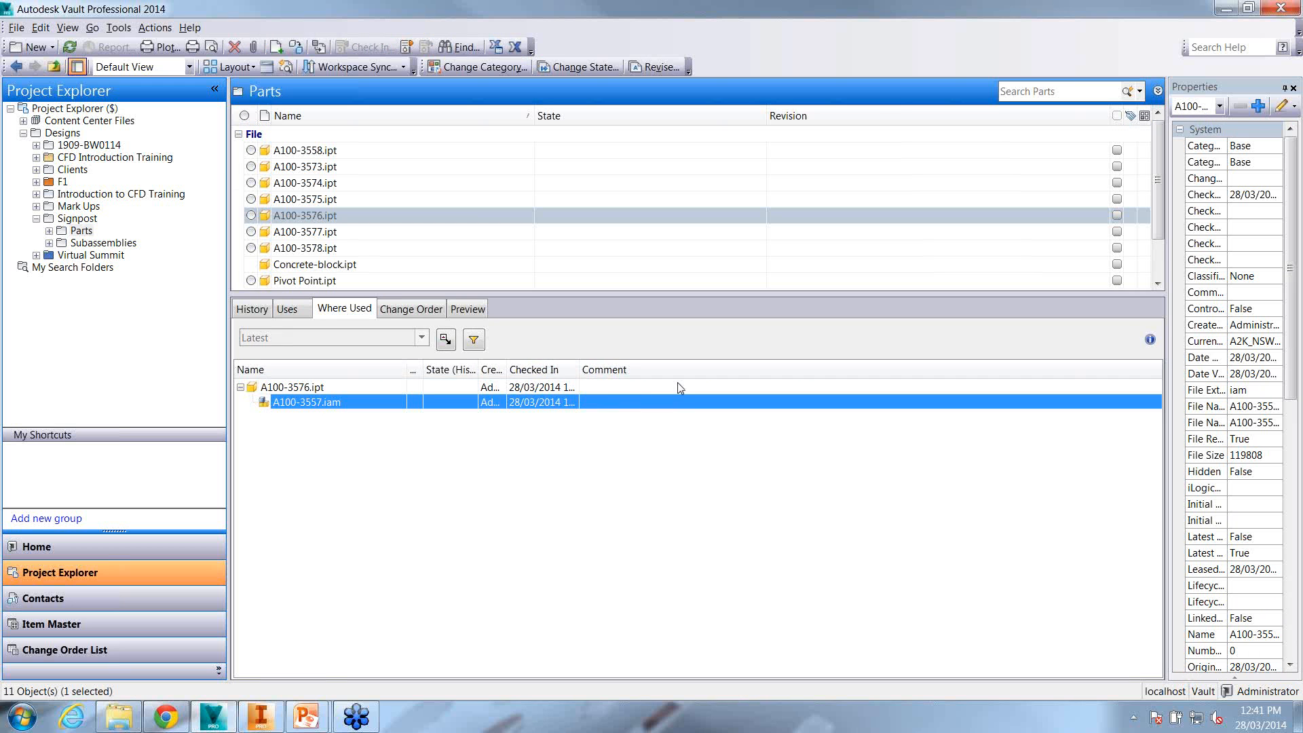
{"action": "left_click", "coordinate": [479, 311]}
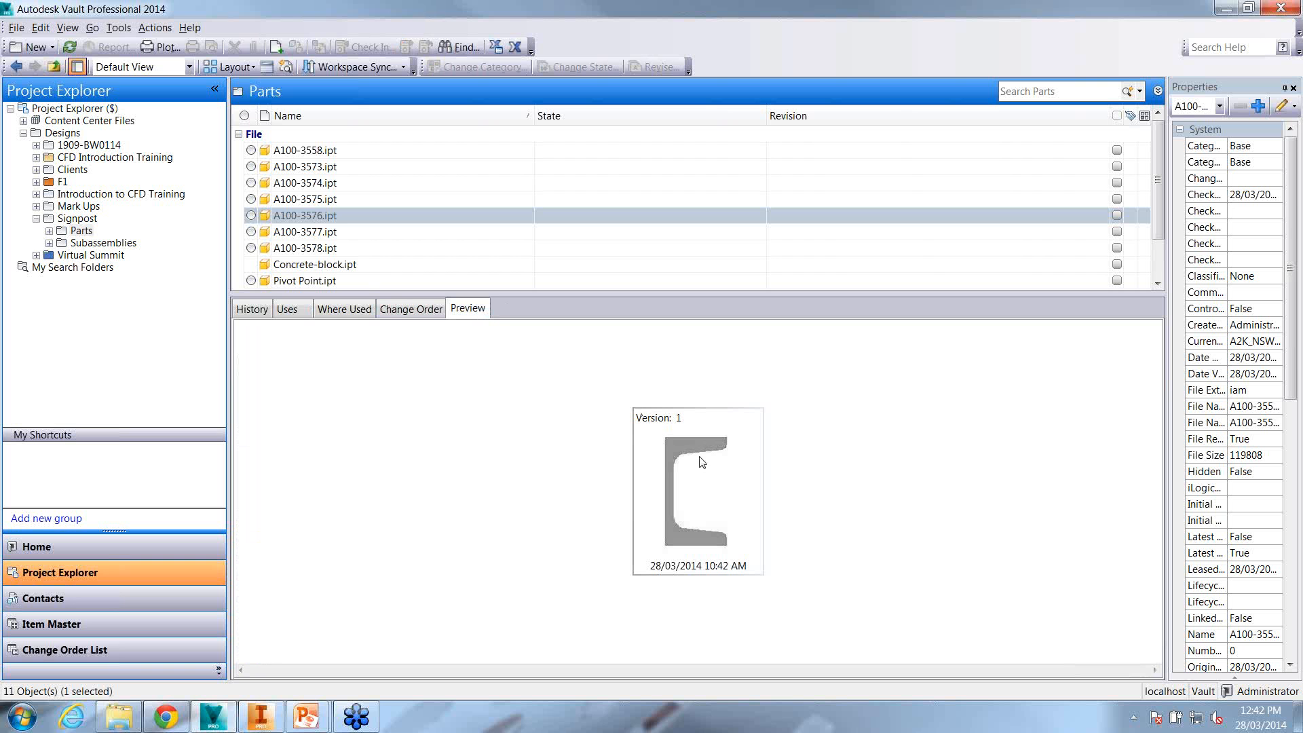
{"action": "left_click", "coordinate": [266, 312]}
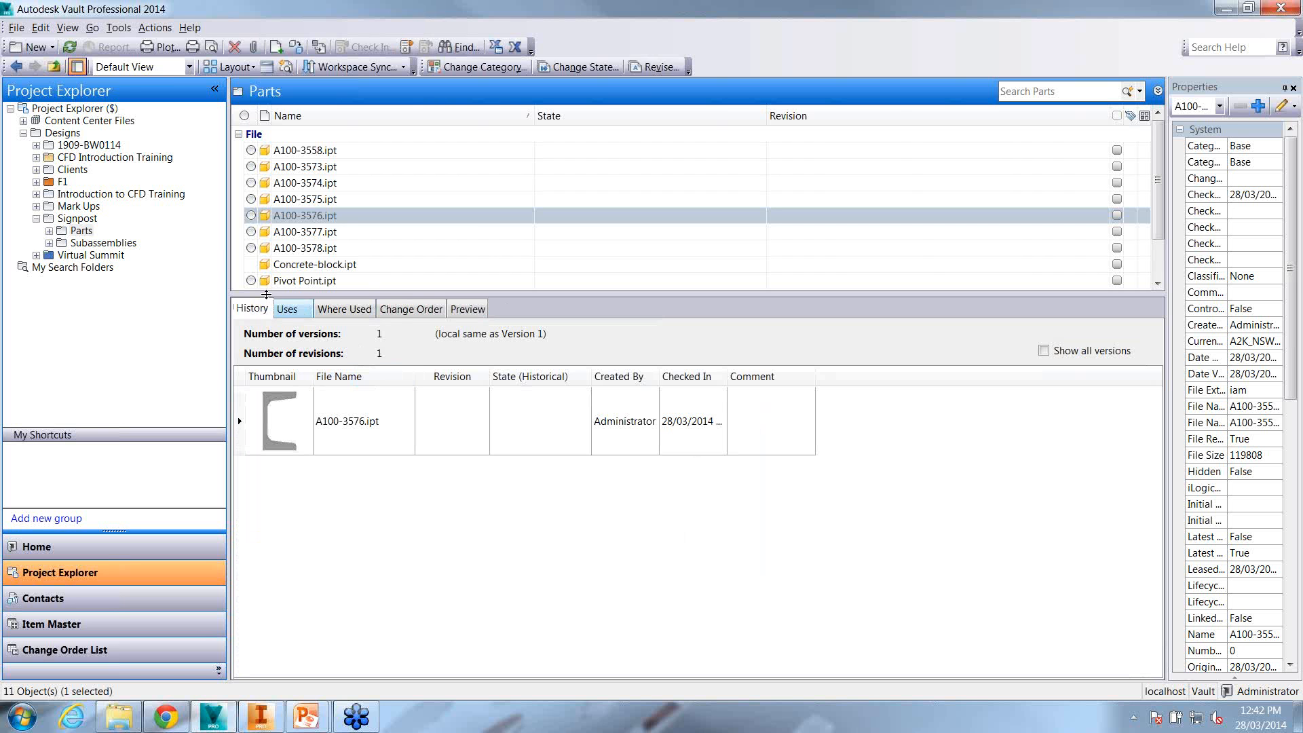
Browse the Introduction to CFD Training, Clients and F1 project folders
{"action": "left_click", "coordinate": [72, 195]}
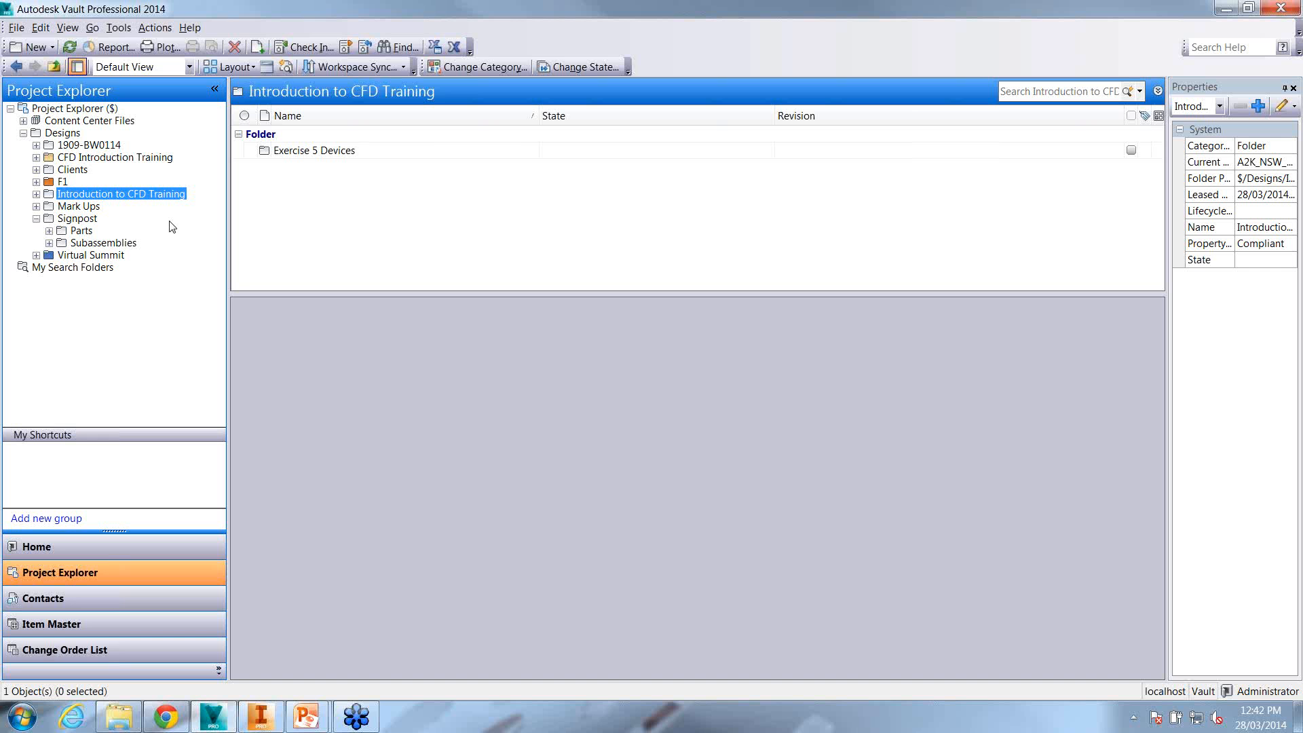
{"action": "left_click", "coordinate": [72, 170]}
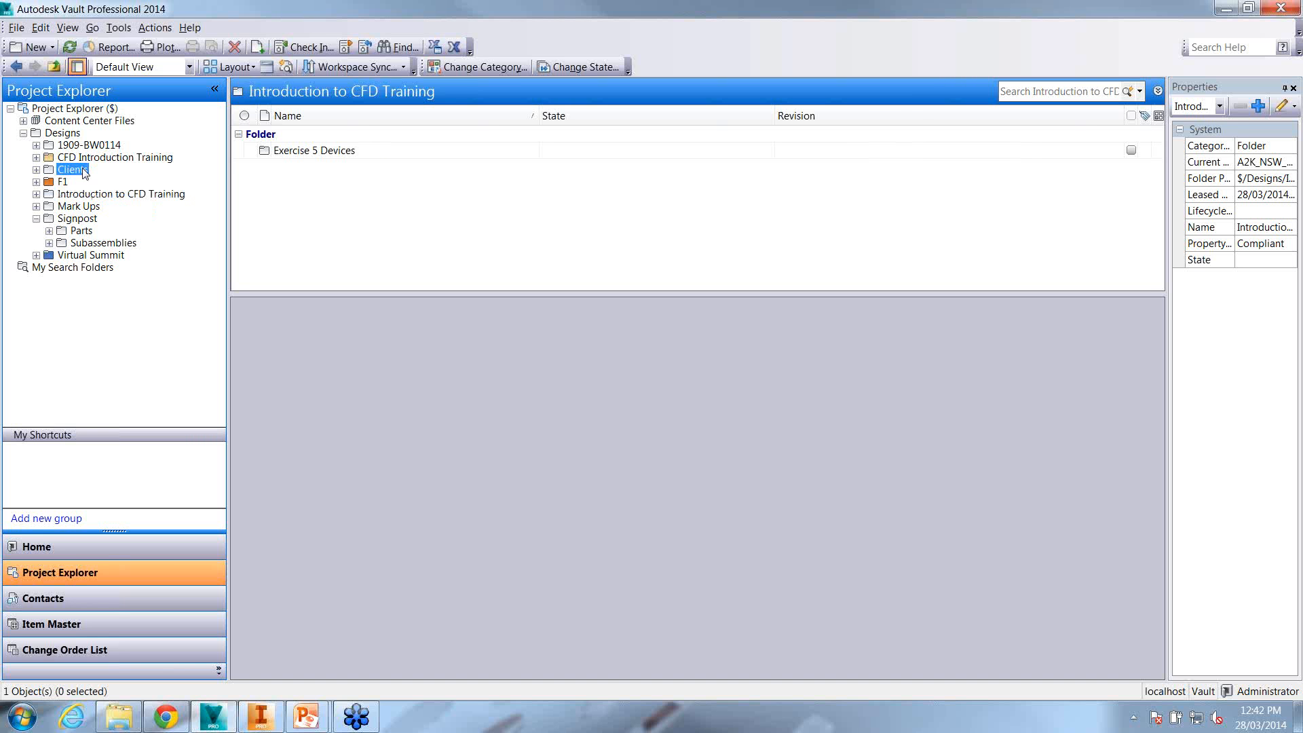
{"action": "left_click", "coordinate": [55, 184]}
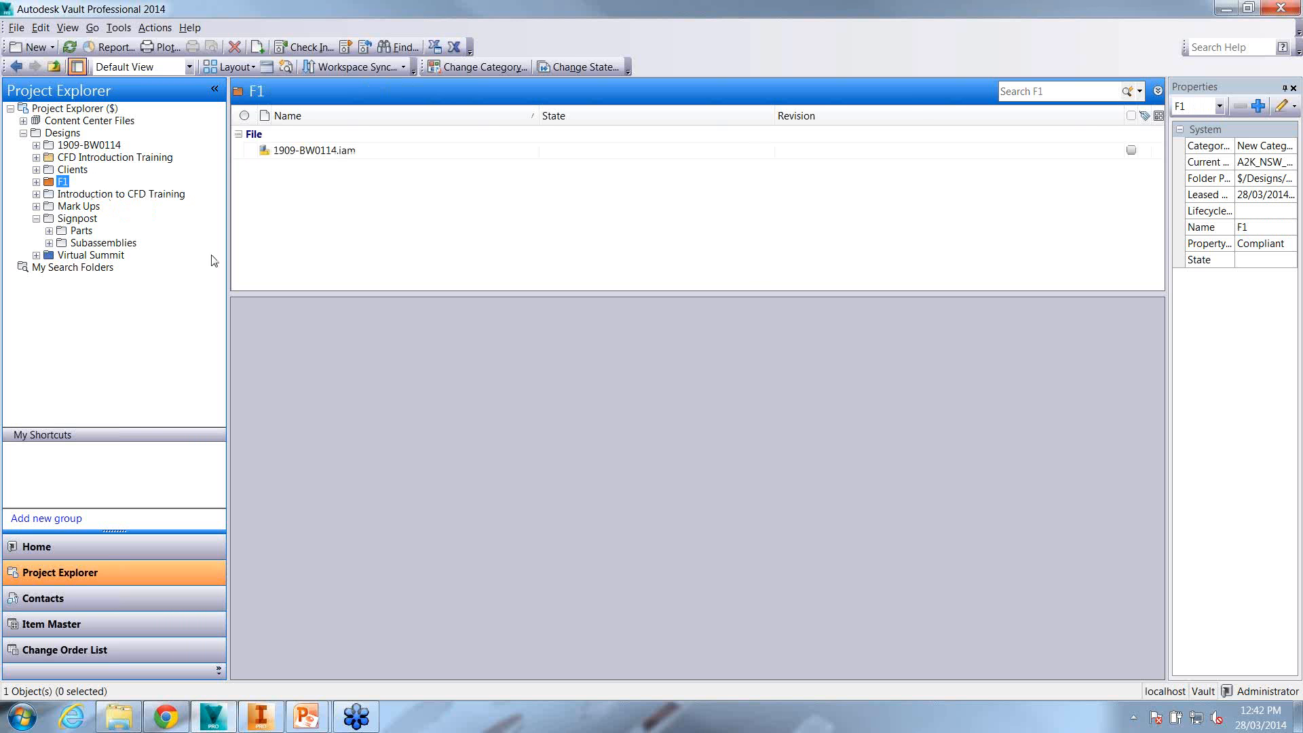
Open the Office Staff group's details from the group management in the global administration settings
{"action": "left_click", "coordinate": [113, 28]}
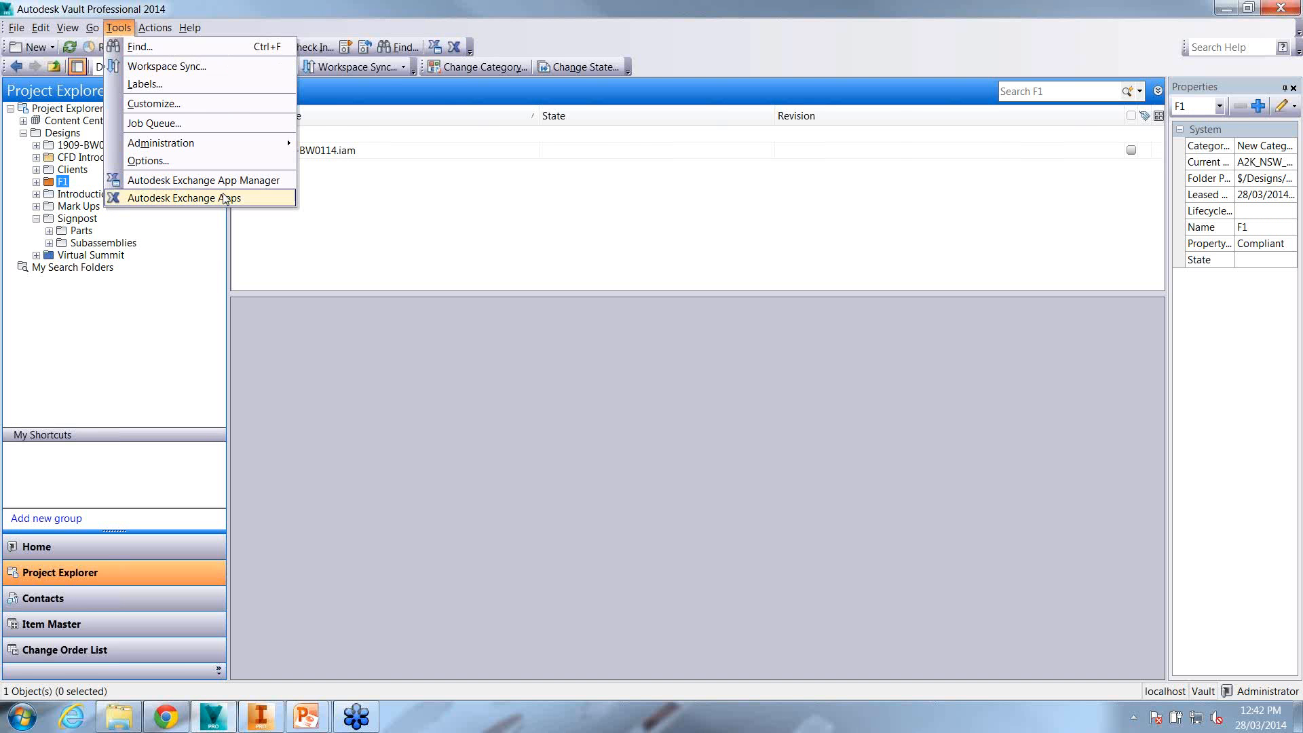
{"action": "mouse_move", "coordinate": [213, 147]}
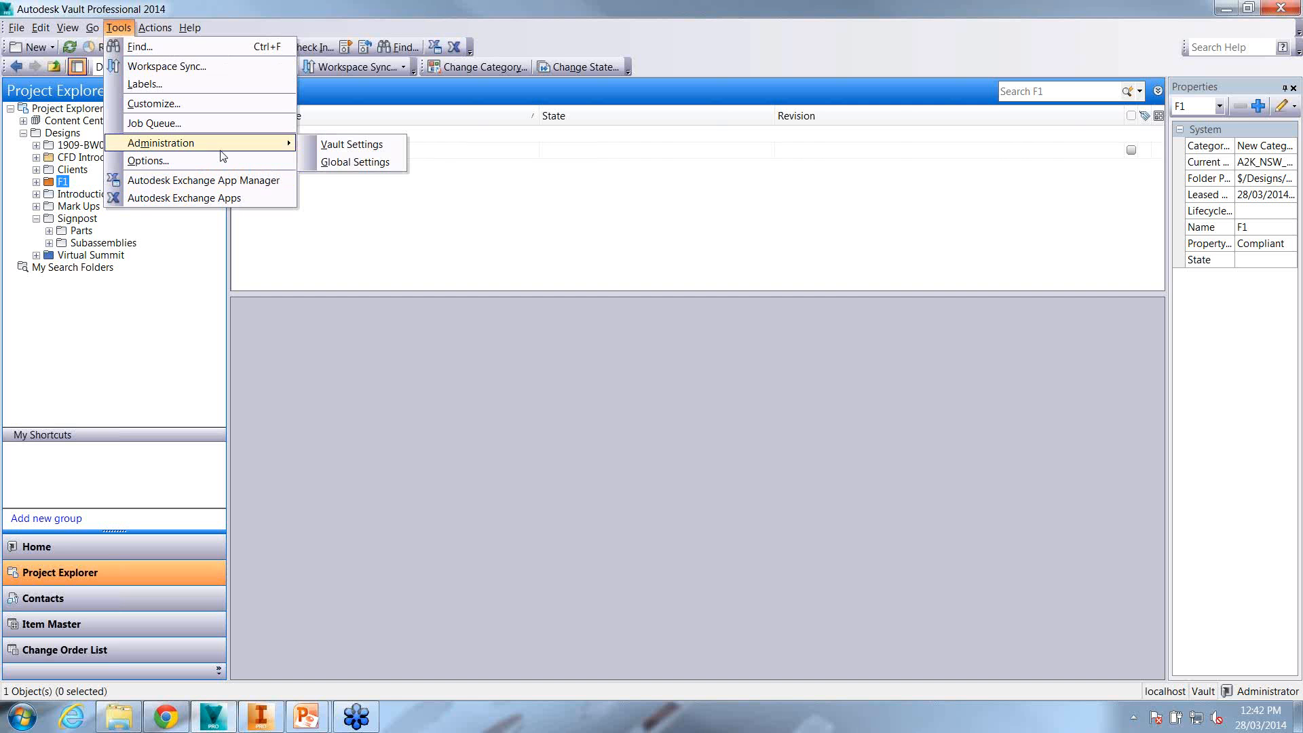
{"action": "left_click", "coordinate": [356, 165]}
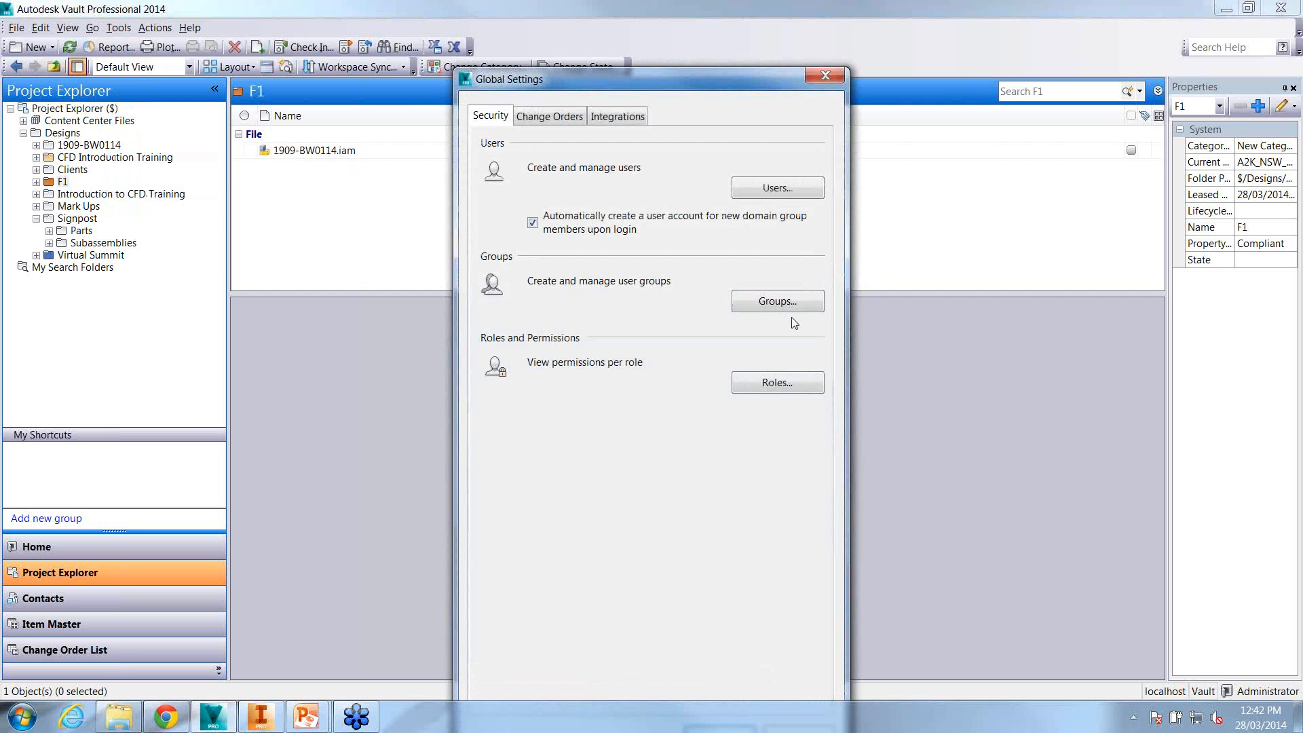
{"action": "left_click", "coordinate": [790, 308]}
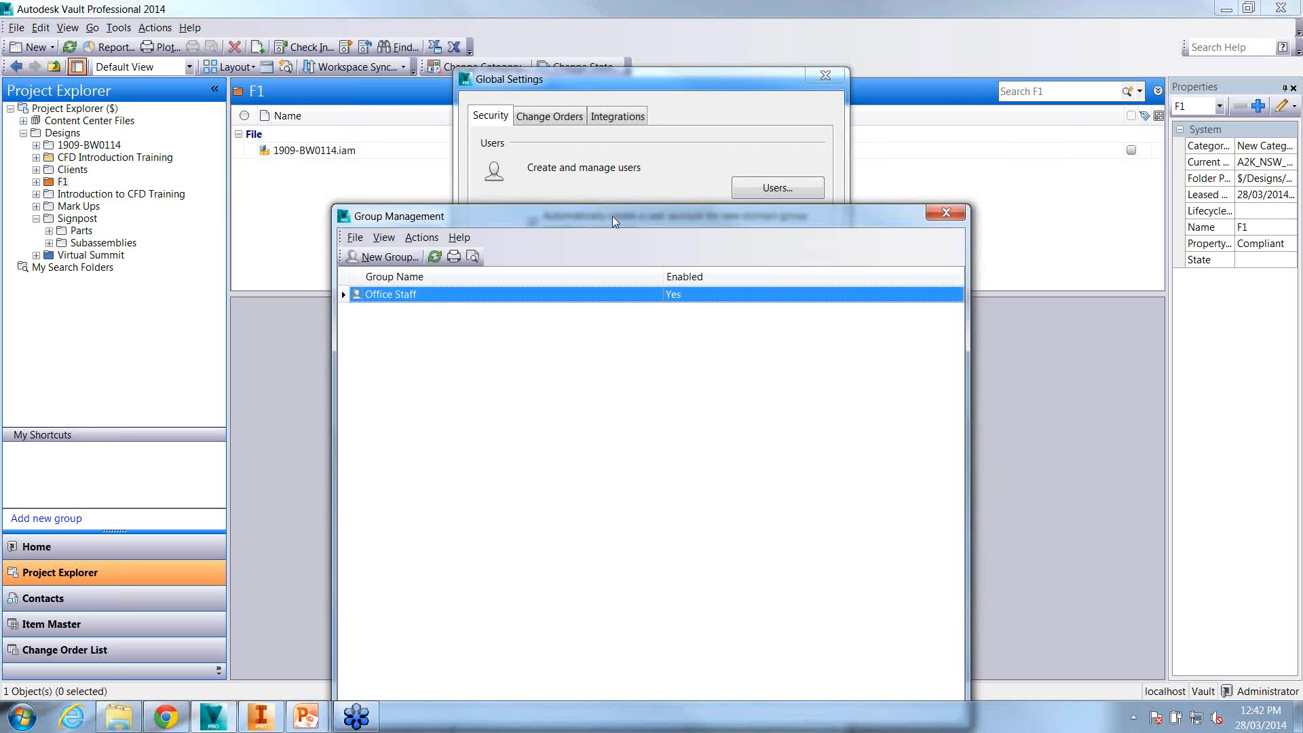
{"action": "left_click_drag", "start_coordinate": [612, 216], "coordinate": [585, 107]}
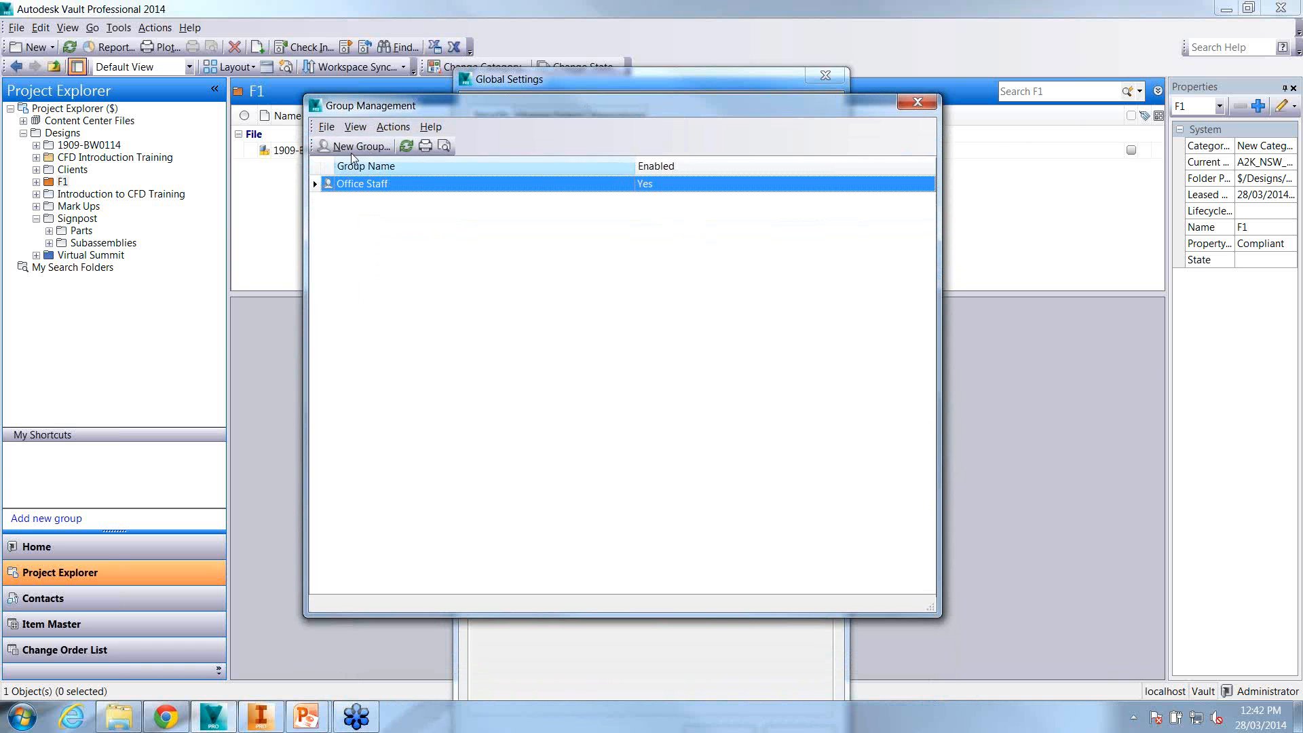
{"action": "double_click", "coordinate": [400, 186]}
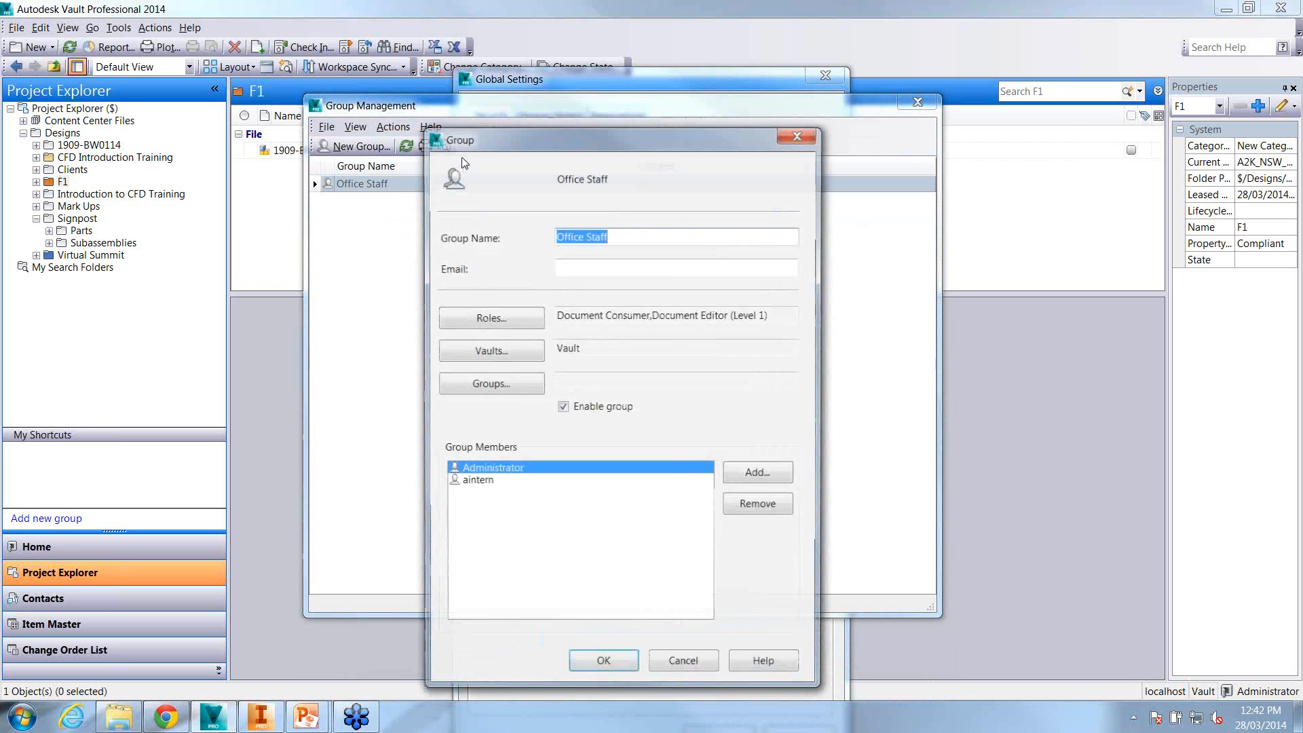
{"action": "left_click", "coordinate": [643, 237]}
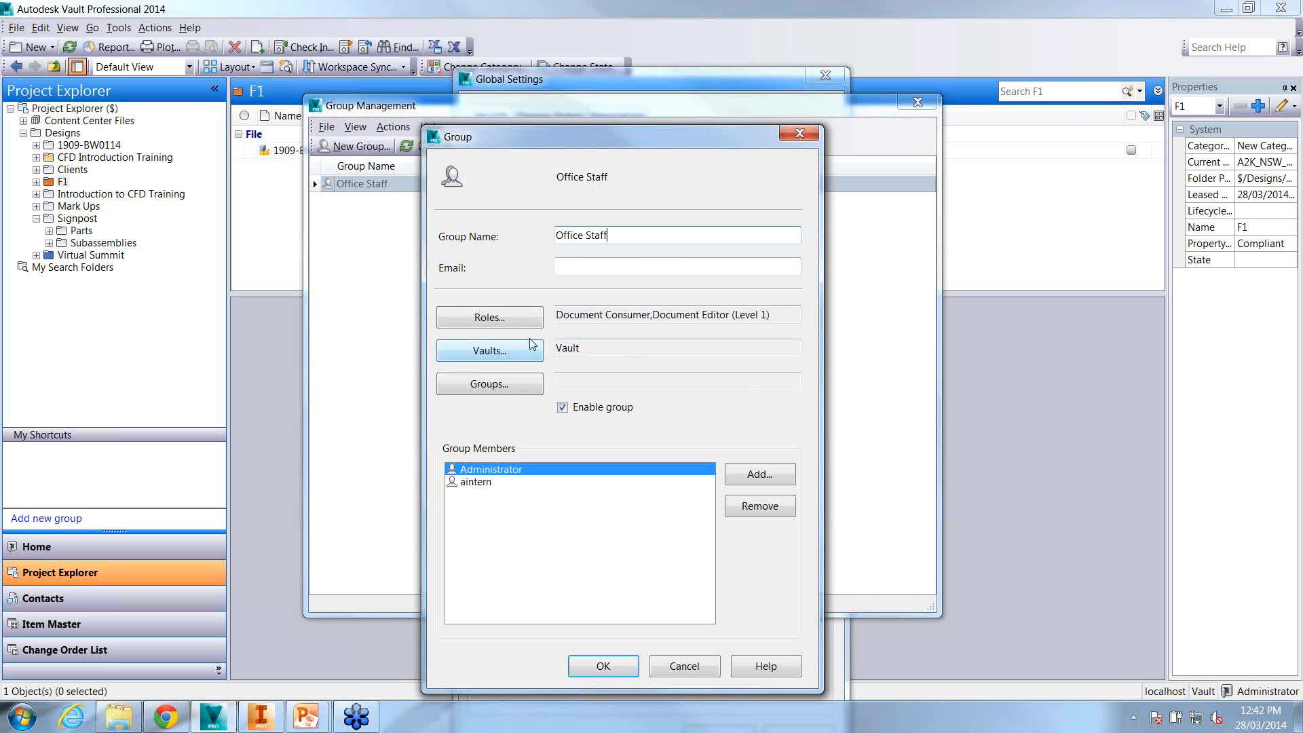
Review the roles assigned to the Office Staff group and close the group management without saving changes
{"action": "left_click", "coordinate": [513, 317]}
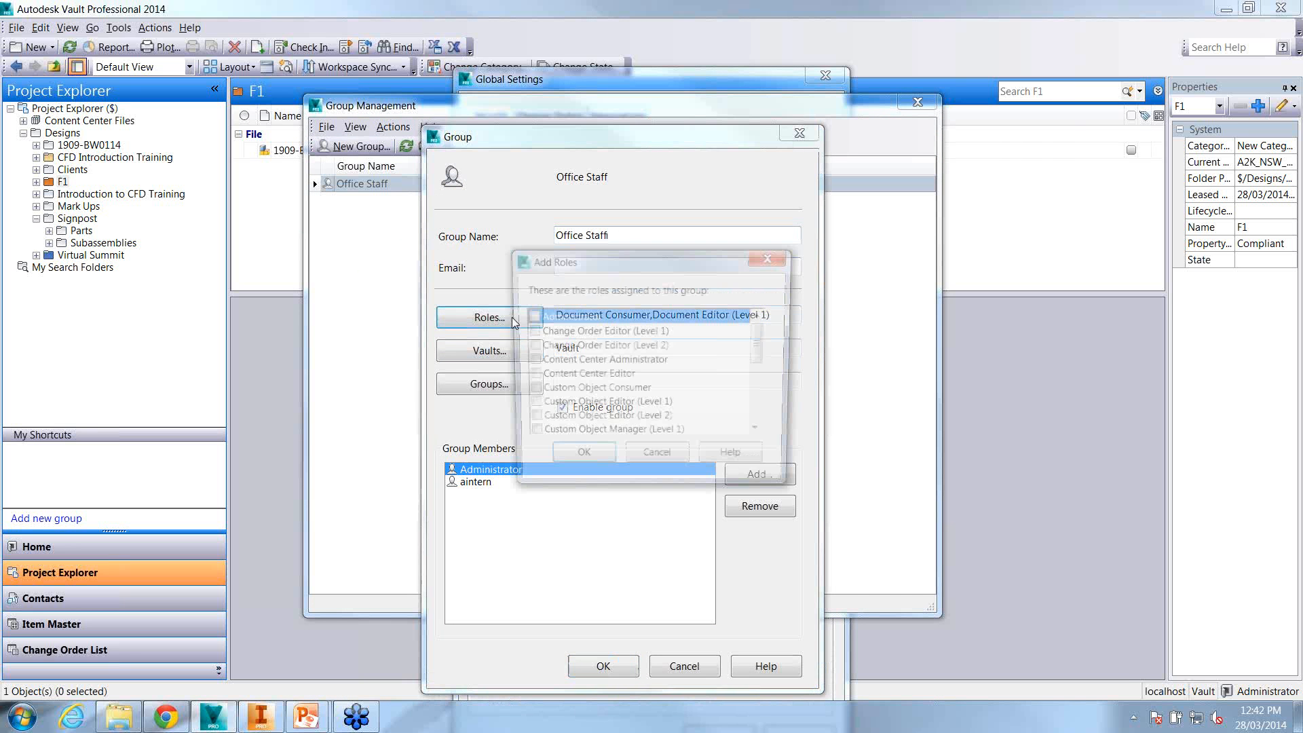
{"action": "left_click_drag", "start_coordinate": [612, 244], "coordinate": [605, 107]}
{"action": "left_click_drag", "start_coordinate": [747, 190], "coordinate": [748, 220]}
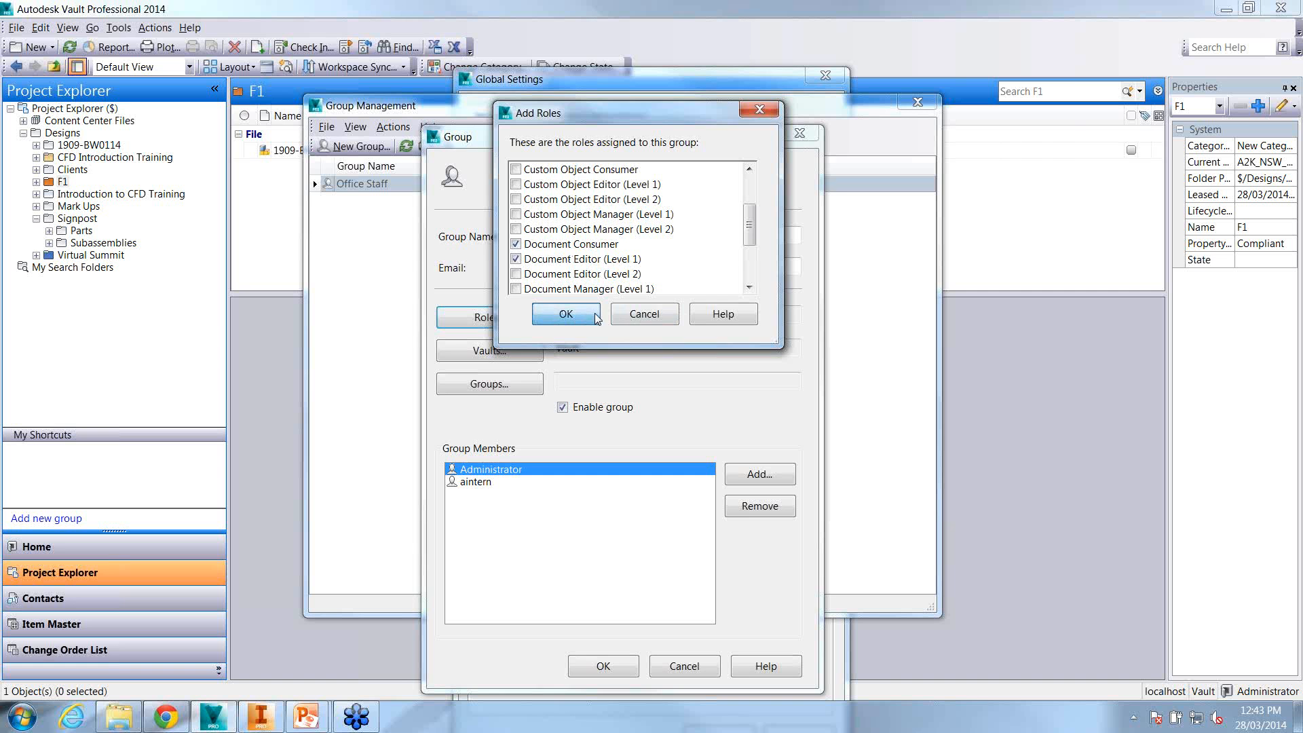
{"action": "left_click", "coordinate": [576, 318]}
{"action": "left_click", "coordinate": [679, 666]}
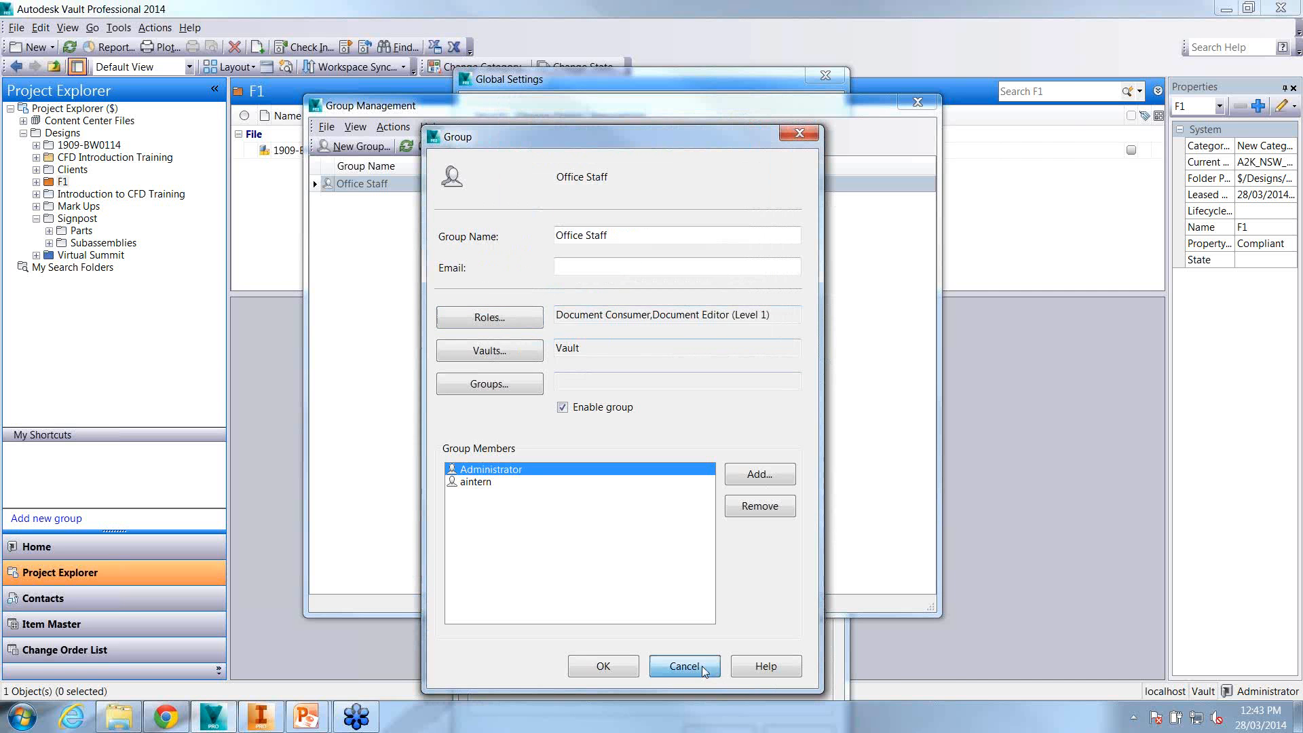
{"action": "left_click", "coordinate": [916, 103]}
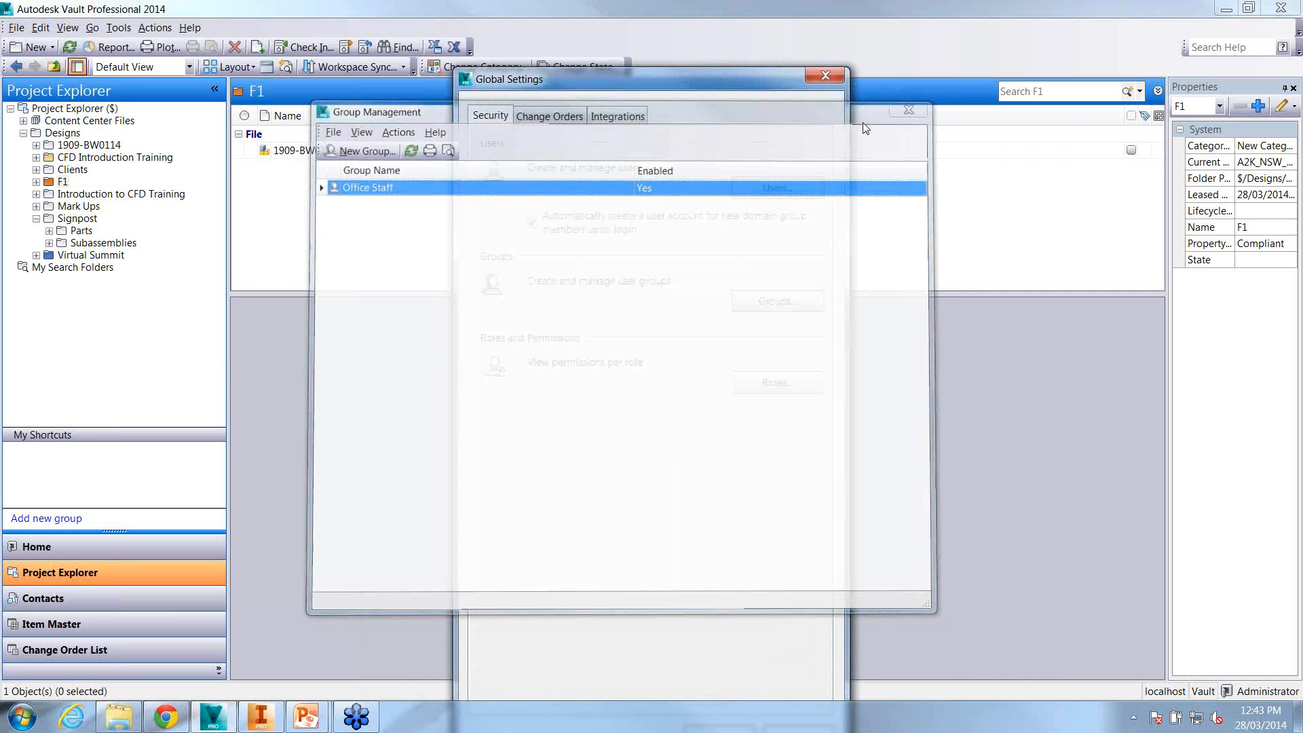
Review the permissions of the Document Consumer and Document Editor (Level 1) roles, and close the roles overview
{"action": "left_click", "coordinate": [793, 382]}
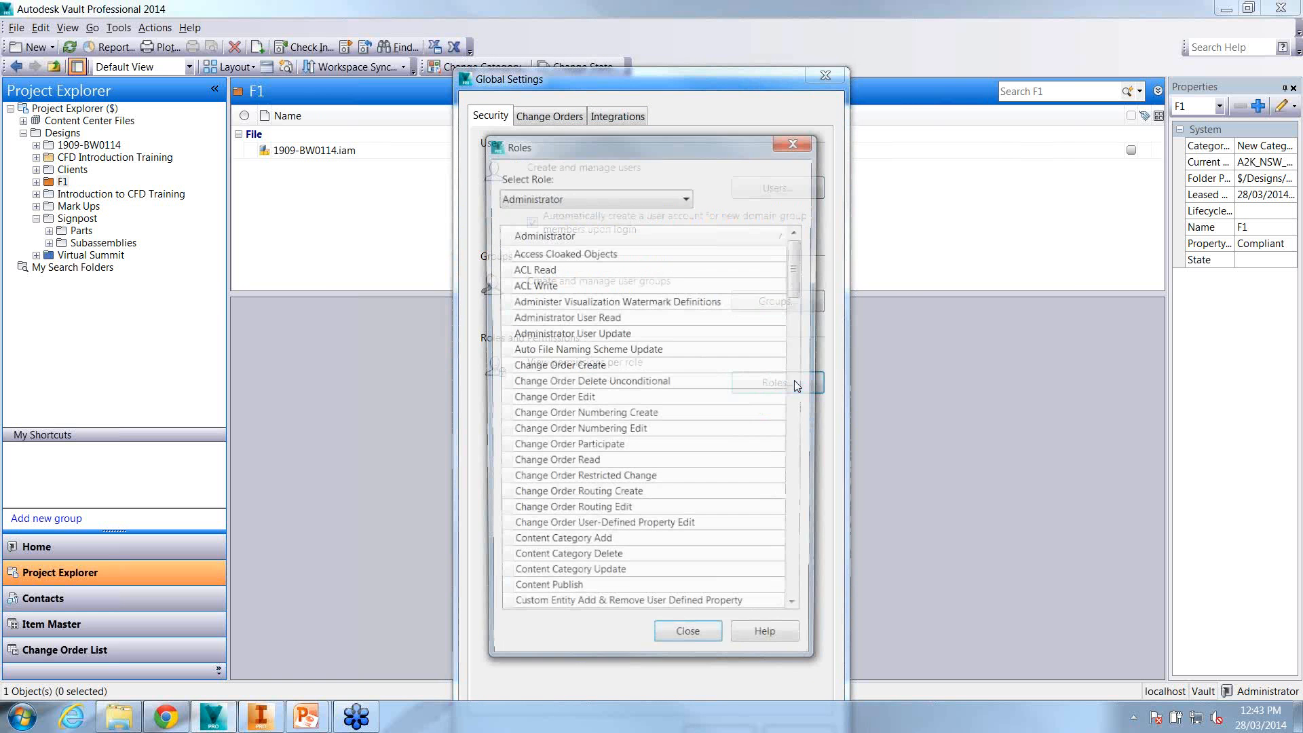
{"action": "left_click", "coordinate": [608, 197]}
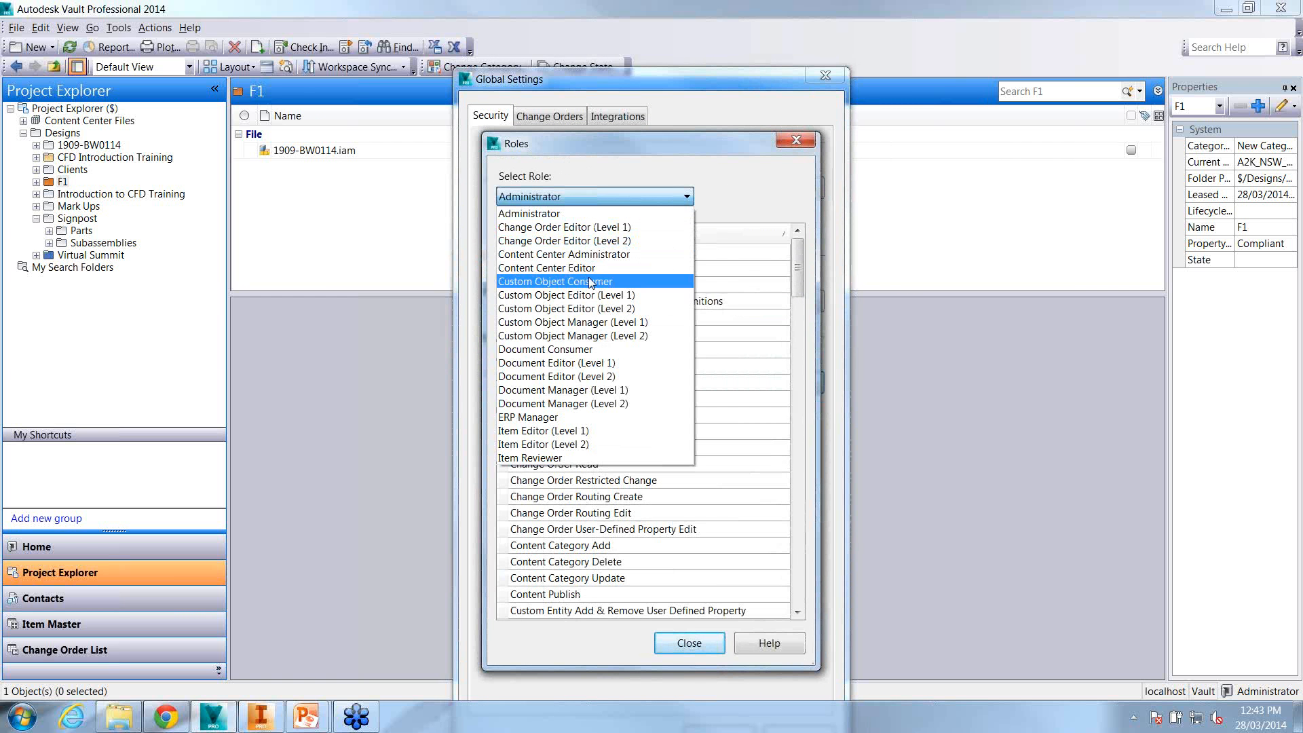
{"action": "left_click", "coordinate": [588, 350]}
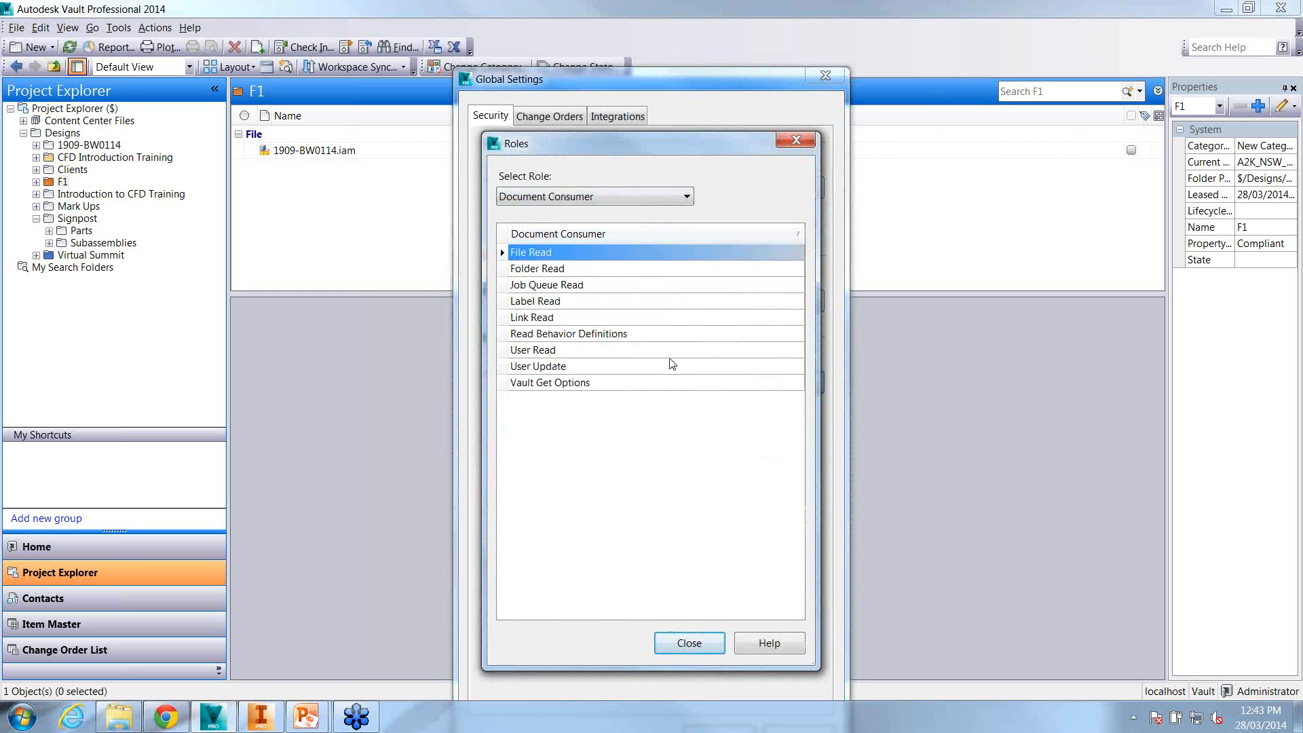
{"action": "left_click", "coordinate": [686, 196]}
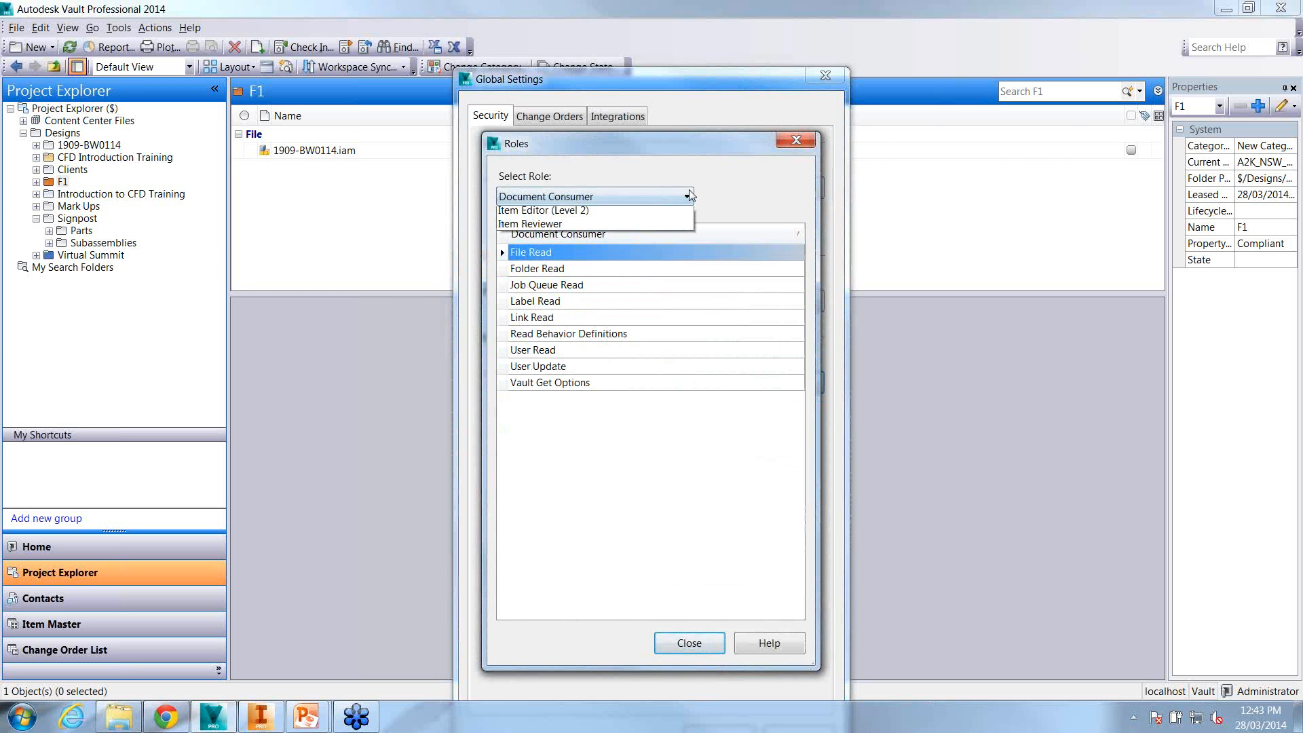
{"action": "left_click", "coordinate": [628, 363]}
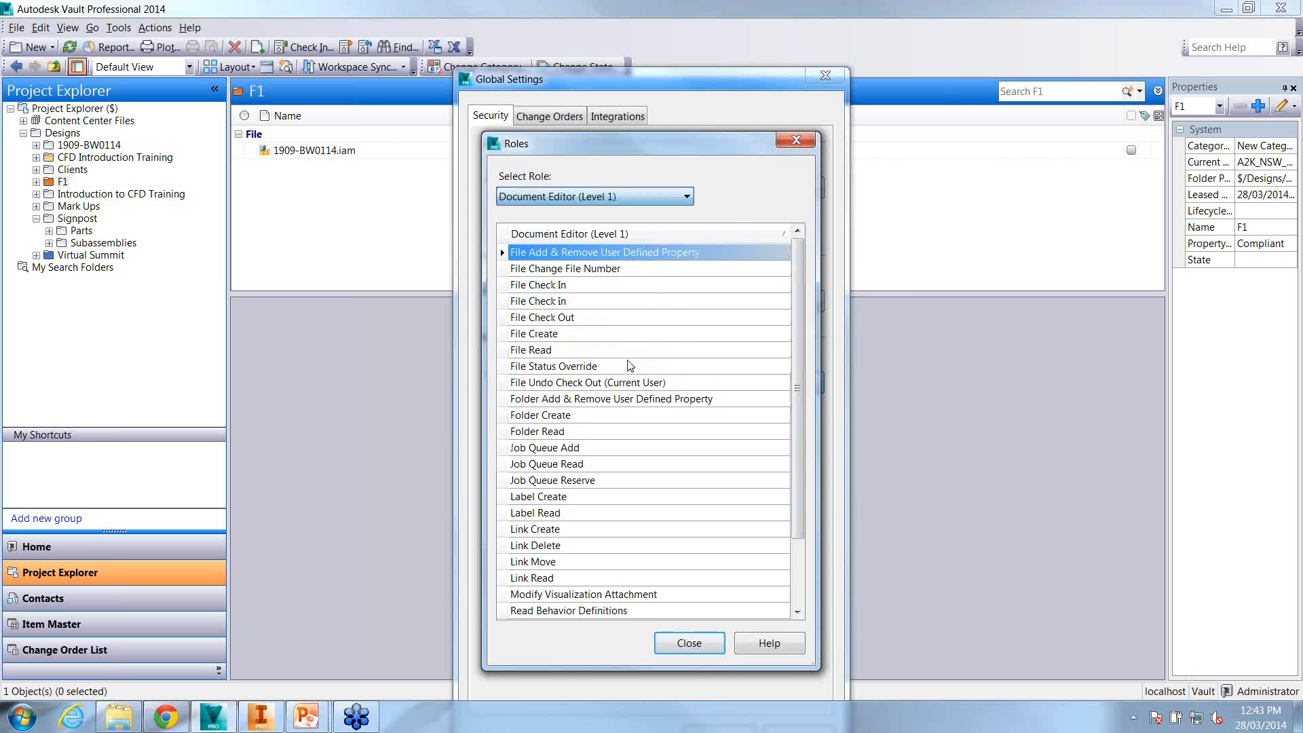
{"action": "mouse_move", "coordinate": [800, 280]}
{"action": "left_mouse_down"}
{"action": "mouse_move", "coordinate": [792, 323]}
{"action": "mouse_move", "coordinate": [813, 302]}
{"action": "mouse_move", "coordinate": [801, 274]}
{"action": "left_mouse_up"}
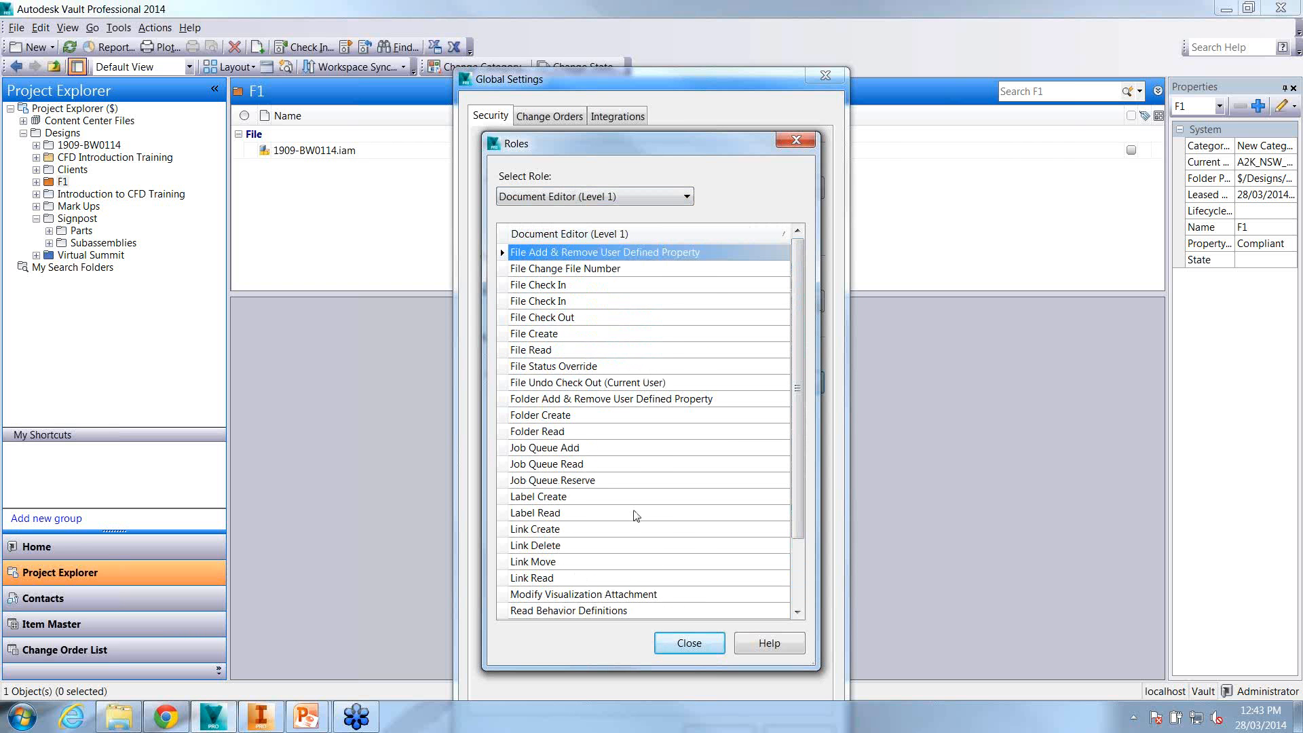
{"action": "left_click", "coordinate": [804, 144]}
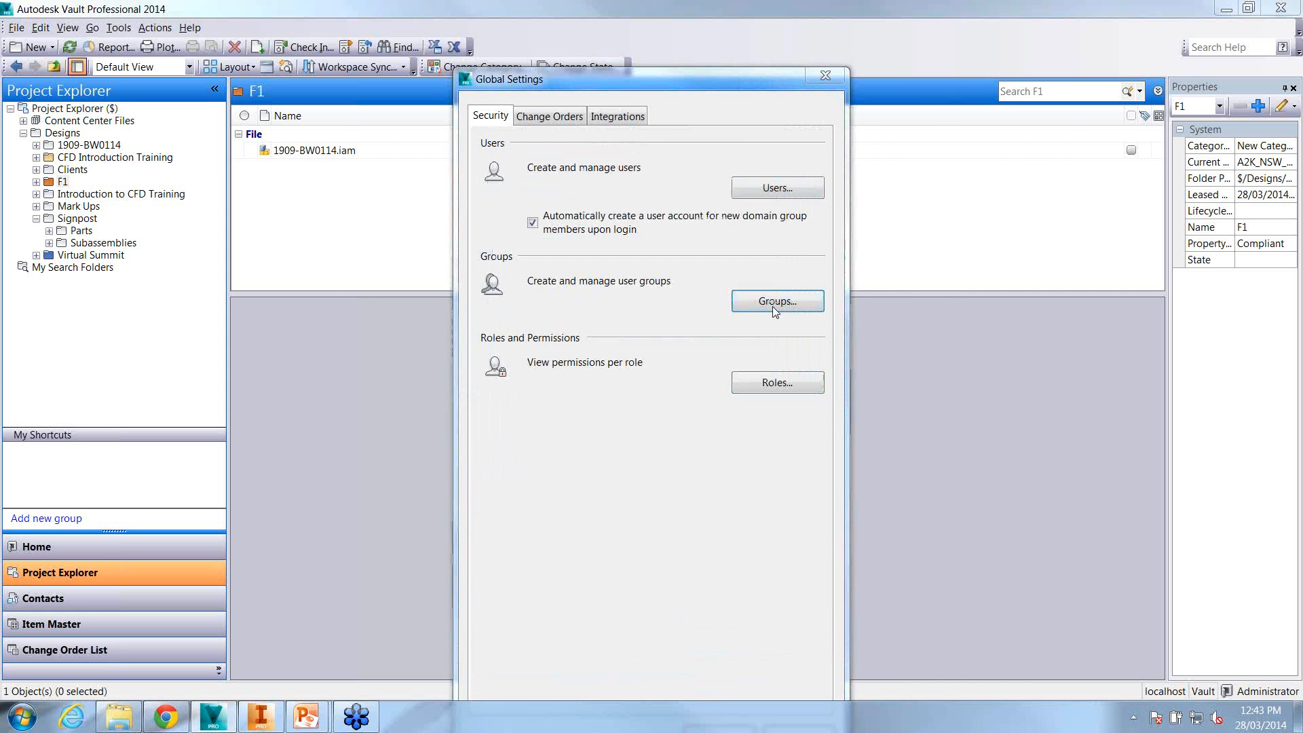
Start a new user group in the group management and name it Engineering
{"action": "left_click", "coordinate": [773, 306]}
{"action": "left_click", "coordinate": [353, 145]}
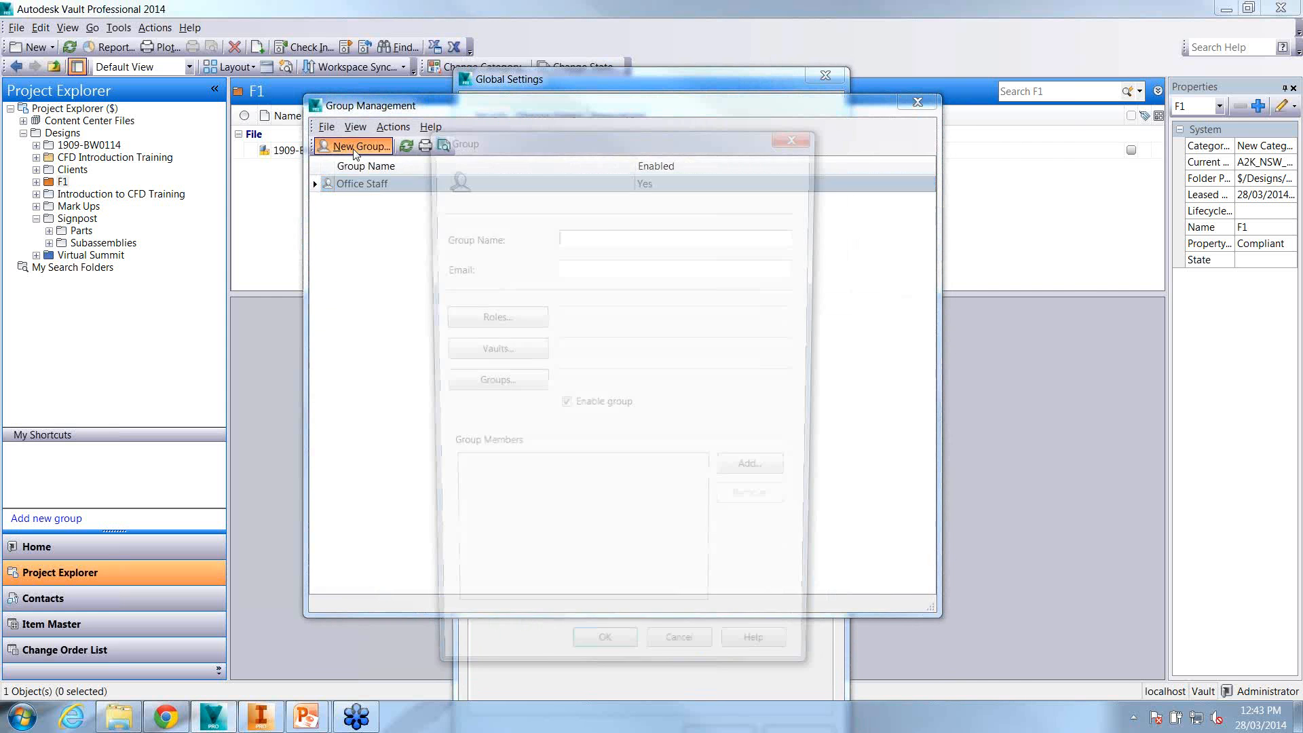
{"action": "type", "text": "E"}
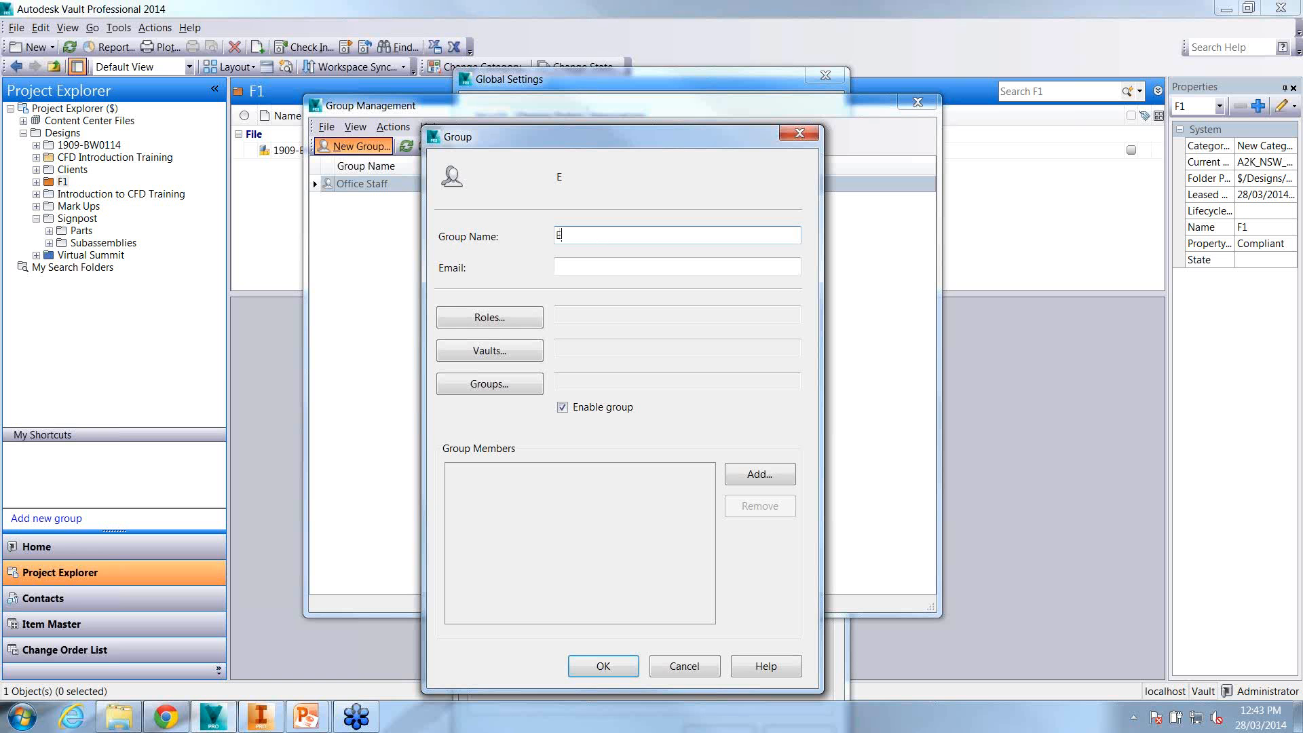
{"action": "type", "text": "ngineering"}
Assign the roles Document Editor (Level 2), Document Manager (Level 1) and Document Manager (Level 2) to the Engineering group
{"action": "left_click", "coordinate": [523, 316]}
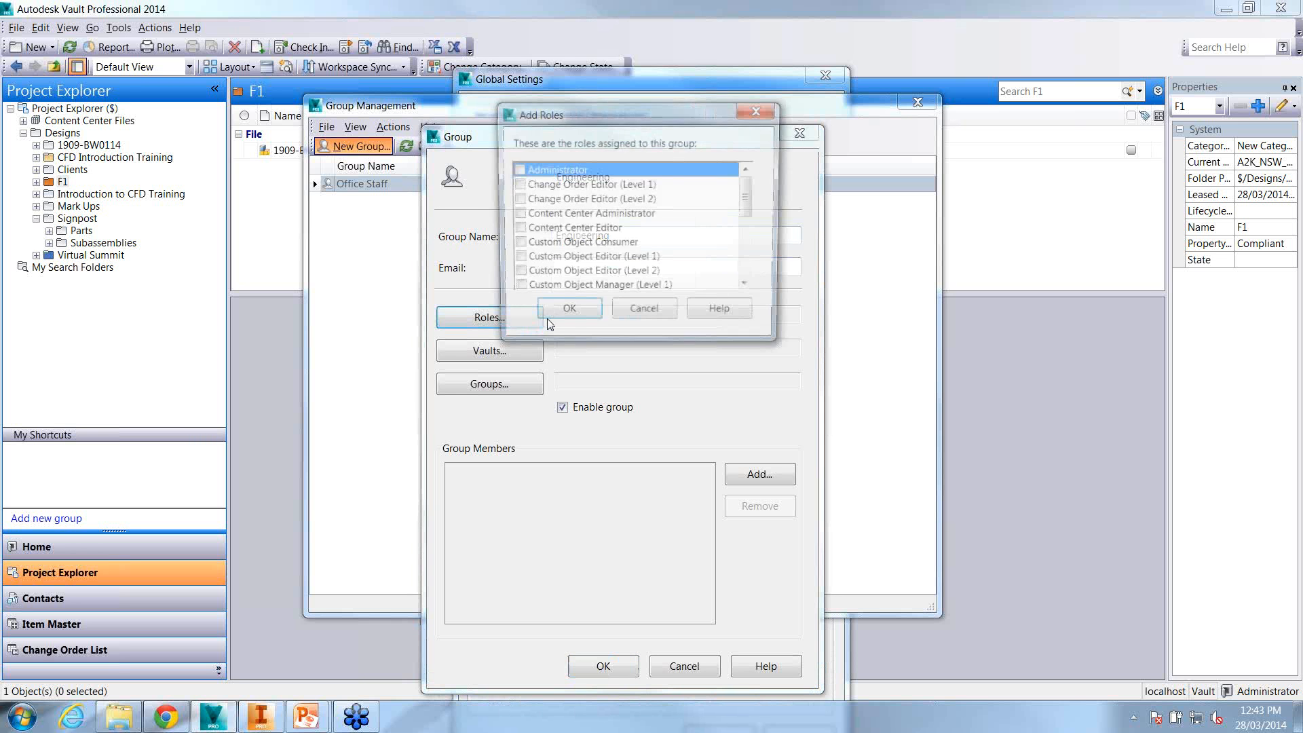
{"action": "left_click_drag", "start_coordinate": [750, 186], "coordinate": [751, 197]}
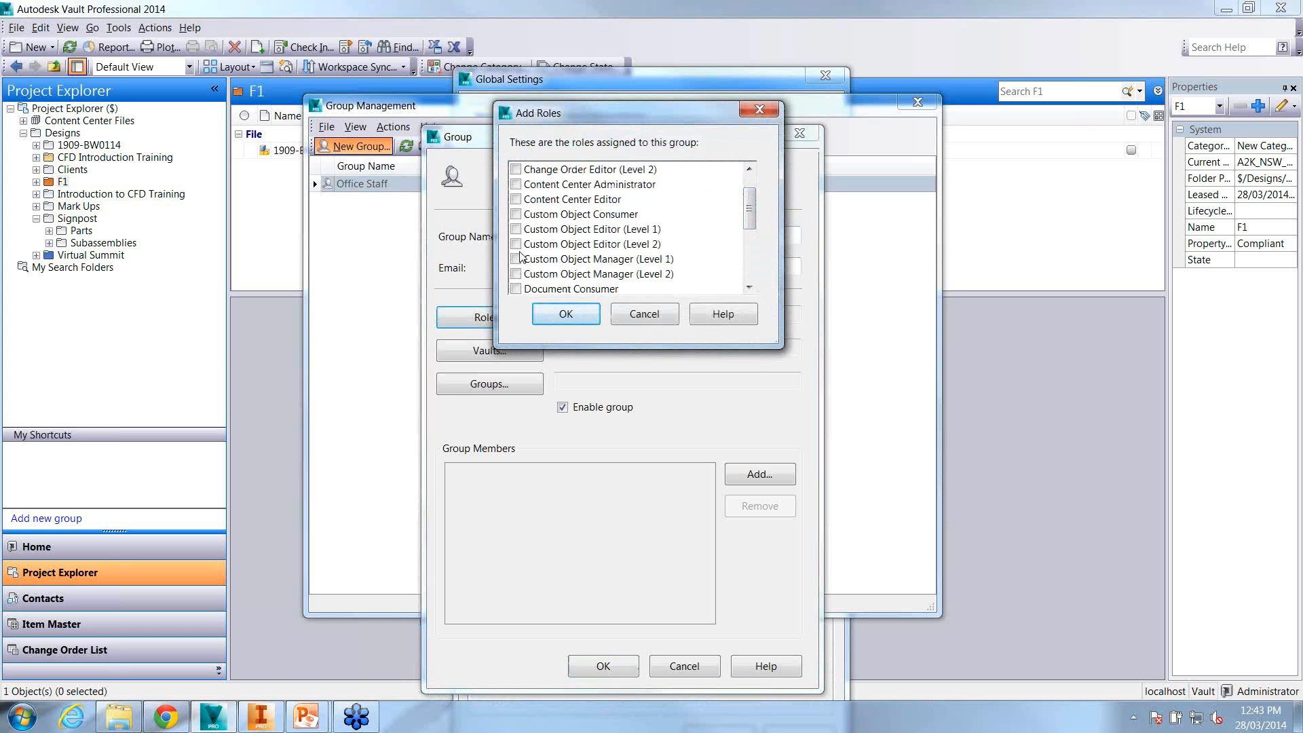
{"action": "scroll", "coordinate": [536, 269], "scroll_direction": "down", "scroll_amount": 1}
{"action": "left_click", "coordinate": [516, 274]}
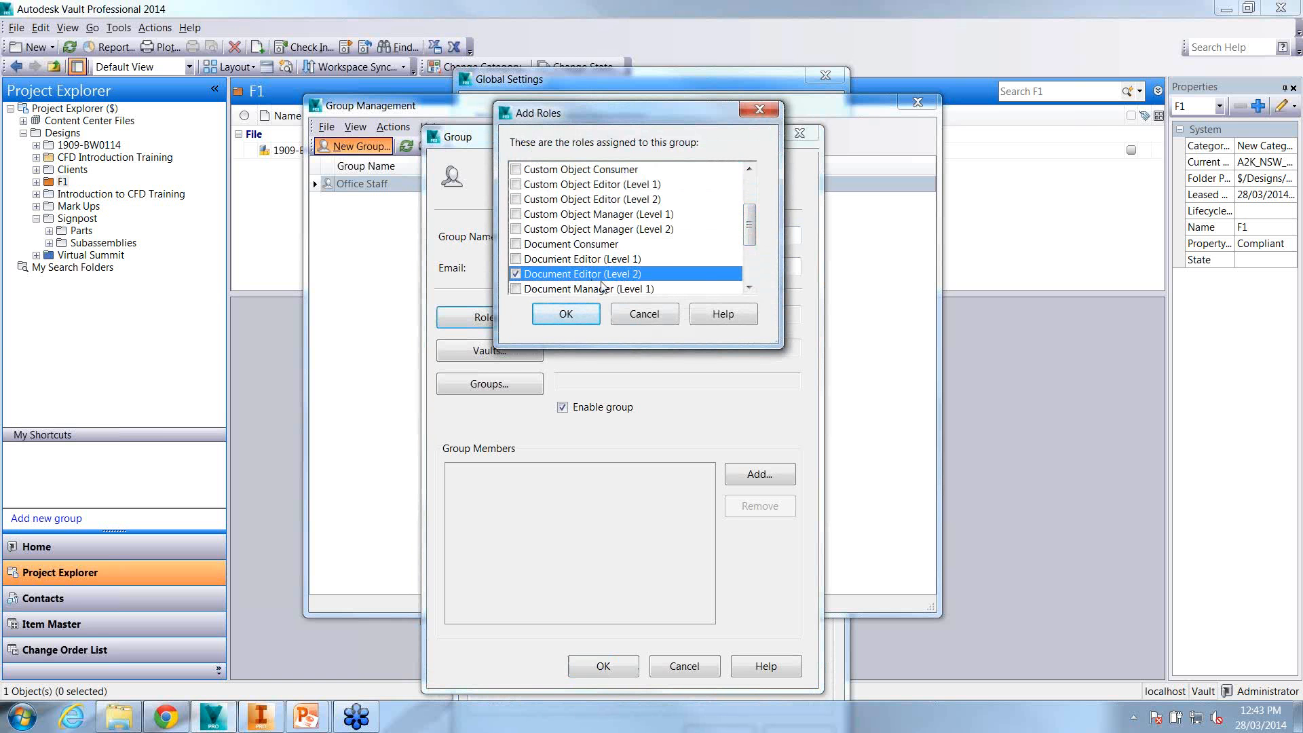
{"action": "scroll", "coordinate": [638, 275], "scroll_direction": "down", "scroll_amount": 1}
{"action": "left_click", "coordinate": [521, 245]}
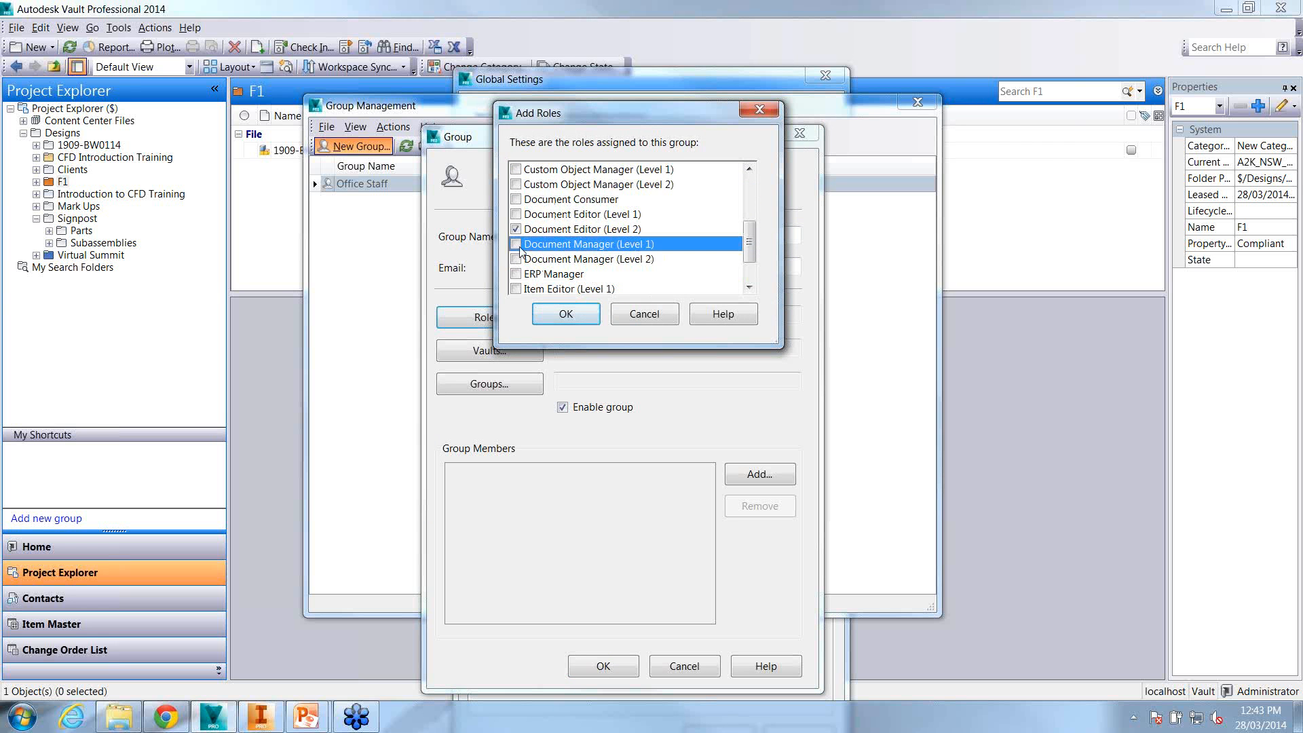
{"action": "left_click", "coordinate": [516, 245]}
{"action": "left_click", "coordinate": [516, 259]}
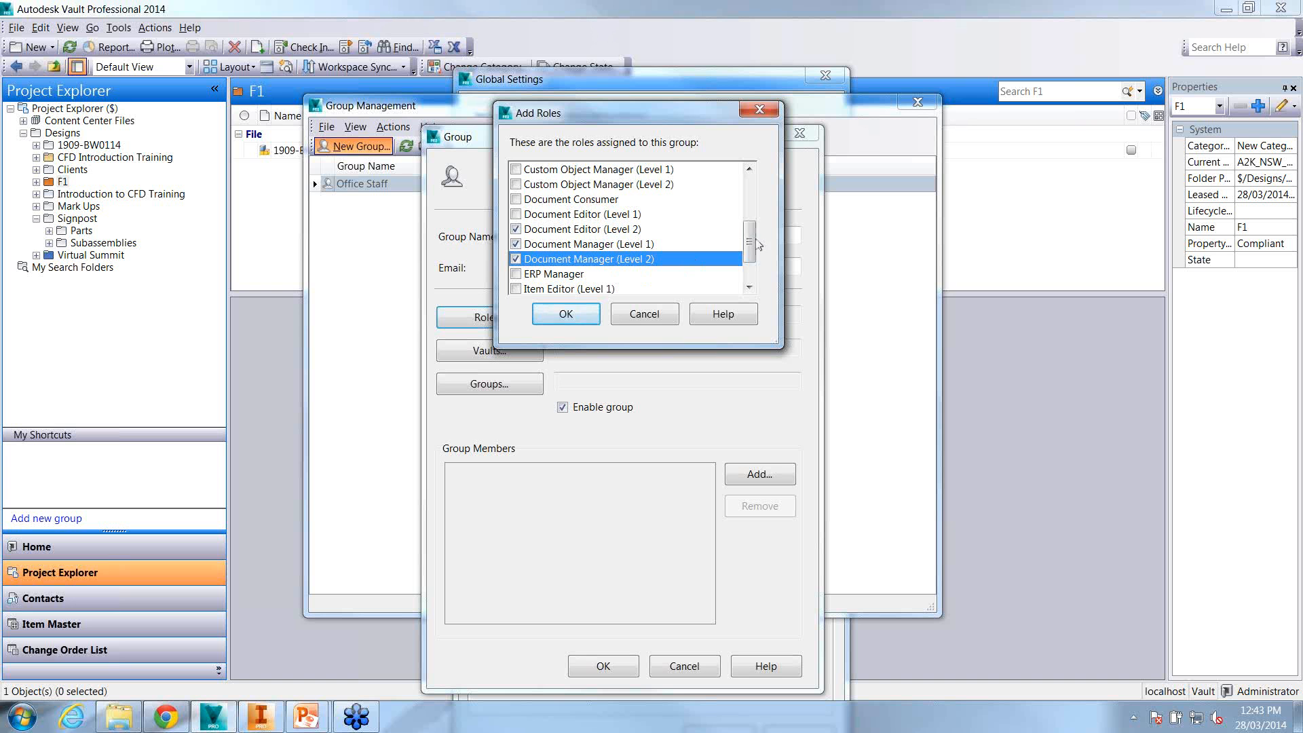
{"action": "left_click_drag", "start_coordinate": [750, 251], "coordinate": [751, 200]}
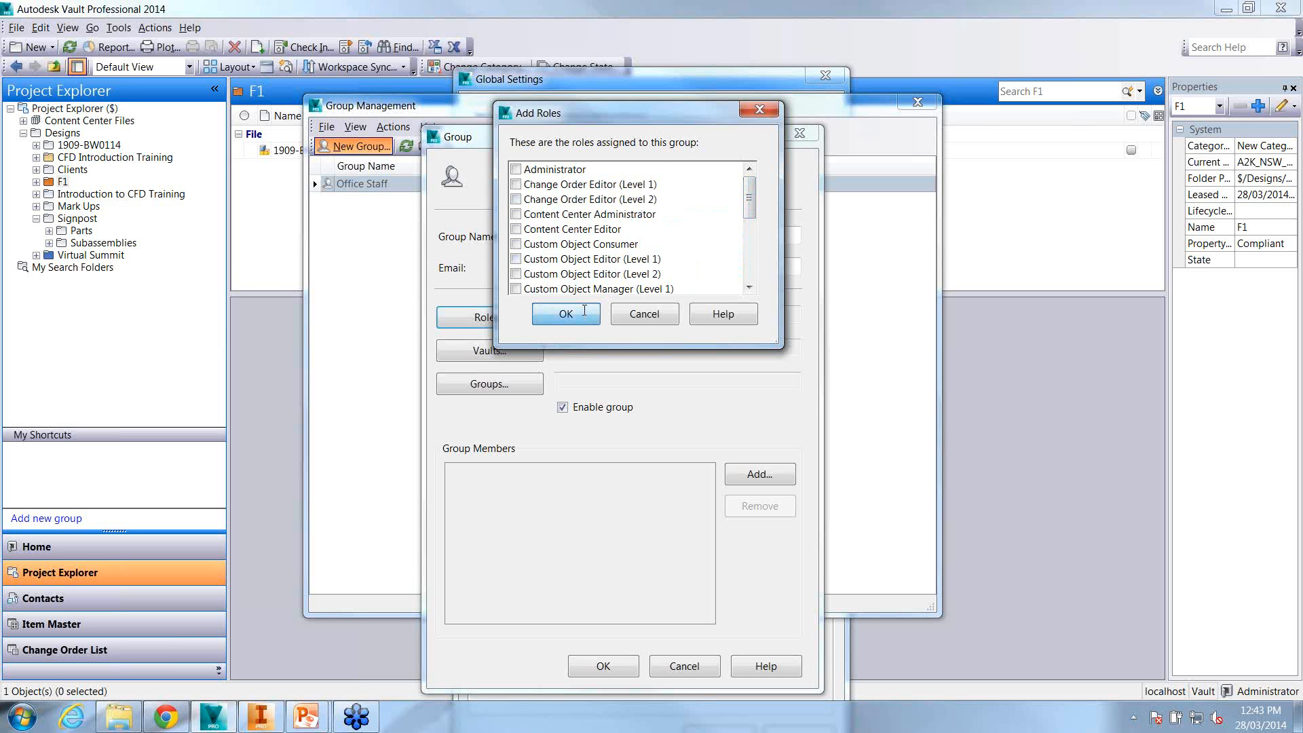
{"action": "left_click", "coordinate": [585, 312]}
Give the Engineering group access to the vault named Vault
{"action": "left_click", "coordinate": [519, 351]}
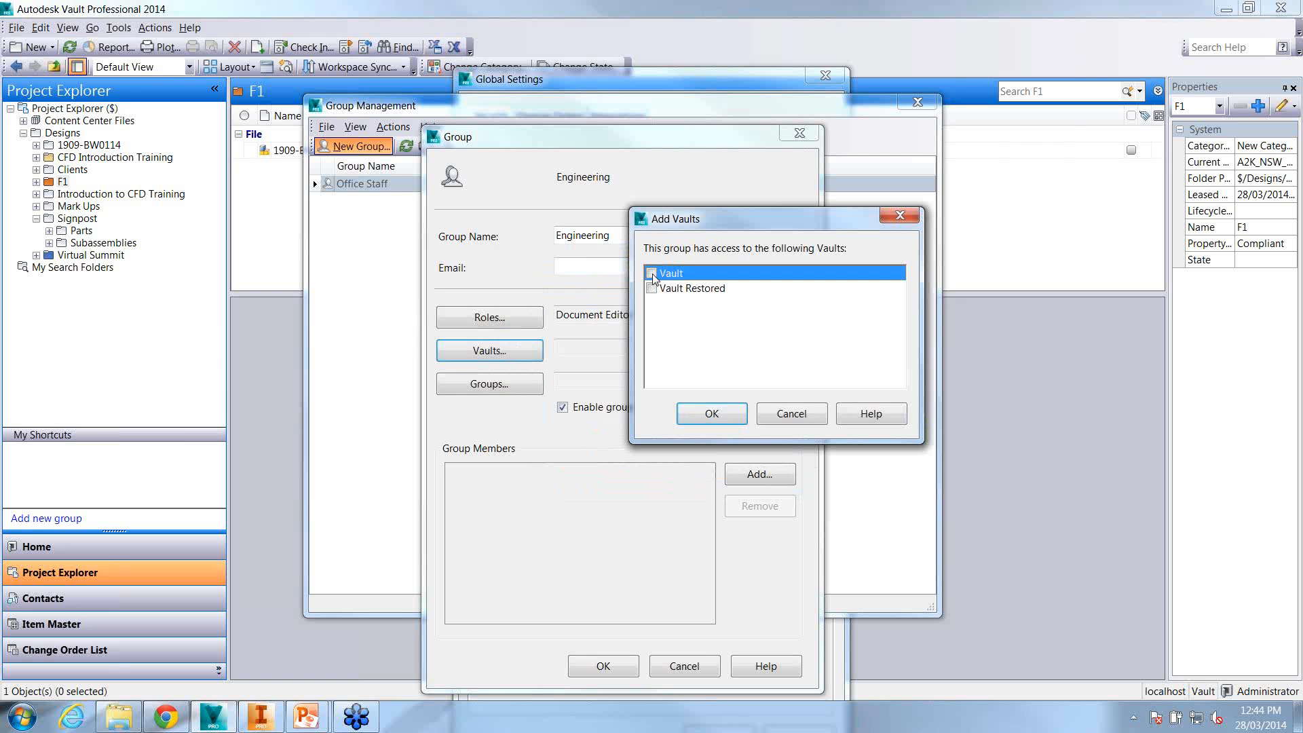
{"action": "left_click", "coordinate": [651, 274]}
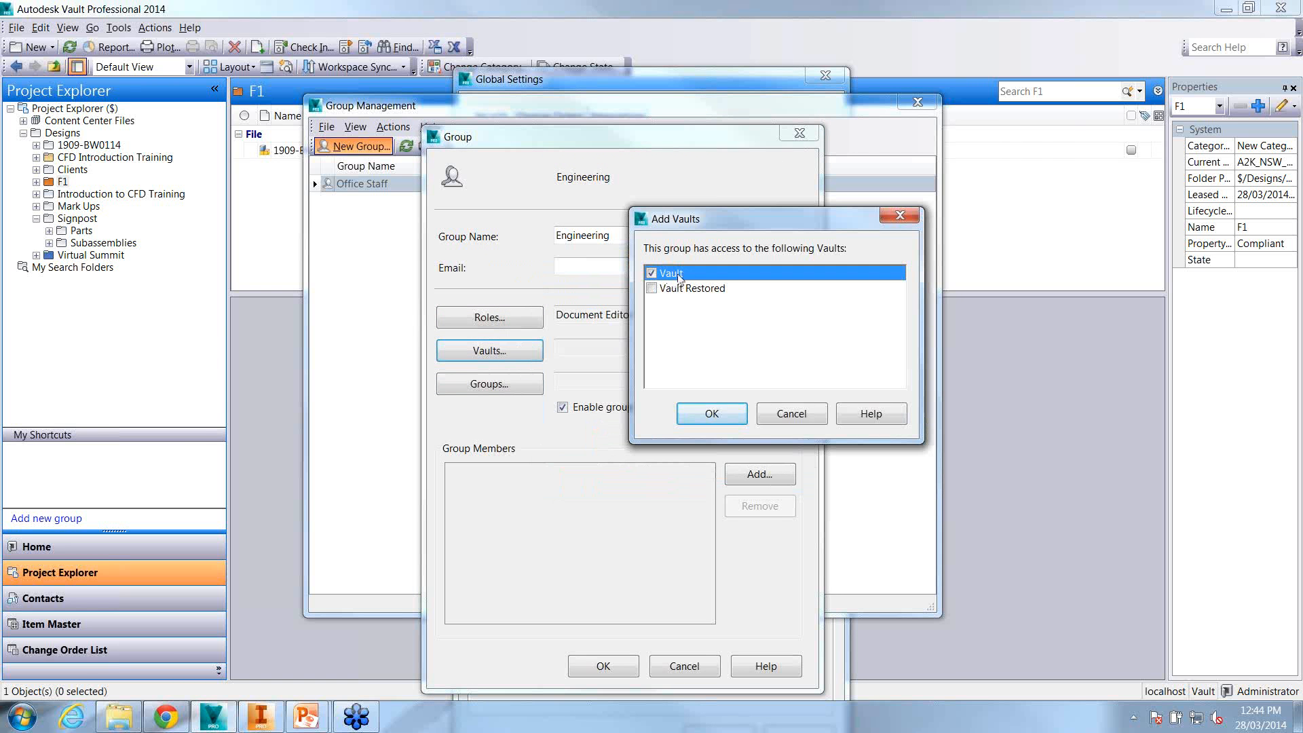
{"action": "left_click", "coordinate": [712, 413]}
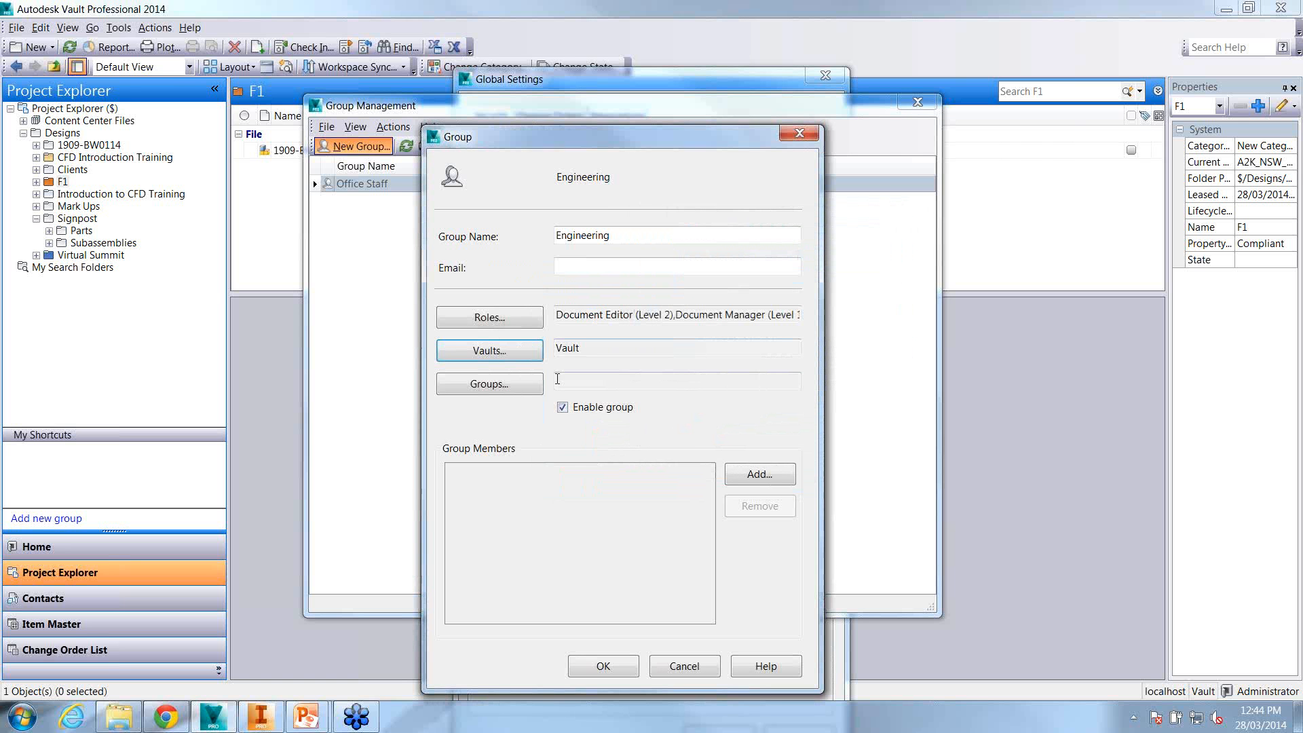
Add Administrator as a member of the Engineering group, save the group and close the group management
{"action": "left_click", "coordinate": [763, 478]}
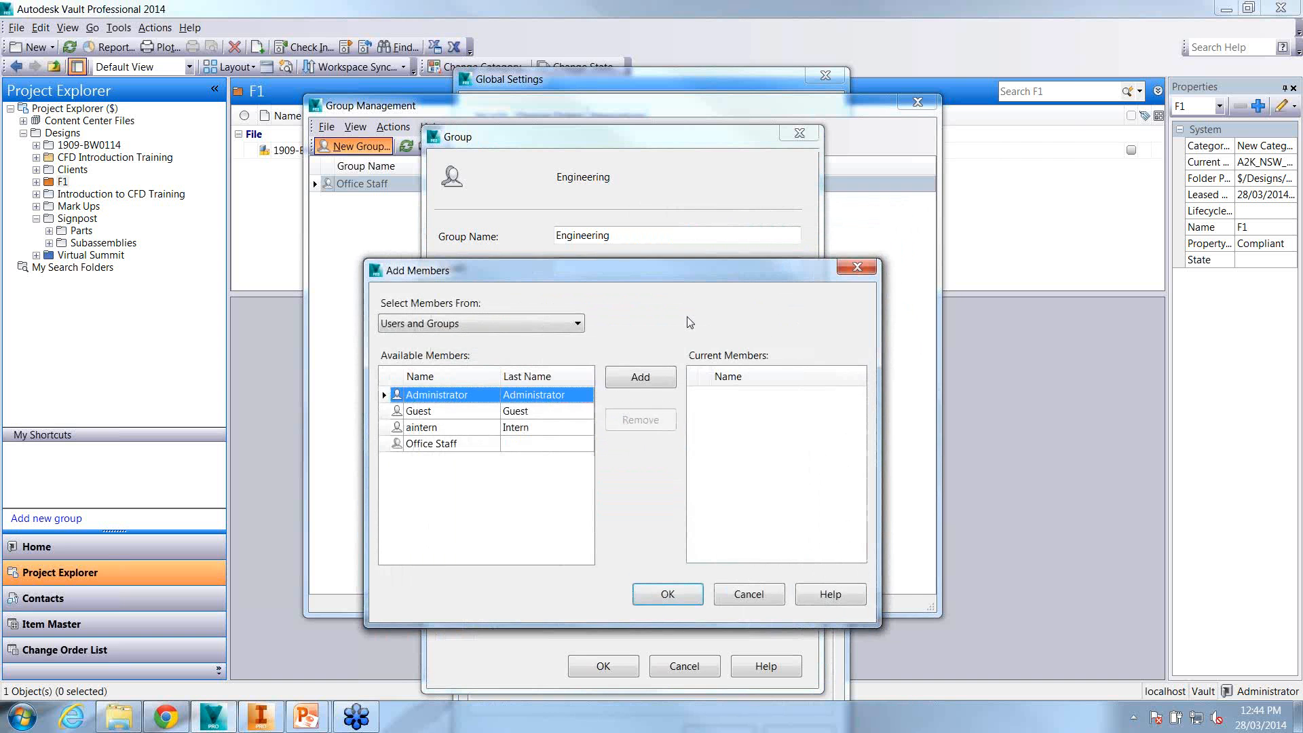
{"action": "left_click", "coordinate": [859, 267]}
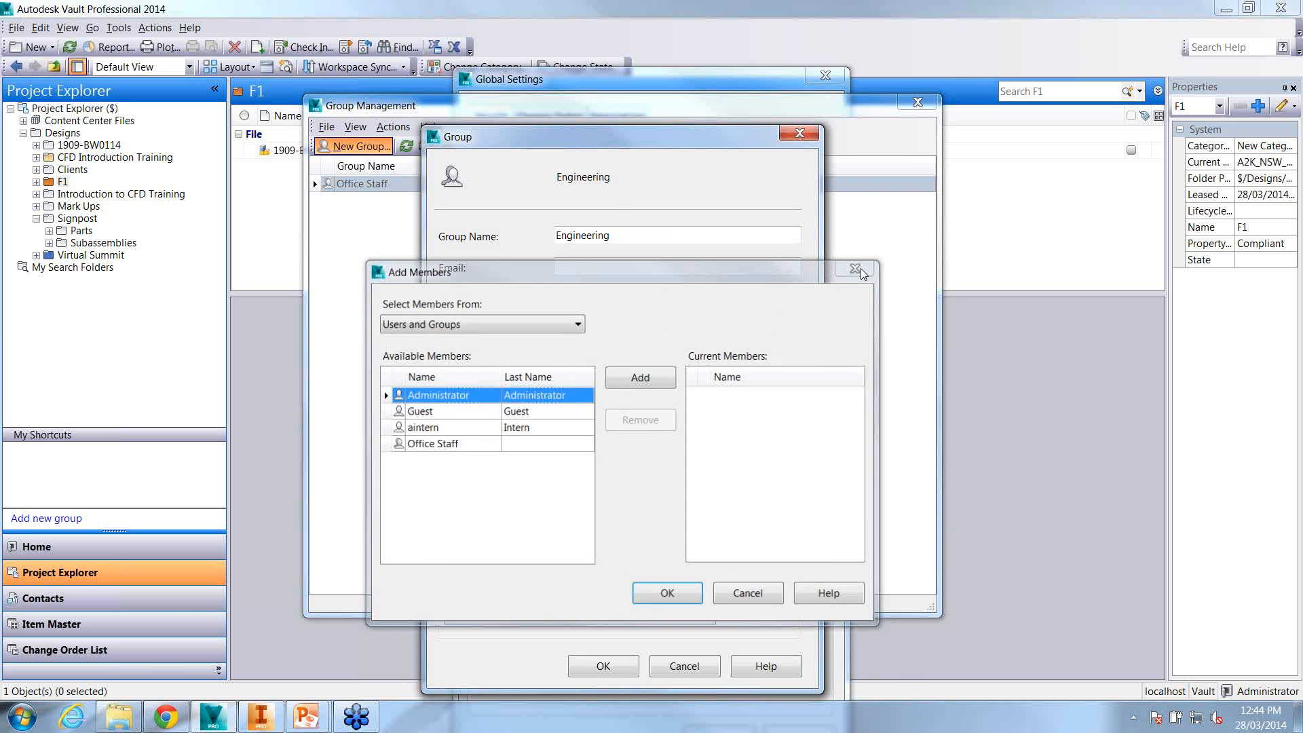
{"action": "left_click", "coordinate": [742, 473]}
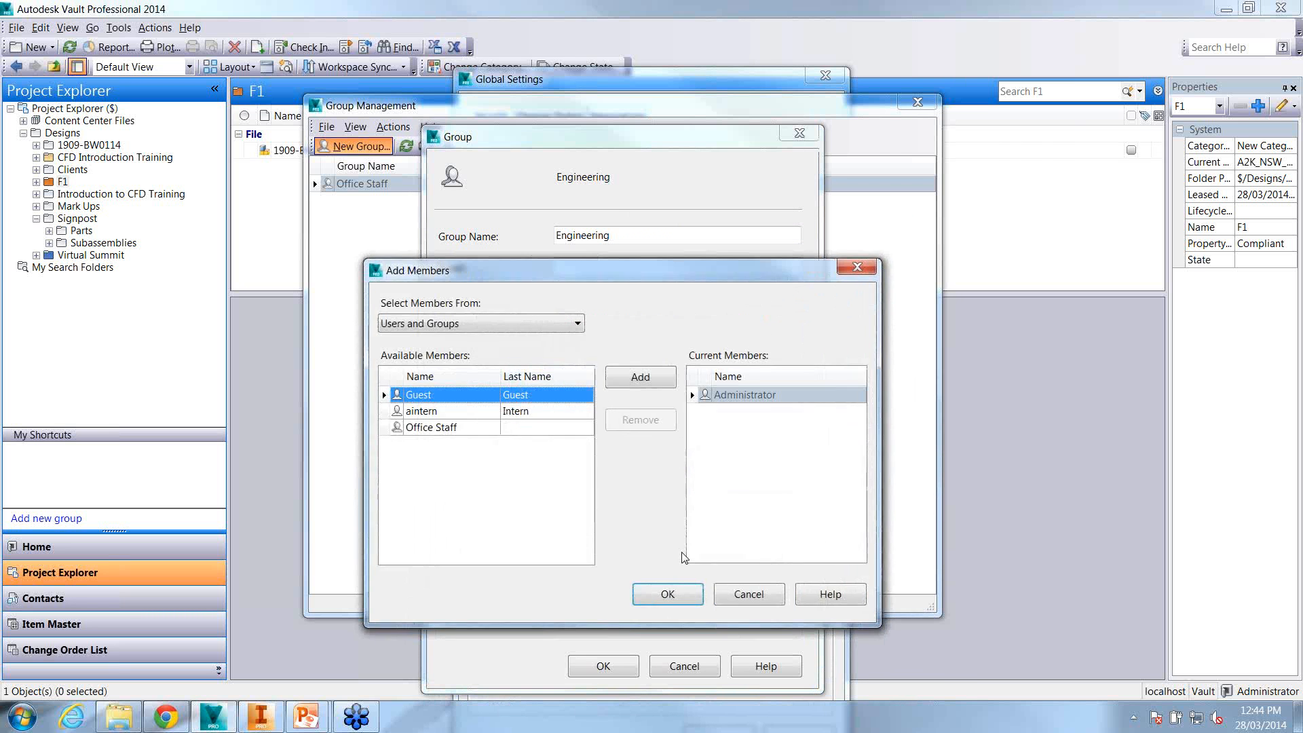
{"action": "left_click", "coordinate": [665, 594]}
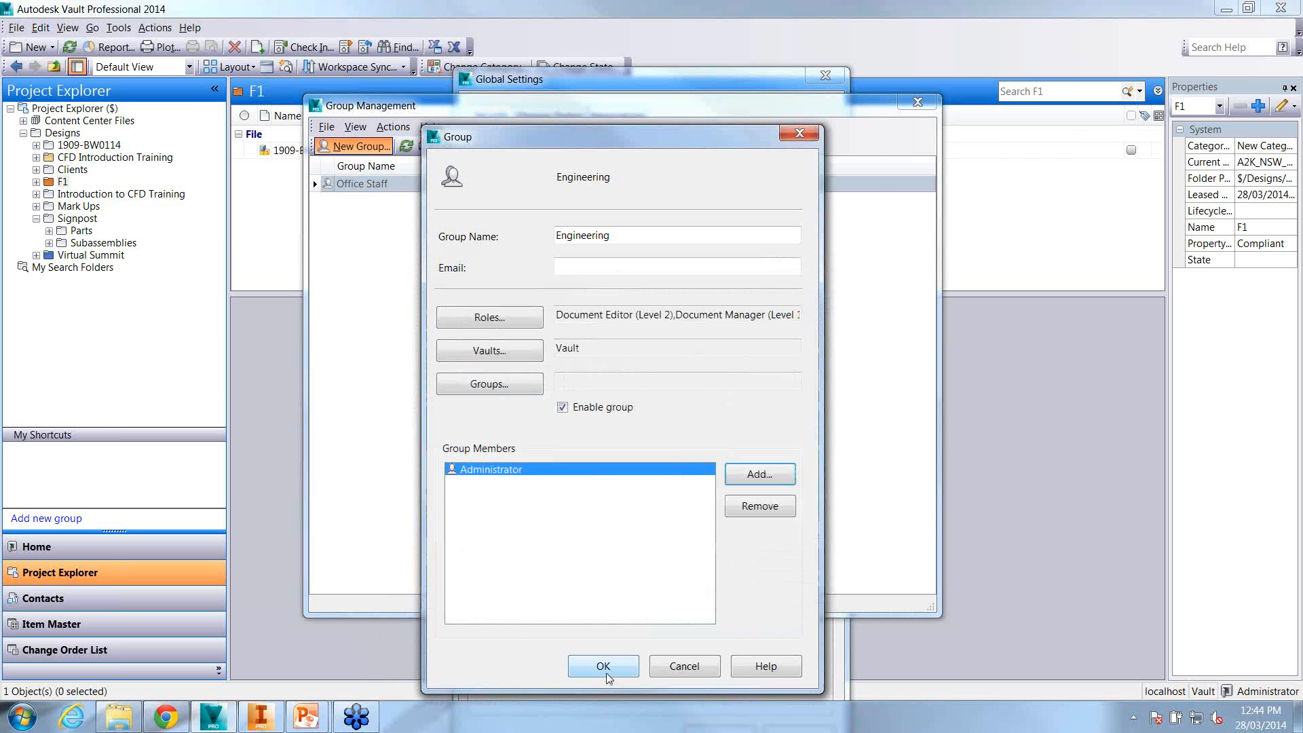
{"action": "left_click", "coordinate": [603, 666]}
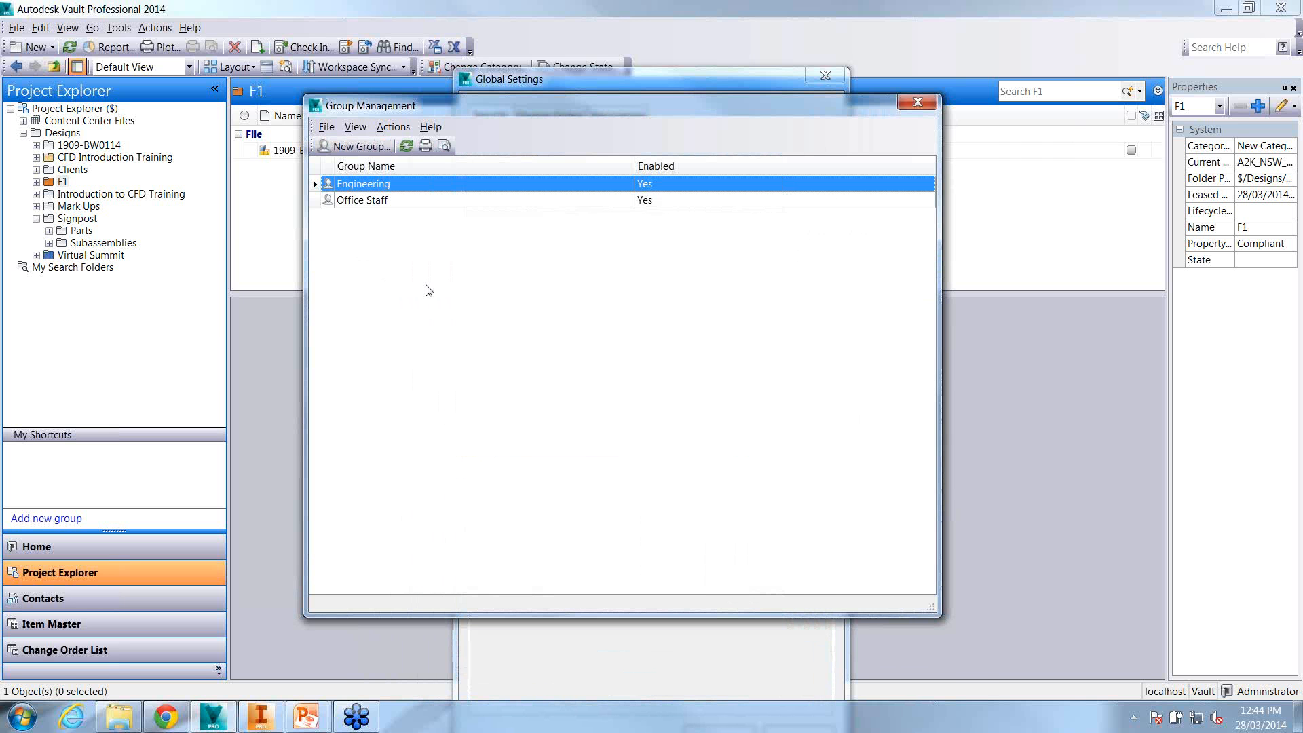
{"action": "left_click", "coordinate": [930, 105]}
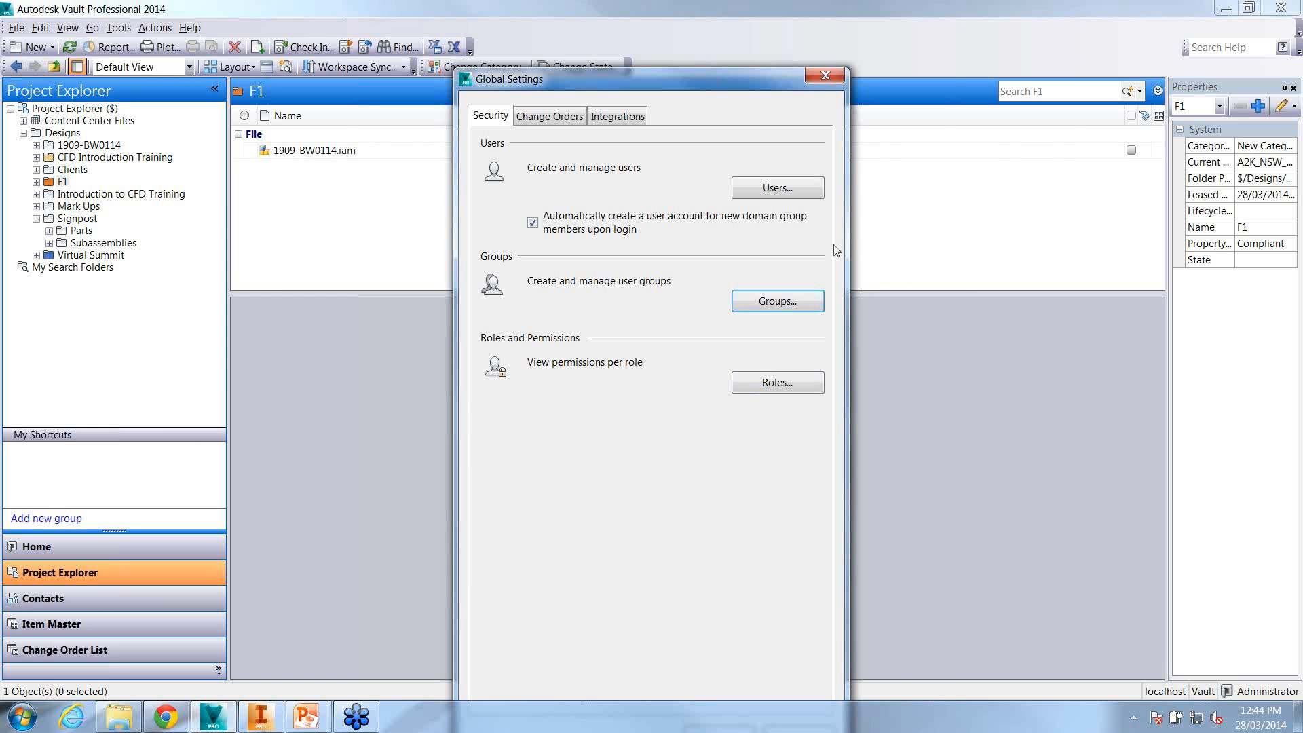
Start a new user account in the user management and enter the user's first and last name
{"action": "left_click", "coordinate": [779, 189]}
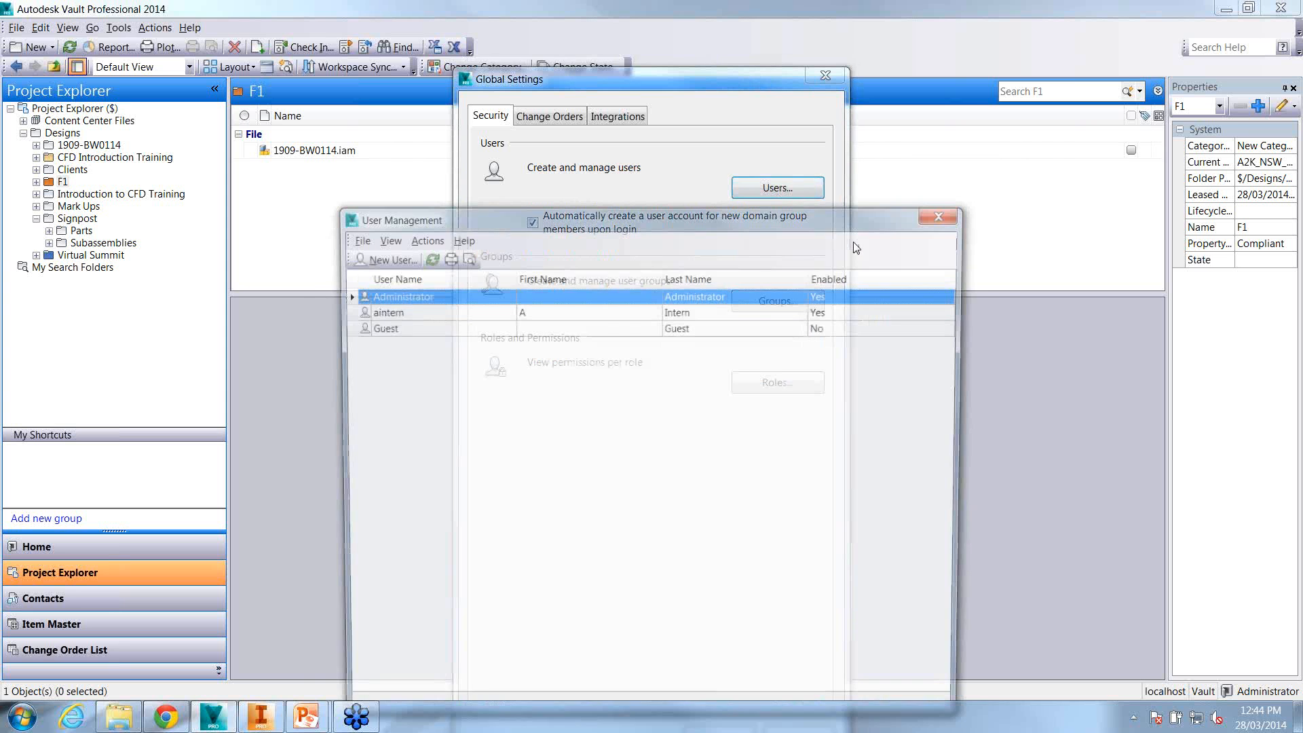
{"action": "left_click_drag", "start_coordinate": [629, 223], "coordinate": [636, 156]}
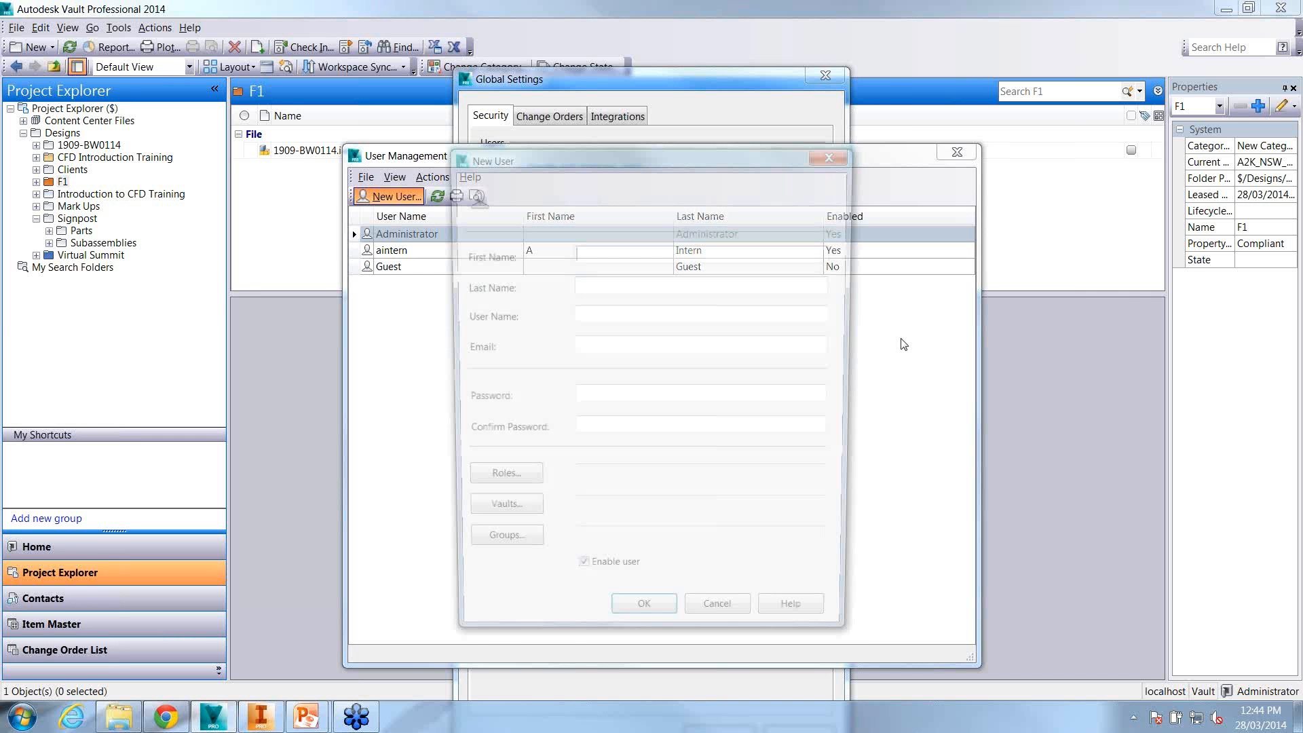
{"action": "type", "text": "Ed"}
{"action": "key", "text": "Tab"}
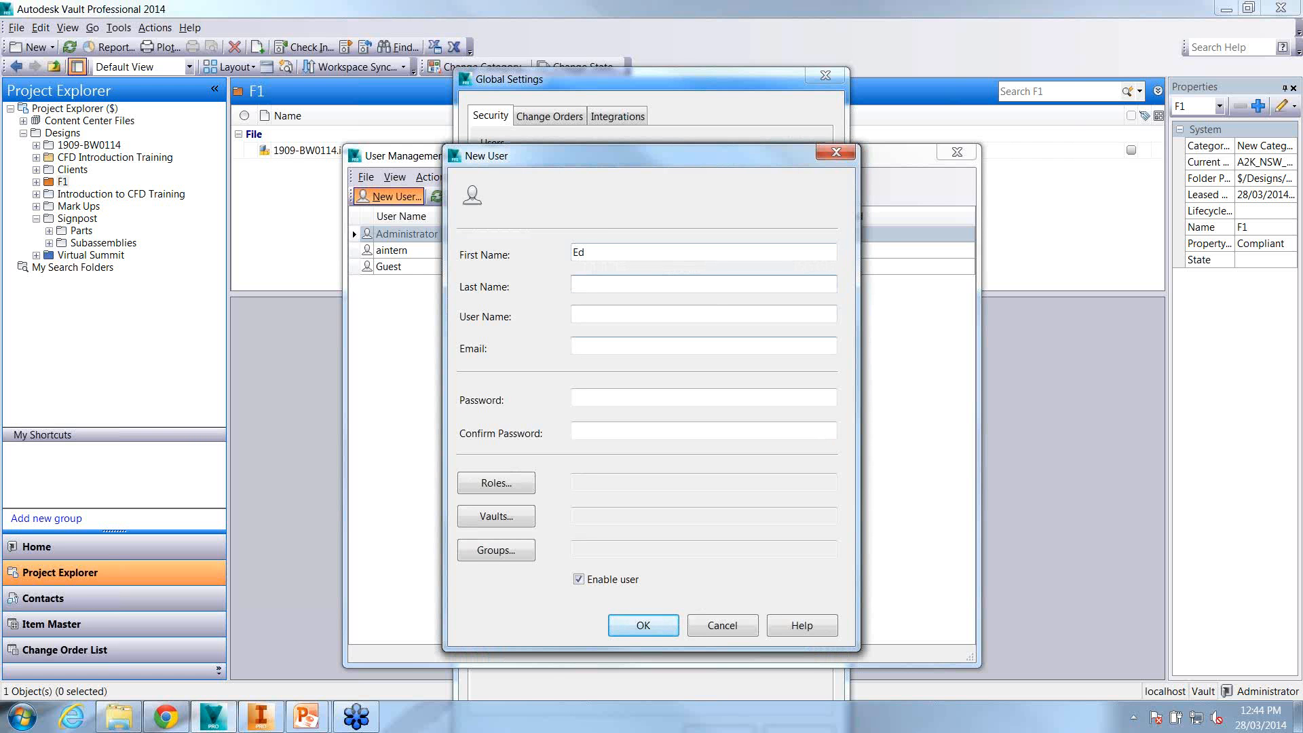
{"action": "type", "text": "Engineer"}
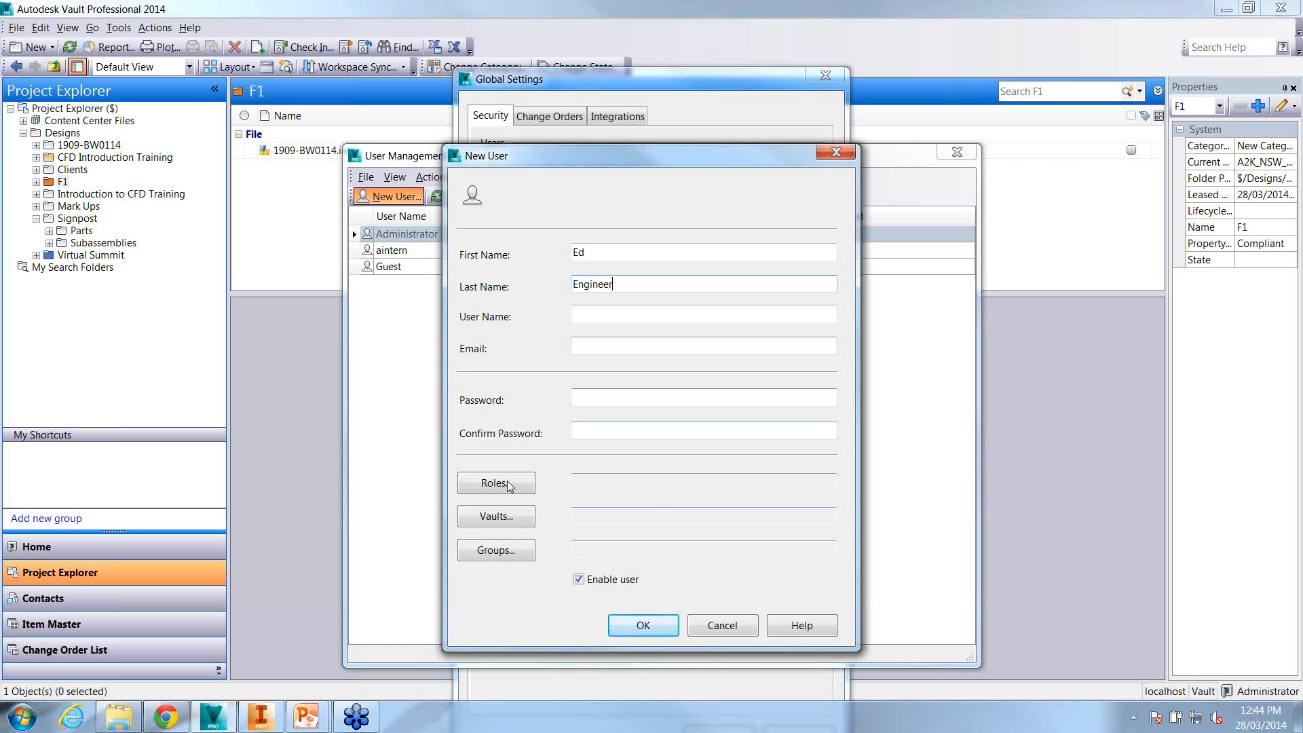
Enter the new account's user name, create the user without assigning roles, and close the user management
{"action": "left_click", "coordinate": [529, 481]}
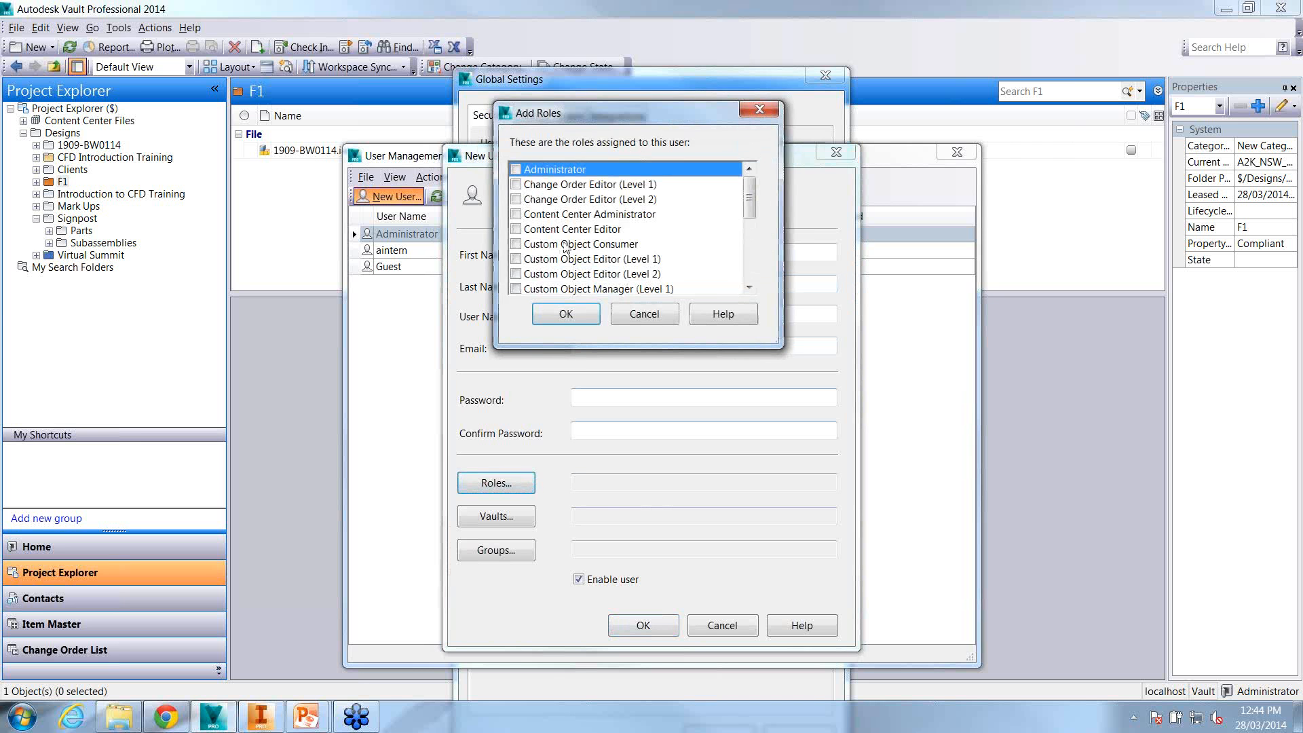
{"action": "left_click", "coordinate": [772, 114]}
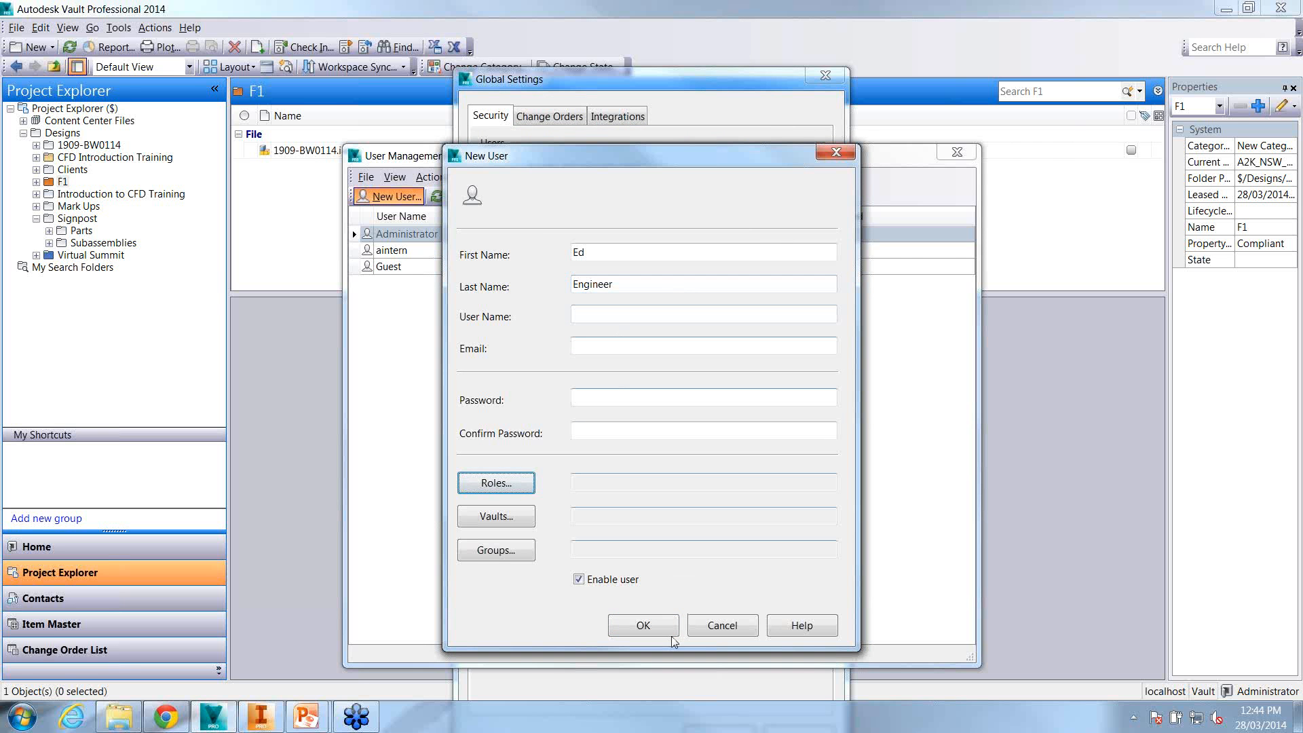
{"action": "left_click", "coordinate": [644, 627]}
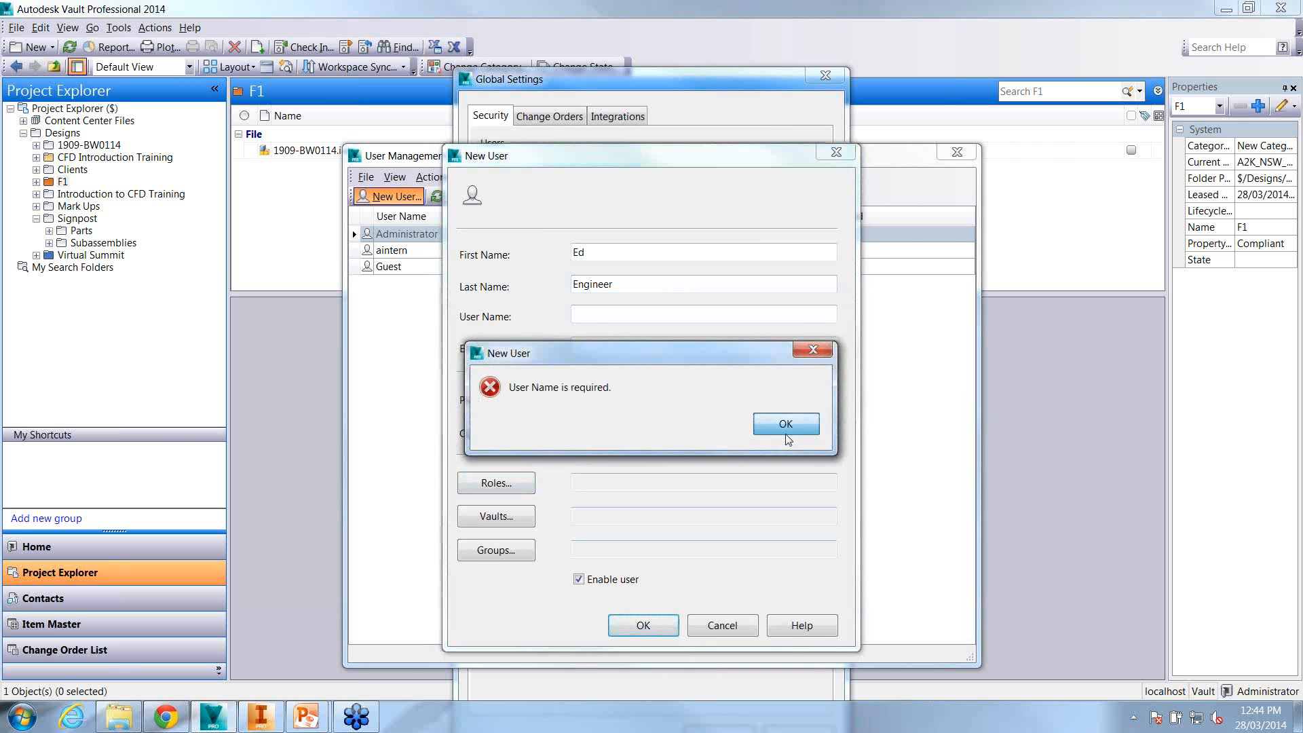
{"action": "left_click", "coordinate": [785, 421]}
{"action": "type", "text": "EEngineer"}
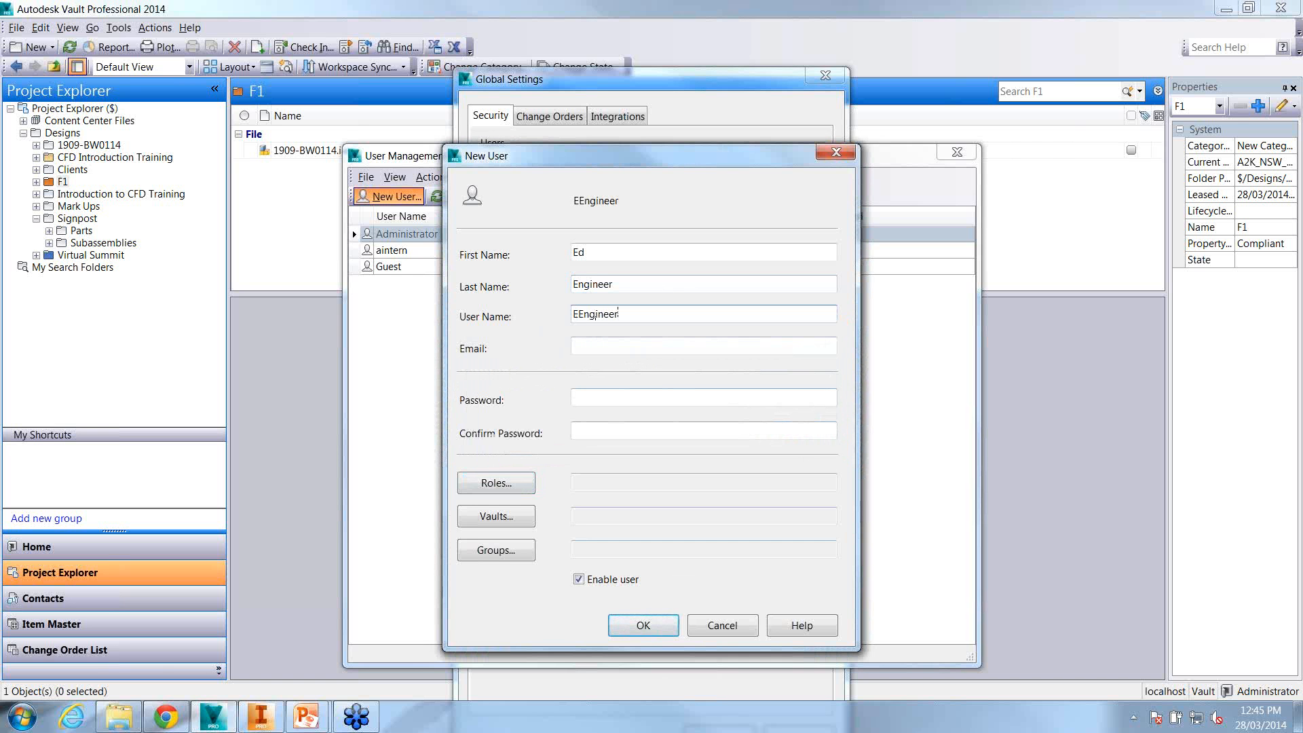
{"action": "left_click", "coordinate": [649, 625]}
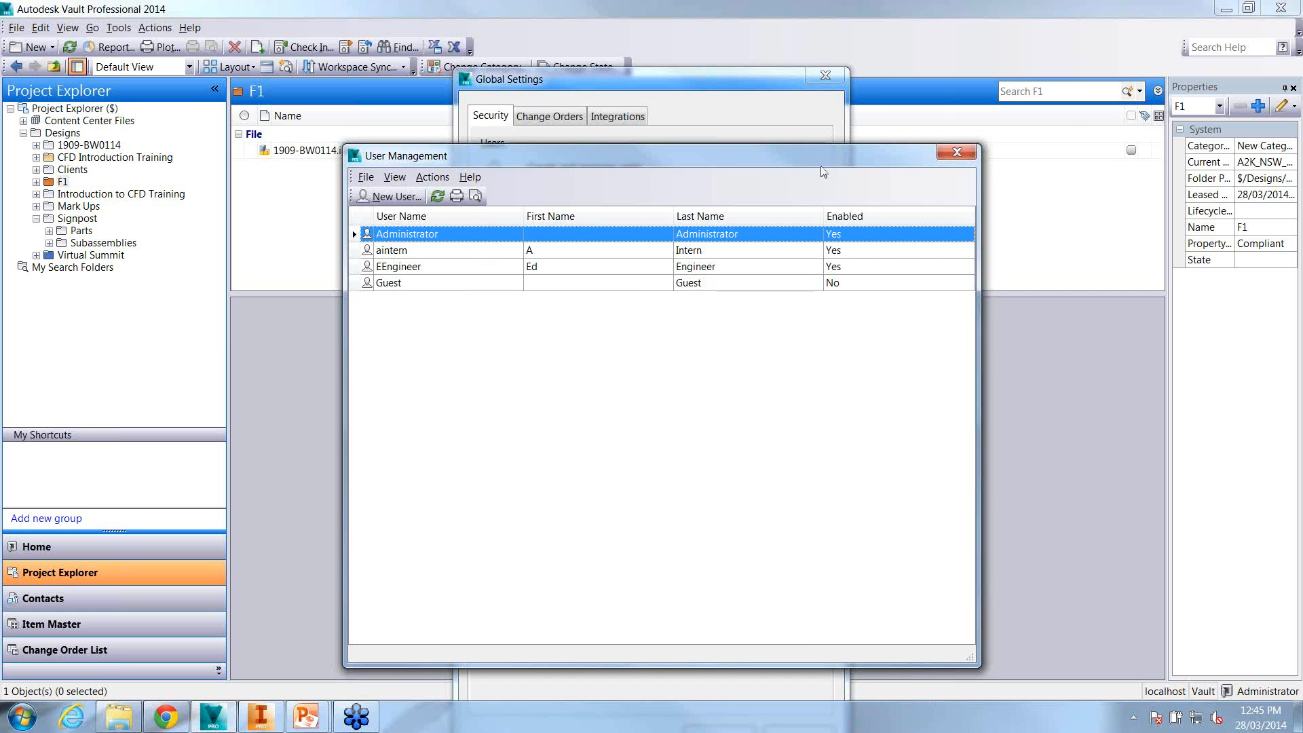
{"action": "left_click", "coordinate": [956, 152]}
Add the new engineer's user account as a member of the Engineering group, save the group, and close the group management and global settings
{"action": "left_click", "coordinate": [794, 299]}
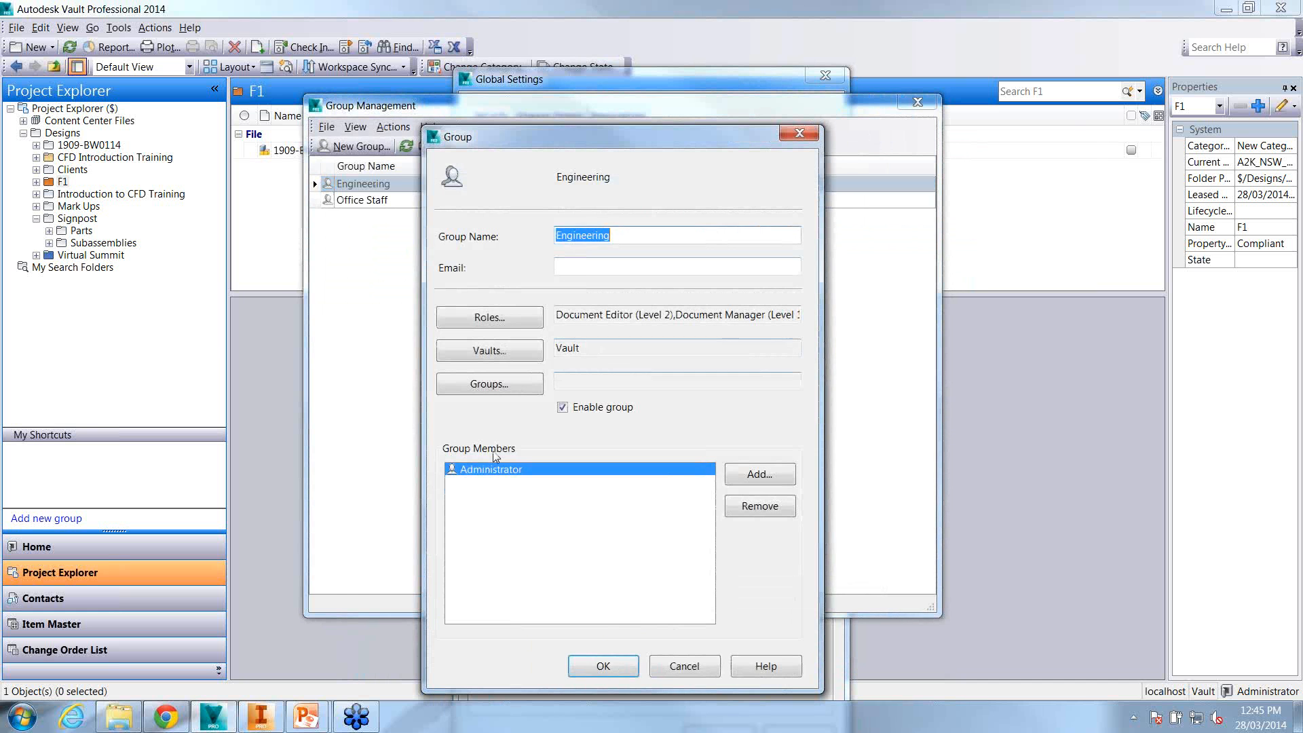
{"action": "left_click", "coordinate": [750, 475]}
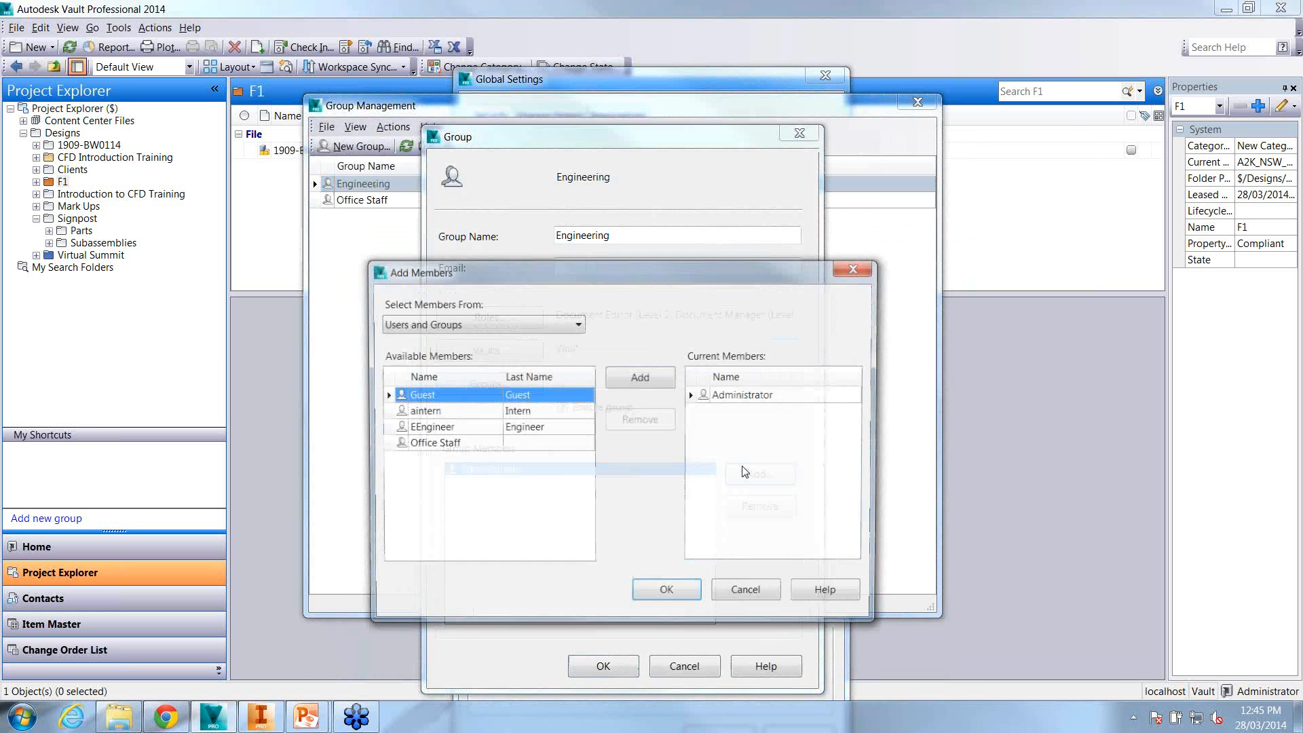
{"action": "left_click", "coordinate": [568, 426]}
{"action": "left_click", "coordinate": [638, 380]}
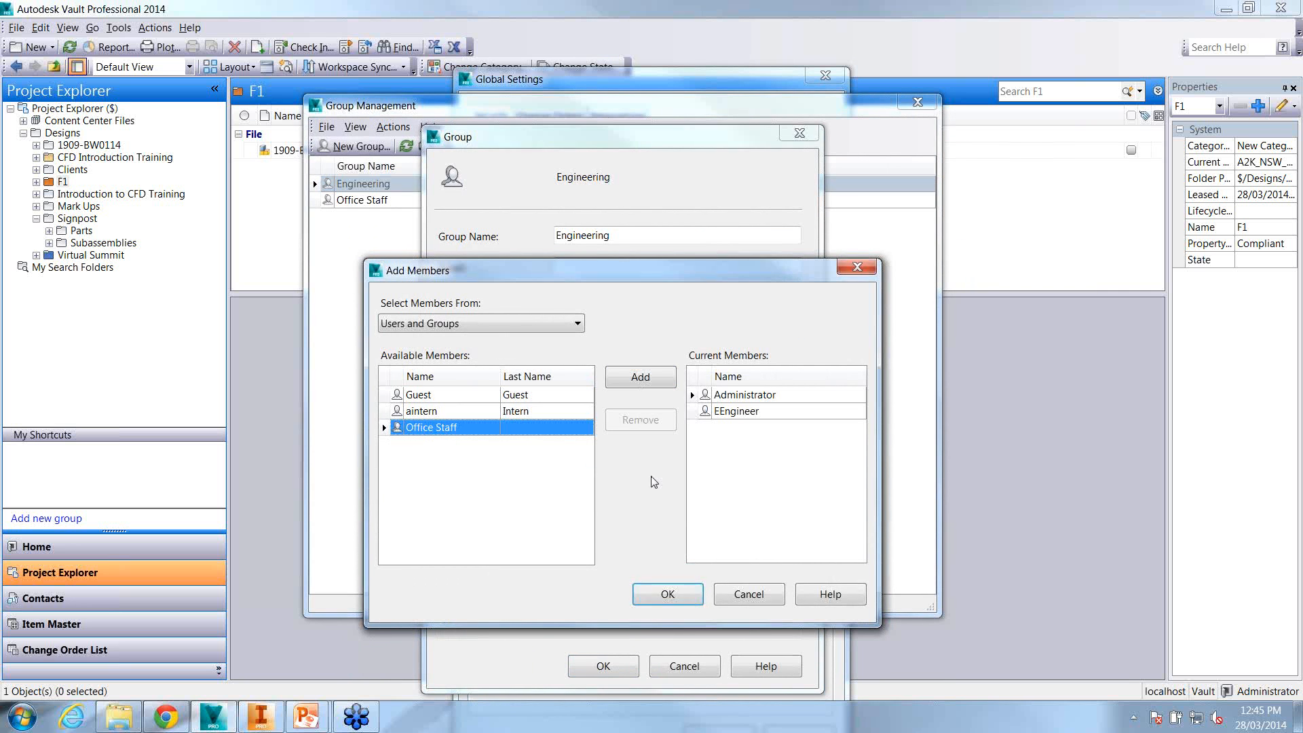
{"action": "left_click", "coordinate": [668, 594]}
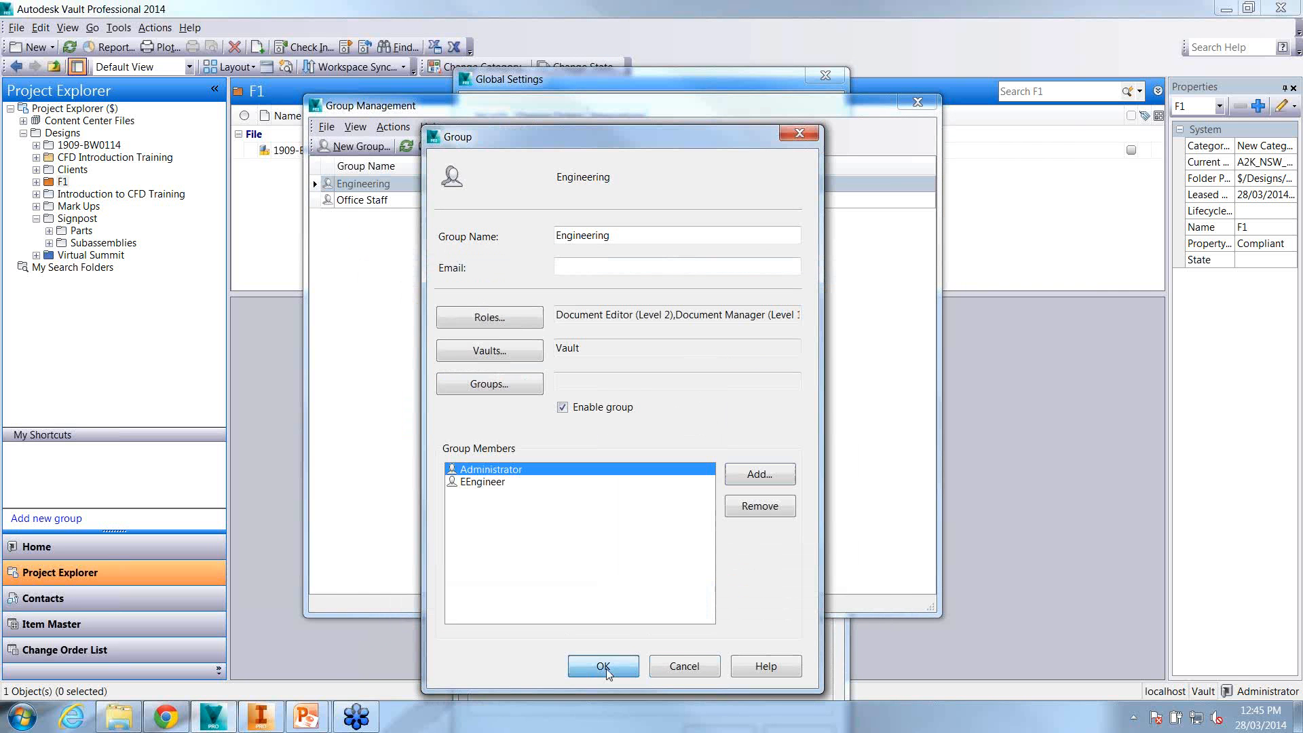
{"action": "left_click", "coordinate": [603, 665]}
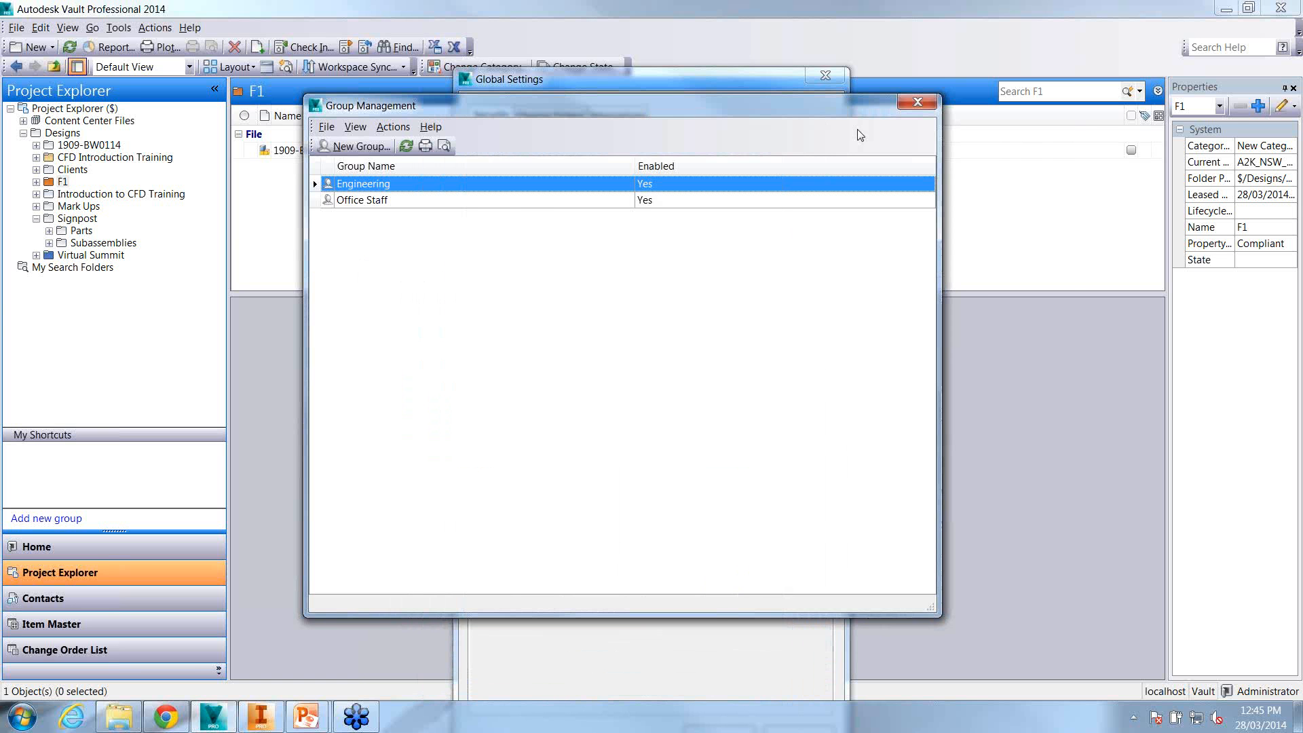
{"action": "left_click", "coordinate": [924, 105]}
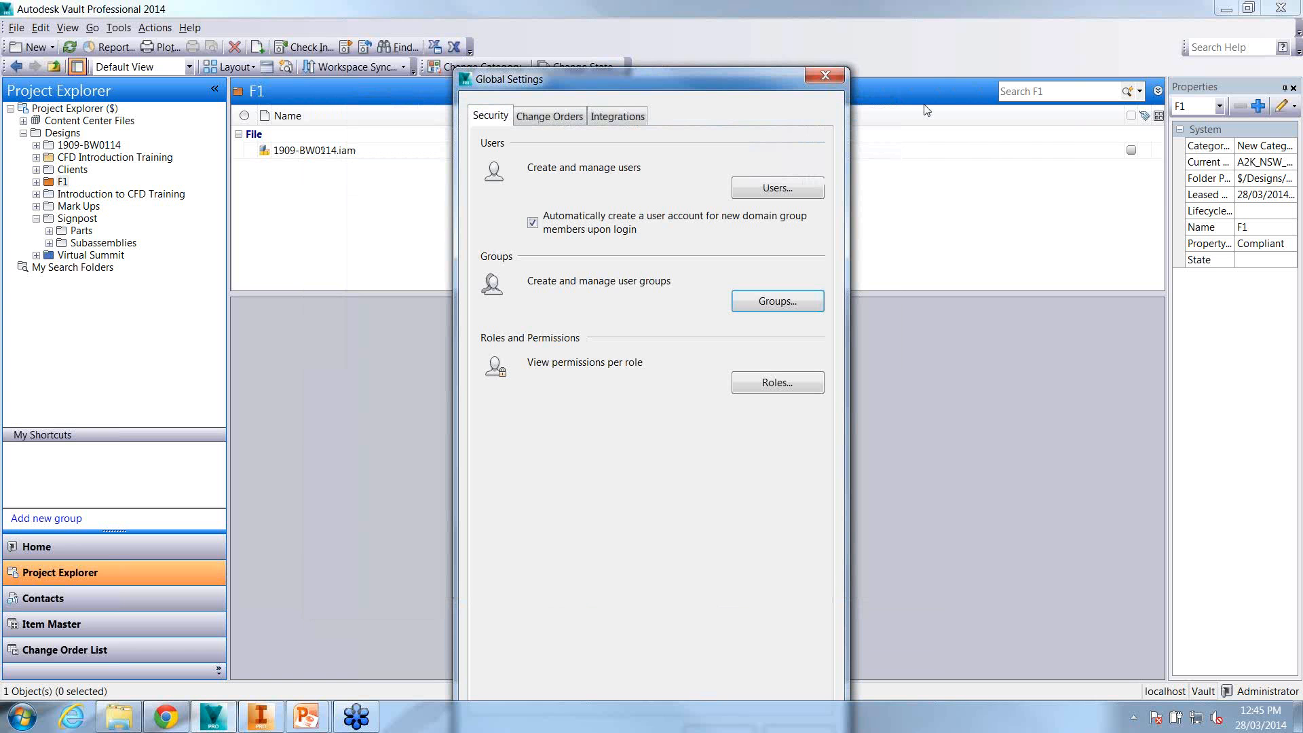
{"action": "left_click", "coordinate": [823, 75]}
Show the version history of SignPost.iam in the Signpost folder and widen the Comment column to read the full comments
{"action": "left_click", "coordinate": [77, 218]}
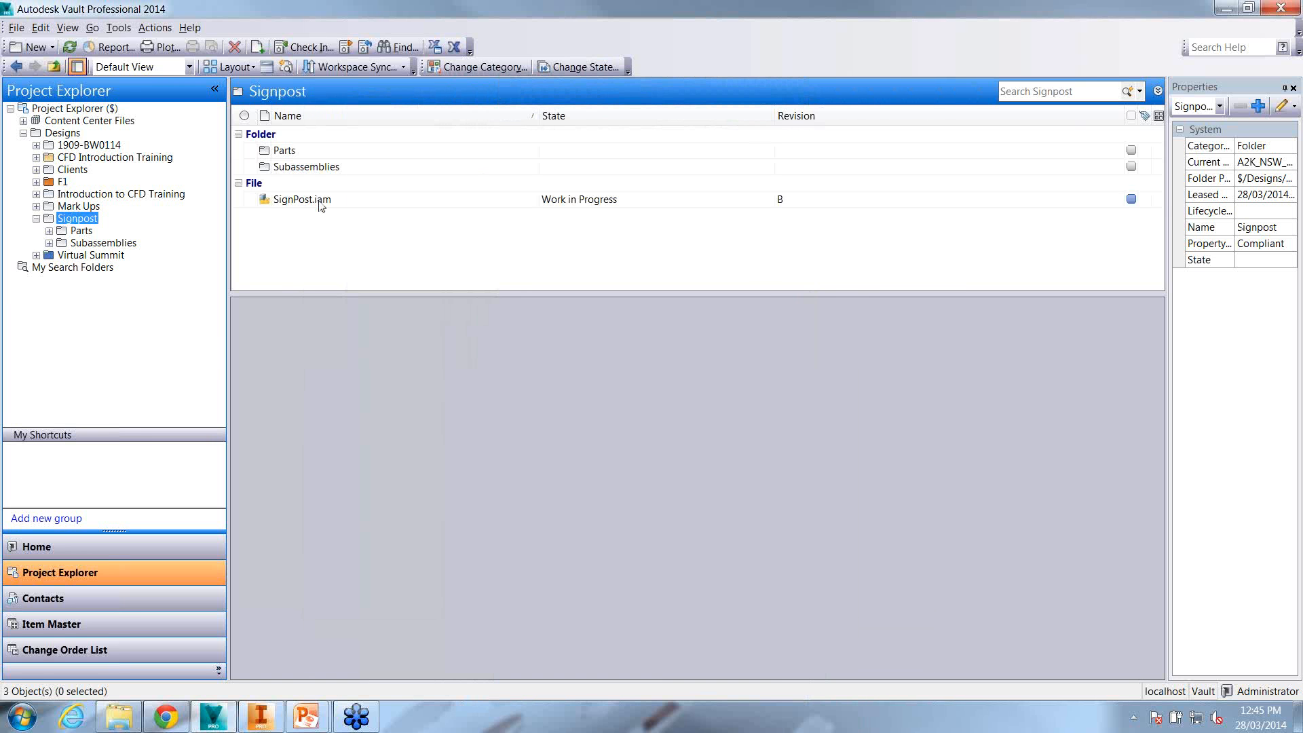
{"action": "left_click", "coordinate": [319, 202]}
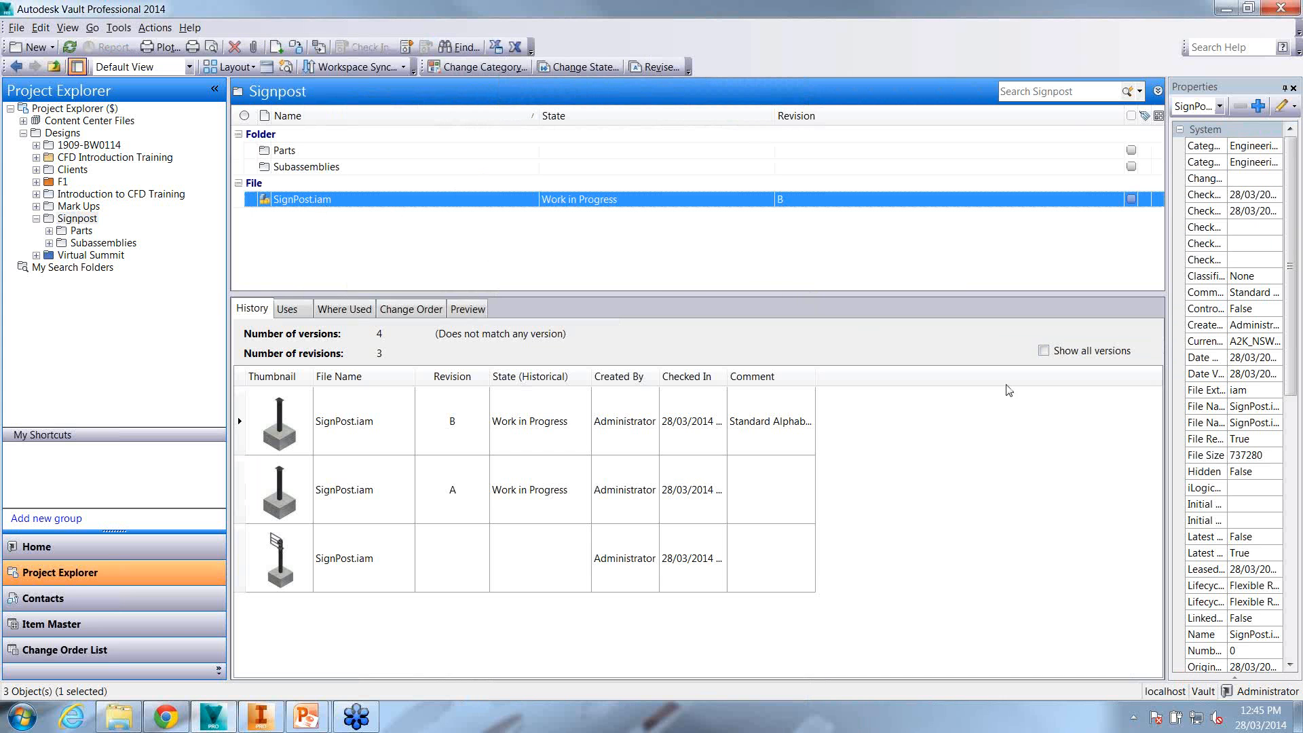
{"action": "left_click_drag", "start_coordinate": [815, 377], "coordinate": [981, 376]}
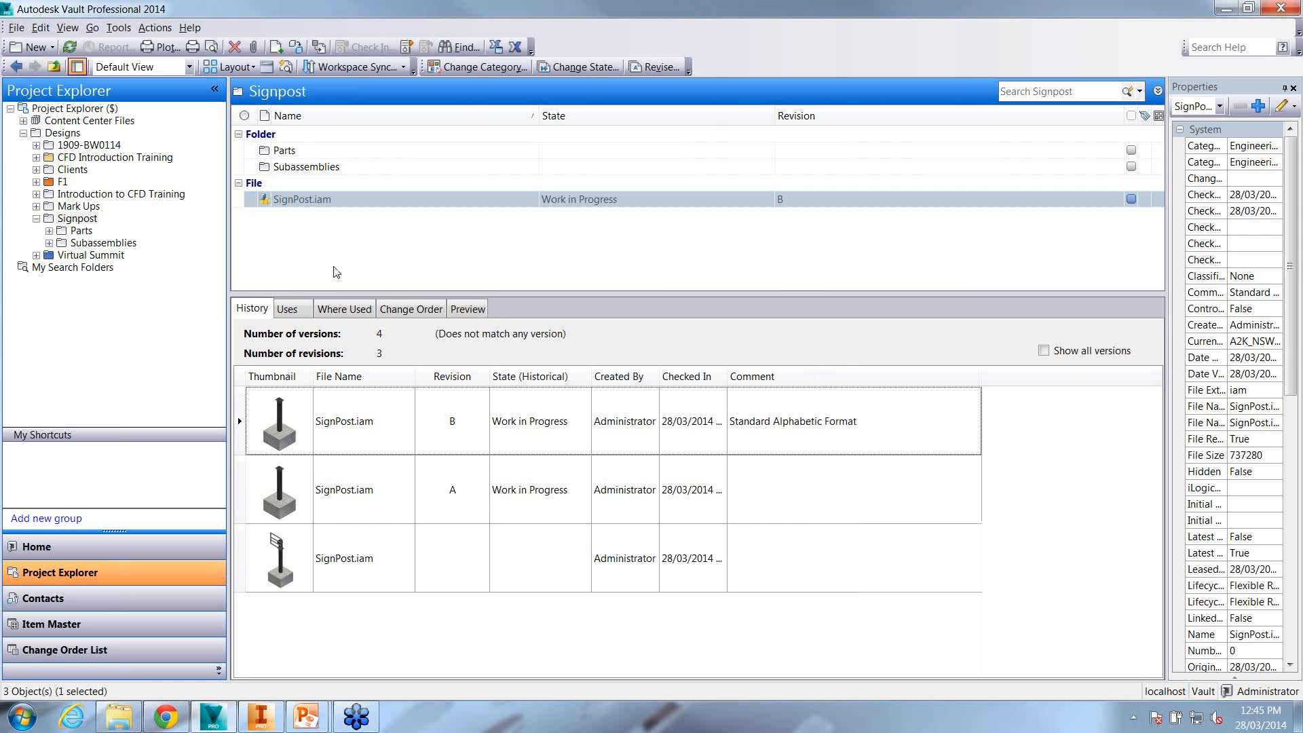
{"action": "left_click", "coordinate": [325, 200]}
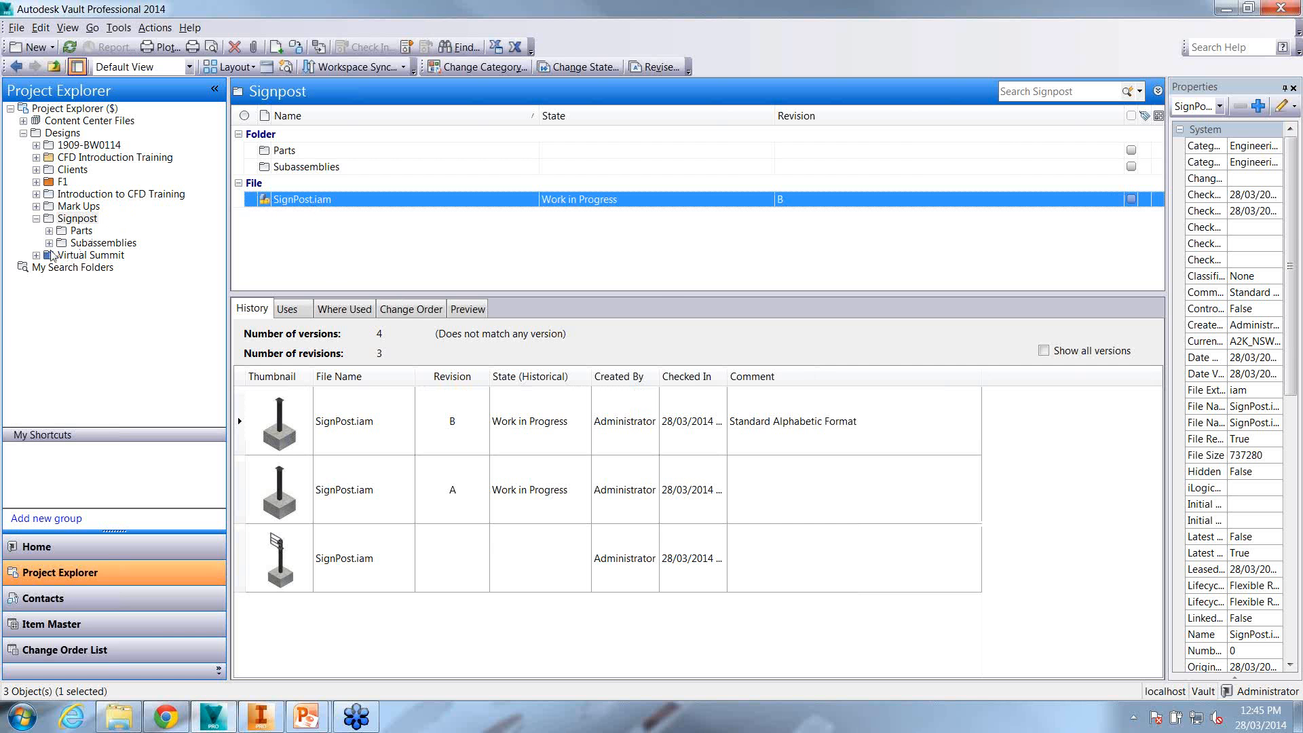
Check out Supporting Framework.iam from the Virtual Summit folder with the All Files check-out option, reviewing the file list before confirming
{"action": "left_click", "coordinate": [52, 255]}
{"action": "left_click", "coordinate": [336, 233]}
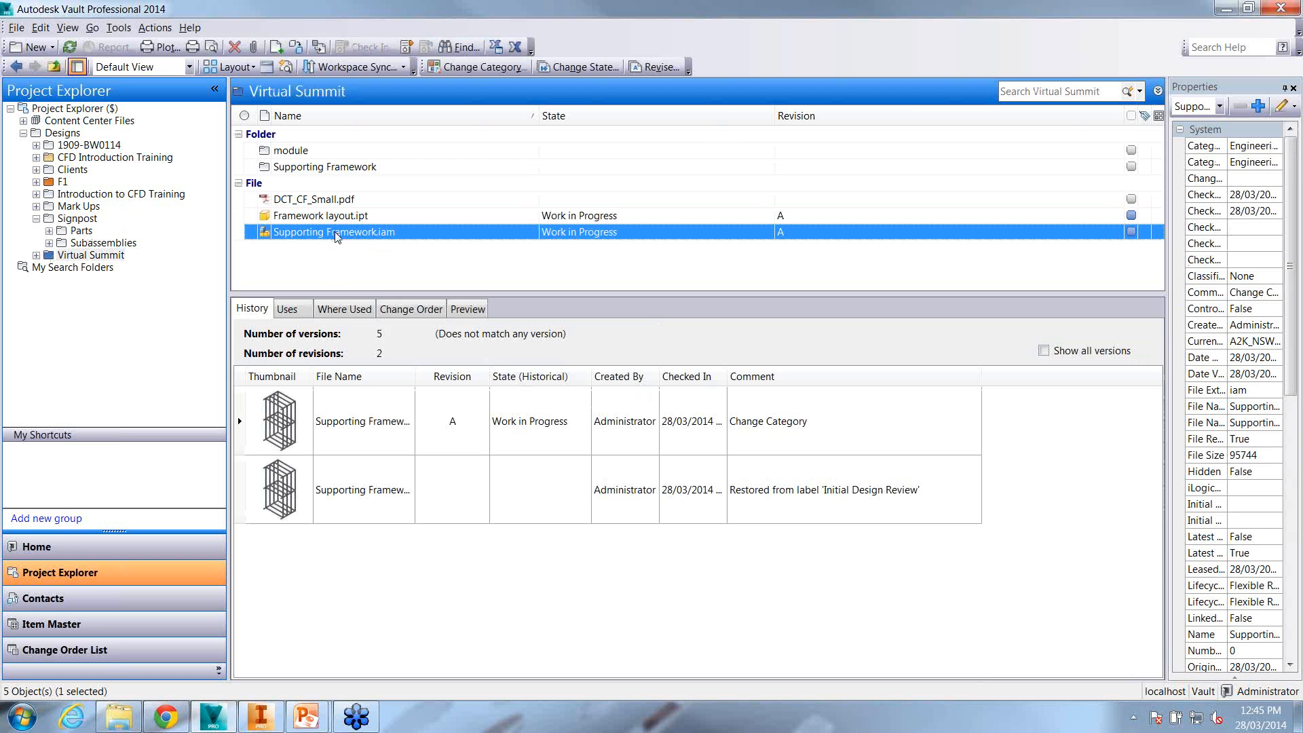
{"action": "right_click", "coordinate": [336, 234]}
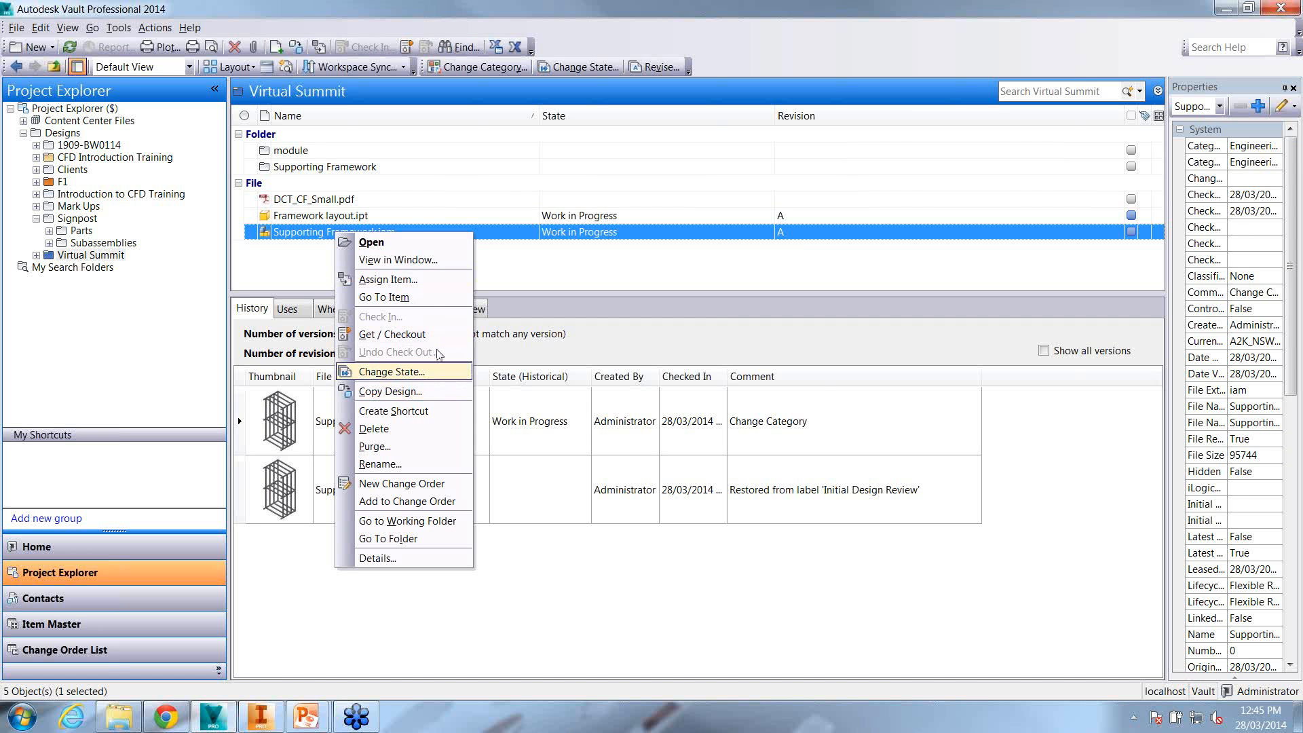
{"action": "left_click", "coordinate": [438, 333]}
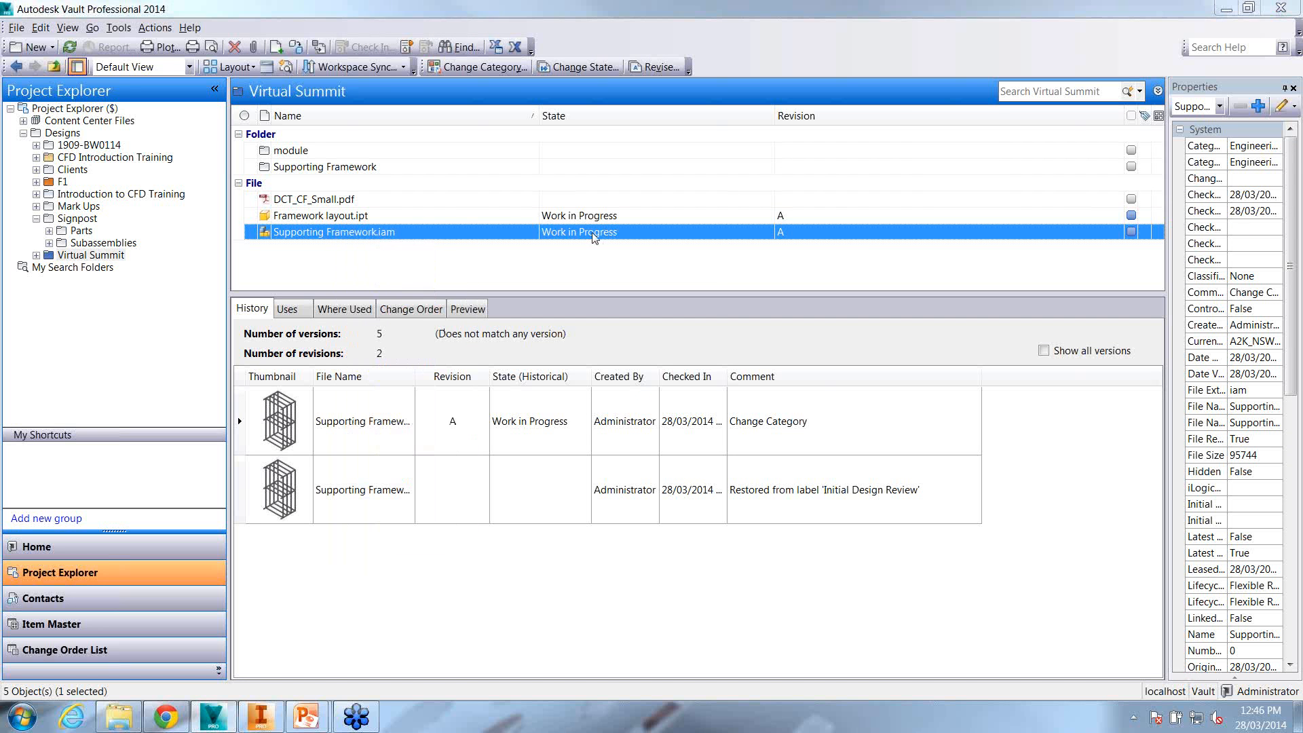
{"action": "left_click", "coordinate": [650, 228]}
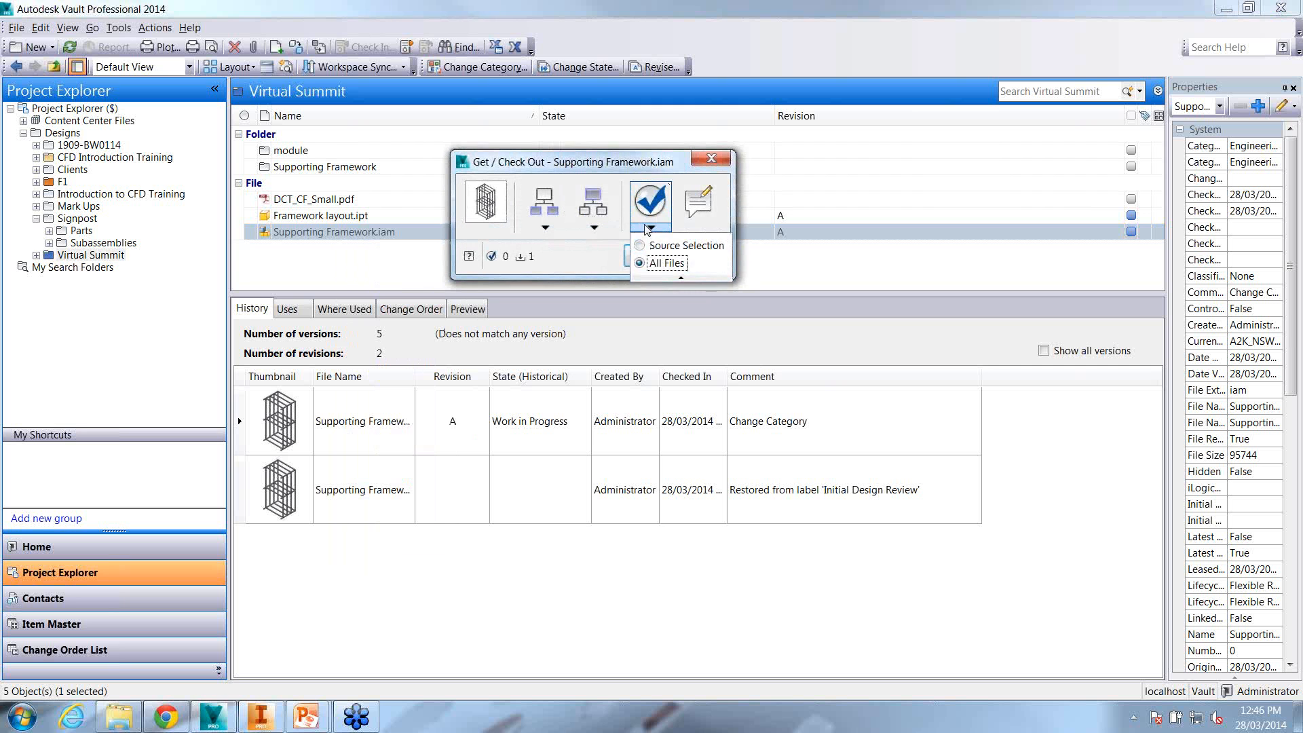
{"action": "left_click", "coordinate": [661, 263]}
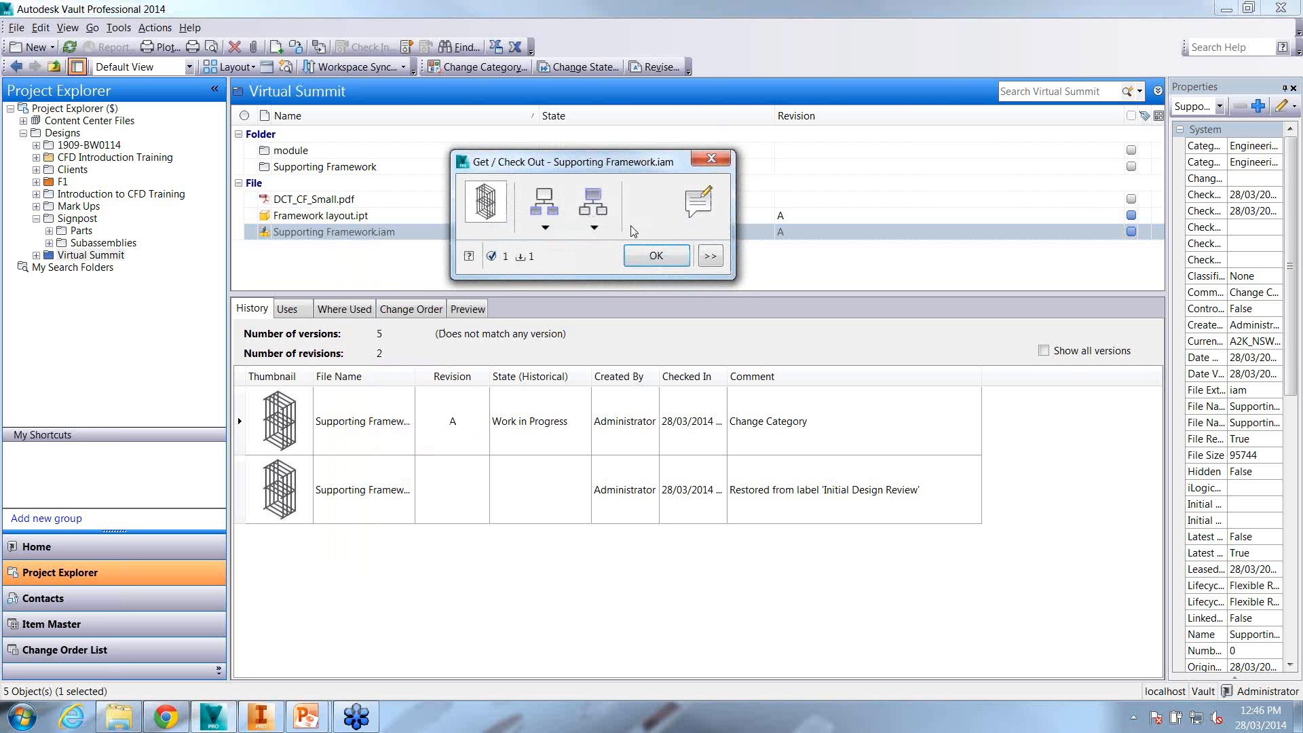
{"action": "left_click", "coordinate": [710, 255]}
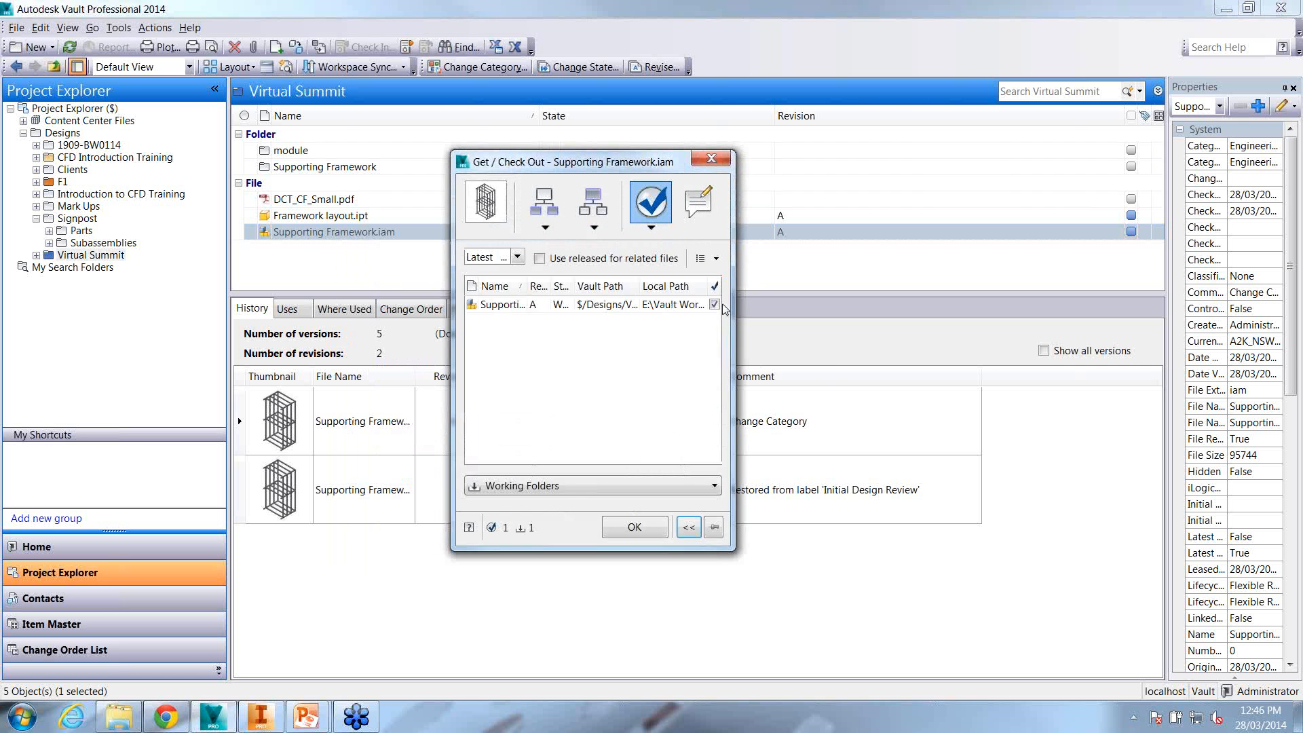
{"action": "left_click", "coordinate": [642, 524]}
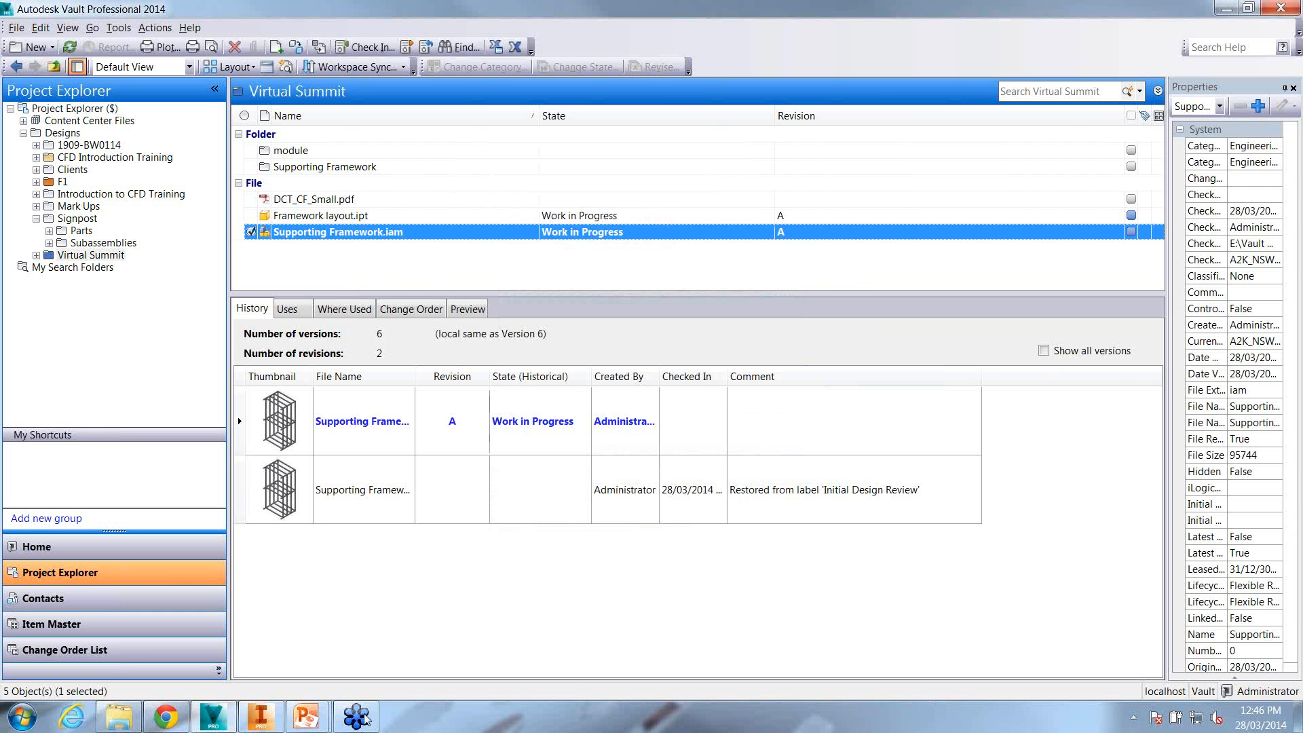
Switch to Inventor and open the Supporting Framework assembly from the Virtual Summit folder under Designs
{"action": "left_click", "coordinate": [266, 718]}
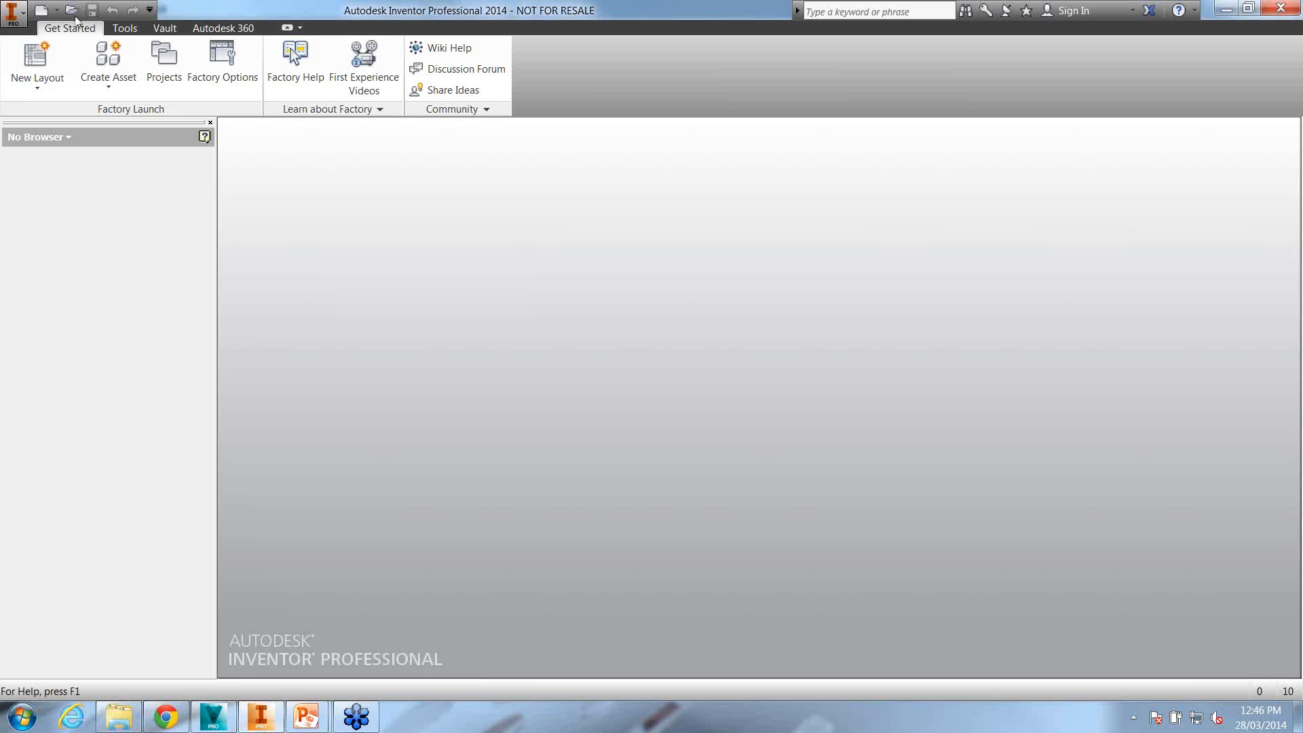
{"action": "left_click", "coordinate": [779, 221]}
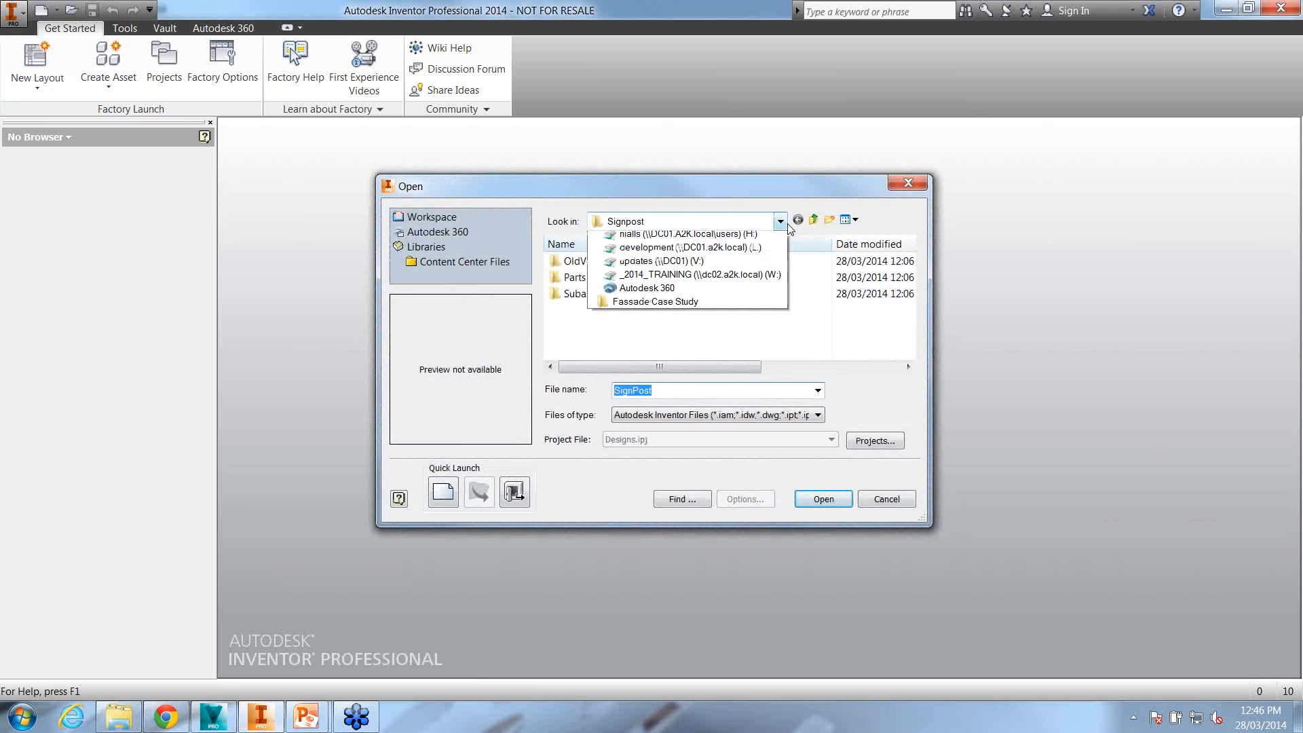
{"action": "left_click", "coordinate": [642, 377]}
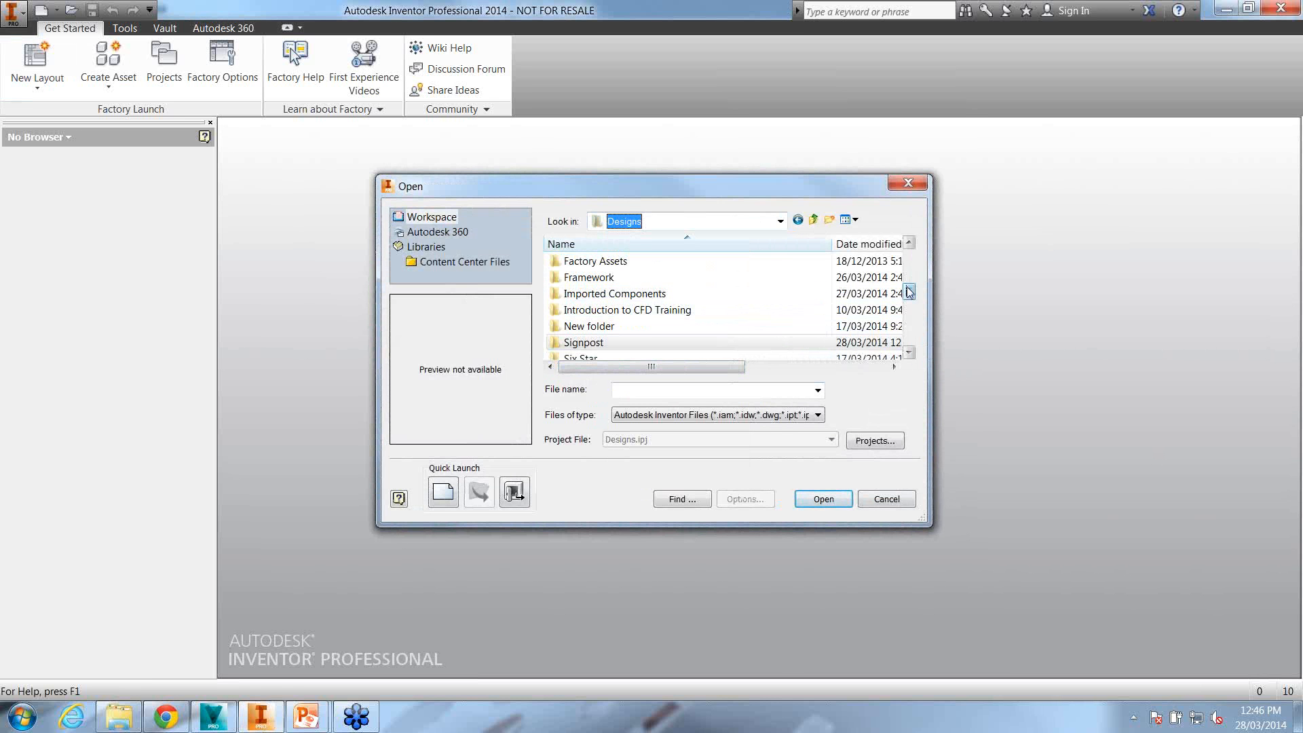
{"action": "scroll", "coordinate": [631, 312], "scroll_direction": "down", "scroll_amount": 2}
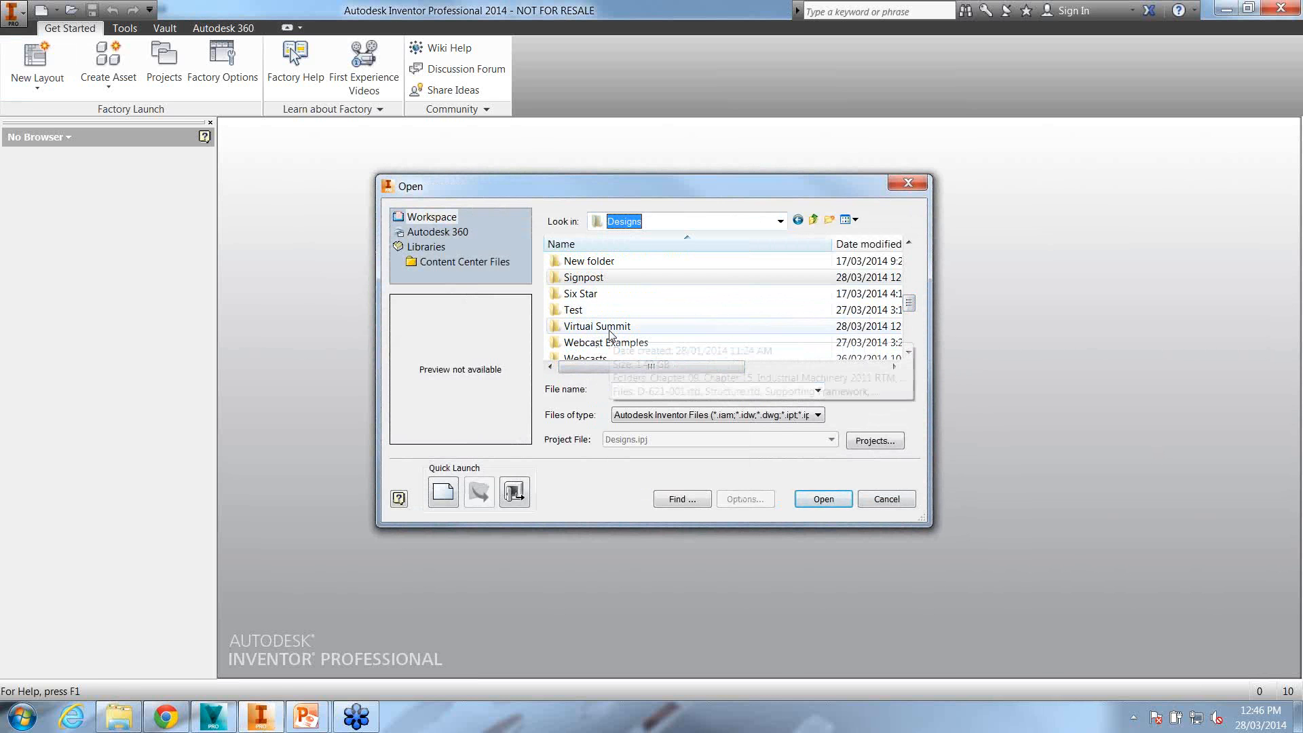
{"action": "double_click", "coordinate": [597, 326]}
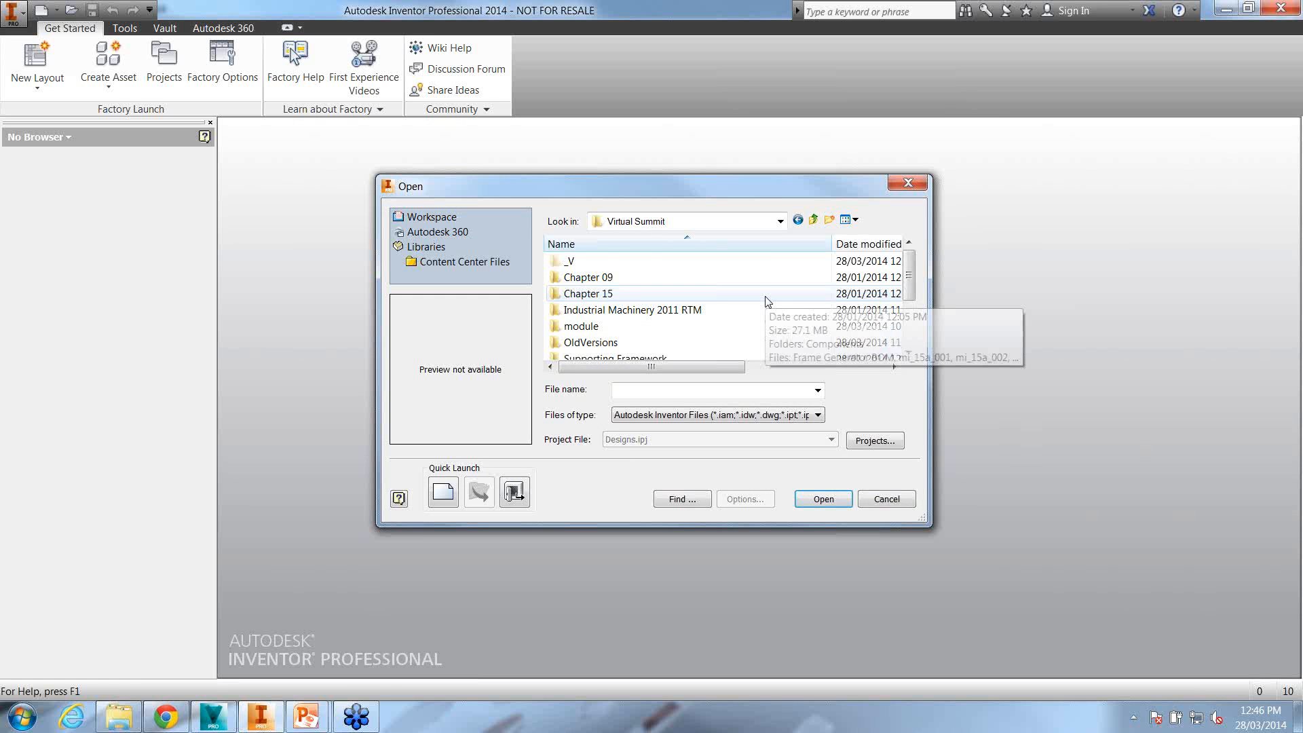
{"action": "scroll", "coordinate": [767, 302], "scroll_direction": "down", "scroll_amount": 1}
{"action": "left_click", "coordinate": [724, 342]}
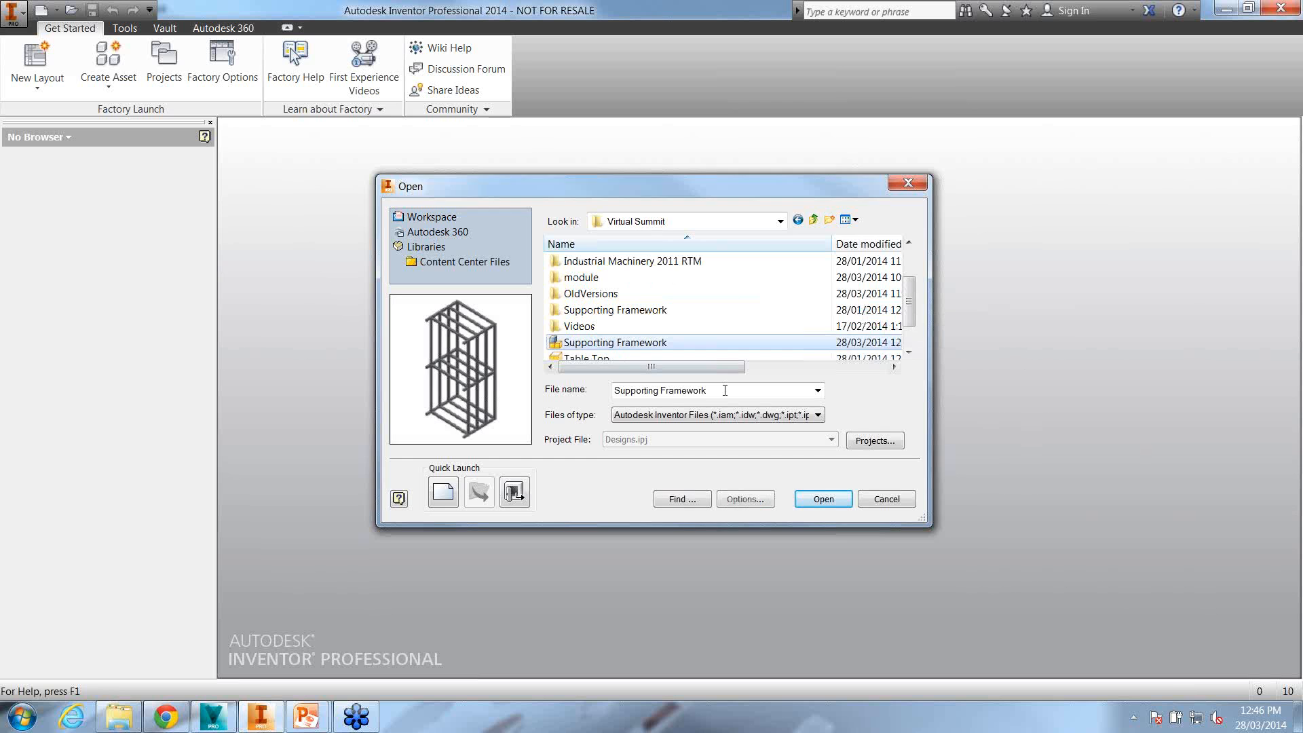
{"action": "key", "text": "Return"}
{"action": "left_click", "coordinate": [247, 141]}
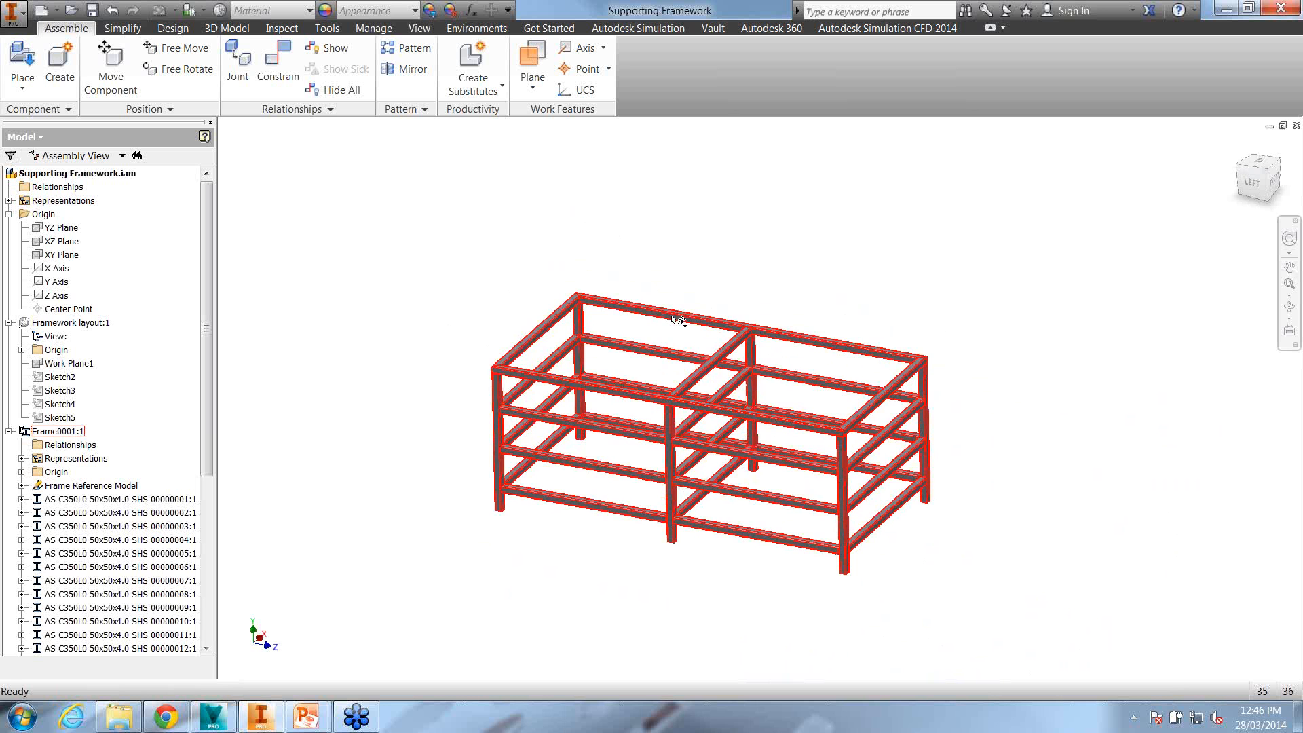
Check Supporting Framework.iam in to the vault with the option to close files and delete working copies, confirming the deletion
{"action": "left_click", "coordinate": [718, 31]}
{"action": "left_click", "coordinate": [266, 68]}
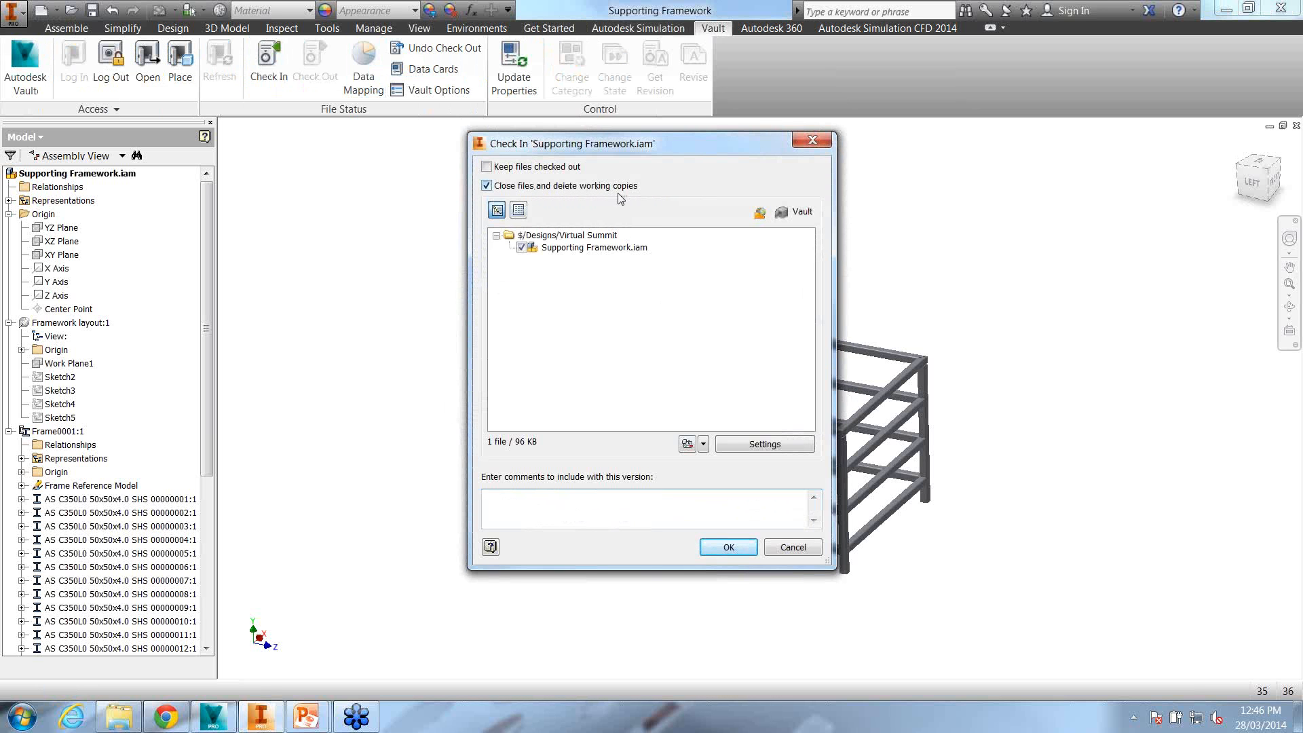
{"action": "left_click", "coordinate": [749, 547]}
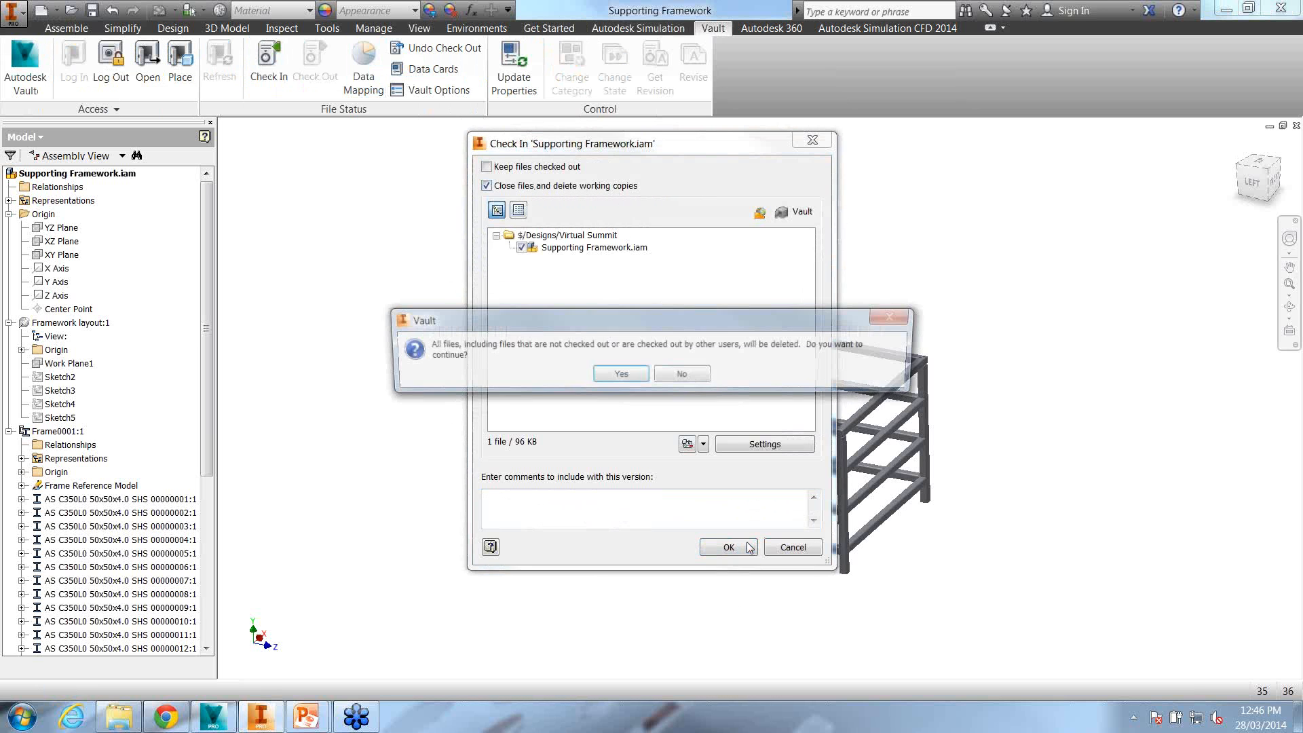
{"action": "left_click", "coordinate": [624, 377]}
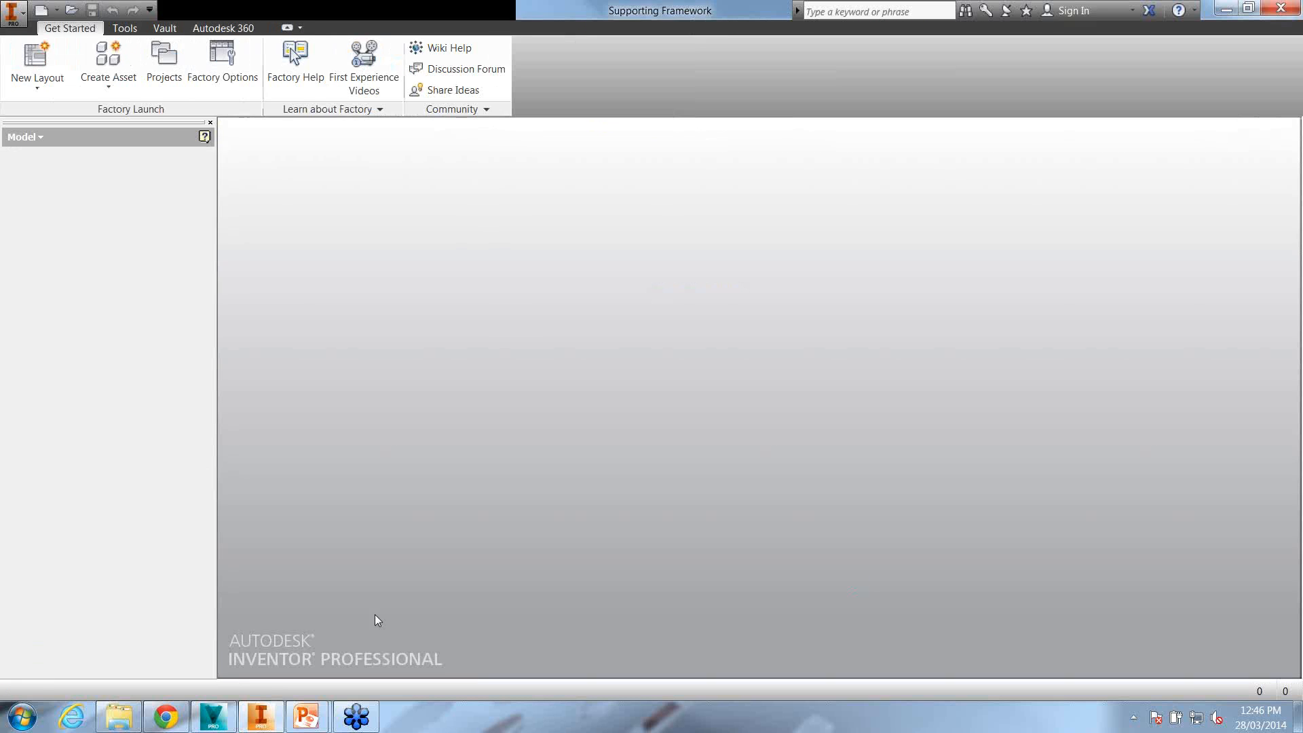
Switch back to Vault and start a new label with $/Designs/Virtual Summit as its target location
{"action": "left_click", "coordinate": [213, 715]}
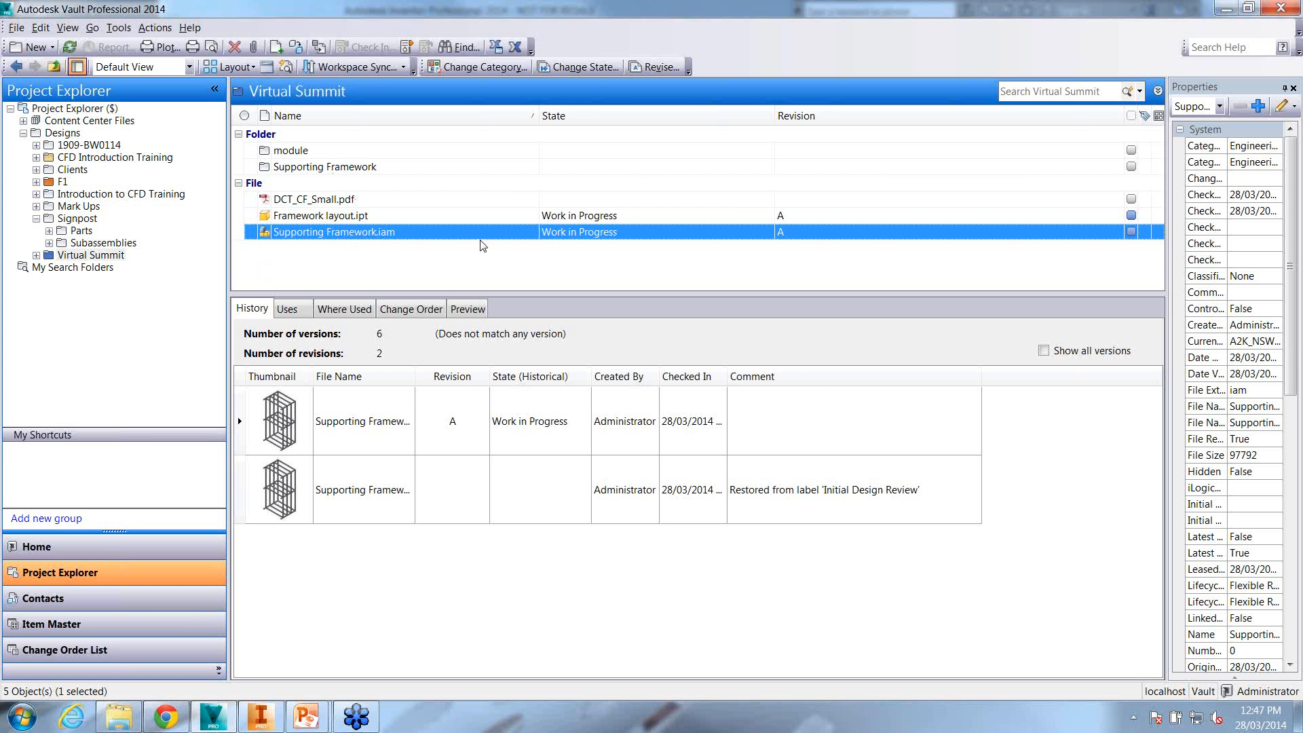
{"action": "left_click", "coordinate": [118, 29]}
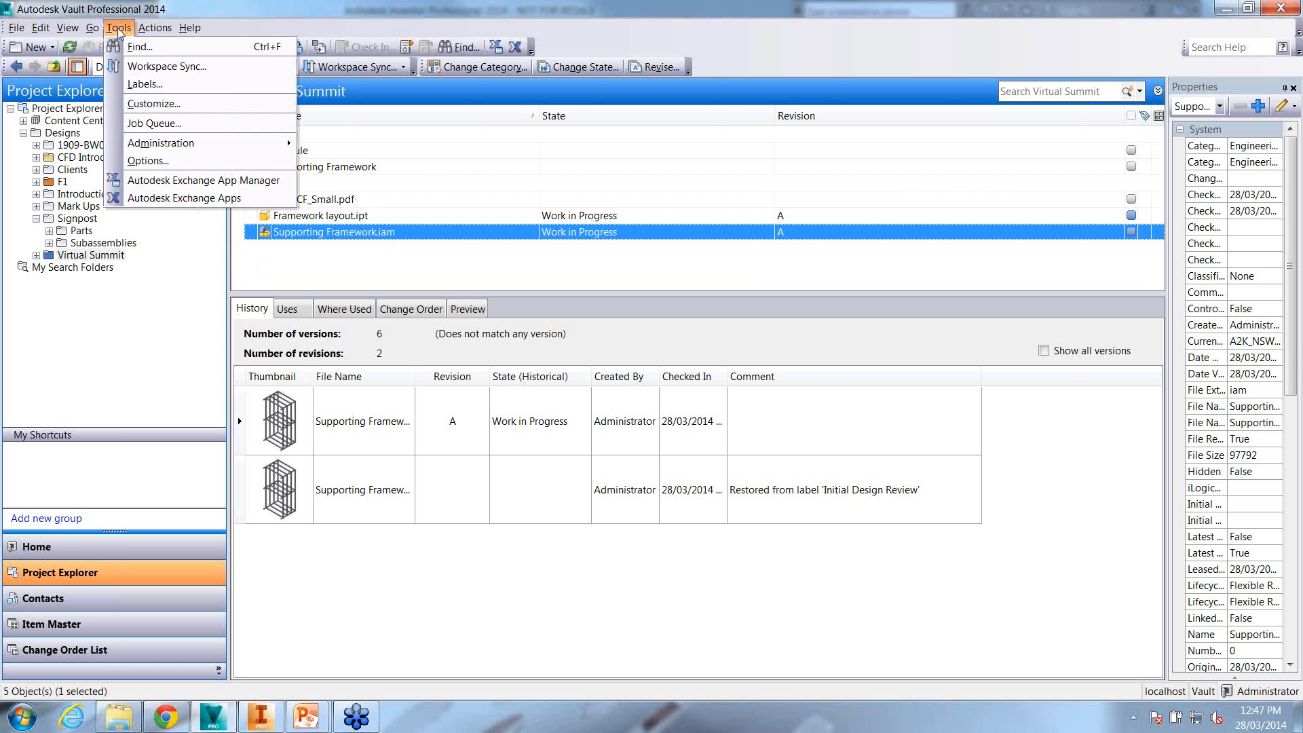
{"action": "left_click", "coordinate": [148, 86]}
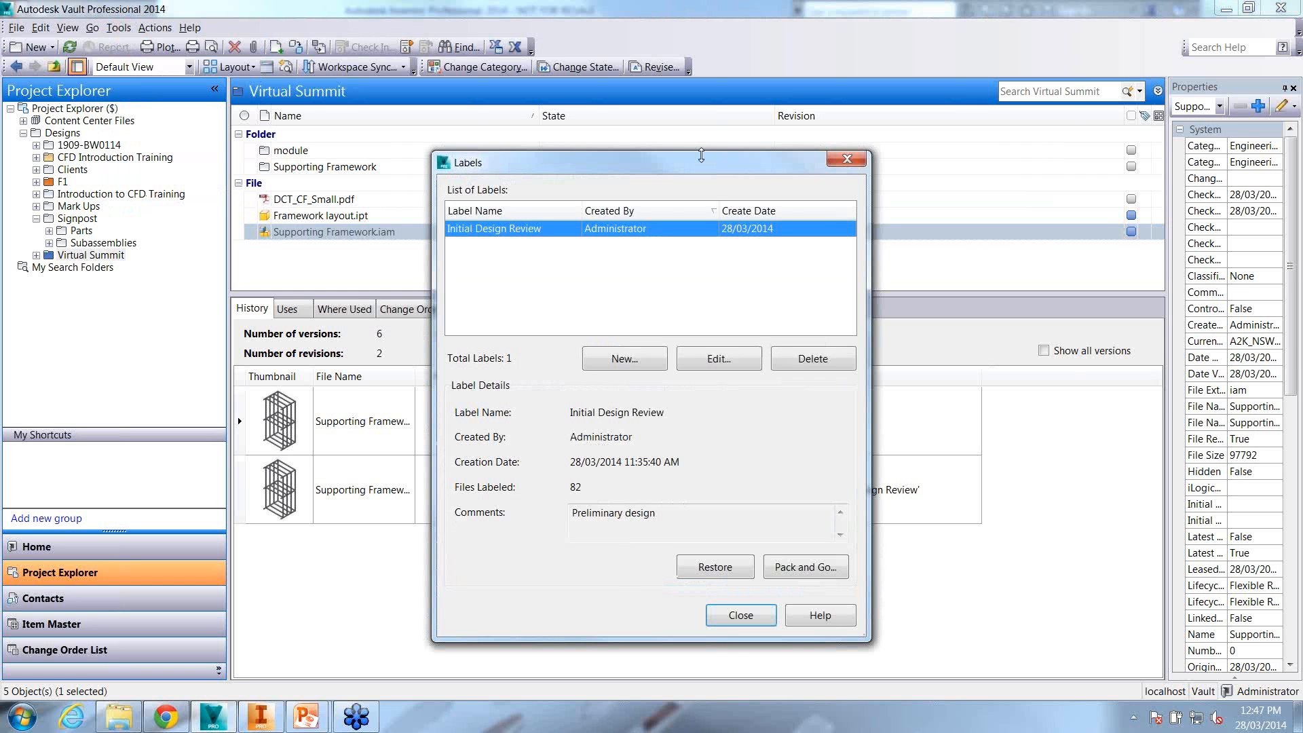
{"action": "left_click", "coordinate": [662, 359]}
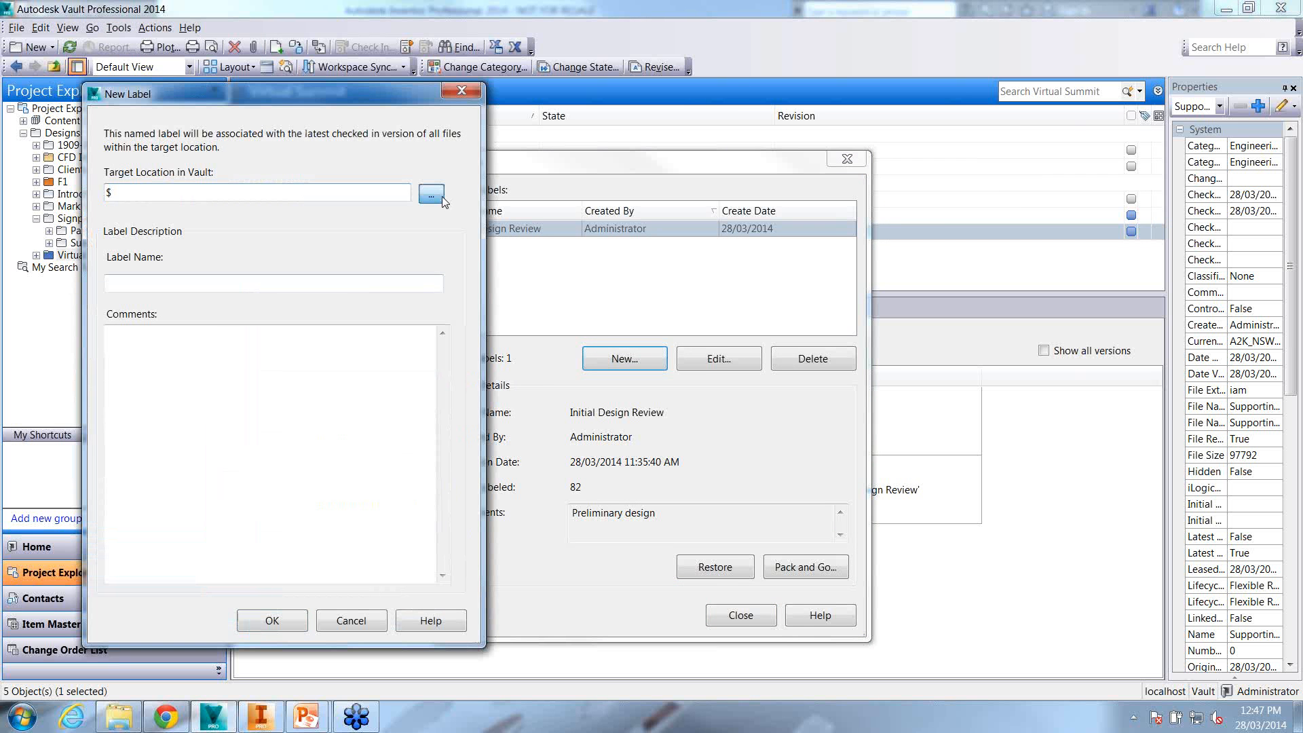
{"action": "left_click", "coordinate": [441, 196]}
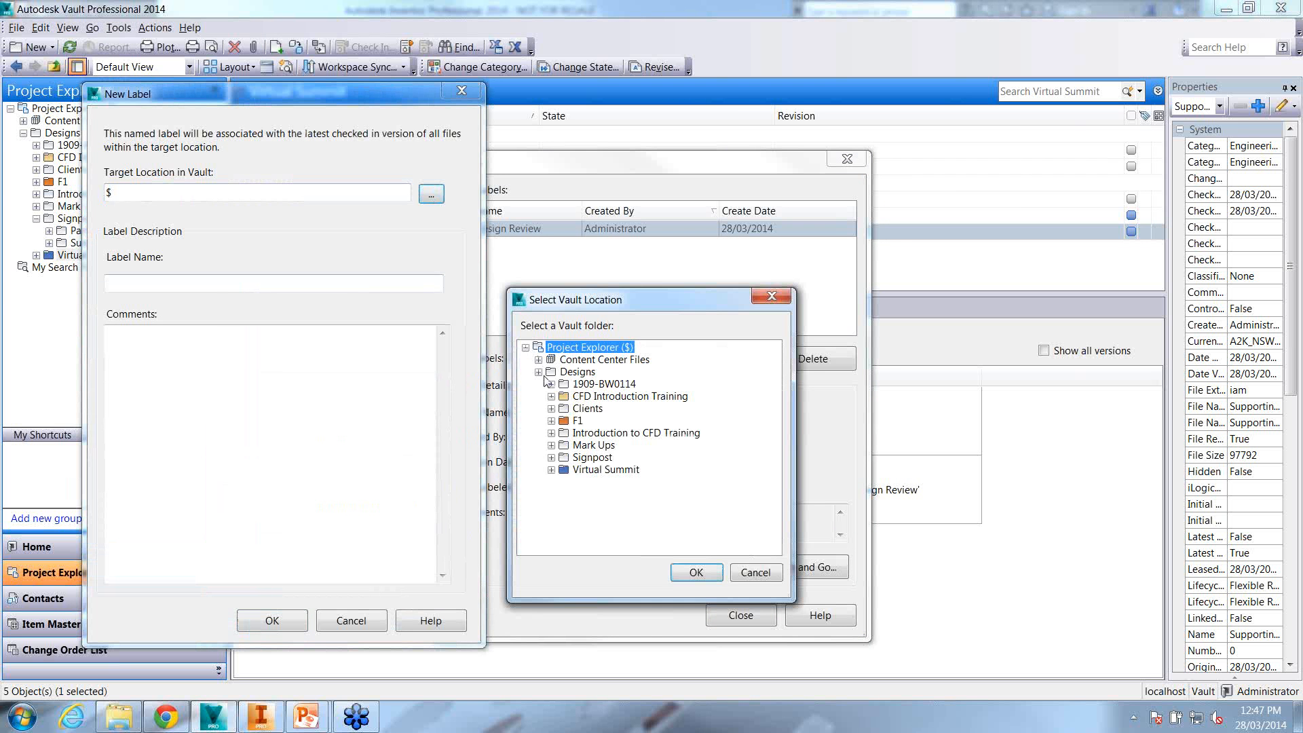
{"action": "left_click", "coordinate": [561, 473]}
{"action": "left_click", "coordinate": [697, 573]}
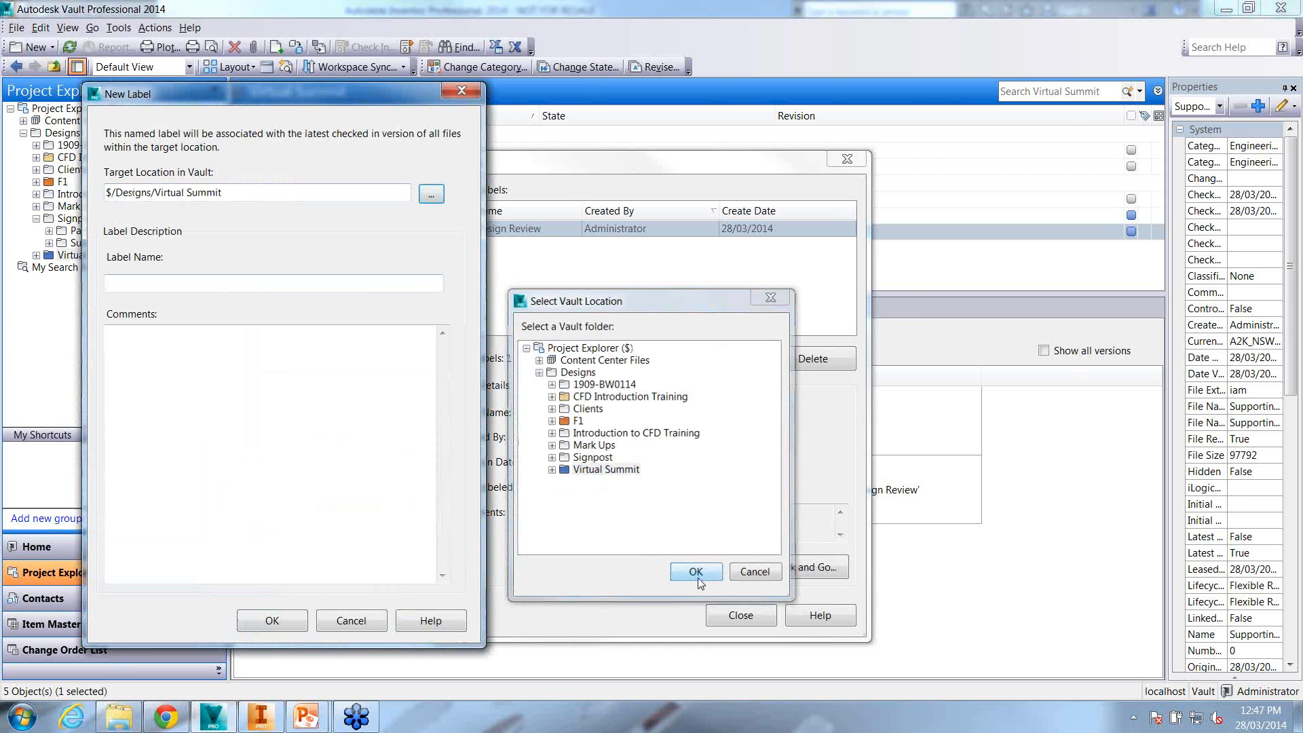
Create the label "Preliminary Design Review Accepted" with the comment "Accepted by client for preliminary development", widen the label name column and close the label list
{"action": "type", "text": "Preli"}
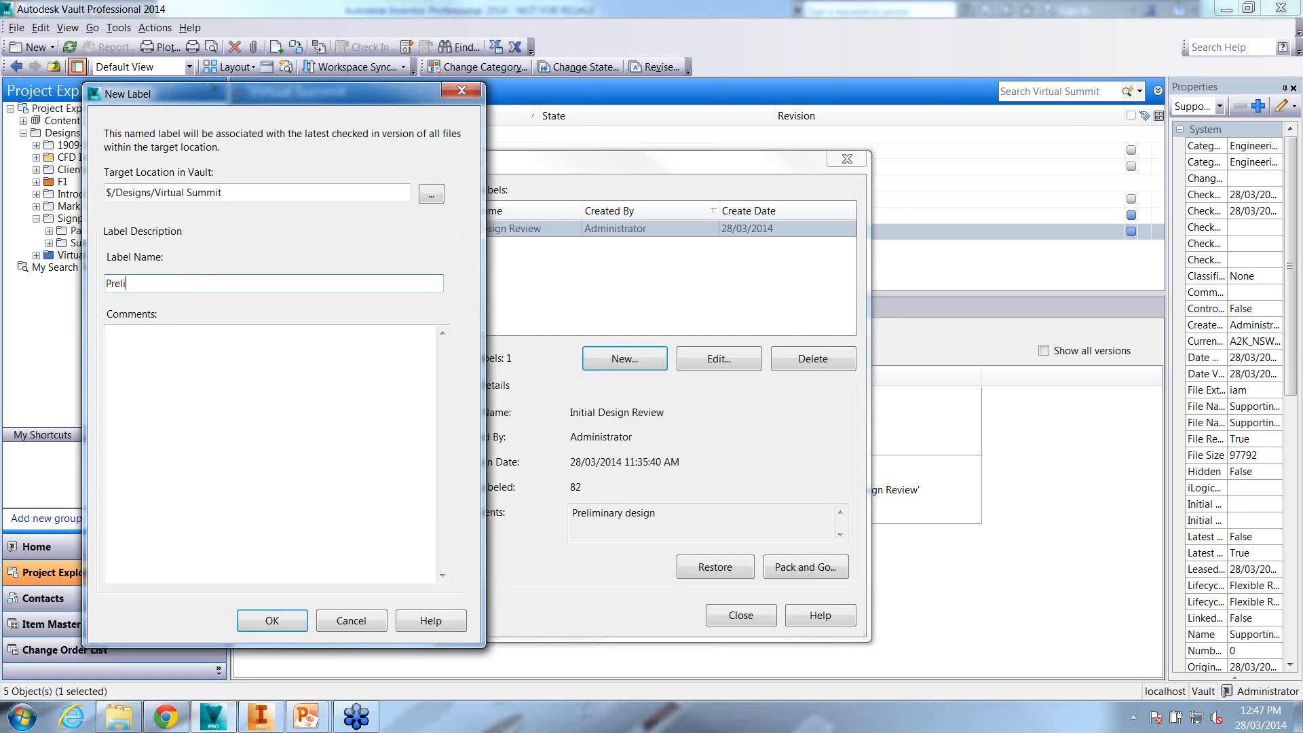
{"action": "type", "text": "minary Design Review Accepted"}
{"action": "left_click", "coordinate": [203, 353]}
{"action": "type", "text": "Accepted by "}
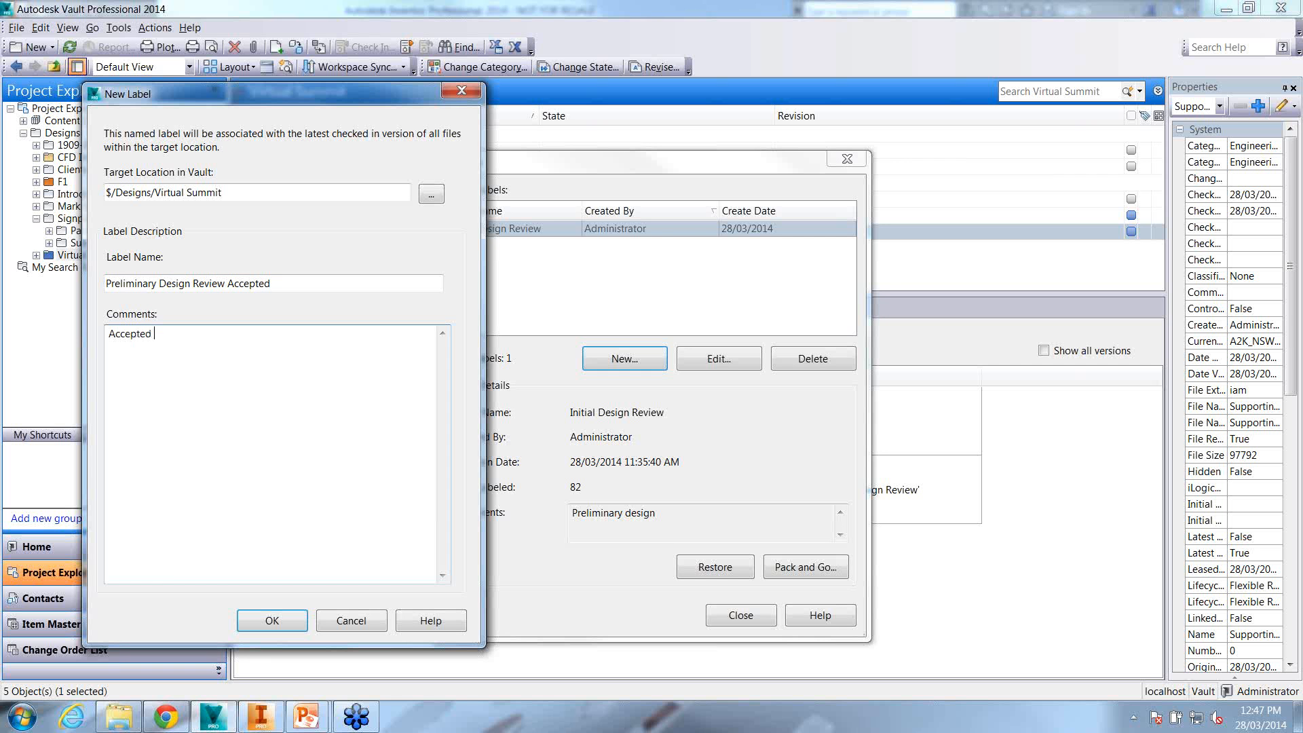
{"action": "type", "text": "client"}
{"action": "type", "text": " for preliminary development"}
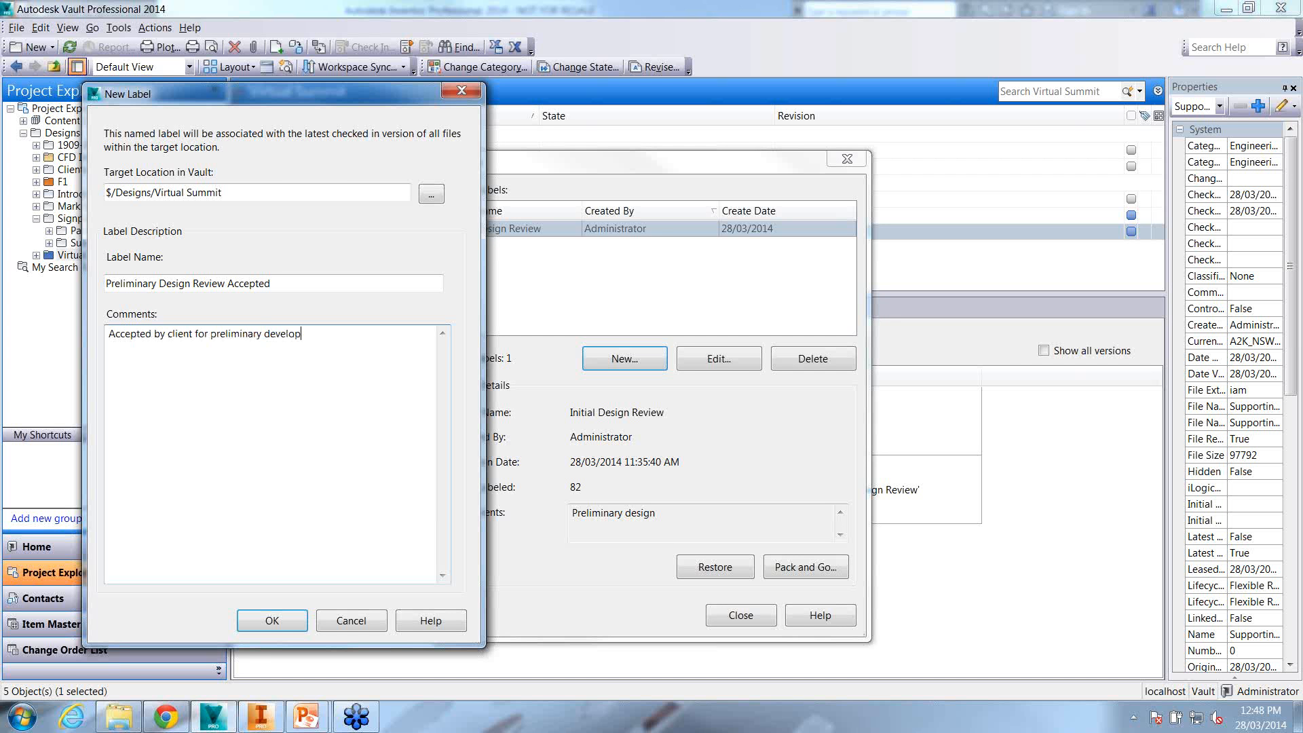
{"action": "left_click", "coordinate": [251, 617]}
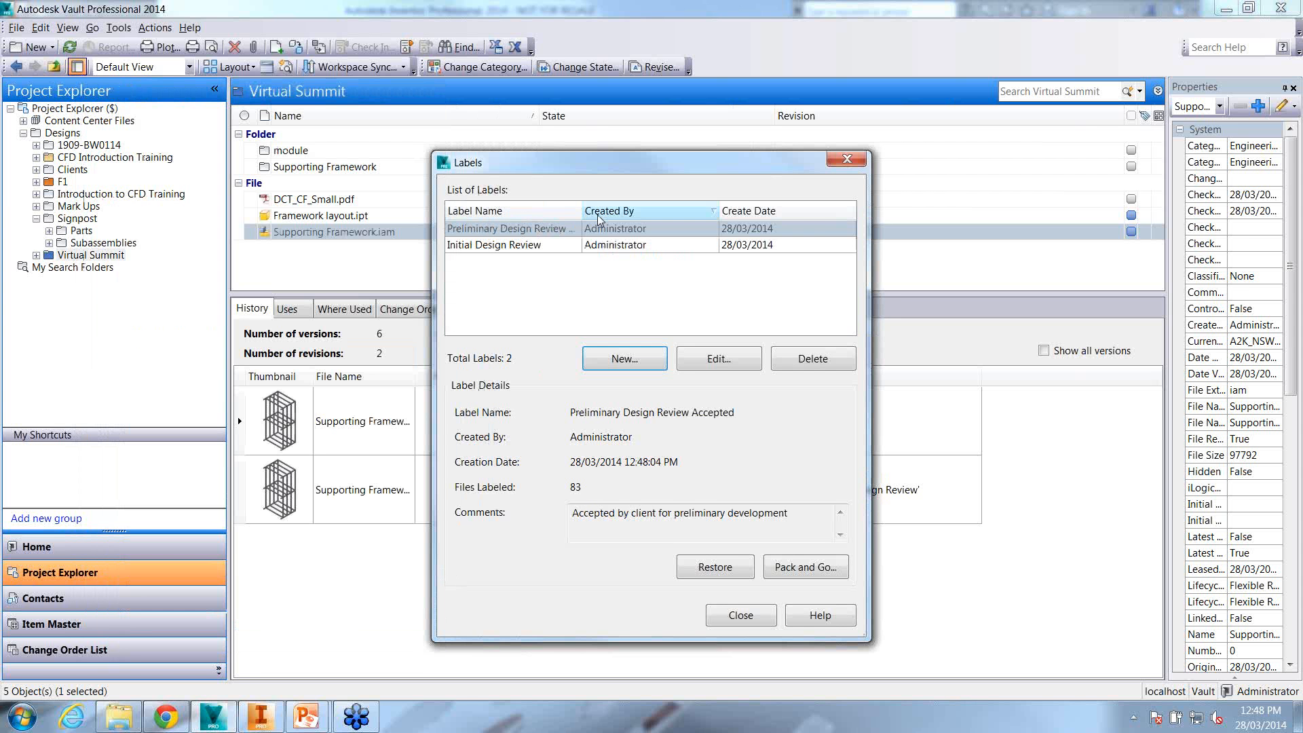
{"action": "left_click_drag", "start_coordinate": [582, 212], "coordinate": [617, 212]}
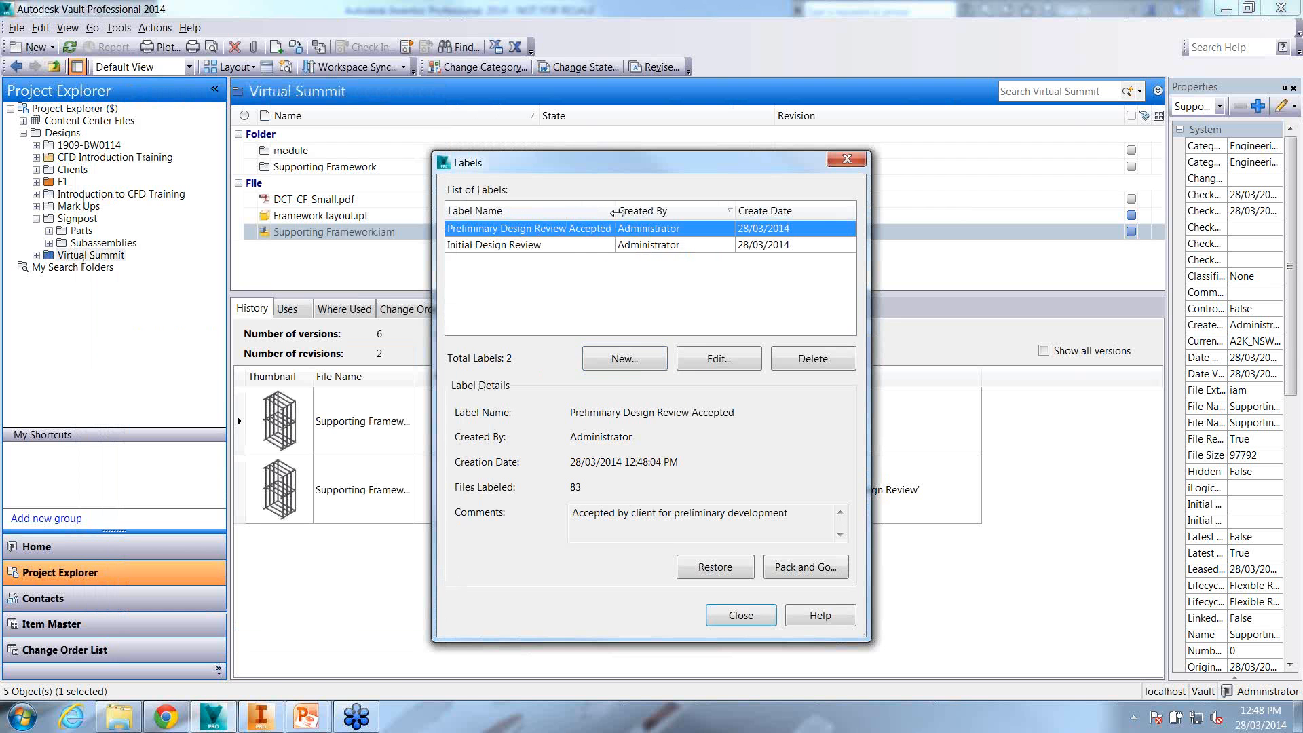
{"action": "left_click", "coordinate": [748, 618]}
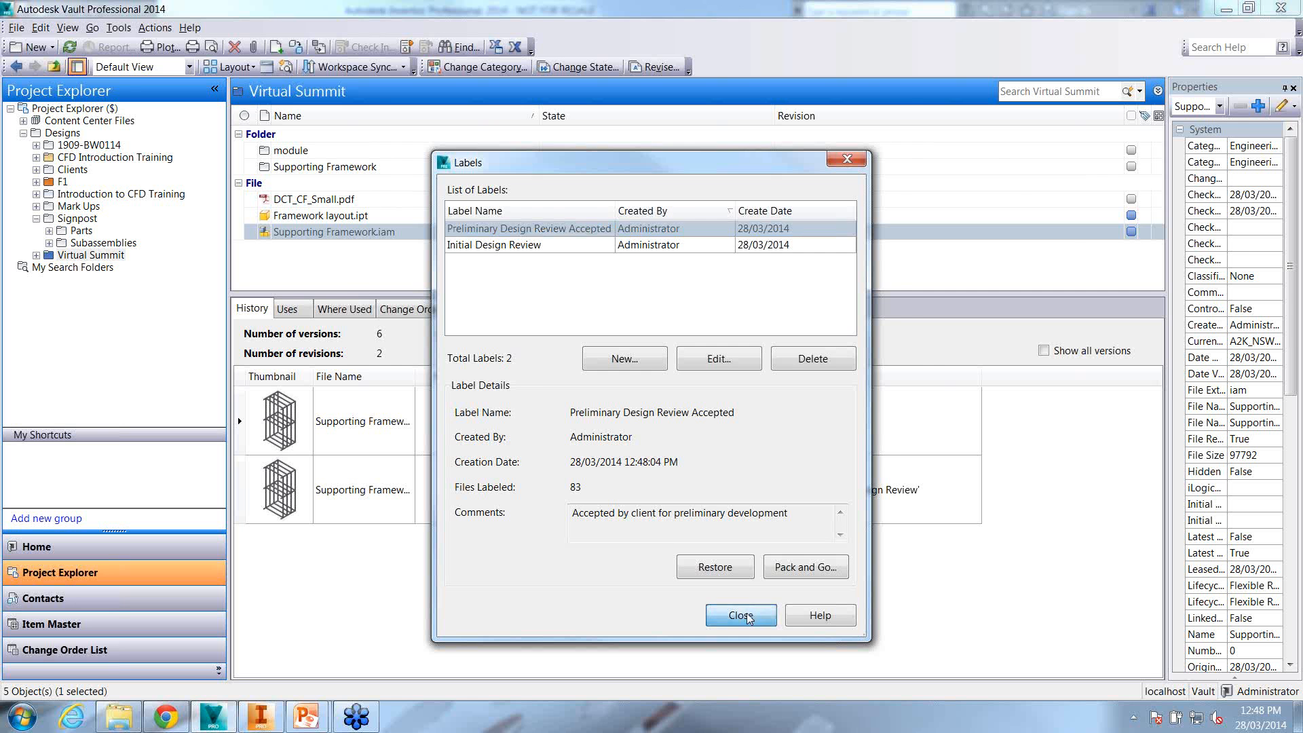
Check out Supporting Framework.iam from the Virtual Summit folder
{"action": "right_click", "coordinate": [329, 232]}
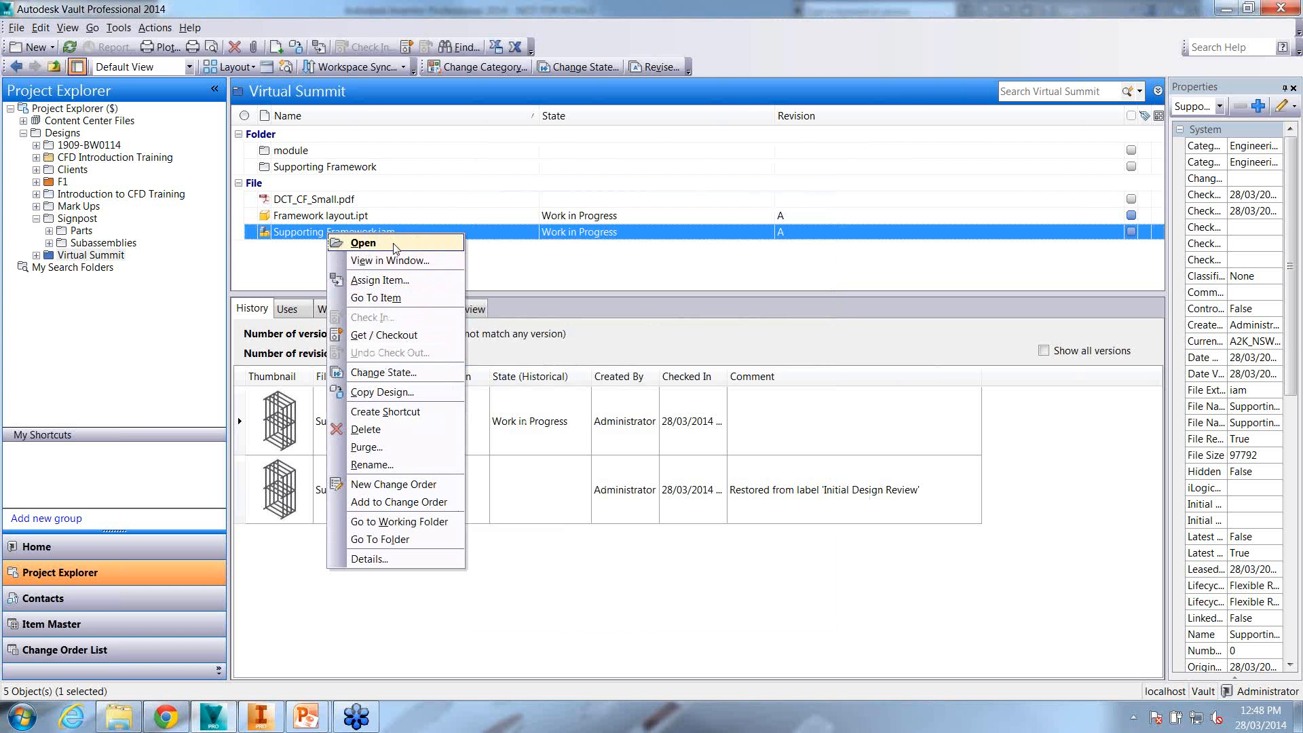
{"action": "left_click", "coordinate": [563, 278]}
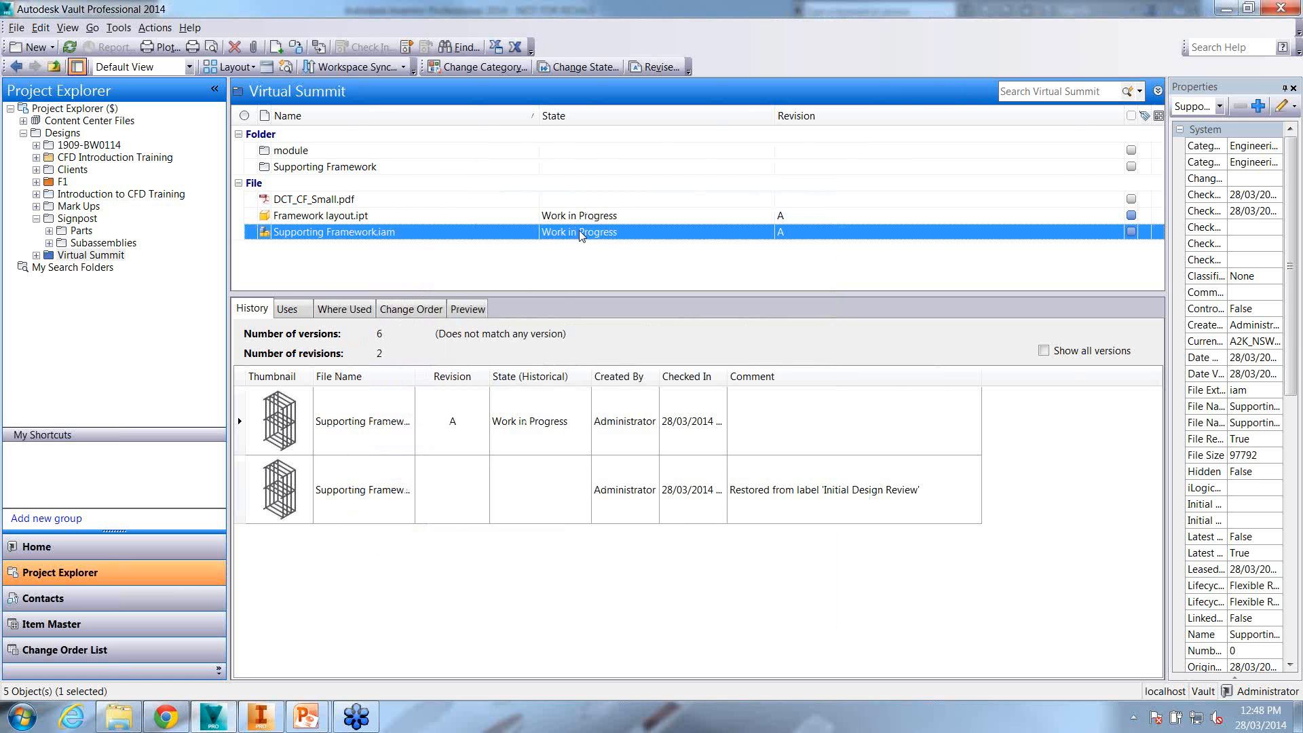
{"action": "right_click", "coordinate": [584, 235]}
{"action": "left_click", "coordinate": [579, 276]}
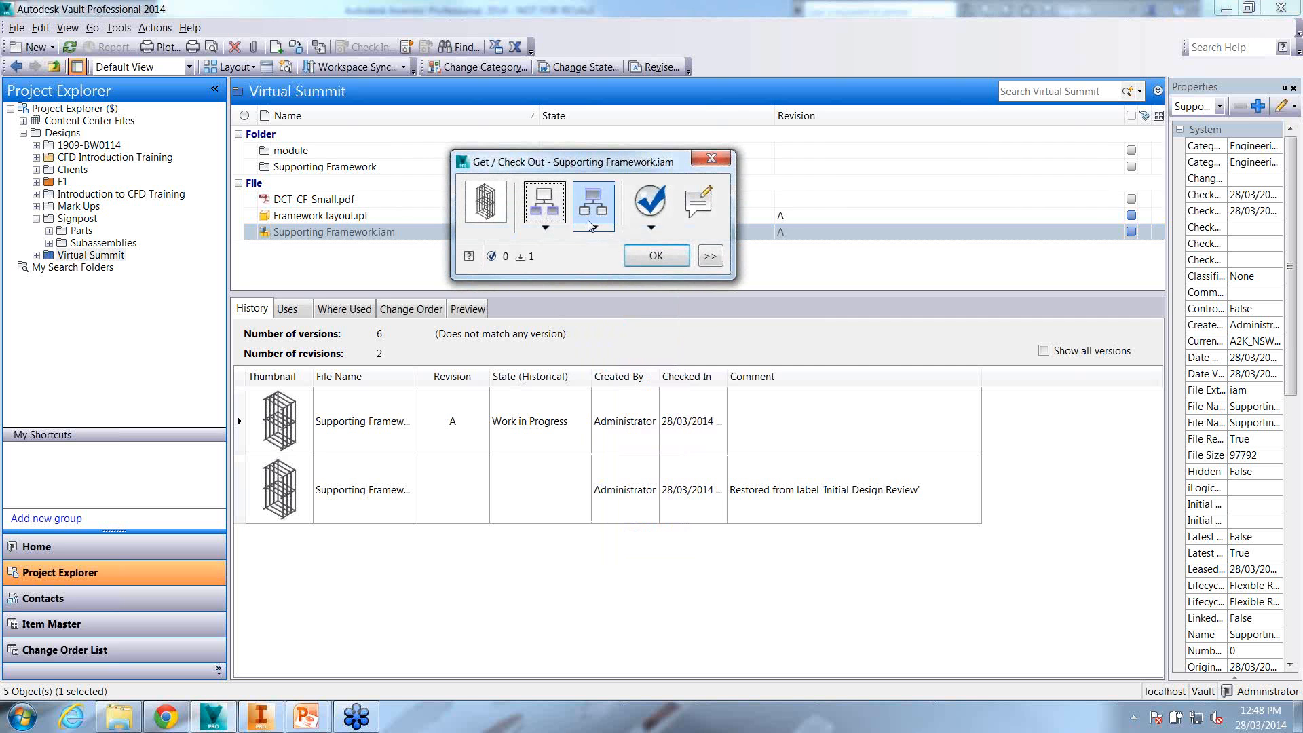
{"action": "left_click", "coordinate": [651, 229]}
{"action": "left_click", "coordinate": [667, 265]}
{"action": "left_click", "coordinate": [662, 261]}
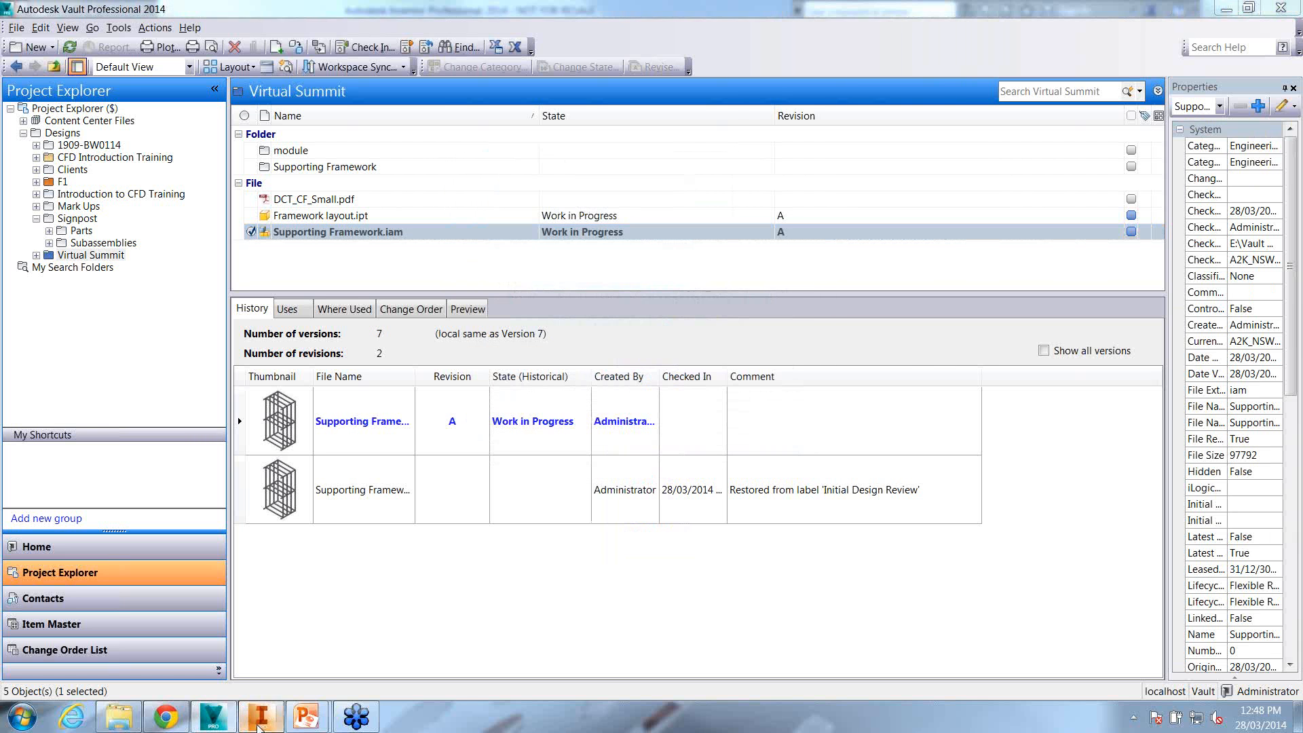
Switch to Inventor and open the Supporting Framework assembly, downloading its missing files from the vault
{"action": "key", "text": "alt+Tab"}
{"action": "left_click", "coordinate": [71, 11]}
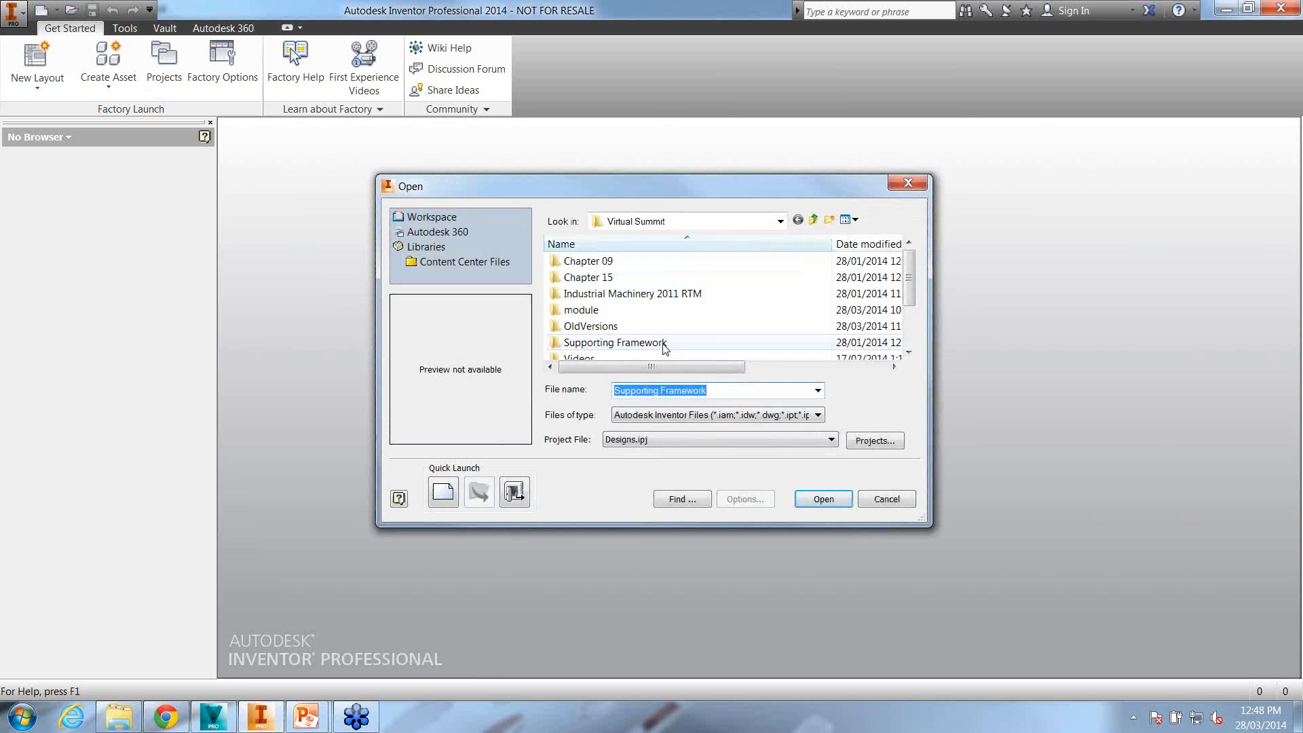
{"action": "left_click", "coordinate": [834, 500]}
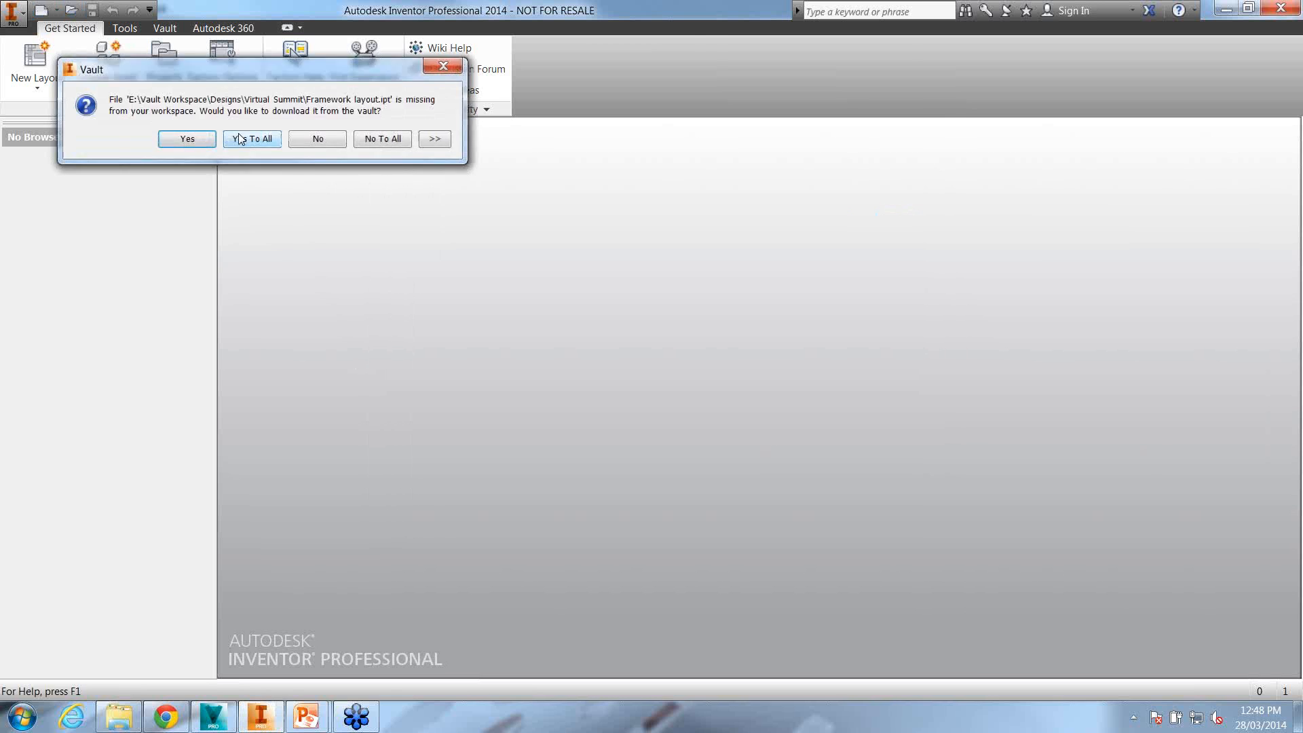
{"action": "key", "text": "Return"}
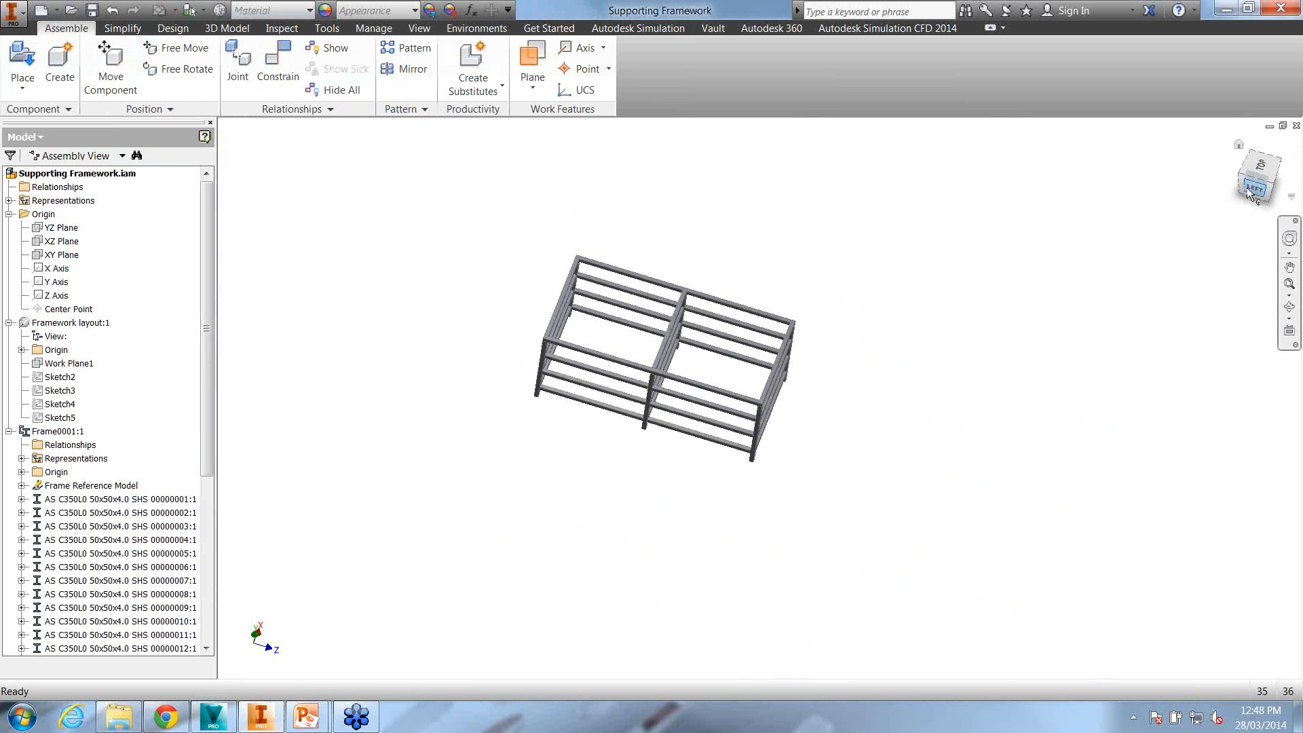
Delete the frame members from 00000001 through 00000017 with Frame Generator, checking out all files required for the edit
{"action": "left_click_drag", "start_coordinate": [555, 272], "coordinate": [610, 309]}
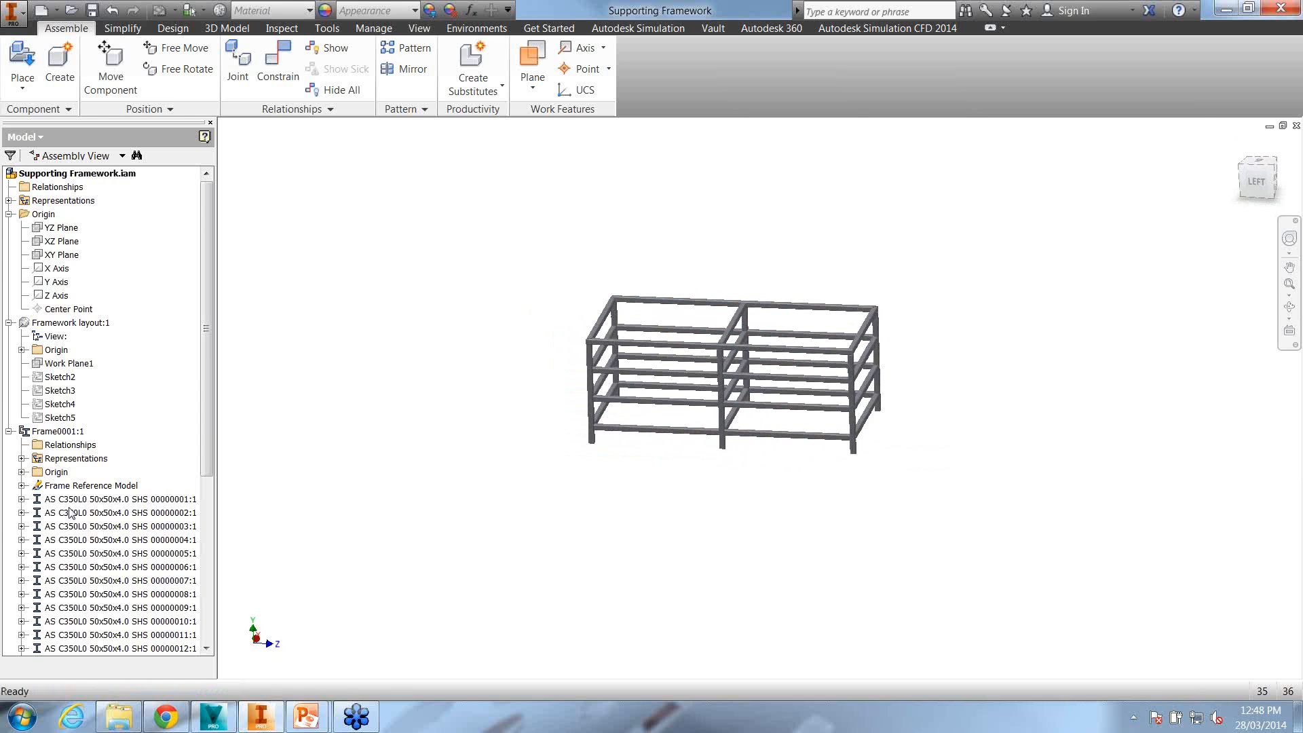
{"action": "left_click", "coordinate": [102, 499]}
{"action": "scroll", "coordinate": [95, 543], "scroll_direction": "down", "scroll_amount": 2}
{"action": "scroll", "coordinate": [97, 543], "scroll_direction": "down", "scroll_amount": 1}
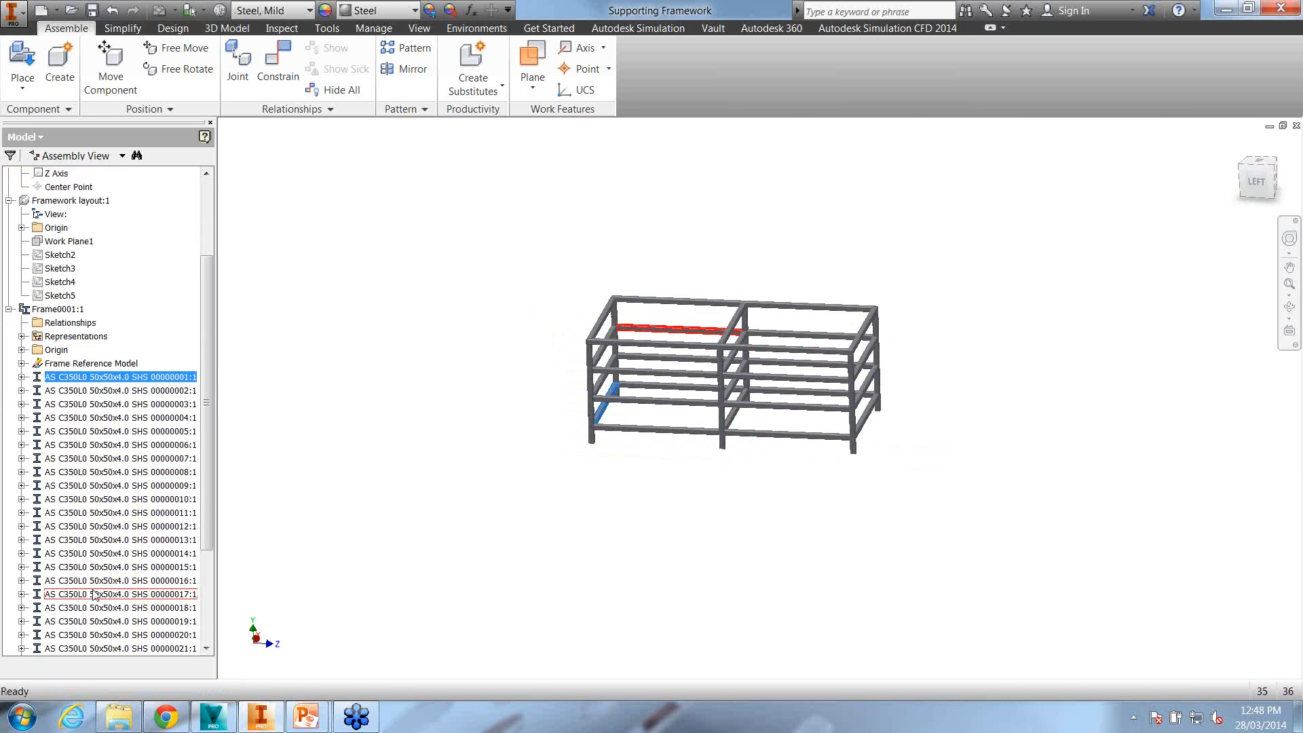
{"action": "left_click", "coordinate": [102, 593], "text": "shift"}
{"action": "right_click", "coordinate": [131, 513]}
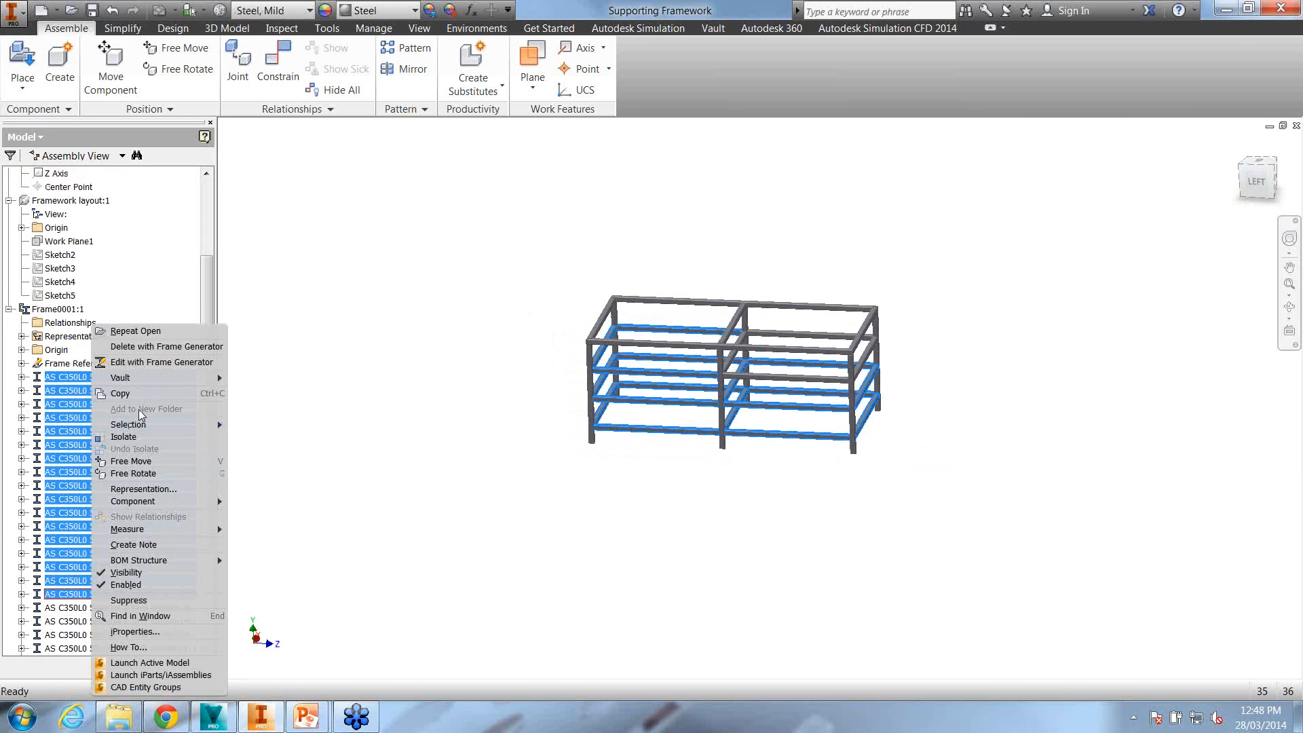
{"action": "left_click", "coordinate": [172, 348]}
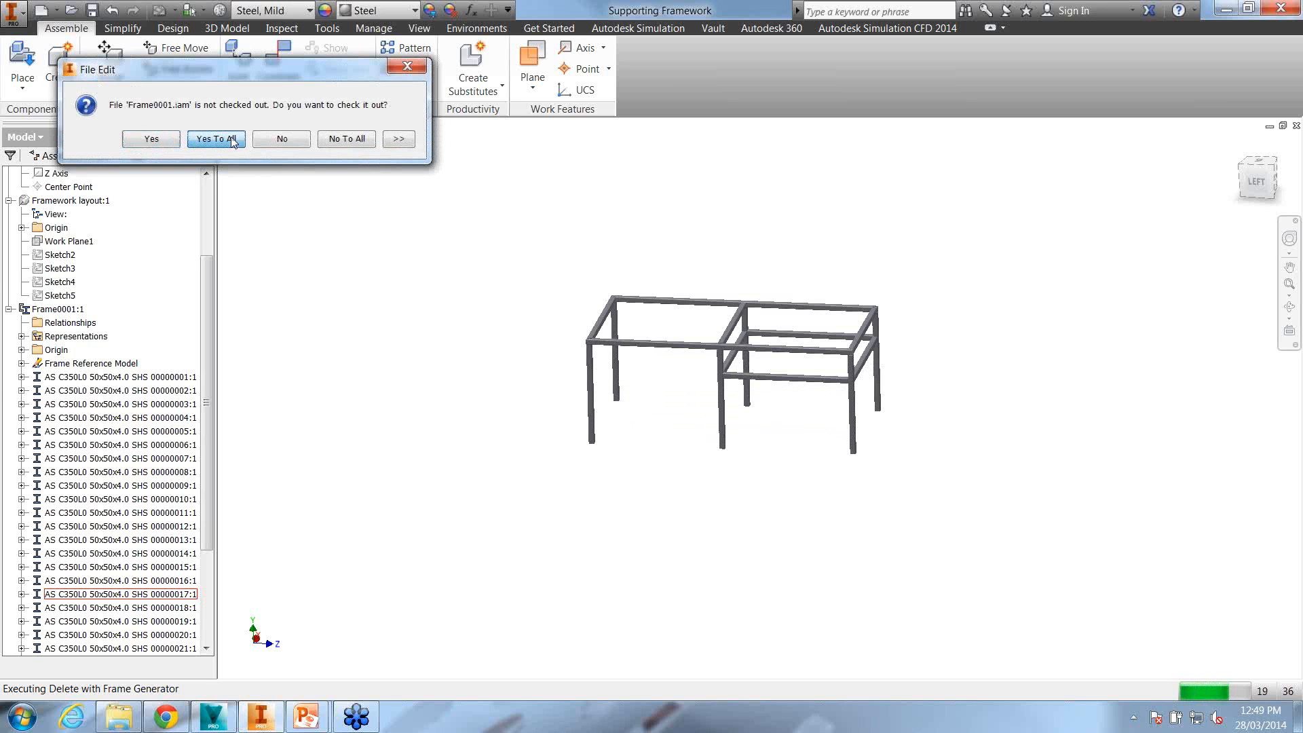
{"action": "left_click", "coordinate": [232, 141]}
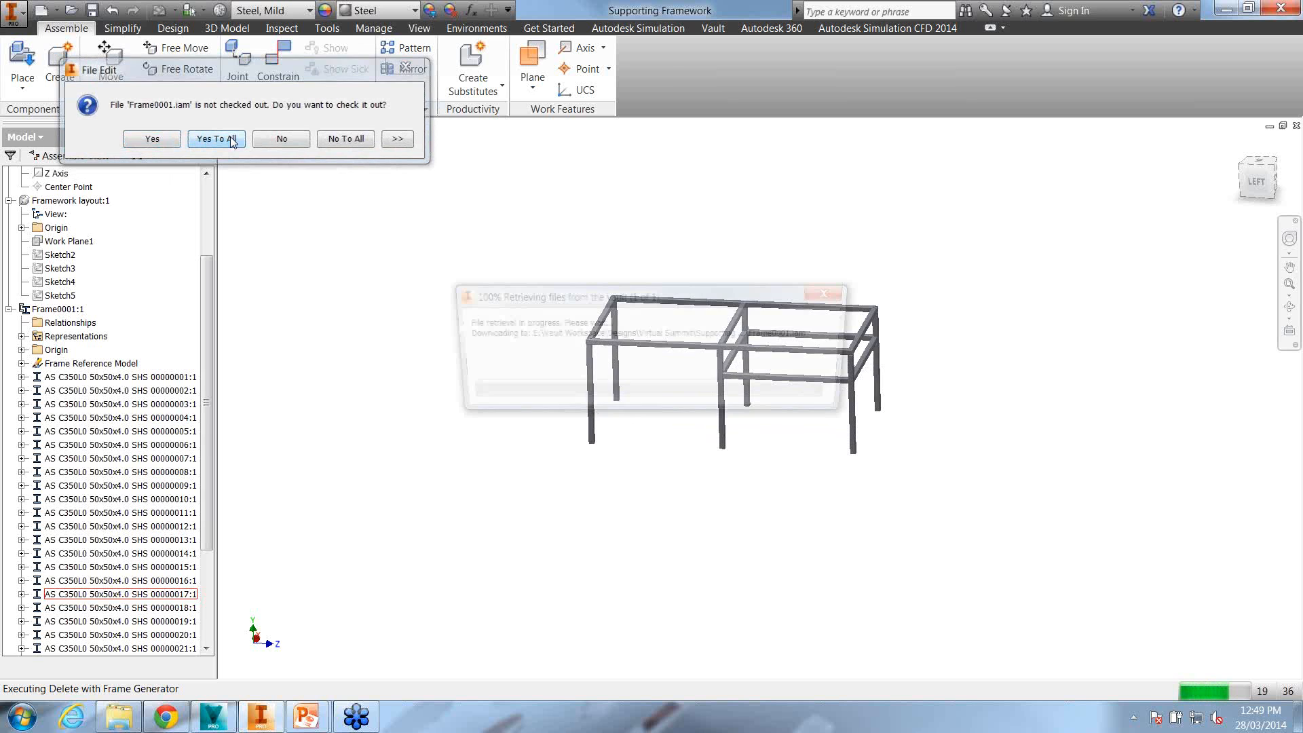
Define a new in-place component named Block.ipt from the Standard.ipt template, stored in the Virtual Summit folder under Designs
{"action": "scroll", "coordinate": [725, 420], "scroll_direction": "down", "scroll_amount": 4}
{"action": "middle_click_drag", "start_coordinate": [703, 436], "coordinate": [774, 448], "text": "shift"}
{"action": "left_click", "coordinate": [60, 64]}
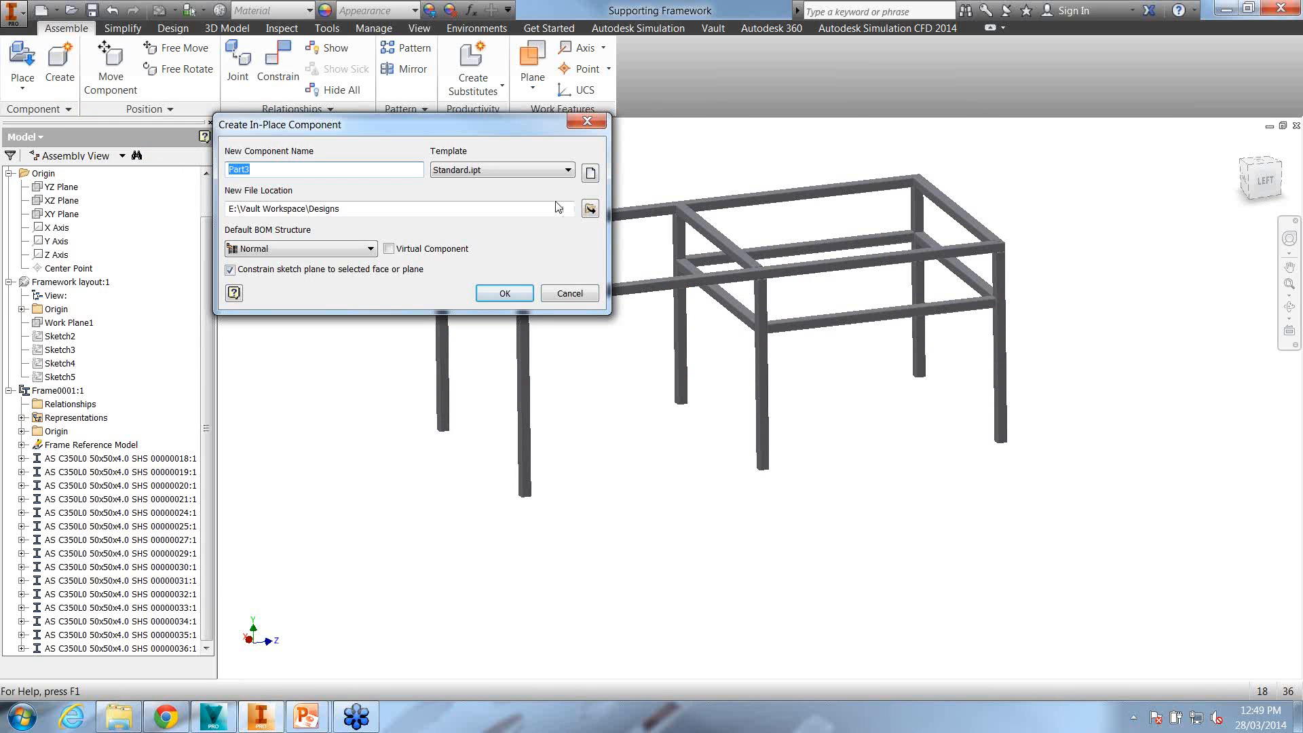
{"action": "left_click", "coordinate": [589, 209]}
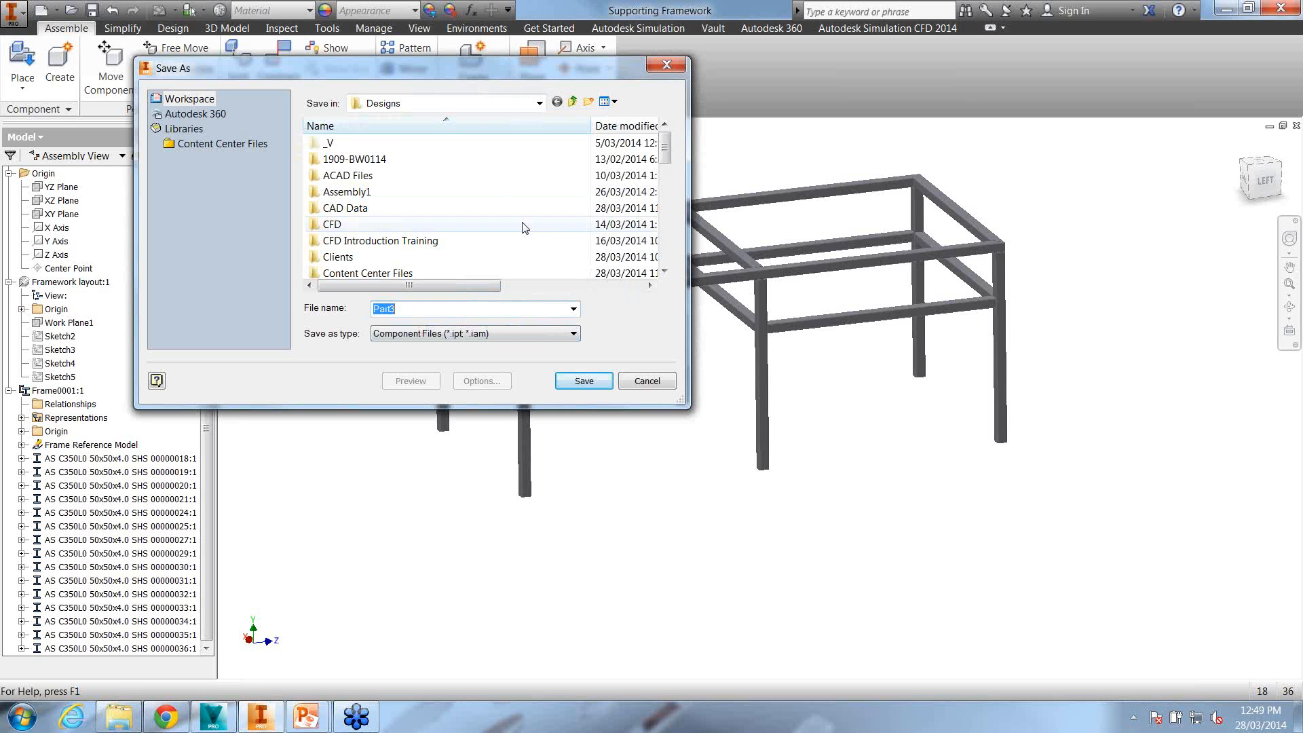
{"action": "left_click_drag", "start_coordinate": [665, 272], "coordinate": [667, 274]}
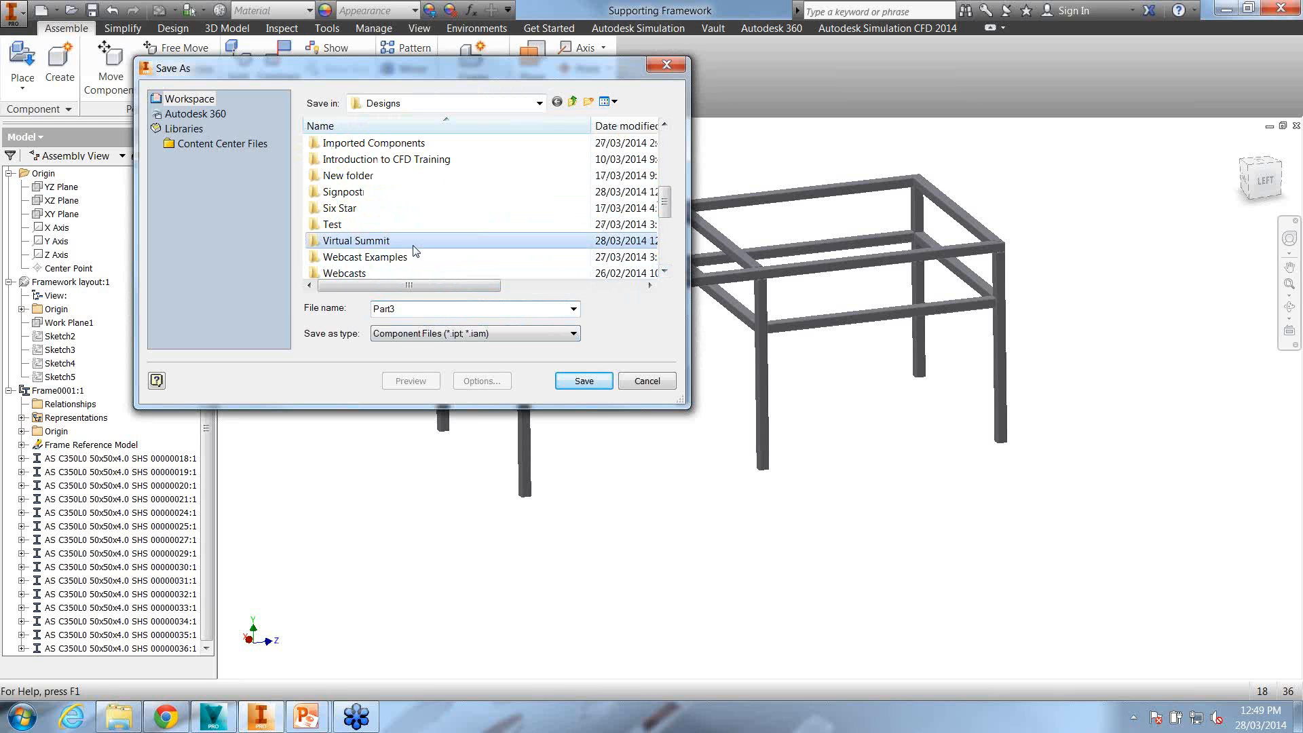
{"action": "double_click", "coordinate": [411, 250]}
{"action": "left_click", "coordinate": [401, 310]}
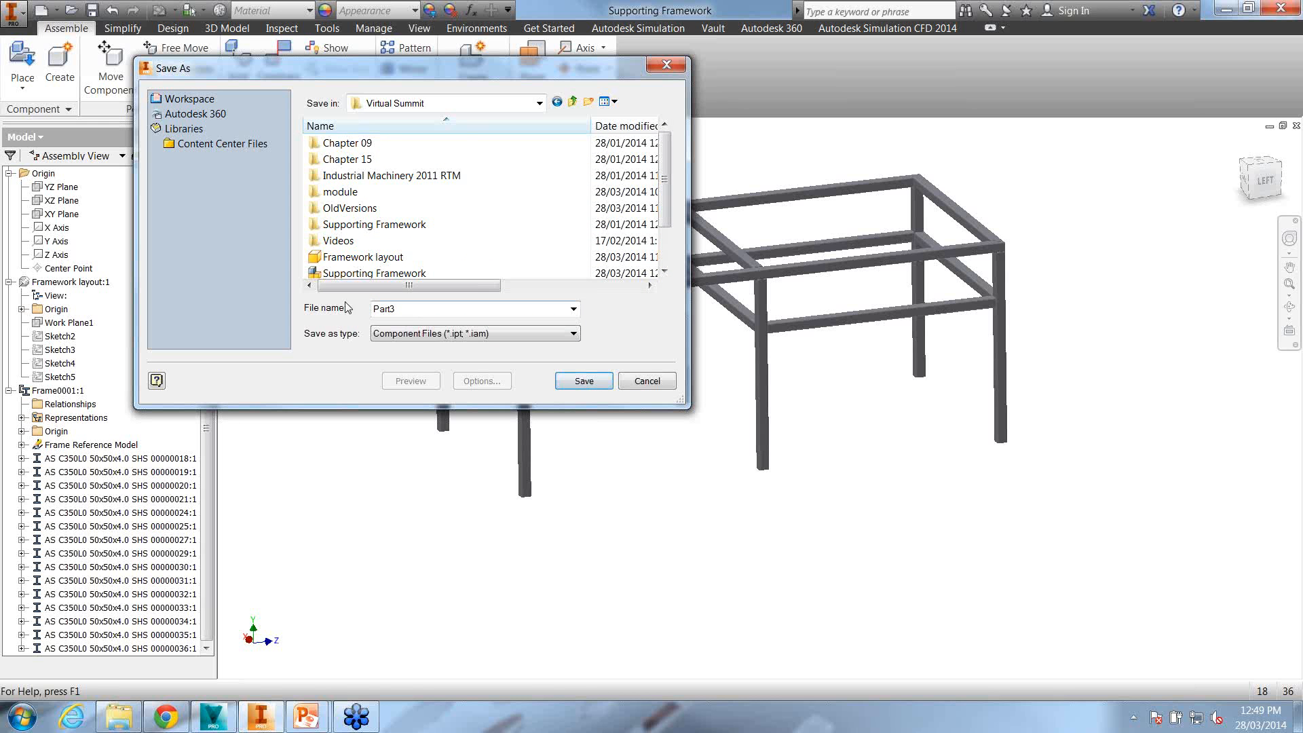
{"action": "left_click_drag", "start_coordinate": [401, 309], "coordinate": [336, 309]}
{"action": "key", "text": "BackSpace"}
{"action": "type", "text": "Block"}
{"action": "left_click", "coordinate": [568, 384]}
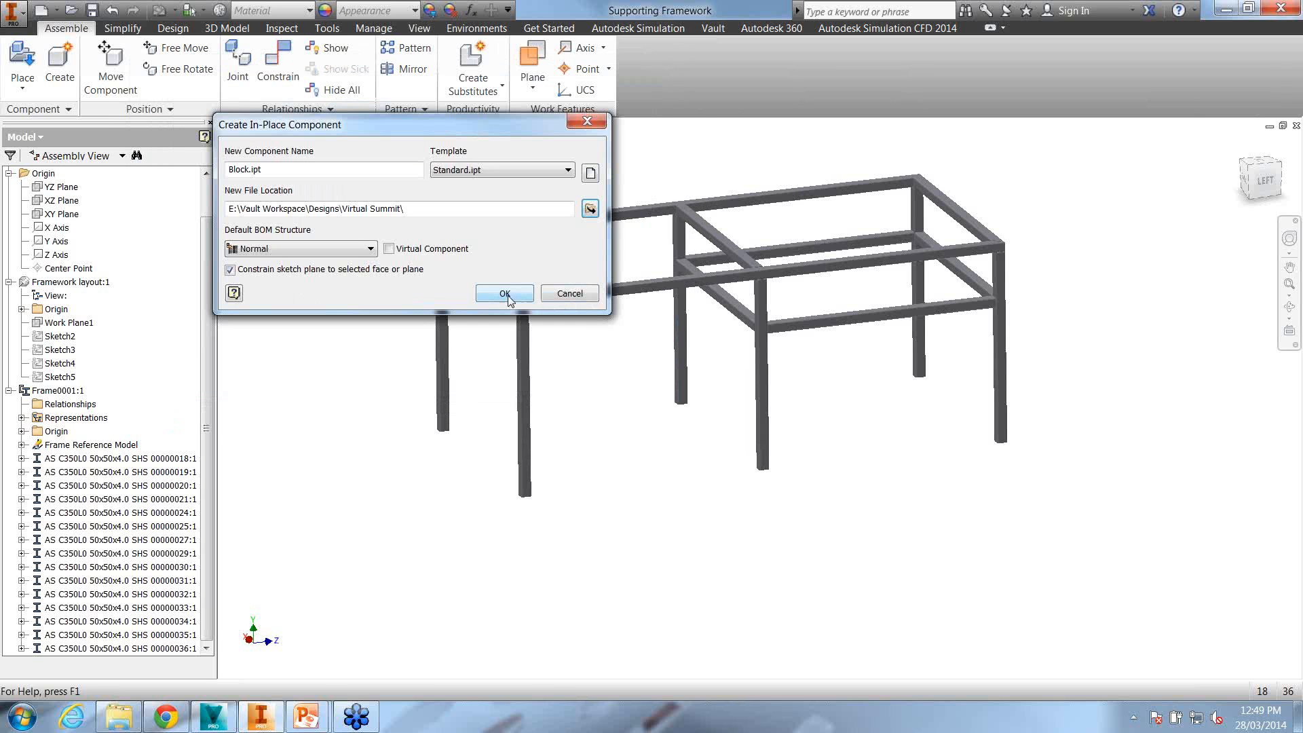
{"action": "left_click", "coordinate": [505, 294]}
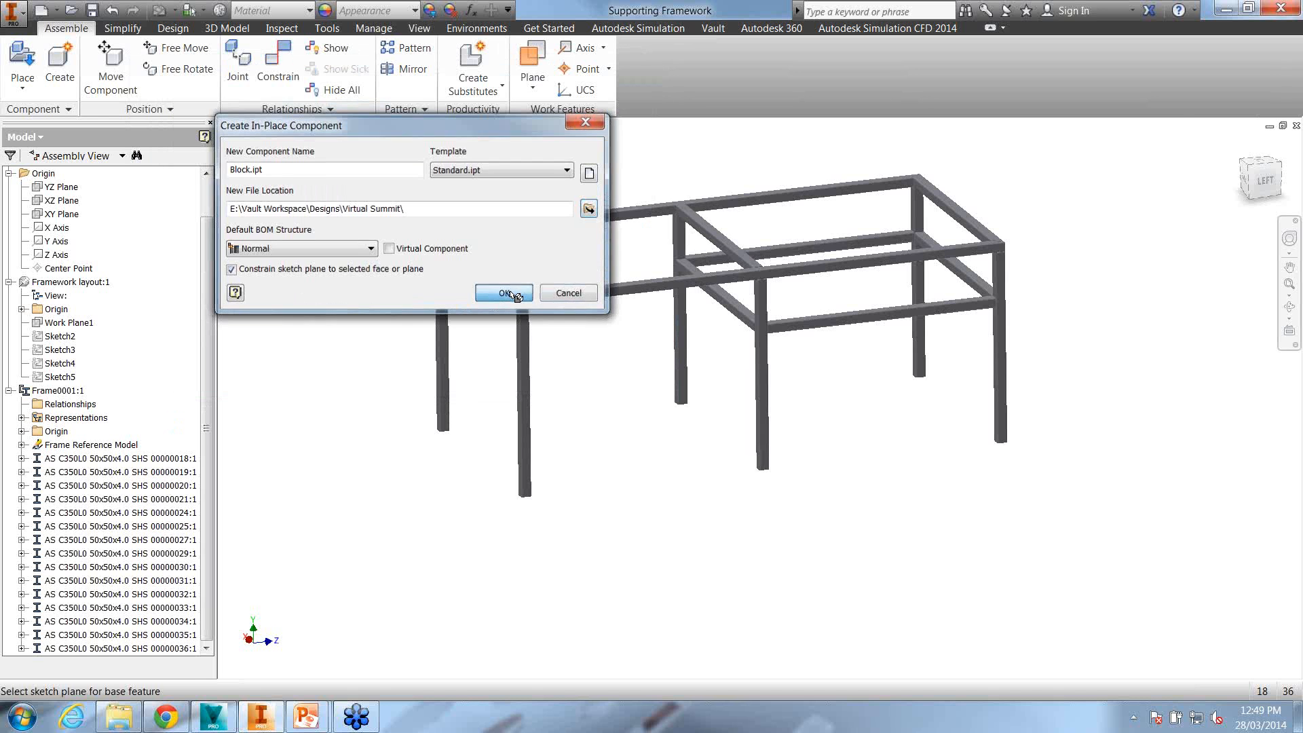
Place the new Block part on the side face of an upper end rail of the frame, accepting the style library definitions
{"action": "scroll", "coordinate": [498, 299], "scroll_direction": "down", "scroll_amount": 3}
{"action": "scroll", "coordinate": [495, 297], "scroll_direction": "down", "scroll_amount": 2}
{"action": "left_click", "coordinate": [541, 291]}
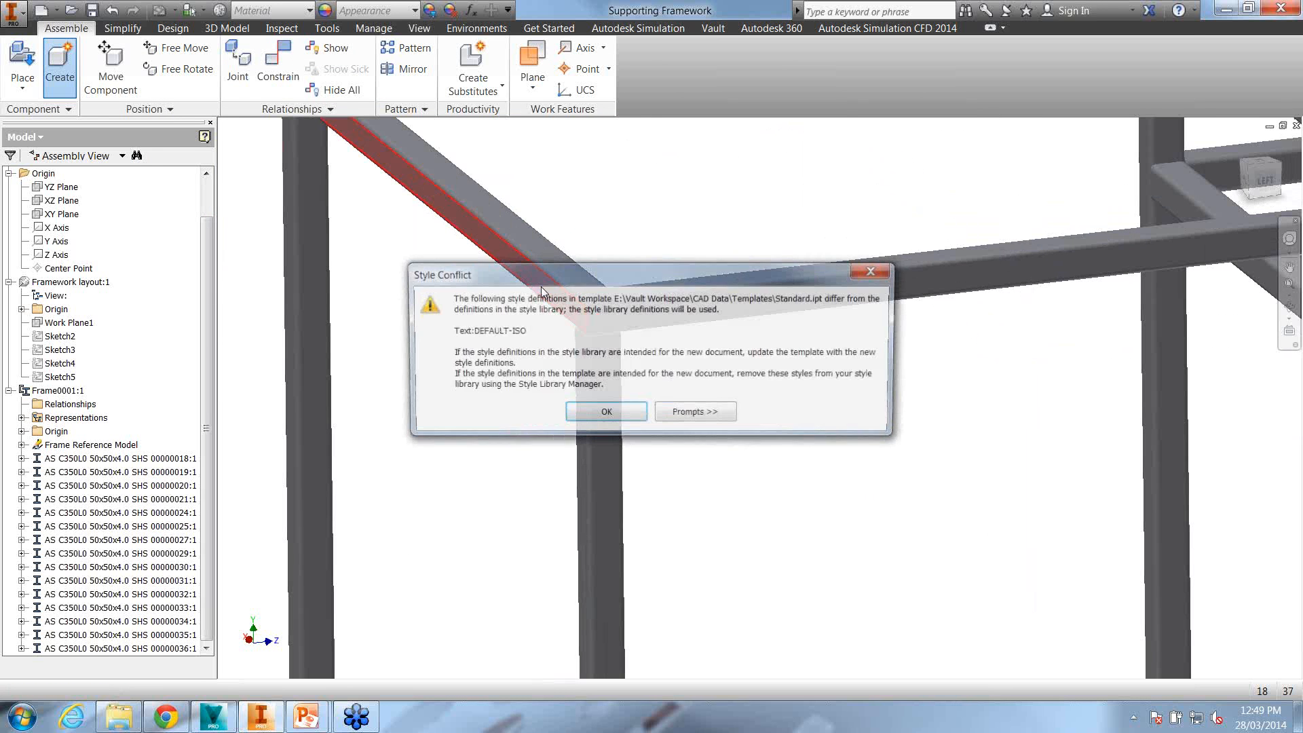
{"action": "left_click", "coordinate": [604, 412]}
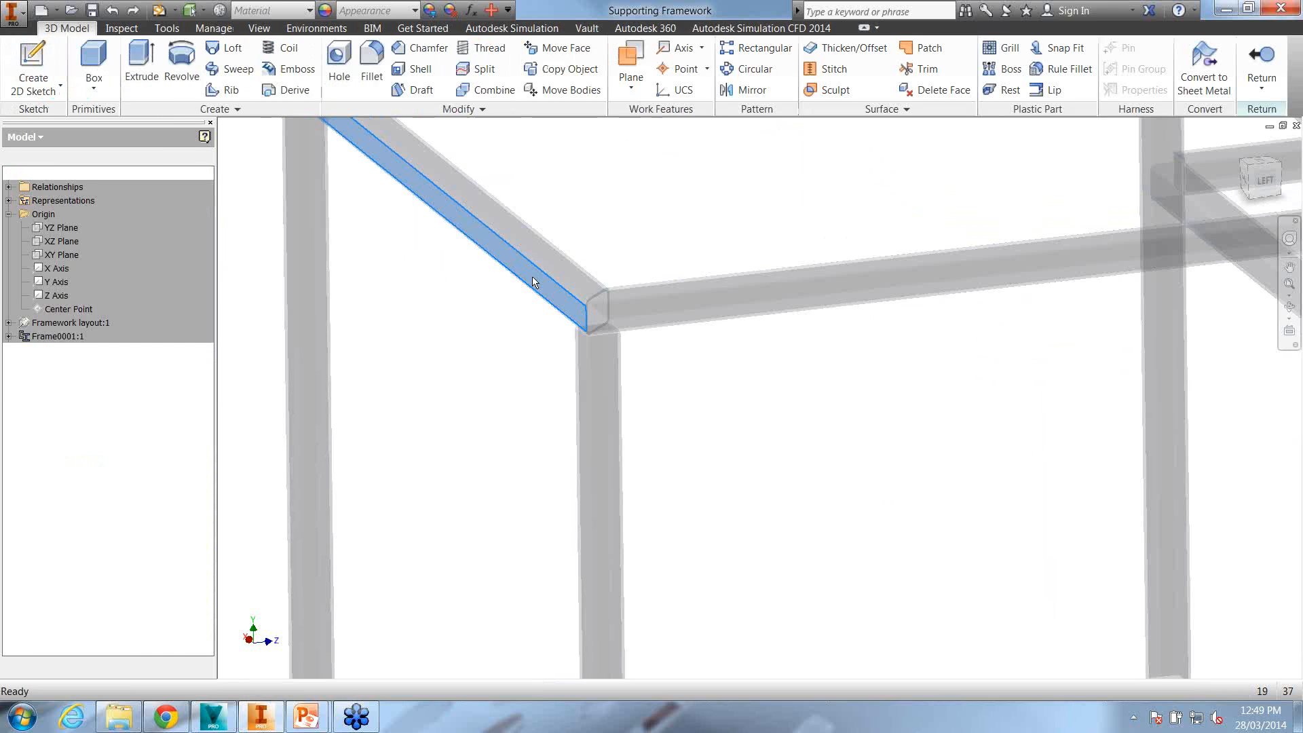
Model a box primitive centred on the upper frame corner, extruded about 1121 mm outward from the end rail's face, and return to the assembly
{"action": "scroll", "coordinate": [532, 276], "scroll_direction": "up", "scroll_amount": 5}
{"action": "left_click", "coordinate": [89, 70]}
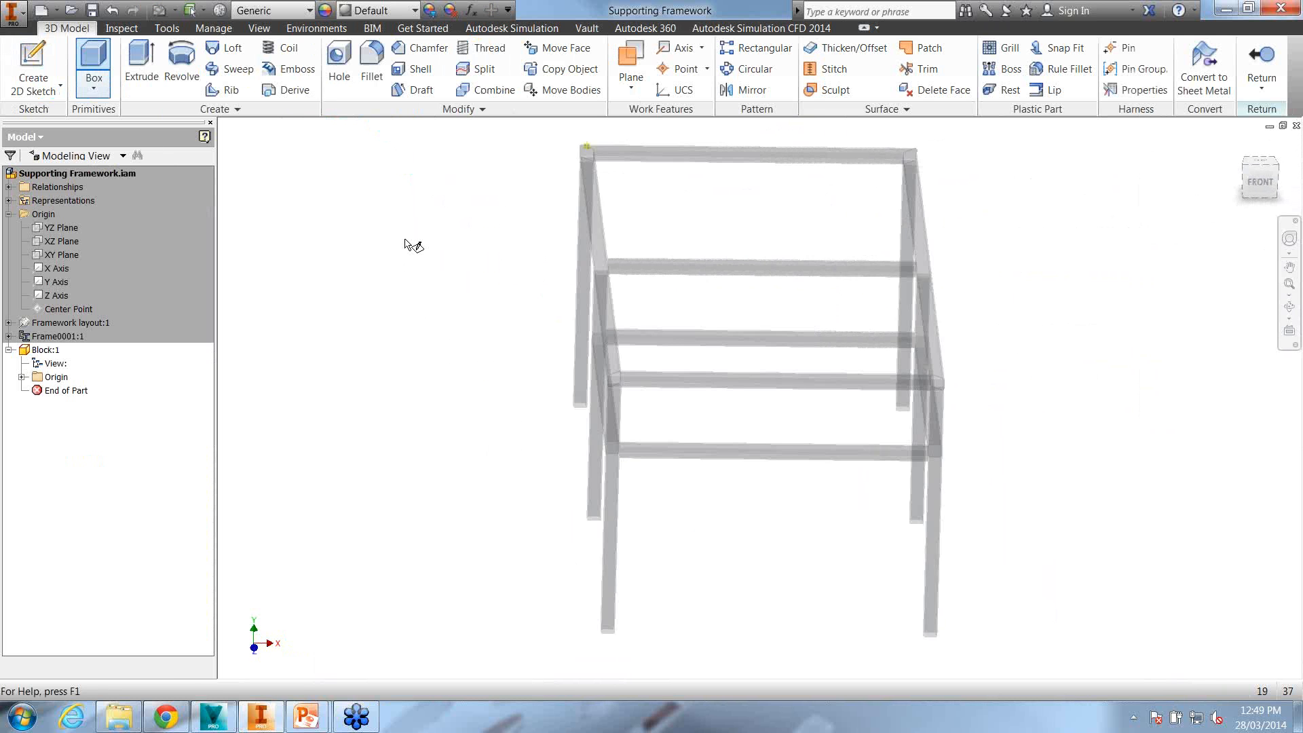
{"action": "scroll", "coordinate": [913, 160], "scroll_direction": "down", "scroll_amount": 4}
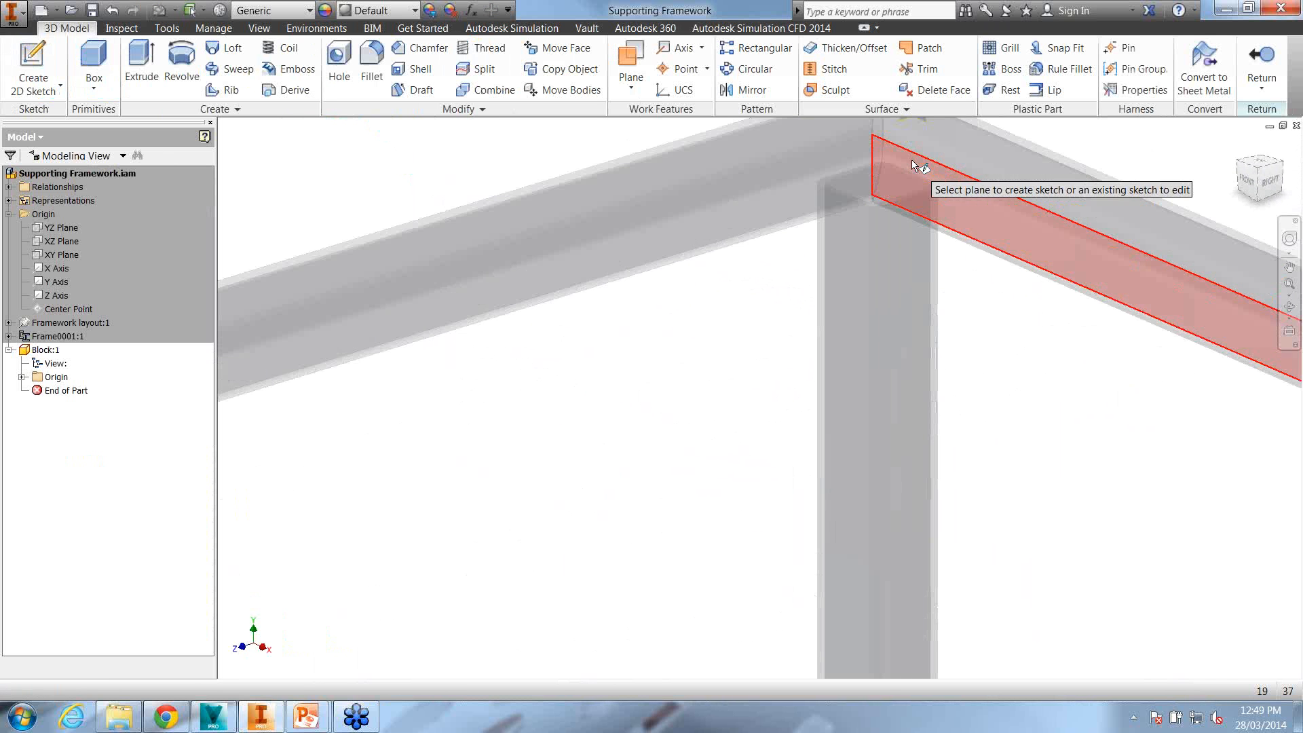
{"action": "left_click", "coordinate": [922, 173]}
{"action": "scroll", "coordinate": [937, 231], "scroll_direction": "up", "scroll_amount": 6}
{"action": "left_click", "coordinate": [925, 224]}
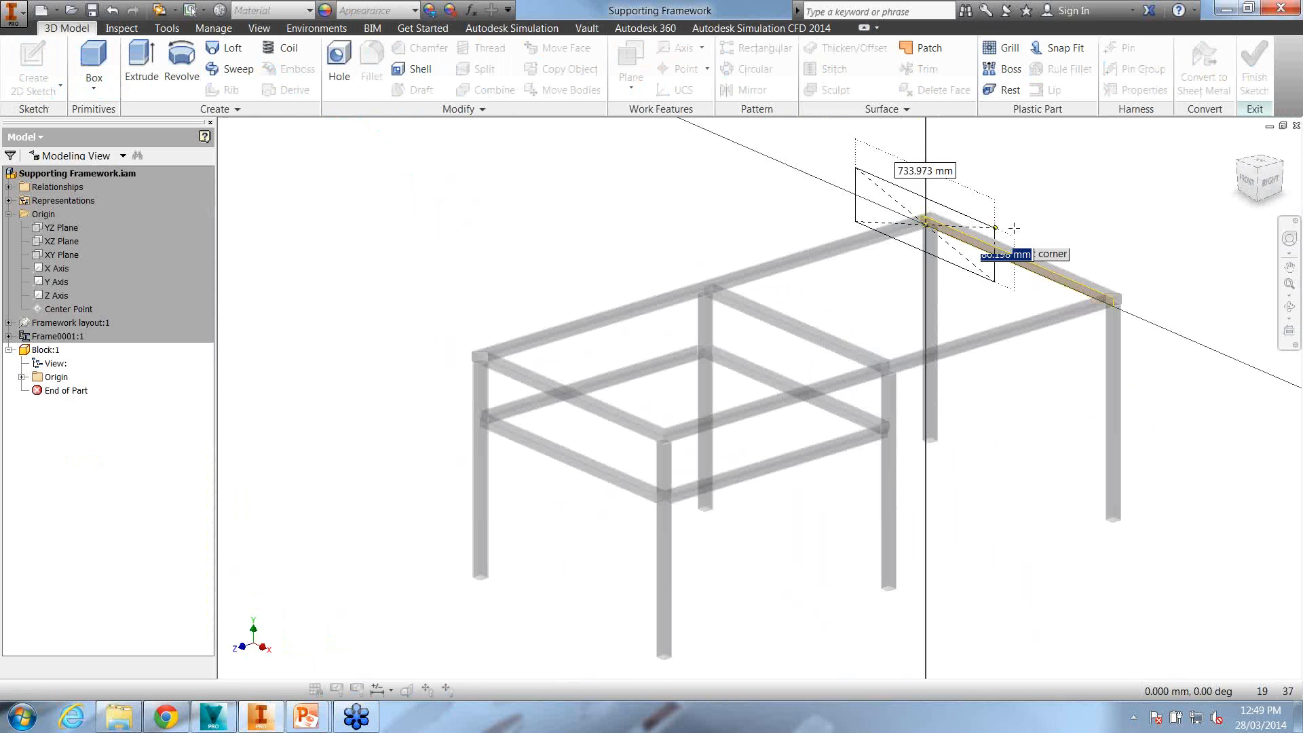
{"action": "left_click", "coordinate": [1058, 228]}
{"action": "left_click_drag", "start_coordinate": [889, 234], "coordinate": [1109, 174]}
{"action": "left_click", "coordinate": [377, 319]}
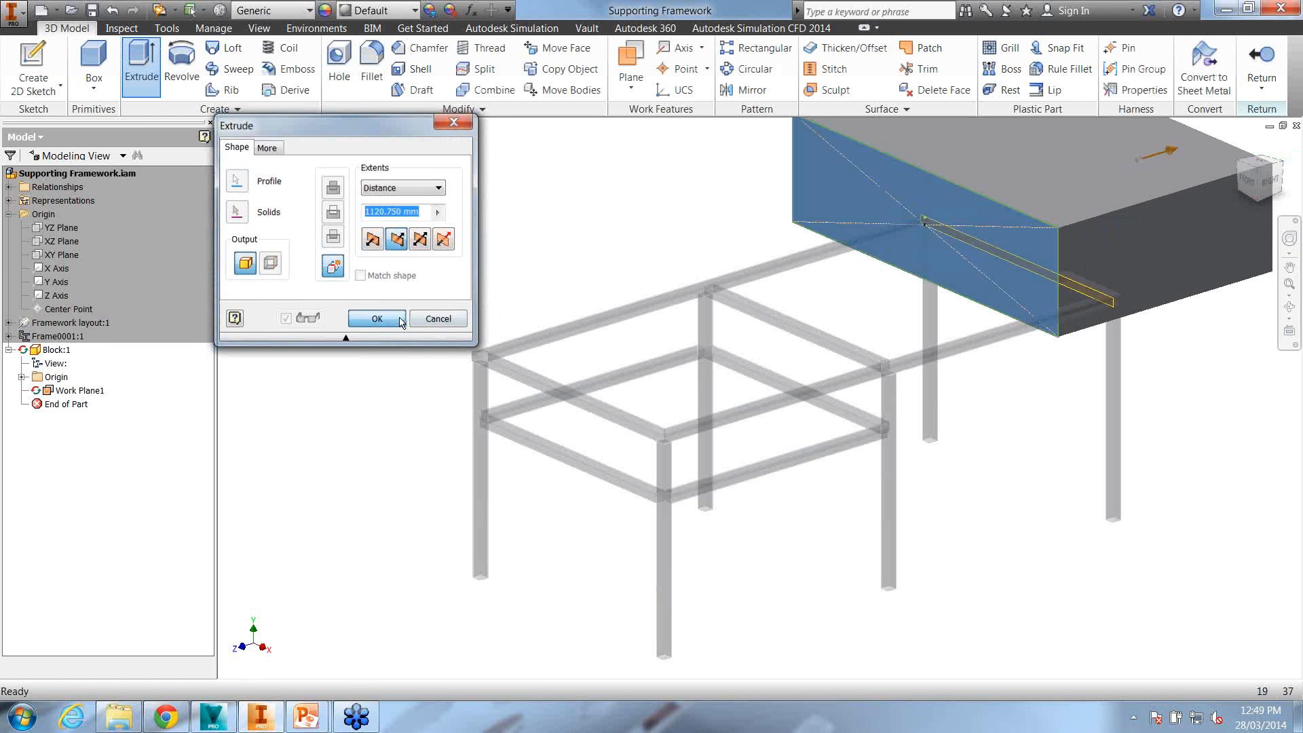
{"action": "middle_click_drag", "start_coordinate": [866, 371], "coordinate": [744, 432]}
{"action": "left_click", "coordinate": [1261, 67]}
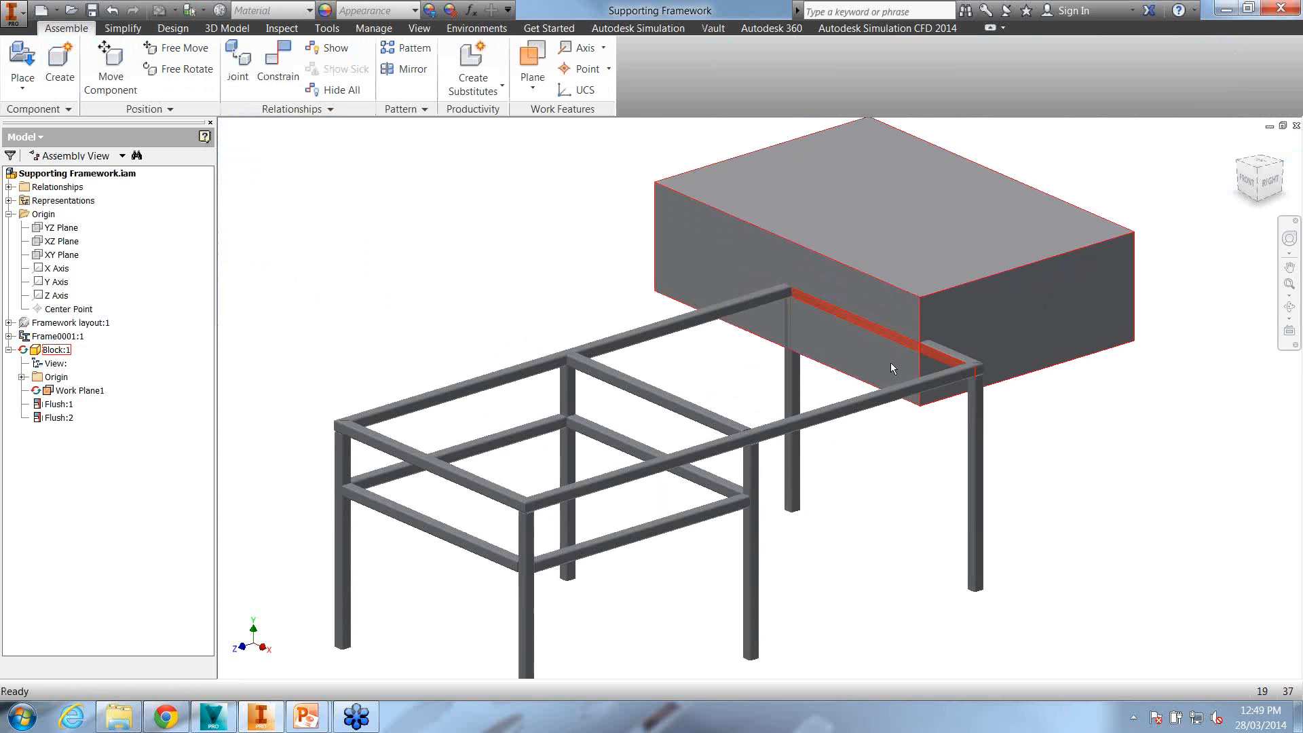
Save and check in Supporting Framework.iam and its dependent files to the vault, closing them and deleting the working copies
{"action": "left_click", "coordinate": [55, 349]}
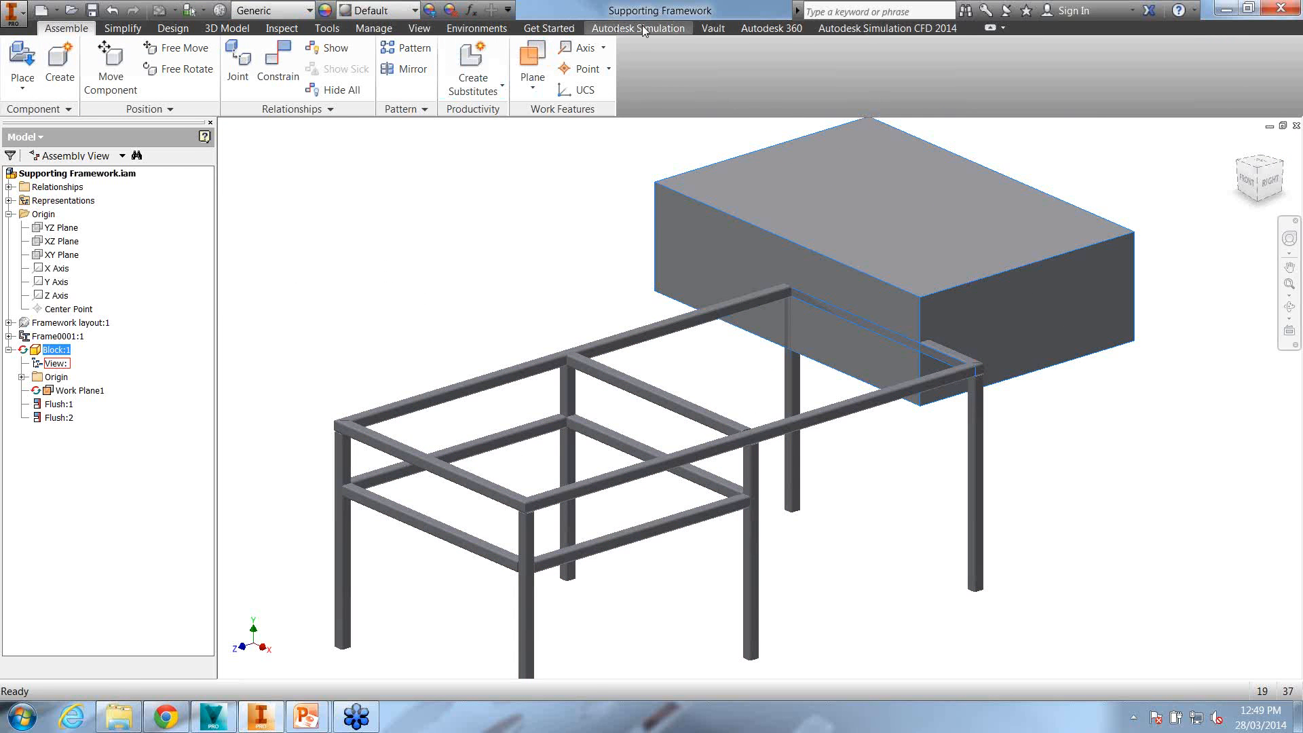
{"action": "left_click", "coordinate": [709, 28]}
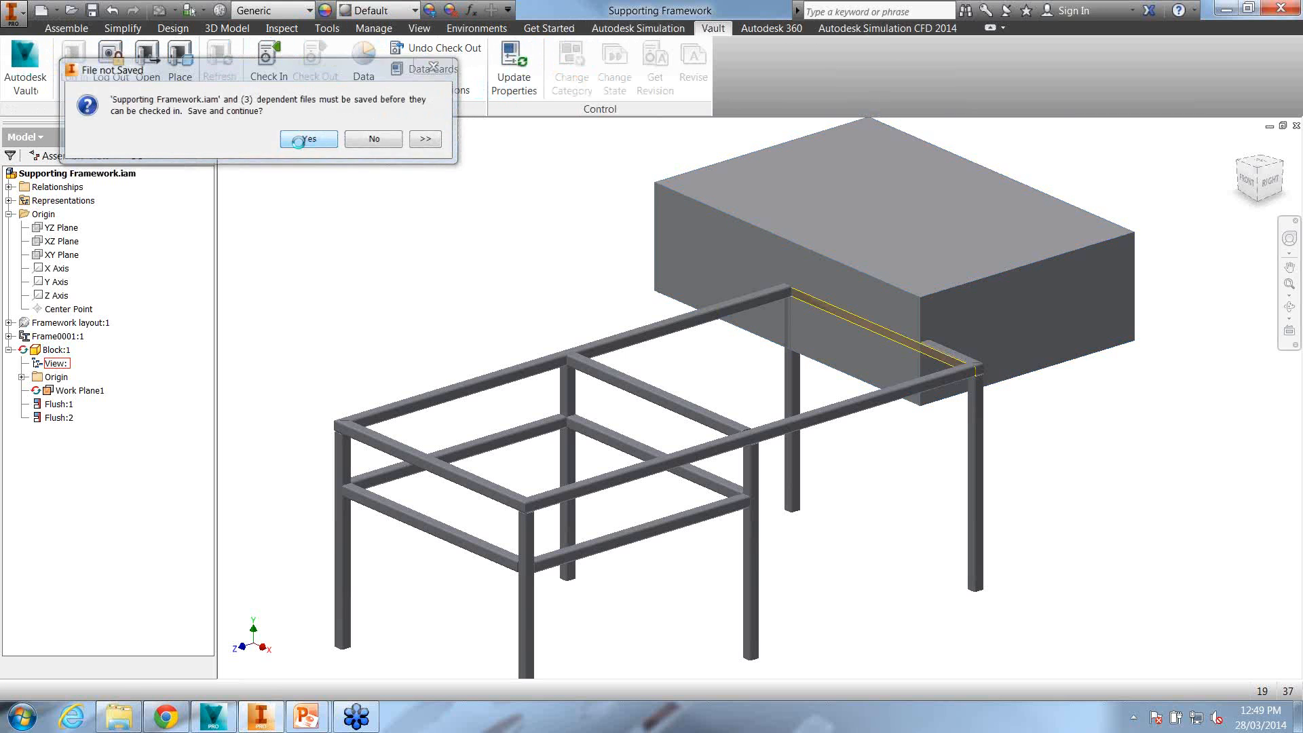
{"action": "left_click", "coordinate": [308, 139]}
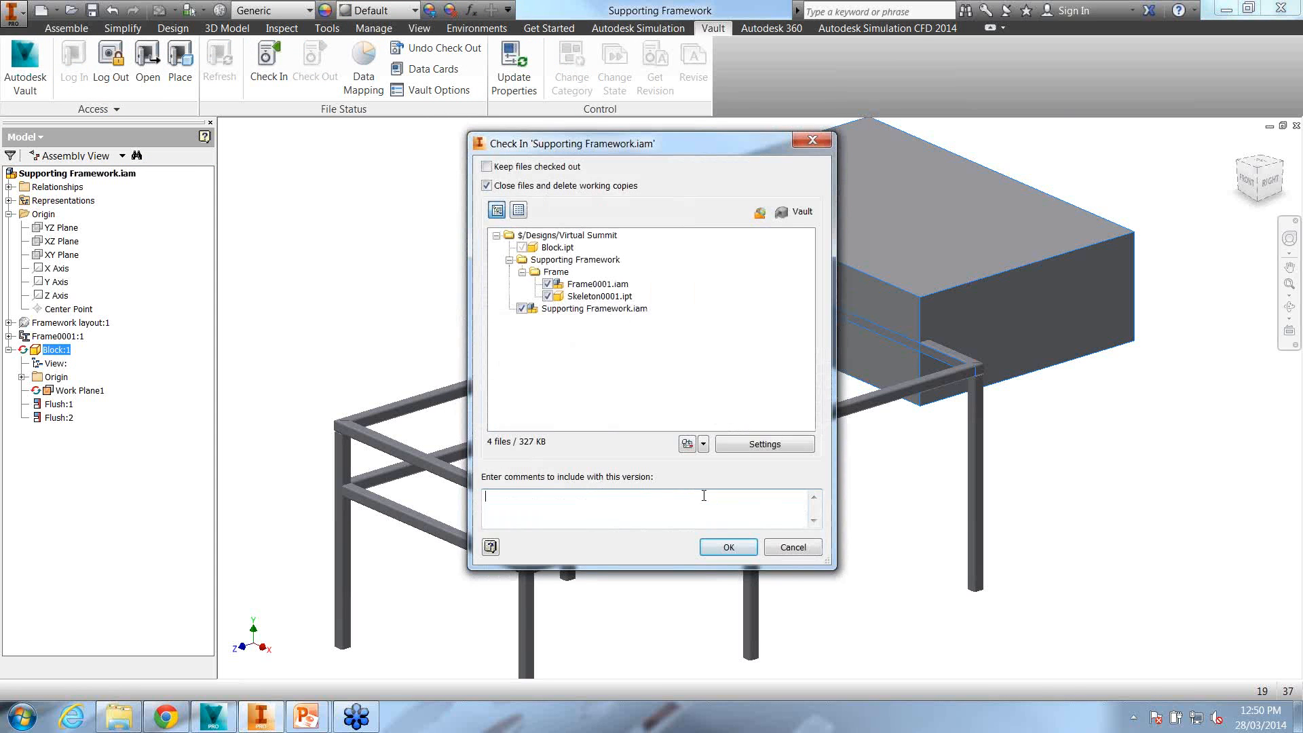
{"action": "left_click", "coordinate": [728, 547]}
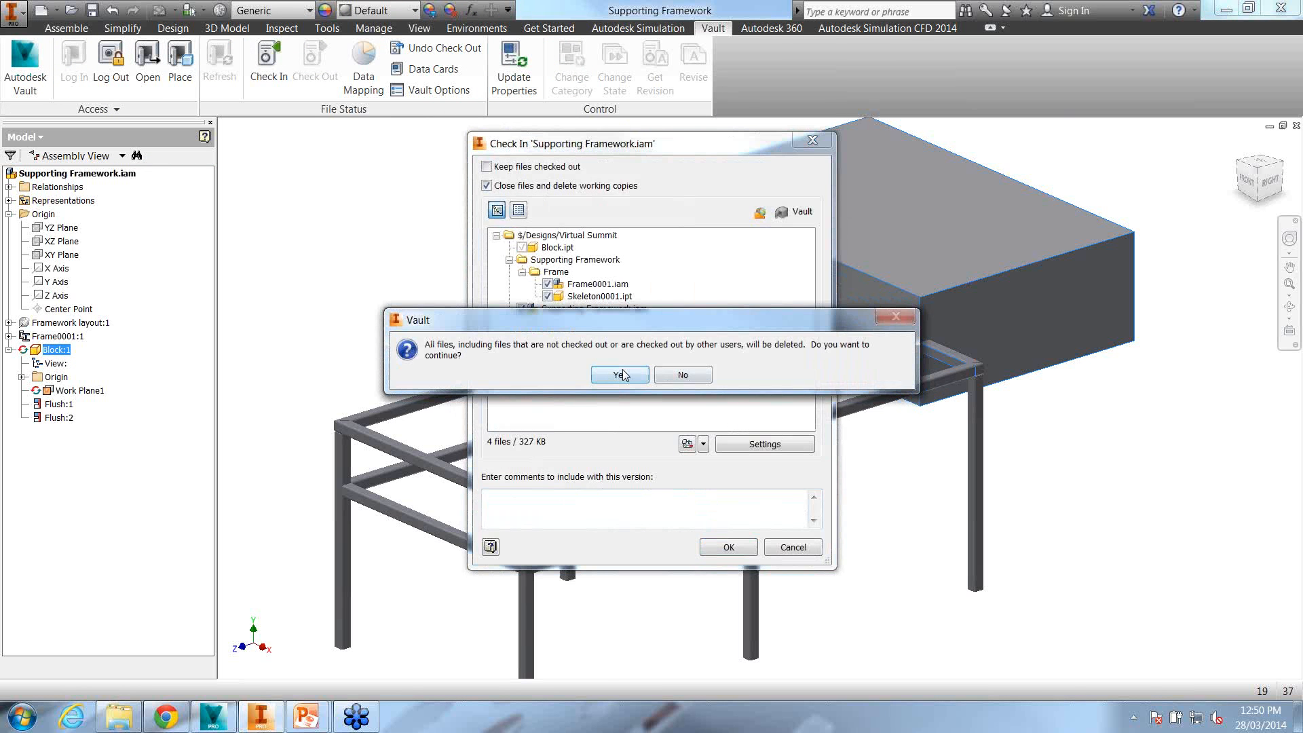
{"action": "left_click", "coordinate": [620, 374]}
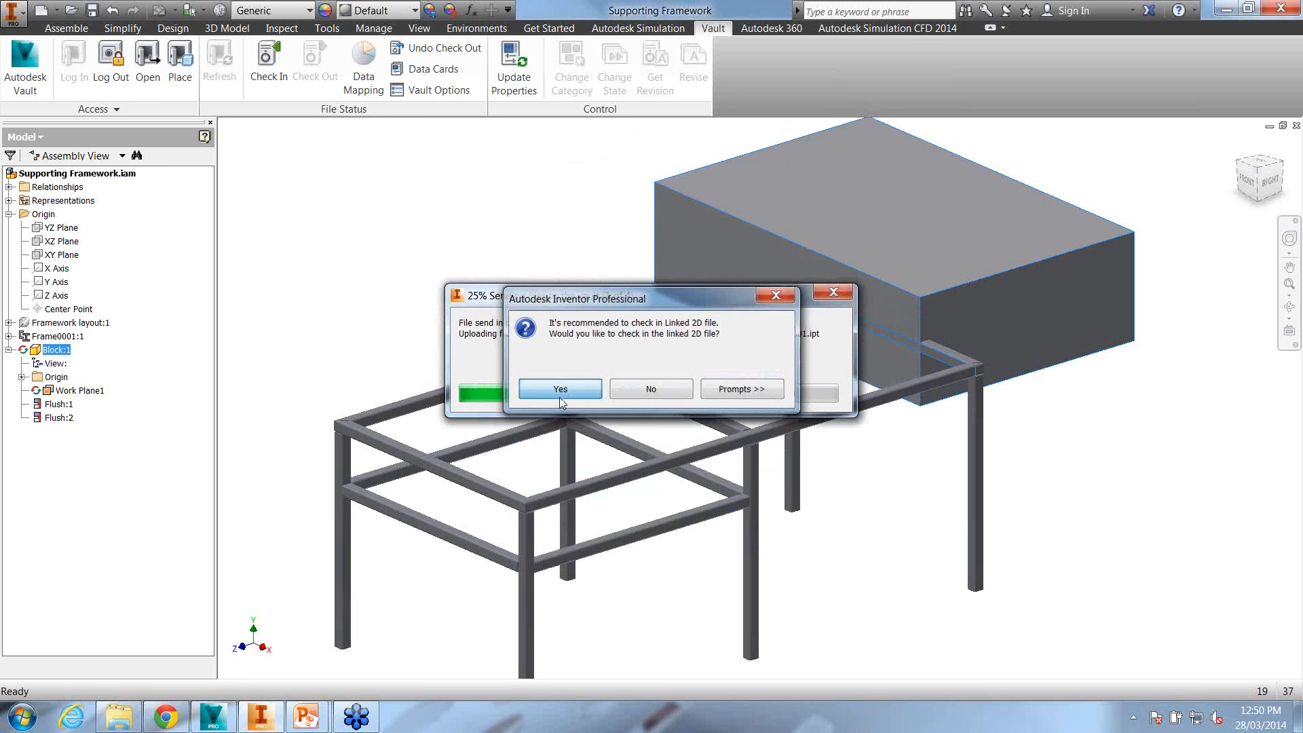
{"action": "left_click", "coordinate": [533, 415]}
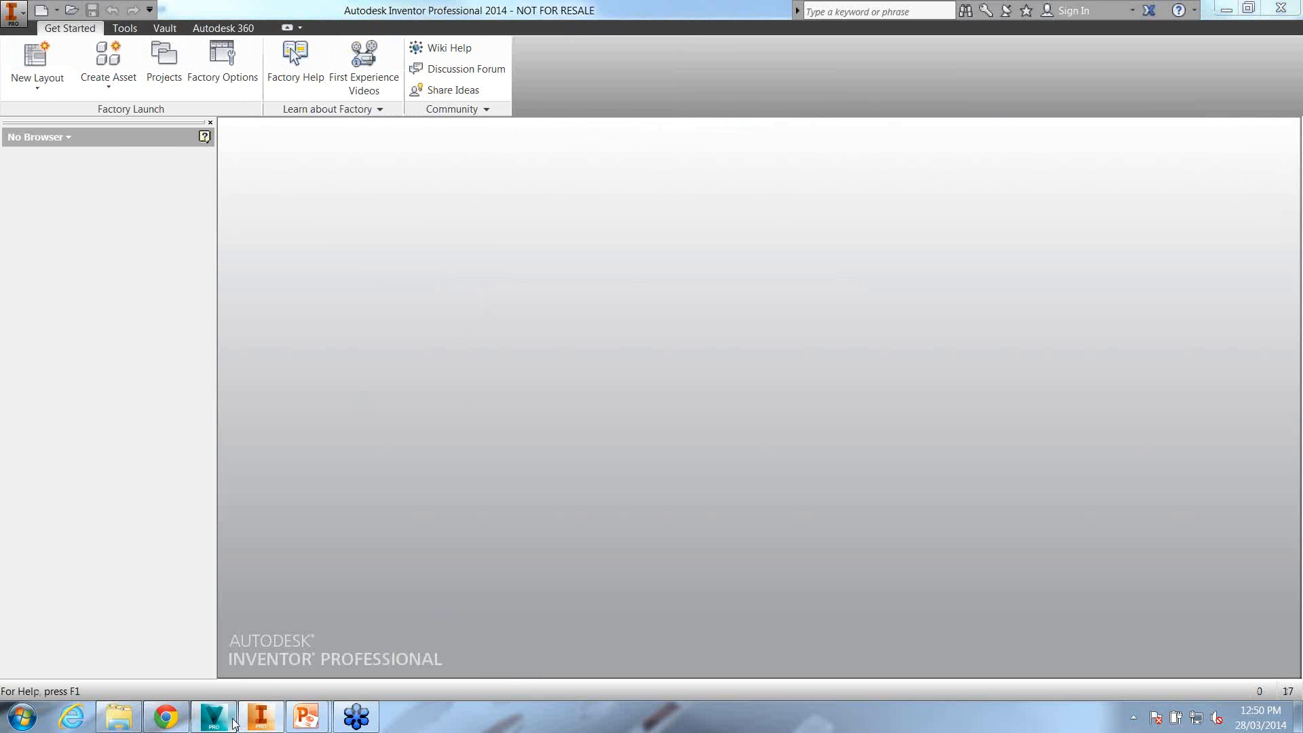
Switch to Autodesk Vault and compare the revision A version of Supporting Framework.iam with the one restored from the 'Initial Design Review' label
{"action": "left_click", "coordinate": [234, 722]}
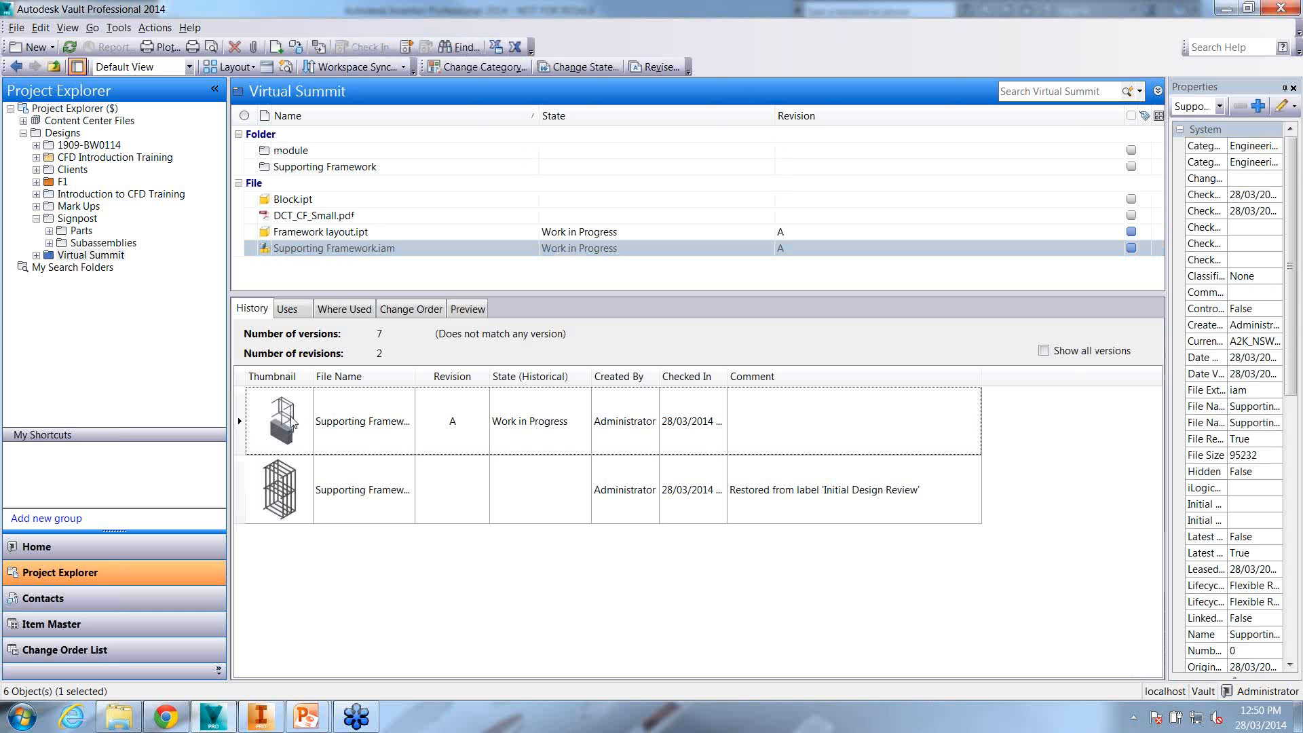
{"action": "left_click", "coordinate": [613, 421]}
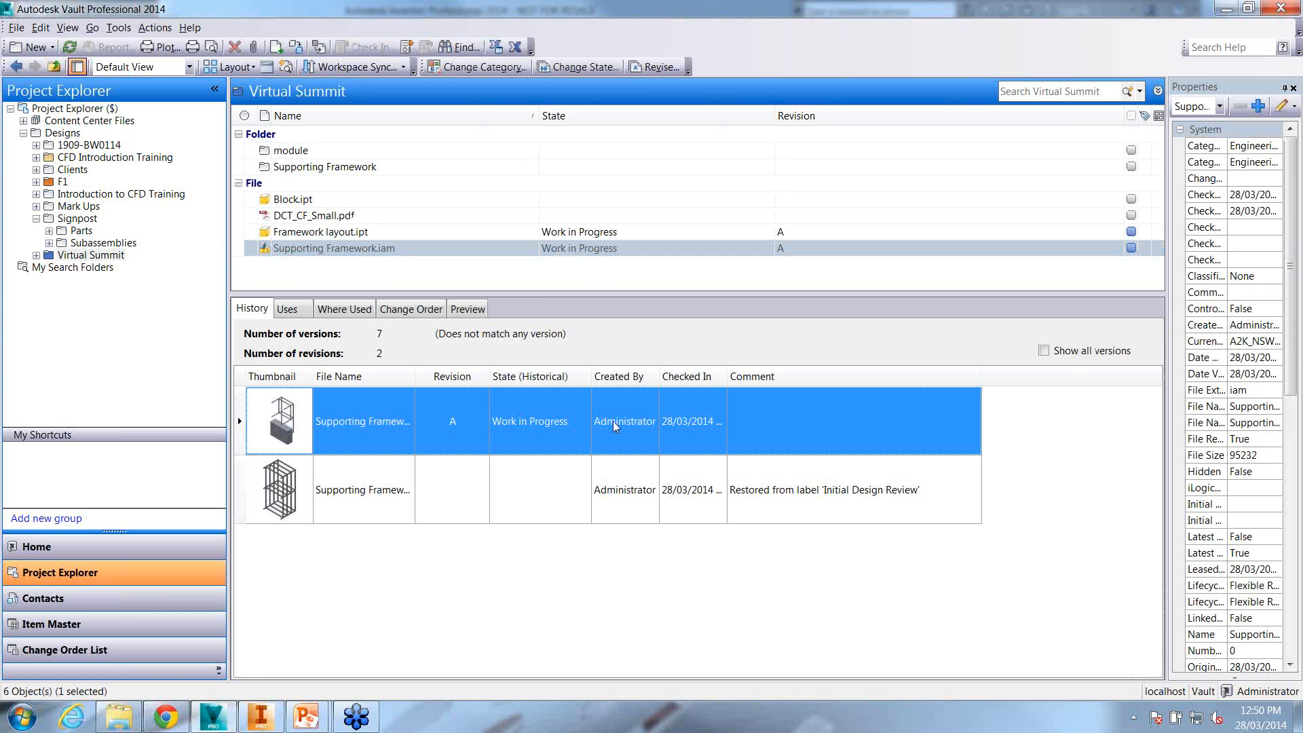
{"action": "left_click", "coordinate": [272, 490]}
{"action": "left_click", "coordinate": [274, 428]}
{"action": "left_click", "coordinate": [272, 490]}
{"action": "left_click", "coordinate": [275, 429]}
{"action": "left_click", "coordinate": [294, 476]}
{"action": "left_click", "coordinate": [285, 432]}
{"action": "left_click", "coordinate": [294, 477]}
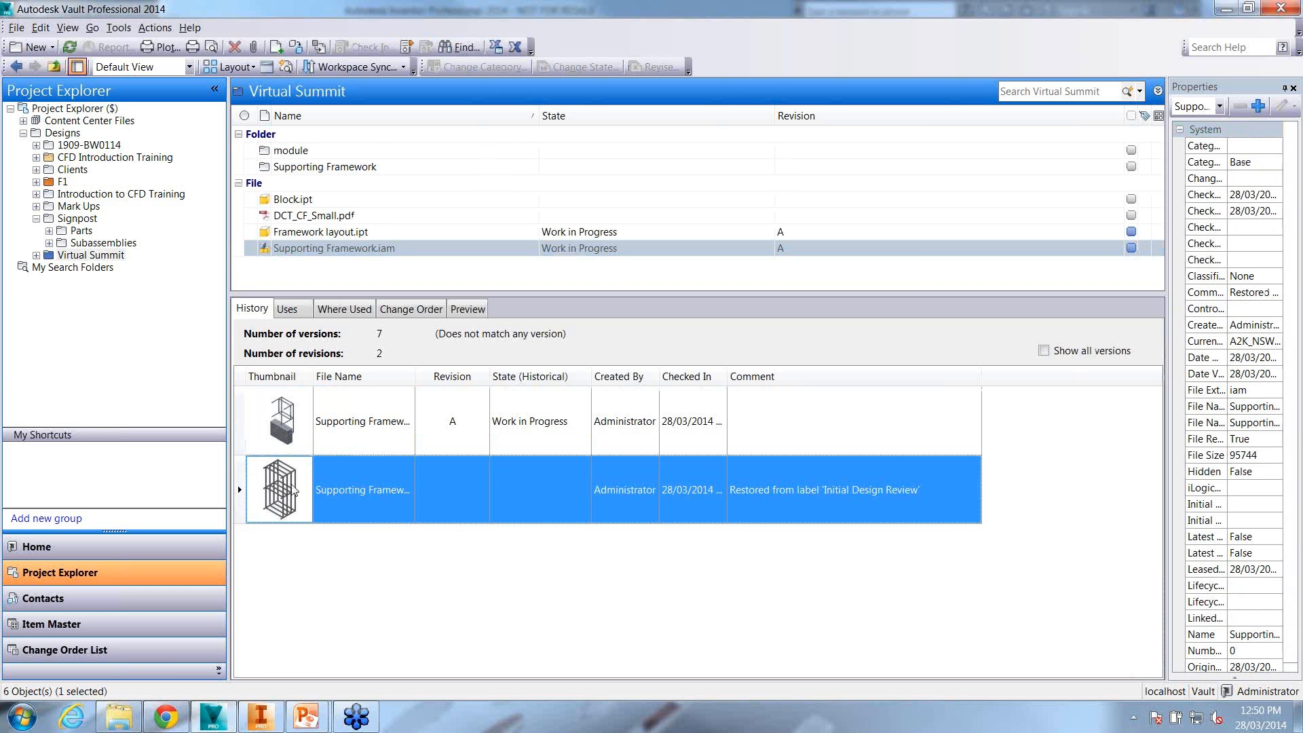
{"action": "left_click", "coordinate": [285, 438]}
{"action": "left_click", "coordinate": [292, 479]}
{"action": "left_click", "coordinate": [326, 435]}
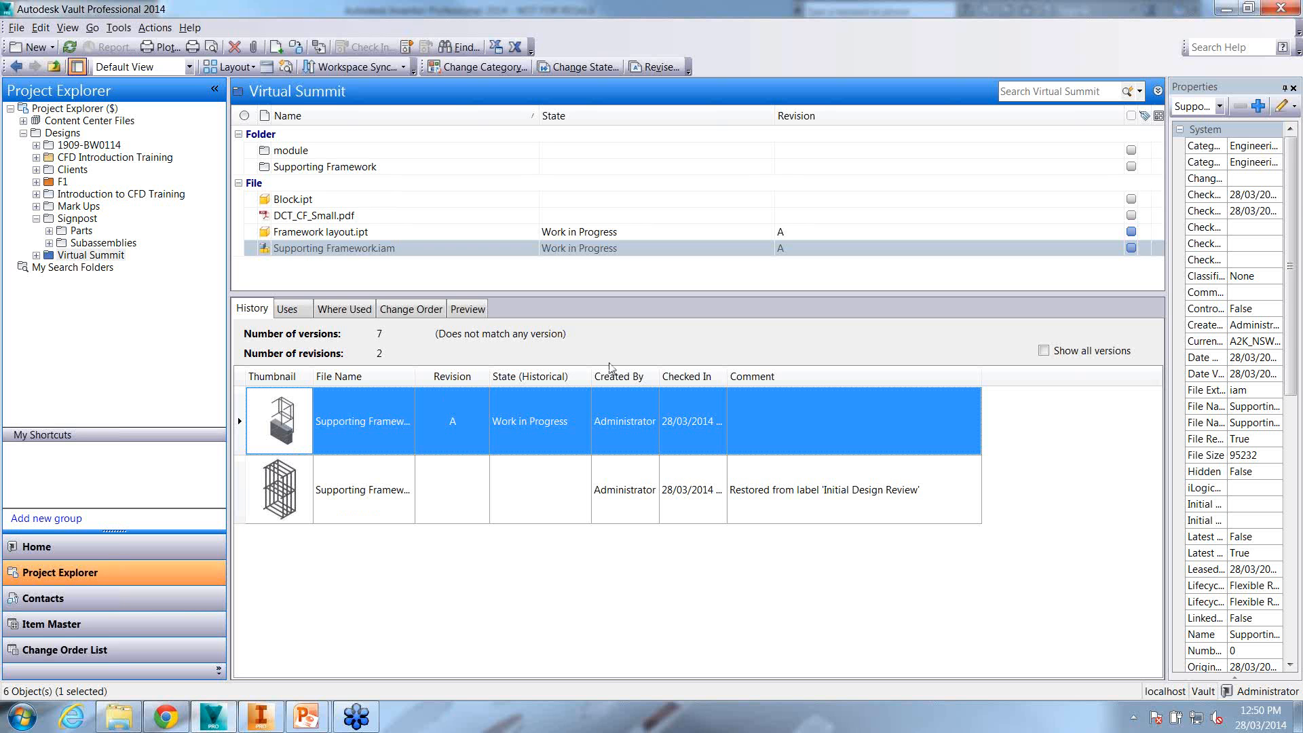
{"action": "left_click", "coordinate": [351, 484]}
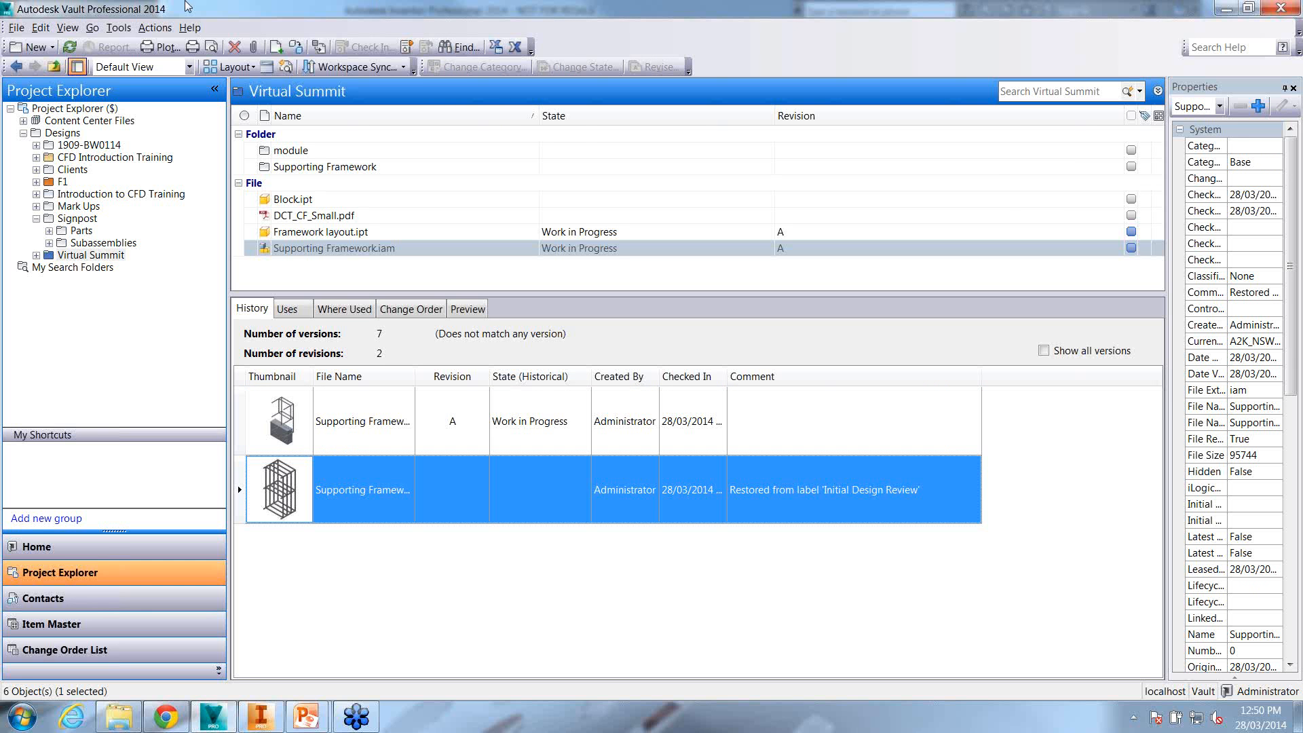
Restore the files from the 'Preliminary Design Review Accepted' label and close the label list
{"action": "left_click", "coordinate": [118, 27]}
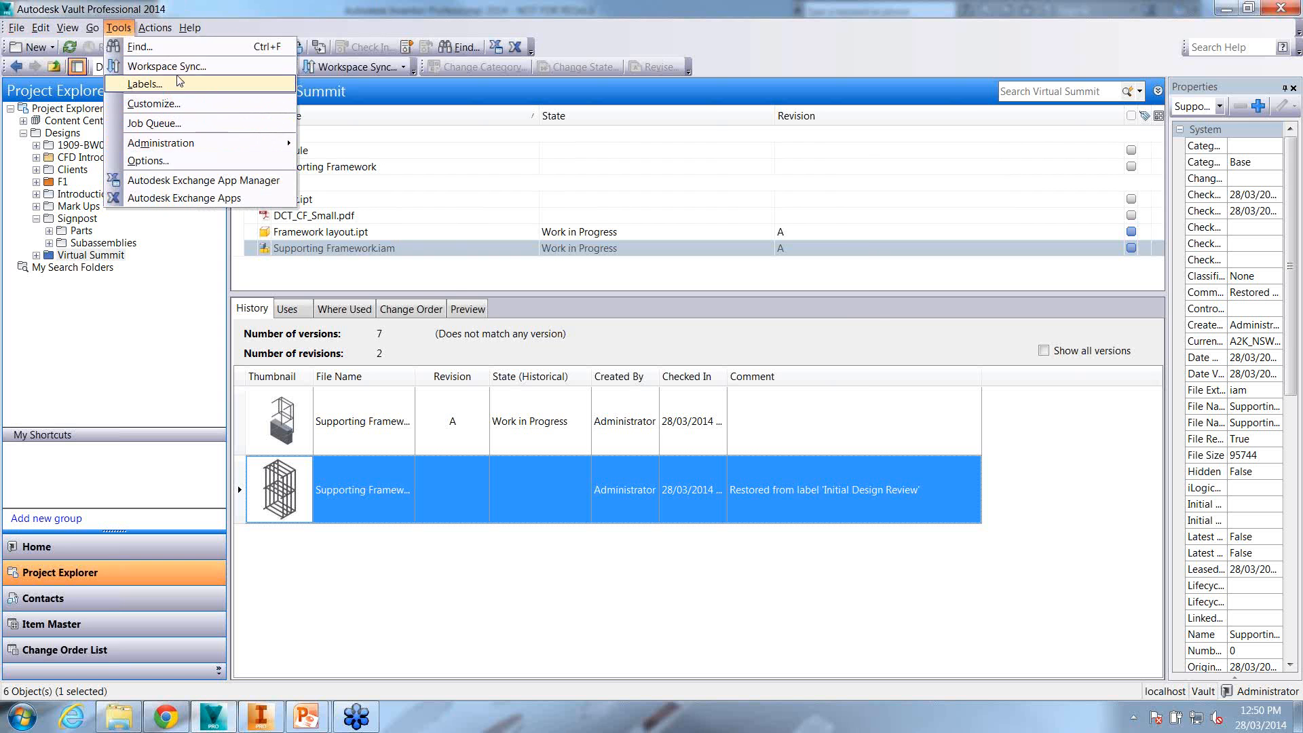
{"action": "left_click", "coordinate": [178, 80]}
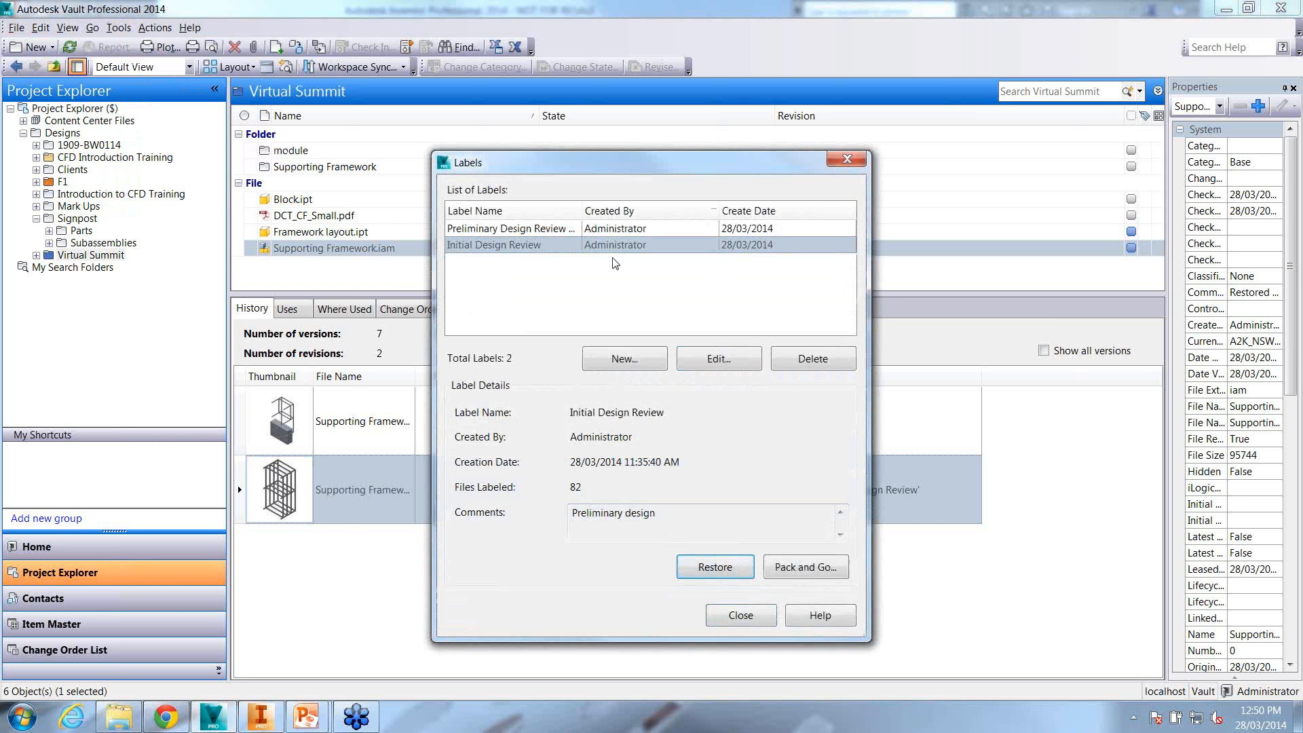
{"action": "left_click", "coordinate": [511, 233]}
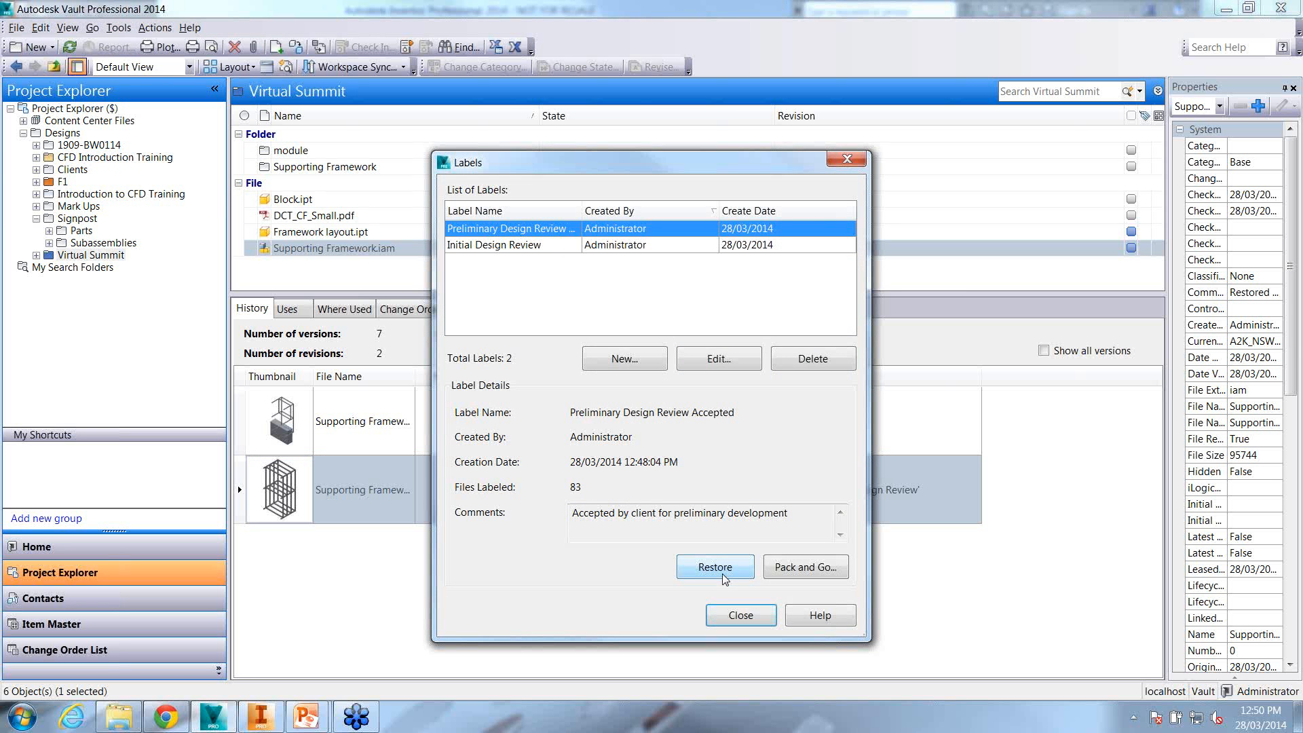
{"action": "left_click", "coordinate": [723, 577]}
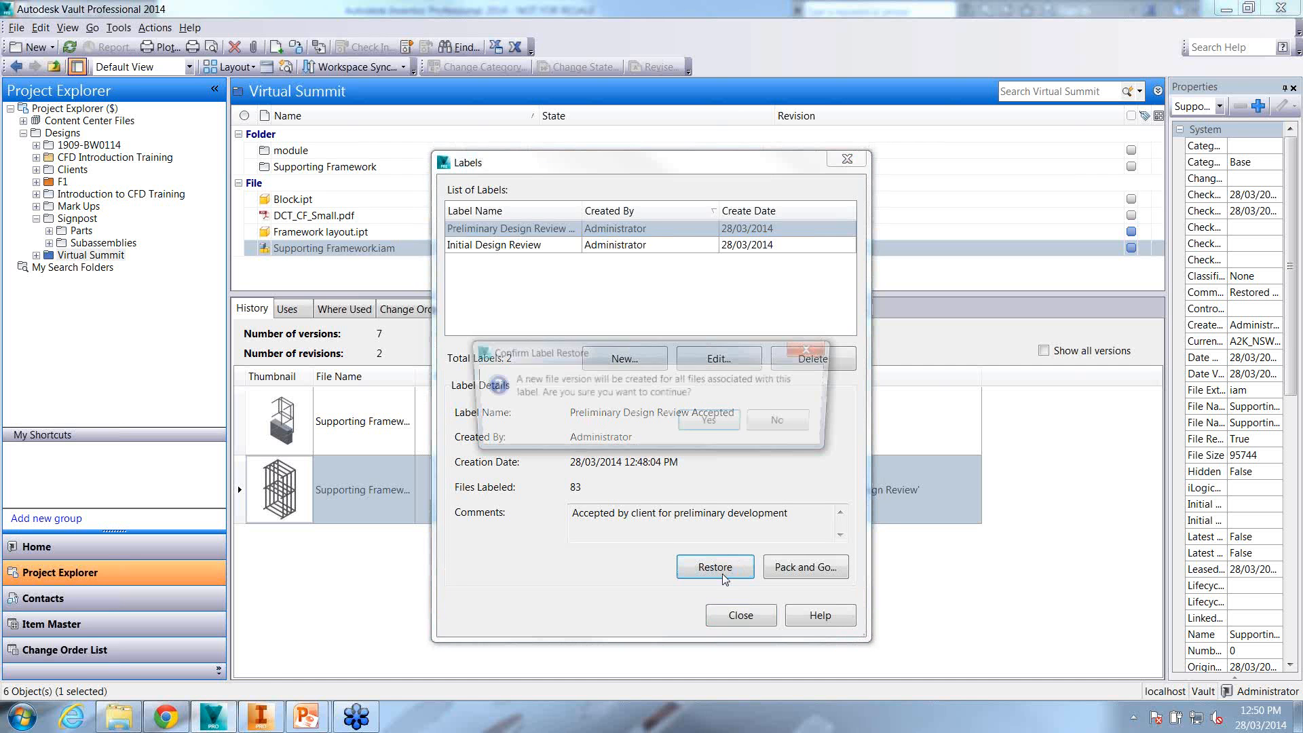
{"action": "left_click", "coordinate": [713, 422]}
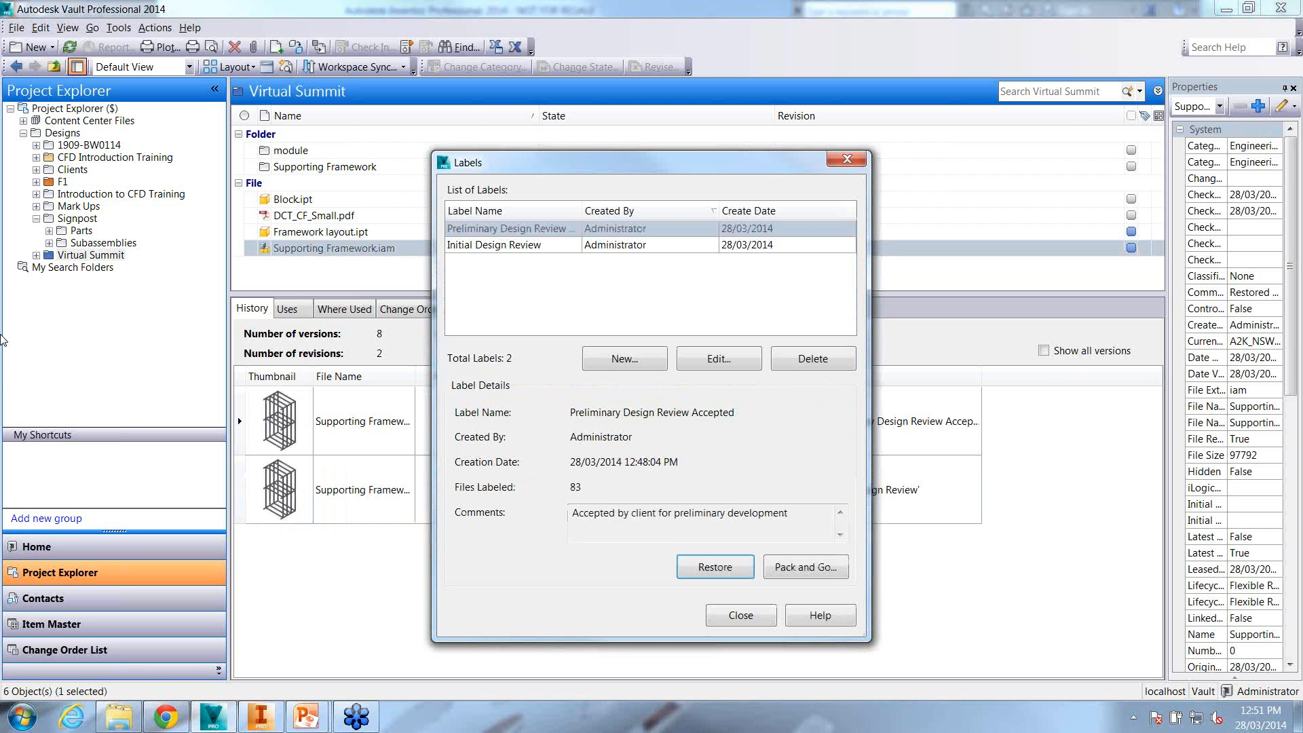
{"action": "left_click", "coordinate": [848, 159]}
Examine the restored version of Supporting Framework.iam in its preview and return to its version history
{"action": "left_click", "coordinate": [364, 426]}
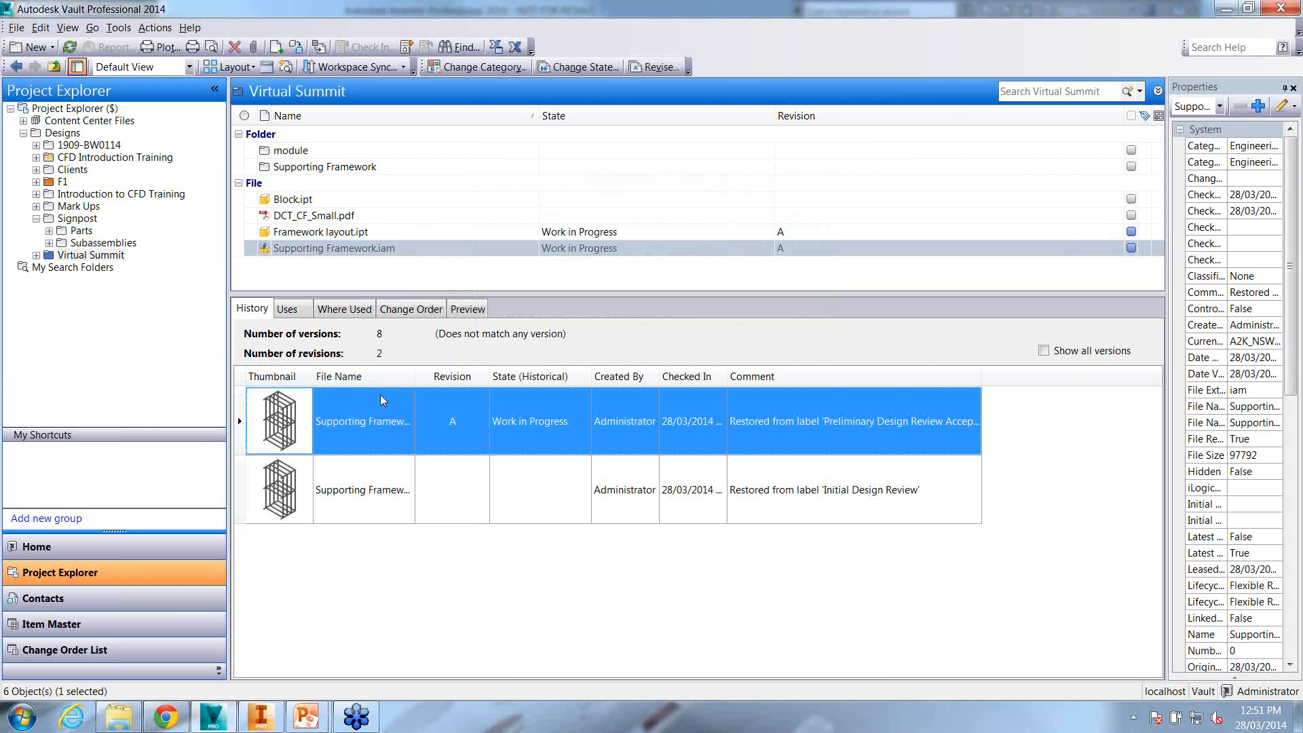
{"action": "left_click", "coordinate": [462, 313]}
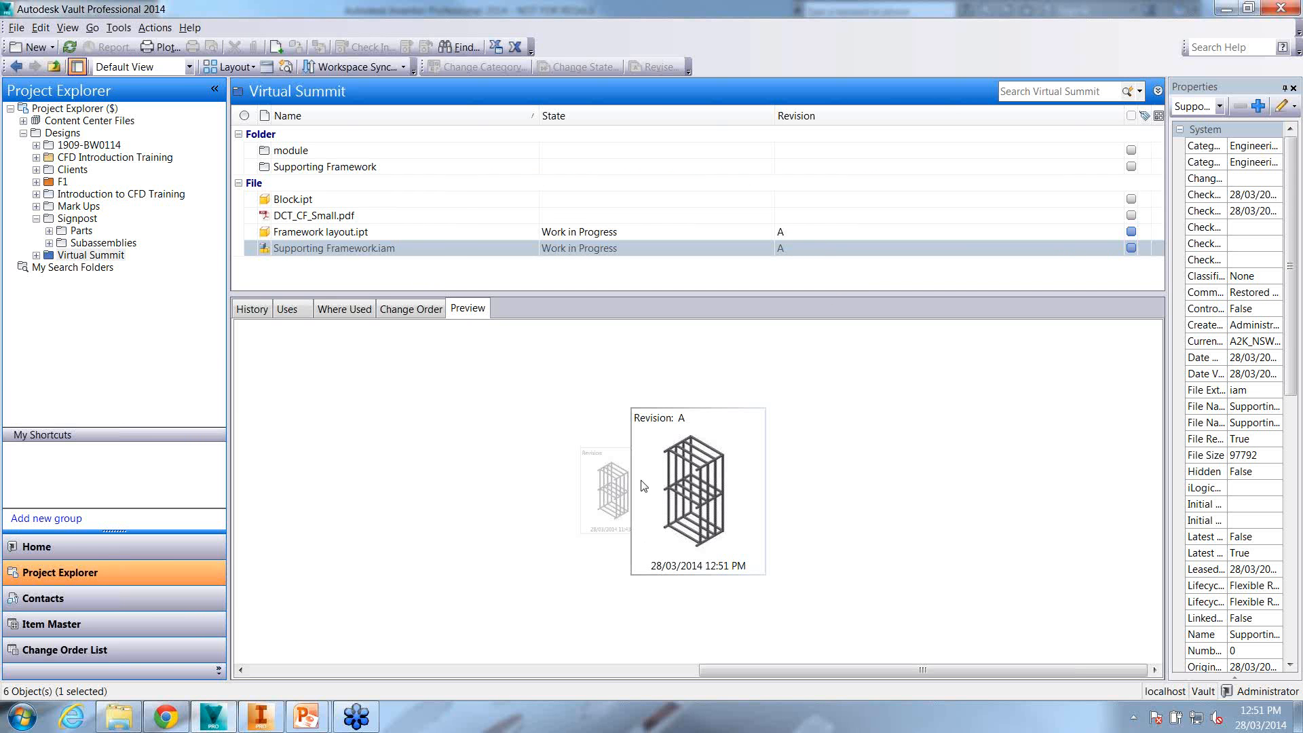
{"action": "left_click", "coordinate": [265, 312]}
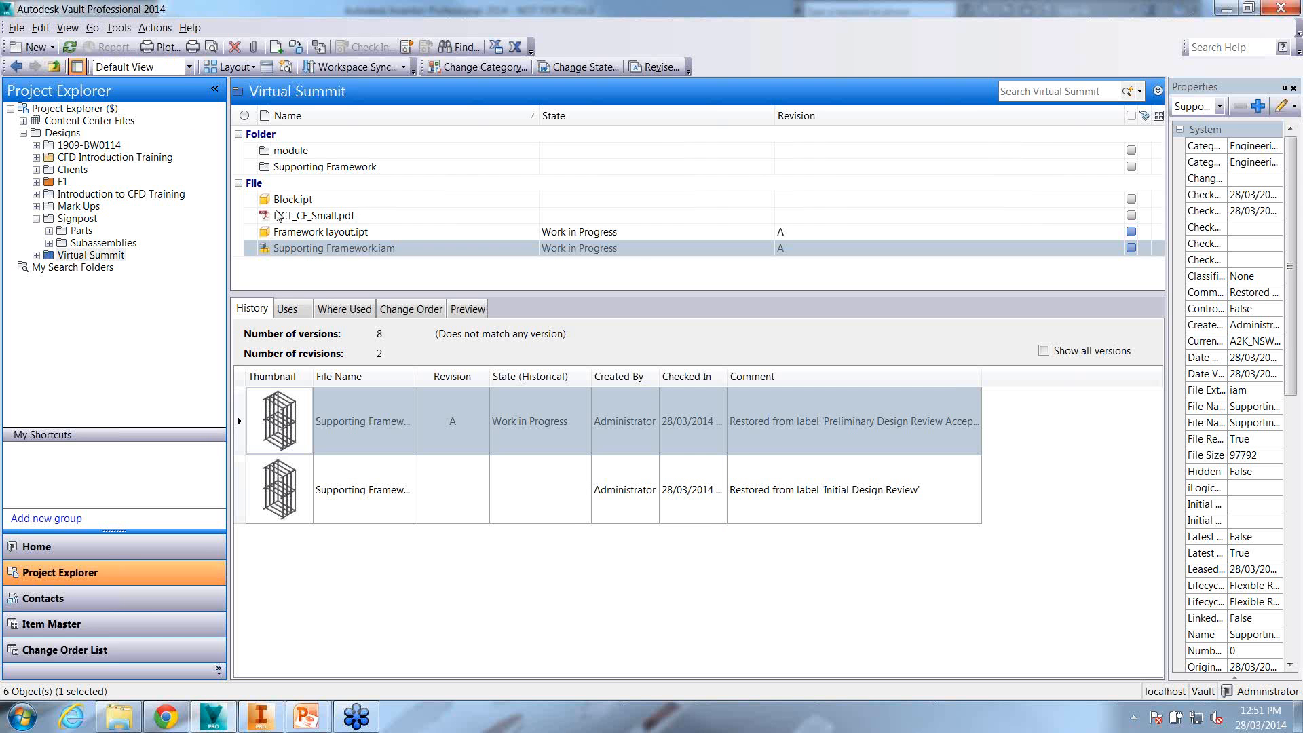
Start a new custom file numbering scheme in the vault settings, named A2K TECH NUMBERING SCHEME
{"action": "left_click", "coordinate": [109, 29]}
{"action": "mouse_move", "coordinate": [249, 145]}
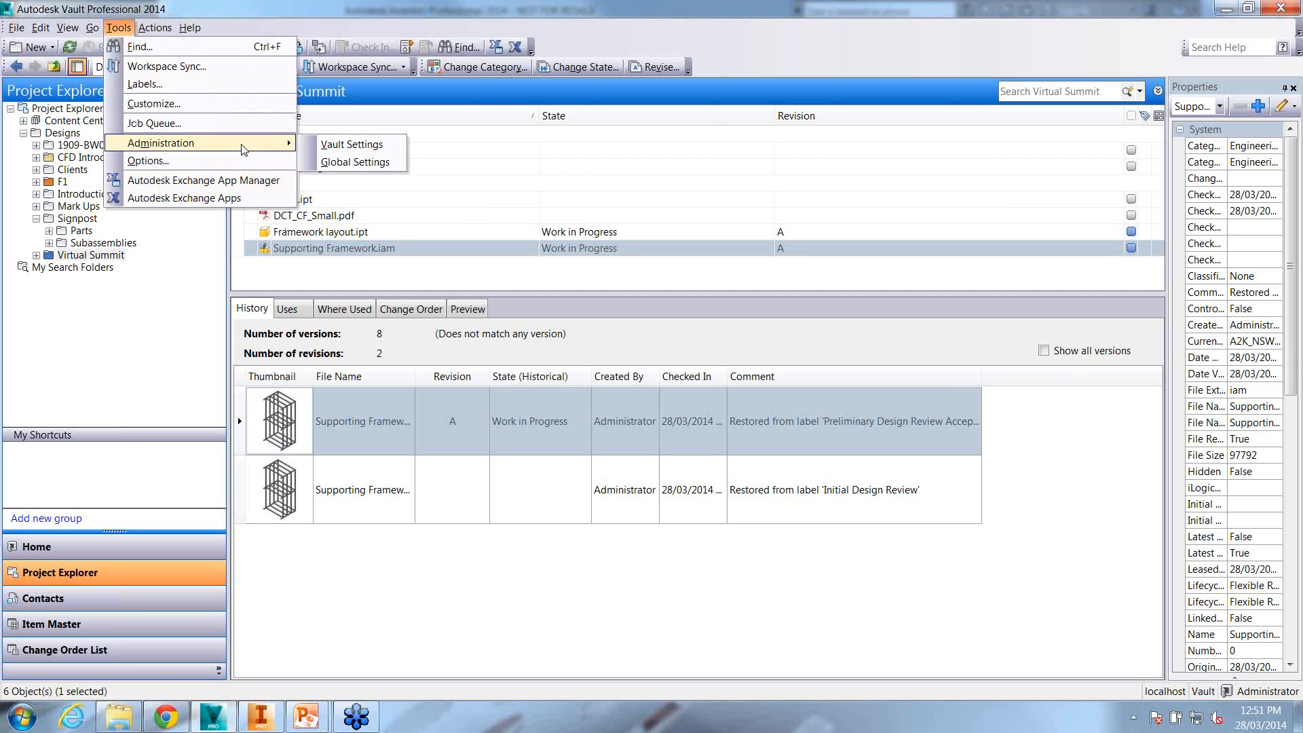
{"action": "left_click", "coordinate": [337, 145]}
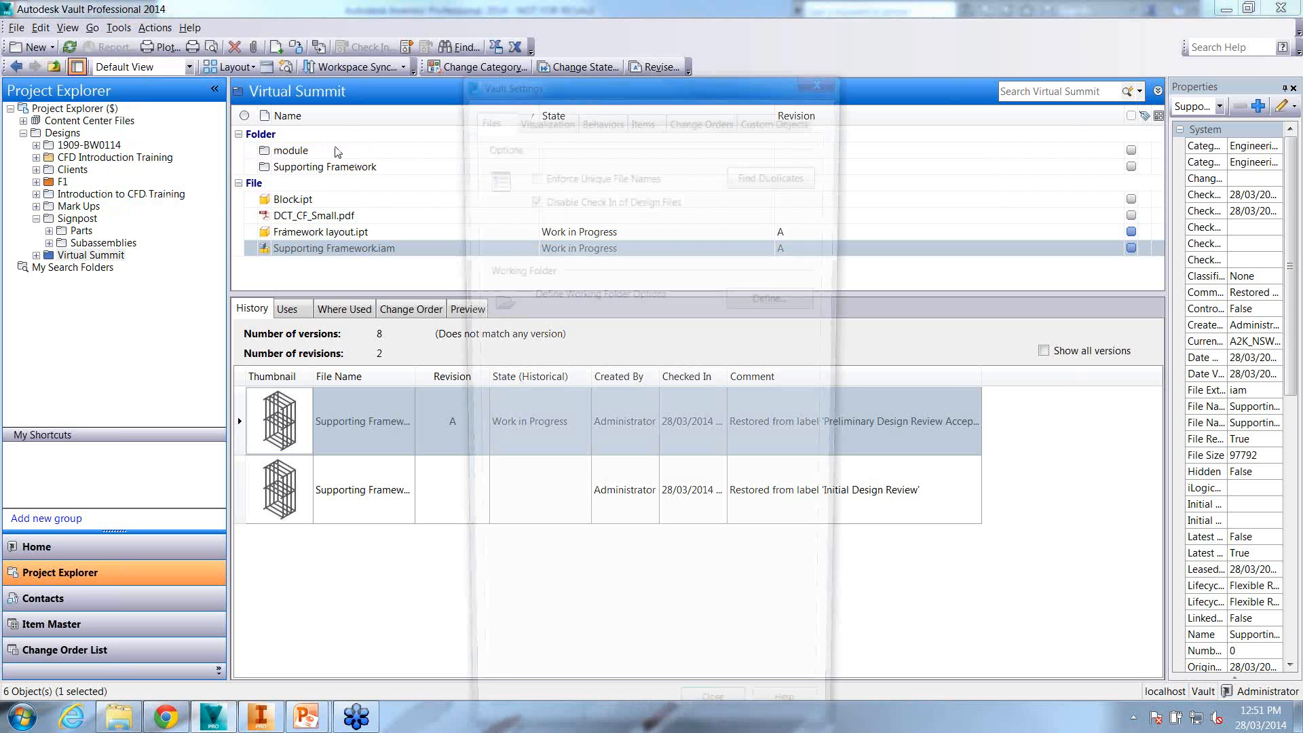
{"action": "left_click", "coordinate": [602, 115]}
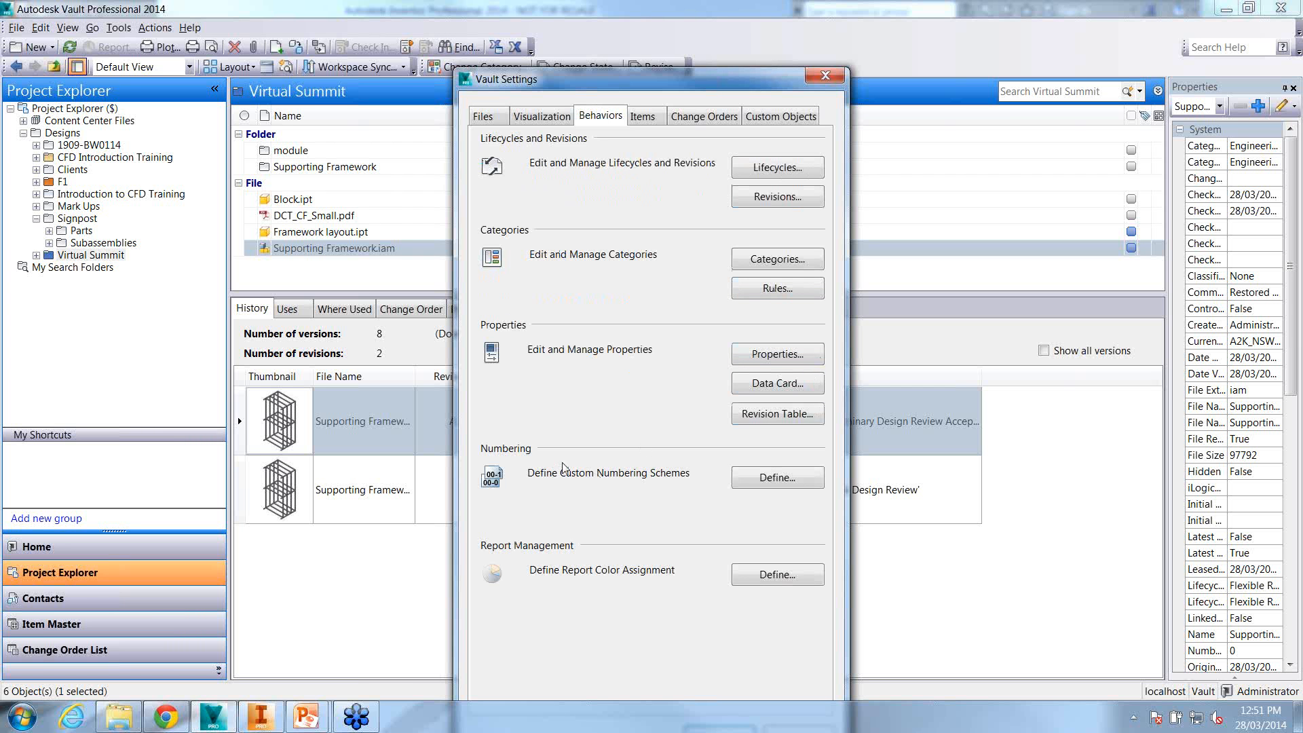
{"action": "left_click", "coordinate": [761, 478]}
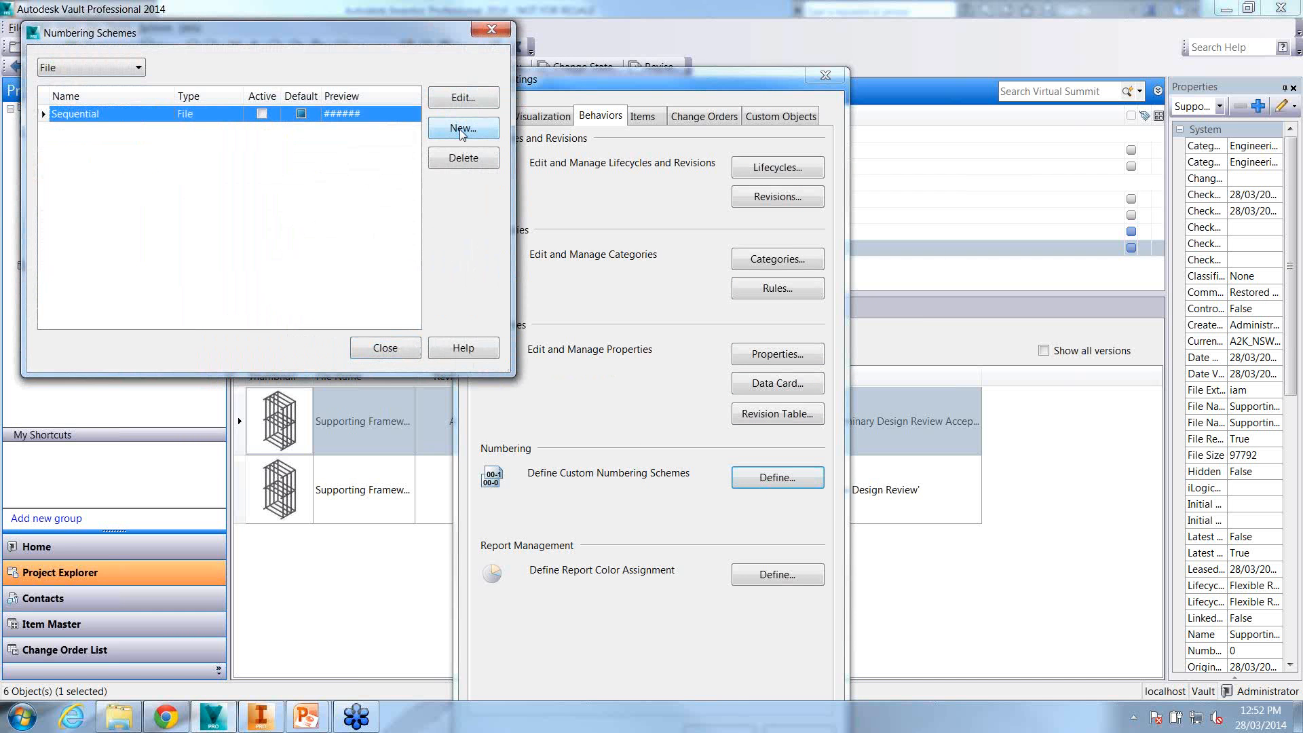
{"action": "left_click", "coordinate": [461, 129]}
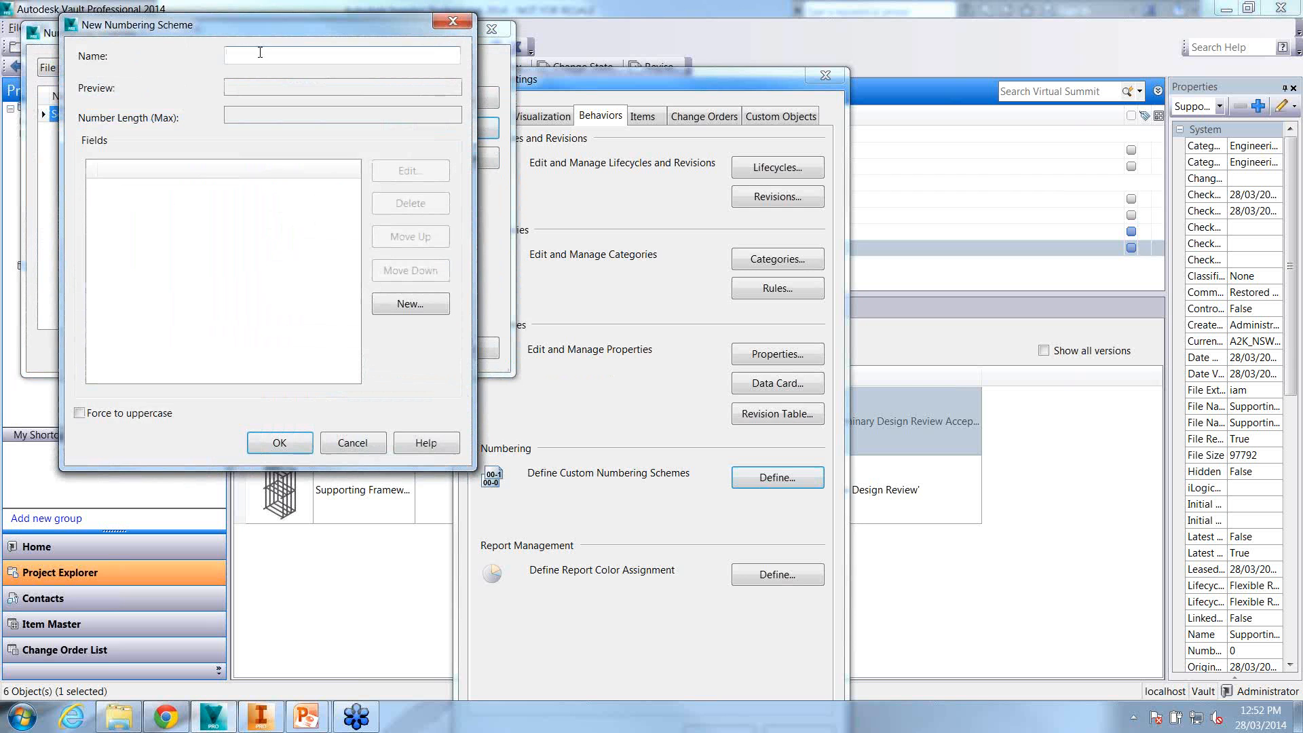
{"action": "type", "text": "A2K TECH NUMBERING SCHEME"}
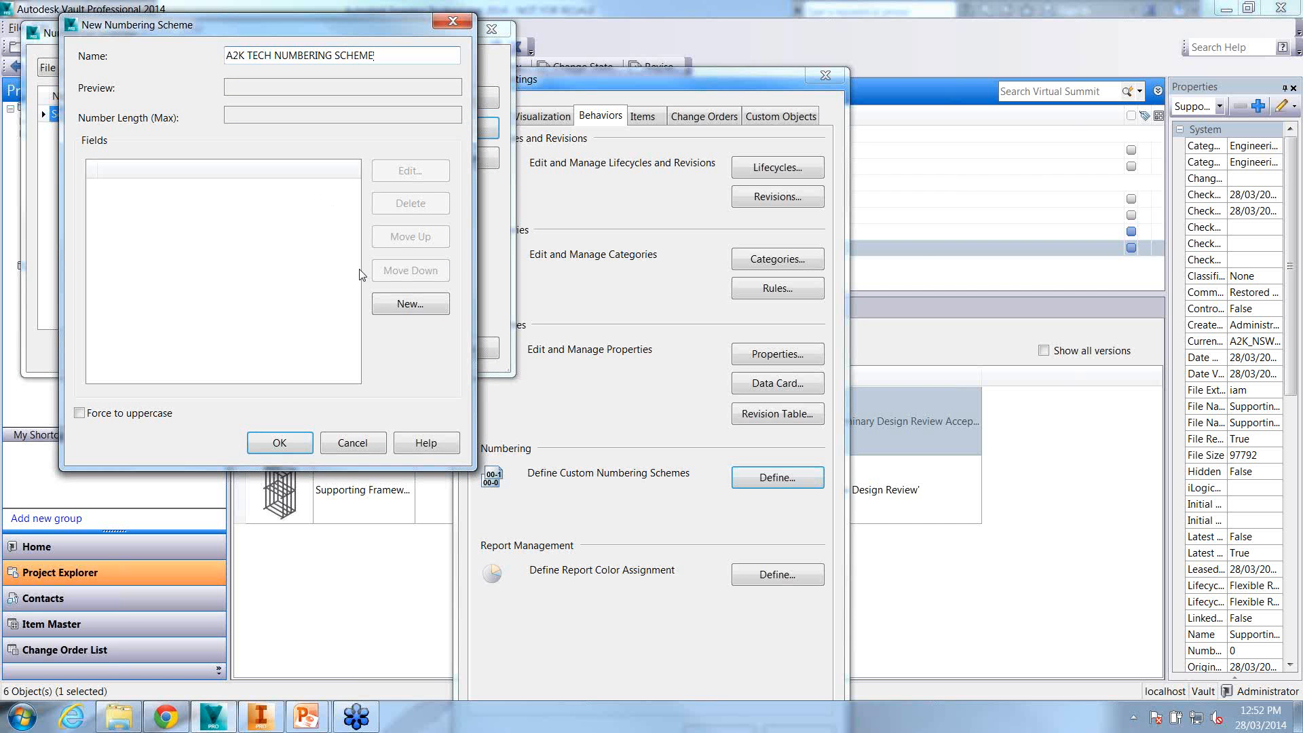
Add a fixed text field named A2K with the text A2K to the numbering scheme
{"action": "left_click", "coordinate": [410, 302]}
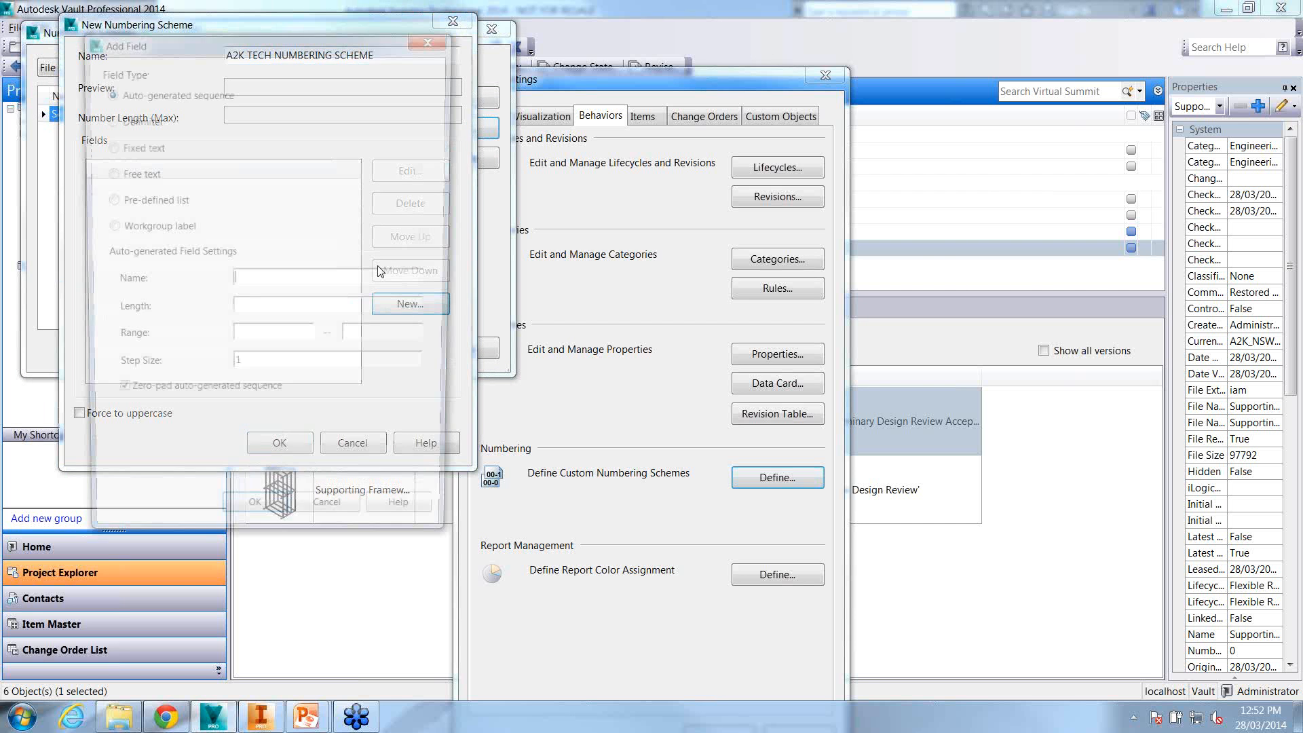
{"action": "left_click", "coordinate": [126, 175]}
{"action": "left_click", "coordinate": [124, 146]}
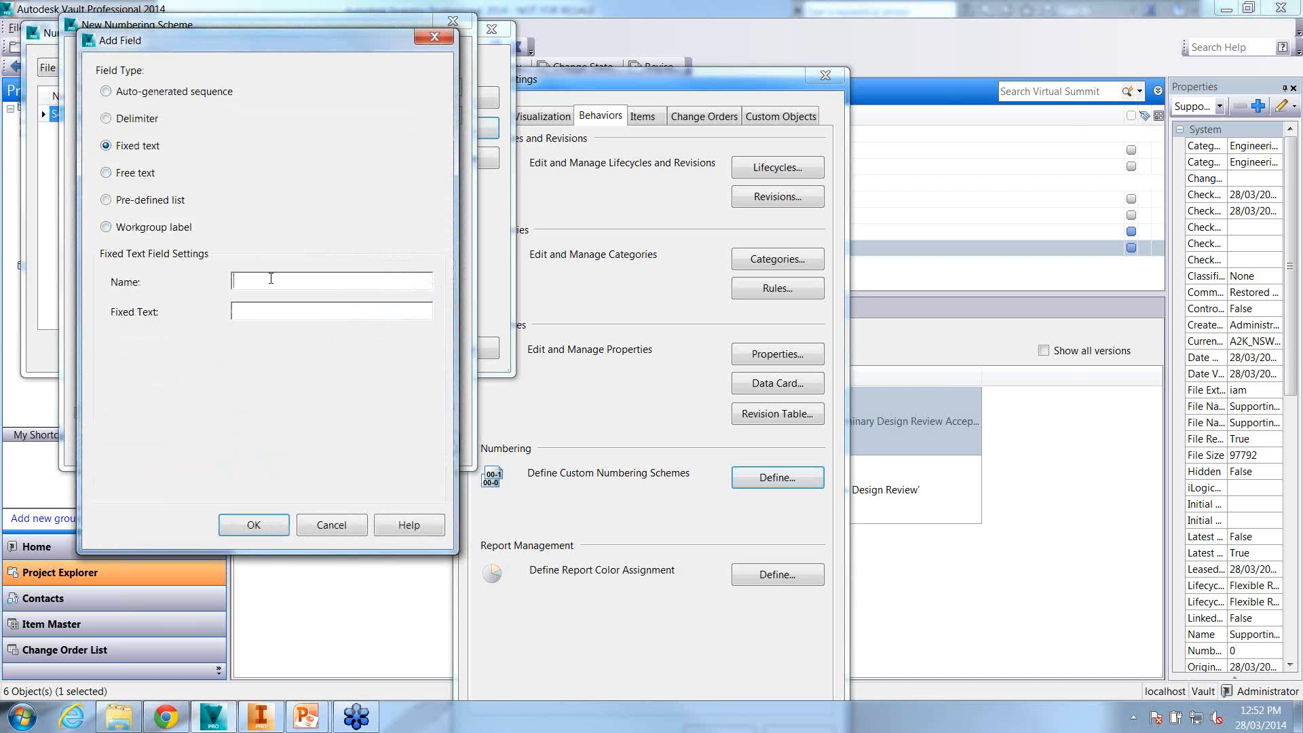
{"action": "type", "text": "A2K"}
{"action": "key", "text": "Tab"}
{"action": "type", "text": "A2K"}
{"action": "left_click", "coordinate": [236, 528]}
Add a hyphen delimiter field after the fixed text in the numbering scheme
{"action": "left_click", "coordinate": [410, 304]}
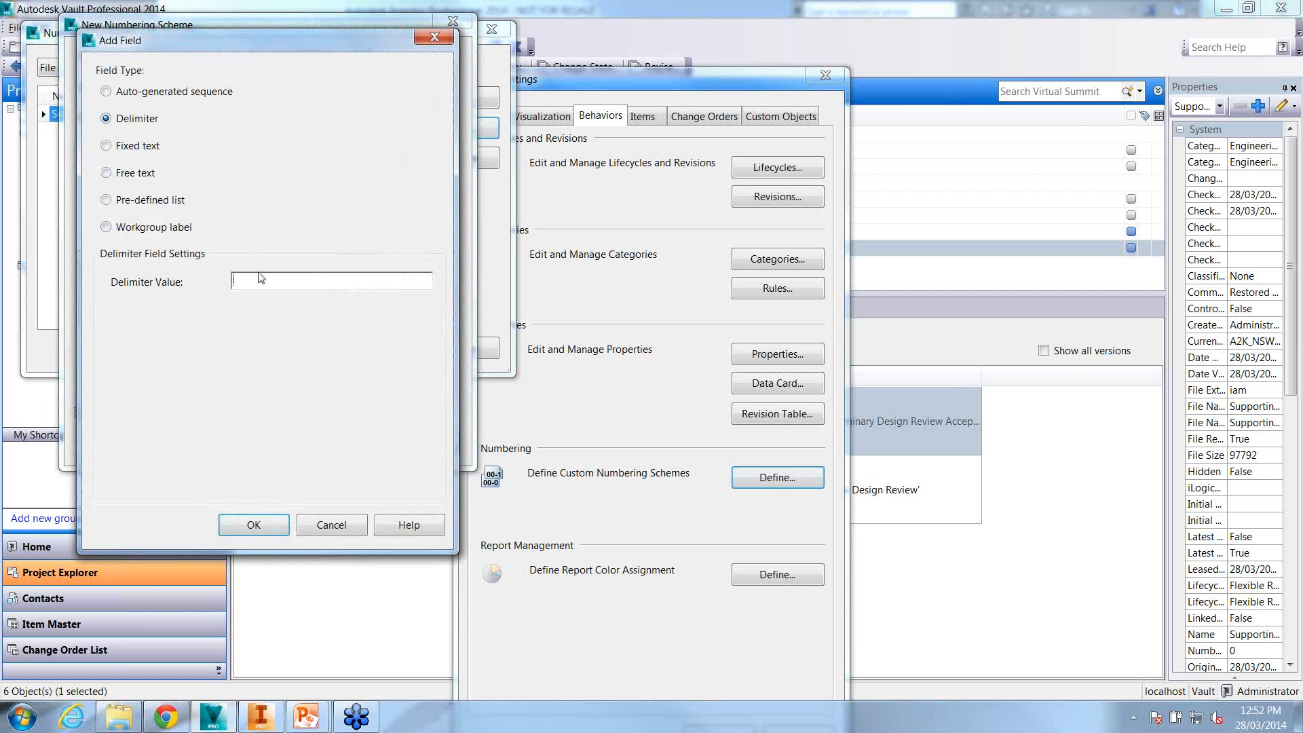
{"action": "type", "text": "-"}
{"action": "left_click", "coordinate": [263, 526]}
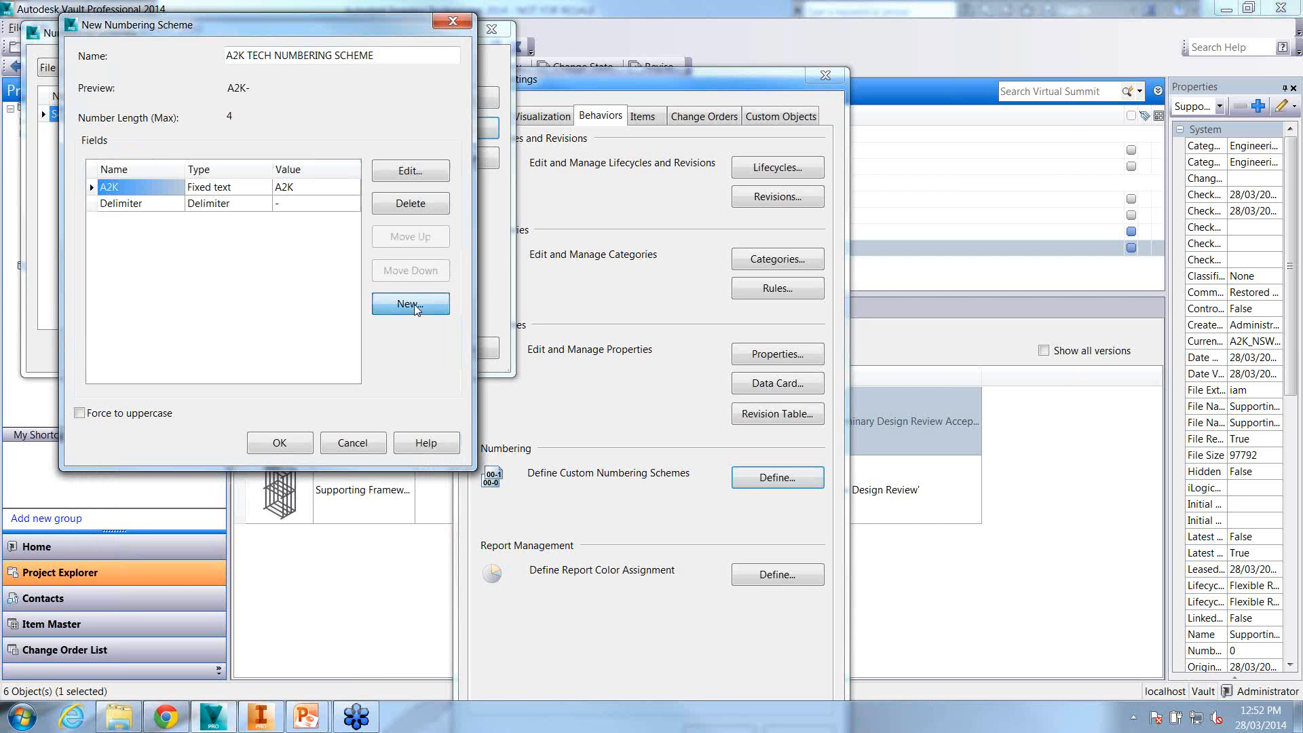
Define an auto-generated sequence field named PART NUMNER with length 6, range 000000 to 999999 and step size 1
{"action": "left_click", "coordinate": [413, 304]}
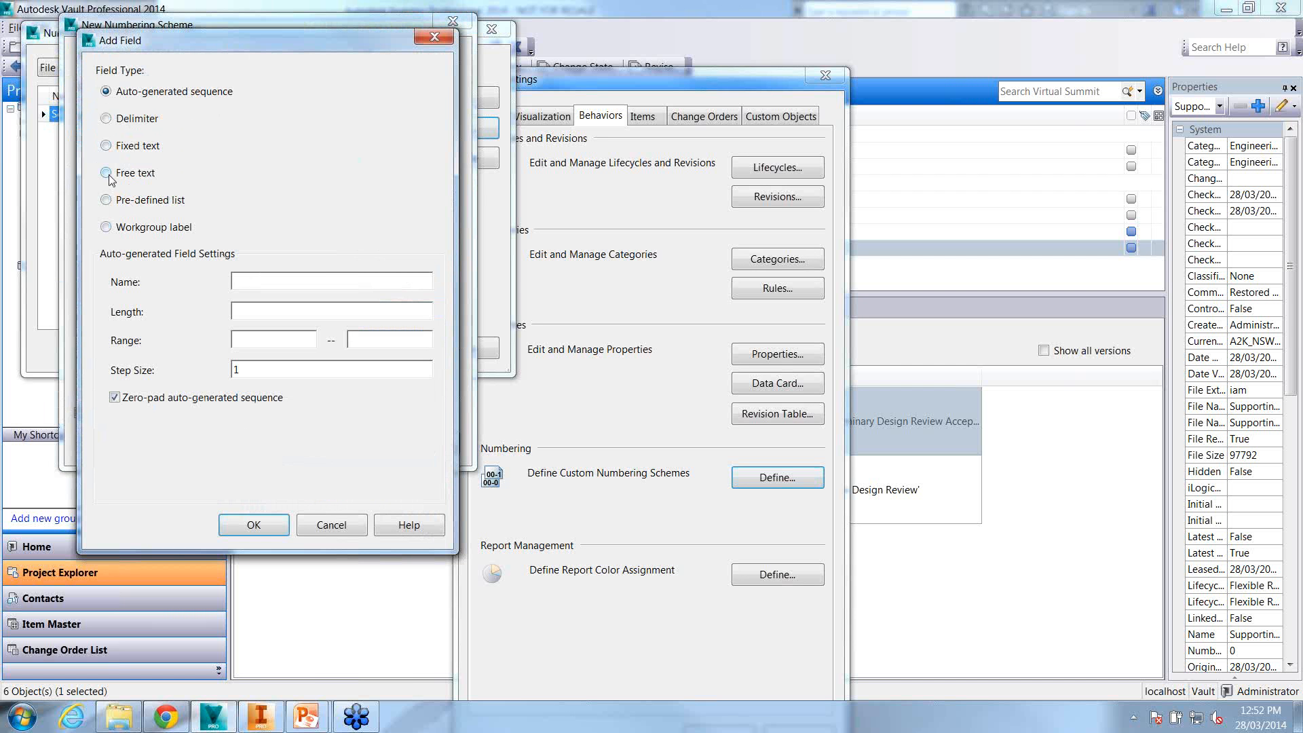
{"action": "left_click", "coordinate": [114, 149]}
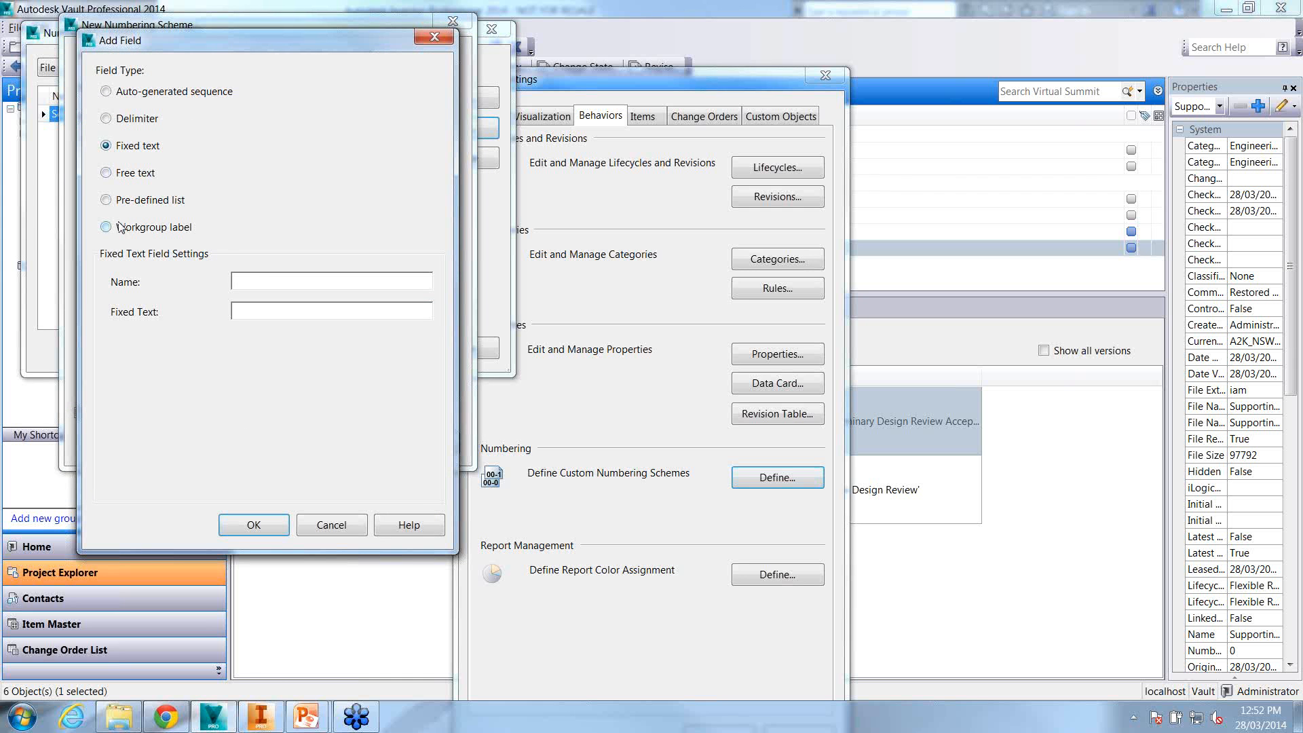
{"action": "left_click", "coordinate": [105, 92]}
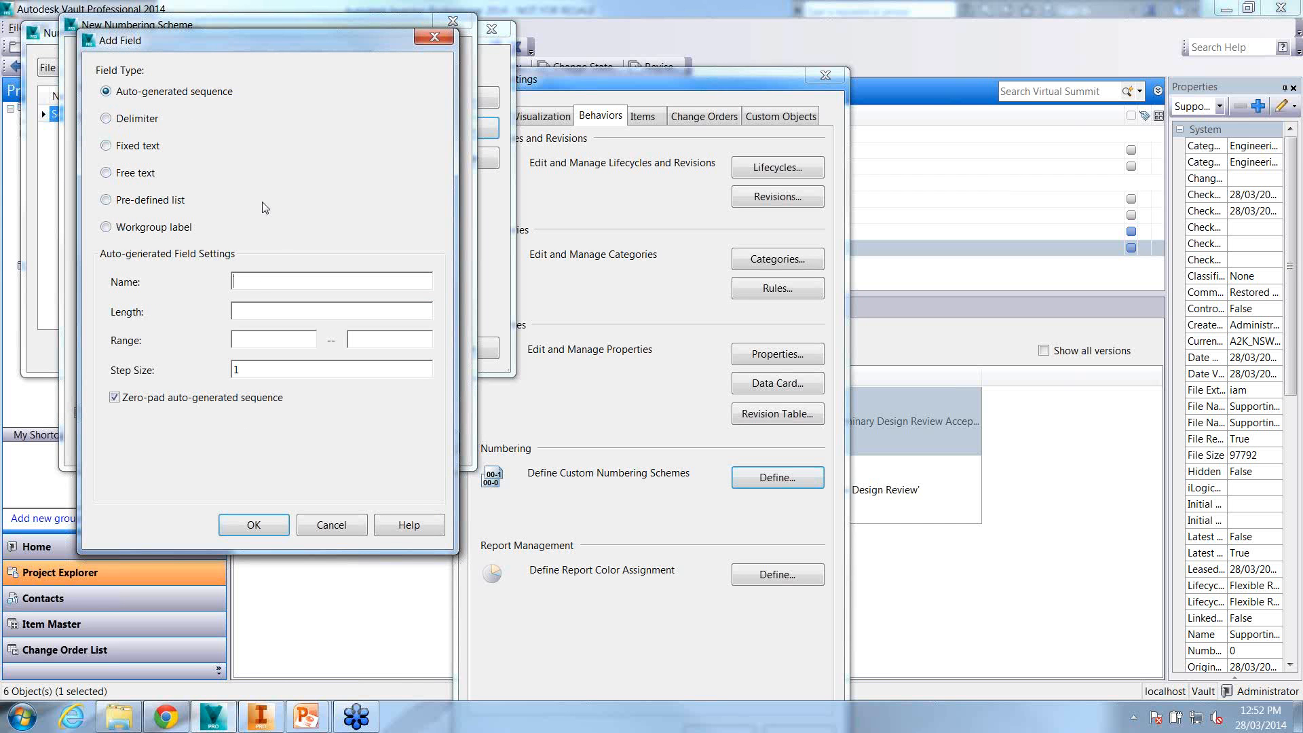
{"action": "left_click", "coordinate": [254, 283]}
{"action": "type", "text": "aUTO"}
{"action": "key", "text": "BackSpace"}
{"action": "key", "text": "BackSpace"}
{"action": "key", "text": "BackSpace"}
{"action": "key", "text": "BackSpace"}
{"action": "type", "text": "PART NUMNER"}
{"action": "left_click", "coordinate": [258, 313]}
{"action": "type", "text": "6"}
{"action": "left_click", "coordinate": [249, 372]}
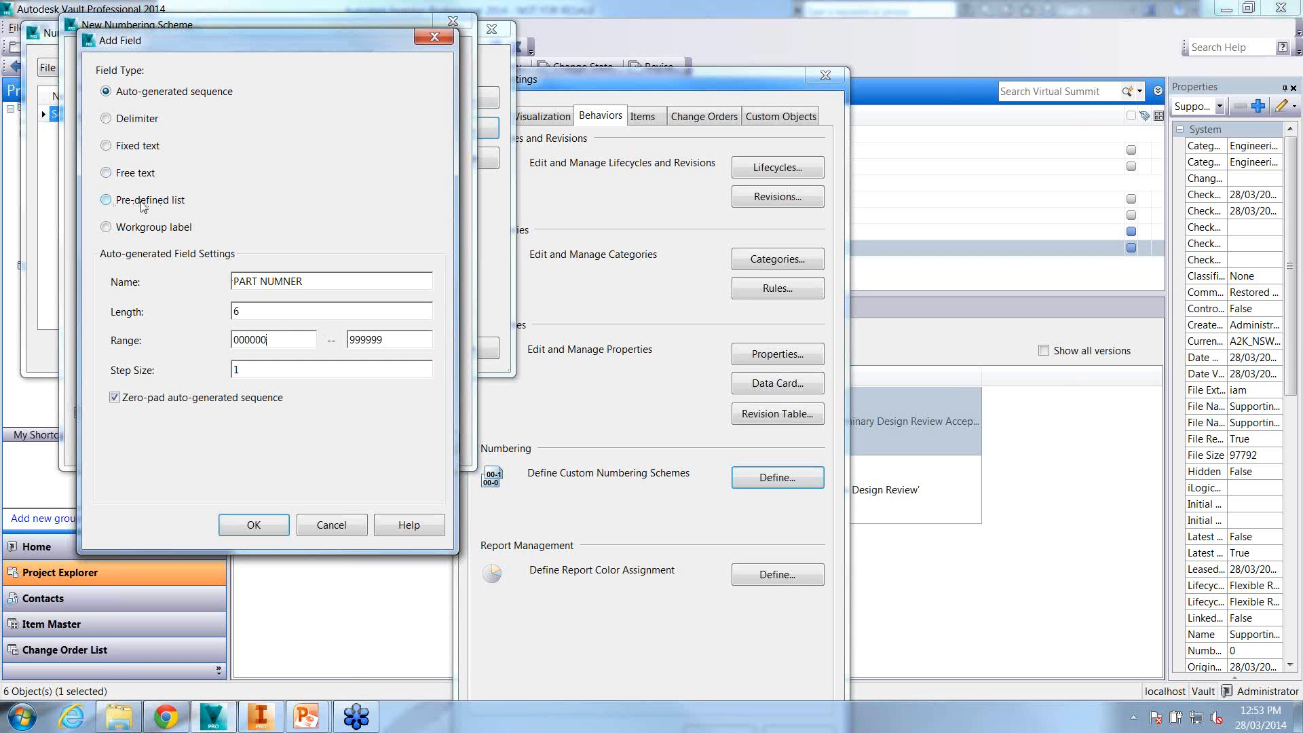
Review the settings offered by the workgroup label, pre-defined list and free text field types
{"action": "left_click", "coordinate": [107, 227]}
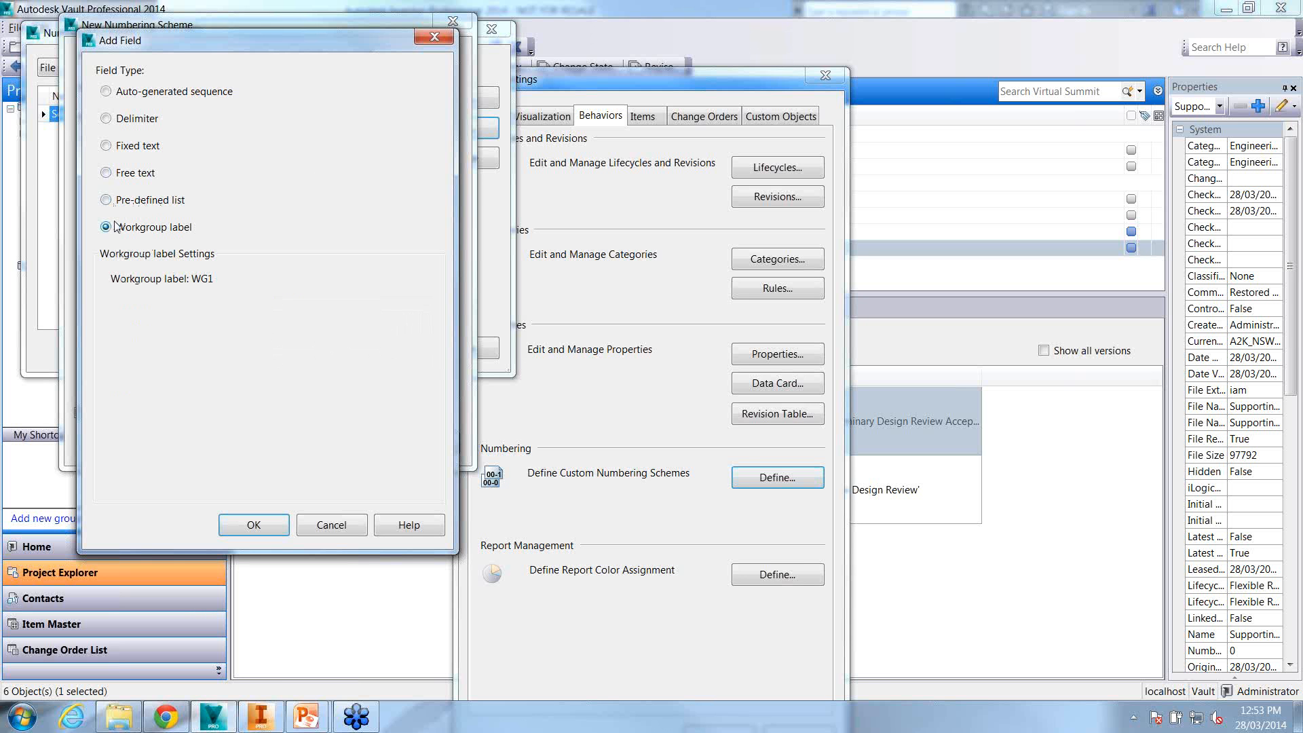
{"action": "left_click", "coordinate": [107, 200]}
{"action": "left_click", "coordinate": [107, 173]}
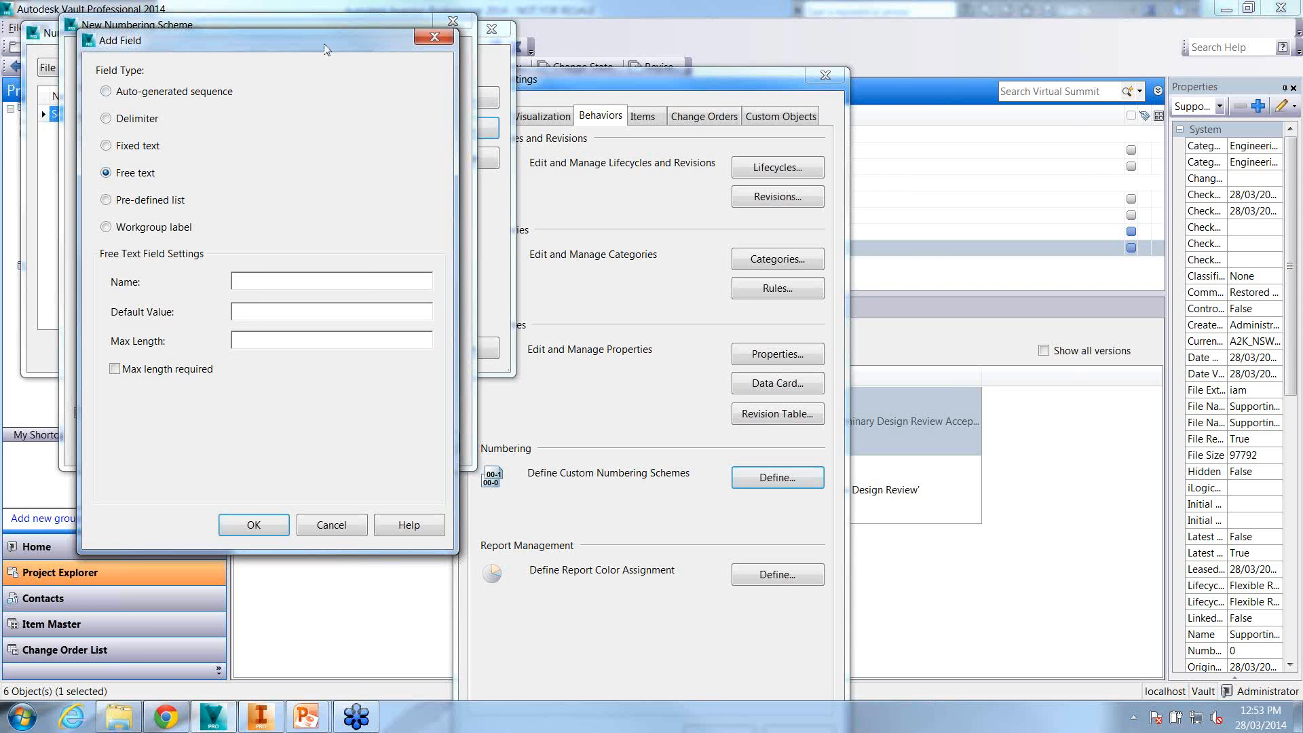
Add the auto-generated PART NUMNER sequence to the A2K TECH NUMBERING SCHEME and save the scheme, closing the vault settings
{"action": "left_click_drag", "start_coordinate": [338, 42], "coordinate": [848, 57]}
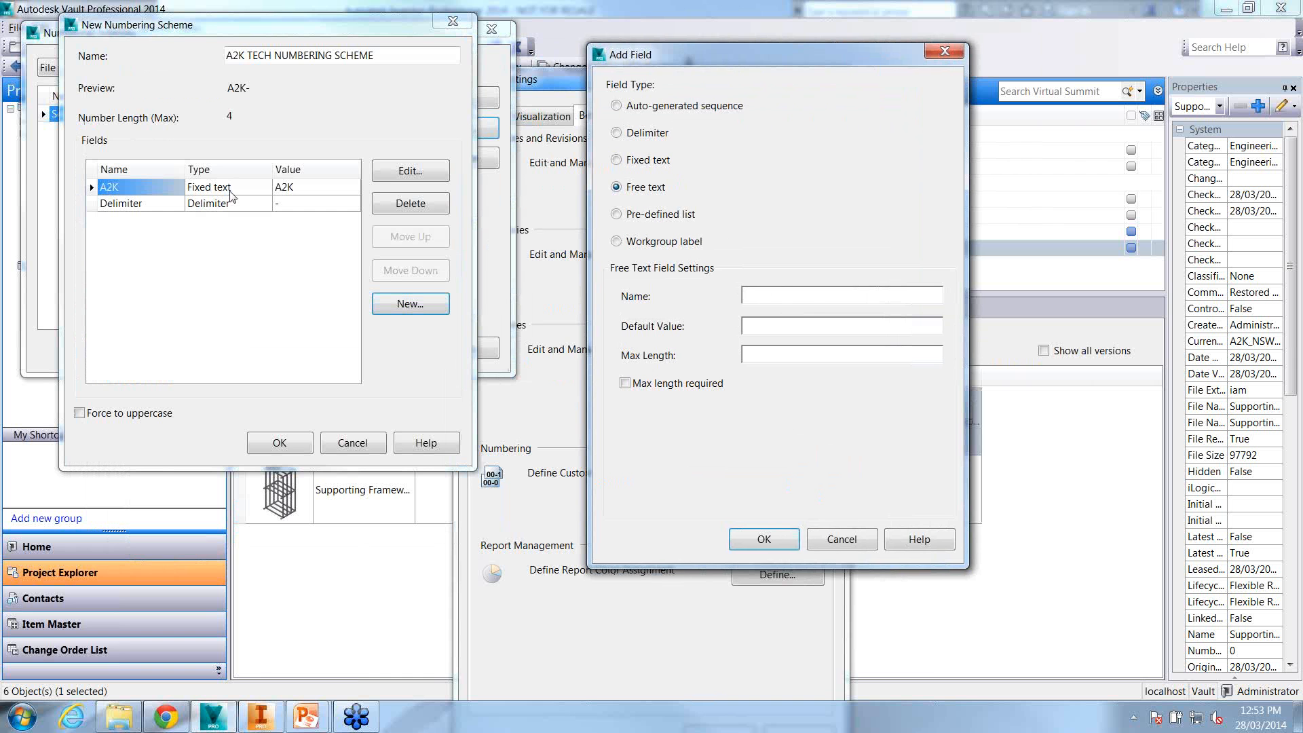
{"action": "left_click", "coordinate": [644, 108]}
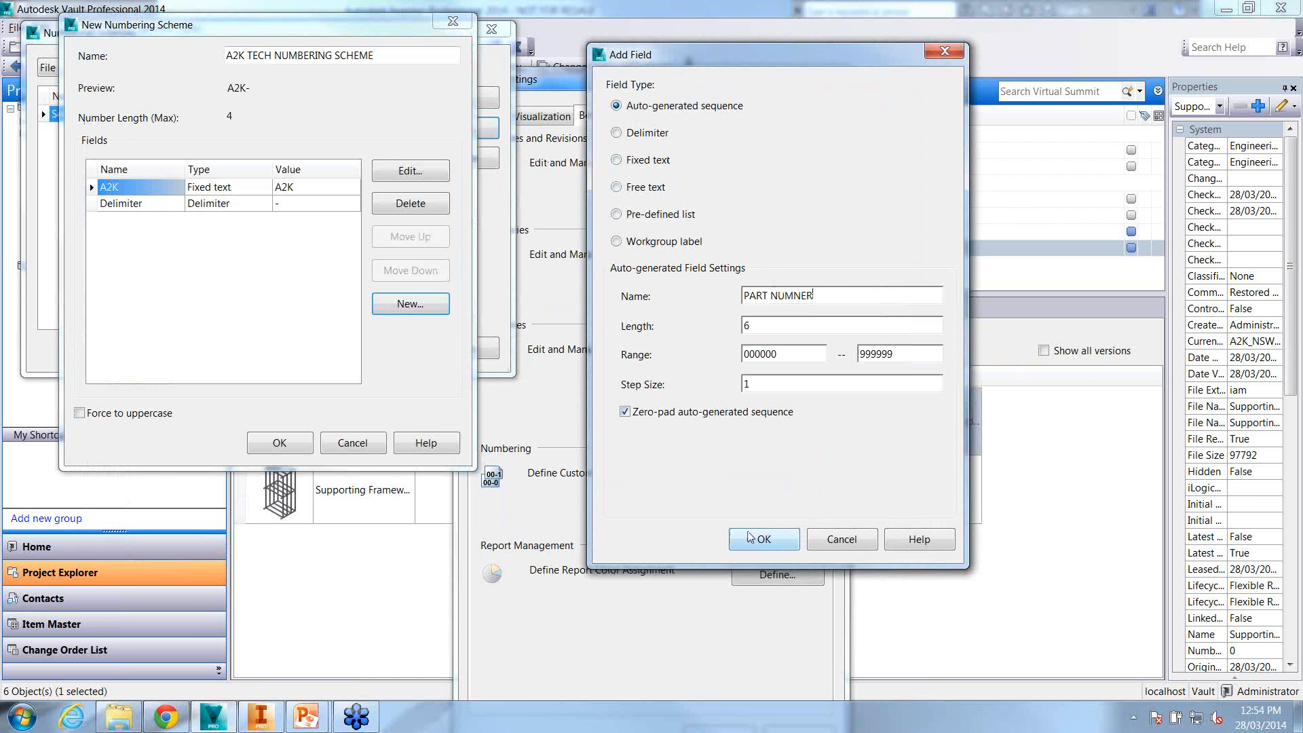
{"action": "left_click", "coordinate": [764, 539]}
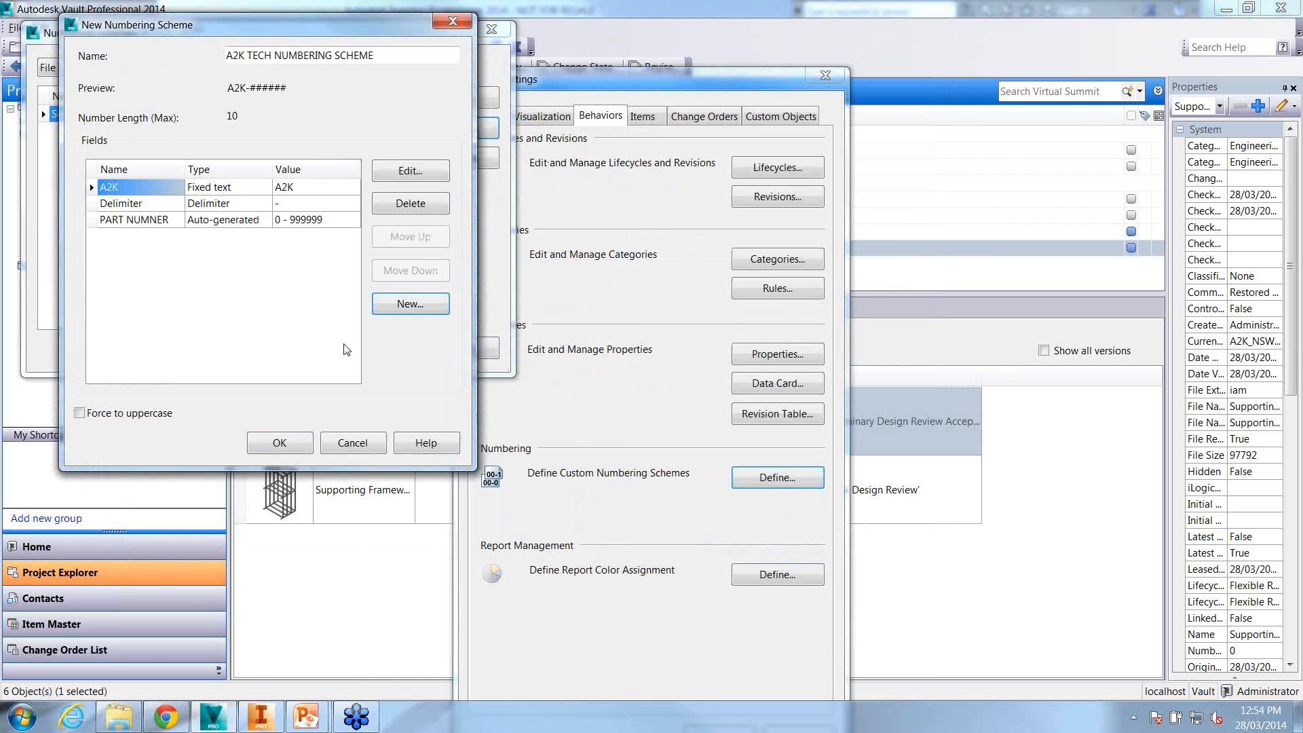
{"action": "left_click", "coordinate": [284, 445]}
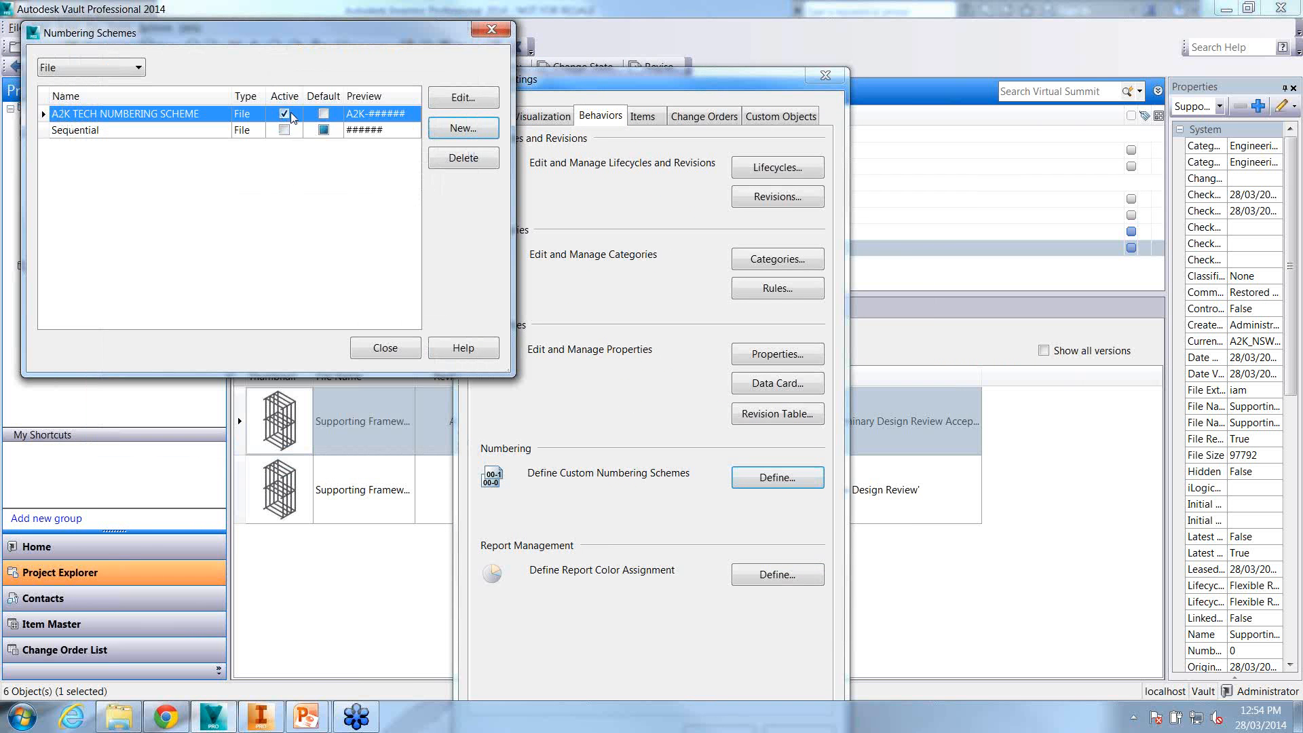
{"action": "left_click", "coordinate": [396, 344]}
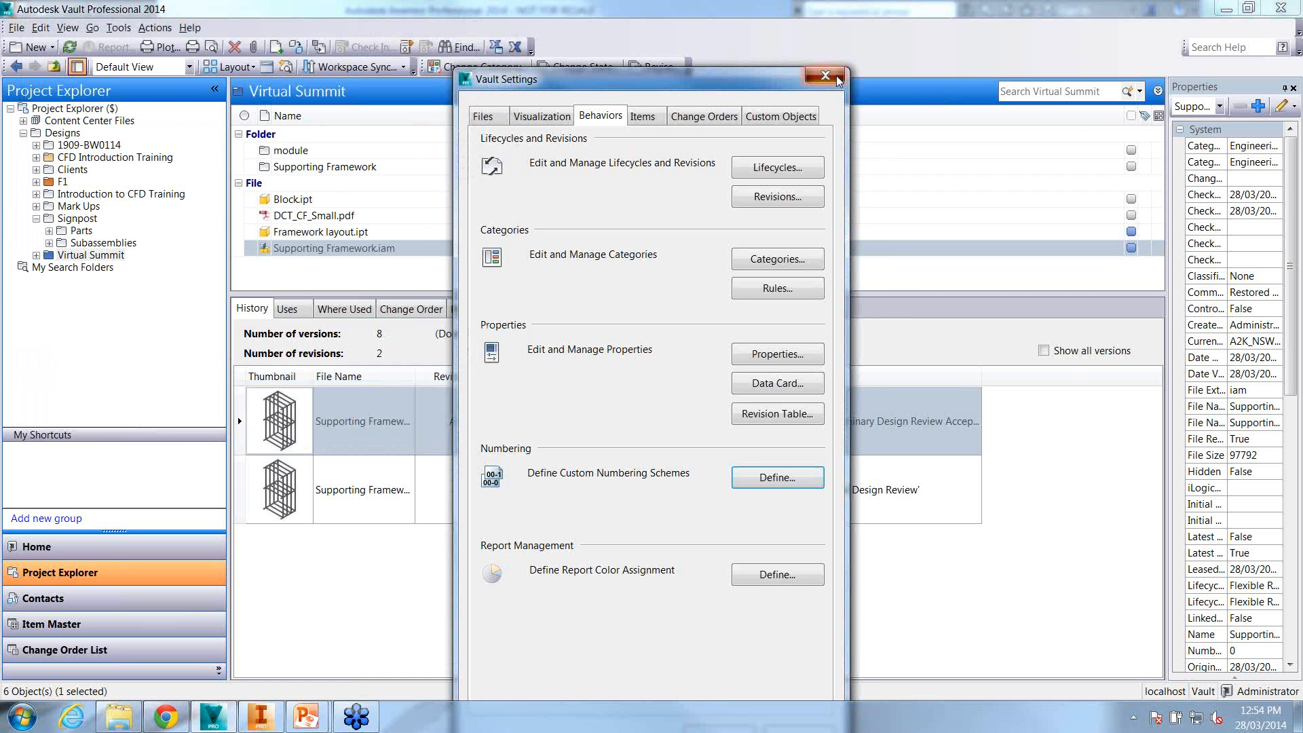
{"action": "left_click", "coordinate": [825, 75]}
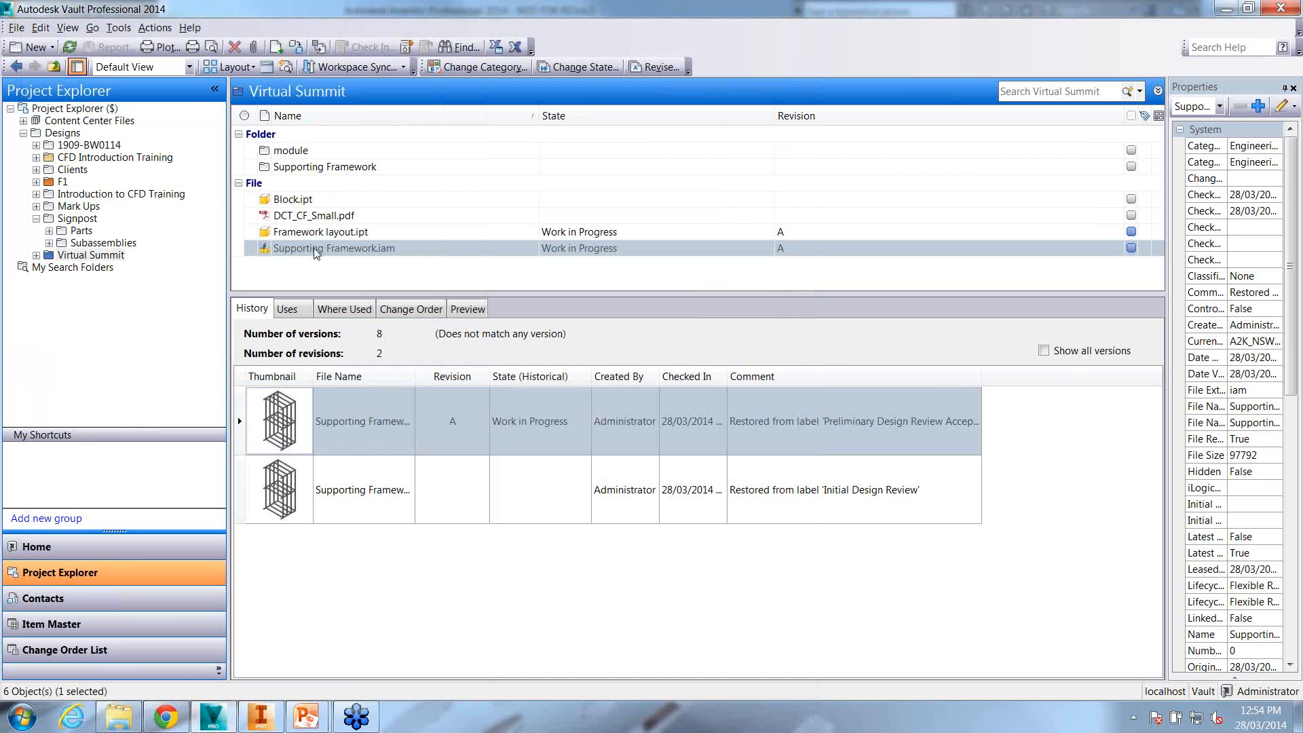
Start renaming Supporting Framework.iam and include every file from its Supporting Framework/Frame folder in the rename list
{"action": "right_click", "coordinate": [313, 247]}
{"action": "left_click", "coordinate": [414, 482]}
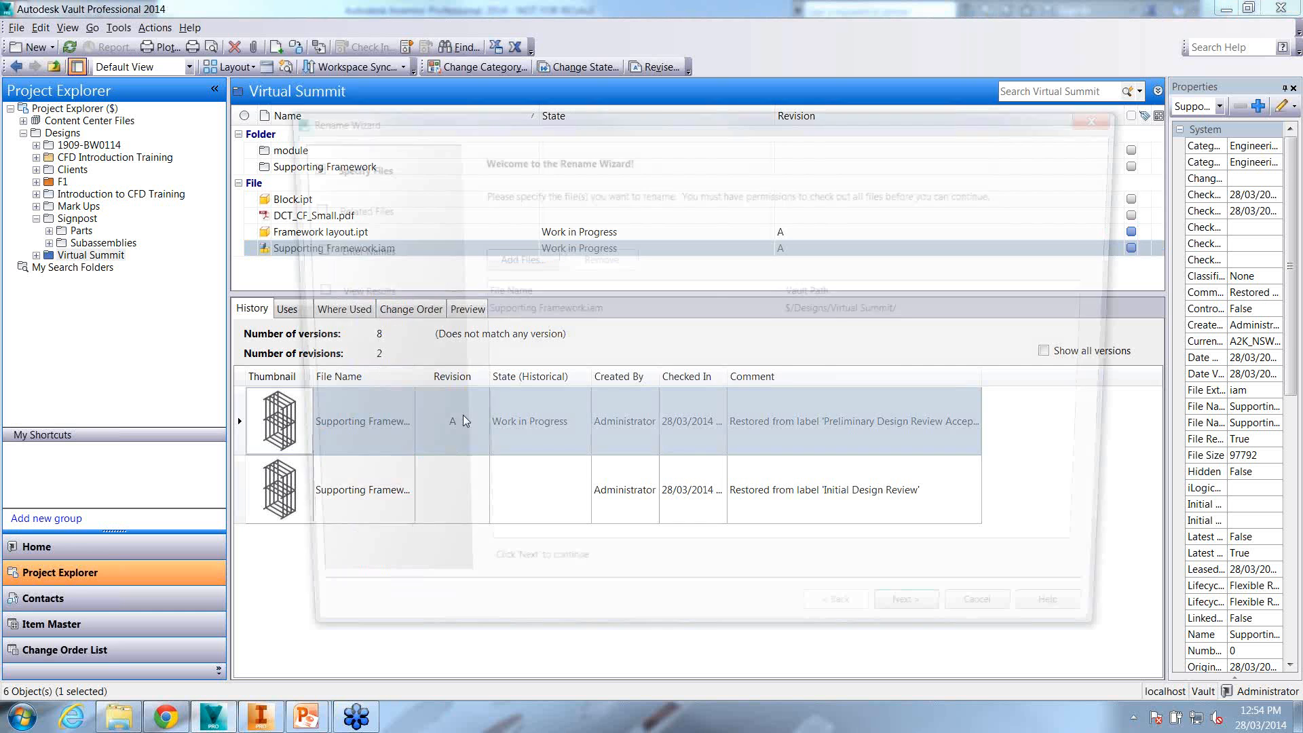
{"action": "left_click", "coordinate": [928, 641]}
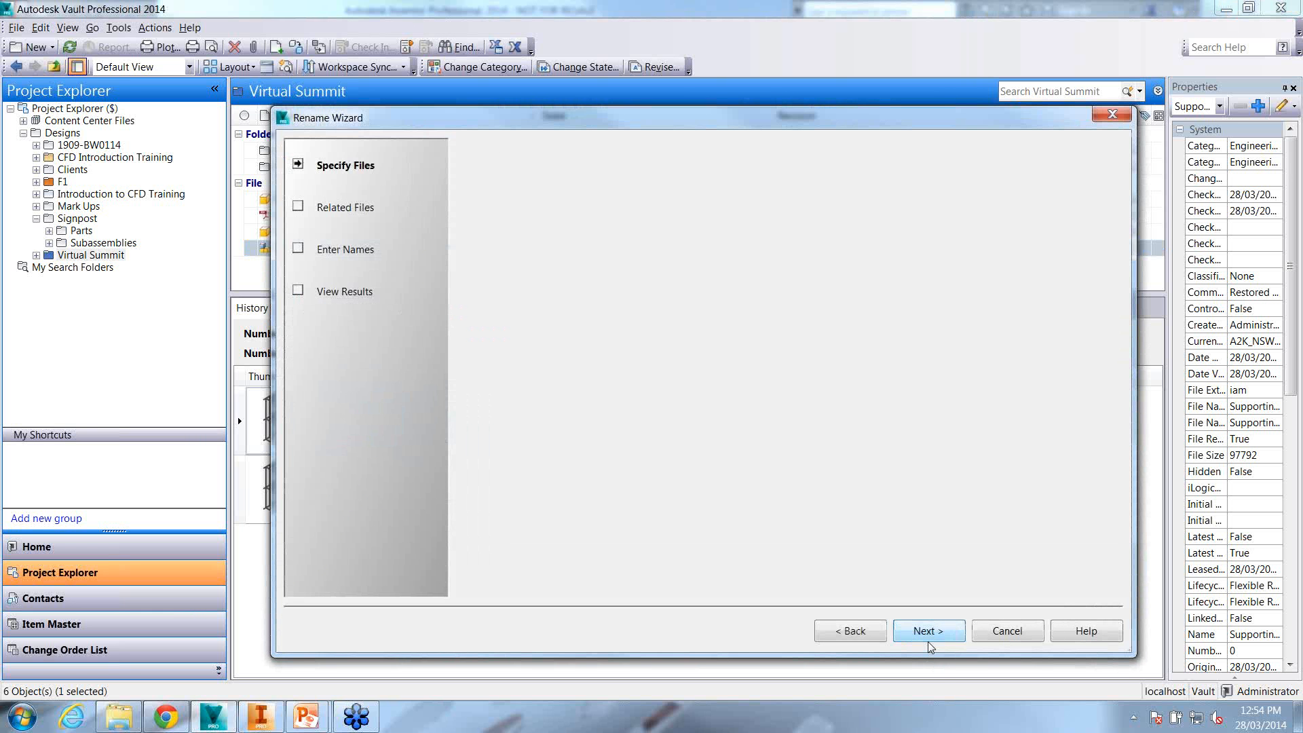
{"action": "left_click", "coordinate": [866, 632]}
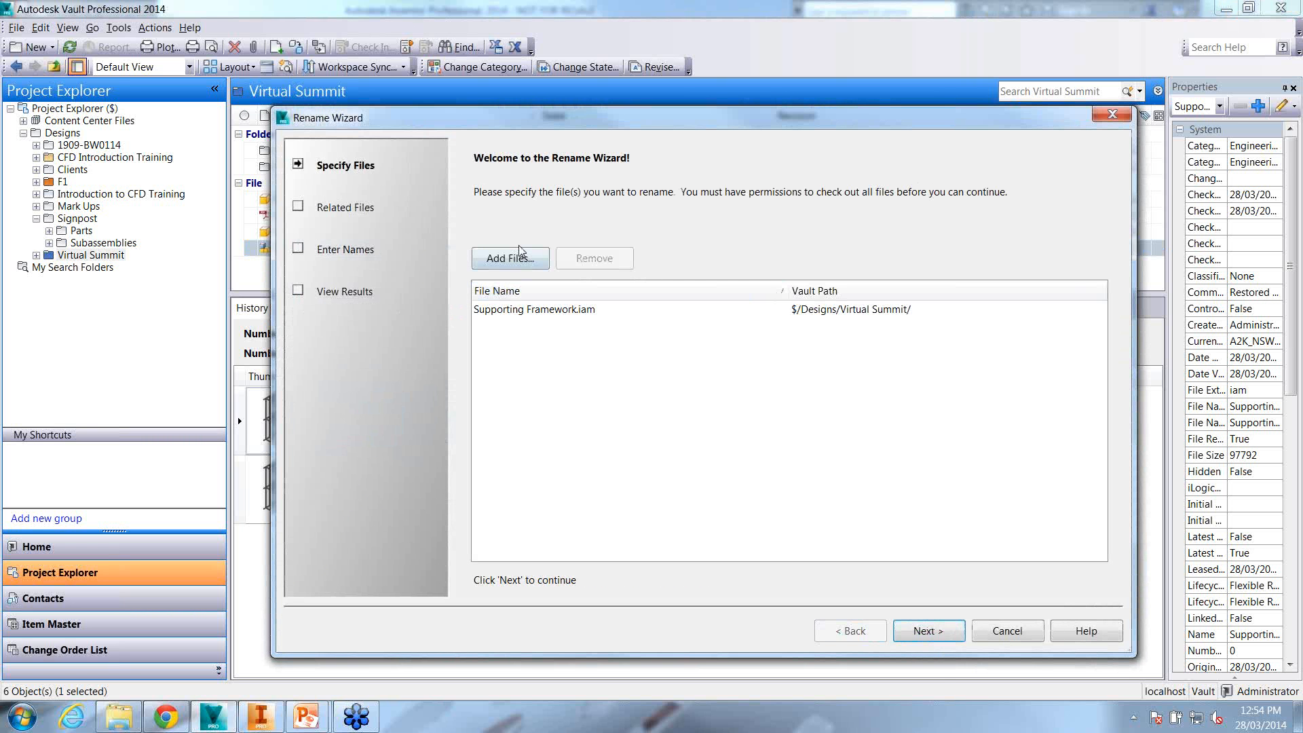
{"action": "left_click", "coordinate": [524, 264]}
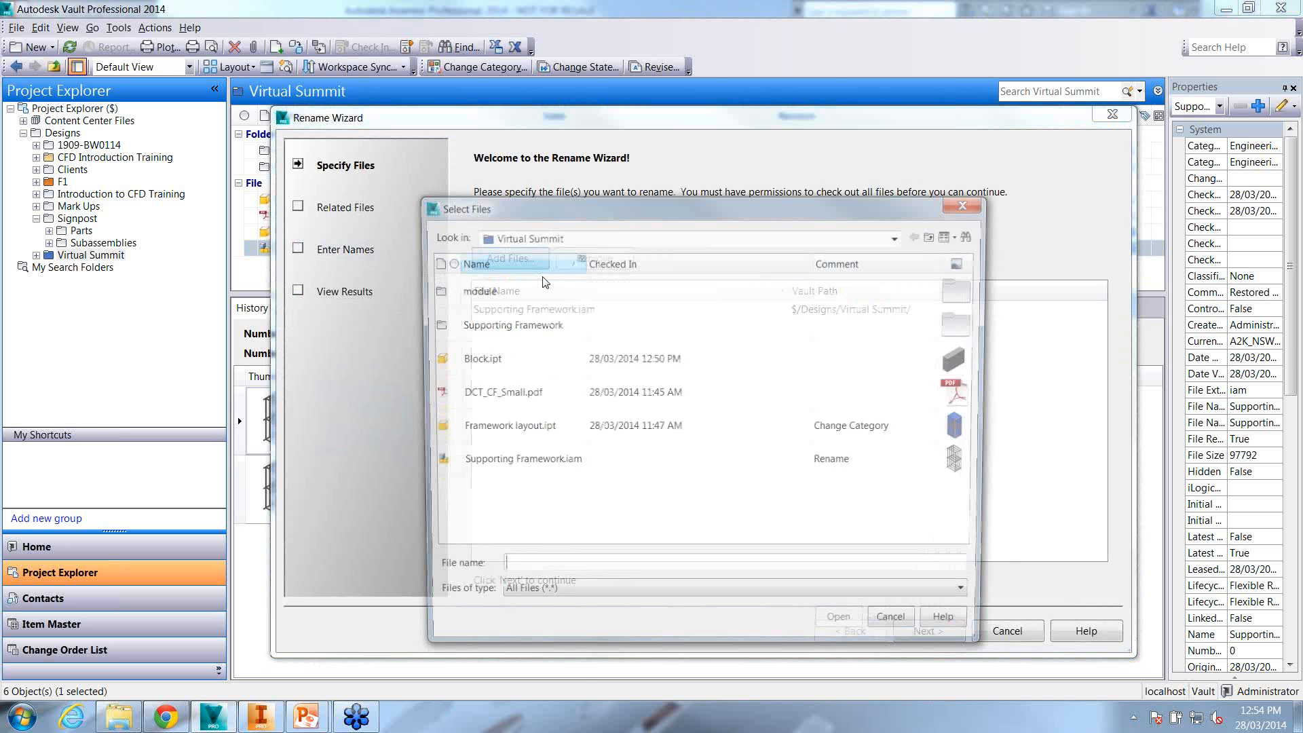
{"action": "left_click", "coordinate": [533, 323]}
{"action": "double_click", "coordinate": [532, 324]}
{"action": "double_click", "coordinate": [519, 302]}
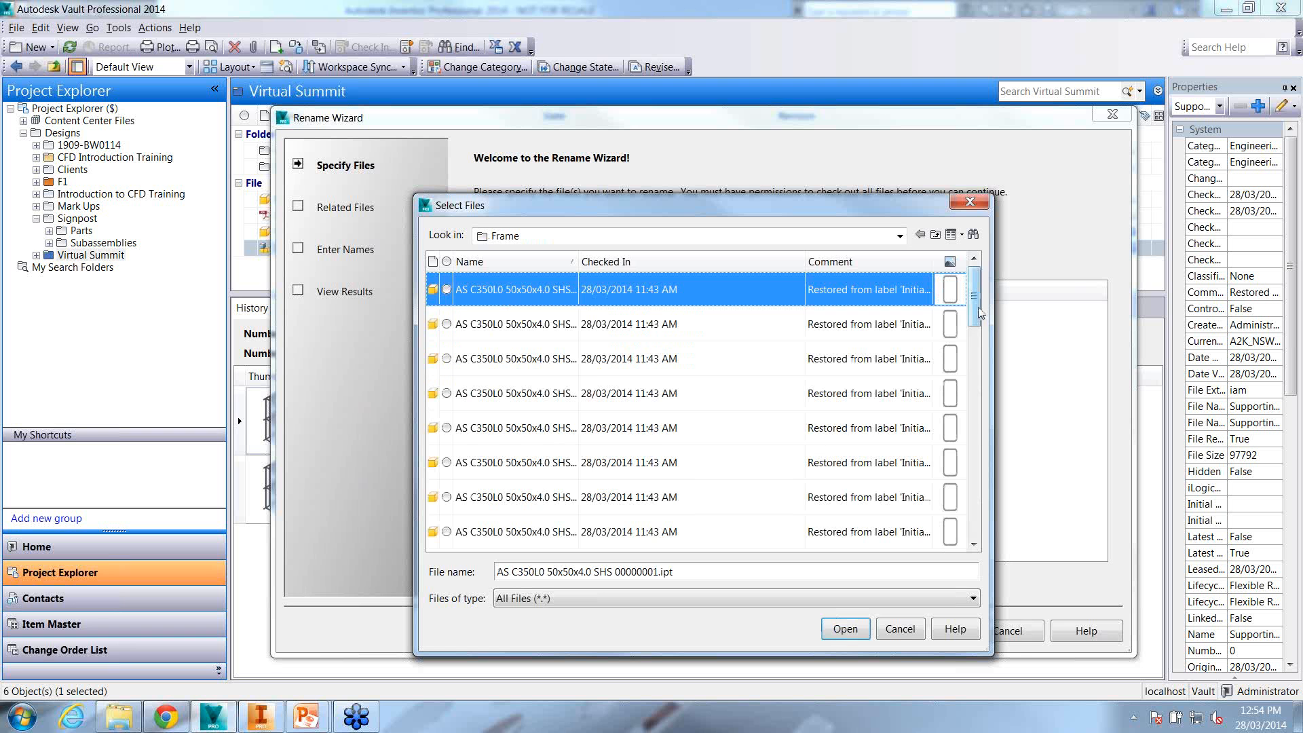
{"action": "left_click_drag", "start_coordinate": [974, 299], "coordinate": [937, 536]}
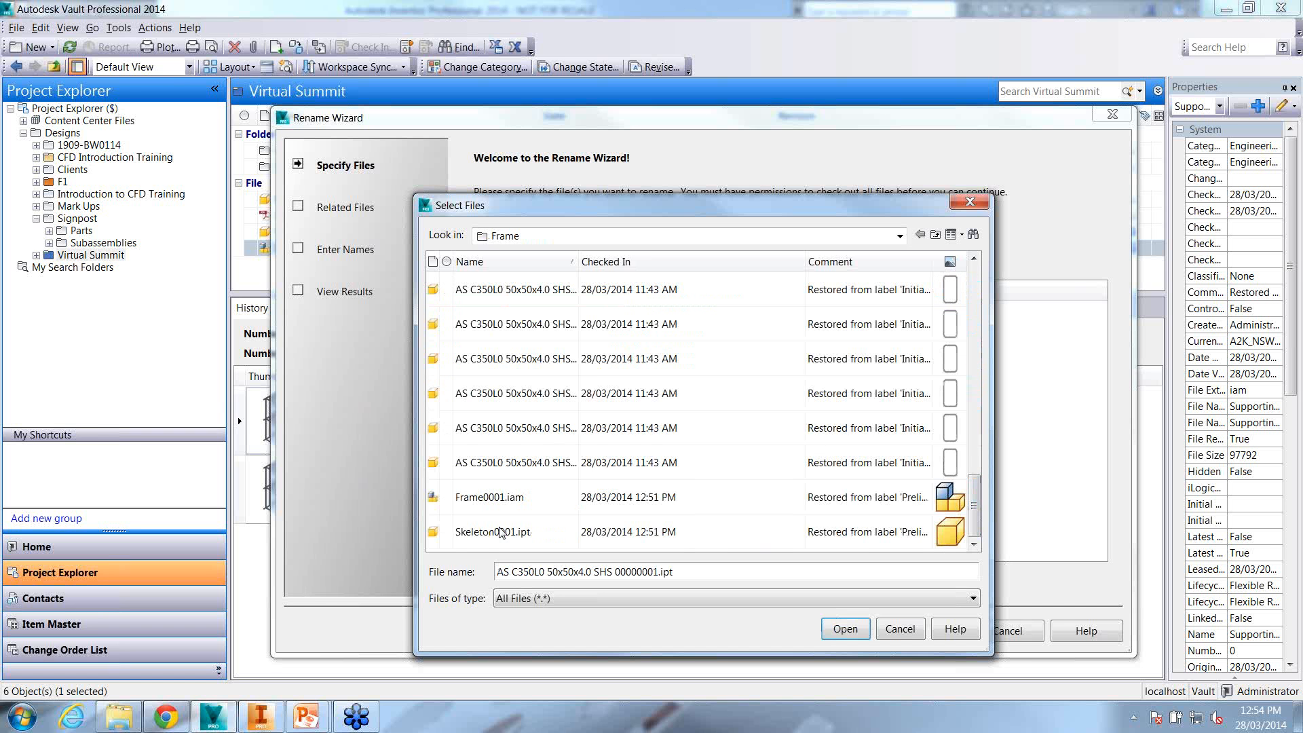
{"action": "left_click", "coordinate": [499, 531], "text": "shift"}
{"action": "left_click", "coordinate": [846, 628]}
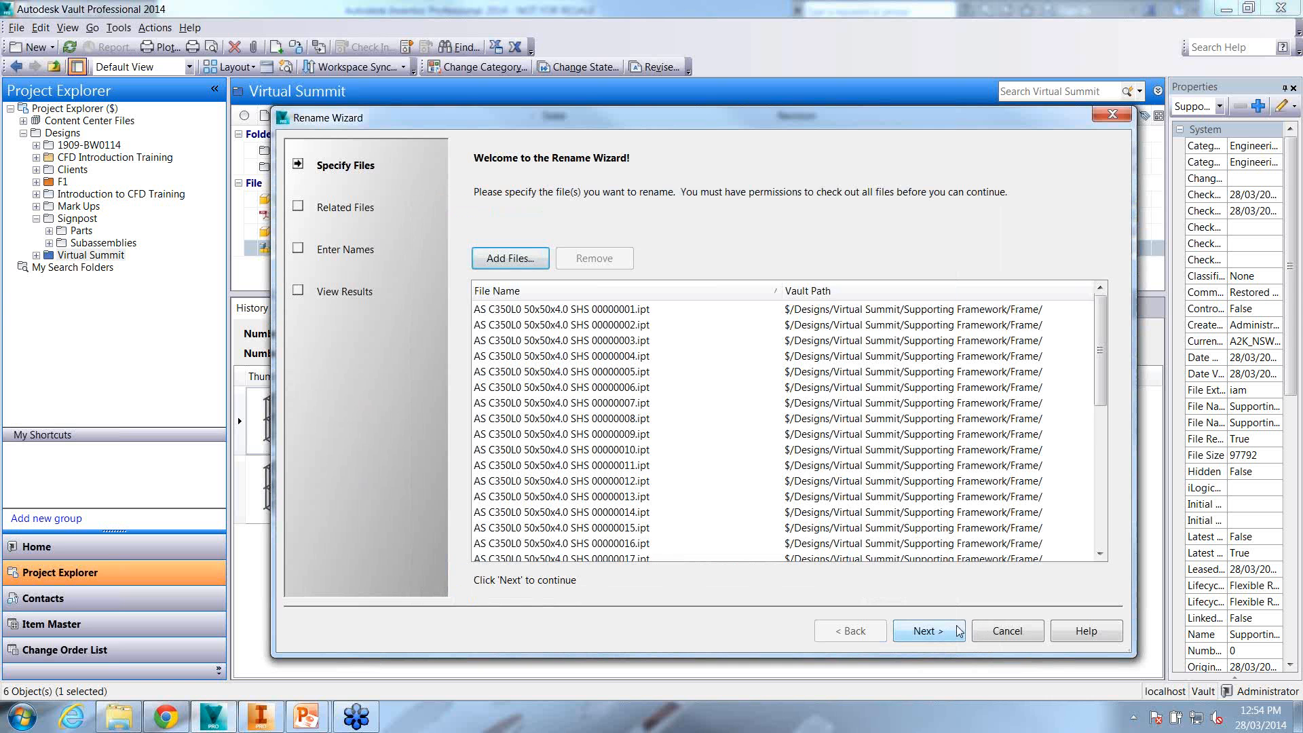
Apply the A2K TECH NUMBERING SCHEME to the new names of all files in the rename list
{"action": "left_click", "coordinate": [959, 631]}
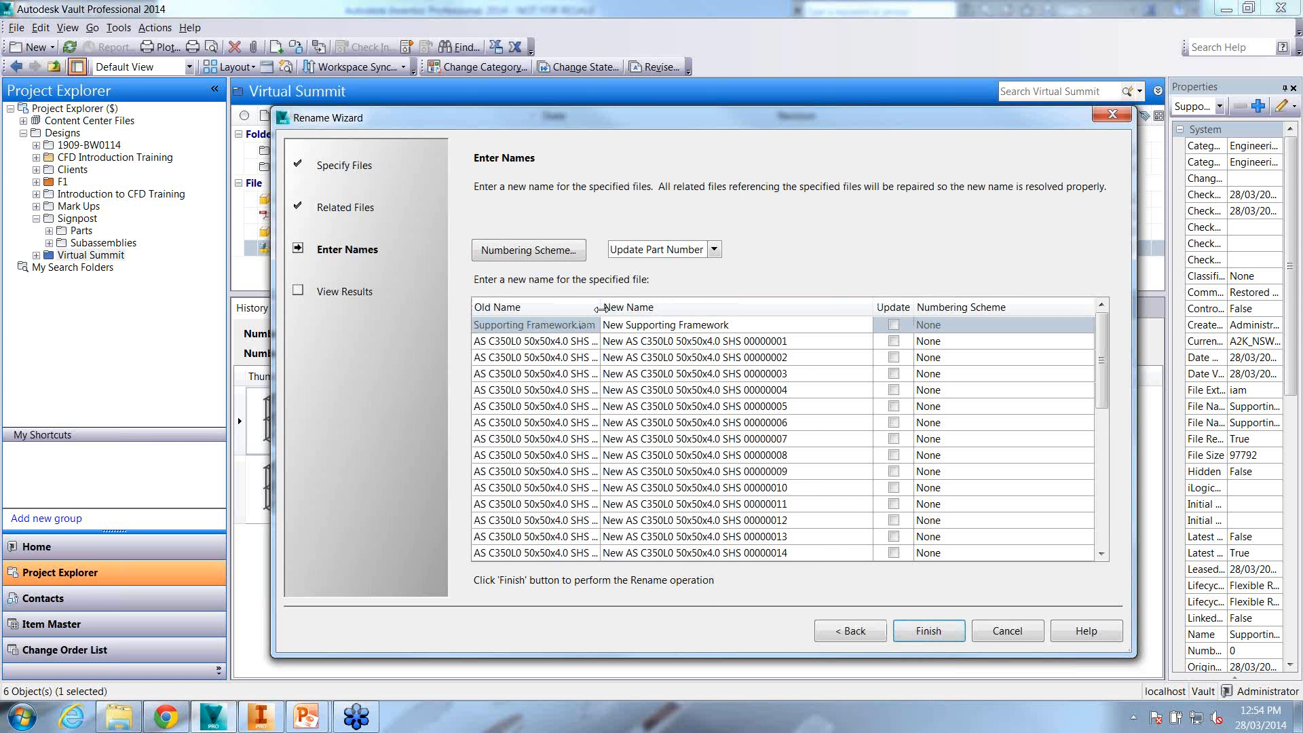
{"action": "left_click", "coordinate": [585, 324]}
{"action": "left_click_drag", "start_coordinate": [652, 308], "coordinate": [702, 308]}
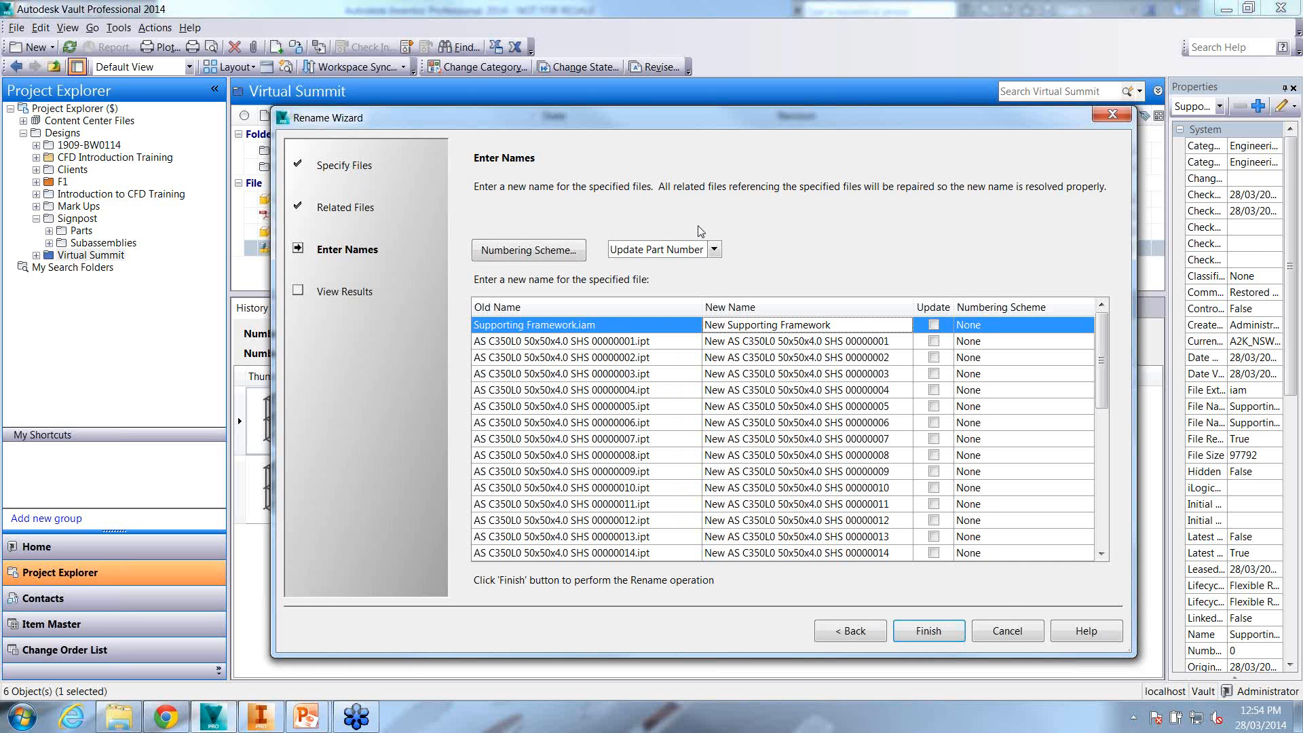
{"action": "left_click", "coordinate": [714, 250]}
{"action": "left_click", "coordinate": [713, 249]}
{"action": "left_click", "coordinate": [561, 251]}
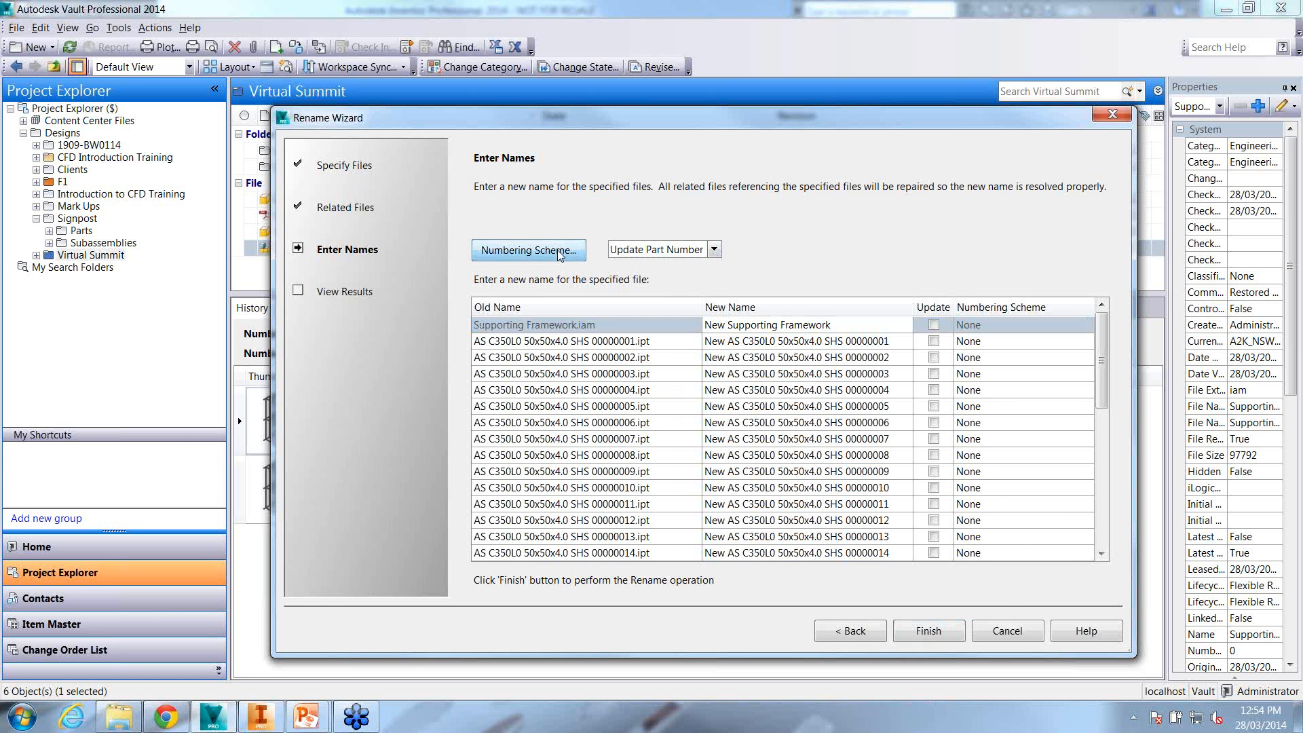
{"action": "left_click", "coordinate": [732, 347]}
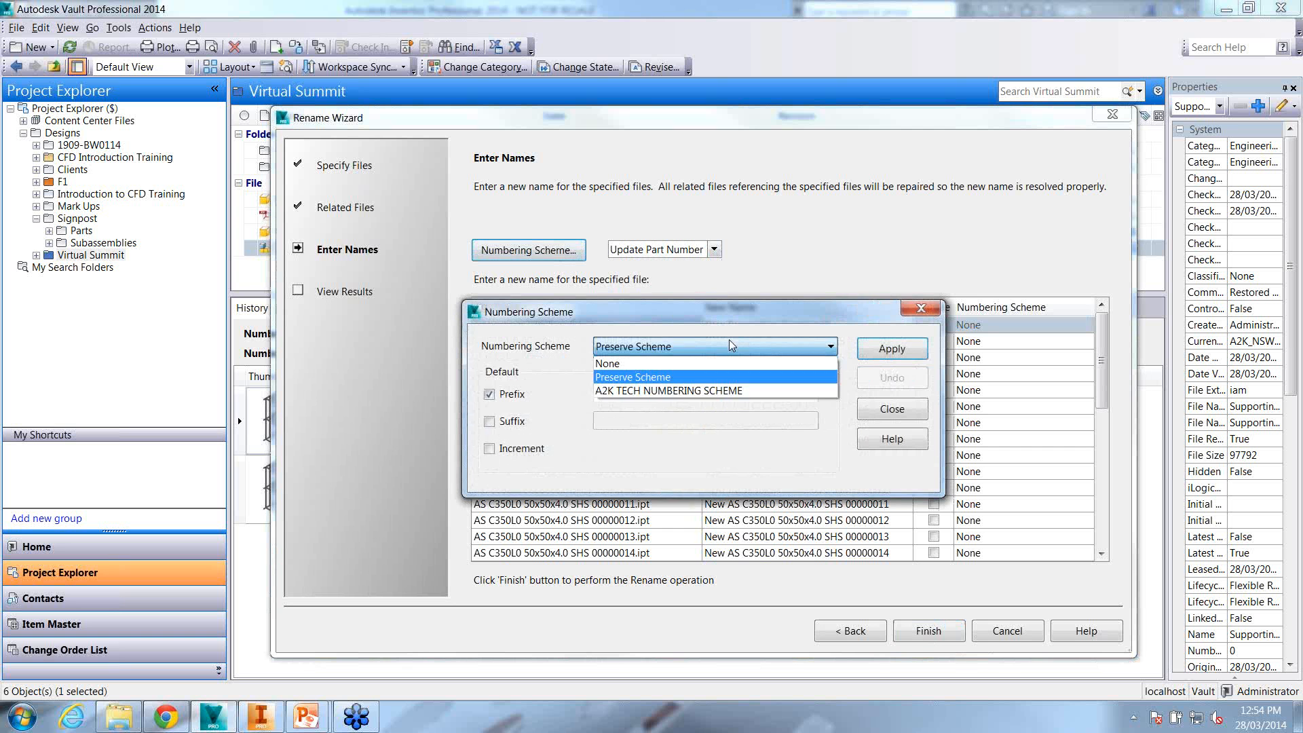
{"action": "left_click", "coordinate": [709, 393]}
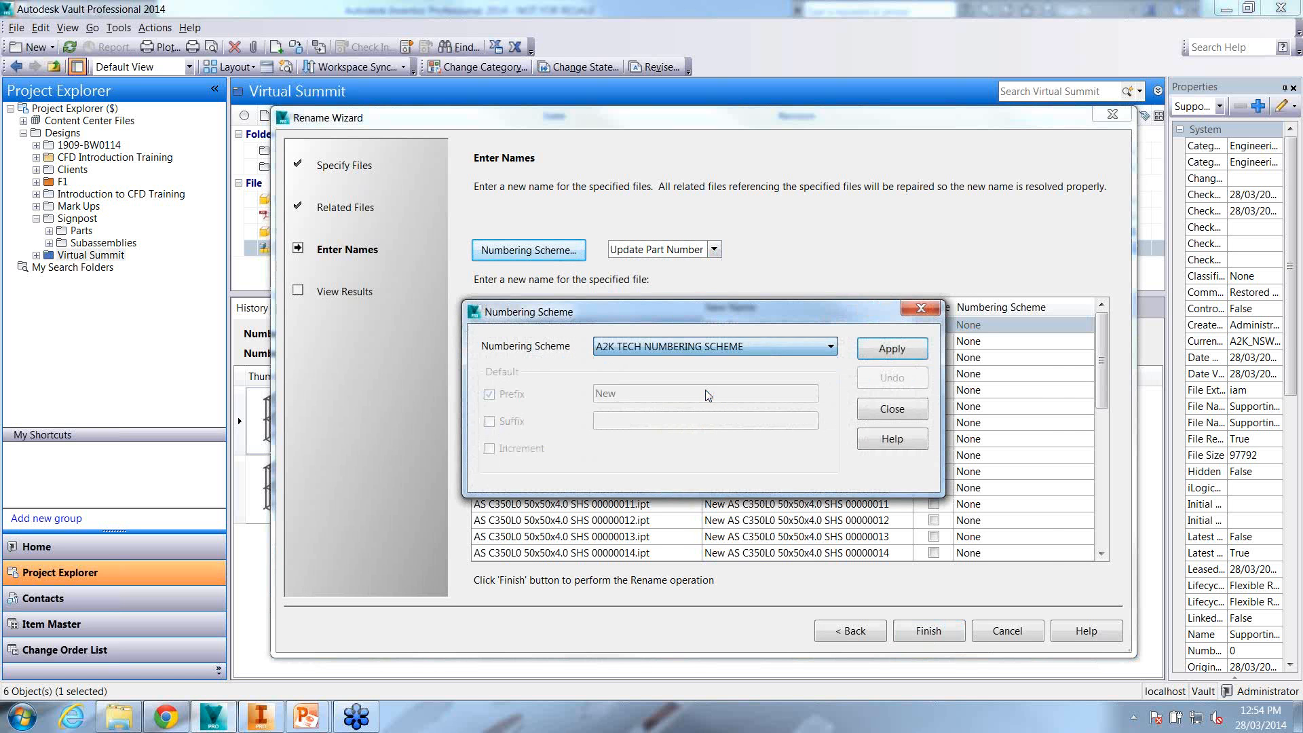
{"action": "left_click", "coordinate": [905, 349]}
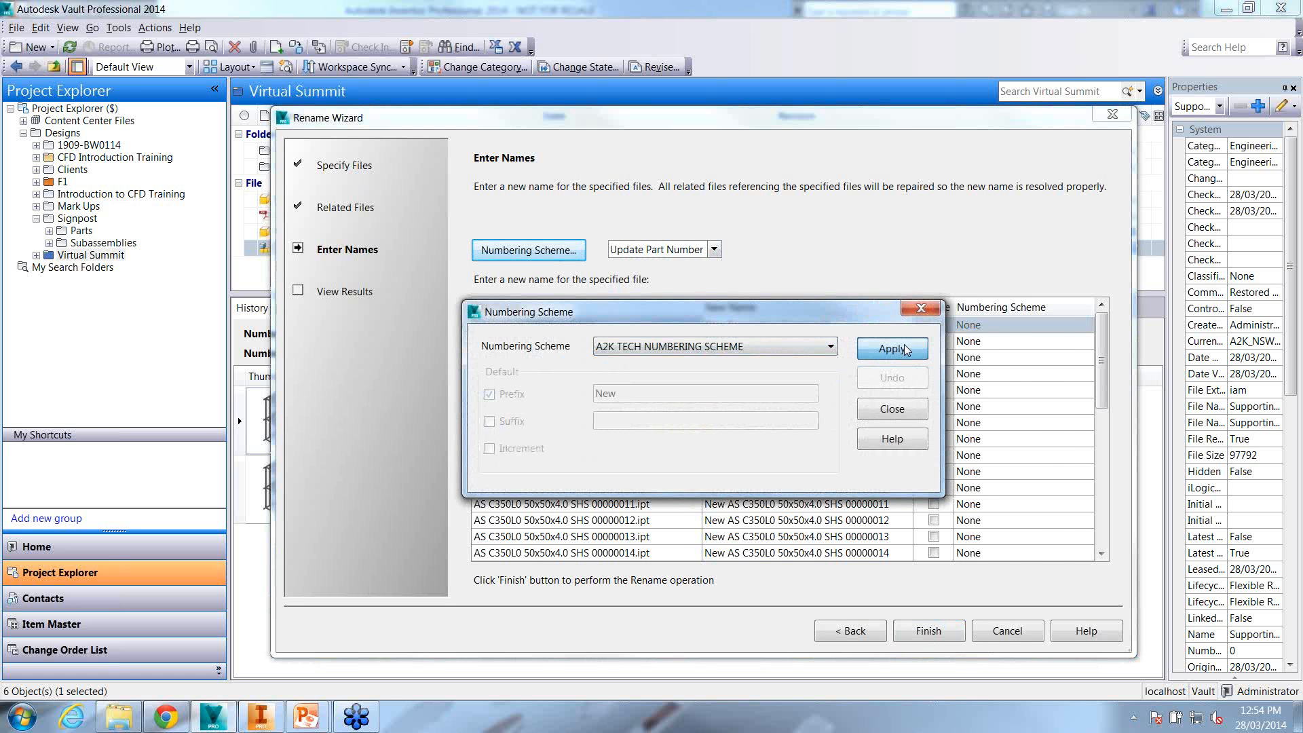
{"action": "left_click", "coordinate": [899, 409]}
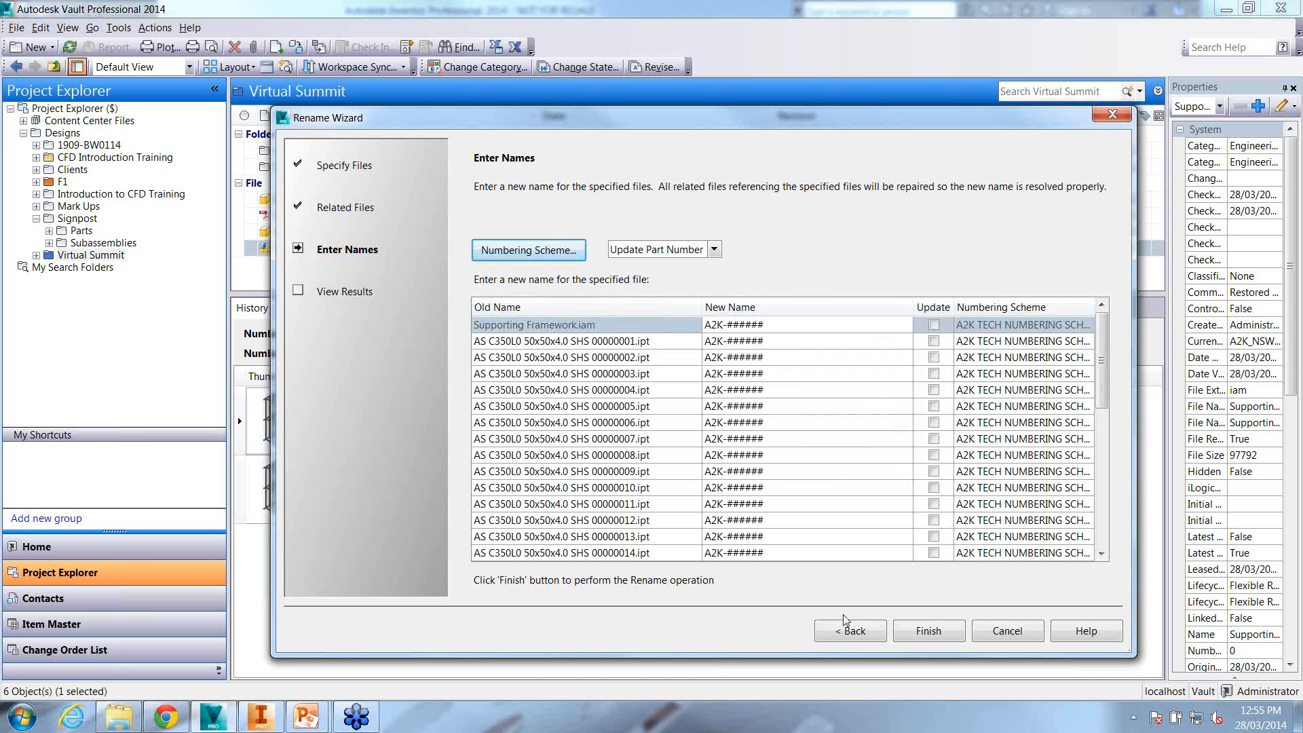
Run the rename operation and show the version history of the renamed assembly in the Virtual Summit folder
{"action": "left_click", "coordinate": [923, 631]}
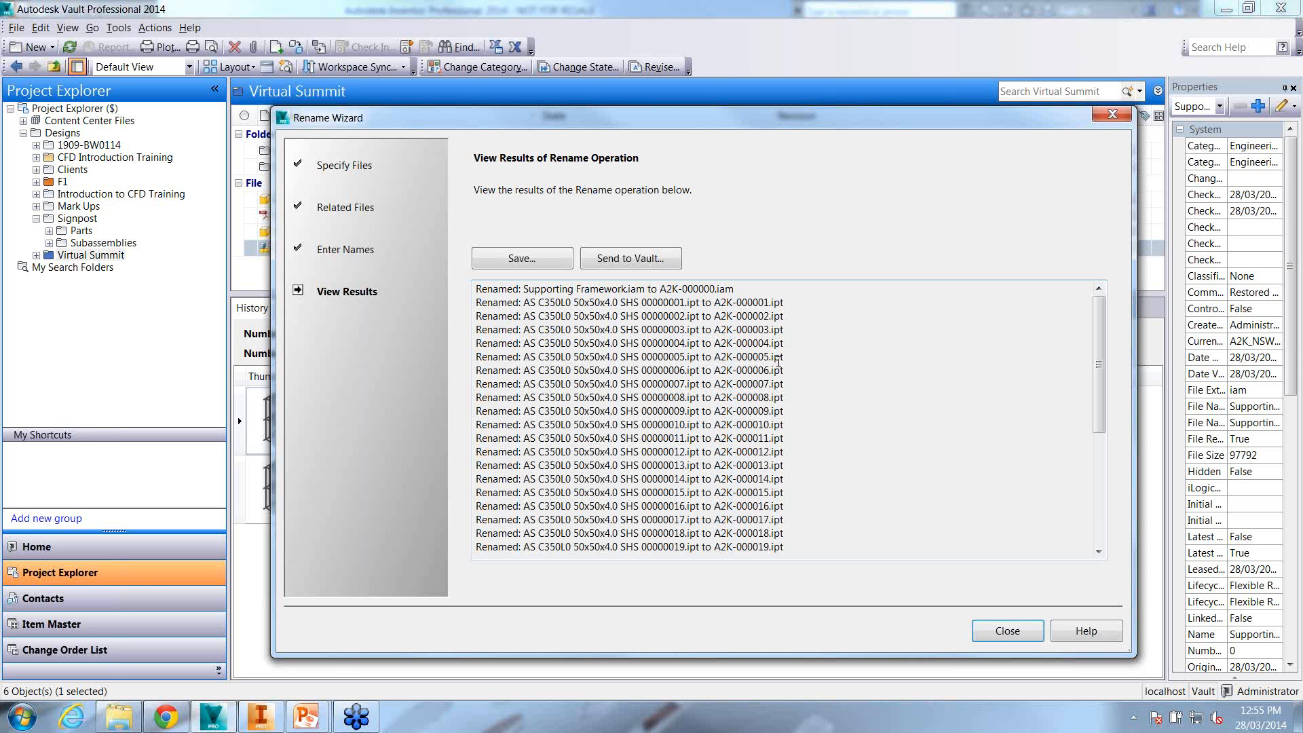
{"action": "left_click", "coordinate": [1008, 630]}
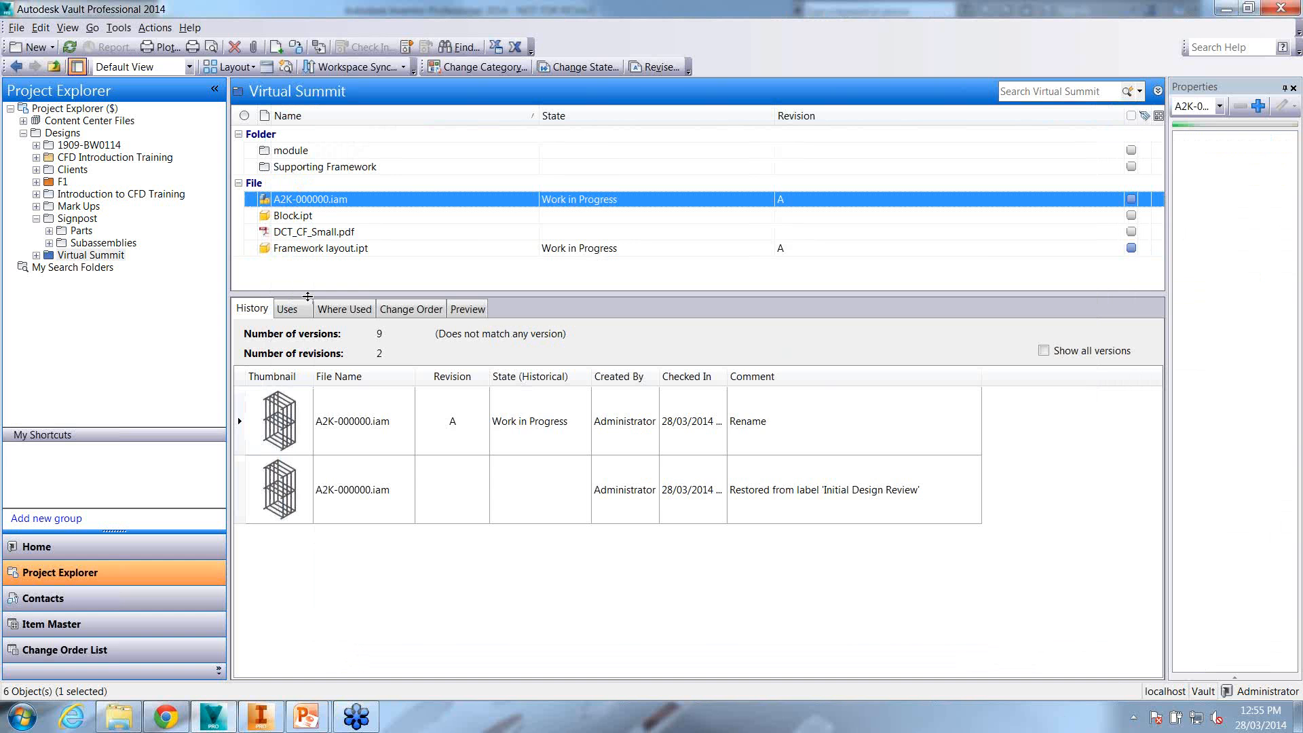
{"action": "left_click", "coordinate": [372, 215]}
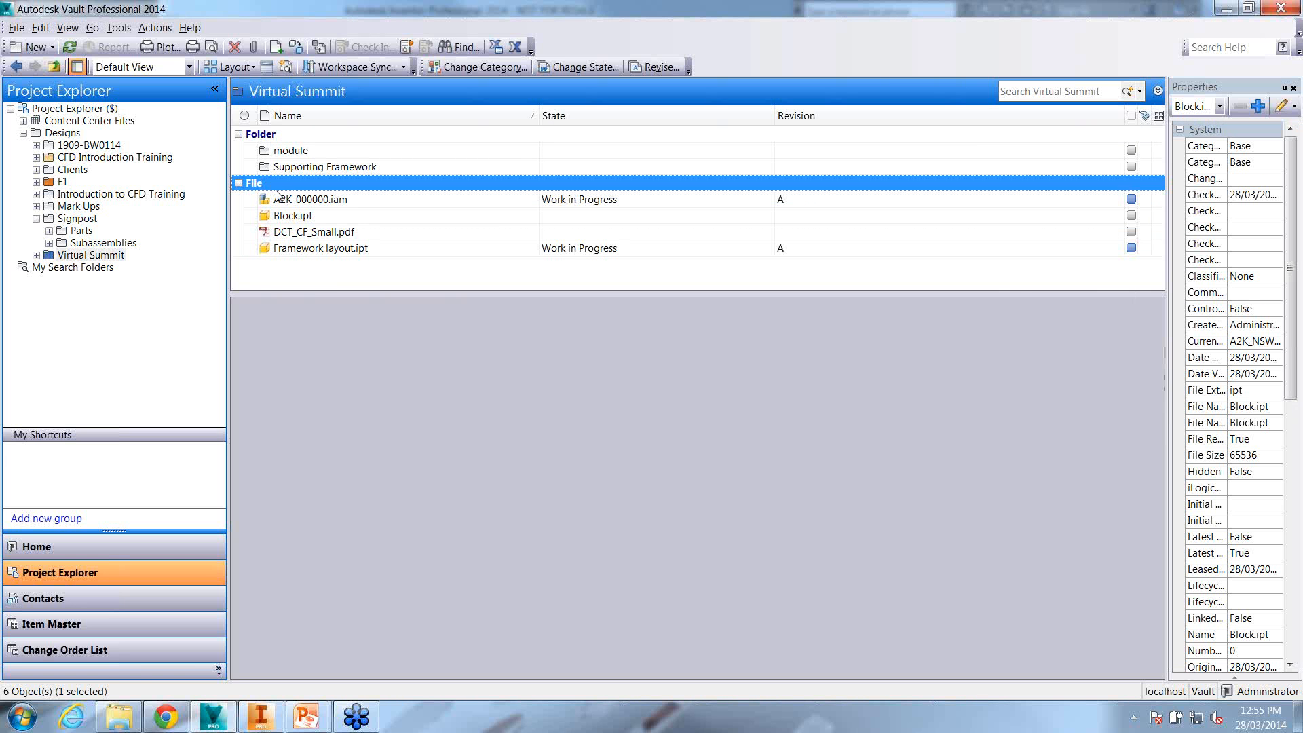
{"action": "left_click", "coordinate": [277, 200]}
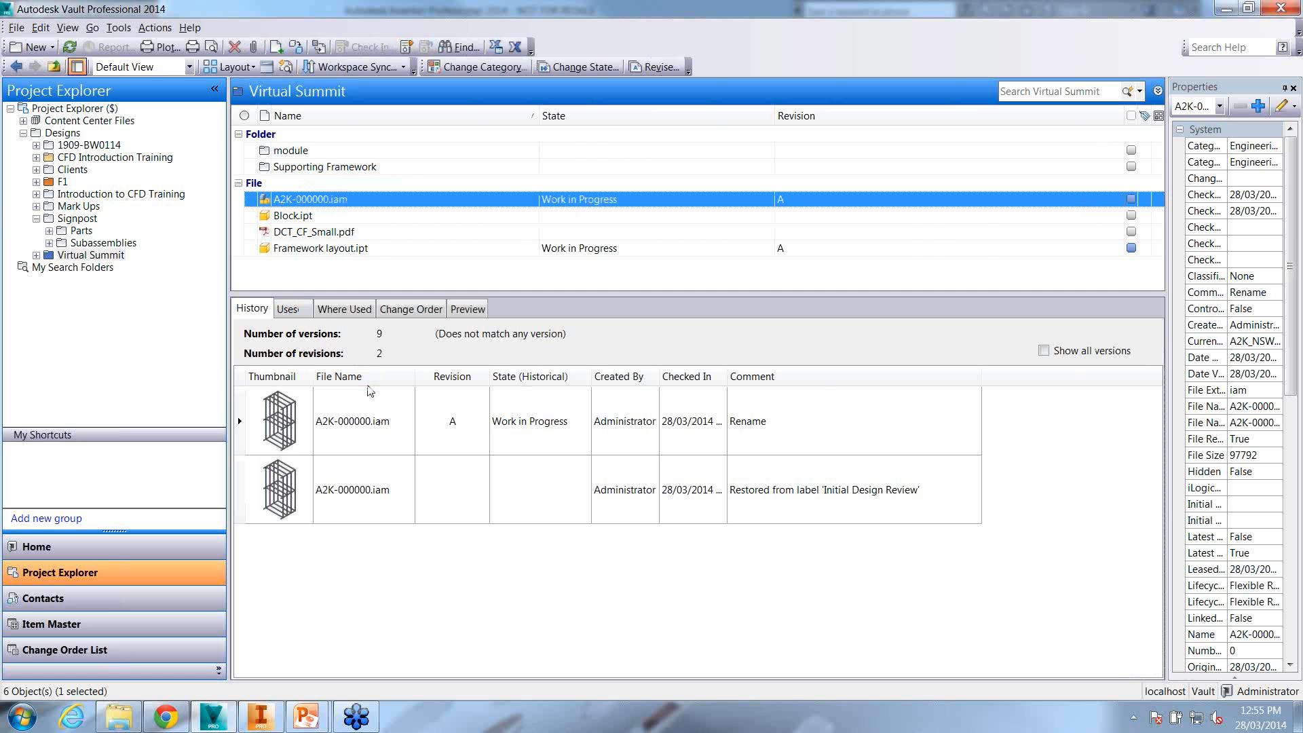
Examine the version history of SignPost.iam in the Signpost folder, comparing its revisions, comments and full check-in dates
{"action": "left_click", "coordinate": [74, 218]}
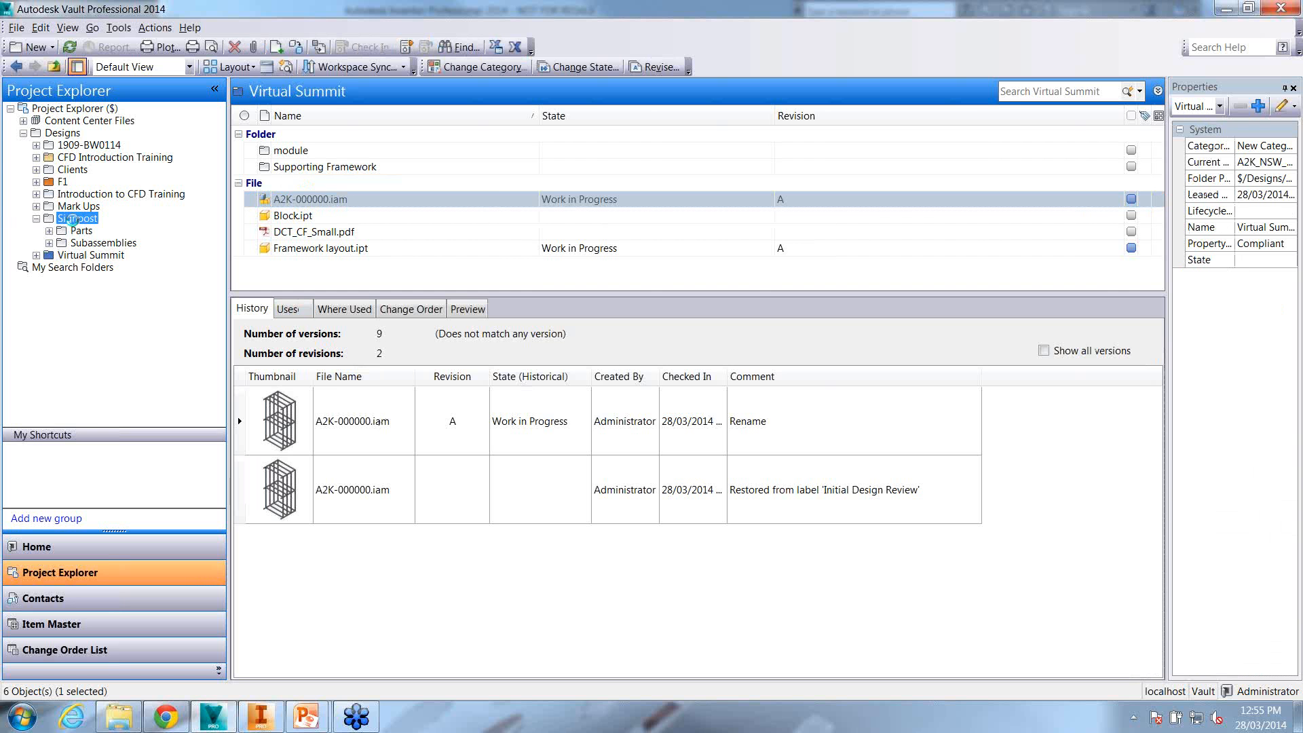
{"action": "left_click", "coordinate": [302, 199]}
{"action": "left_click", "coordinate": [547, 485]}
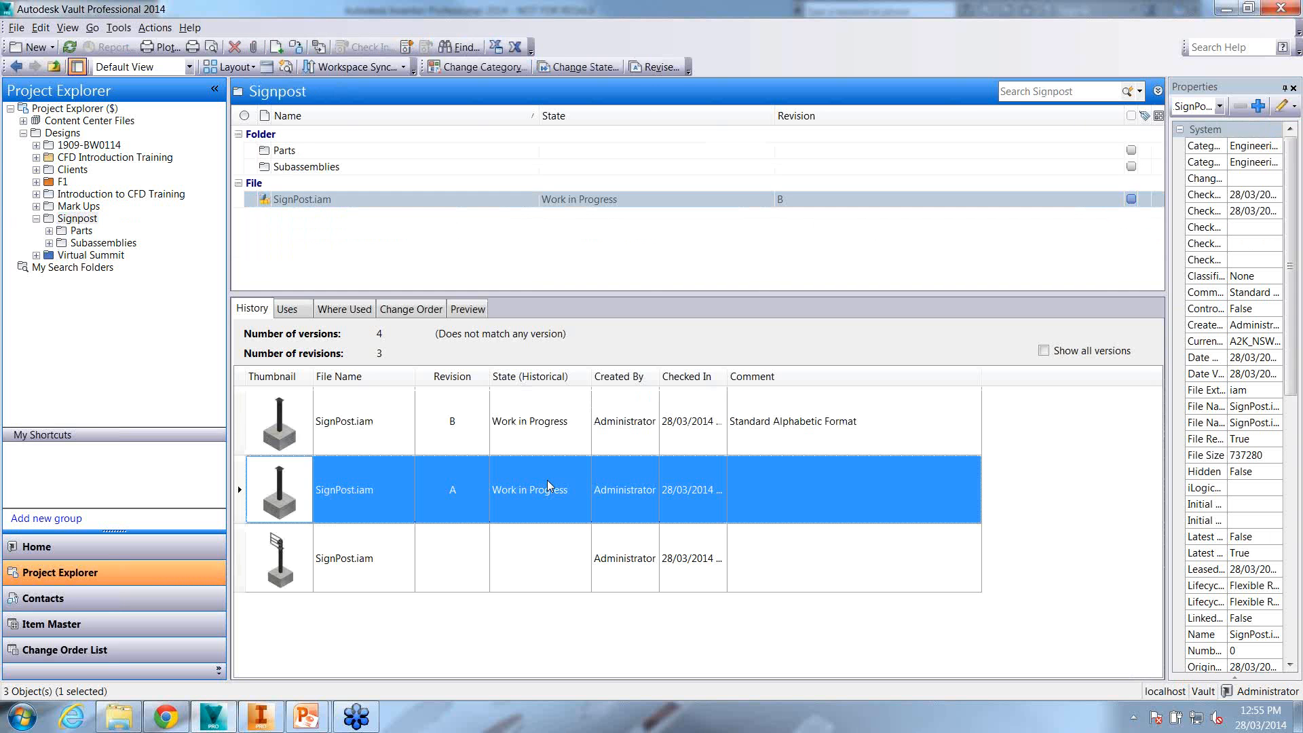
{"action": "left_click", "coordinate": [801, 437]}
{"action": "left_click", "coordinate": [788, 487]}
{"action": "left_click", "coordinate": [763, 440]}
{"action": "left_click", "coordinate": [769, 480]}
{"action": "left_click", "coordinate": [528, 555]}
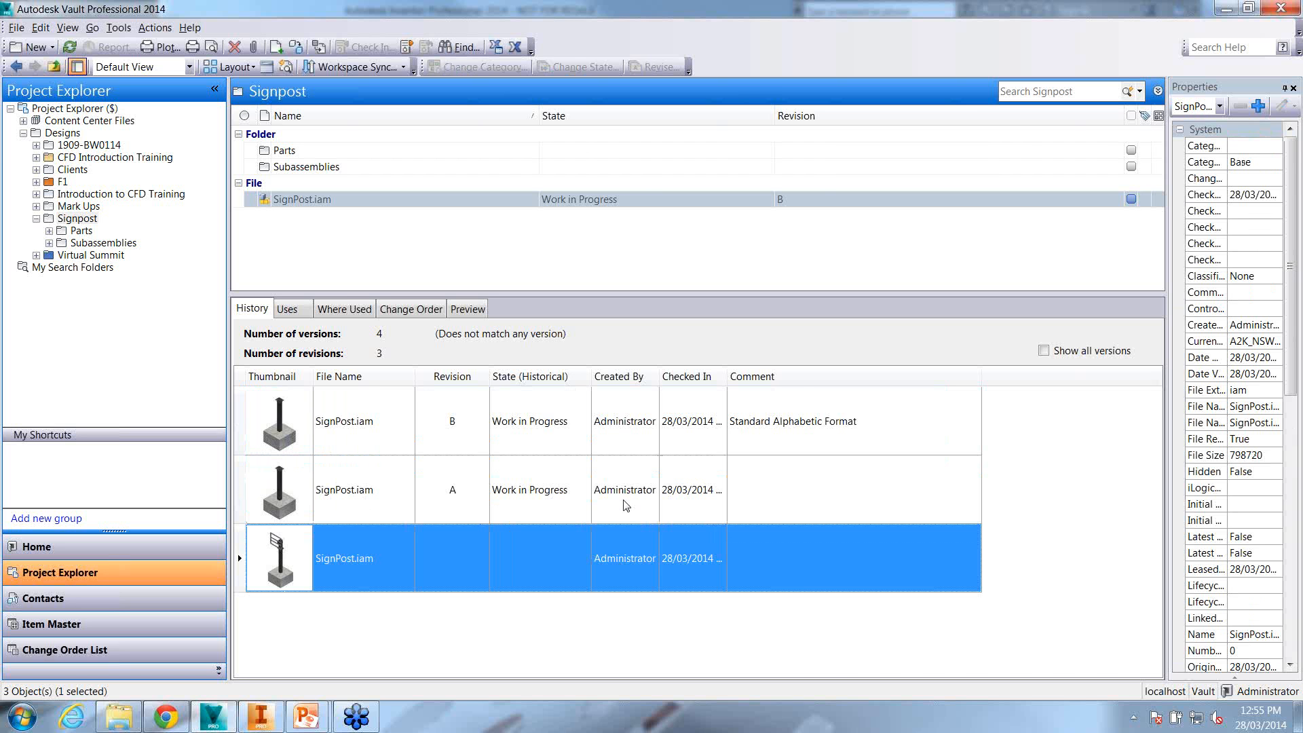
{"action": "left_click_drag", "start_coordinate": [727, 376], "coordinate": [803, 378]}
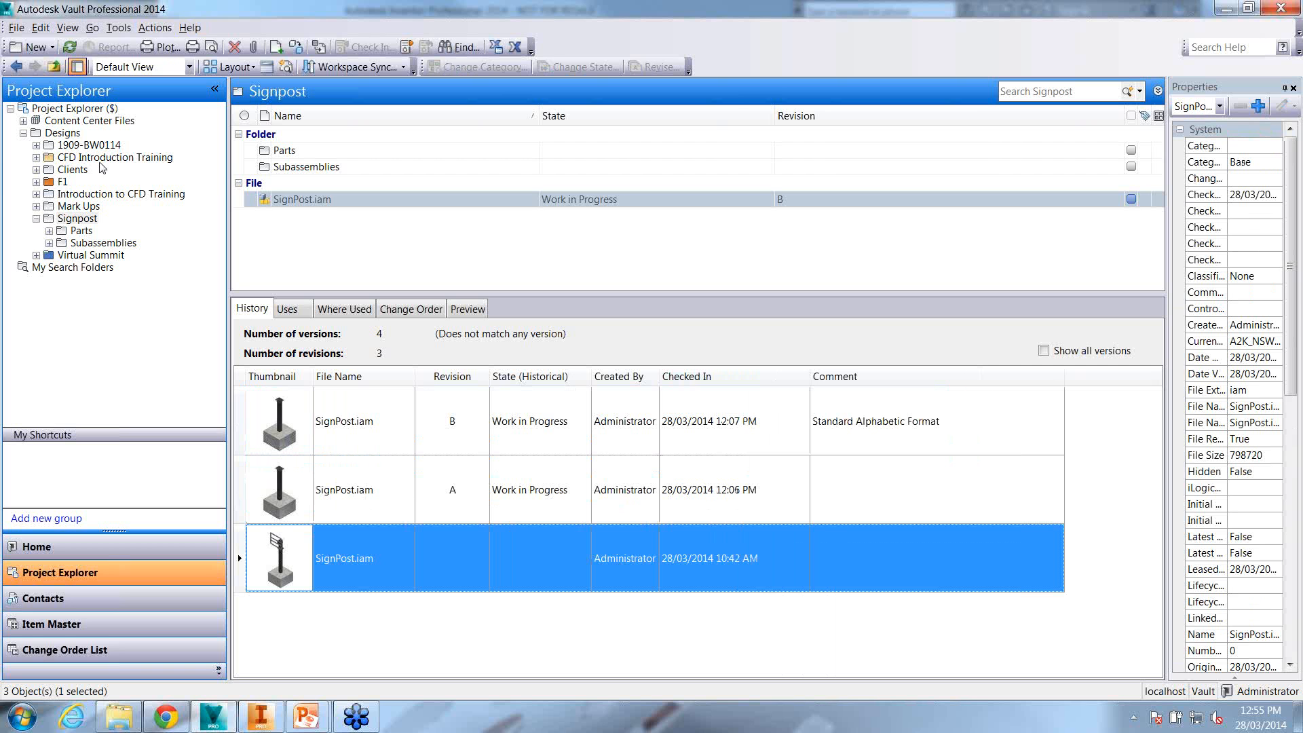
Start a new label with the vault folder $/Designs/Signpost as its target location
{"action": "left_click", "coordinate": [125, 29]}
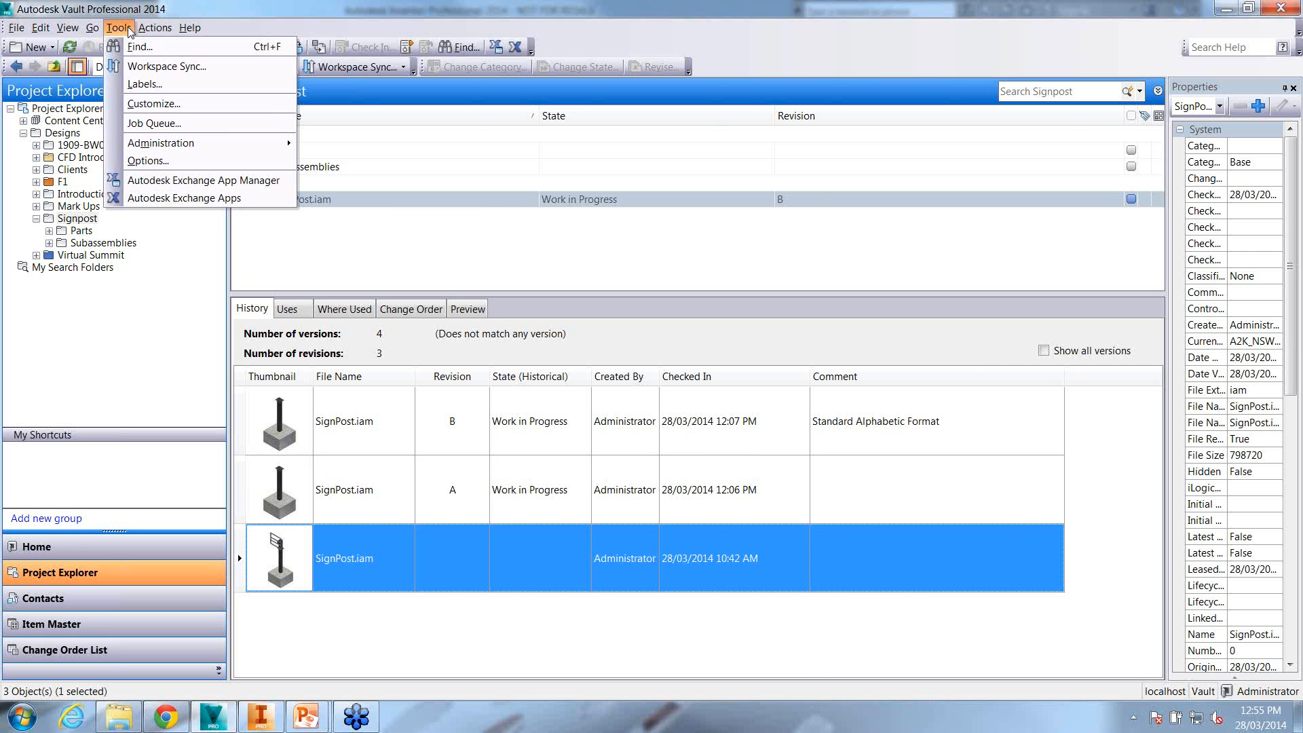
{"action": "left_click", "coordinate": [202, 84]}
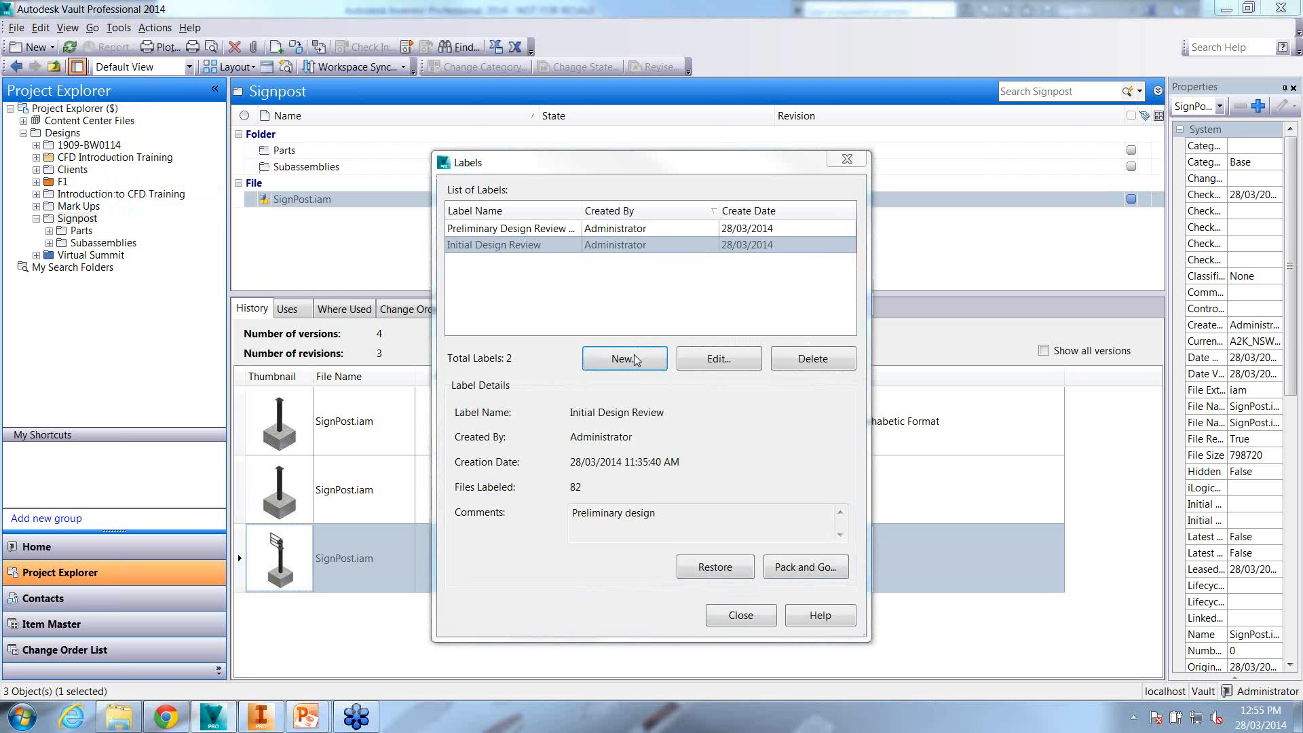
{"action": "left_click", "coordinate": [625, 358]}
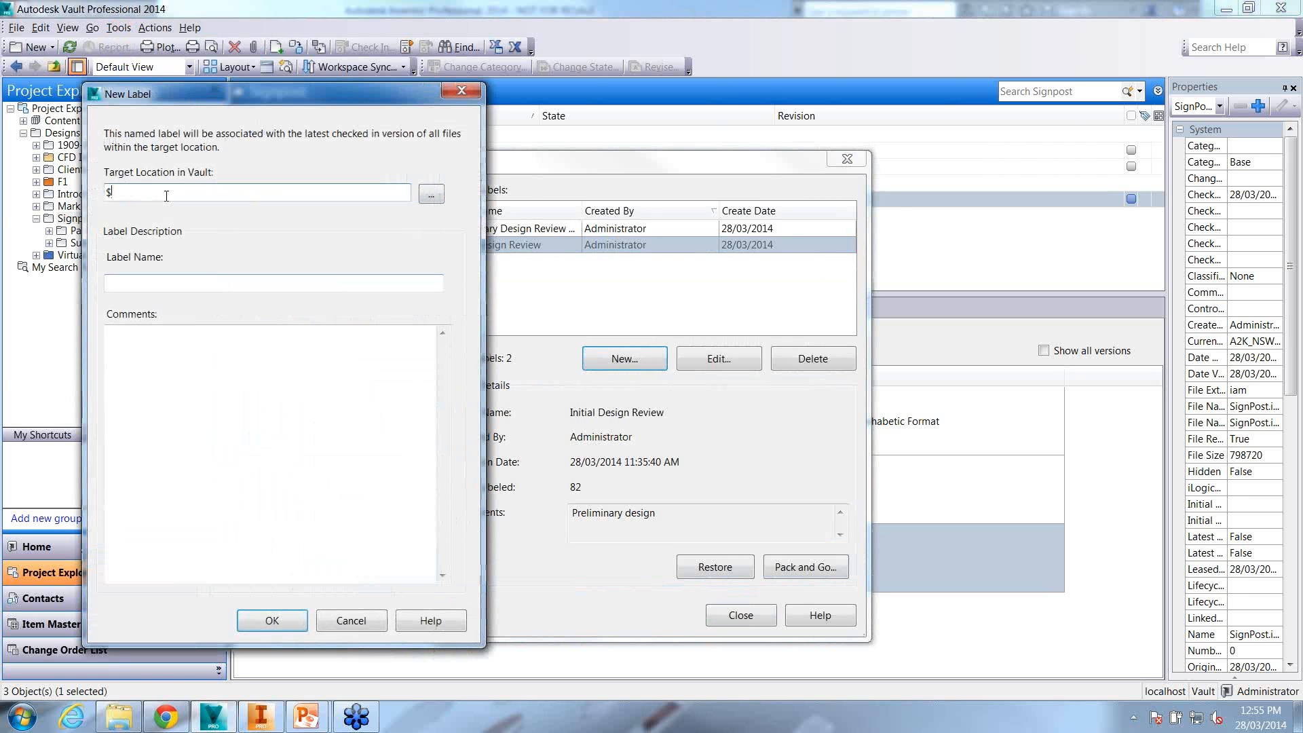
{"action": "left_click", "coordinate": [431, 194]}
{"action": "left_click", "coordinate": [538, 372]}
{"action": "left_click", "coordinate": [592, 457]}
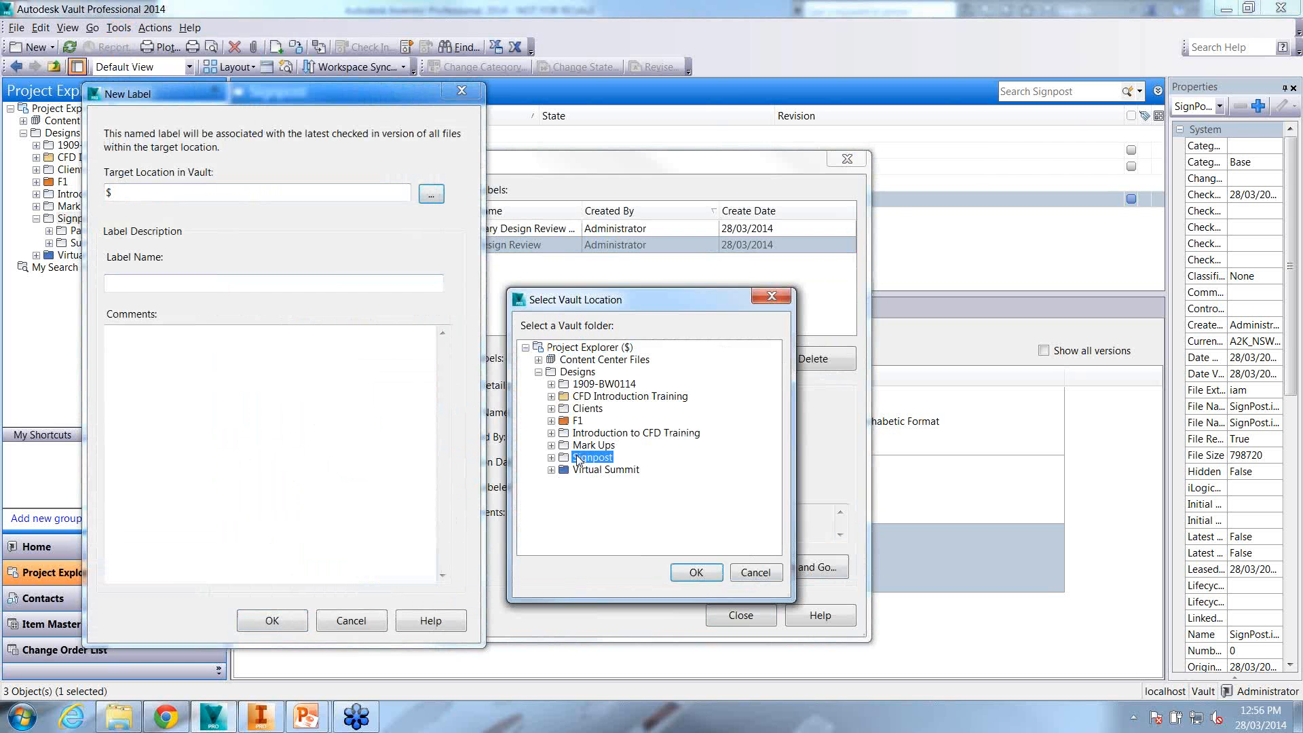
{"action": "left_click", "coordinate": [696, 572]}
Name the label TEST REVIEW, create it and close the list of labels
{"action": "left_click", "coordinate": [180, 283]}
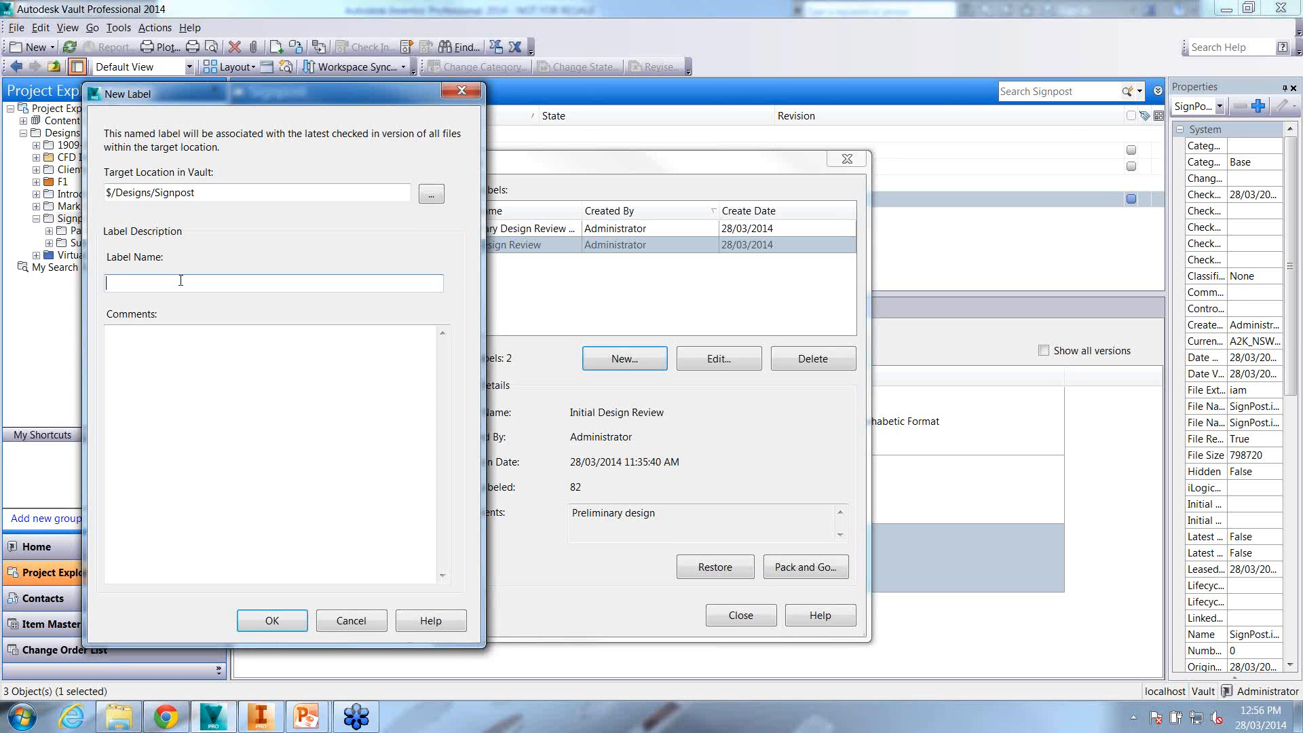
{"action": "type", "text": "TEST"}
{"action": "key", "text": "BackSpace"}
{"action": "key", "text": "BackSpace"}
{"action": "key", "text": "BackSpace"}
{"action": "key", "text": "BackSpace"}
{"action": "type", "text": "TEST REVIEW"}
{"action": "left_click", "coordinate": [258, 619]}
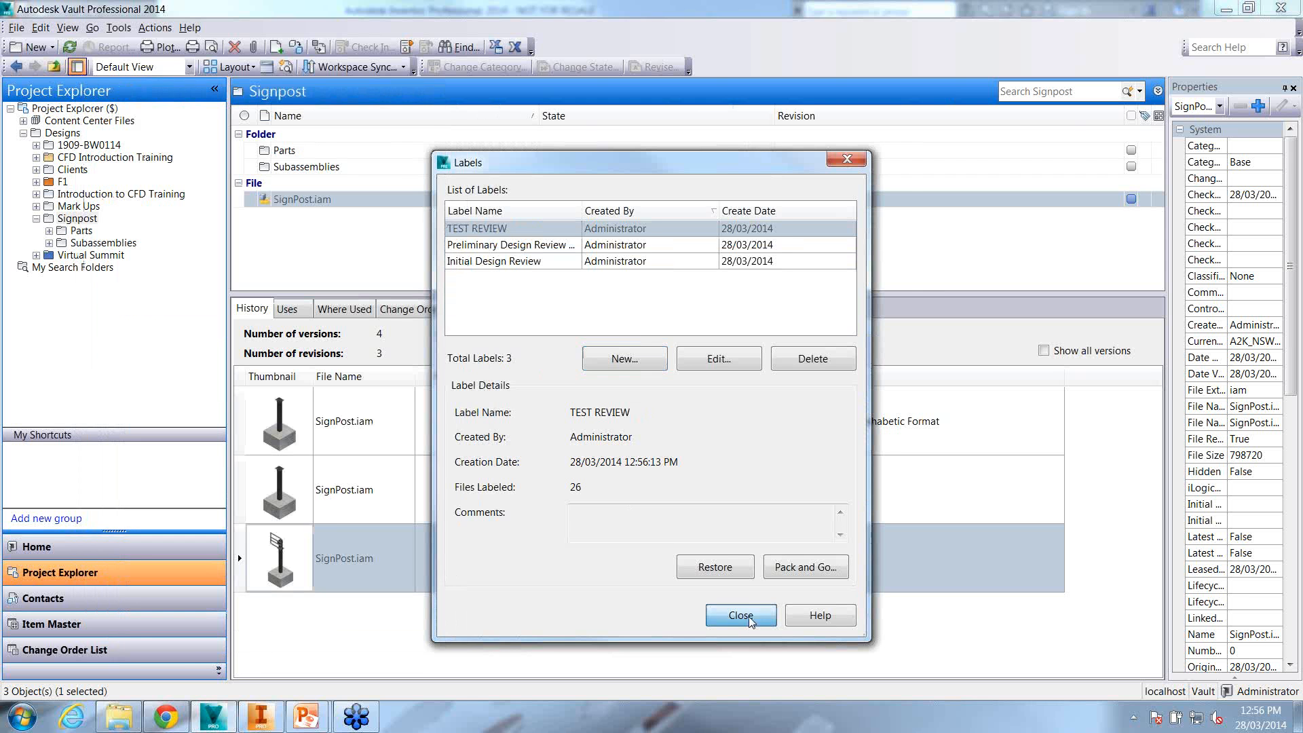
{"action": "left_click", "coordinate": [749, 619]}
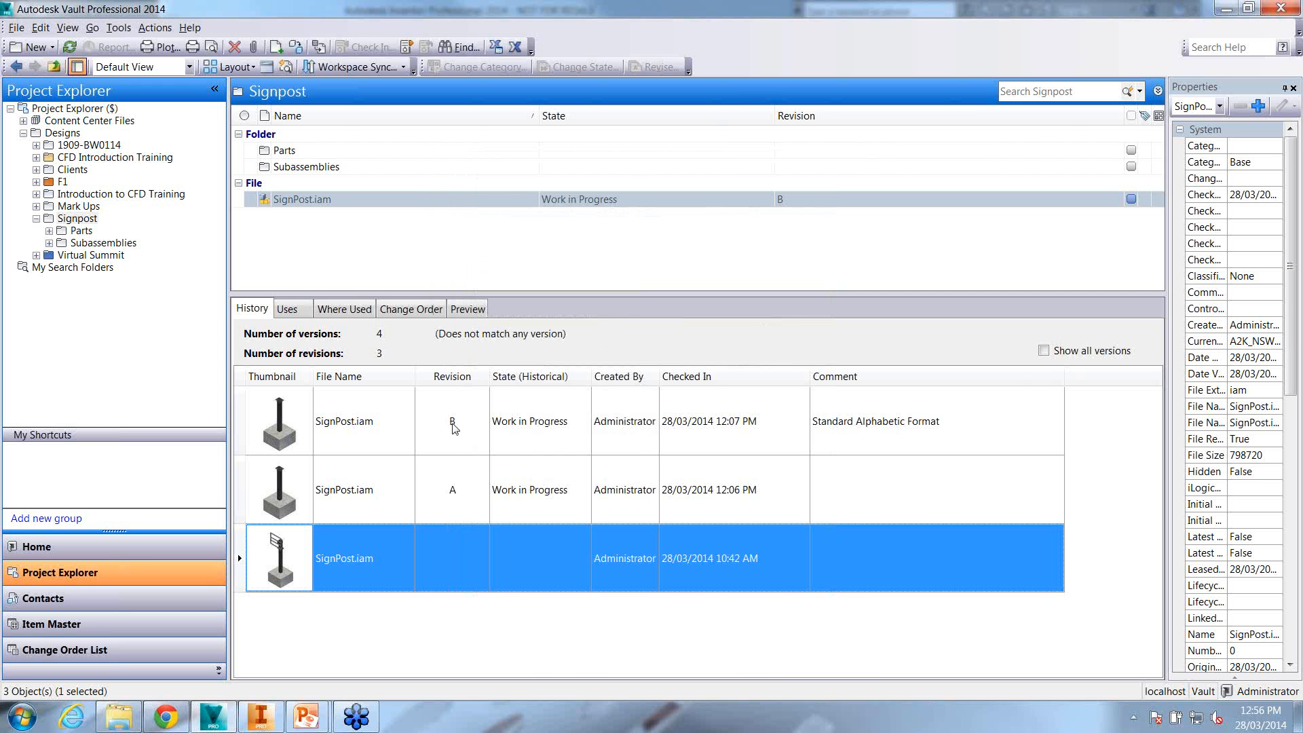
Review the list of labels and compare revisions A and B of SignPost.iam in its version history
{"action": "left_click", "coordinate": [452, 422]}
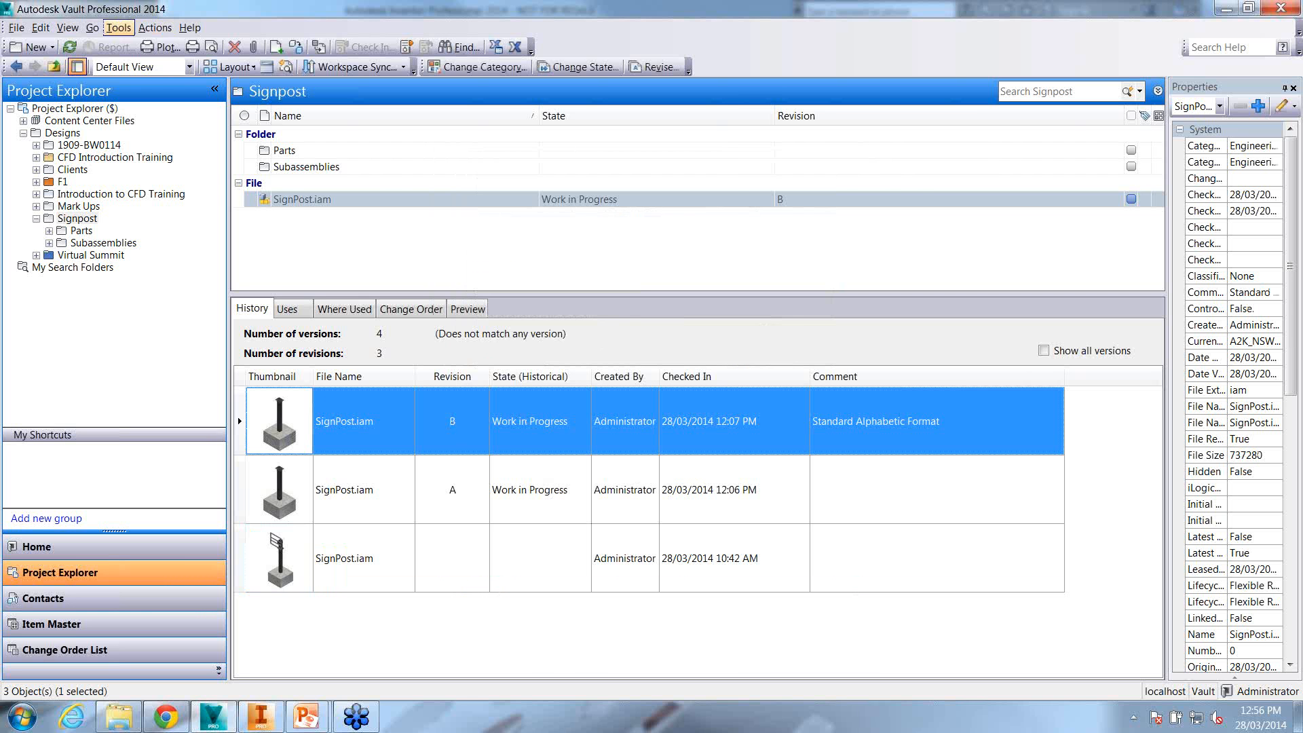
{"action": "left_click", "coordinate": [118, 28]}
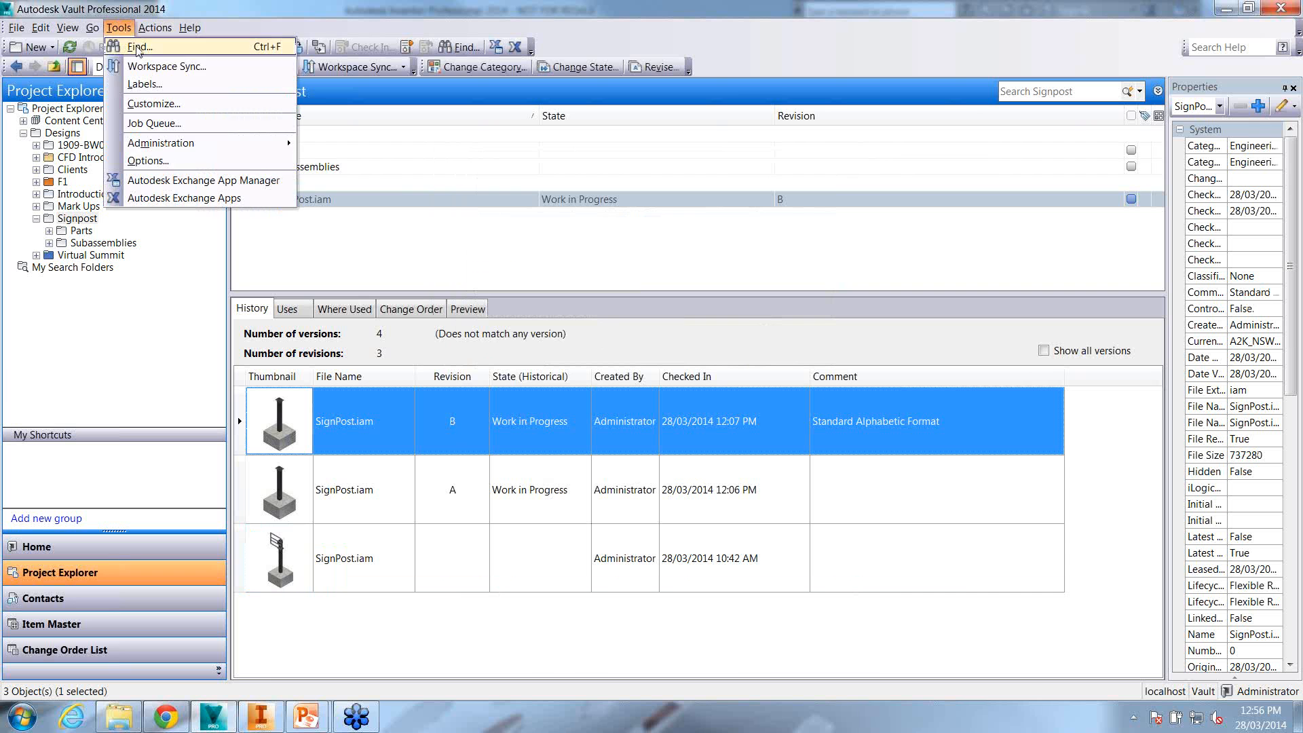
{"action": "left_click", "coordinate": [180, 124]}
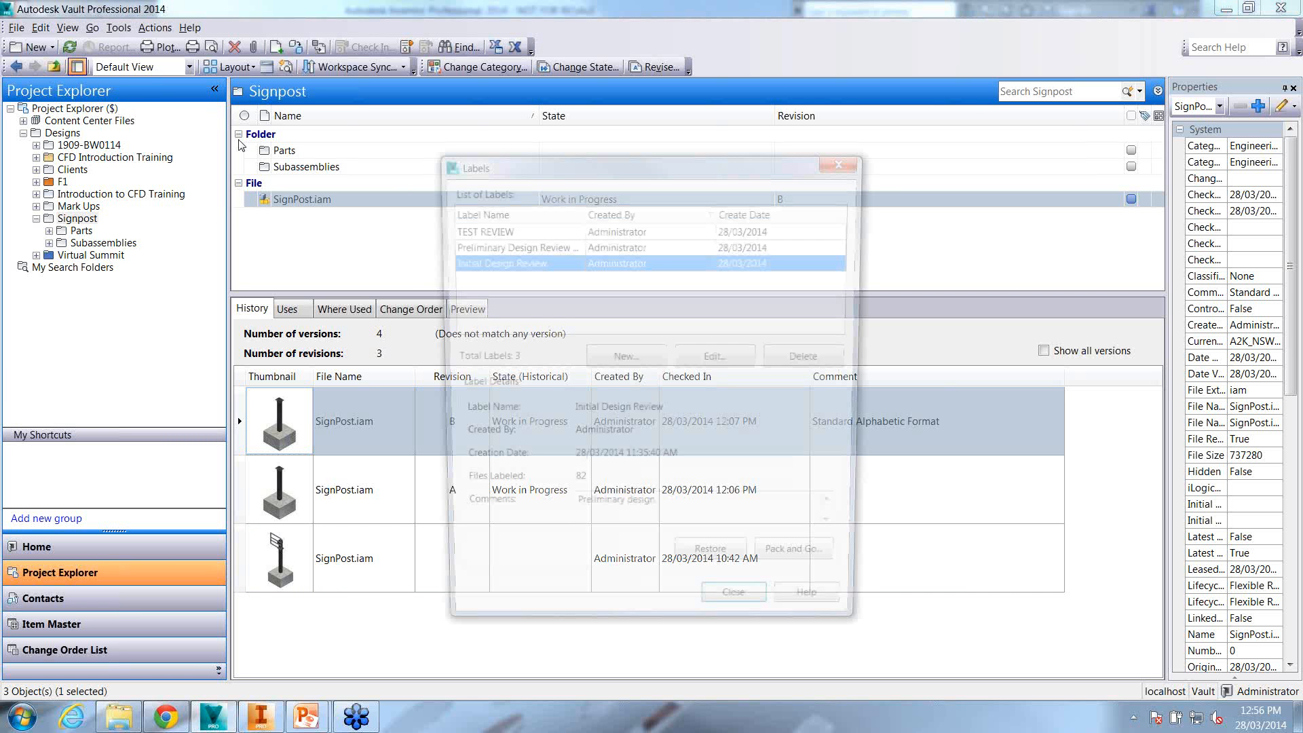
{"action": "left_click", "coordinate": [842, 161]}
{"action": "left_click", "coordinate": [389, 496]}
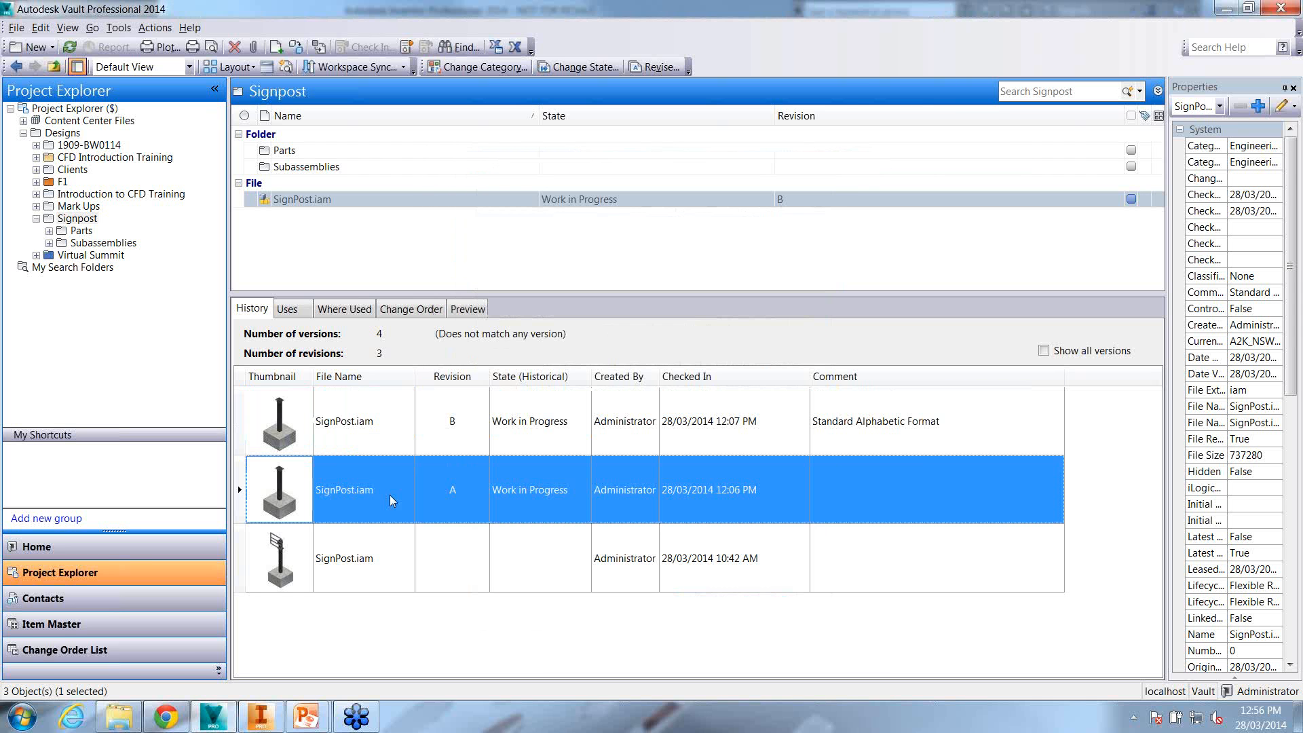
{"action": "left_click", "coordinate": [738, 439]}
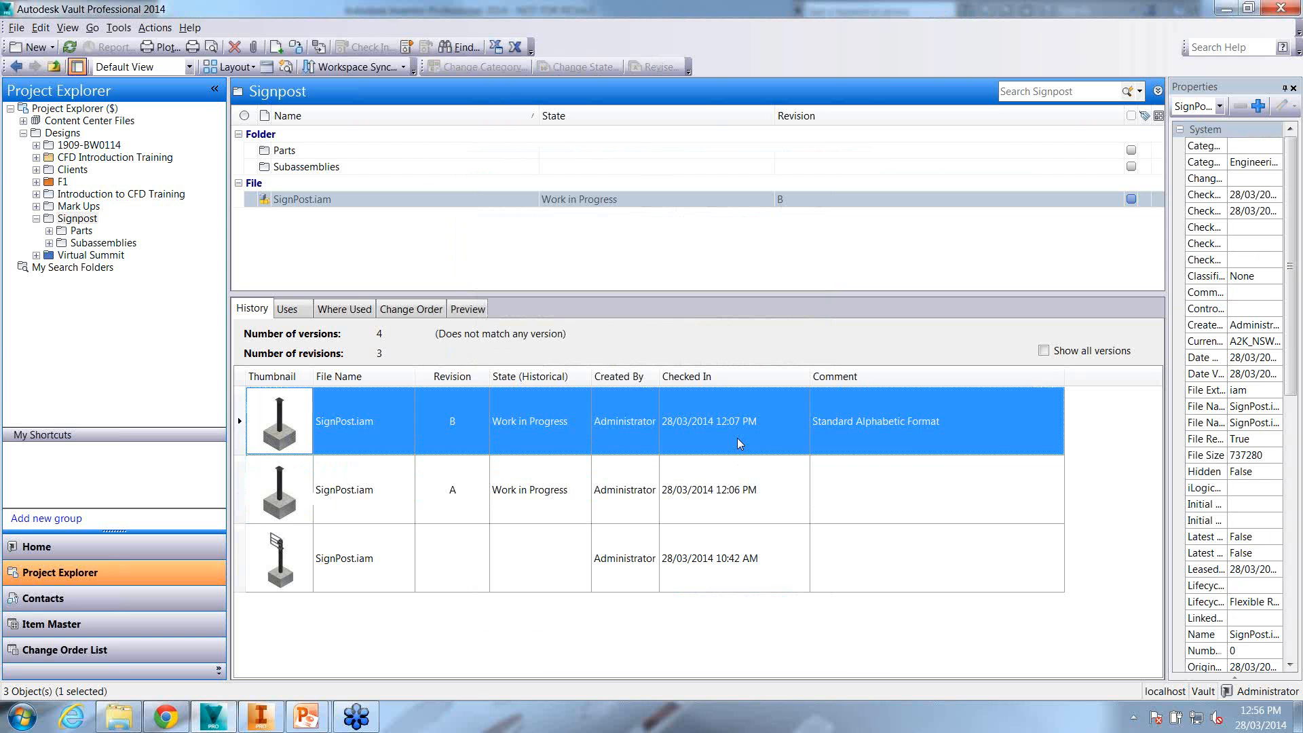
{"action": "left_click", "coordinate": [727, 486]}
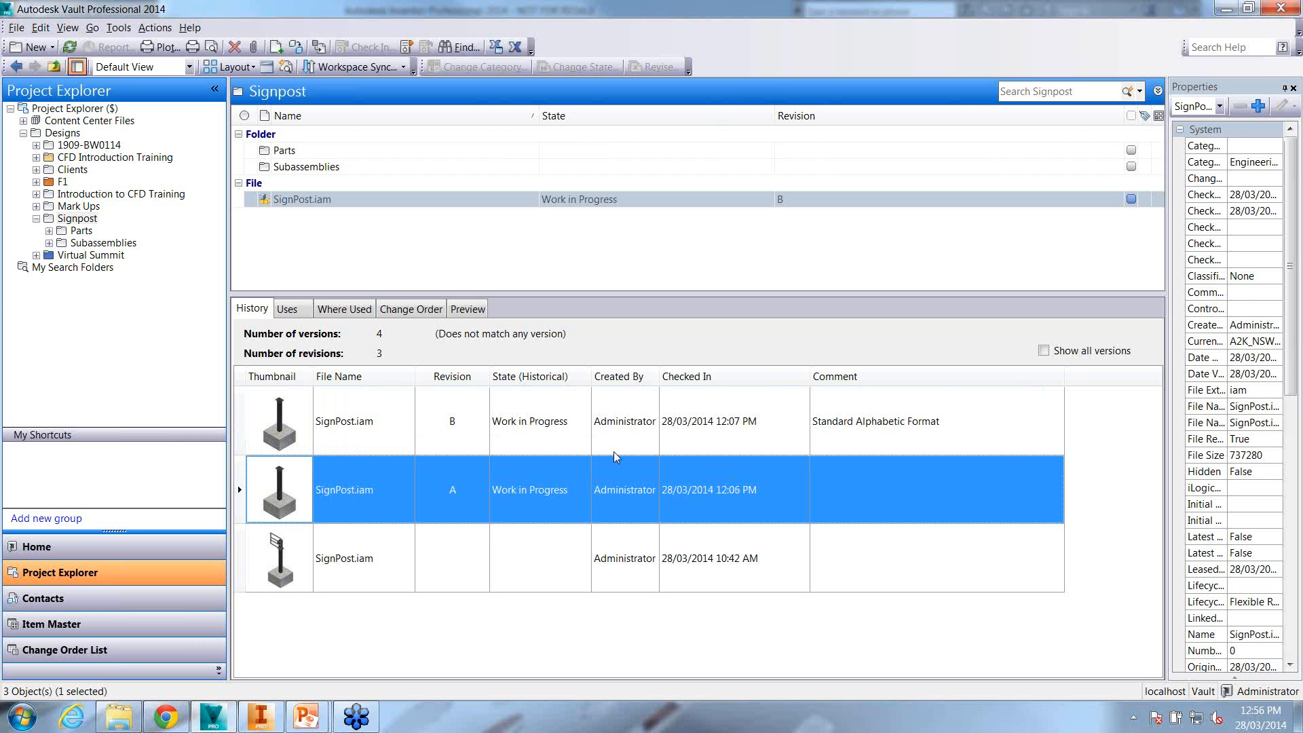
Open the Frame folder within Supporting Framework in the Virtual Summit folder and enlarge its file list
{"action": "left_click", "coordinate": [77, 220]}
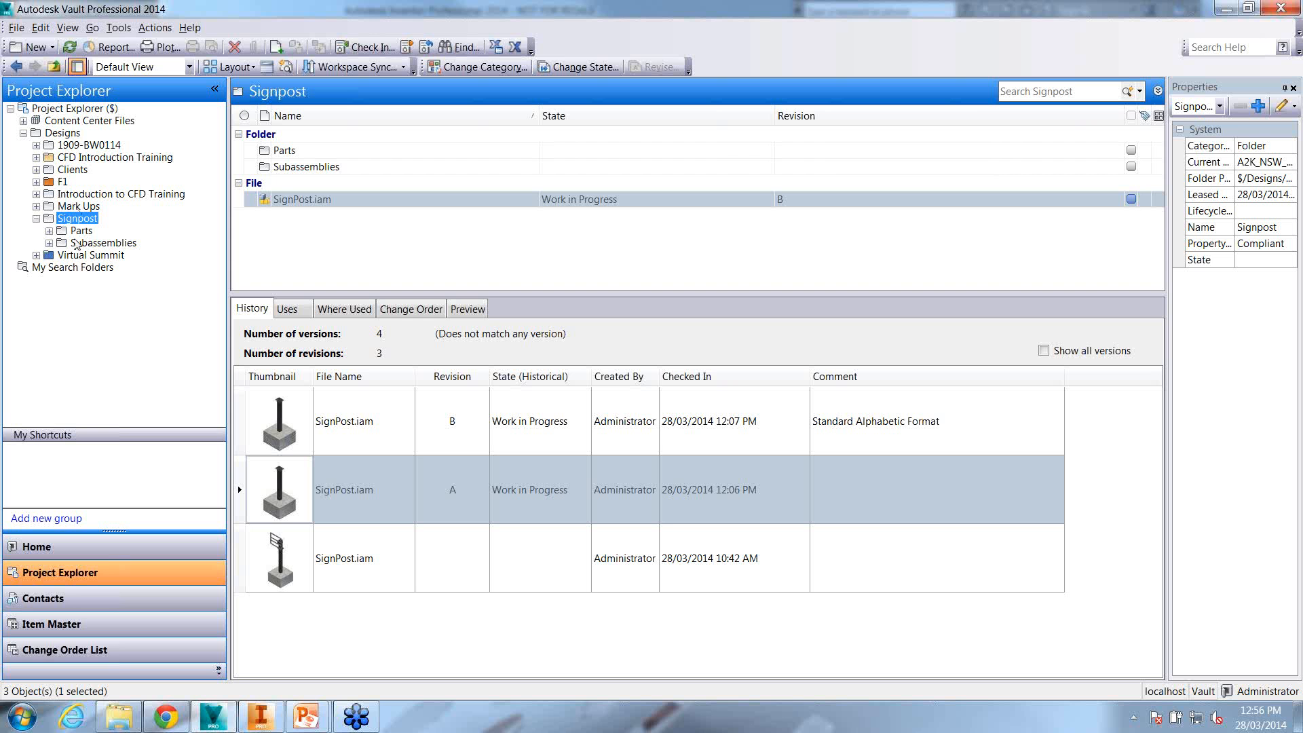
{"action": "left_click", "coordinate": [72, 255]}
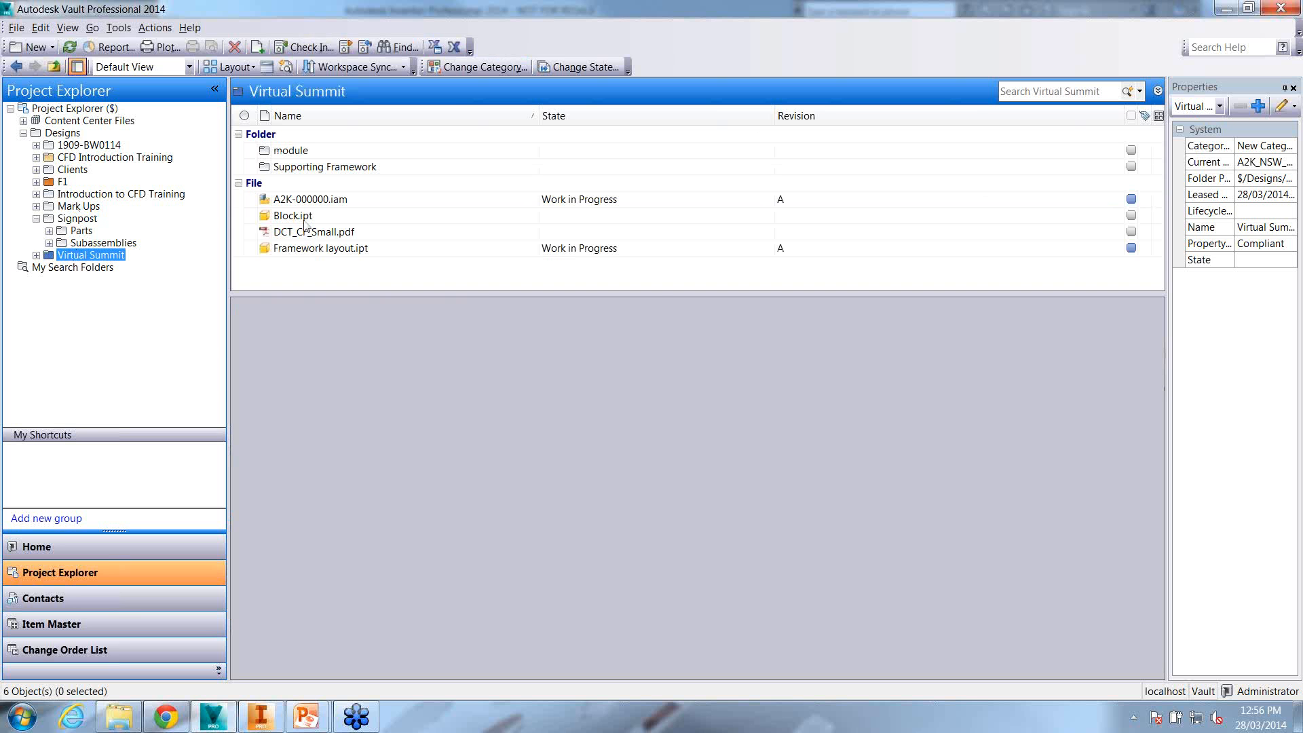
{"action": "left_click", "coordinate": [304, 201]}
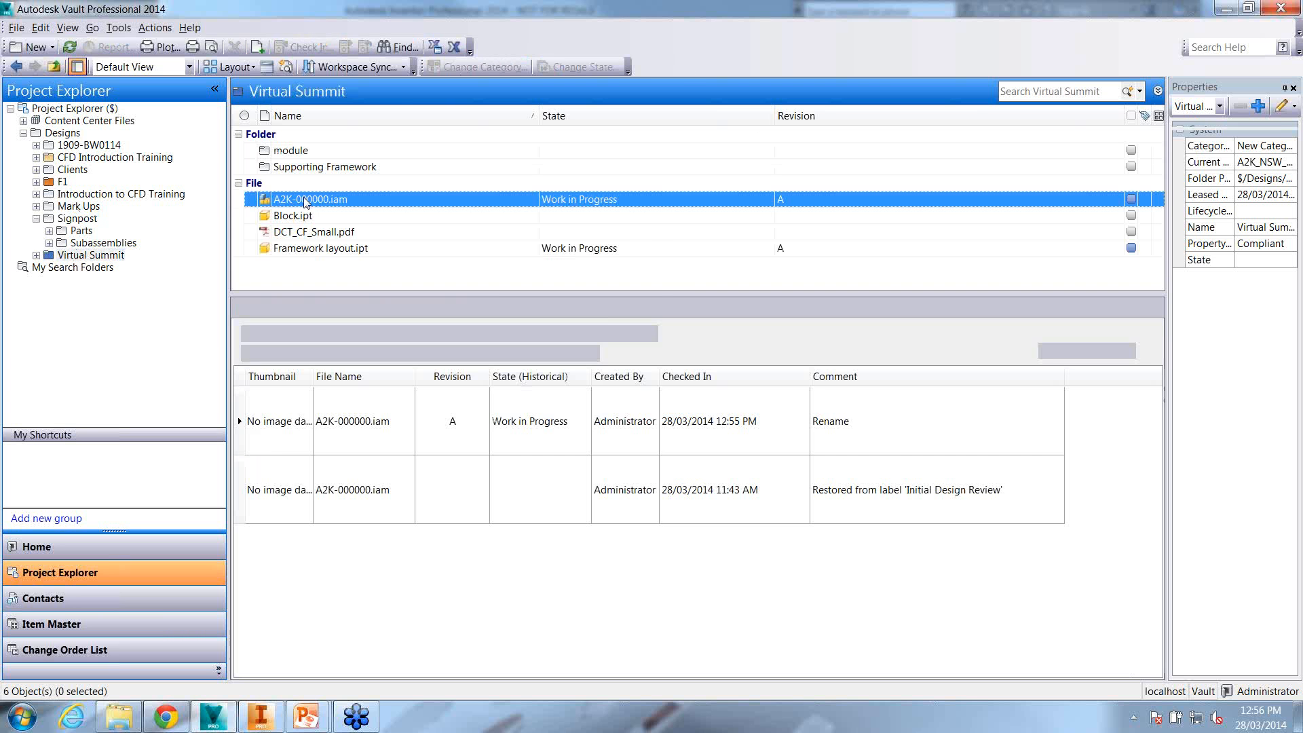
{"action": "double_click", "coordinate": [305, 164]}
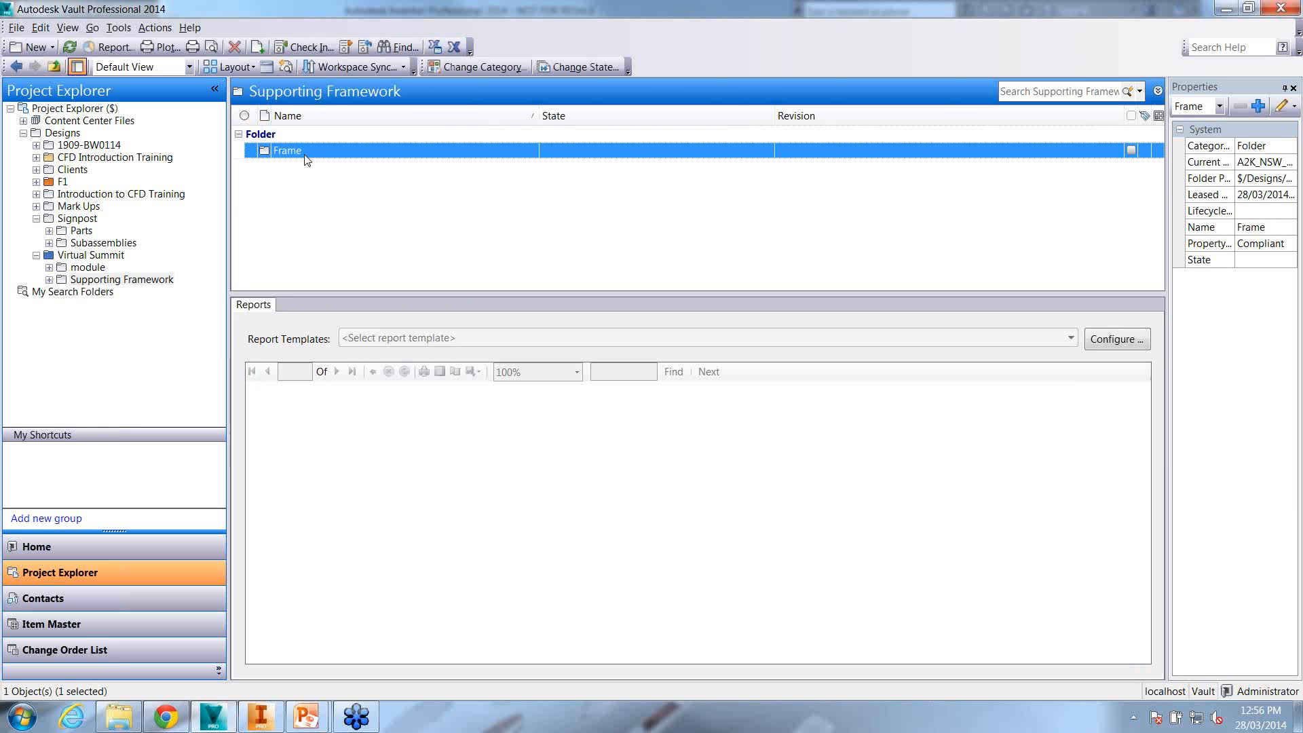
{"action": "double_click", "coordinate": [305, 156]}
{"action": "left_click_drag", "start_coordinate": [466, 293], "coordinate": [484, 538]}
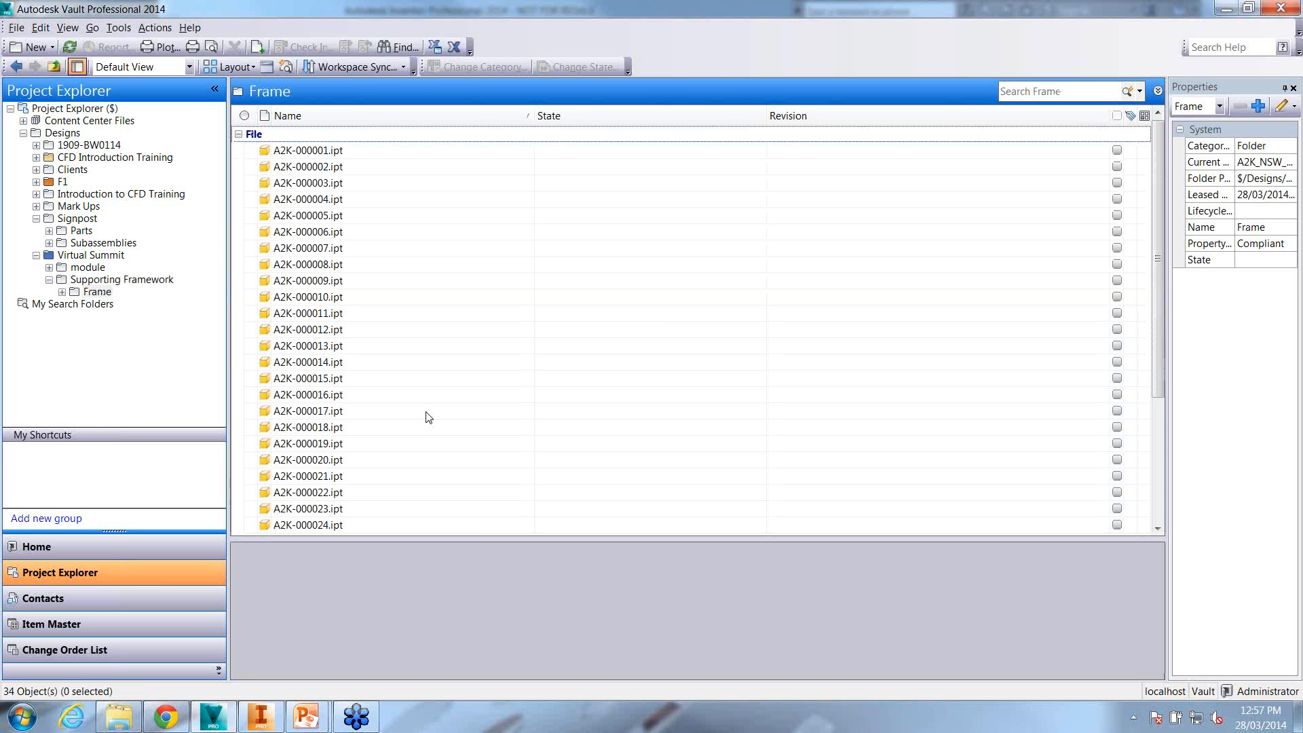
Check the renamed parts in the Frame folder, viewing the version histories of A2K-000001.ipt and A2K-000021.ipt
{"action": "left_click", "coordinate": [333, 152]}
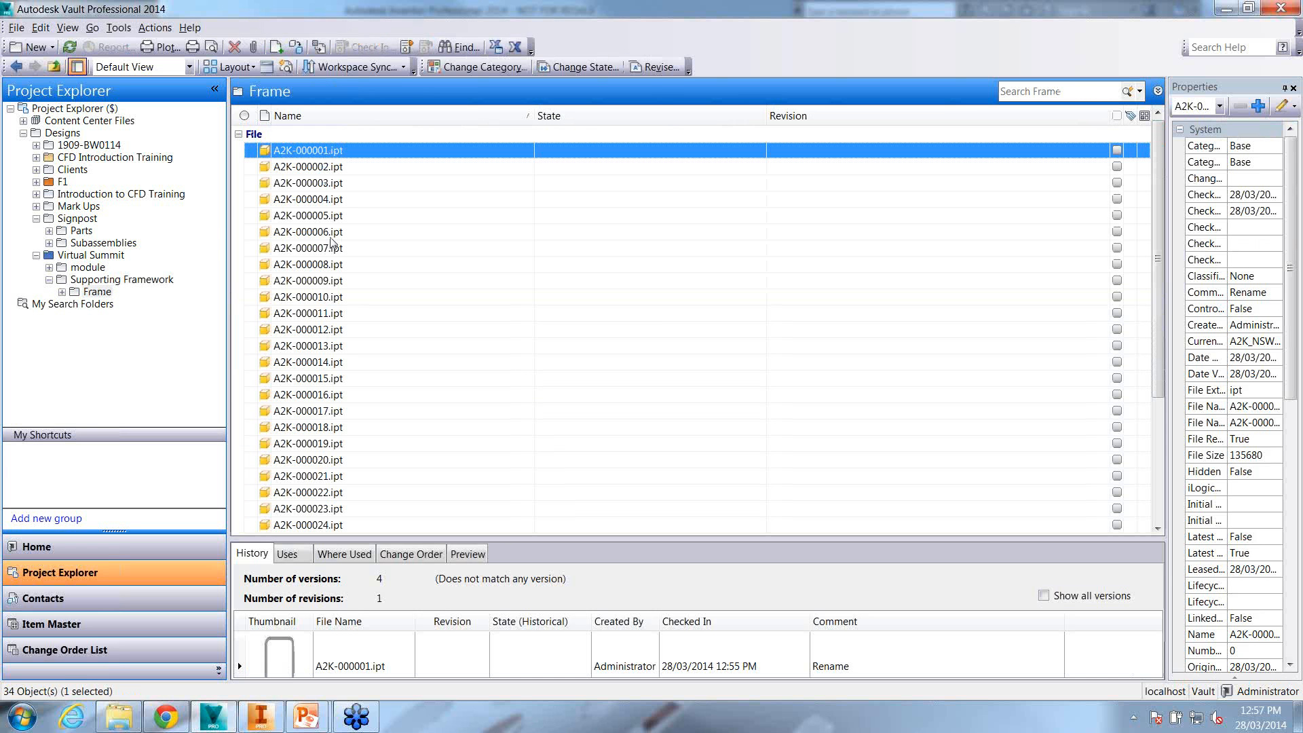
{"action": "left_click", "coordinate": [327, 477]}
{"action": "scroll", "coordinate": [358, 475], "scroll_direction": "down", "scroll_amount": 4}
{"action": "scroll", "coordinate": [359, 468], "scroll_direction": "up", "scroll_amount": 4}
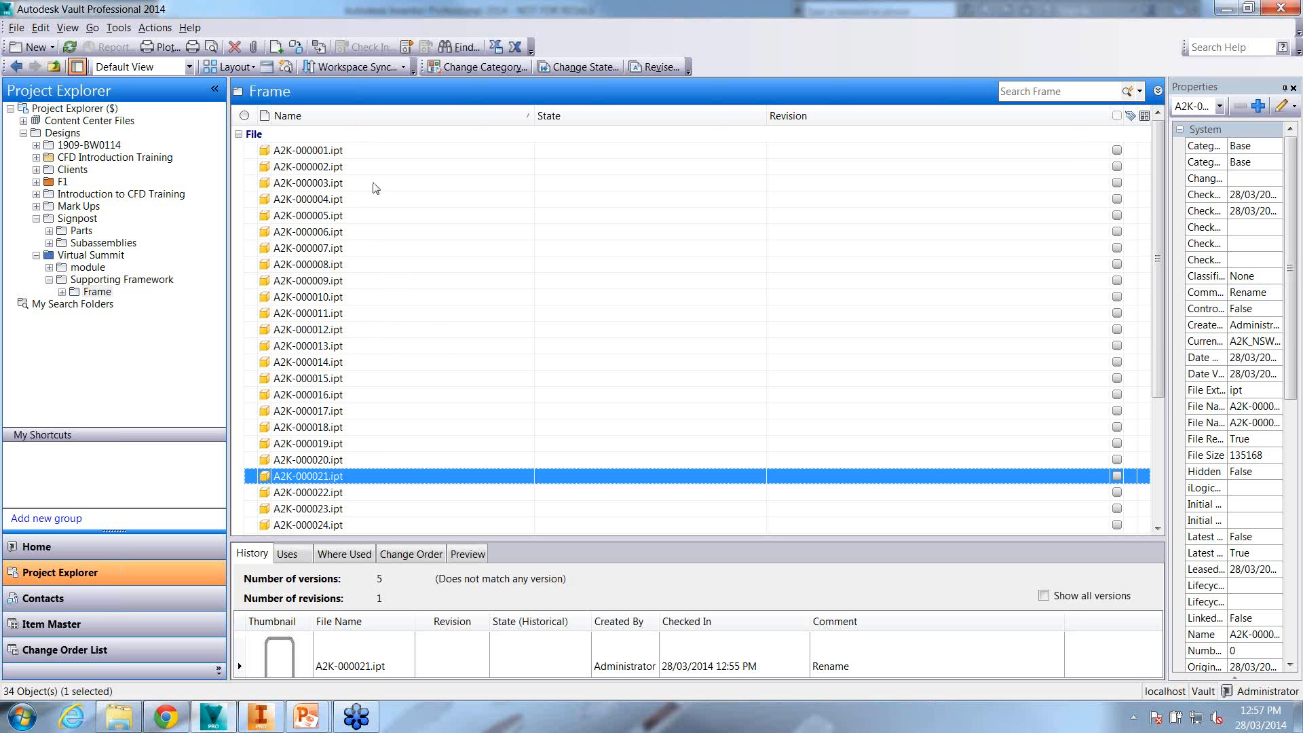
{"action": "left_click", "coordinate": [347, 154]}
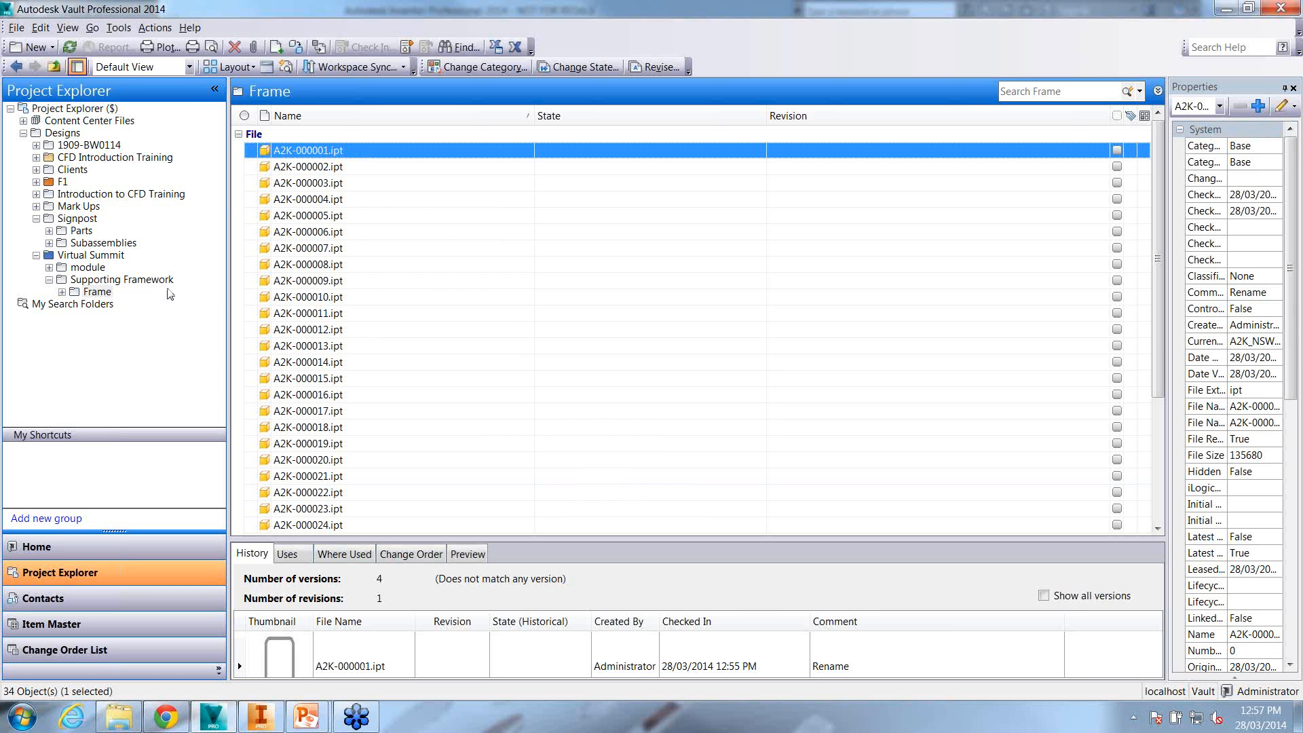
Open the Signpost folder and examine the version history and revision previews of SignPost.iam
{"action": "left_click", "coordinate": [87, 219]}
{"action": "left_click", "coordinate": [379, 198]}
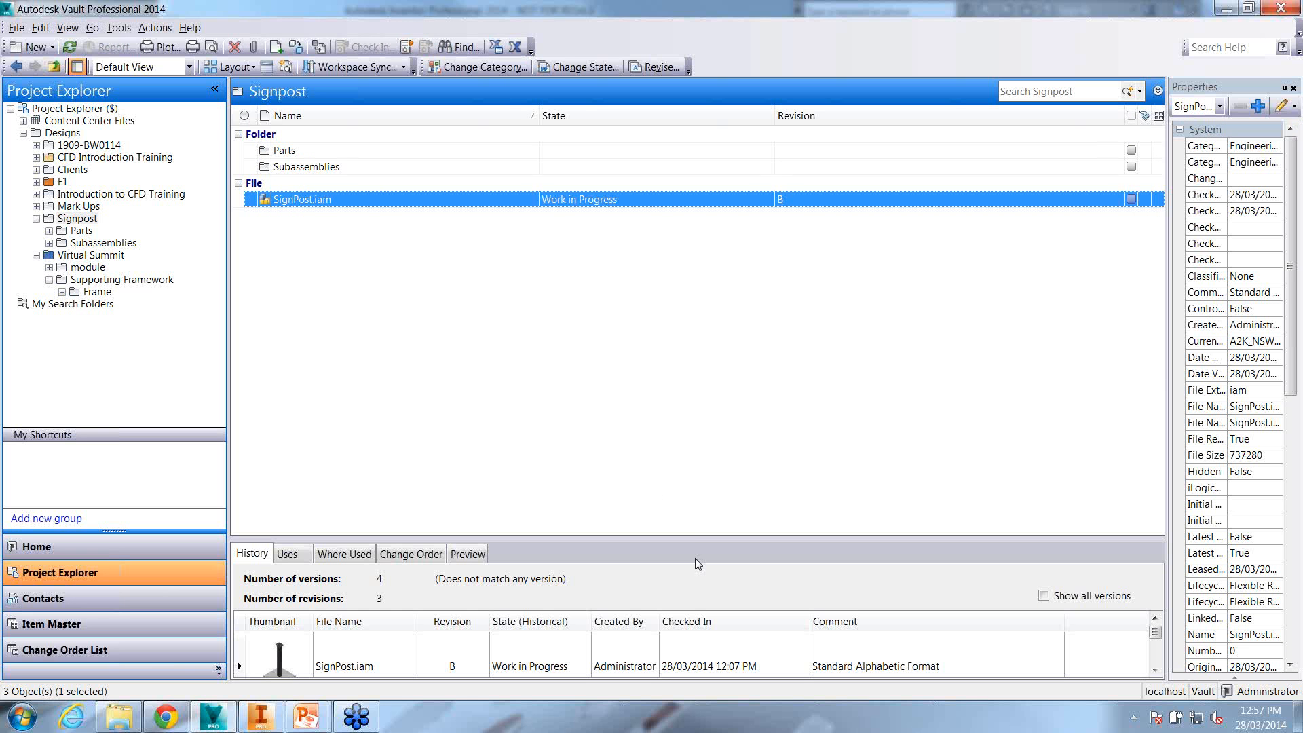
{"action": "left_click_drag", "start_coordinate": [691, 537], "coordinate": [691, 354]}
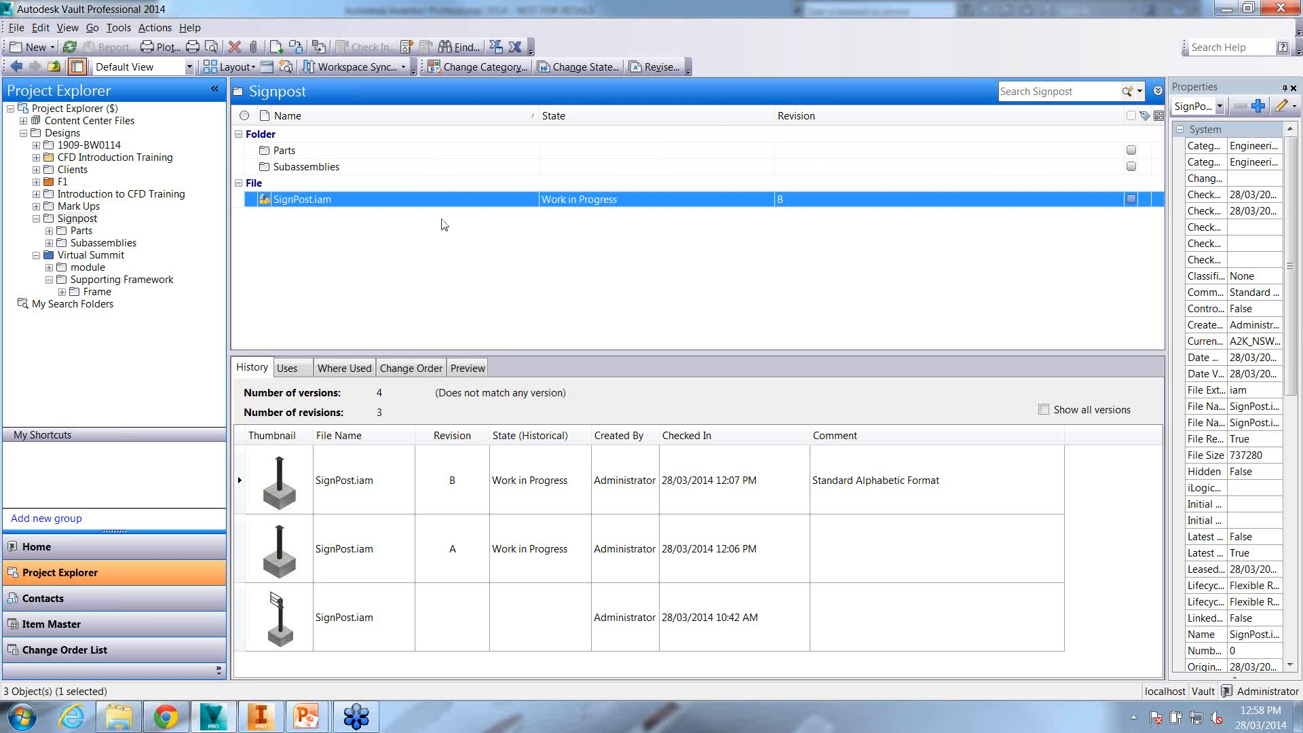
{"action": "right_click", "coordinate": [359, 206]}
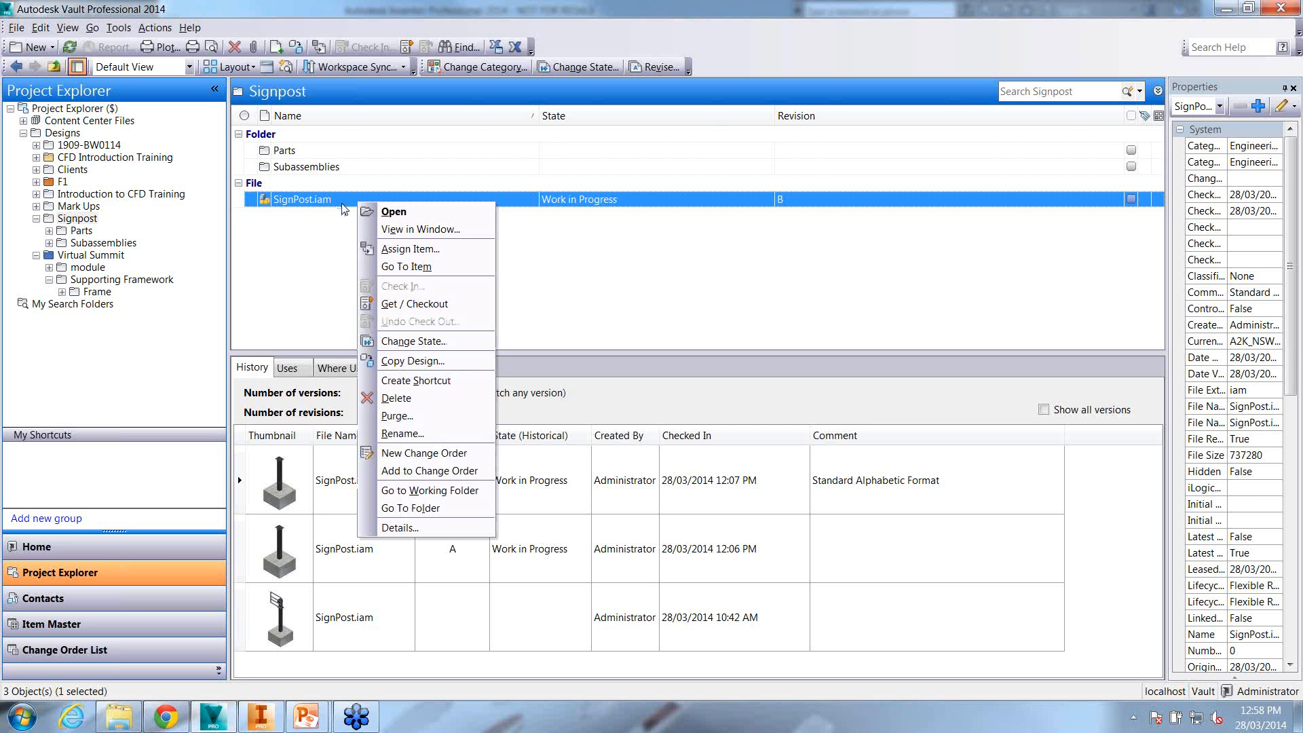
{"action": "left_click", "coordinate": [305, 215]}
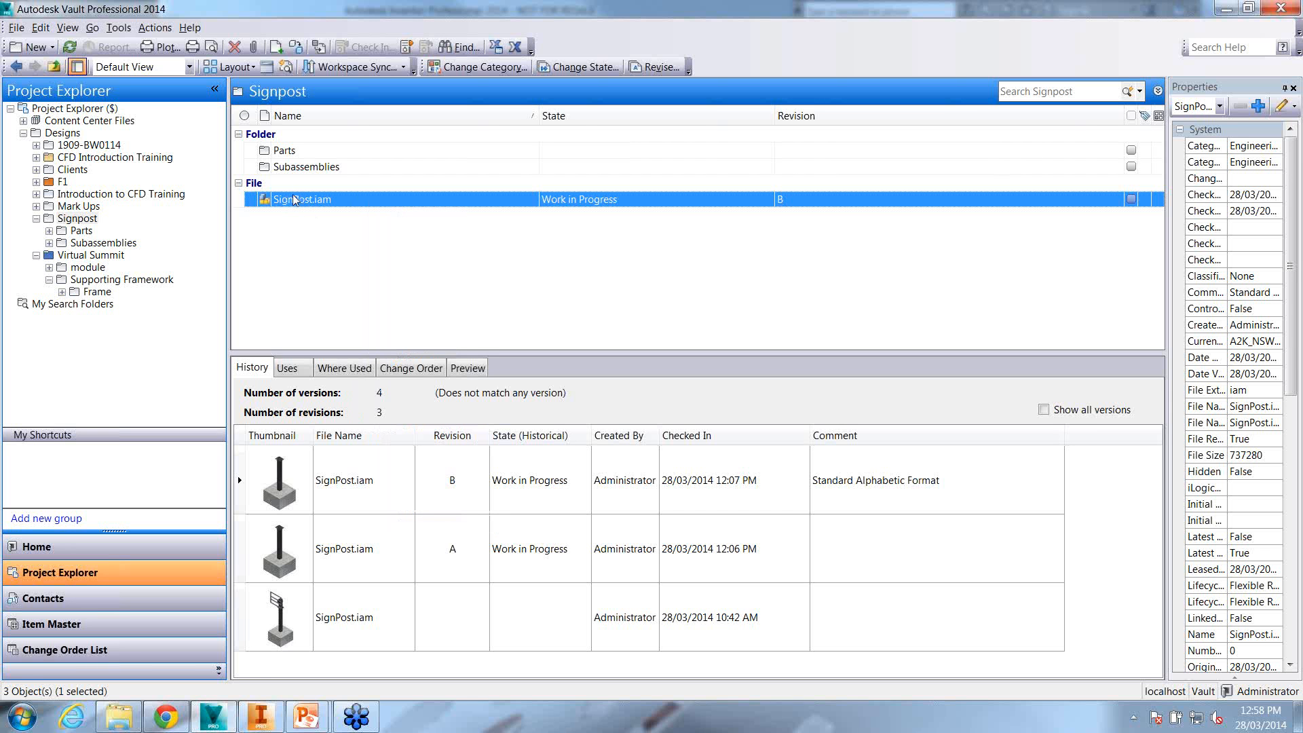
{"action": "left_click", "coordinate": [309, 467]}
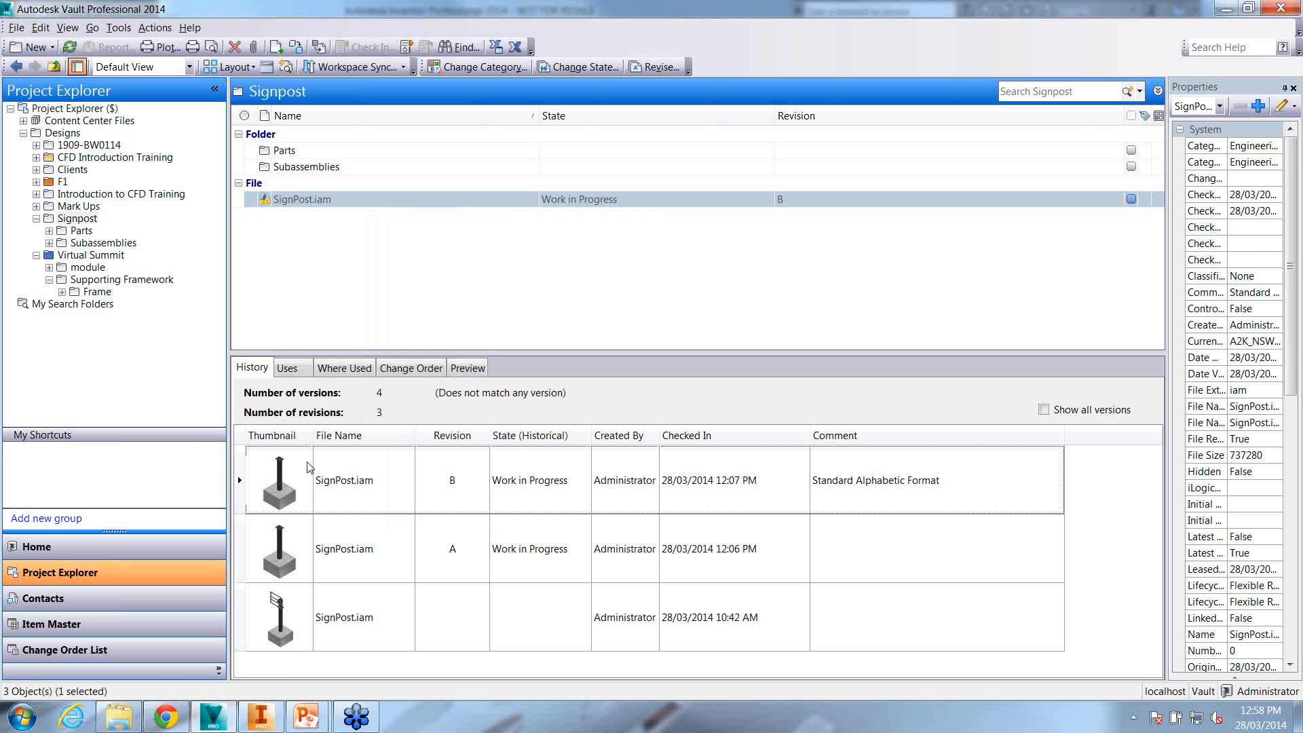
{"action": "left_click", "coordinate": [308, 467]}
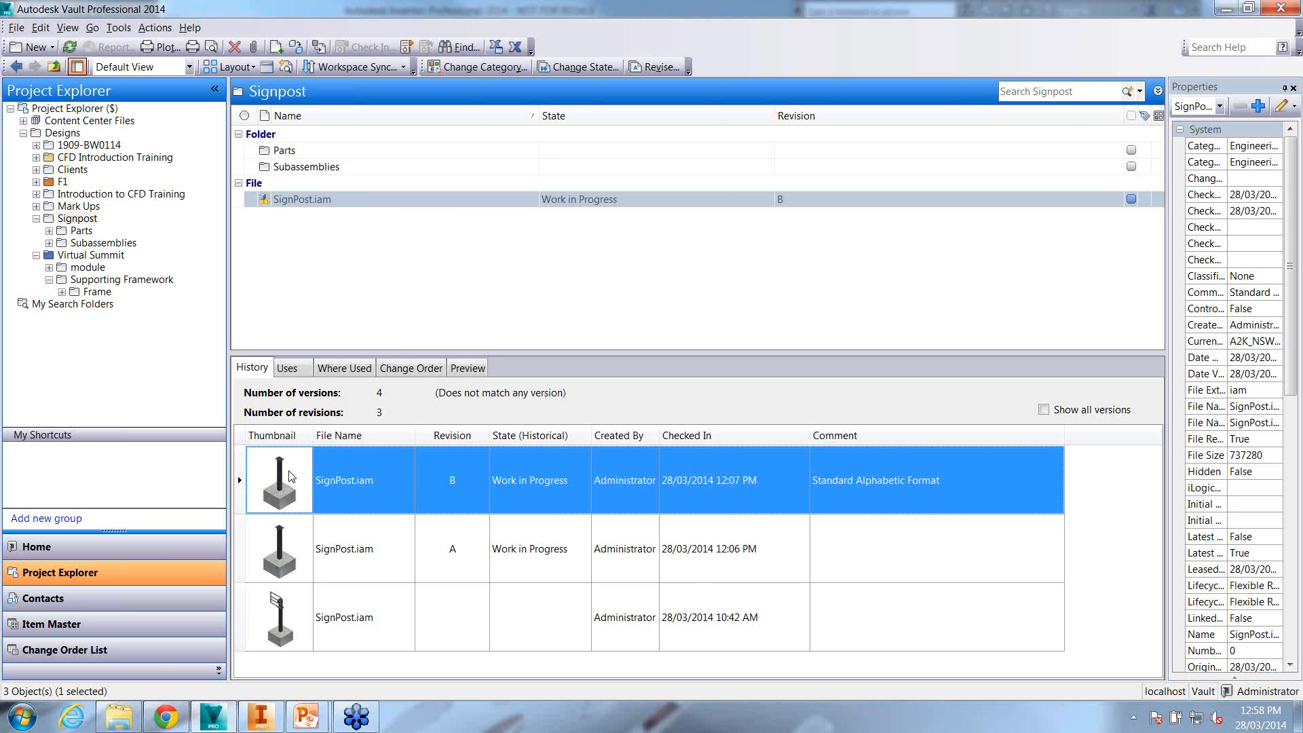
{"action": "left_click", "coordinate": [467, 368]}
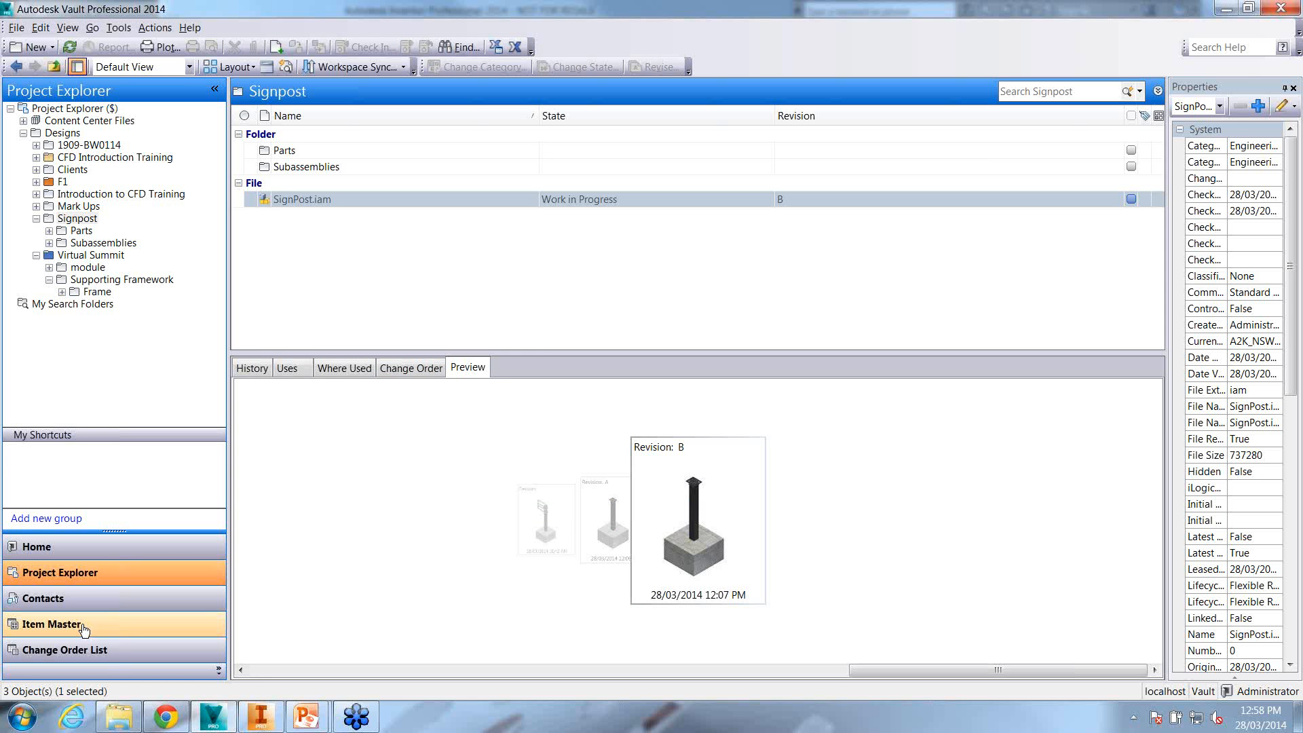
Create a new change order titled "Sign Post modification"
{"action": "left_click", "coordinate": [112, 647]}
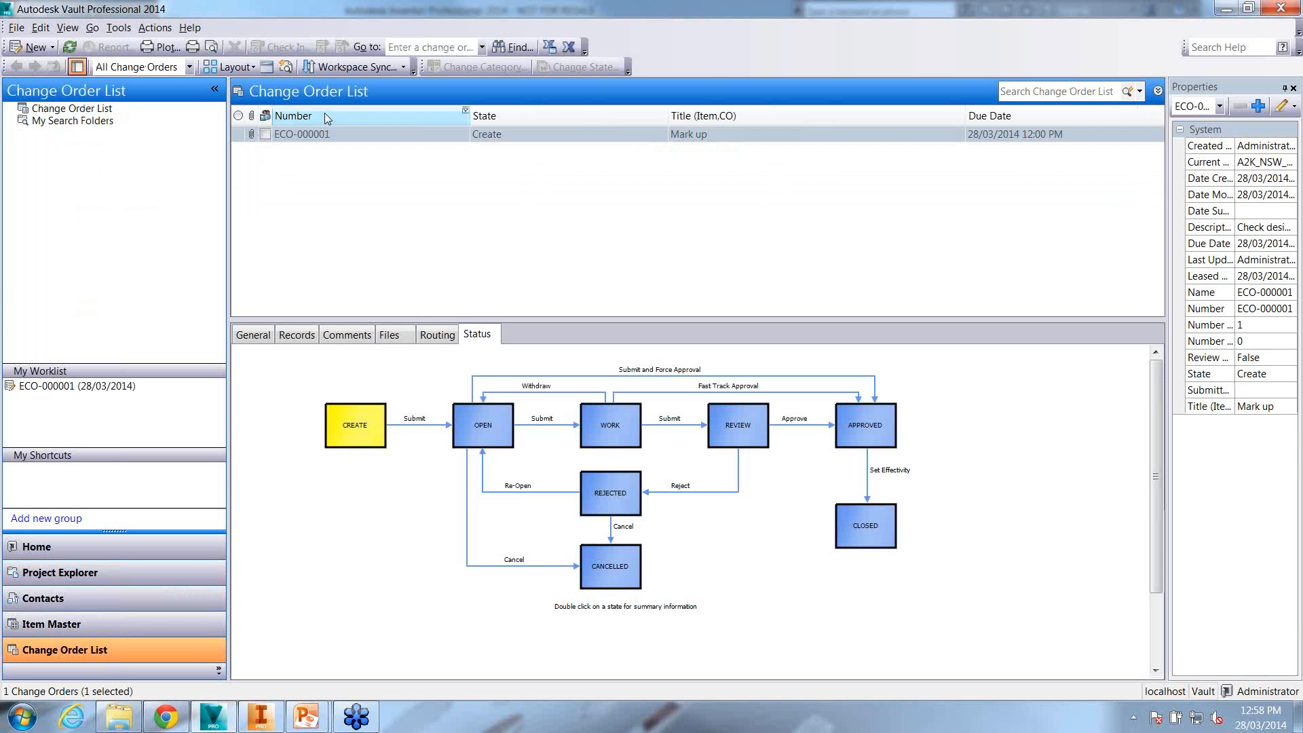
{"action": "left_click", "coordinate": [35, 48]}
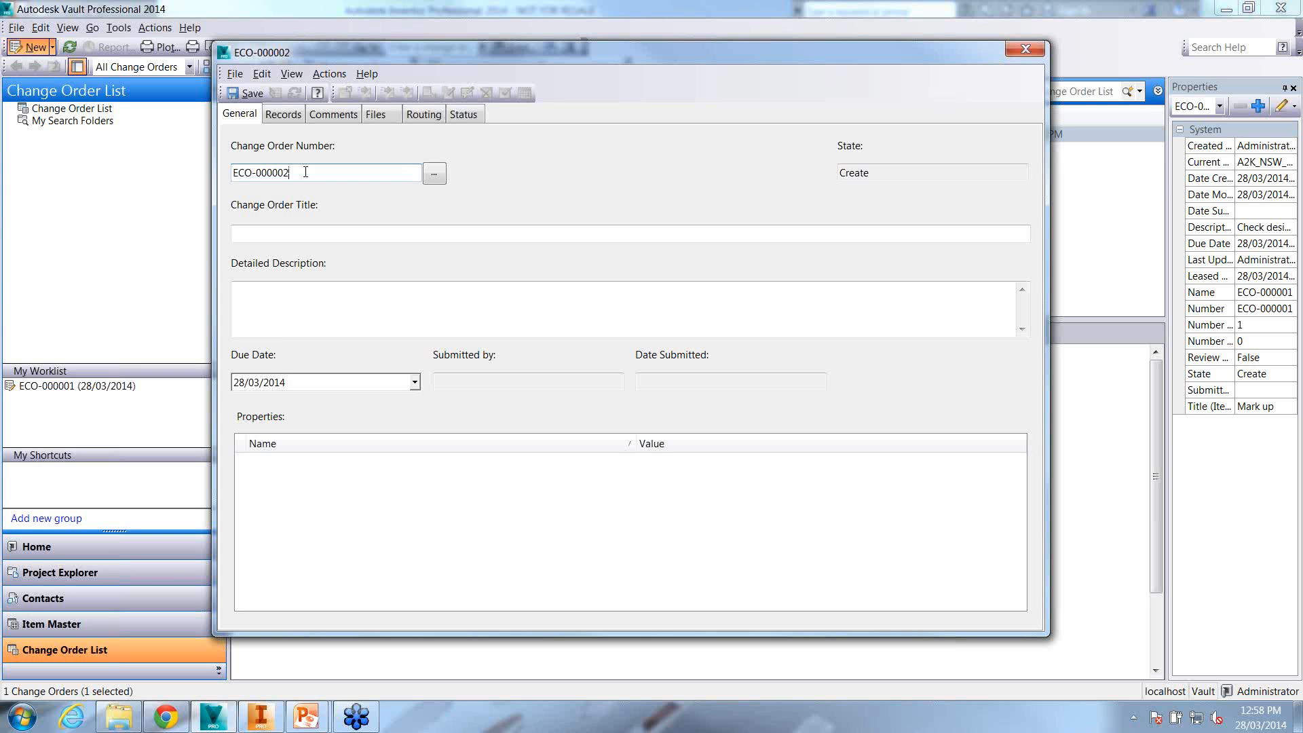
{"action": "left_click", "coordinate": [297, 237]}
{"action": "type", "text": "Sign Post re"}
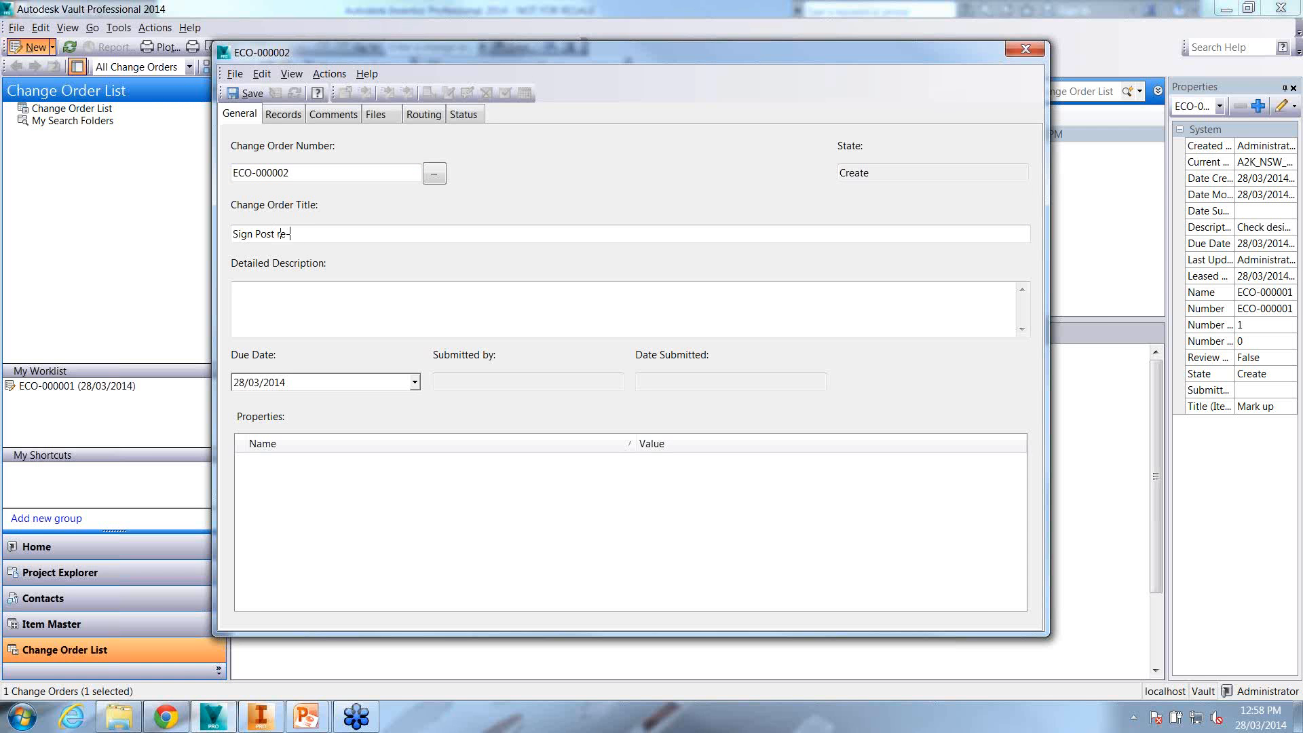
{"action": "type", "text": "-"}
{"action": "key", "text": "BackSpace"}
{"action": "key", "text": "BackSpace"}
{"action": "key", "text": "BackSpace"}
{"action": "type", "text": "modification"}
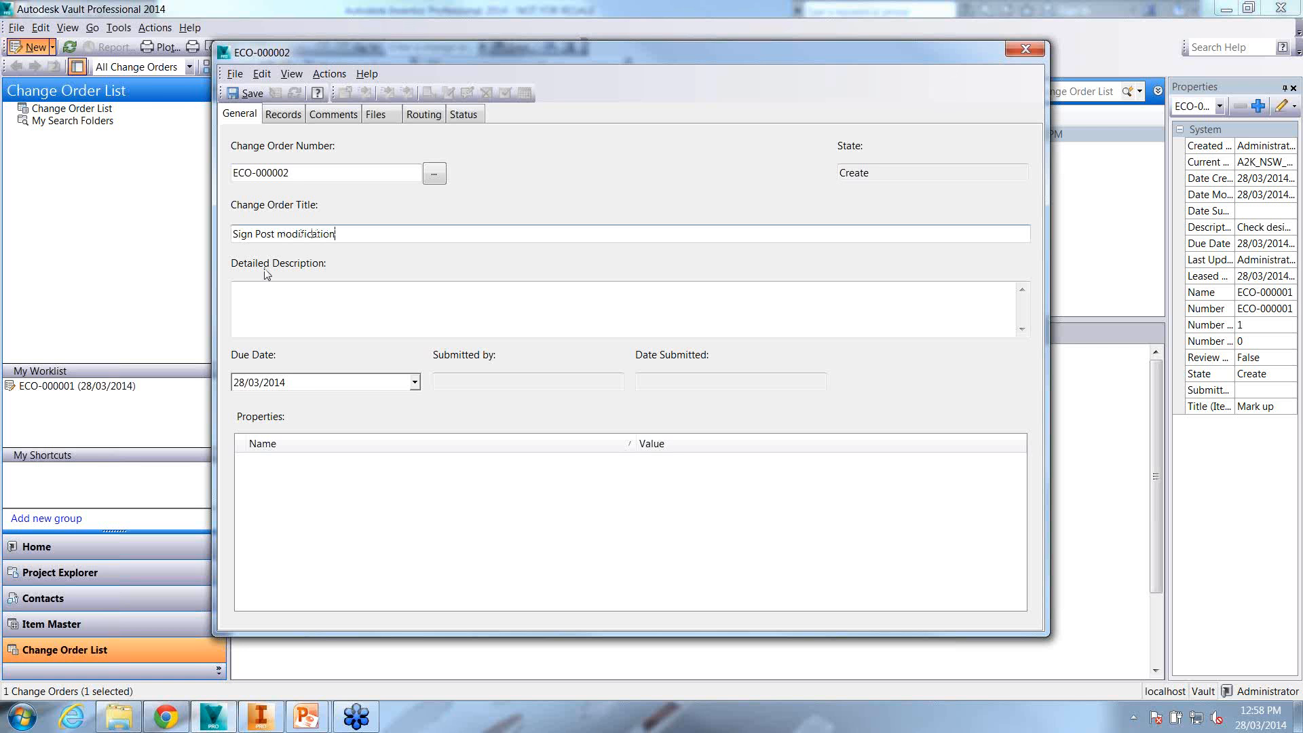
Enter the detailed description "section missing from assembly, please fix" and set the due date to 31/03/2014
{"action": "left_click", "coordinate": [262, 293]}
{"action": "type", "text": "sec"}
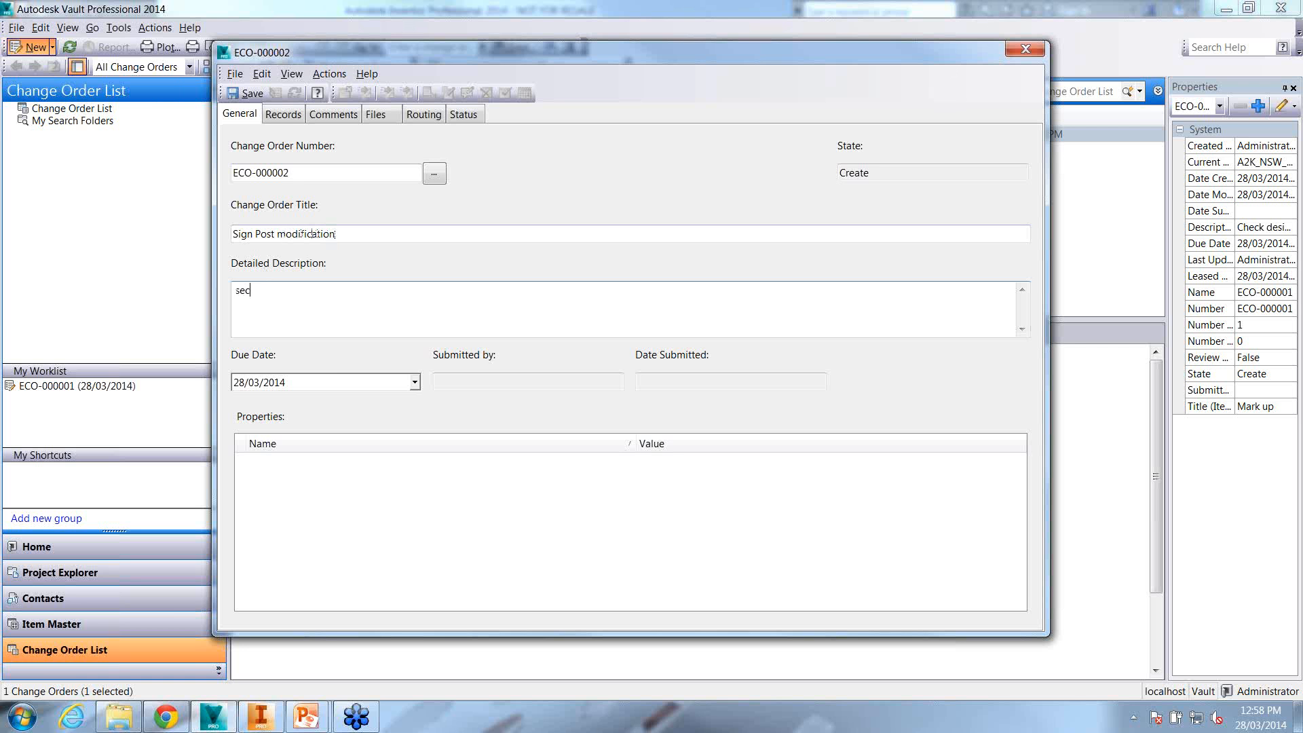
{"action": "type", "text": "tion missing from assembly, please fix"}
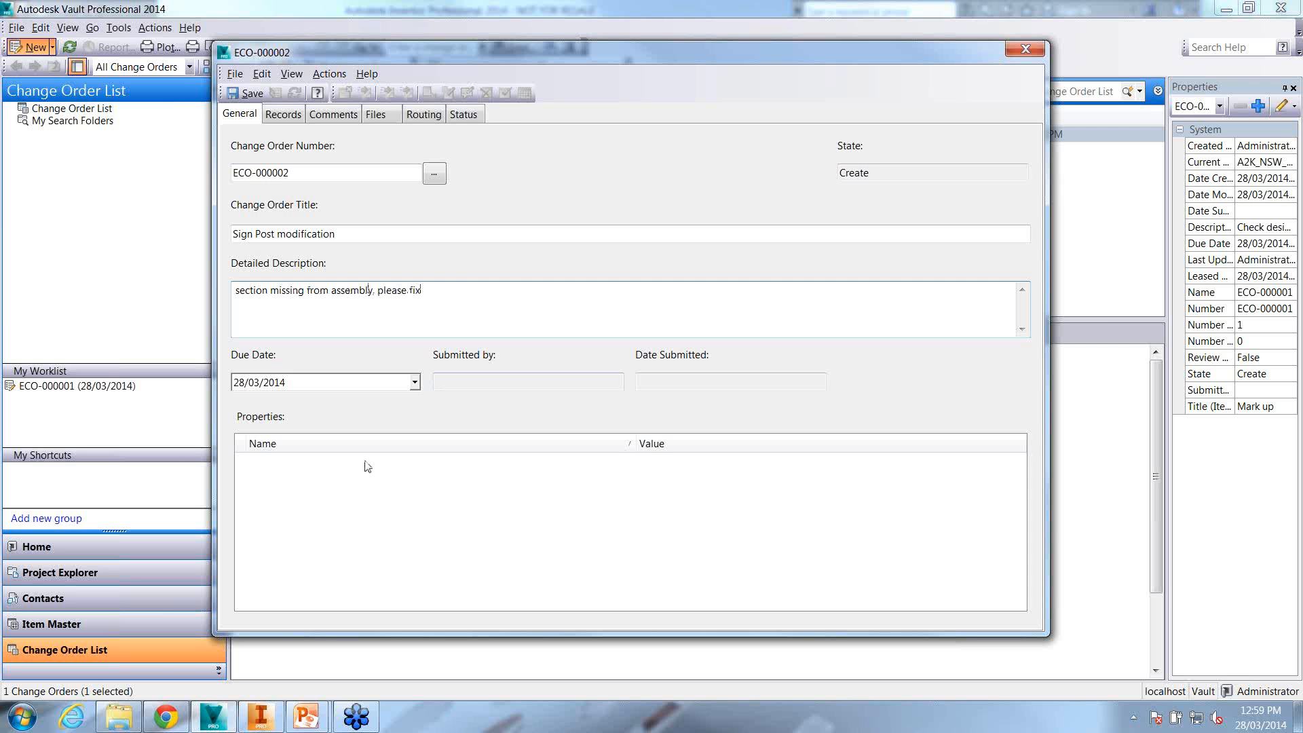
{"action": "left_click", "coordinate": [414, 384]}
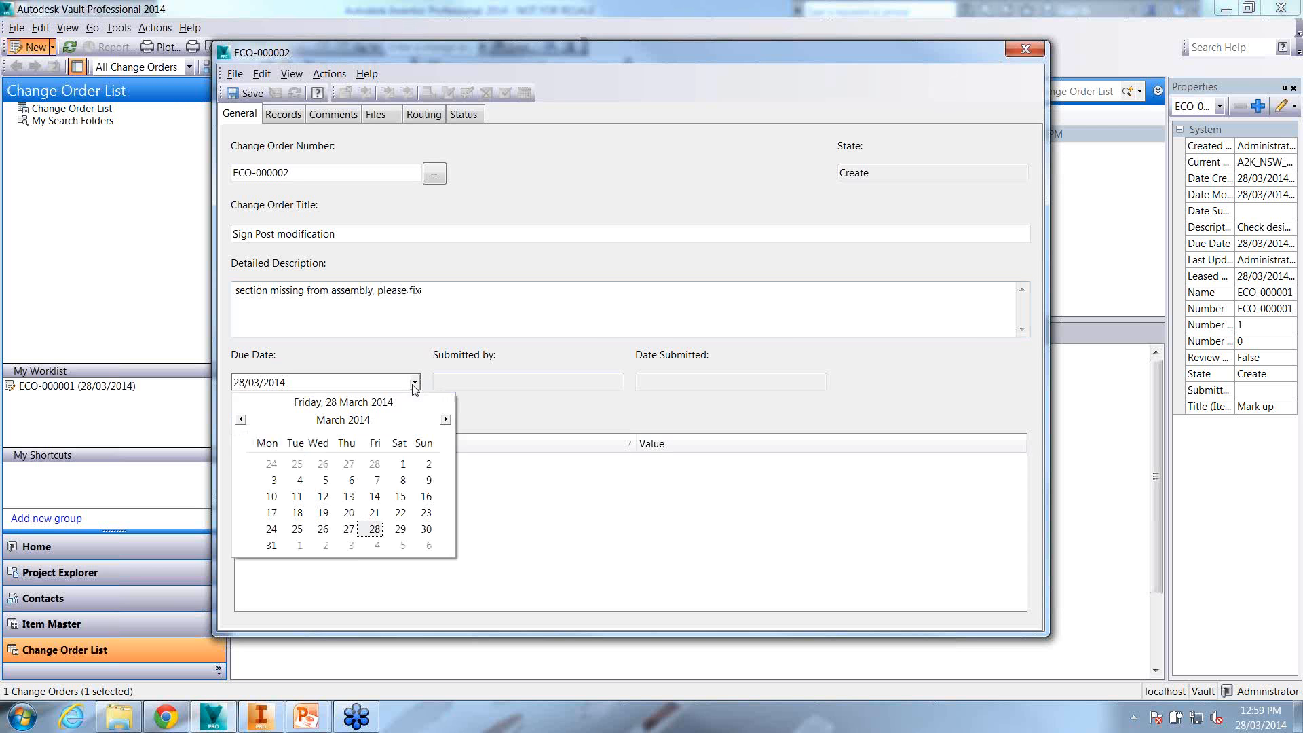
{"action": "left_click", "coordinate": [273, 546]}
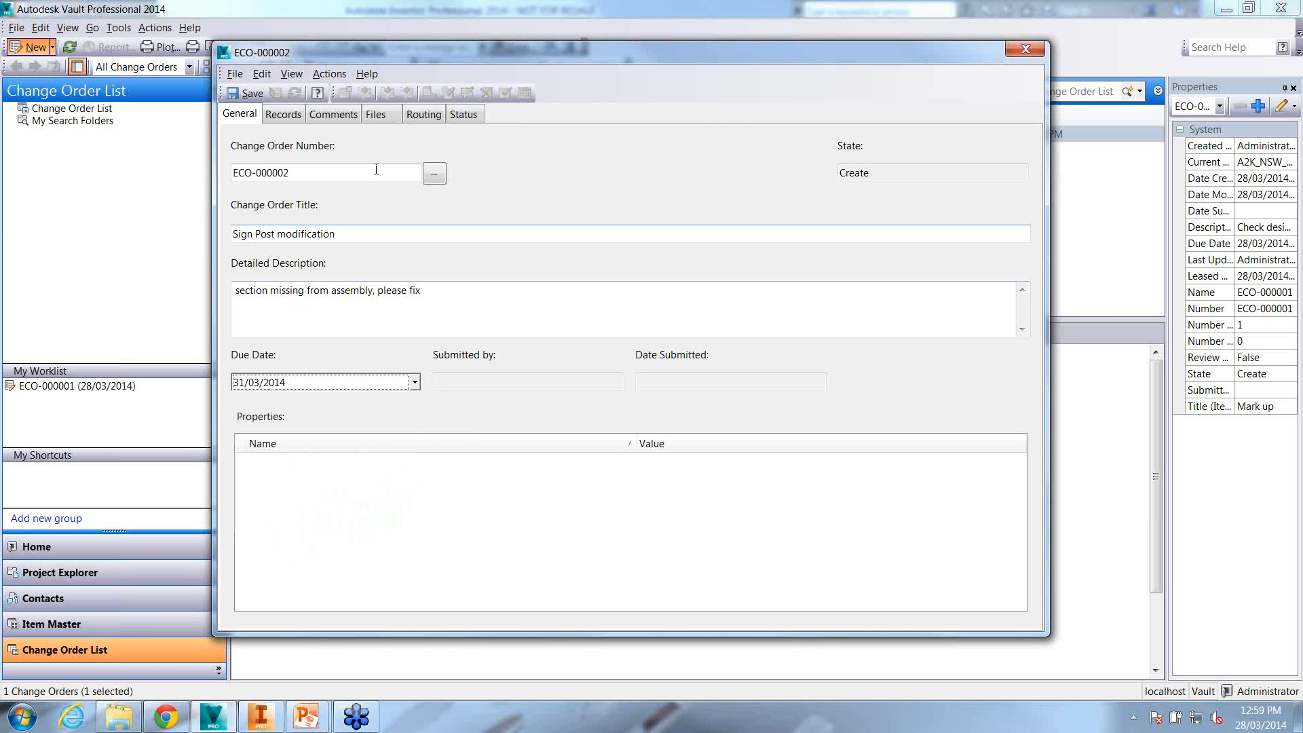
Attach DCT_CF_Small.pdf from the Designs > Virtual Summit folder to the change order and widen the File Name column
{"action": "left_click", "coordinate": [280, 114]}
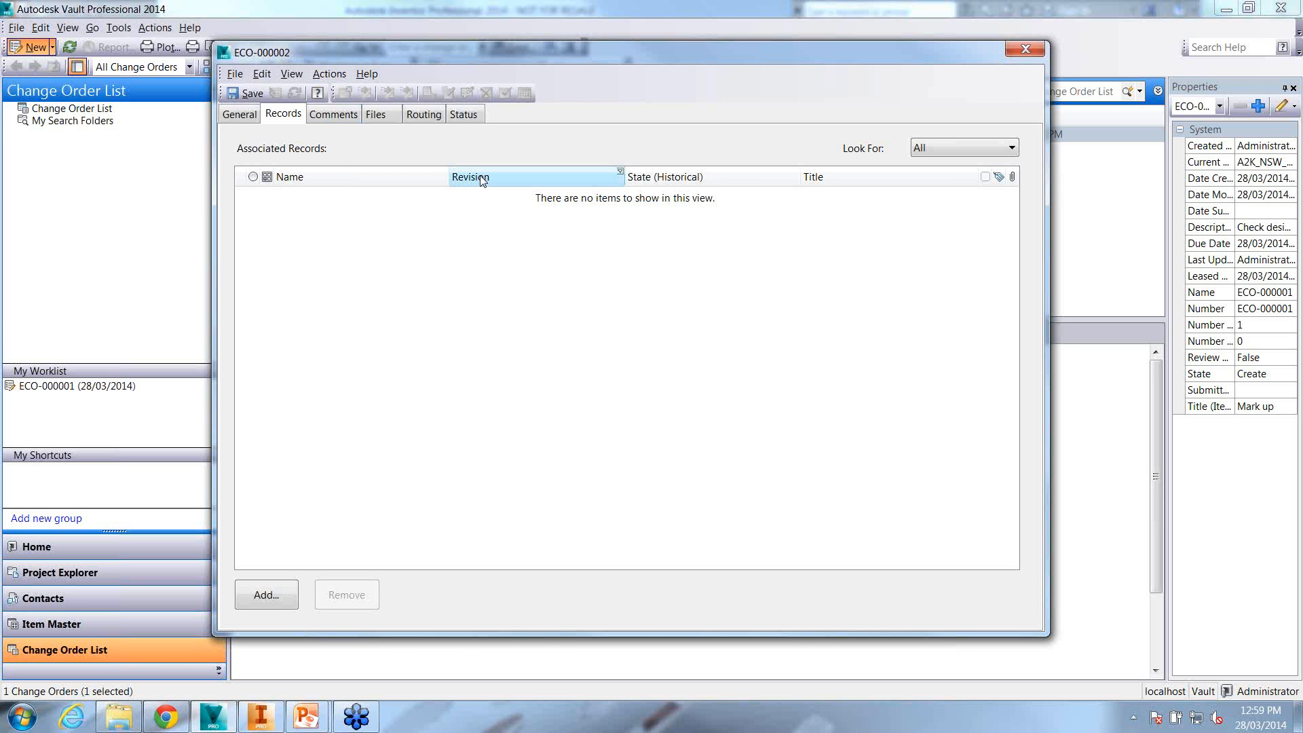
{"action": "left_click", "coordinate": [352, 118]}
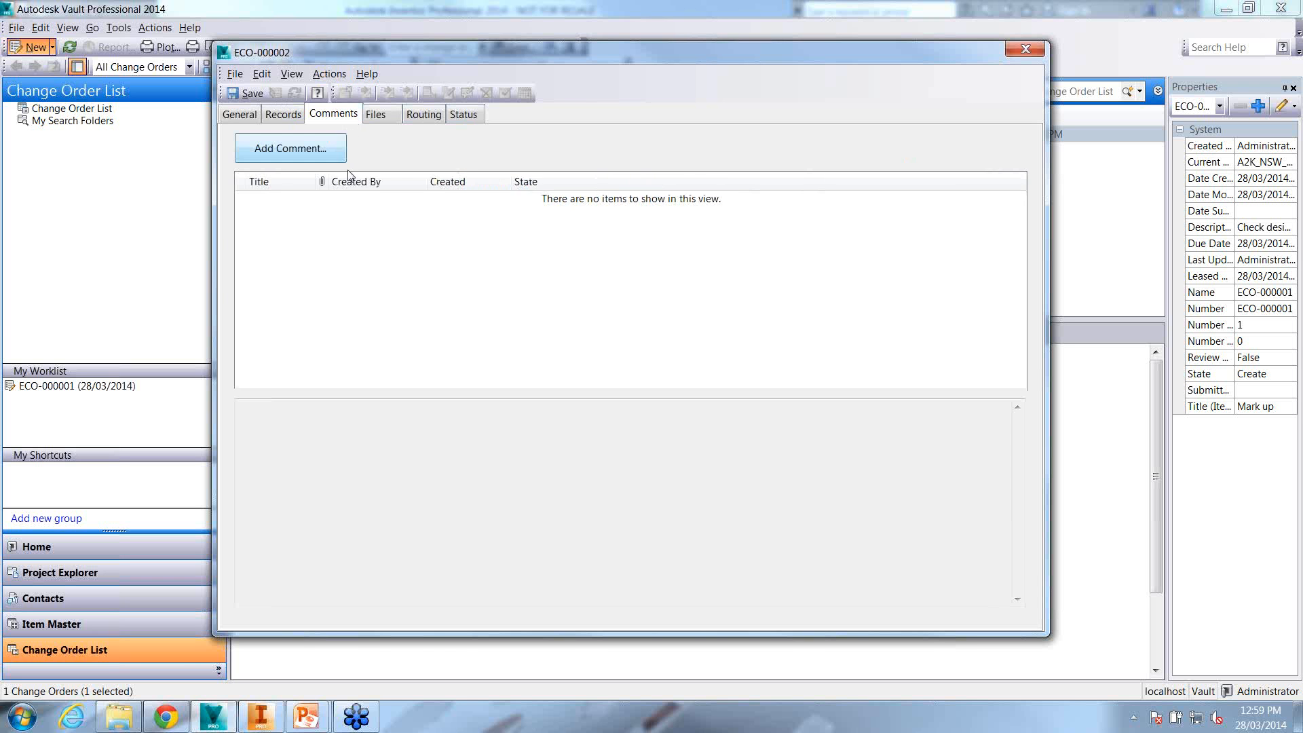
{"action": "left_click", "coordinate": [377, 115]}
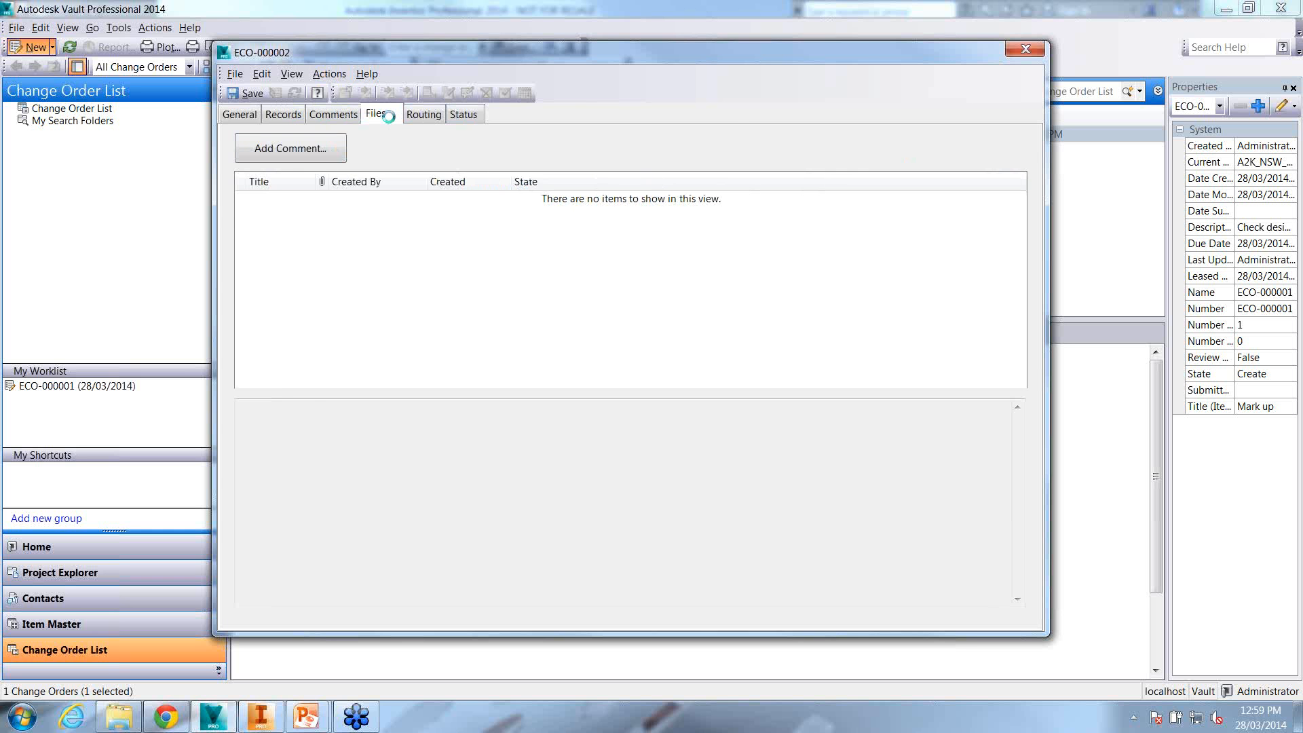
{"action": "left_click", "coordinate": [570, 185]}
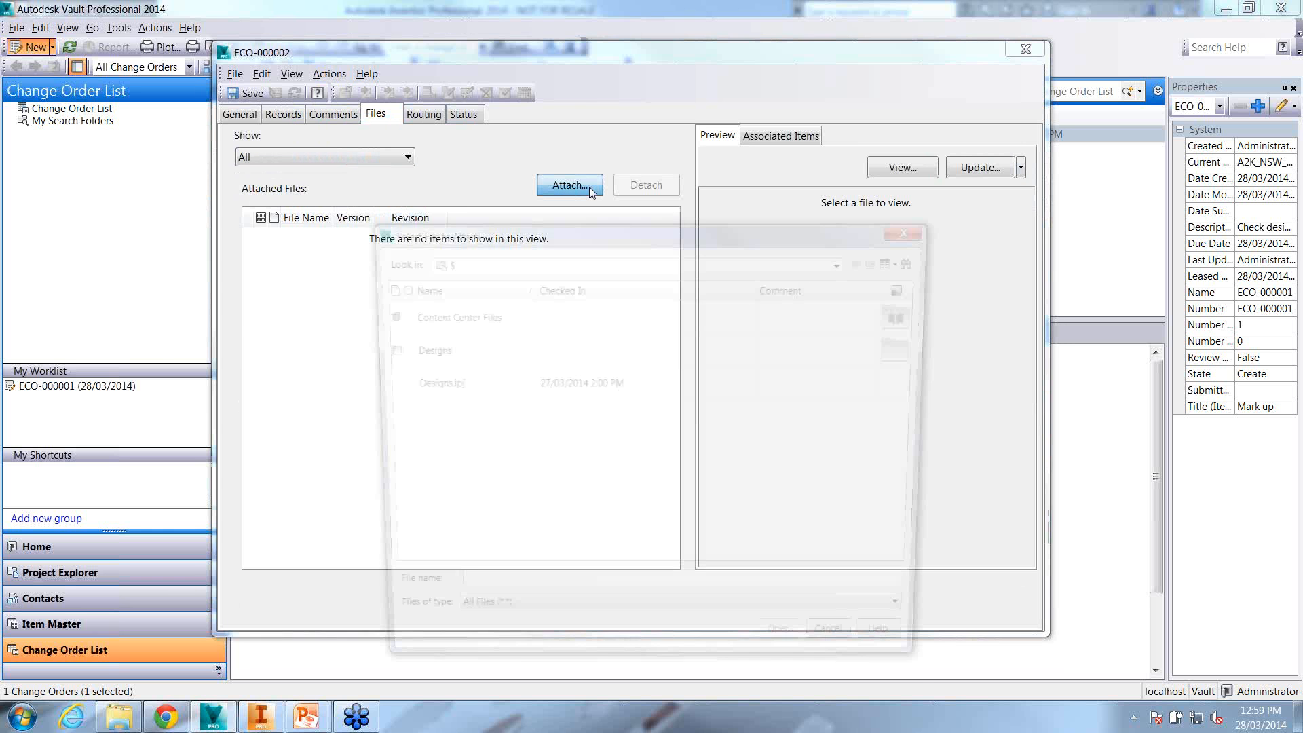
{"action": "double_click", "coordinate": [424, 349]}
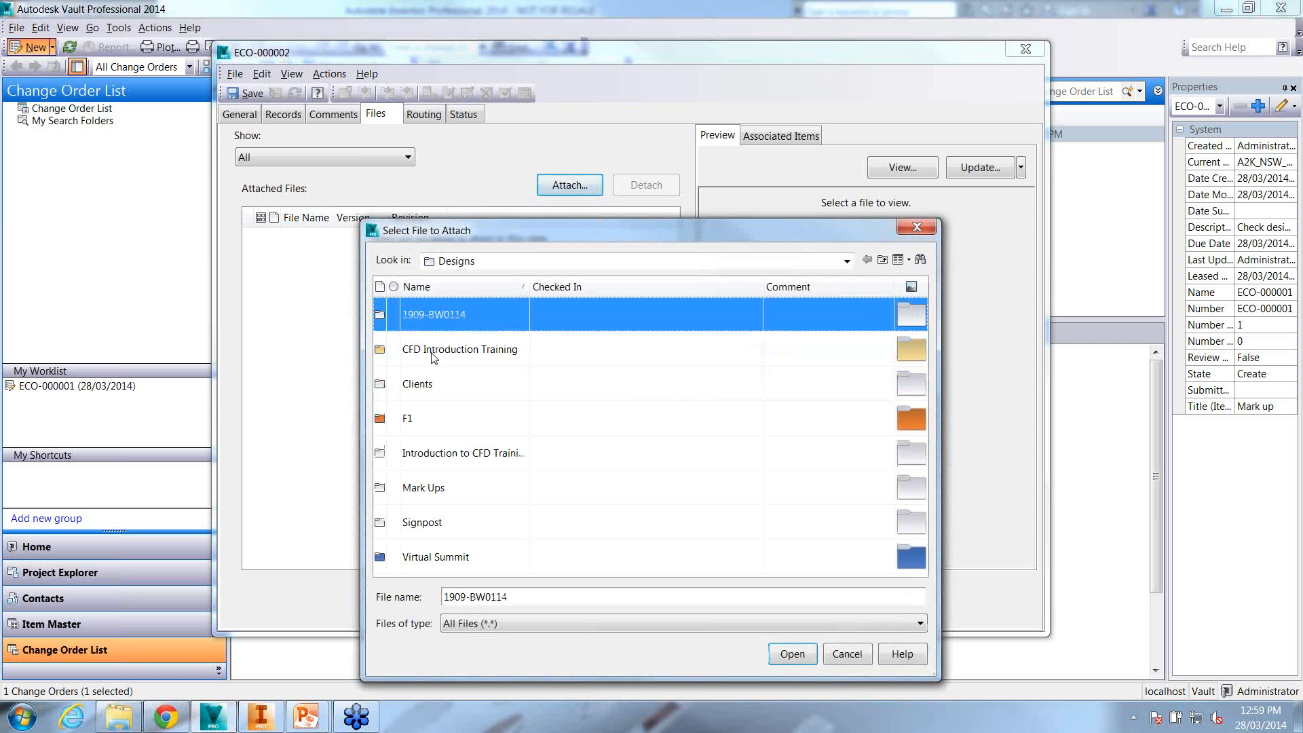
{"action": "left_click", "coordinate": [460, 557]}
{"action": "double_click", "coordinate": [459, 557]}
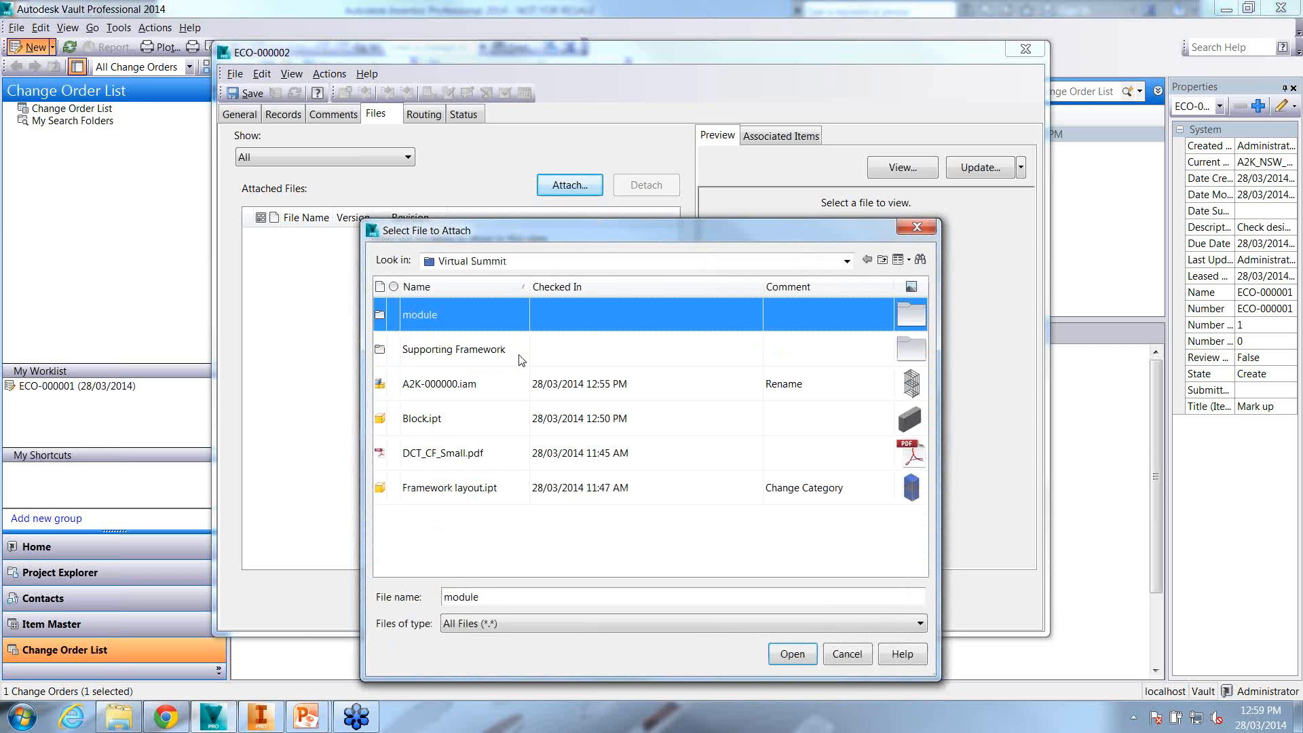
{"action": "left_click", "coordinate": [483, 467]}
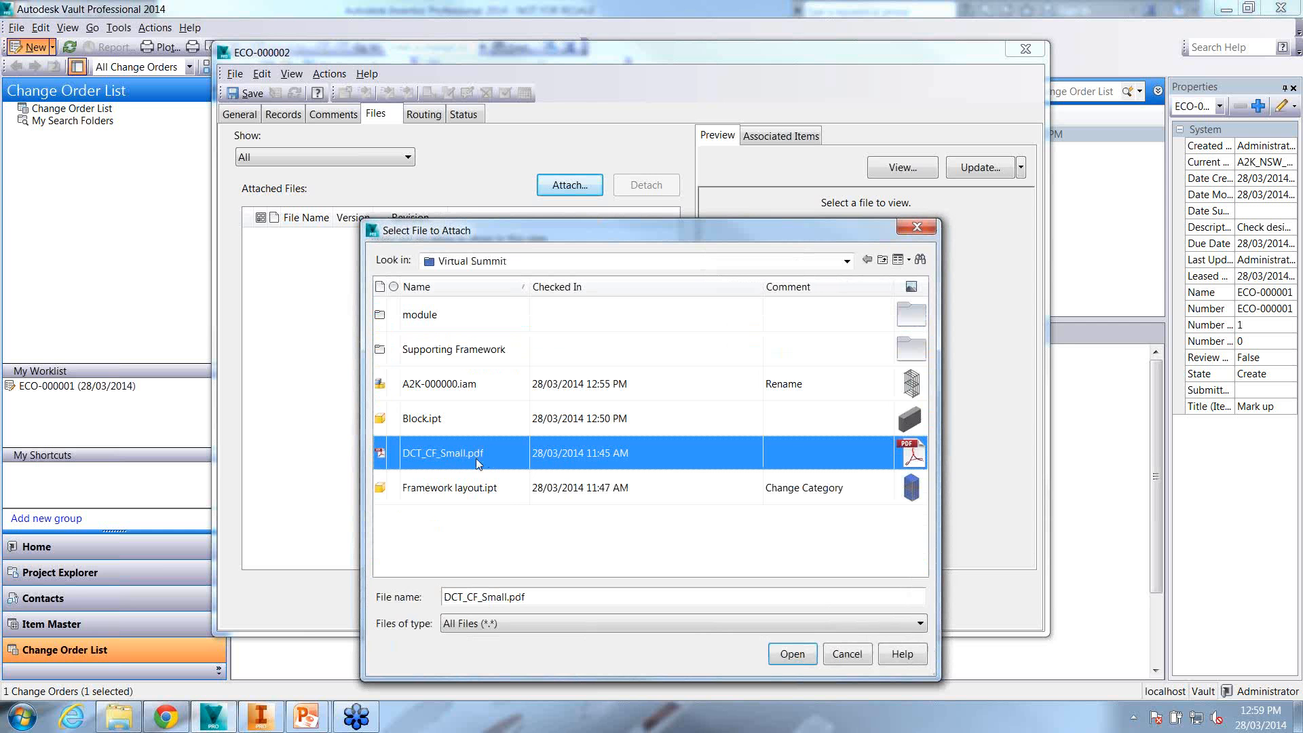
{"action": "left_click", "coordinate": [793, 654]}
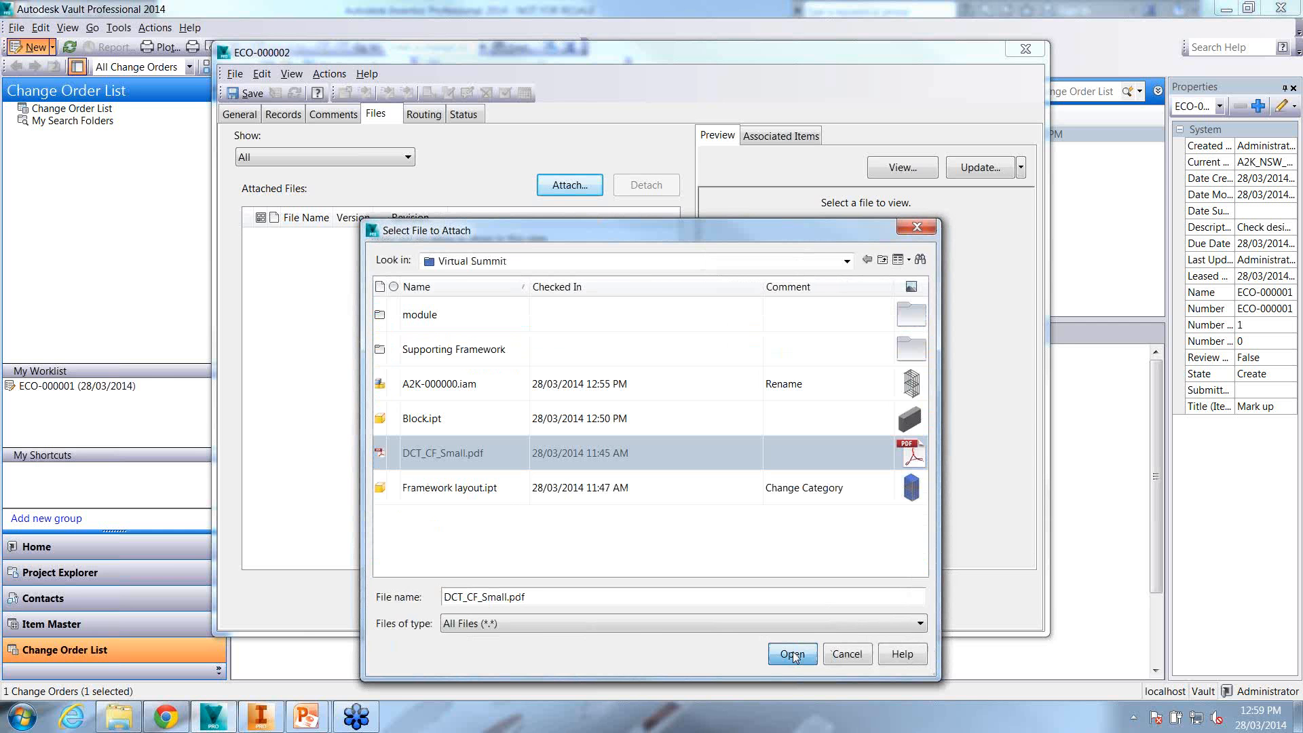
{"action": "left_click_drag", "start_coordinate": [333, 218], "coordinate": [428, 234]}
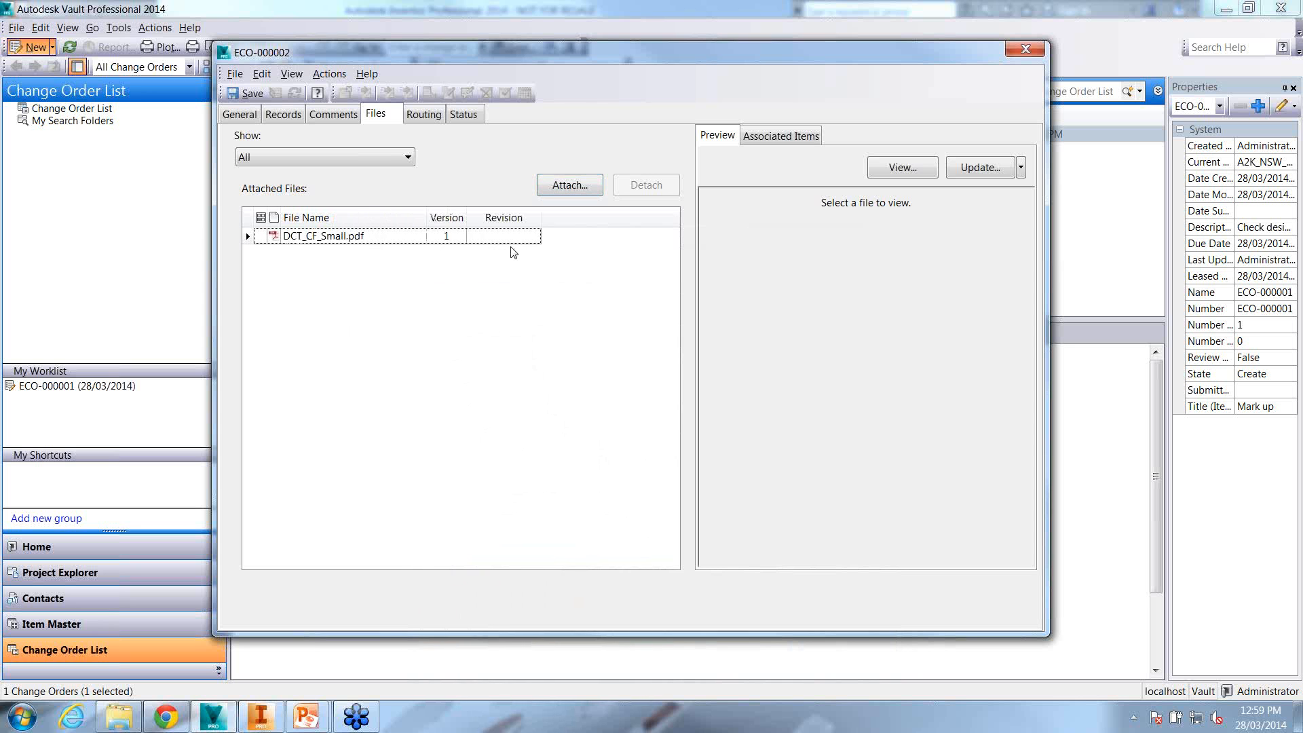
Review the new change order's routing and status workflow, and close it with its changes saved
{"action": "left_click", "coordinate": [426, 113]}
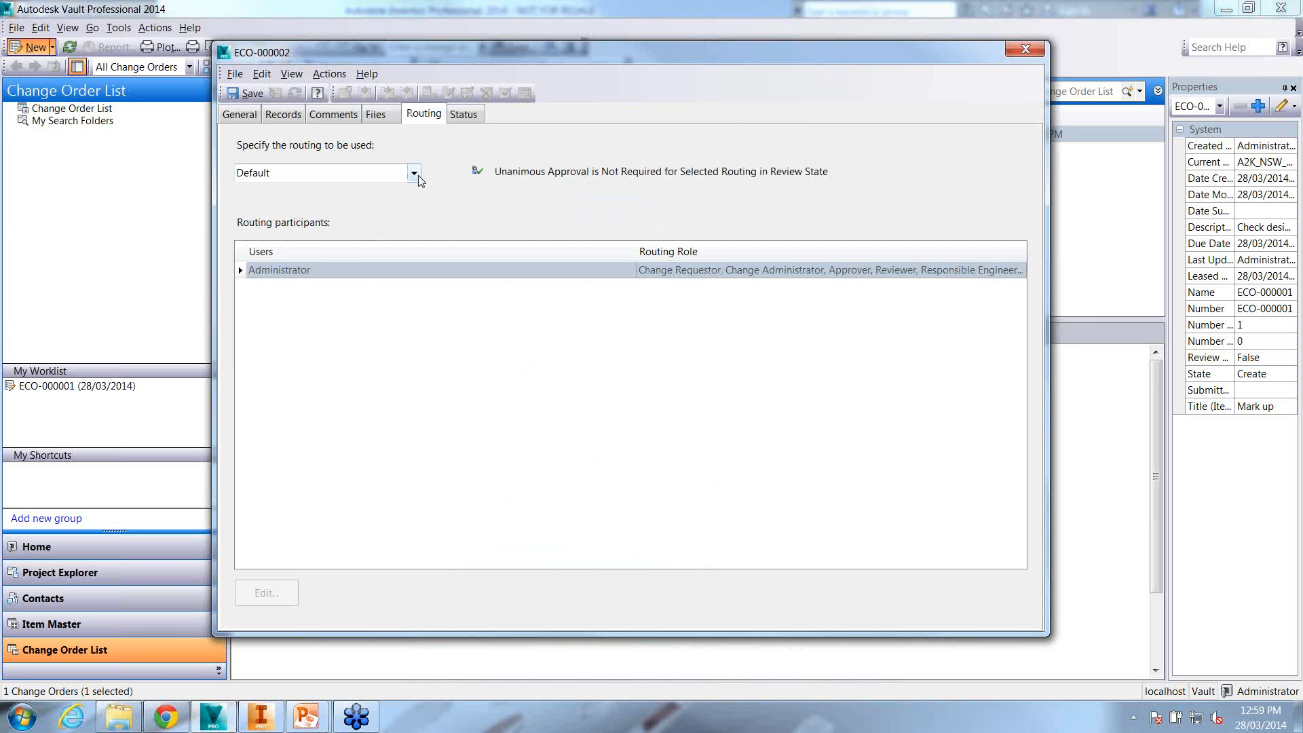
{"action": "left_click", "coordinate": [385, 175]}
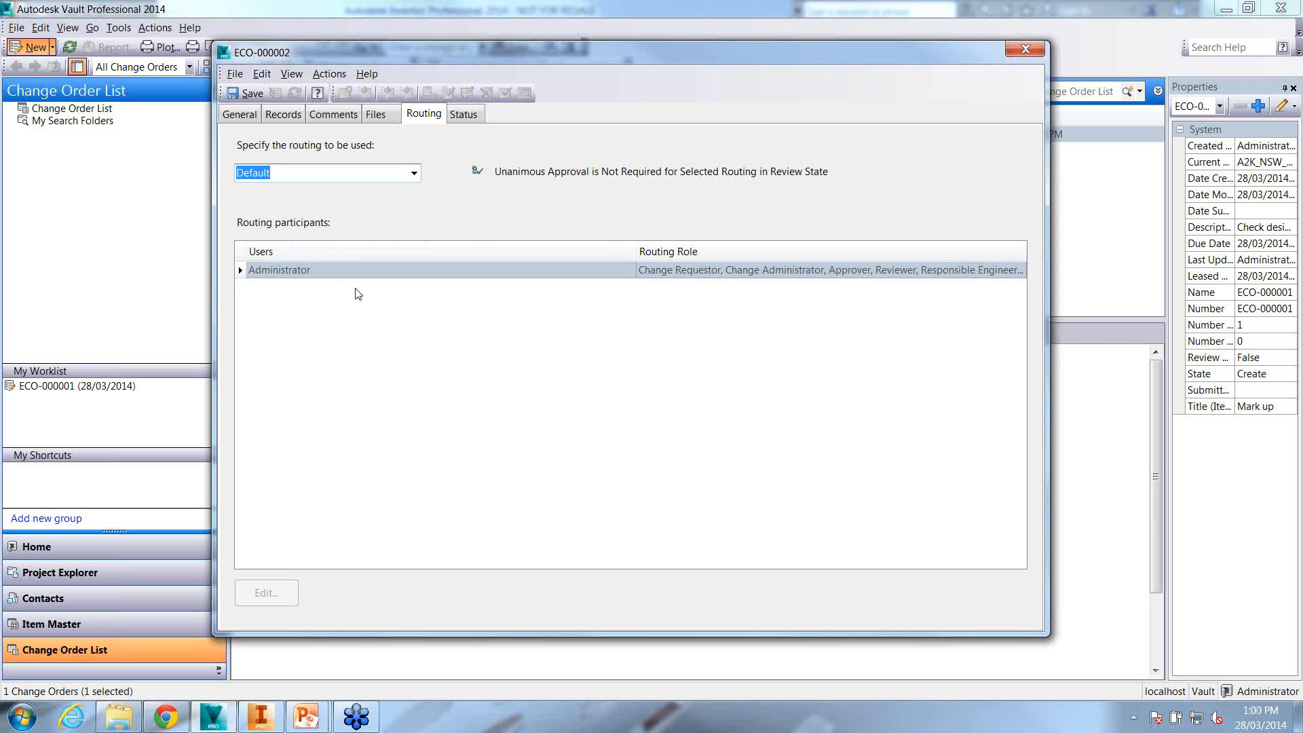
{"action": "left_click", "coordinate": [464, 114]}
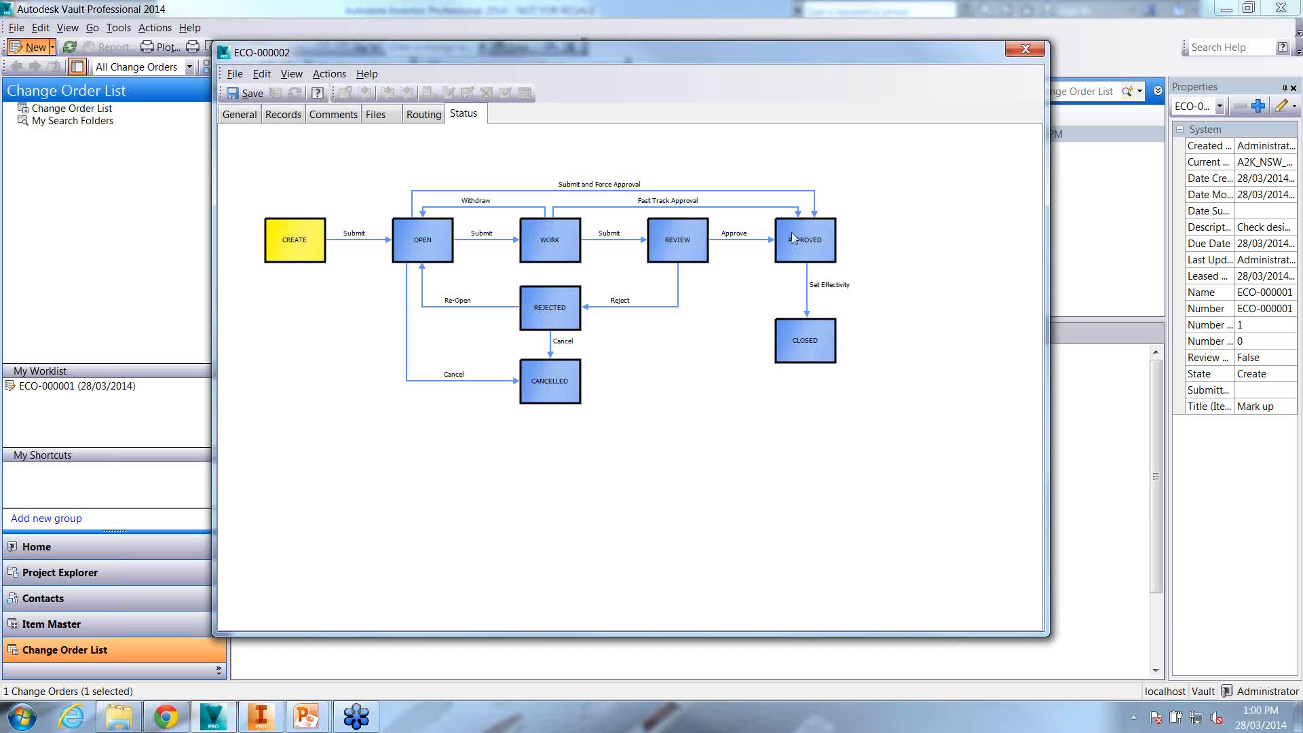
{"action": "left_click", "coordinate": [1026, 49]}
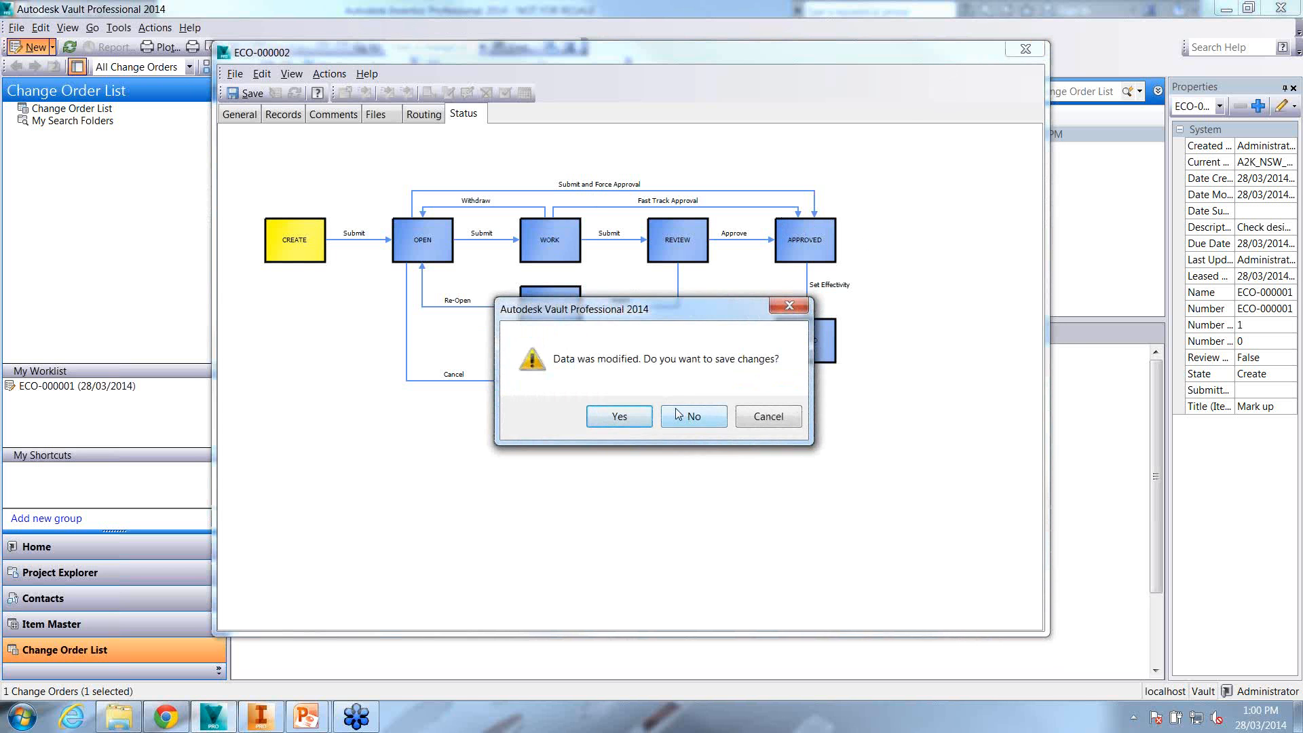
{"action": "left_click", "coordinate": [641, 418]}
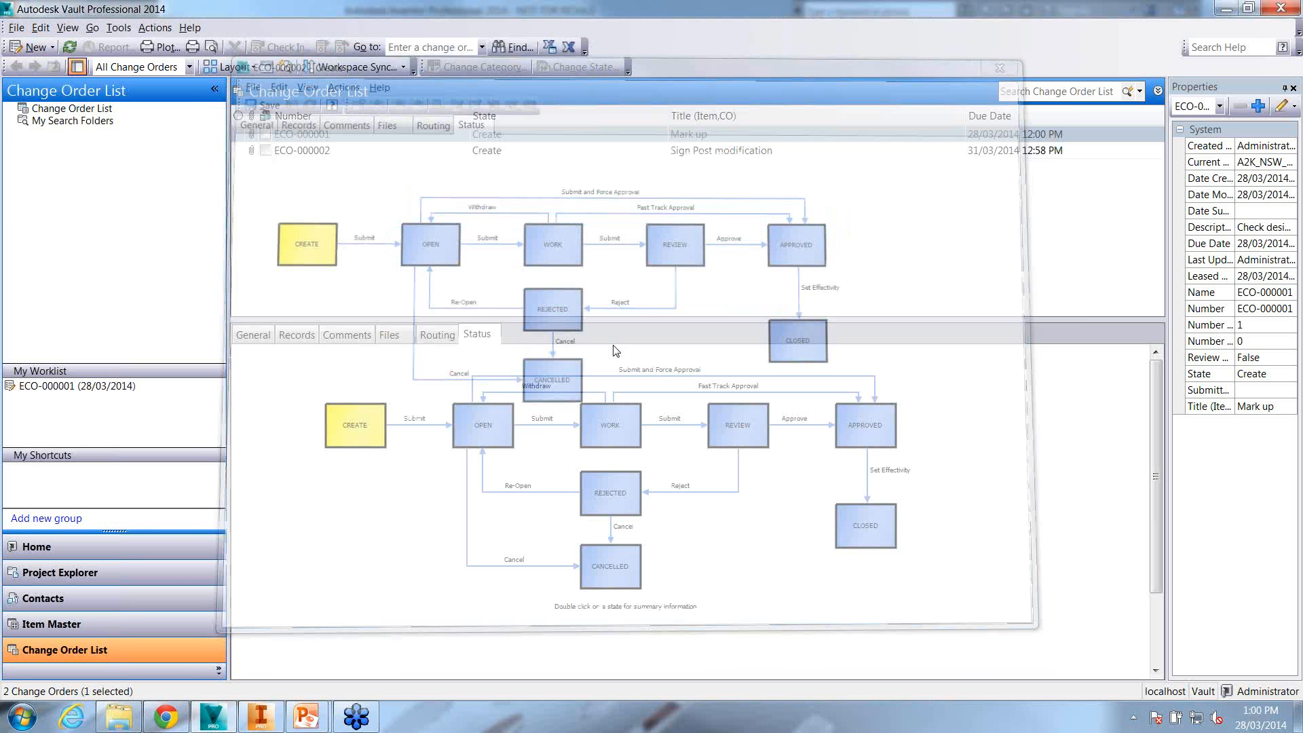
Examine the saved change order's general details, records, comments and attached PDF
{"action": "left_click", "coordinate": [264, 337]}
{"action": "left_click", "coordinate": [314, 336]}
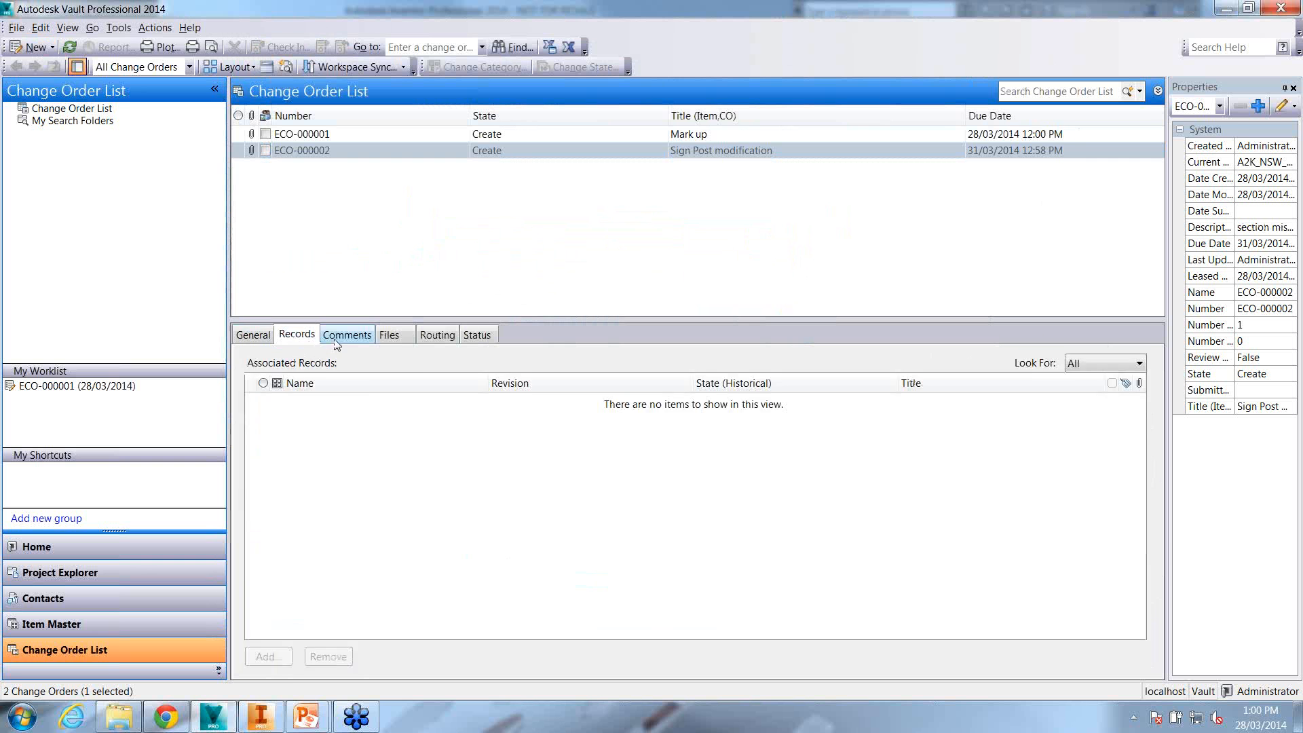
{"action": "left_click", "coordinate": [342, 336]}
{"action": "left_click", "coordinate": [285, 336]}
{"action": "left_click", "coordinate": [270, 339]}
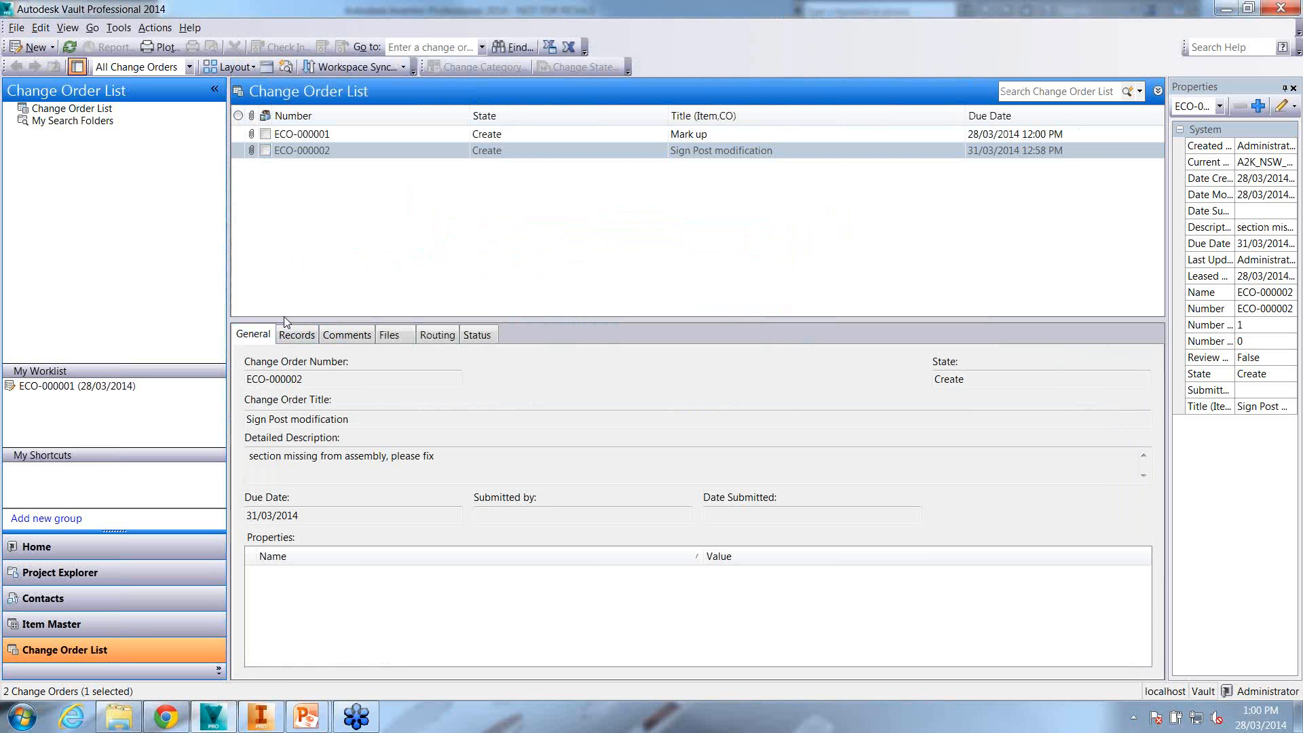
{"action": "left_click", "coordinate": [390, 336]}
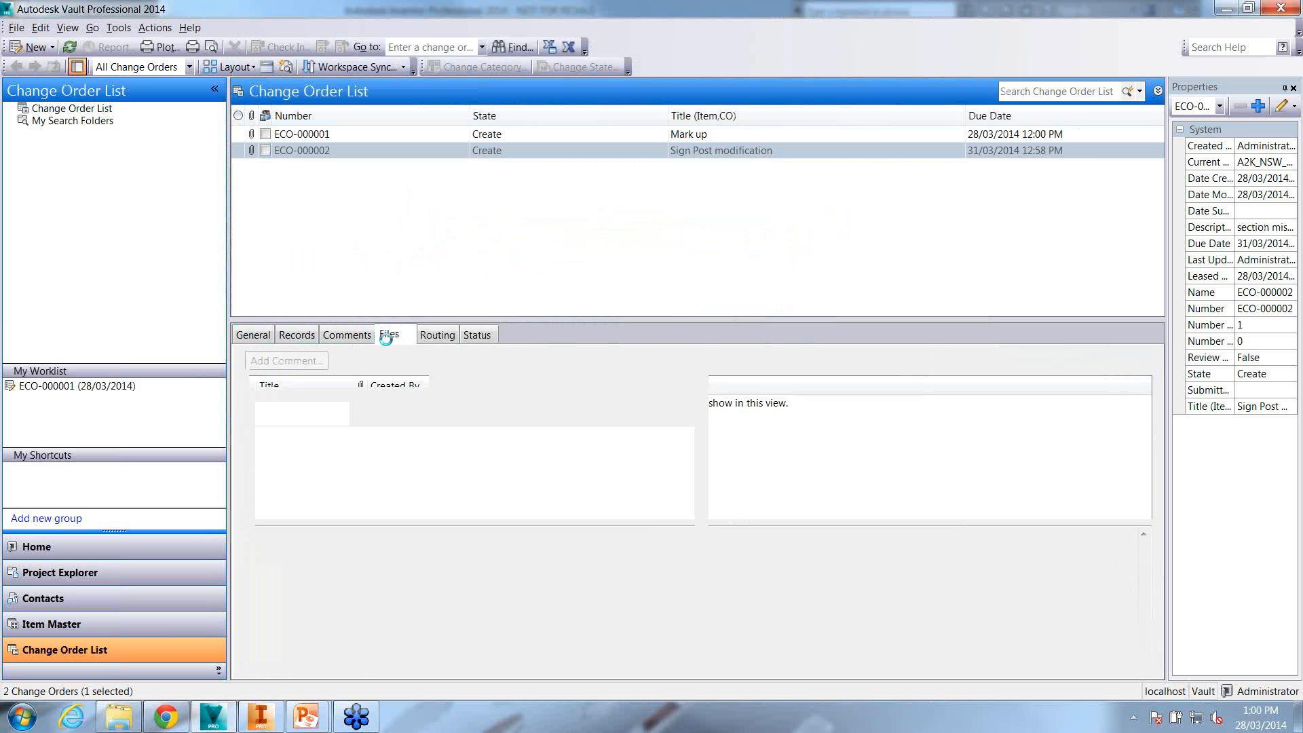
{"action": "left_click", "coordinate": [331, 459]}
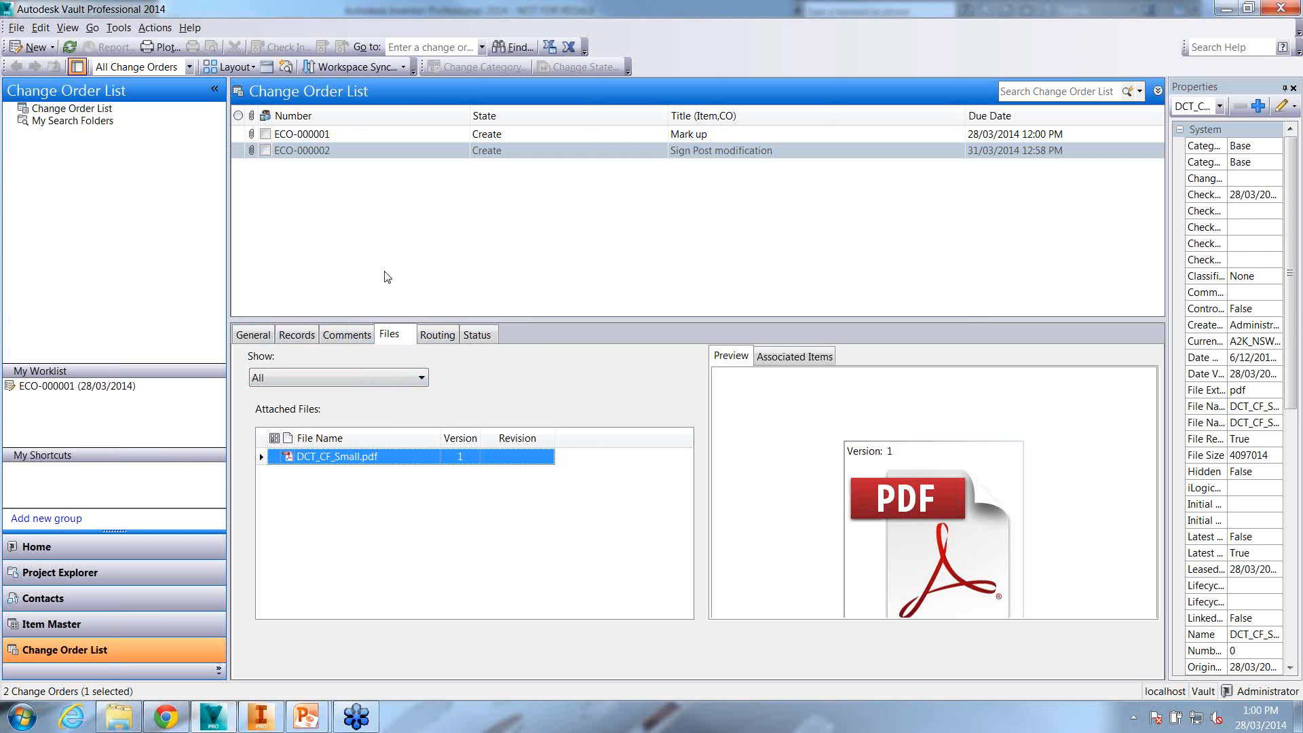
Reopen the Sign Post modification change order for editing and attach SignPost.iam from the Designs > Signpost folder
{"action": "right_click", "coordinate": [303, 152]}
{"action": "left_click", "coordinate": [357, 199]}
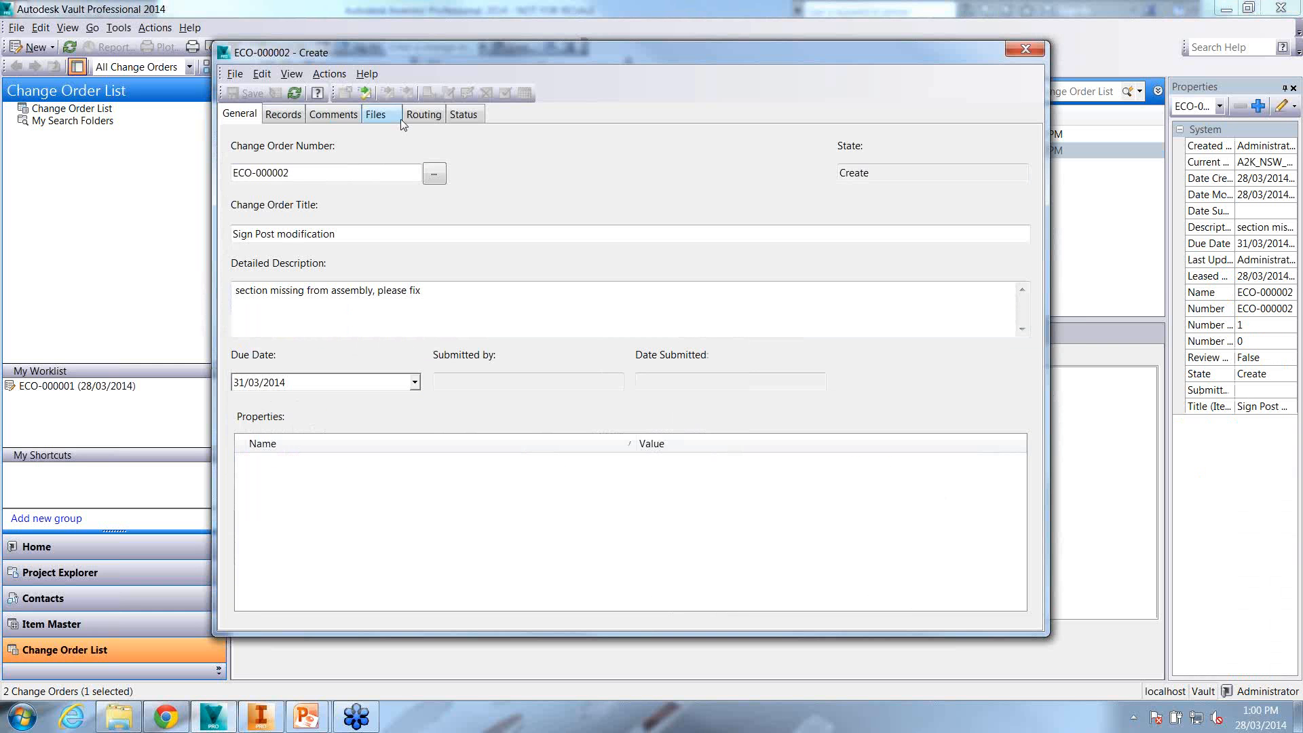
{"action": "left_click", "coordinate": [384, 114]}
{"action": "left_click", "coordinate": [555, 187]}
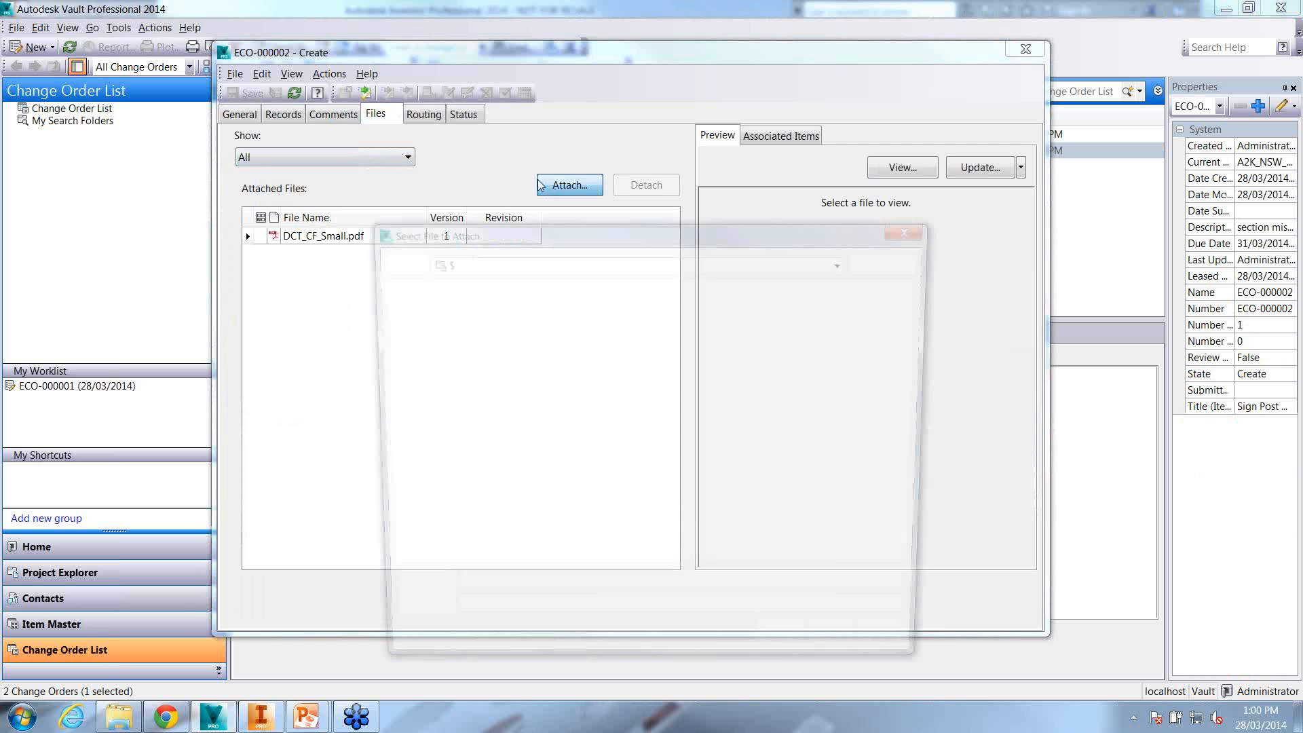
{"action": "double_click", "coordinate": [424, 357]}
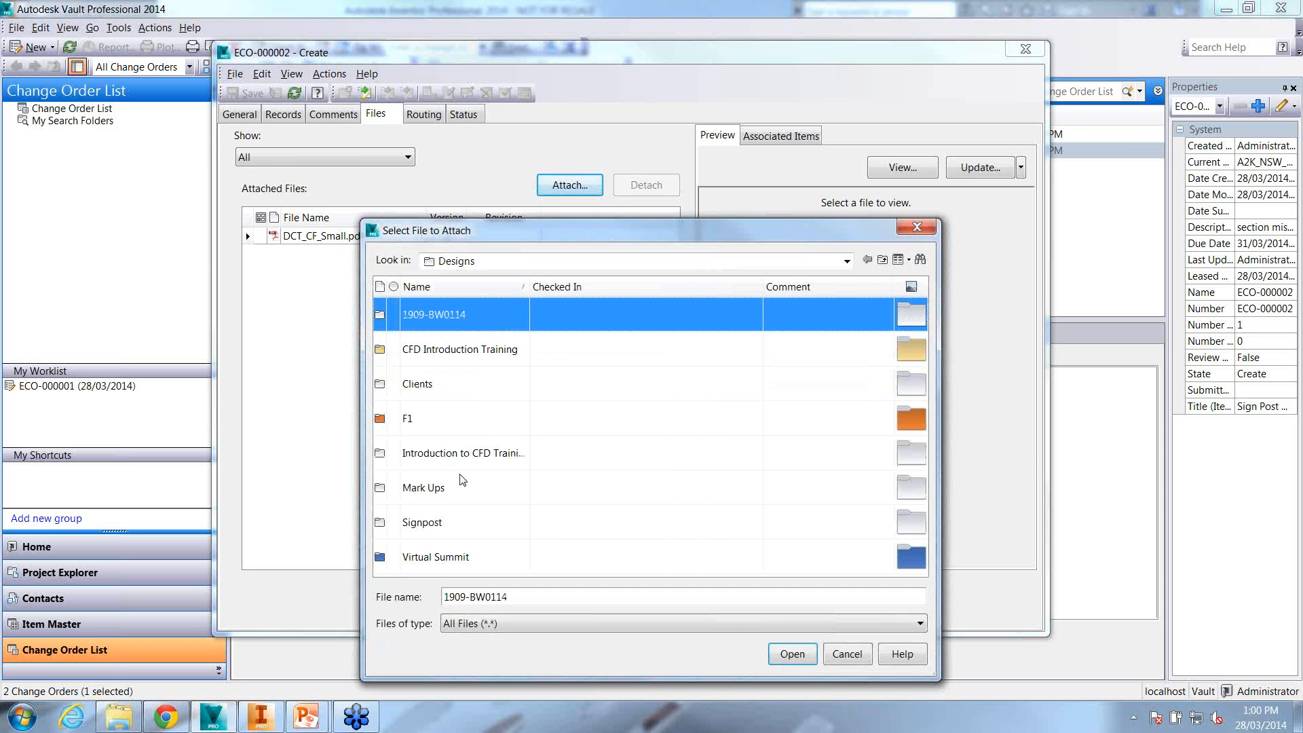
{"action": "double_click", "coordinate": [447, 519]}
{"action": "left_click", "coordinate": [443, 389]}
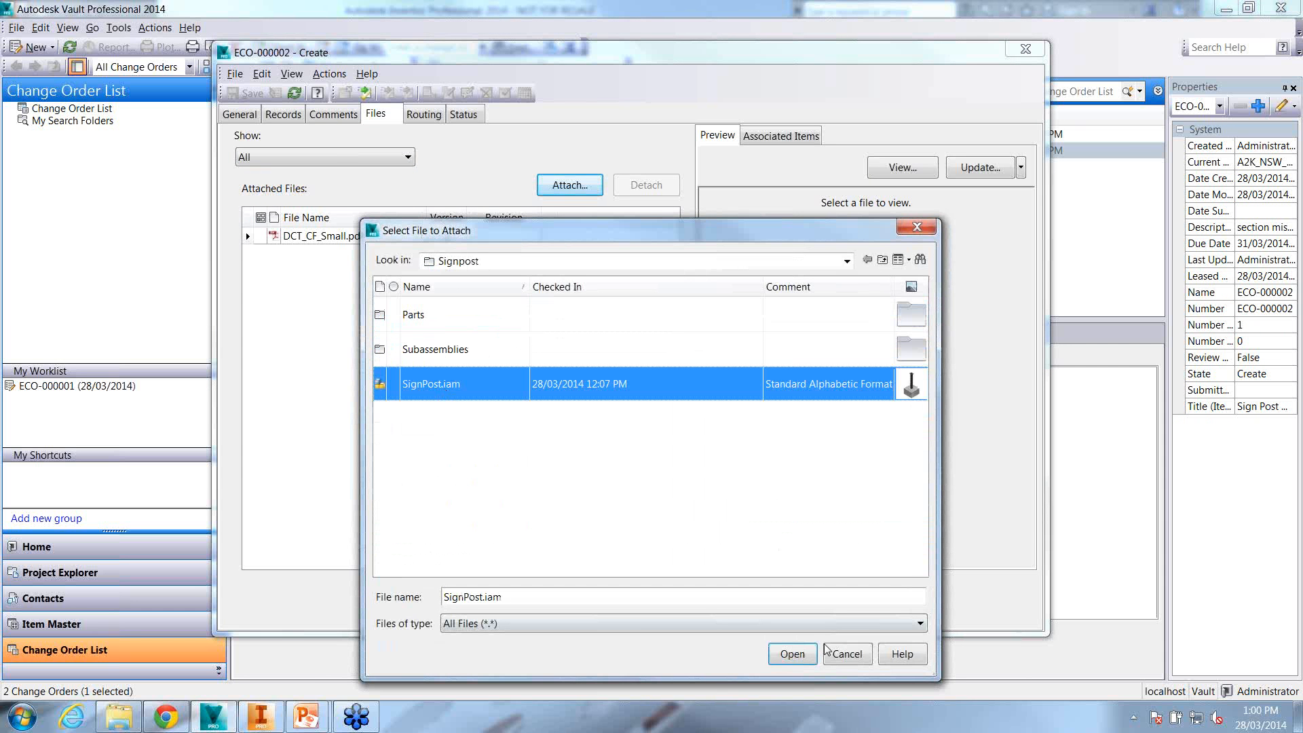
{"action": "left_click", "coordinate": [790, 658]}
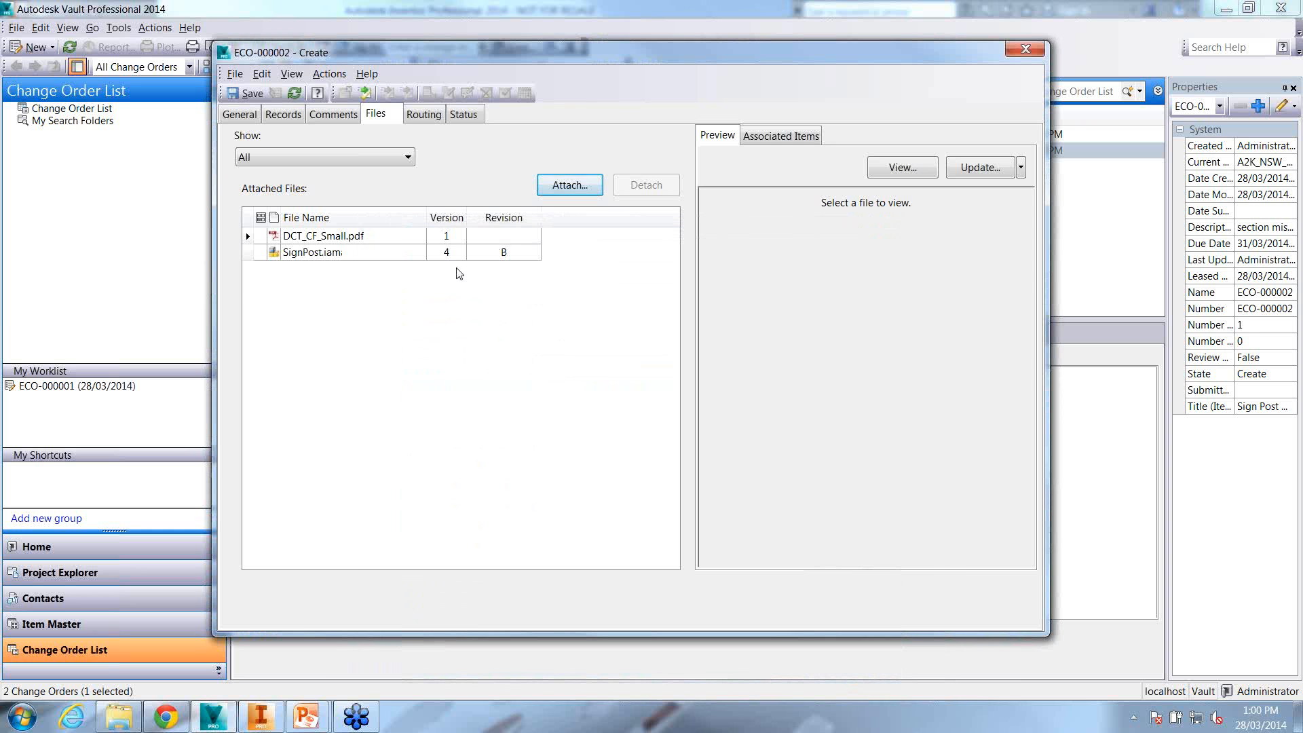
Preview both attached files, check the general details, and save and close the Sign Post modification change order
{"action": "left_click", "coordinate": [381, 237]}
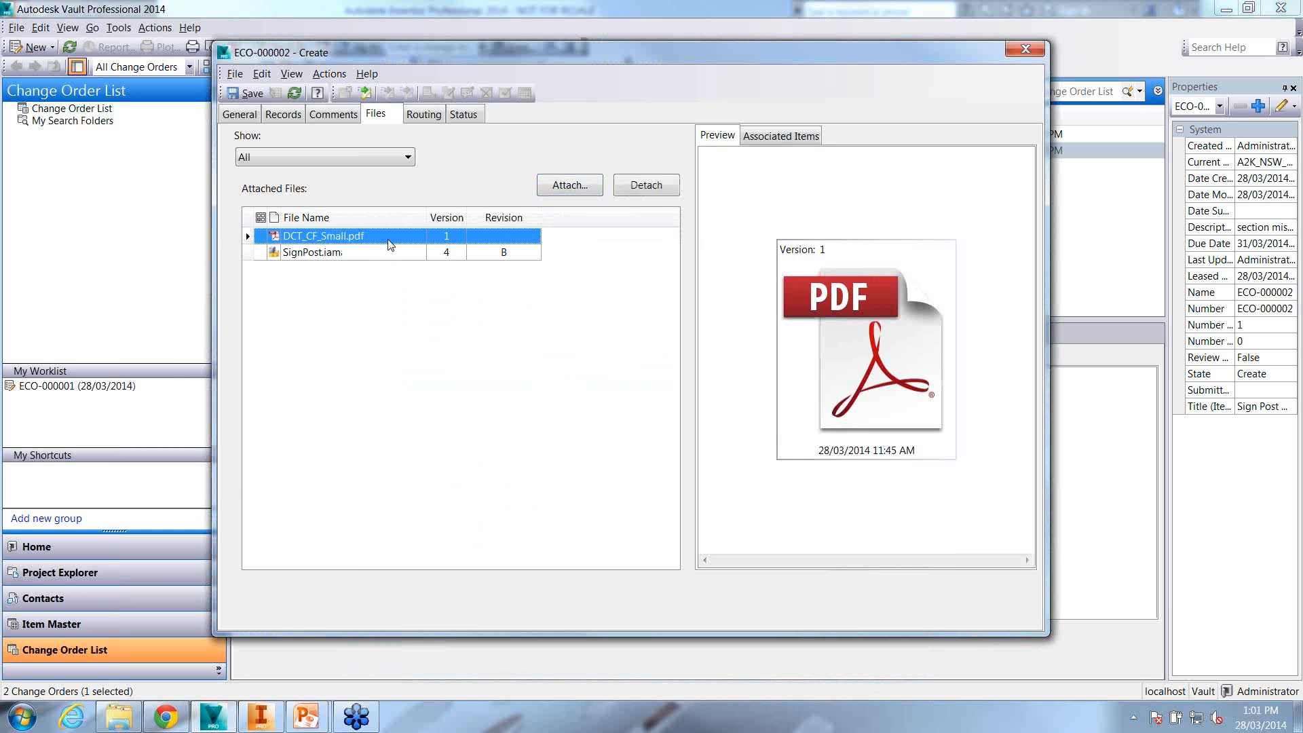
{"action": "left_click", "coordinate": [392, 252]}
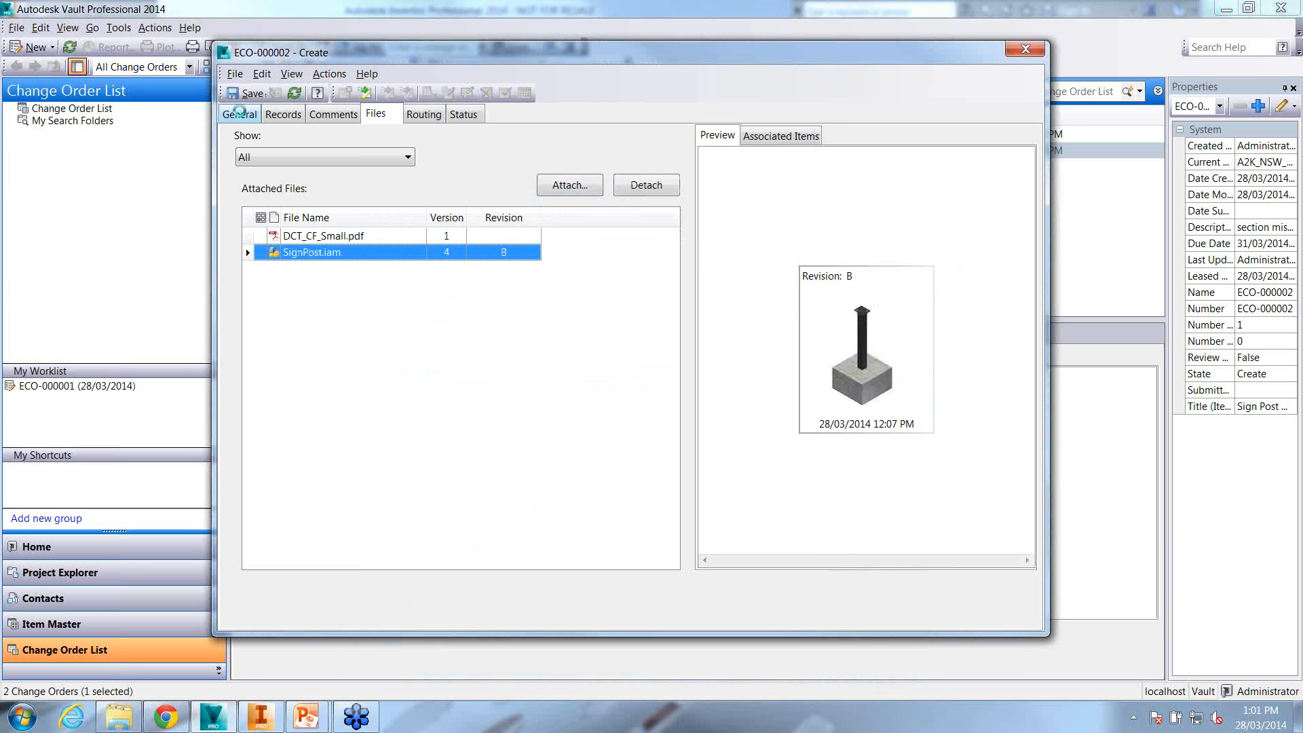
{"action": "left_click", "coordinate": [239, 114]}
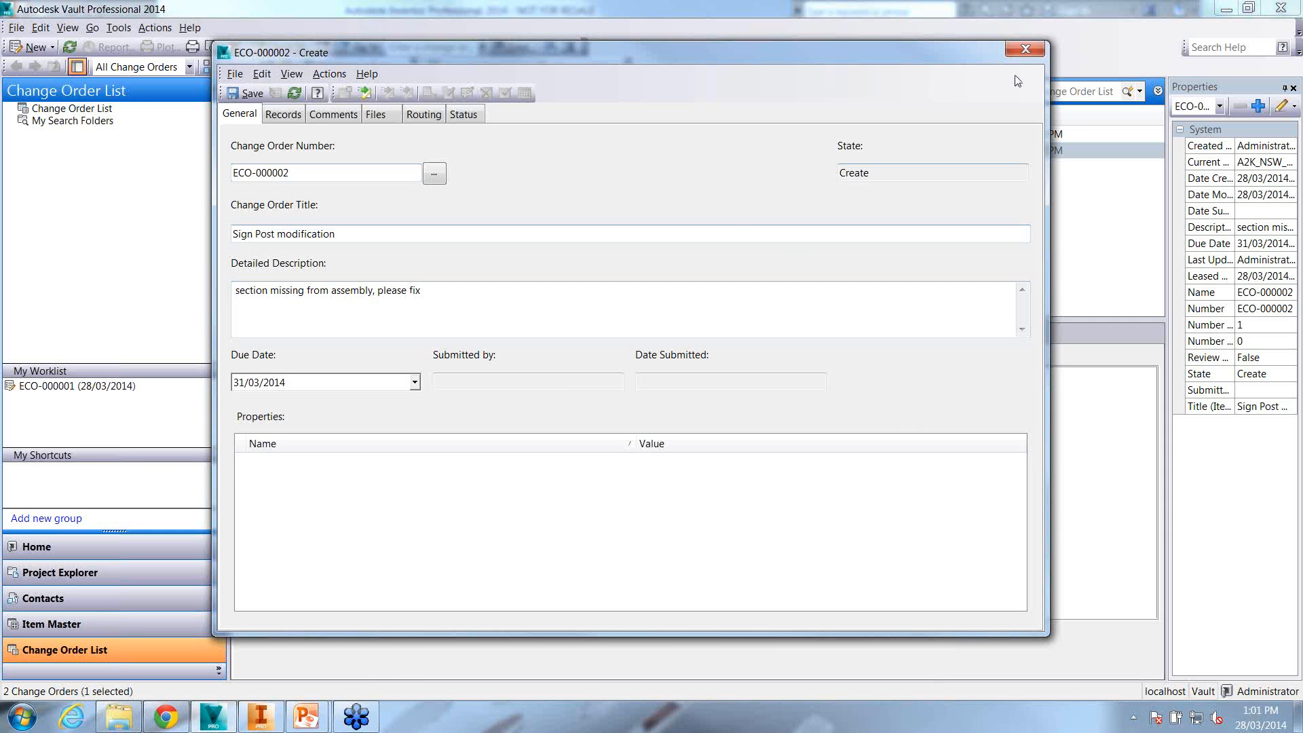
{"action": "left_click", "coordinate": [246, 93]}
{"action": "left_click", "coordinate": [1020, 52]}
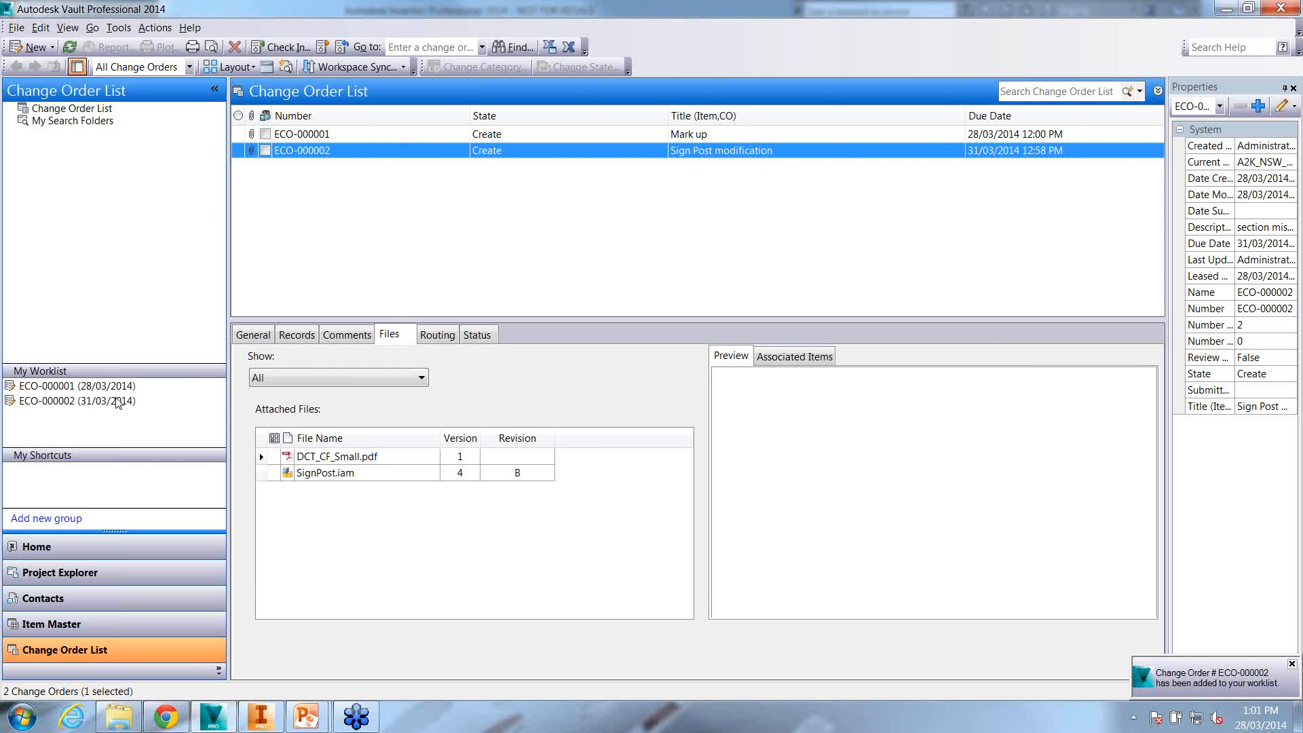
Submit change order ECO-000002 to the Open state without adding a comment
{"action": "left_click", "coordinate": [118, 401]}
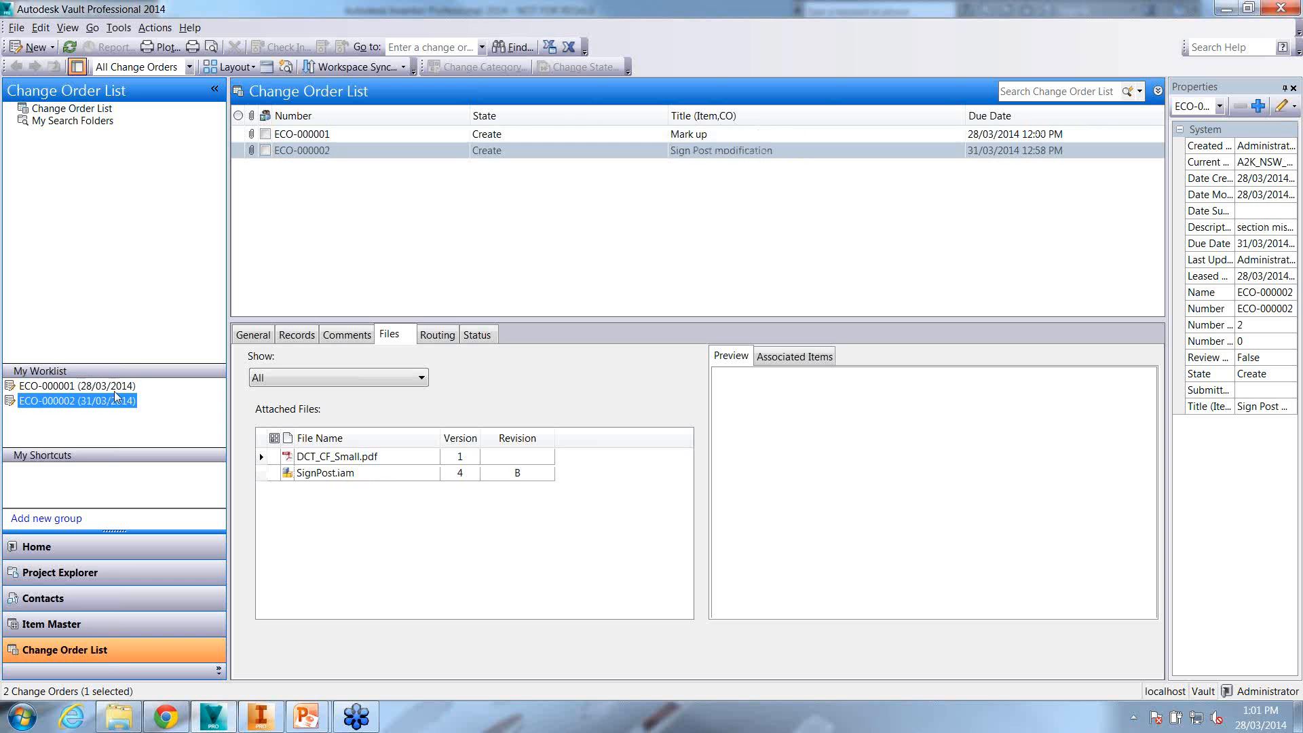
{"action": "left_click", "coordinate": [309, 154]}
{"action": "right_click", "coordinate": [308, 154]}
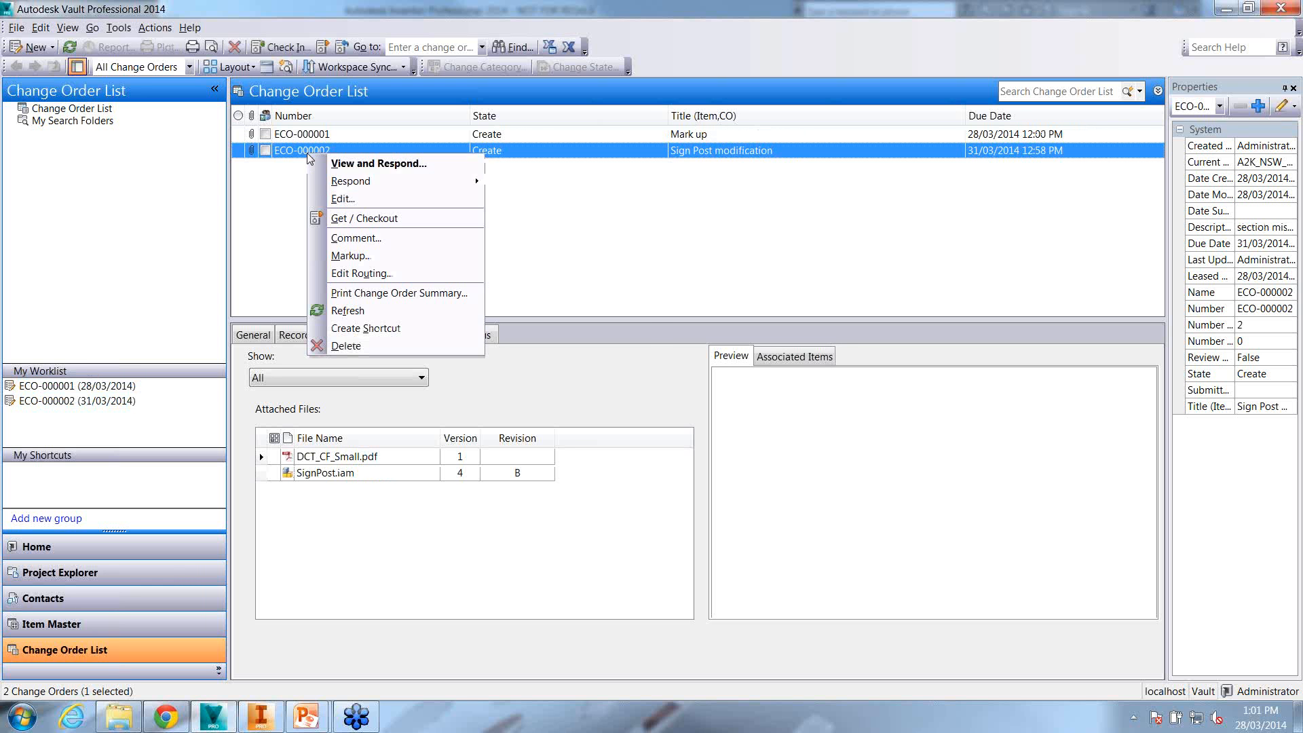
{"action": "mouse_move", "coordinate": [378, 181]}
{"action": "left_click", "coordinate": [610, 203]}
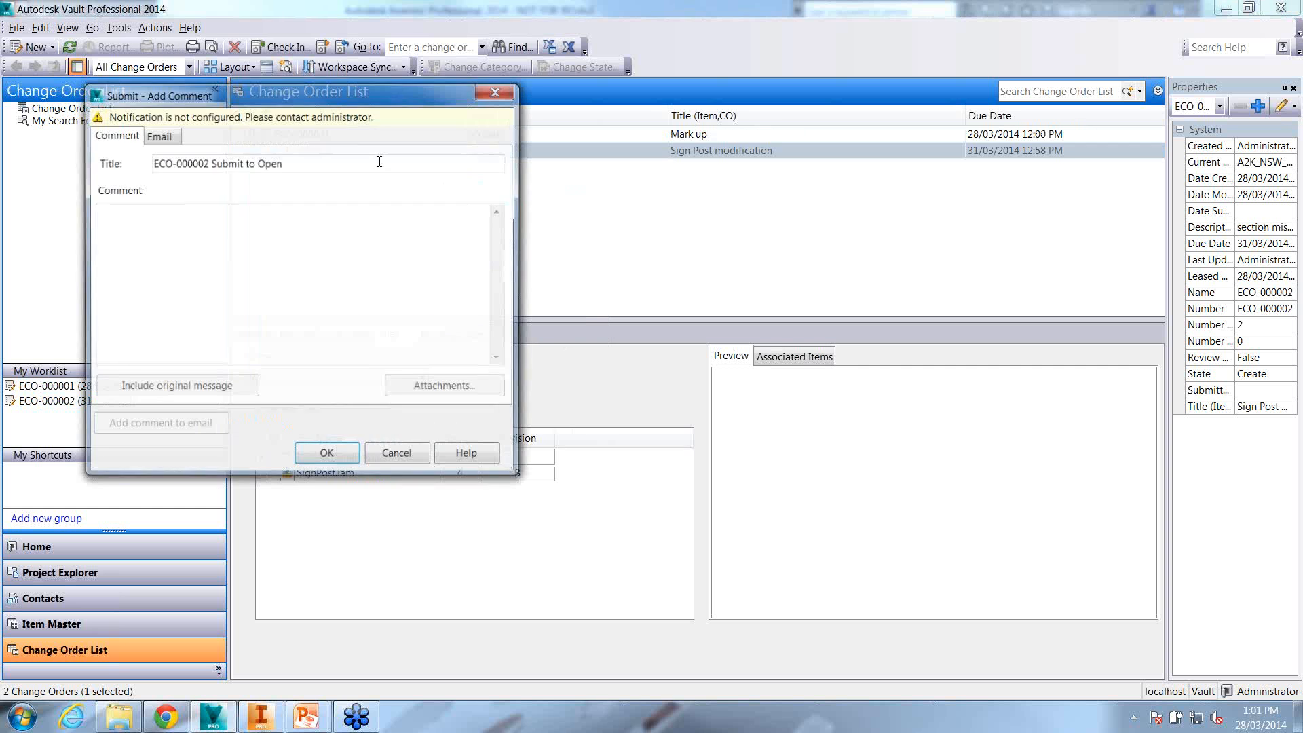
{"action": "left_click", "coordinate": [322, 467]}
Check the change order's routing participants, and move it to Approved with the Submit and Force Approval response
{"action": "right_click", "coordinate": [311, 146]}
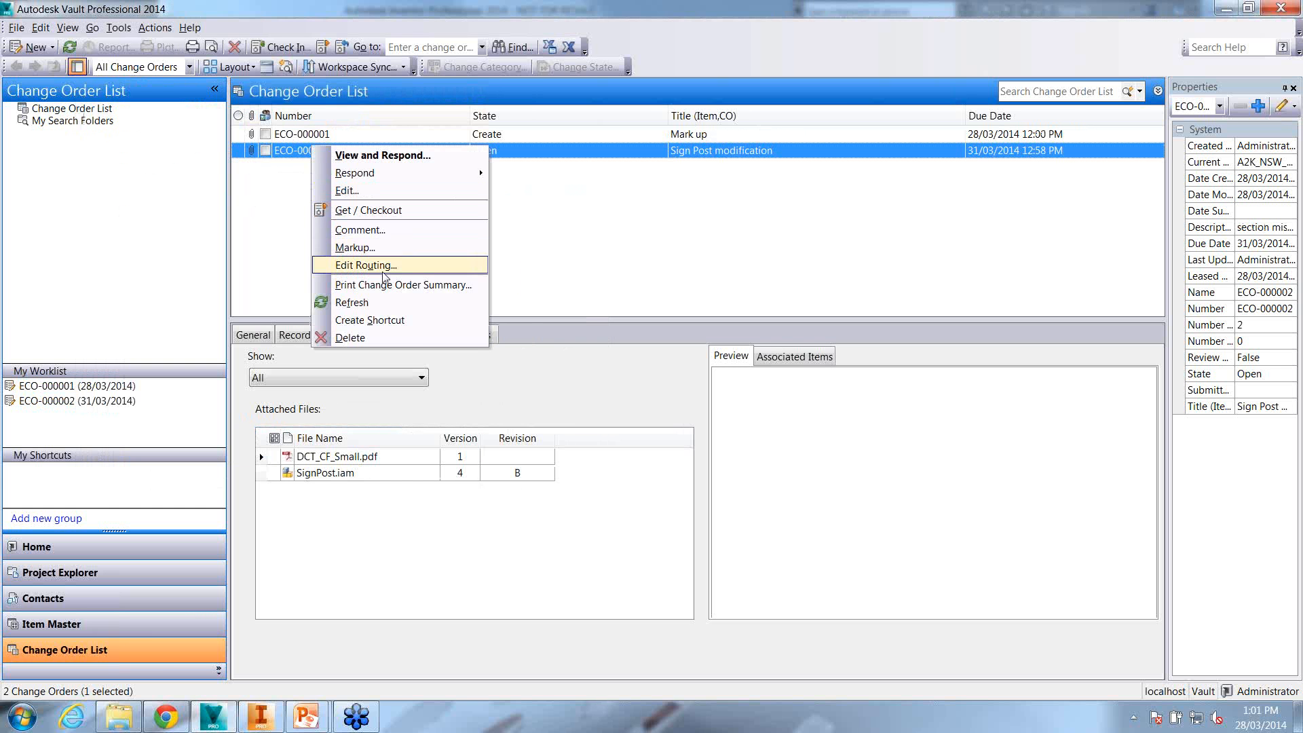
{"action": "left_click", "coordinate": [386, 268]}
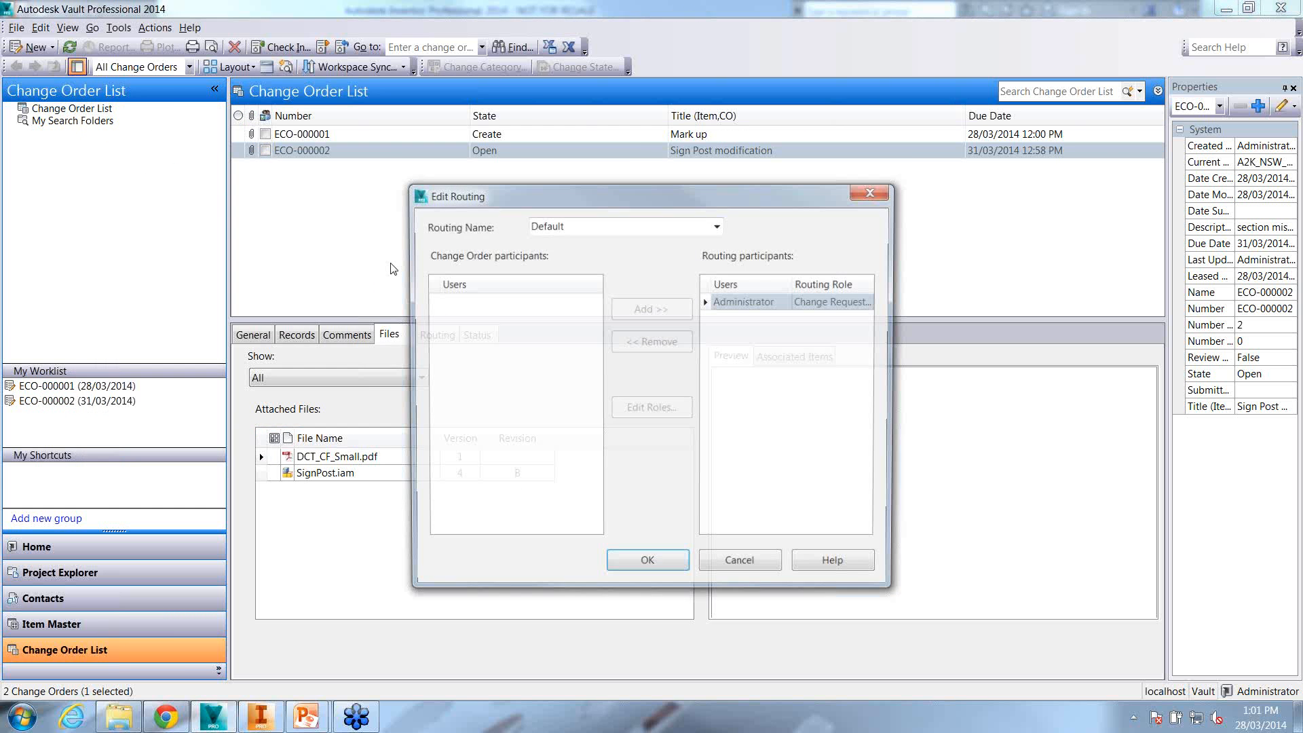
{"action": "right_click", "coordinate": [323, 152]}
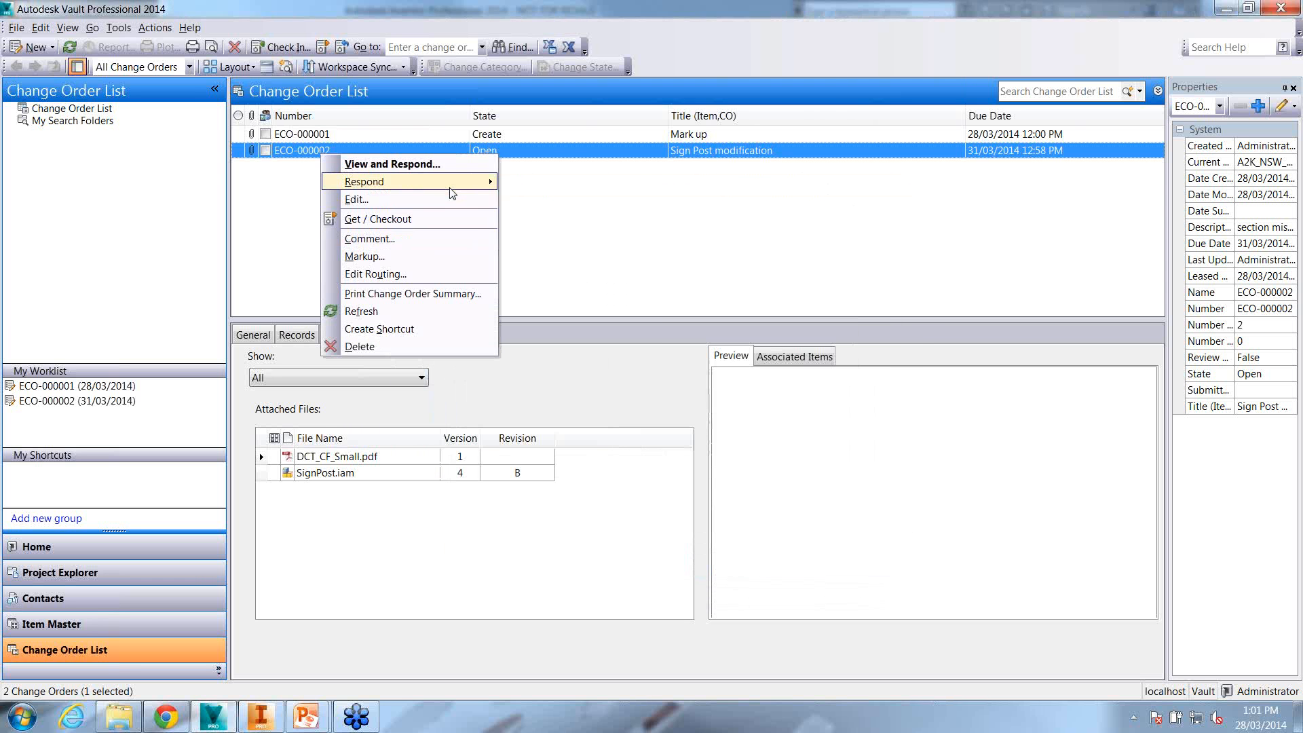
{"action": "mouse_move", "coordinate": [451, 182]}
{"action": "left_click", "coordinate": [544, 221]}
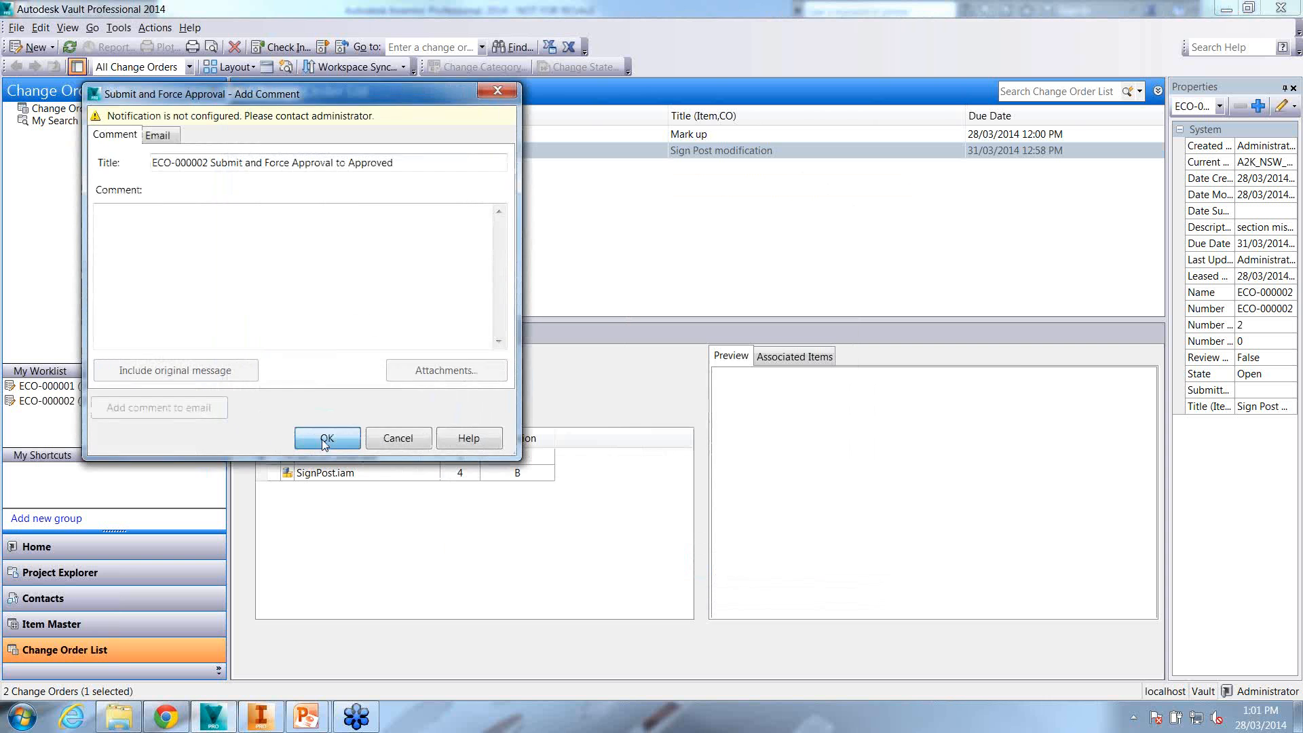
{"action": "left_click", "coordinate": [326, 438]}
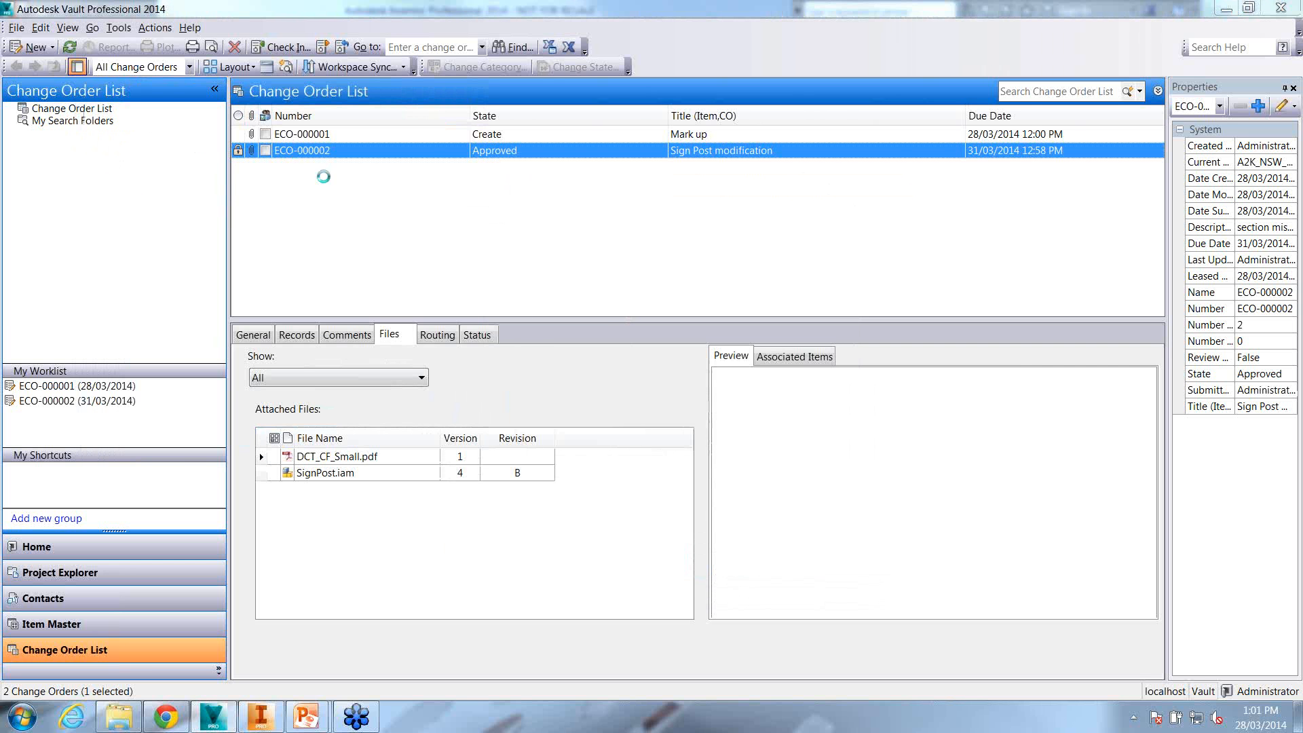
Check the approved change order's status workflow, and move it to Closed with the Set Effectivity response
{"action": "double_click", "coordinate": [343, 178]}
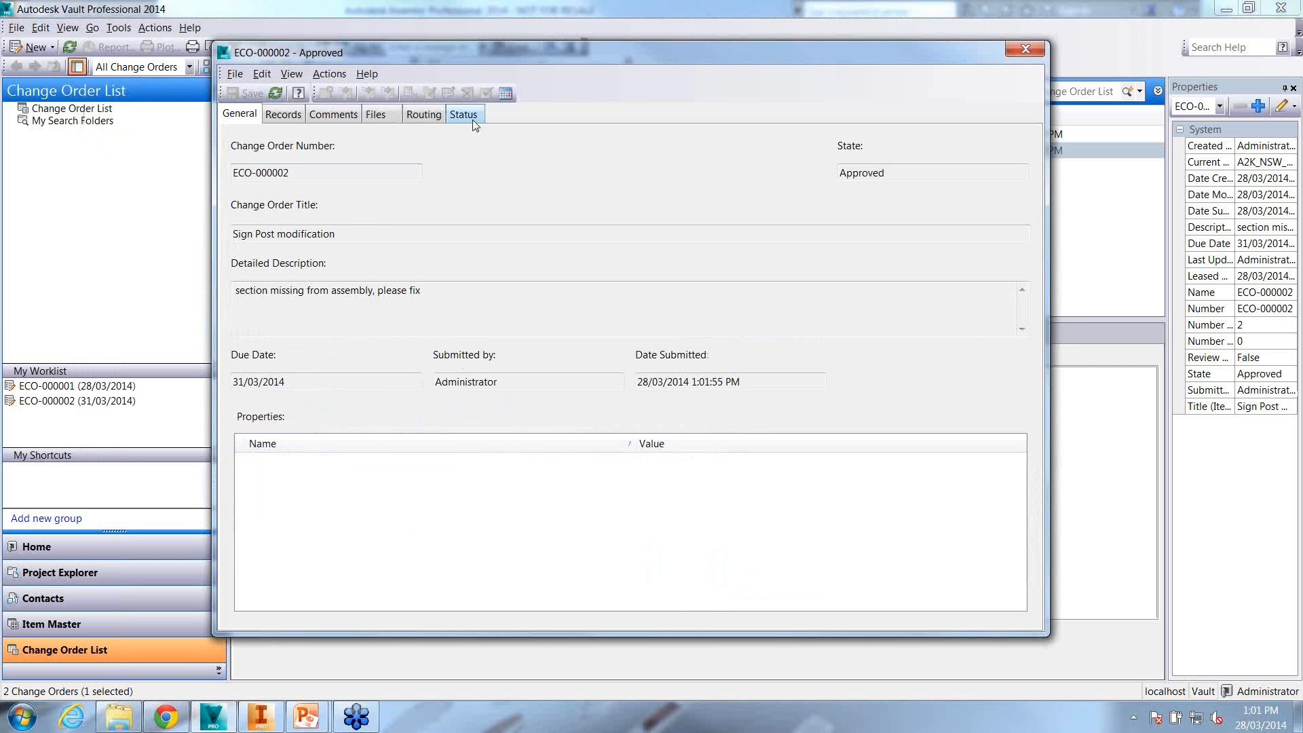
{"action": "left_click", "coordinate": [464, 114]}
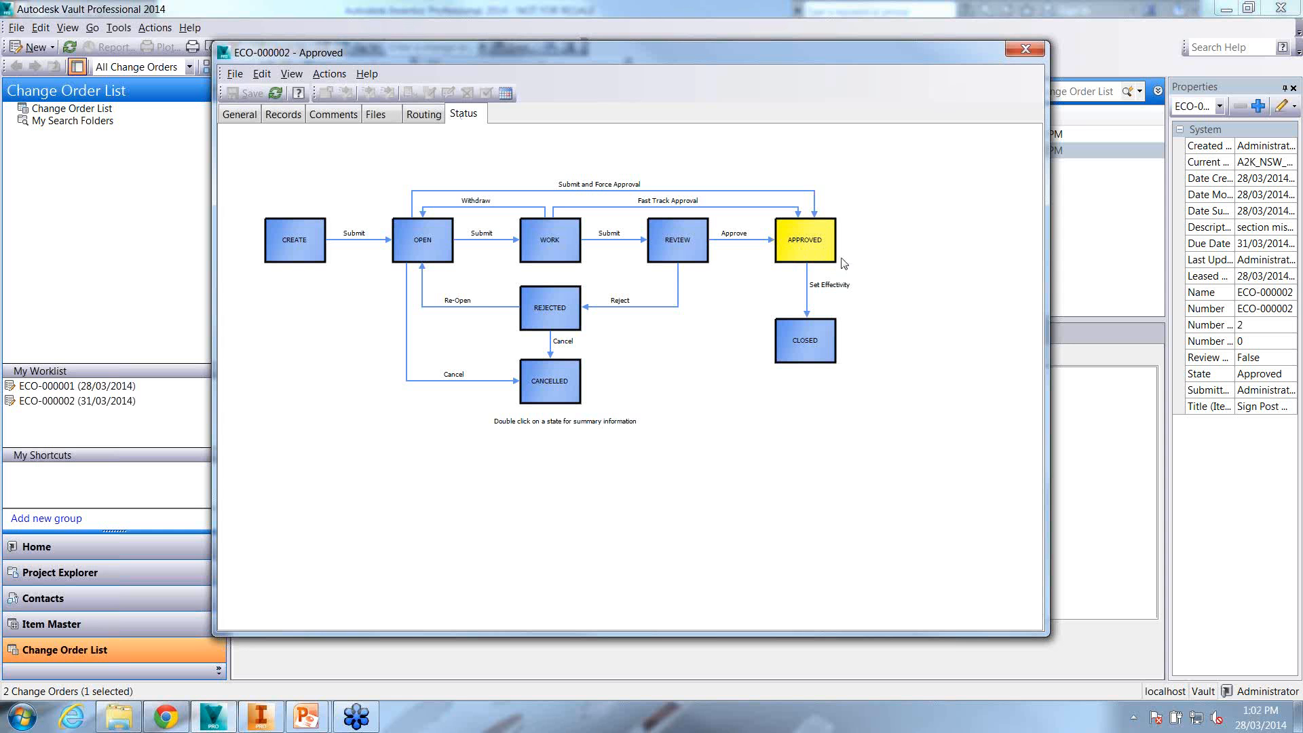
{"action": "left_click", "coordinate": [1011, 55]}
{"action": "right_click", "coordinate": [410, 149]}
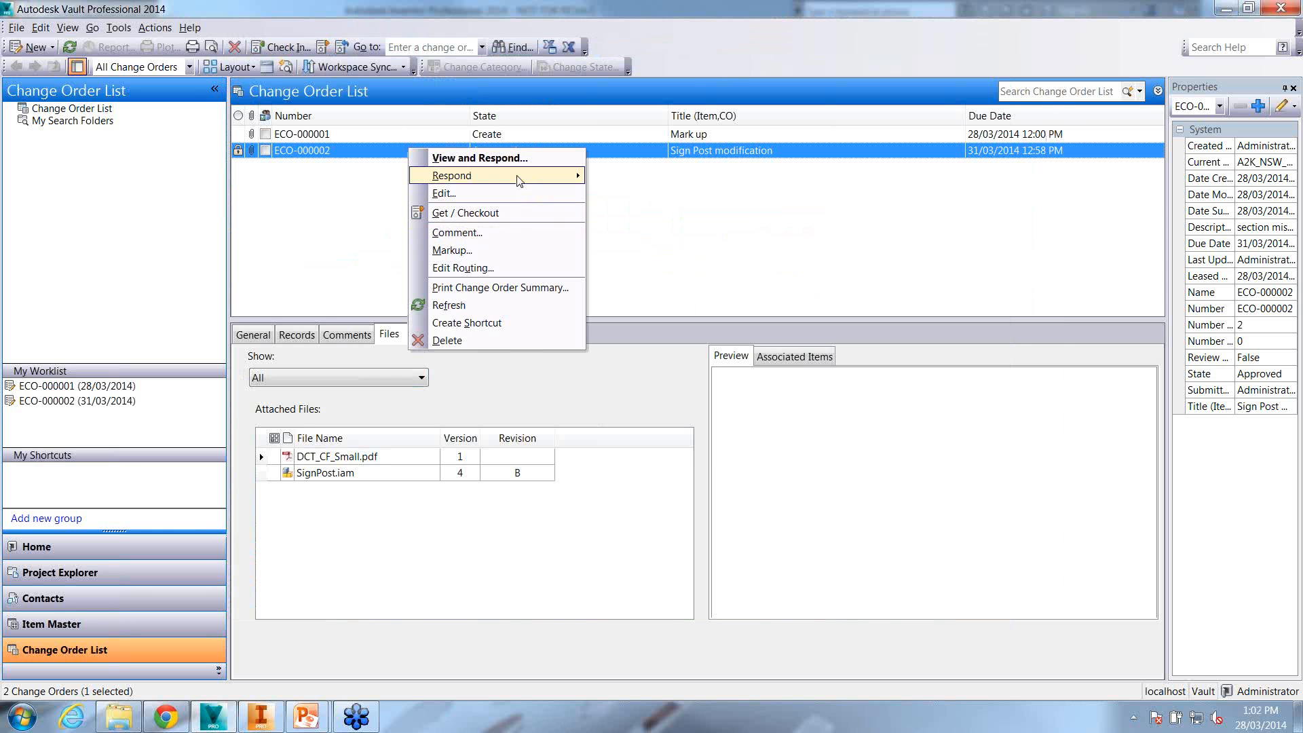
{"action": "mouse_move", "coordinate": [519, 178]}
{"action": "left_click", "coordinate": [644, 342]}
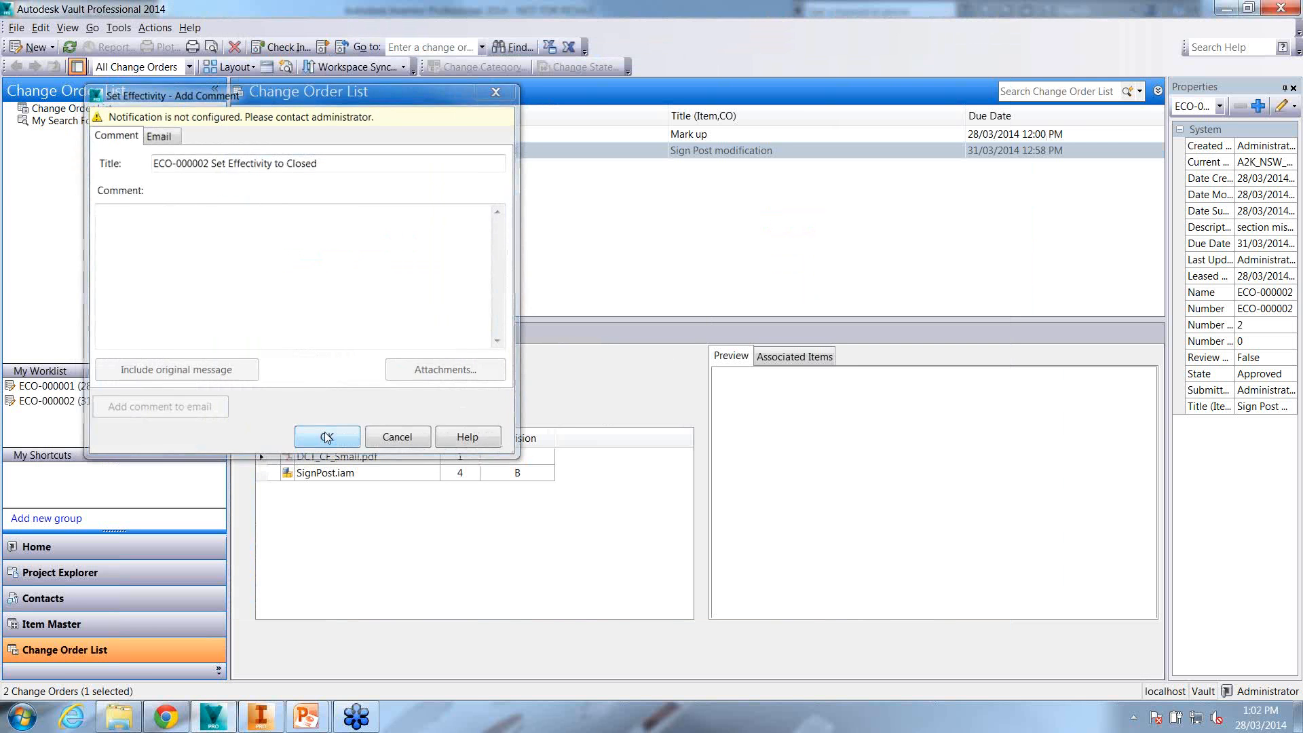
{"action": "left_click", "coordinate": [327, 431]}
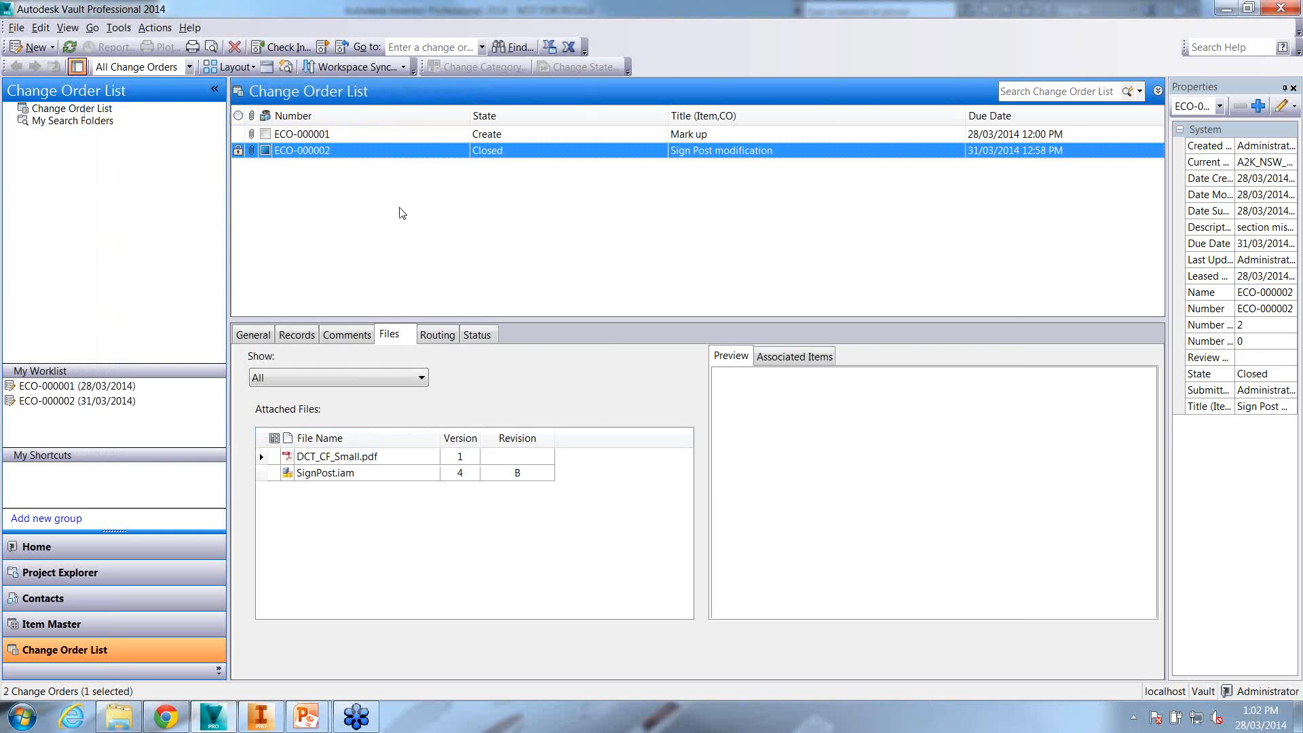
{"action": "left_click", "coordinate": [322, 139]}
{"action": "left_click", "coordinate": [328, 146]}
{"action": "left_click", "coordinate": [326, 140]}
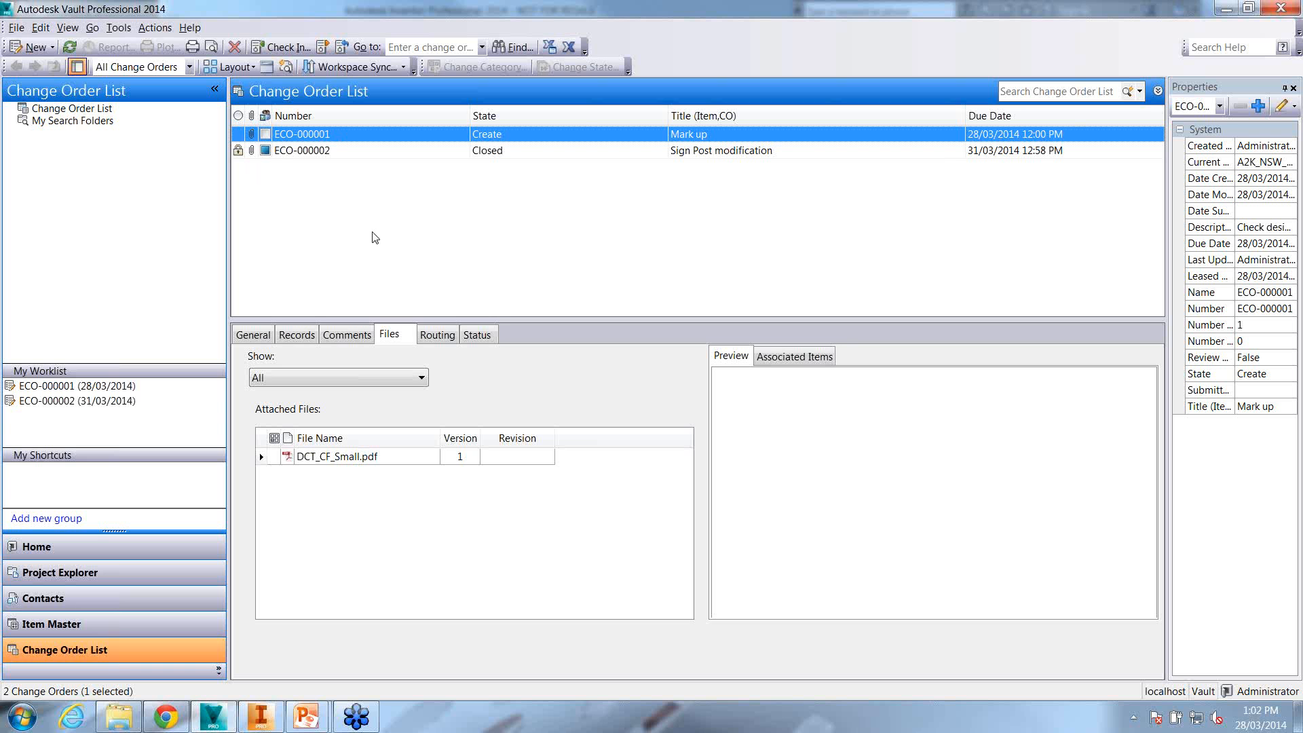
Assign items to A2K-000000.iam in the Designs > Virtual Summit folder, leaving the duplicate items unreplaced
{"action": "left_click", "coordinate": [91, 546]}
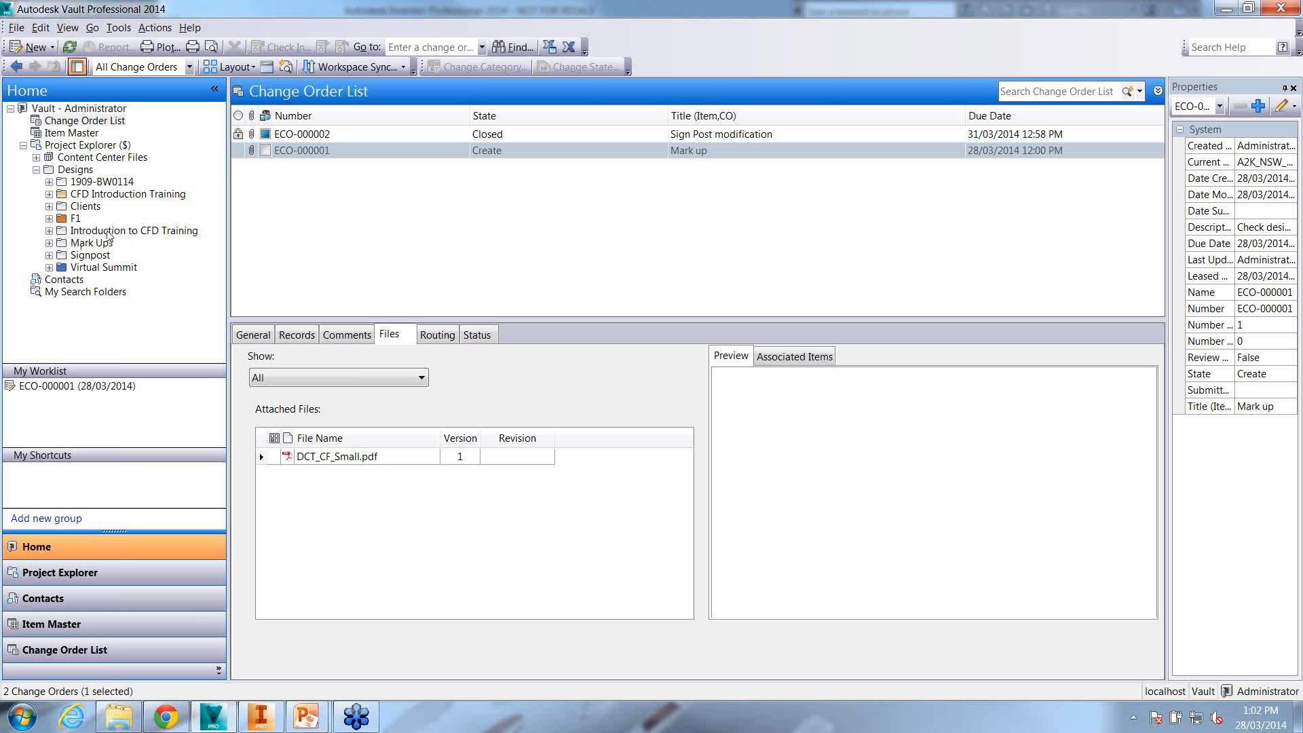
{"action": "left_click", "coordinate": [91, 260]}
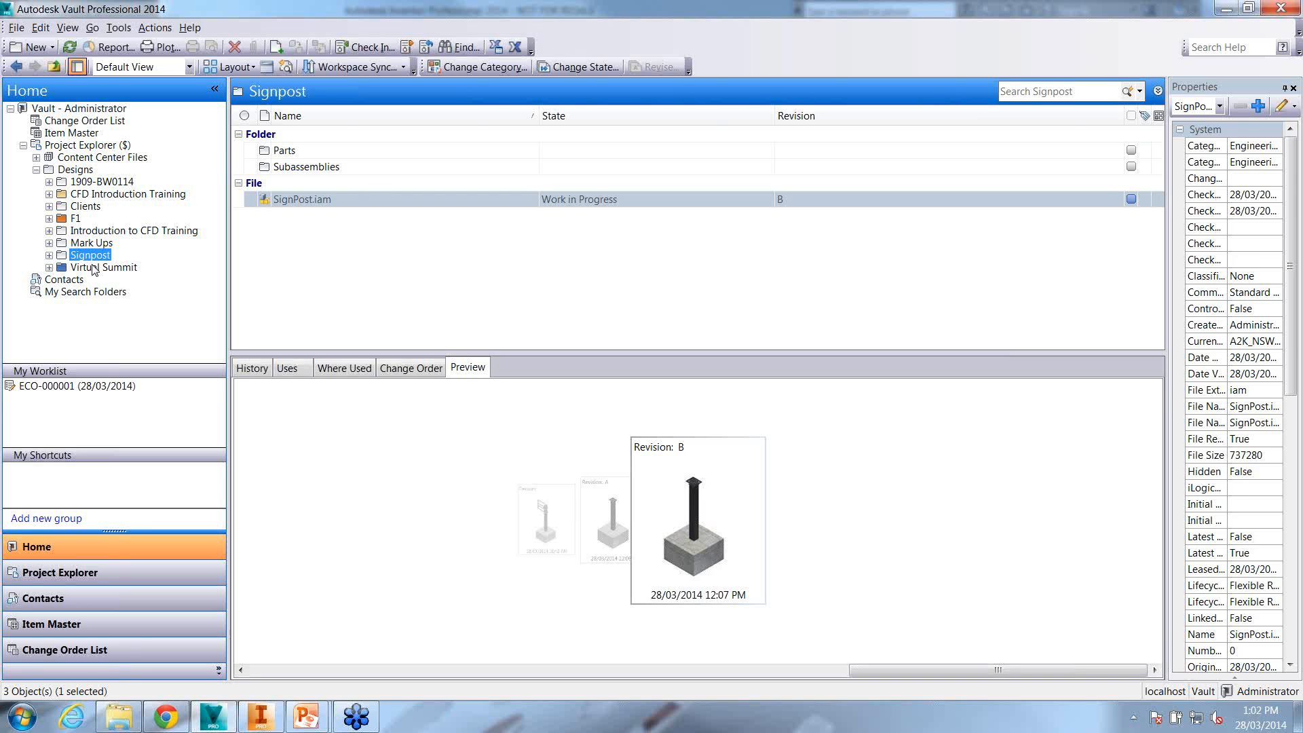
{"action": "left_click", "coordinate": [102, 268]}
{"action": "left_click", "coordinate": [296, 198]}
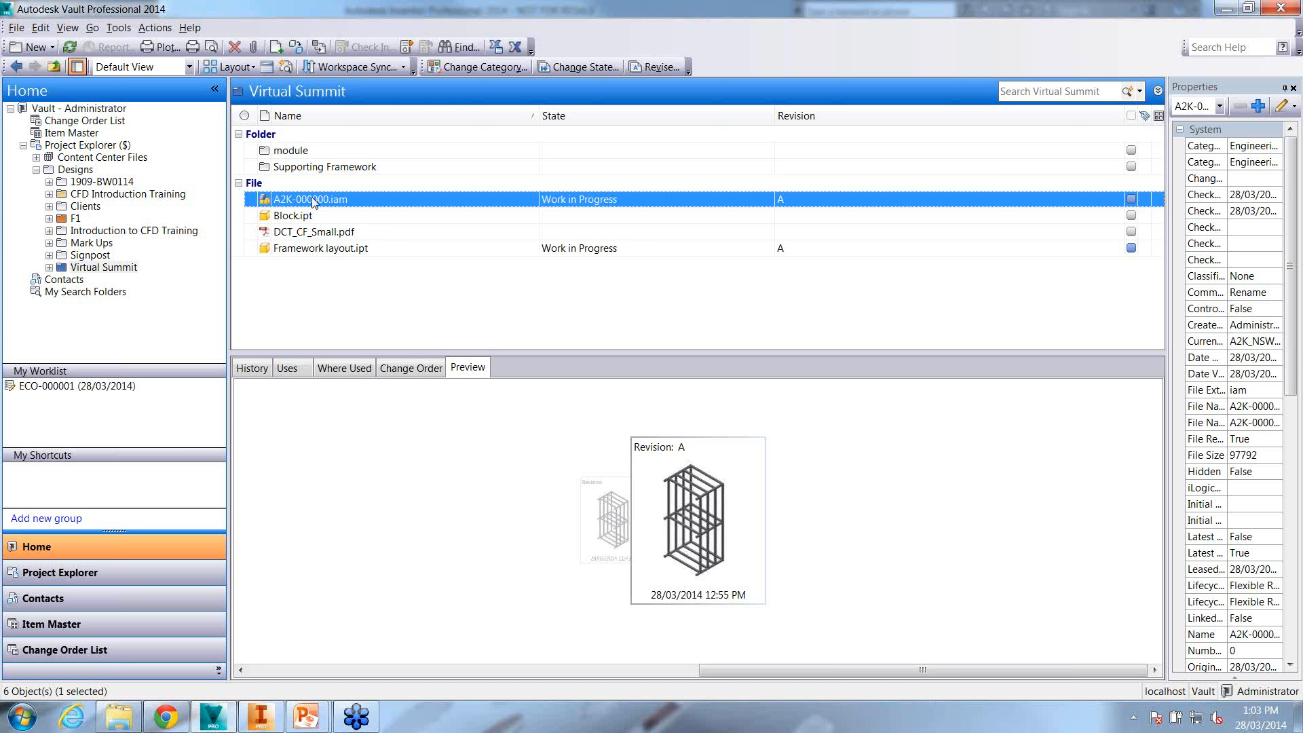
{"action": "right_click", "coordinate": [314, 201]}
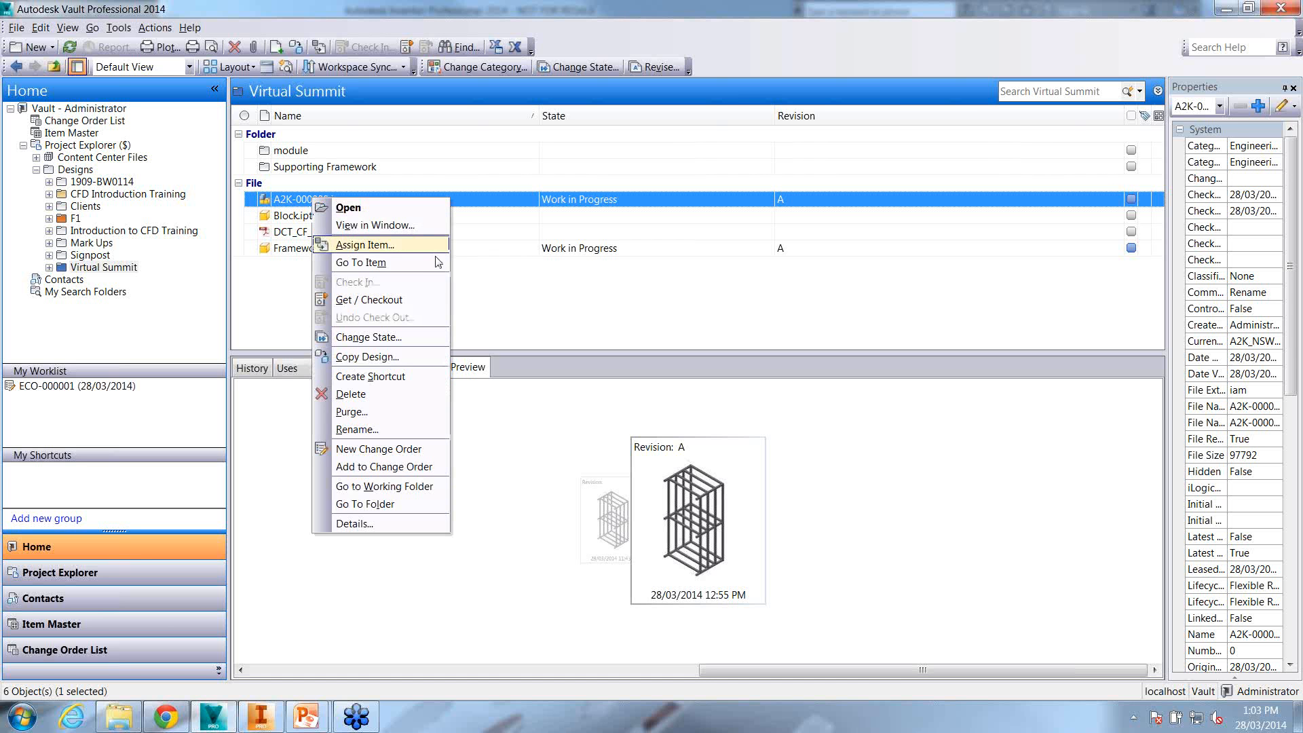
{"action": "left_click", "coordinate": [365, 245]}
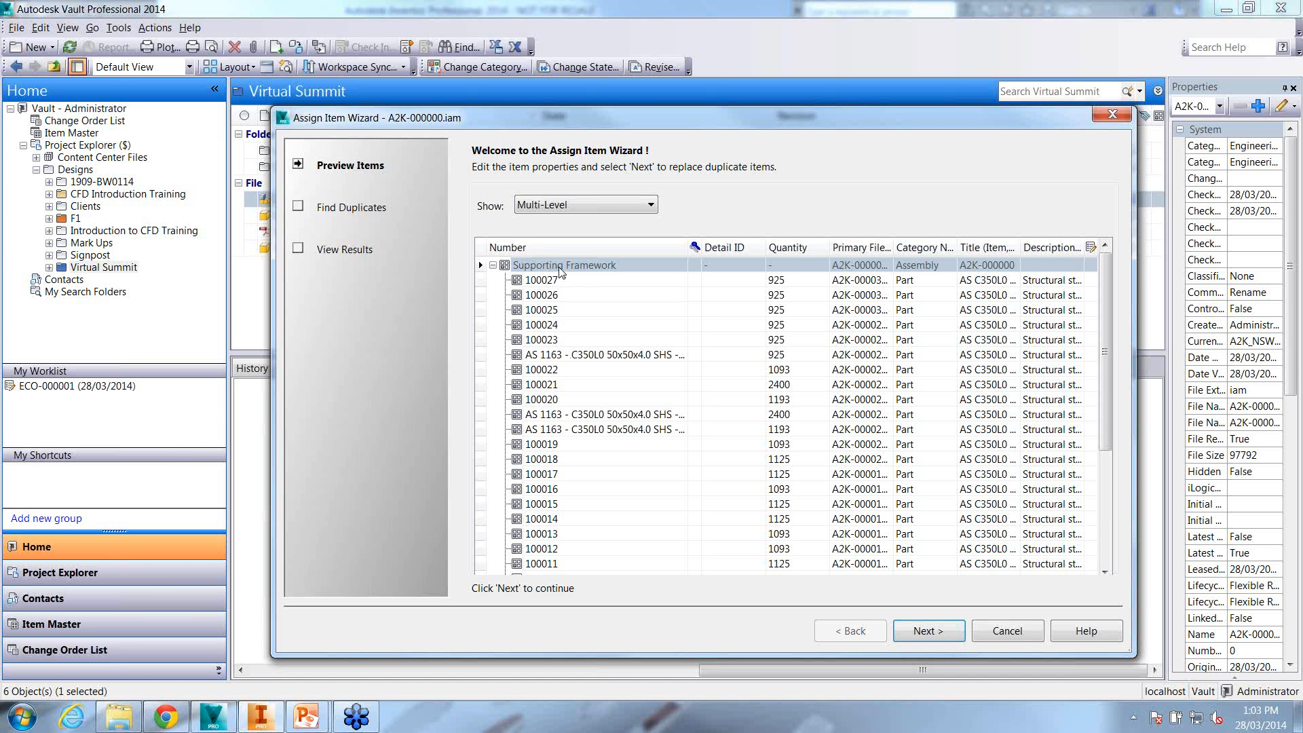
{"action": "left_click", "coordinate": [941, 635]}
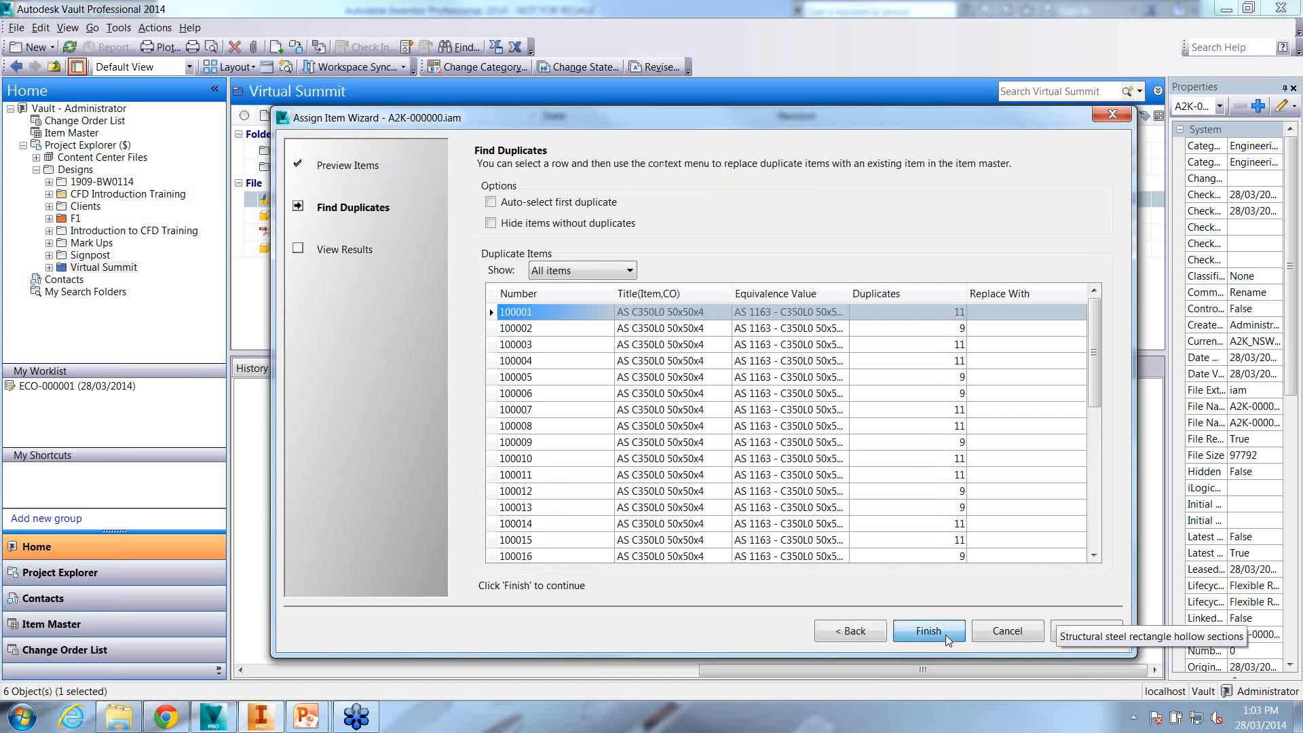
{"action": "left_click", "coordinate": [928, 631]}
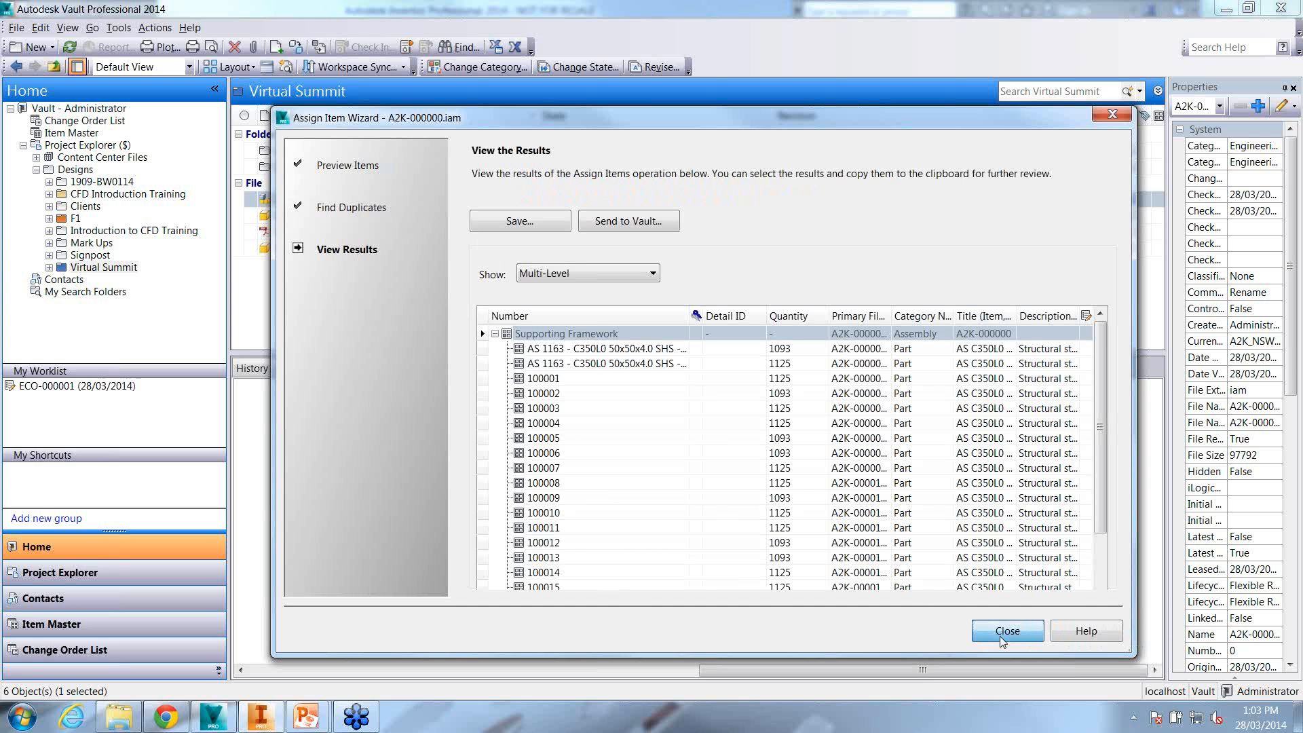
{"action": "left_click", "coordinate": [1004, 631]}
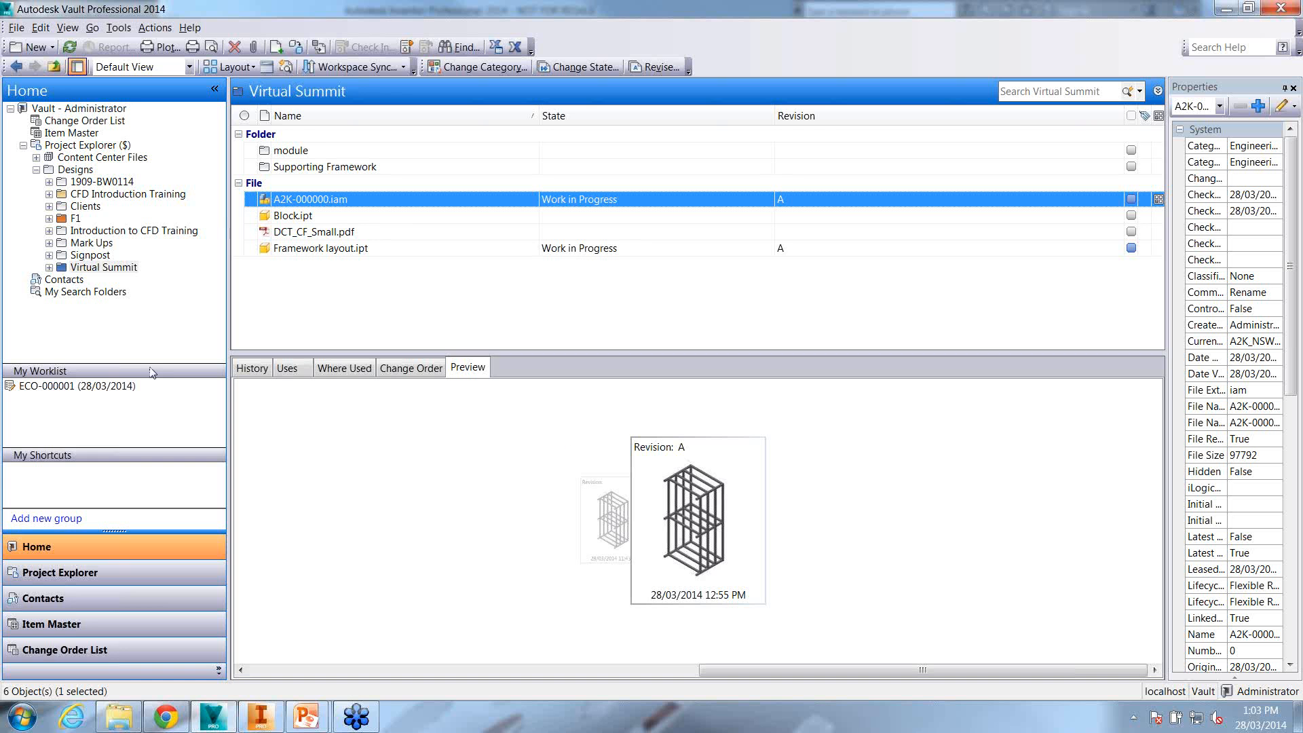
Show the Supporting Framework item's bill of materials in the Item Master with an enlarged details area, and open the item's record
{"action": "left_click", "coordinate": [67, 624]}
{"action": "left_click_drag", "start_coordinate": [447, 299], "coordinate": [445, 654]}
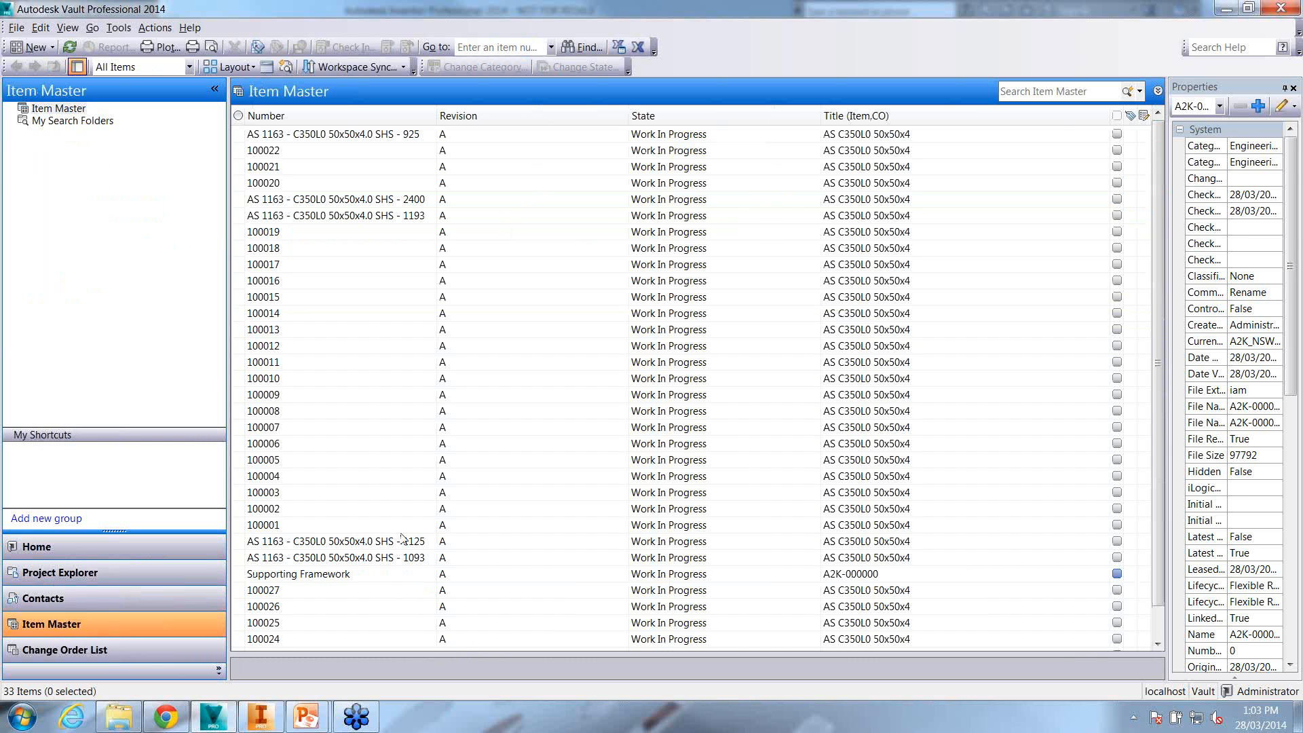
{"action": "left_click", "coordinate": [345, 573]}
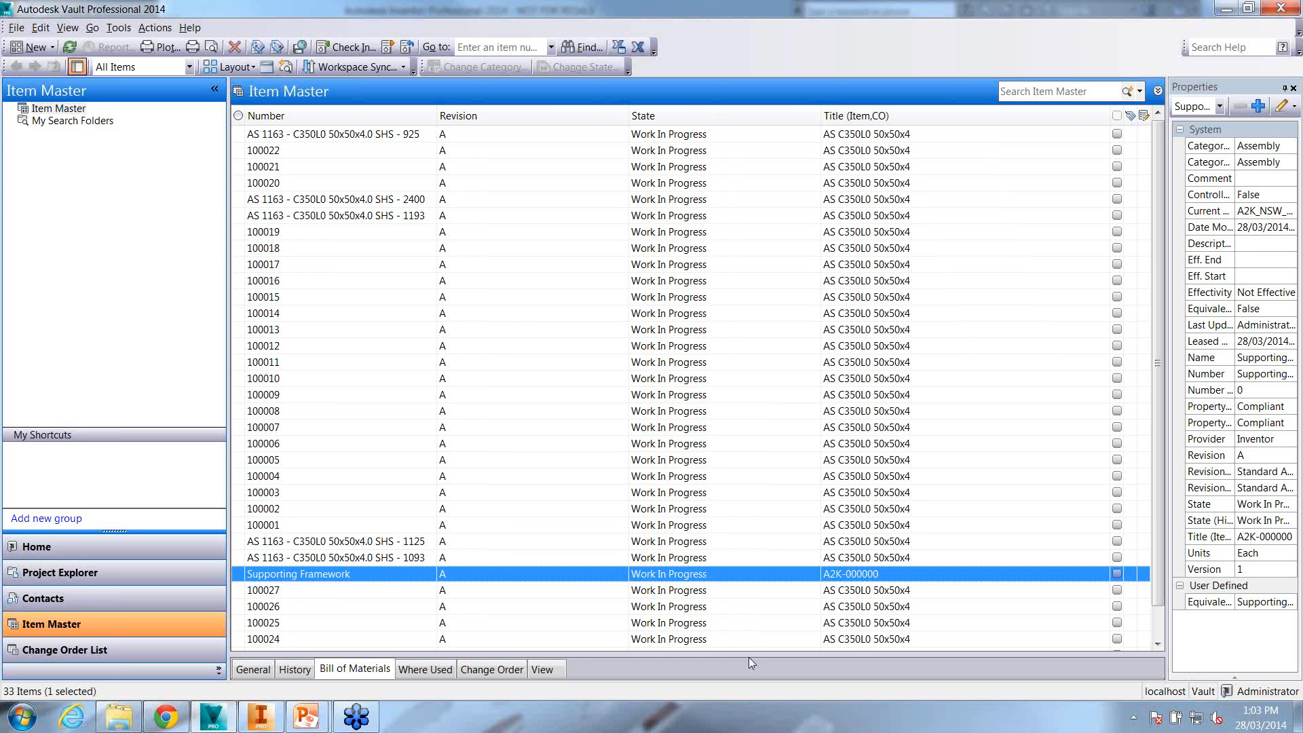
{"action": "left_click_drag", "start_coordinate": [747, 653], "coordinate": [739, 261]}
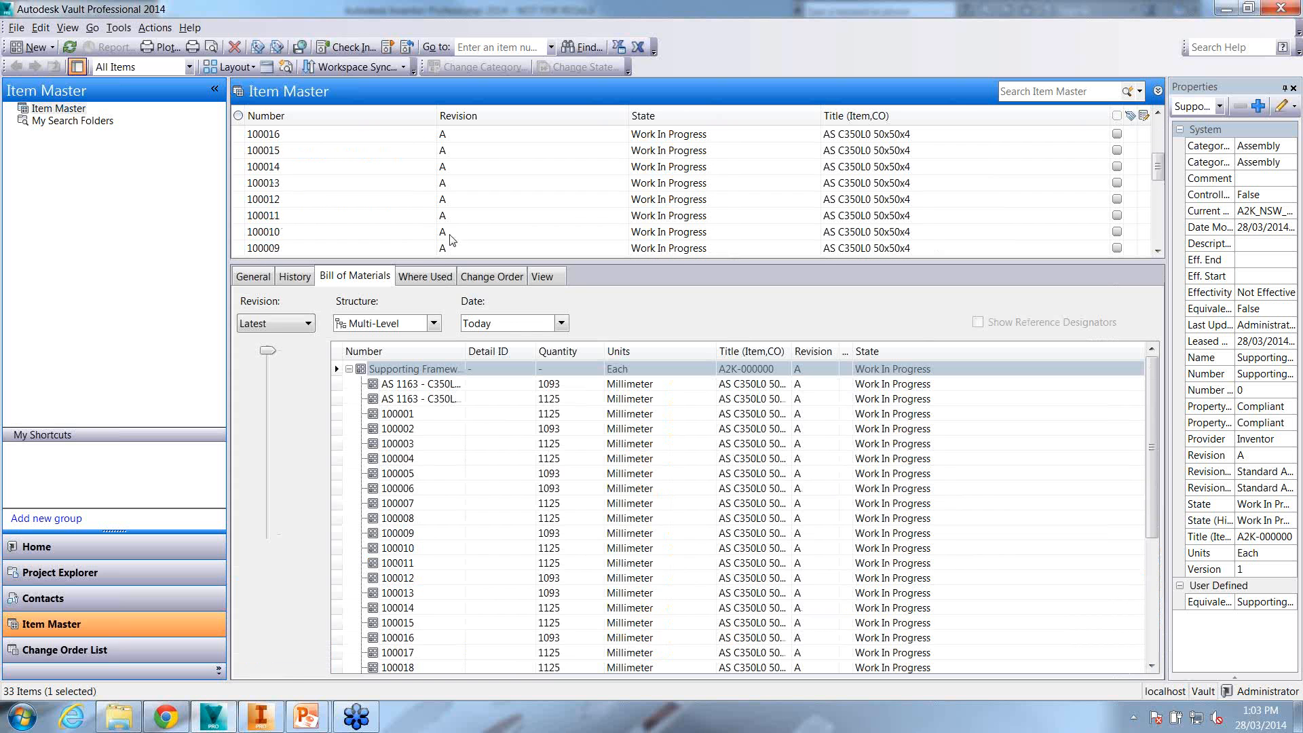
{"action": "scroll", "coordinate": [407, 197], "scroll_direction": "down", "scroll_amount": 7}
{"action": "double_click", "coordinate": [381, 164]}
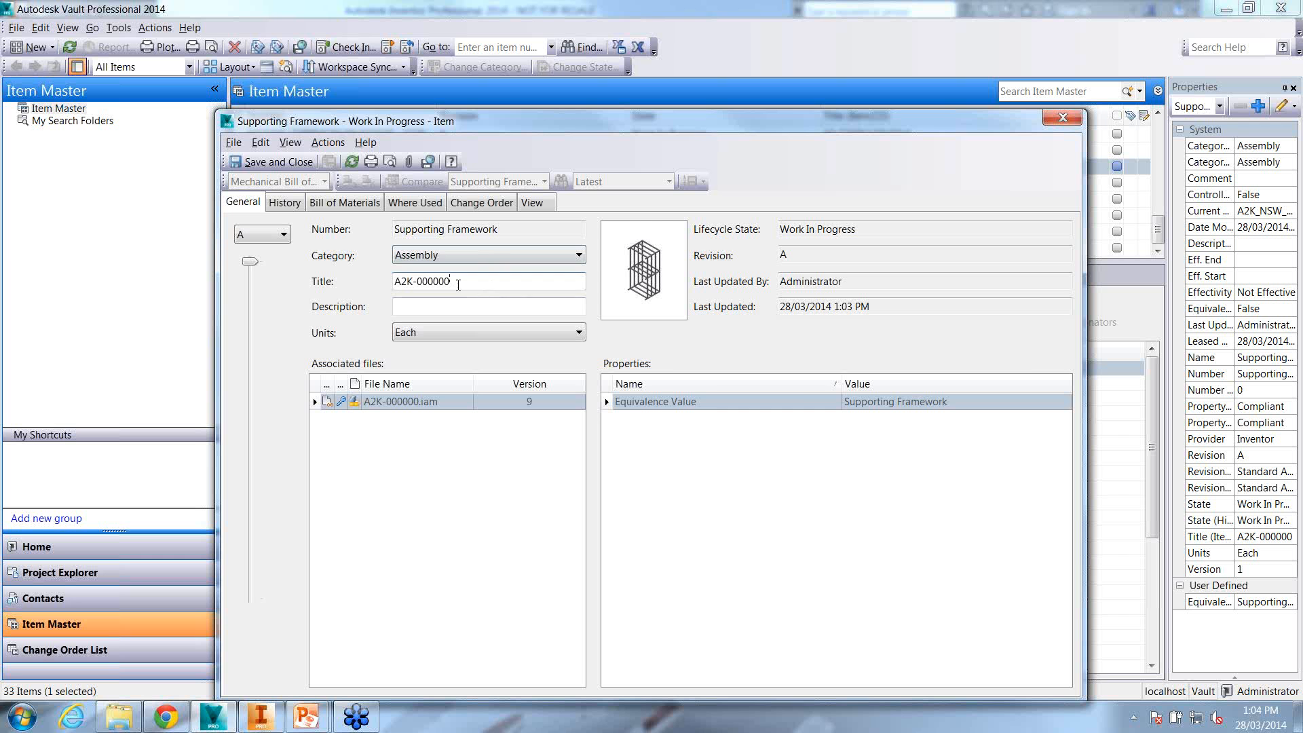
Check the Supporting Framework item's revision history, and show its bill of materials in a wider window with a wider Number column
{"action": "left_click", "coordinate": [502, 306]}
{"action": "left_click", "coordinate": [287, 203]}
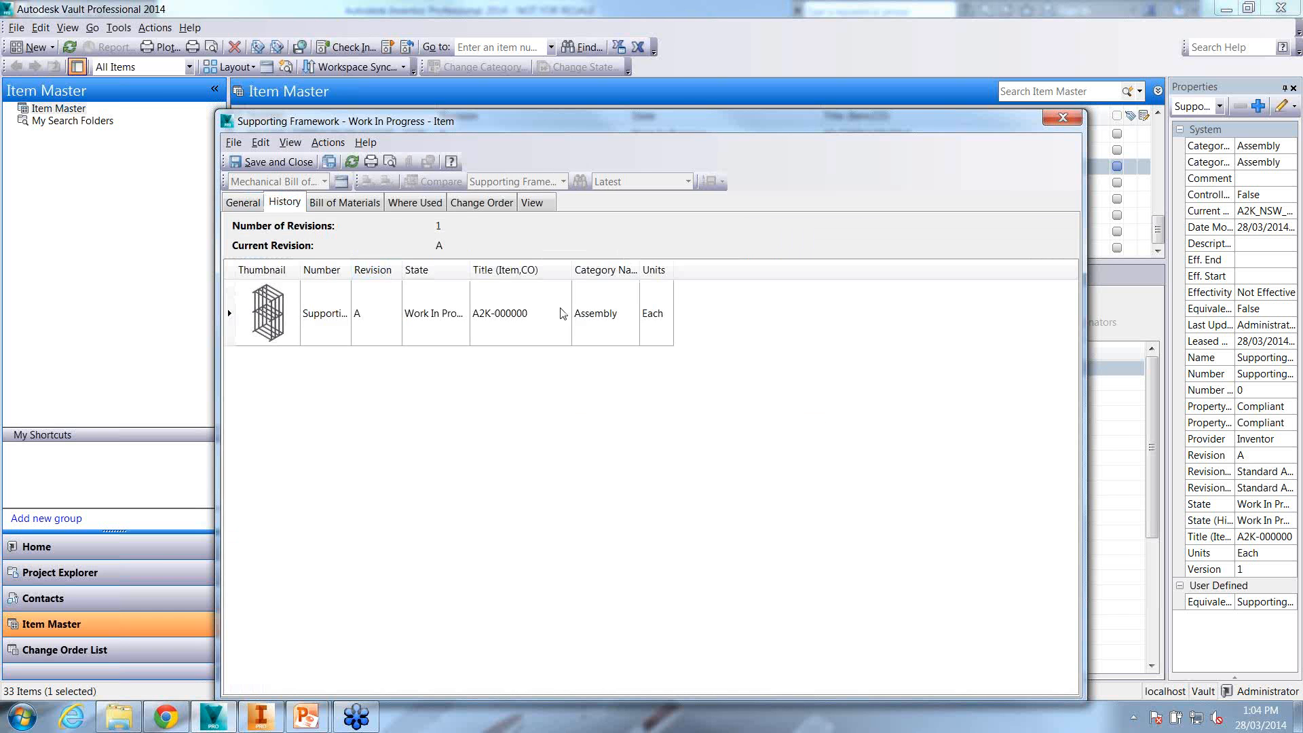
{"action": "left_click", "coordinate": [345, 204]}
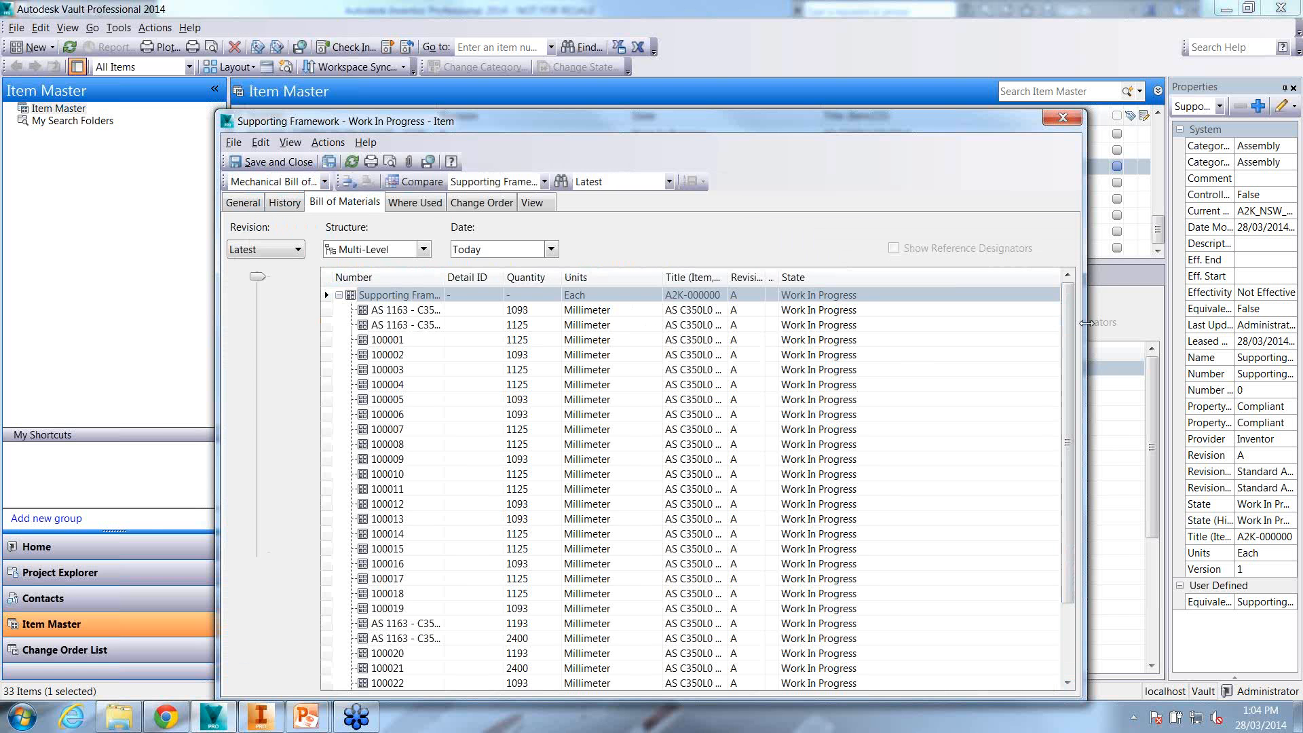
{"action": "left_click_drag", "start_coordinate": [1086, 323], "coordinate": [1255, 319]}
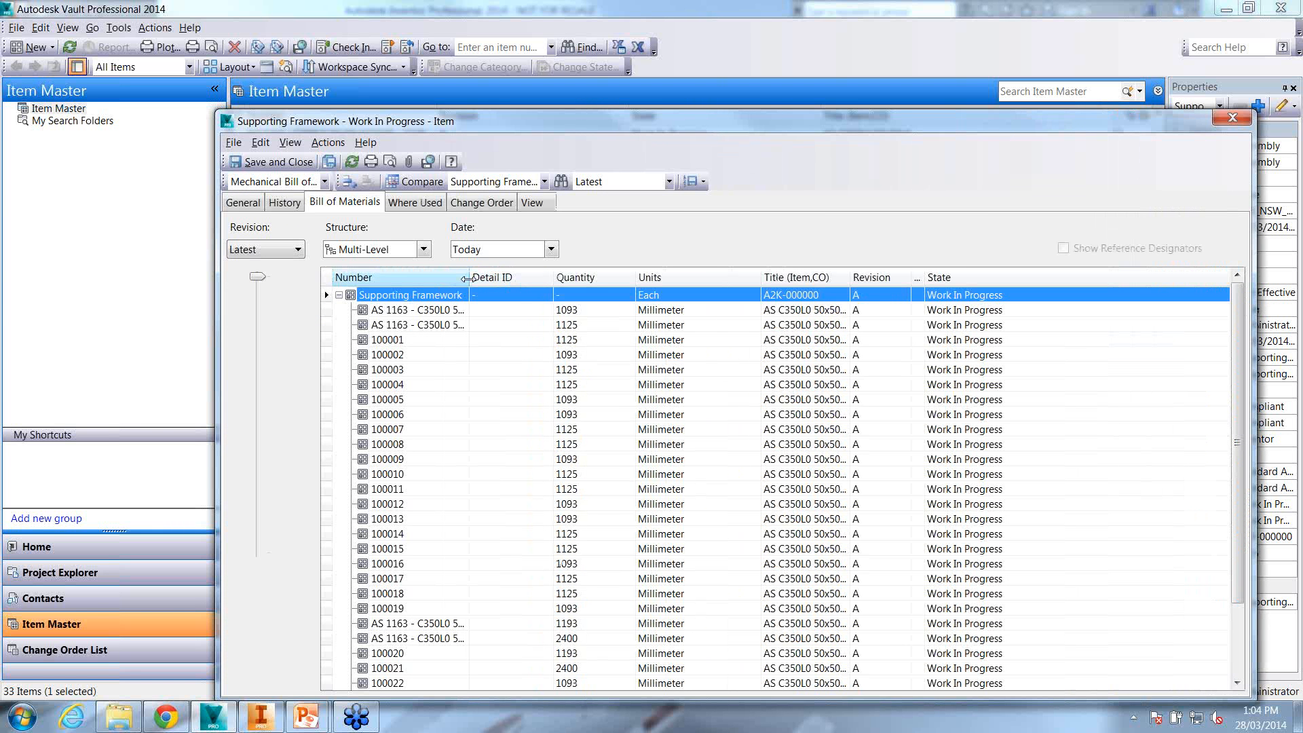
{"action": "left_click_drag", "start_coordinate": [553, 277], "coordinate": [520, 277]}
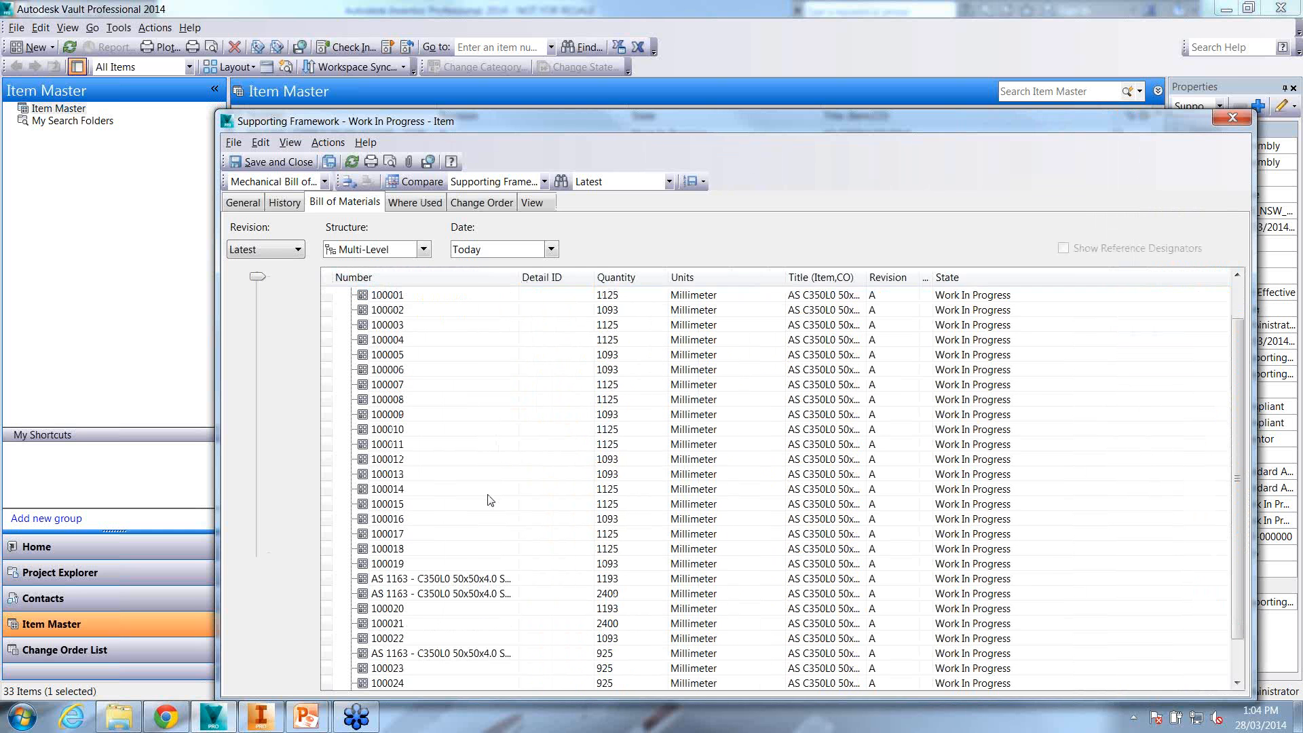
Open the field customization of the bill of materials view and look through all available fields
{"action": "right_click", "coordinate": [490, 278]}
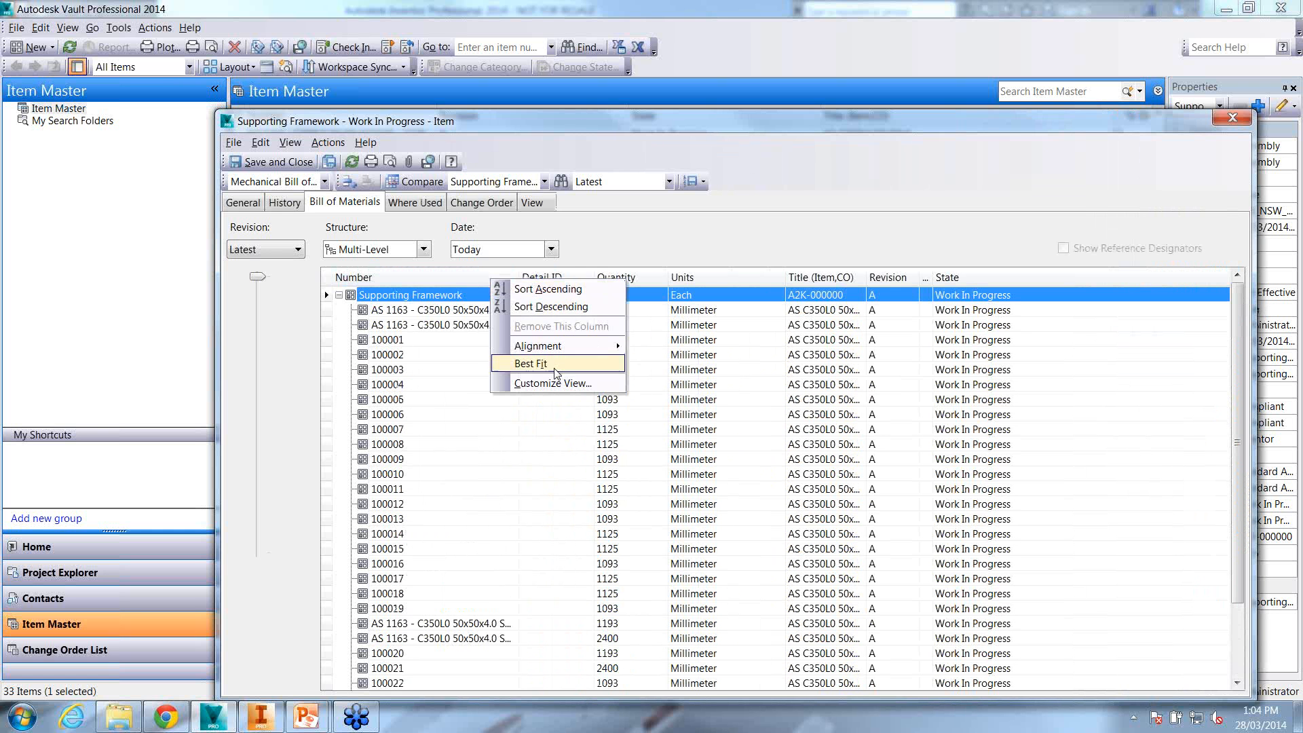
{"action": "left_click", "coordinate": [556, 388]}
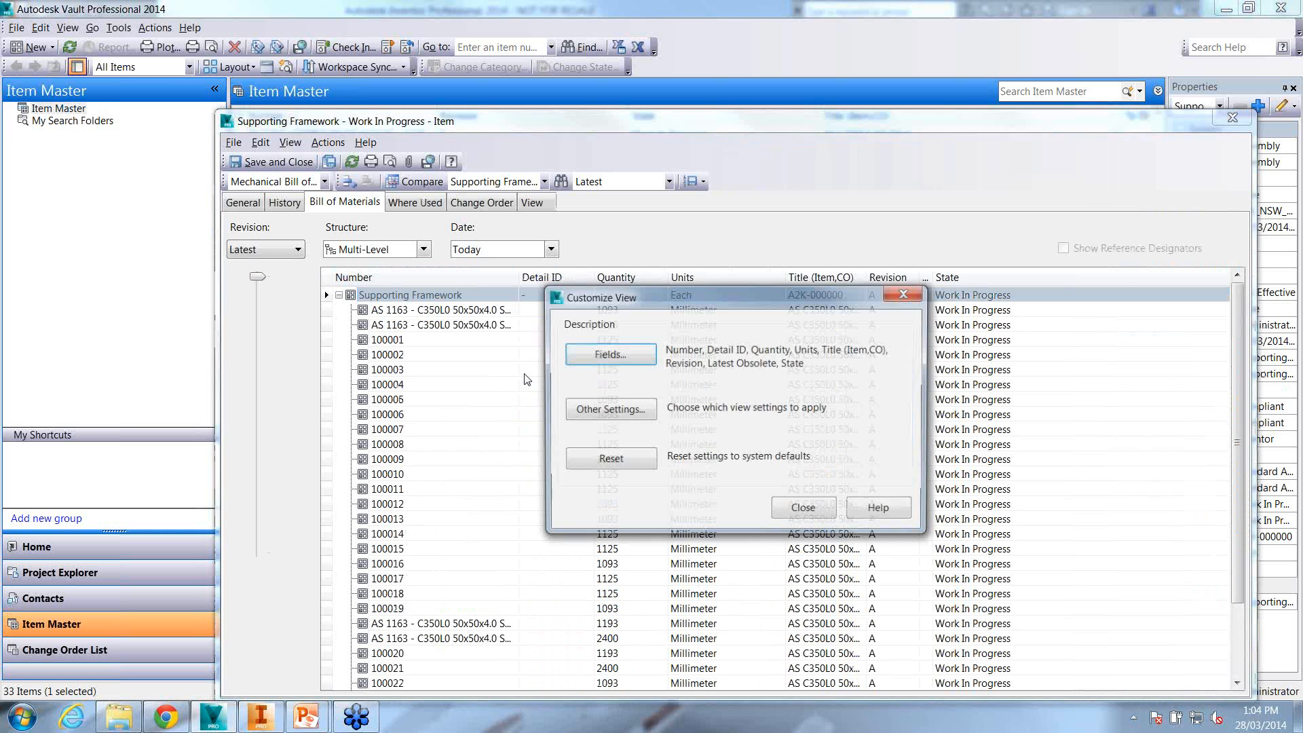
{"action": "left_click", "coordinate": [619, 353]}
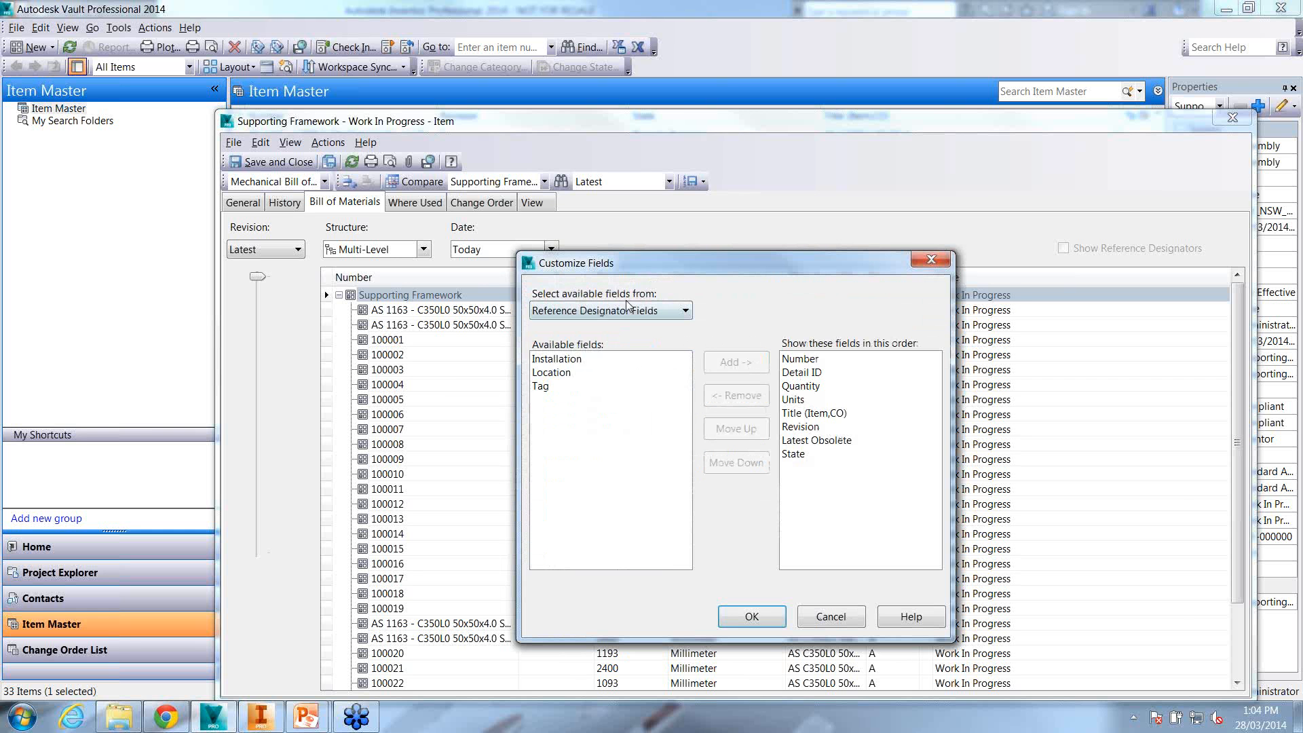
{"action": "left_click", "coordinate": [620, 311]}
{"action": "left_click", "coordinate": [592, 327]}
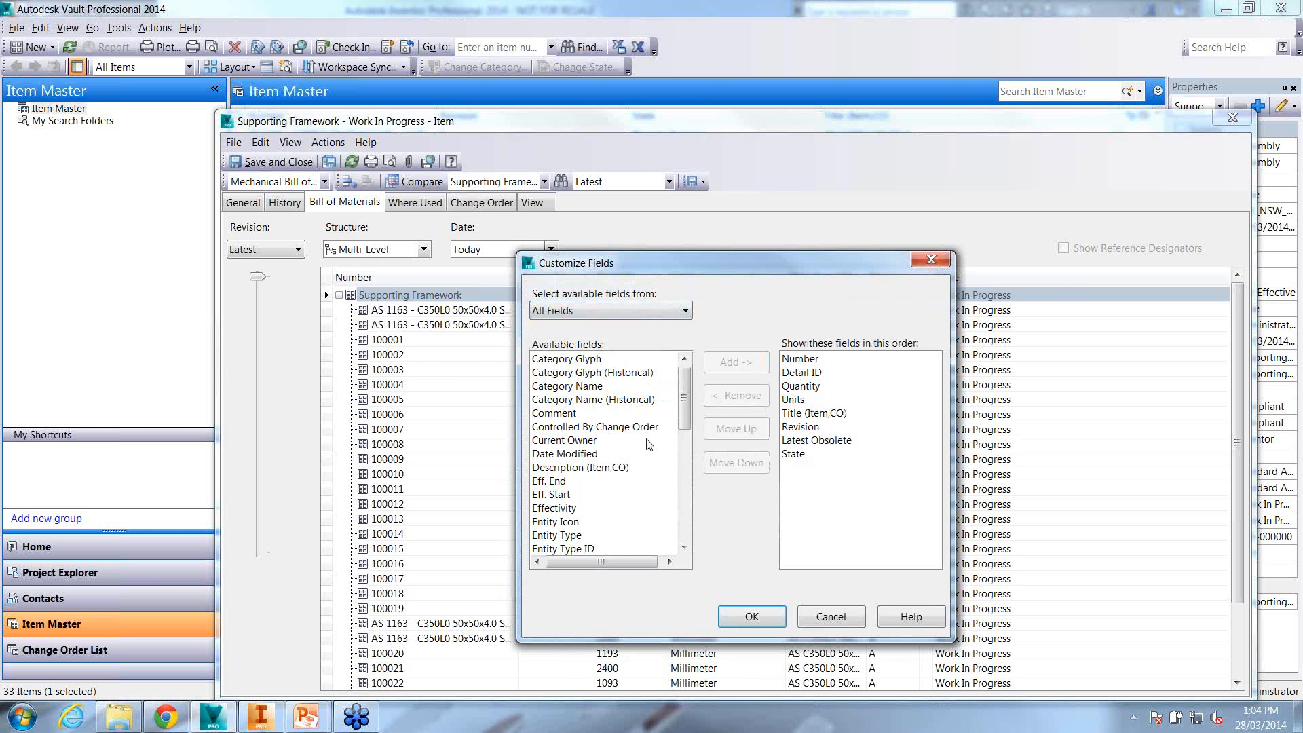
{"action": "left_click_drag", "start_coordinate": [684, 410], "coordinate": [684, 513]}
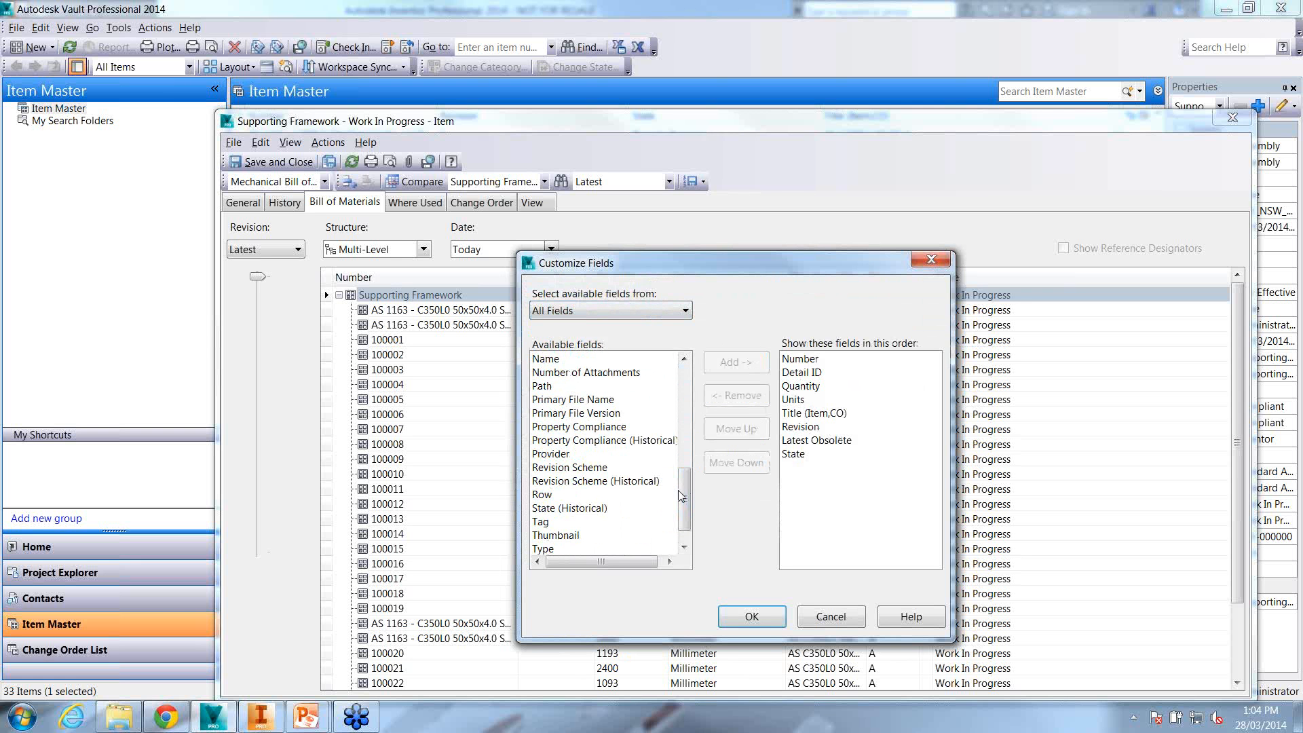
{"action": "left_click_drag", "start_coordinate": [686, 490], "coordinate": [683, 481]}
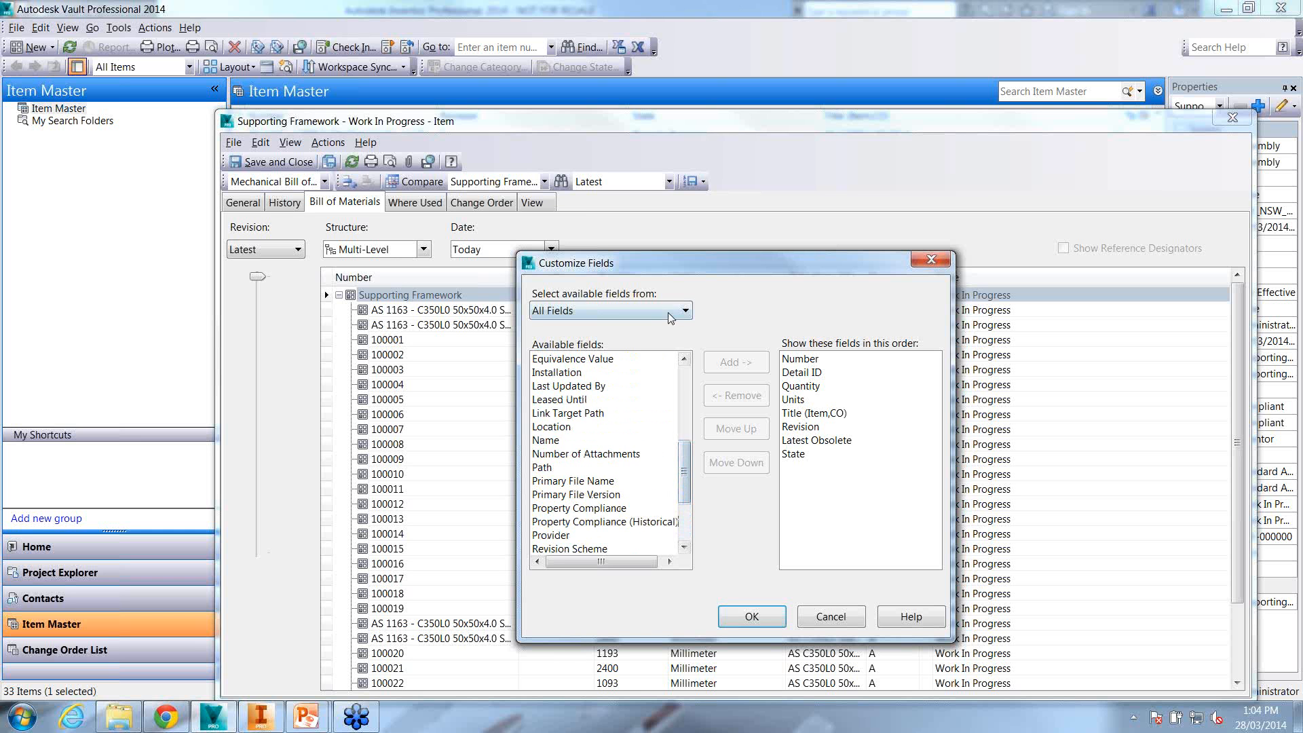
{"action": "left_click", "coordinate": [684, 359]}
{"action": "left_click", "coordinate": [684, 359]}
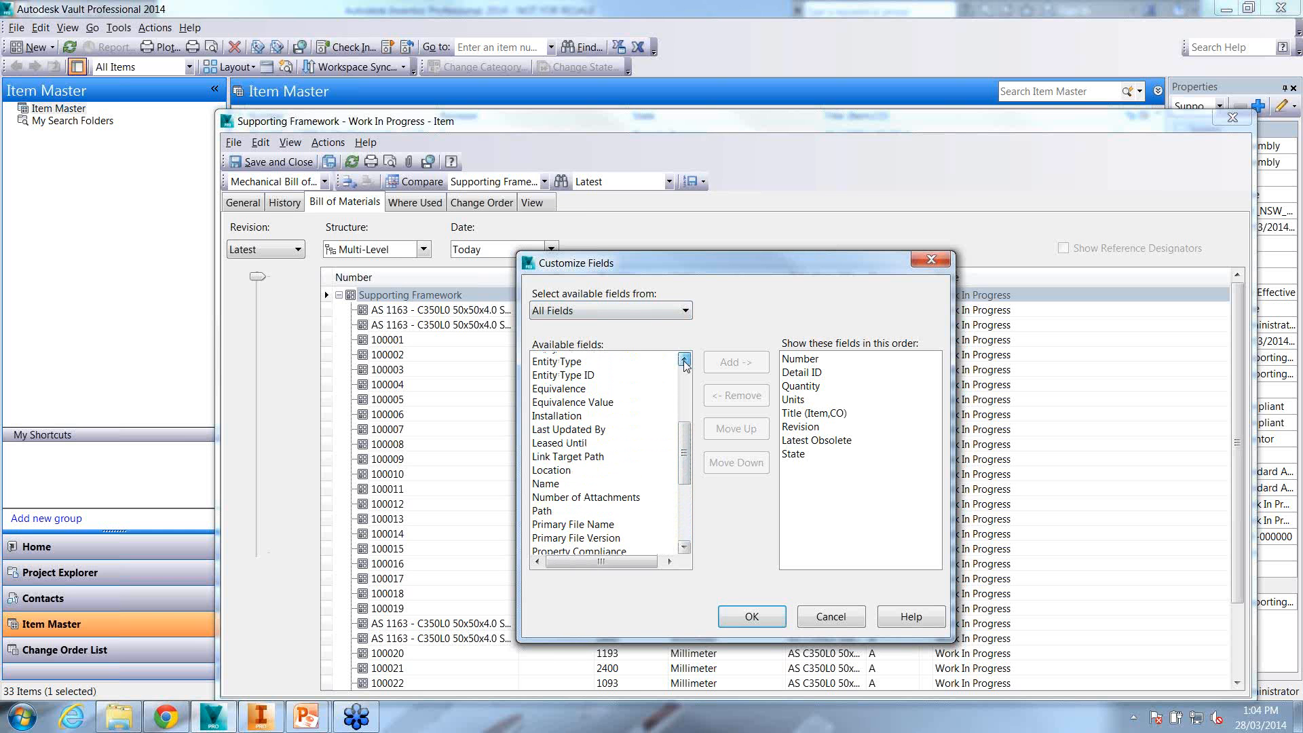
{"action": "left_click", "coordinate": [684, 359]}
{"action": "left_click", "coordinate": [684, 359]}
{"action": "left_click", "coordinate": [684, 359]}
{"action": "left_click", "coordinate": [684, 359]}
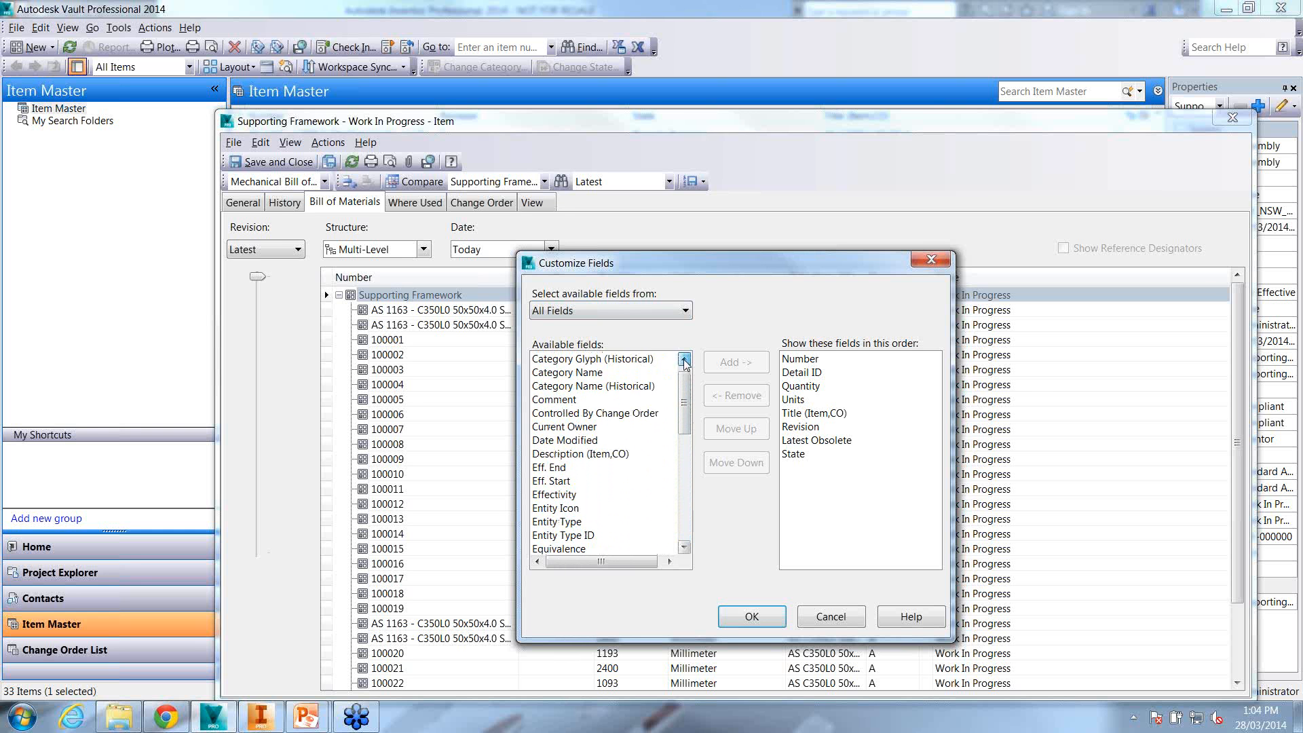
{"action": "left_click", "coordinate": [684, 359]}
{"action": "left_click_drag", "start_coordinate": [741, 265], "coordinate": [536, 206]}
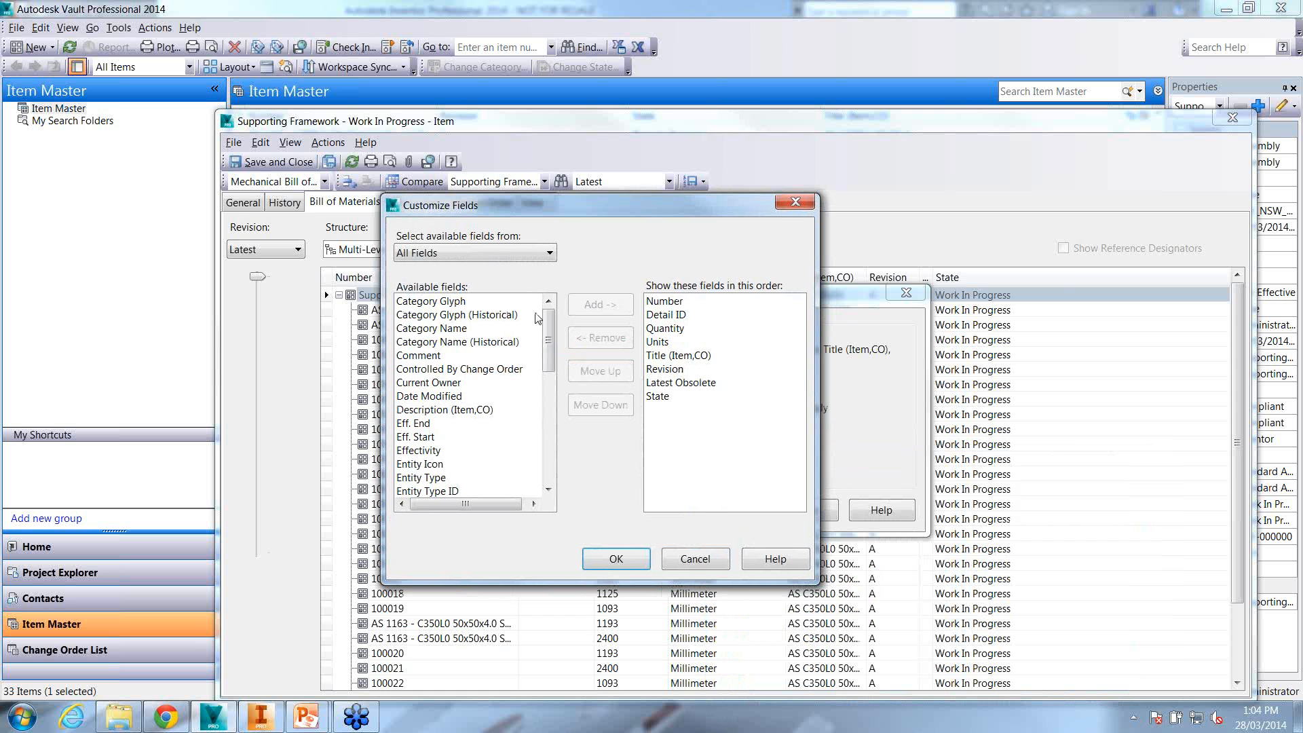
Check the Bill of Material and Frequently-used field categories for further columns to add
{"action": "left_click", "coordinate": [550, 253]}
{"action": "left_click", "coordinate": [468, 279]}
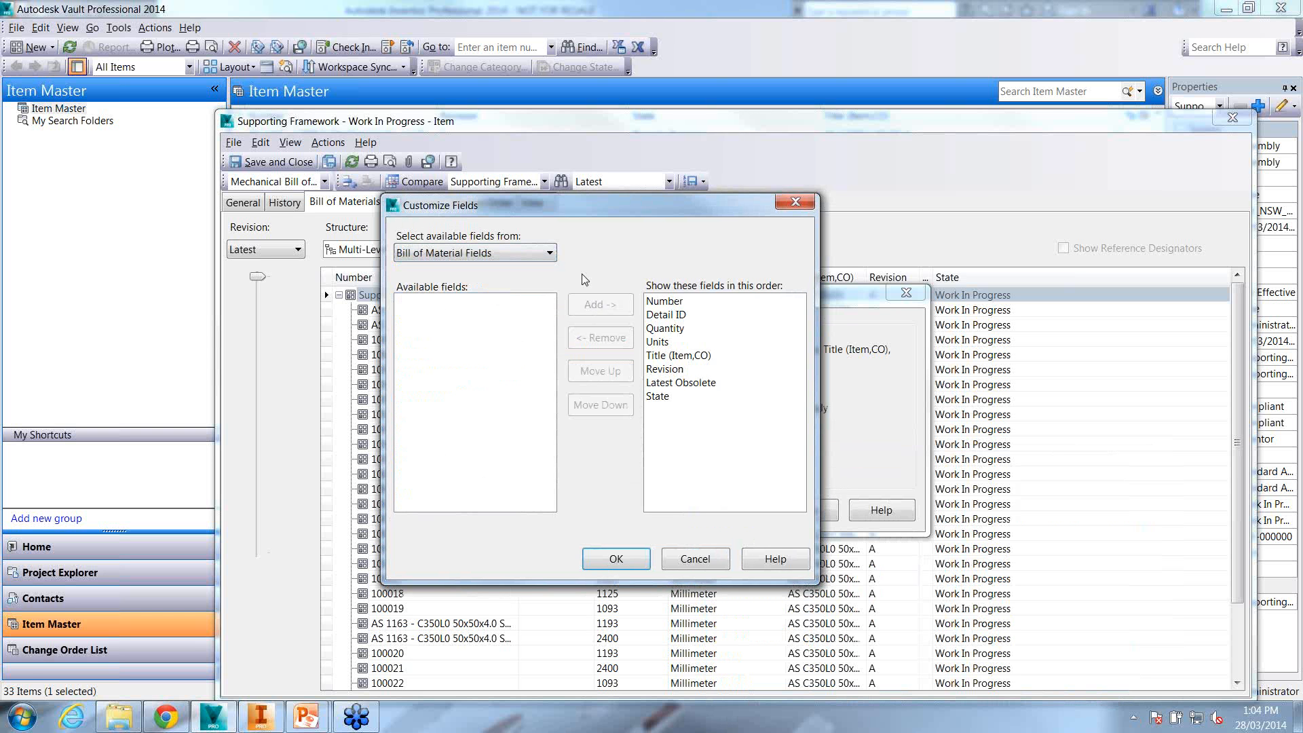
{"action": "left_click", "coordinate": [549, 253]}
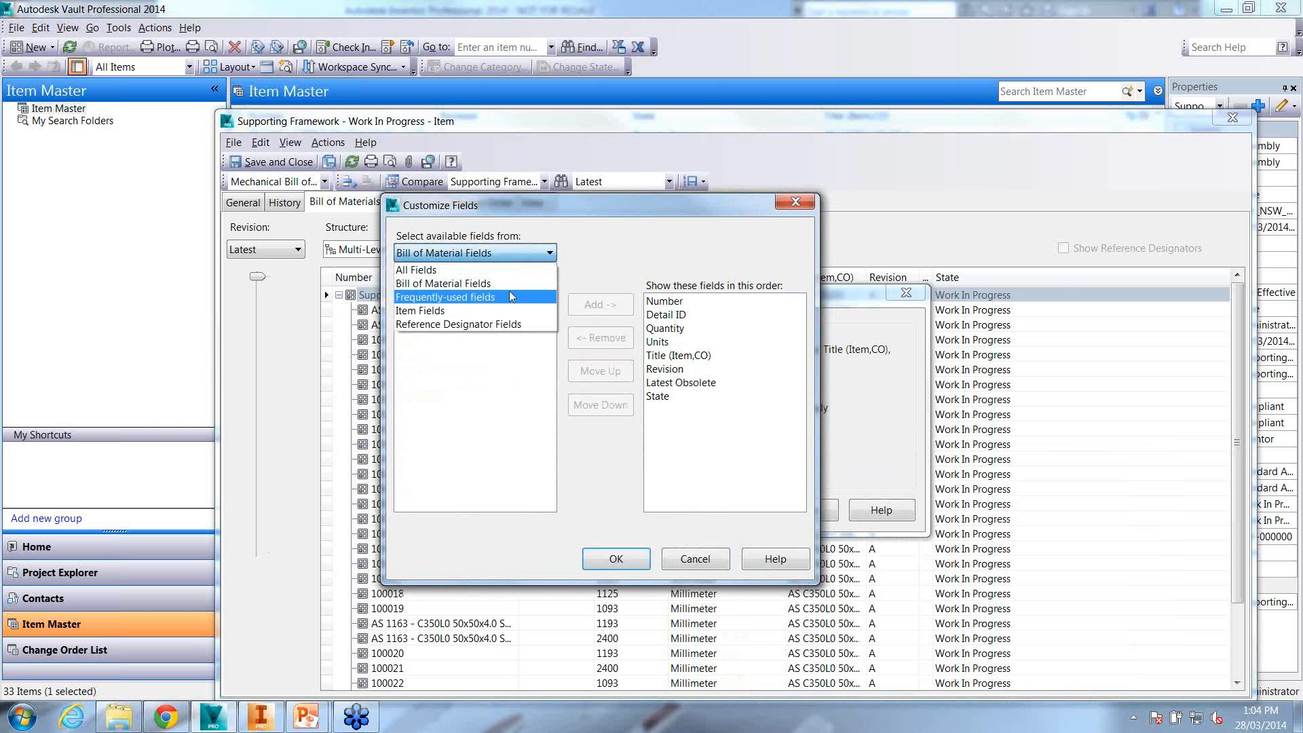
{"action": "left_click", "coordinate": [506, 297]}
{"action": "left_click", "coordinate": [537, 254]}
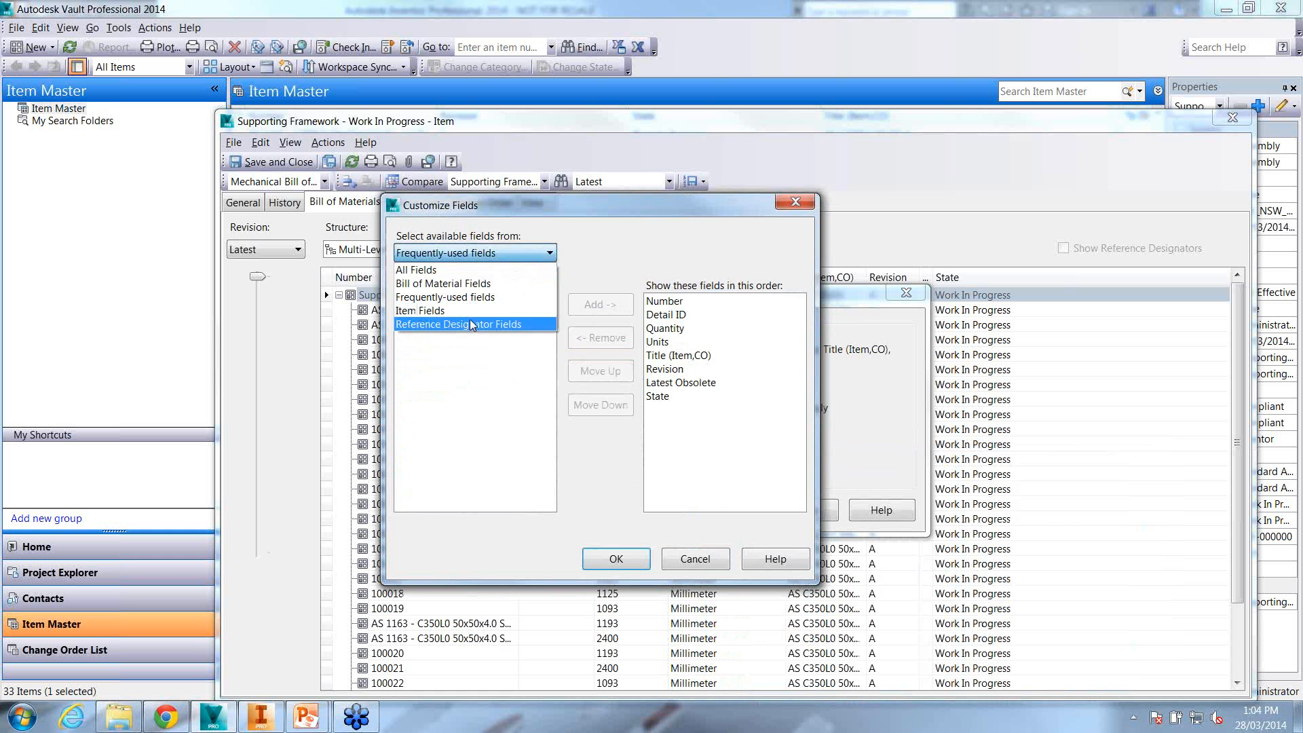
Add the Description (Item,CO) and Primary File Name fields from All Fields to the bill of materials view, and widen their columns
{"action": "left_click", "coordinate": [468, 267]}
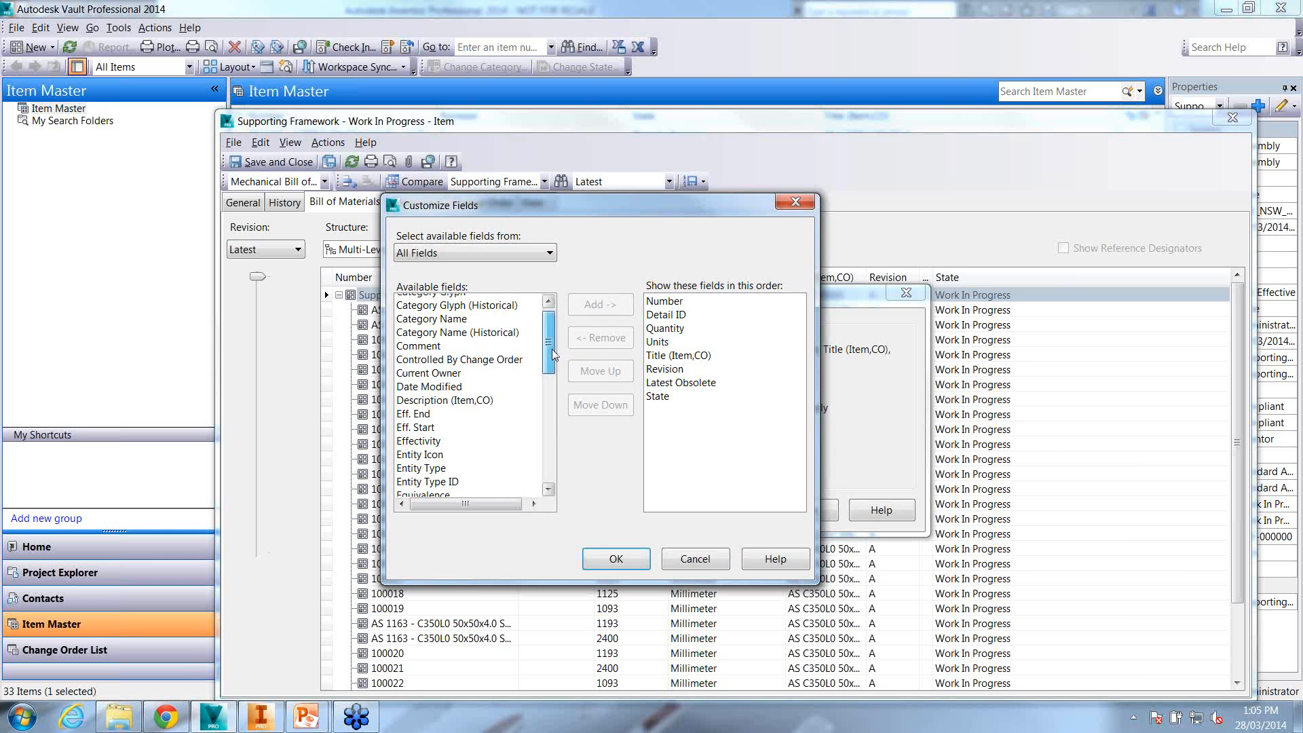
{"action": "scroll", "coordinate": [552, 348], "scroll_direction": "down", "scroll_amount": 1}
{"action": "left_click", "coordinate": [445, 368]}
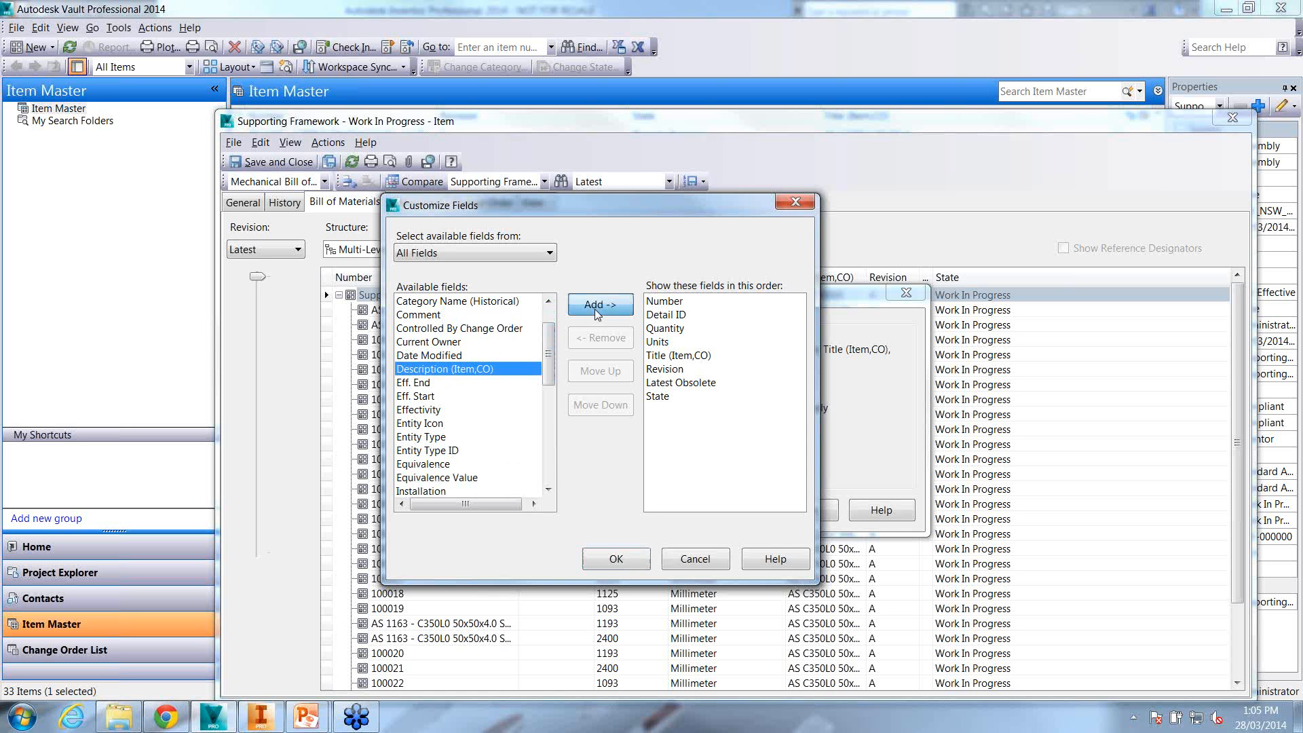
{"action": "left_click", "coordinate": [595, 306]}
{"action": "left_click_drag", "start_coordinate": [552, 365], "coordinate": [553, 446]}
{"action": "left_click", "coordinate": [468, 360]}
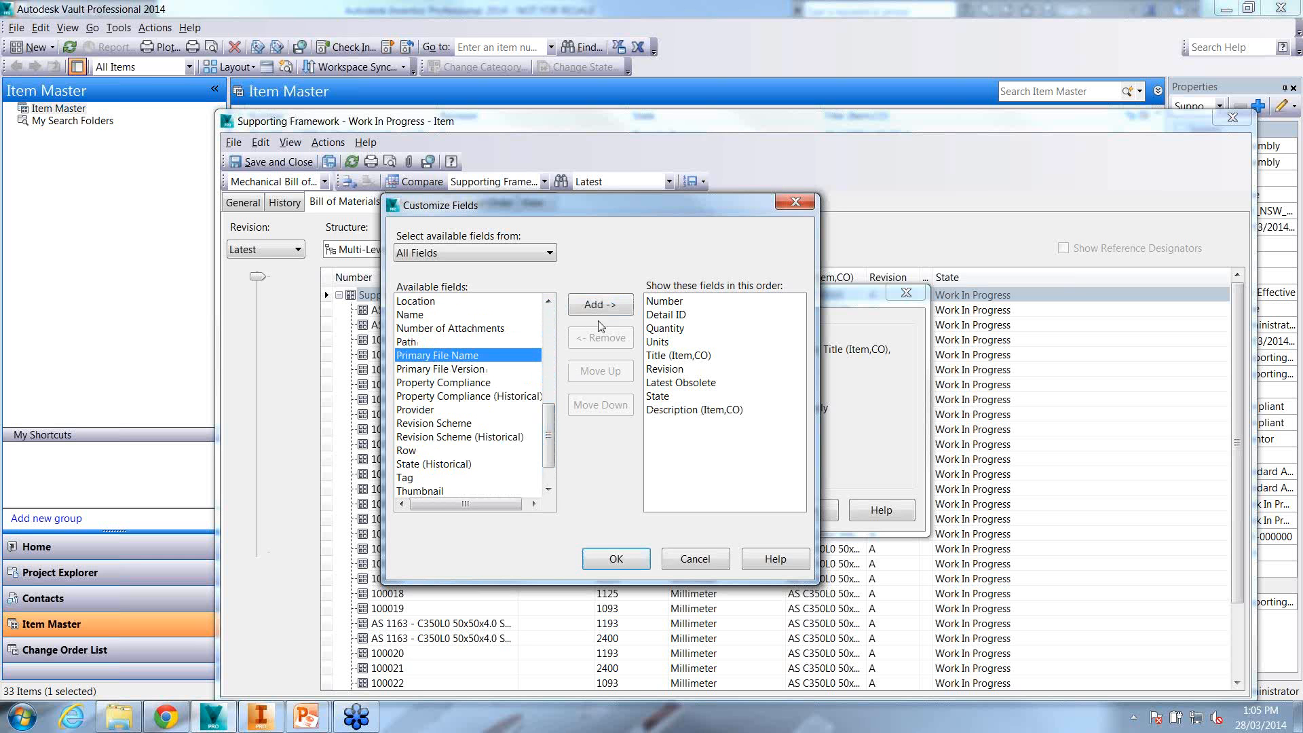
{"action": "left_click", "coordinate": [613, 309]}
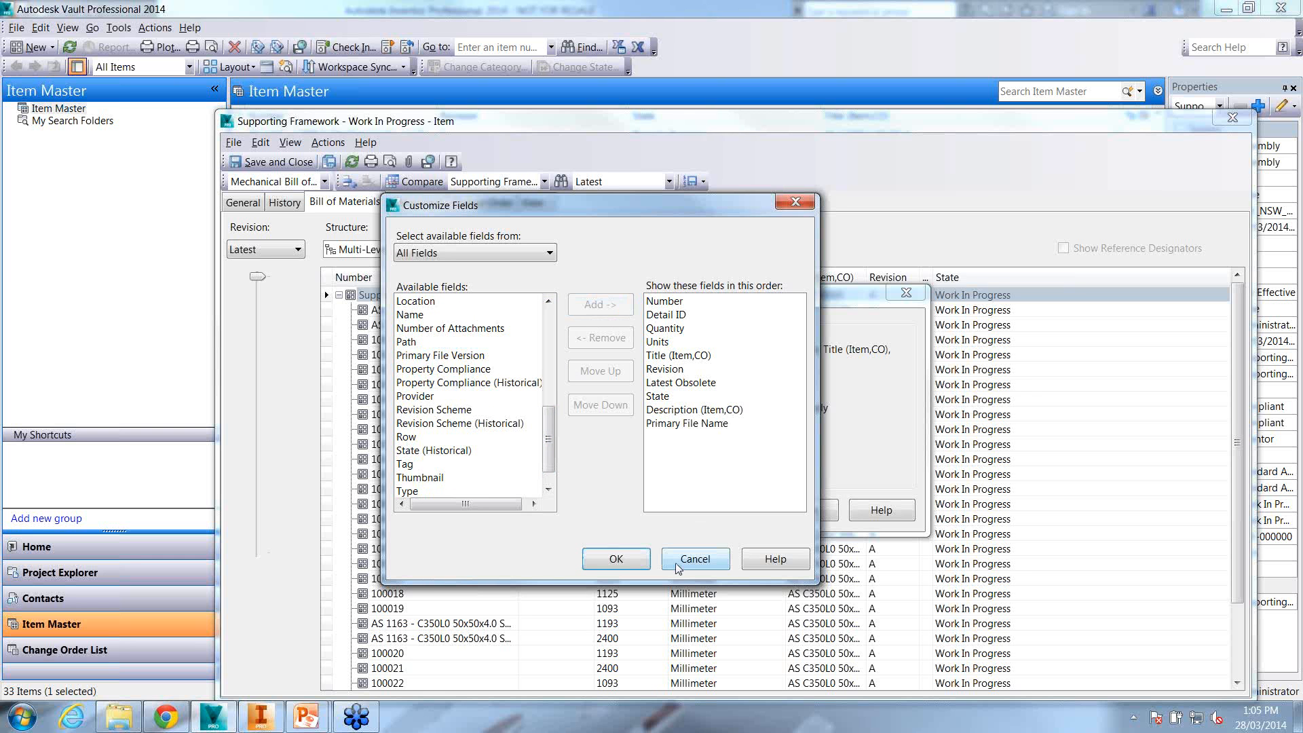
{"action": "left_click", "coordinate": [619, 559]}
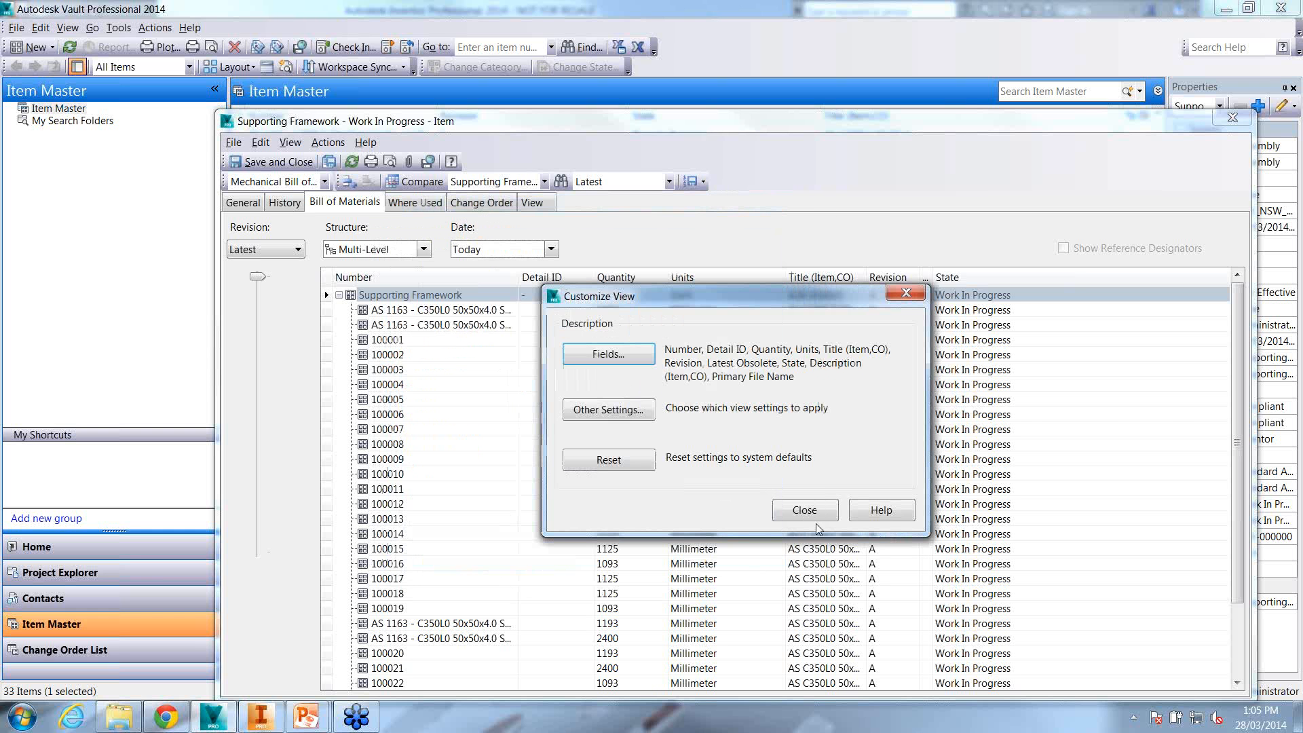
{"action": "left_click", "coordinate": [811, 515]}
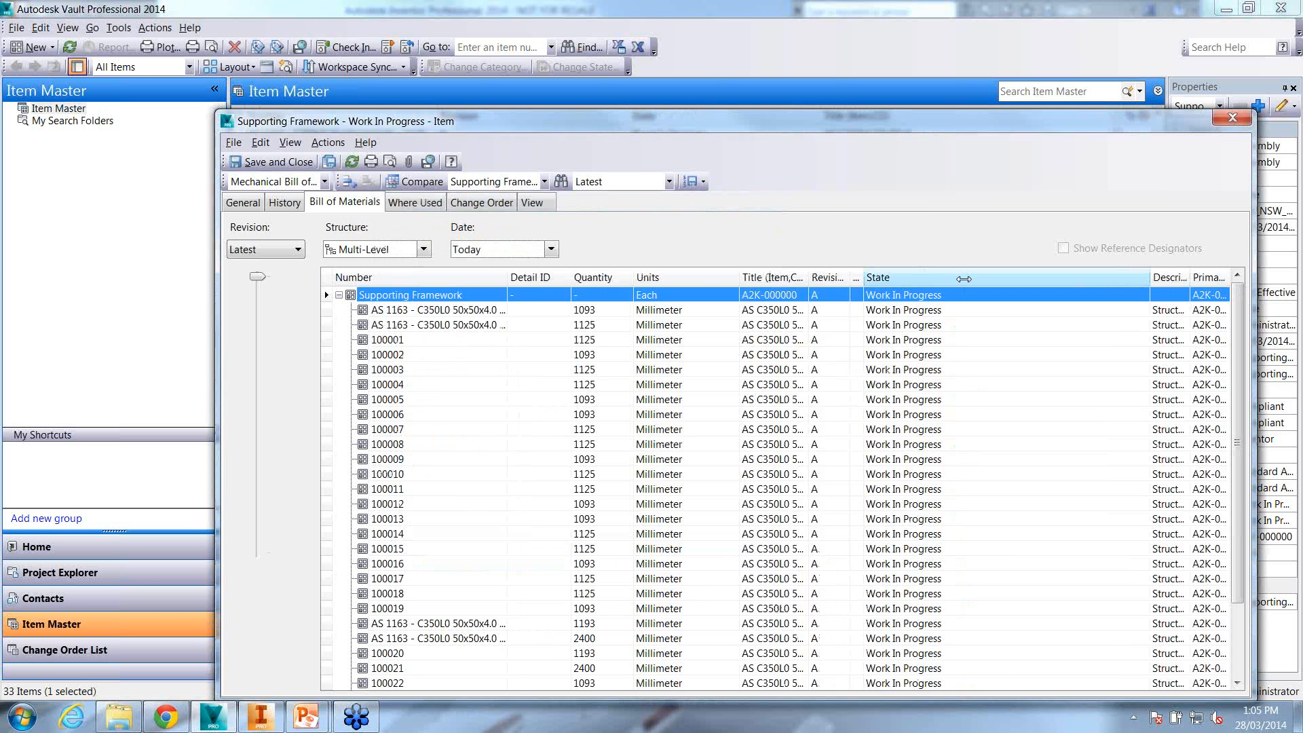
{"action": "left_click_drag", "start_coordinate": [1093, 279], "coordinate": [1119, 278]}
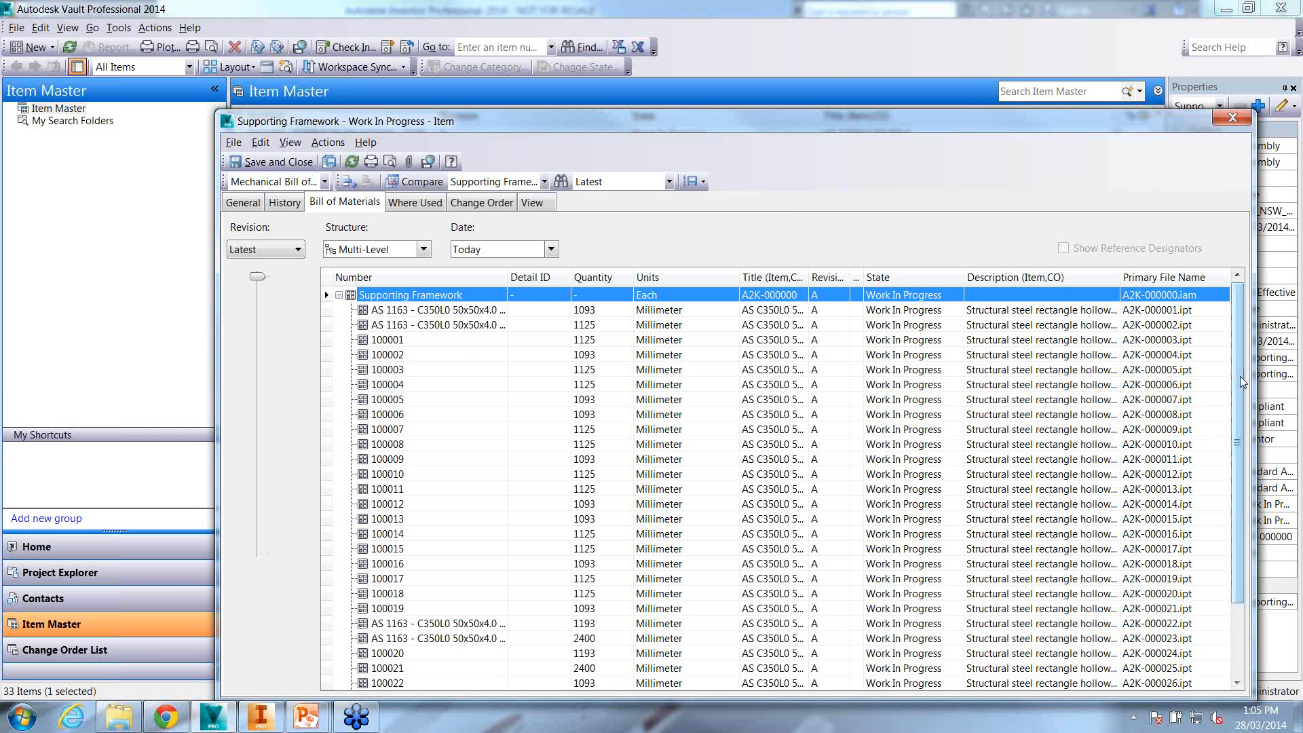
Examine the component rows and their quantities in the Supporting Framework bill of materials
{"action": "mouse_move", "coordinate": [1241, 388]}
{"action": "left_mouse_down"}
{"action": "mouse_move", "coordinate": [1237, 413]}
{"action": "mouse_move", "coordinate": [1237, 374]}
{"action": "left_mouse_up"}
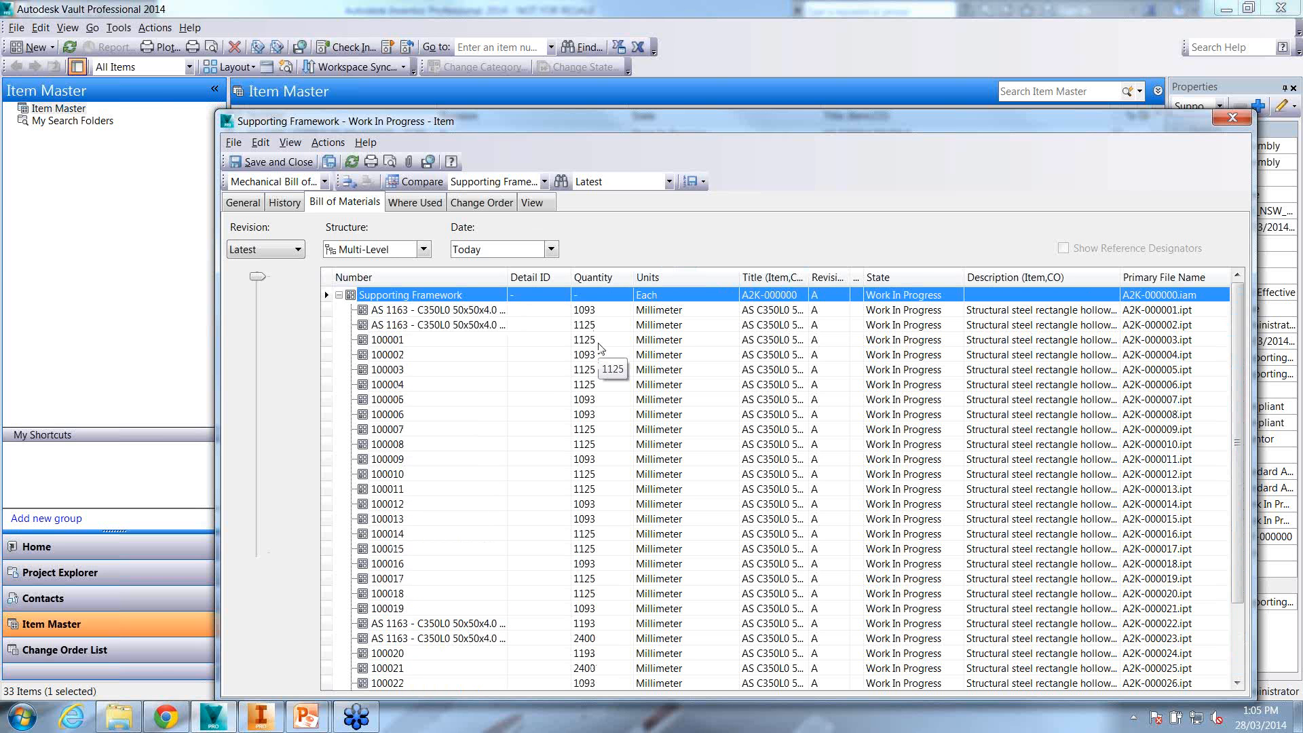
{"action": "left_click", "coordinate": [594, 339]}
{"action": "left_click", "coordinate": [587, 361]}
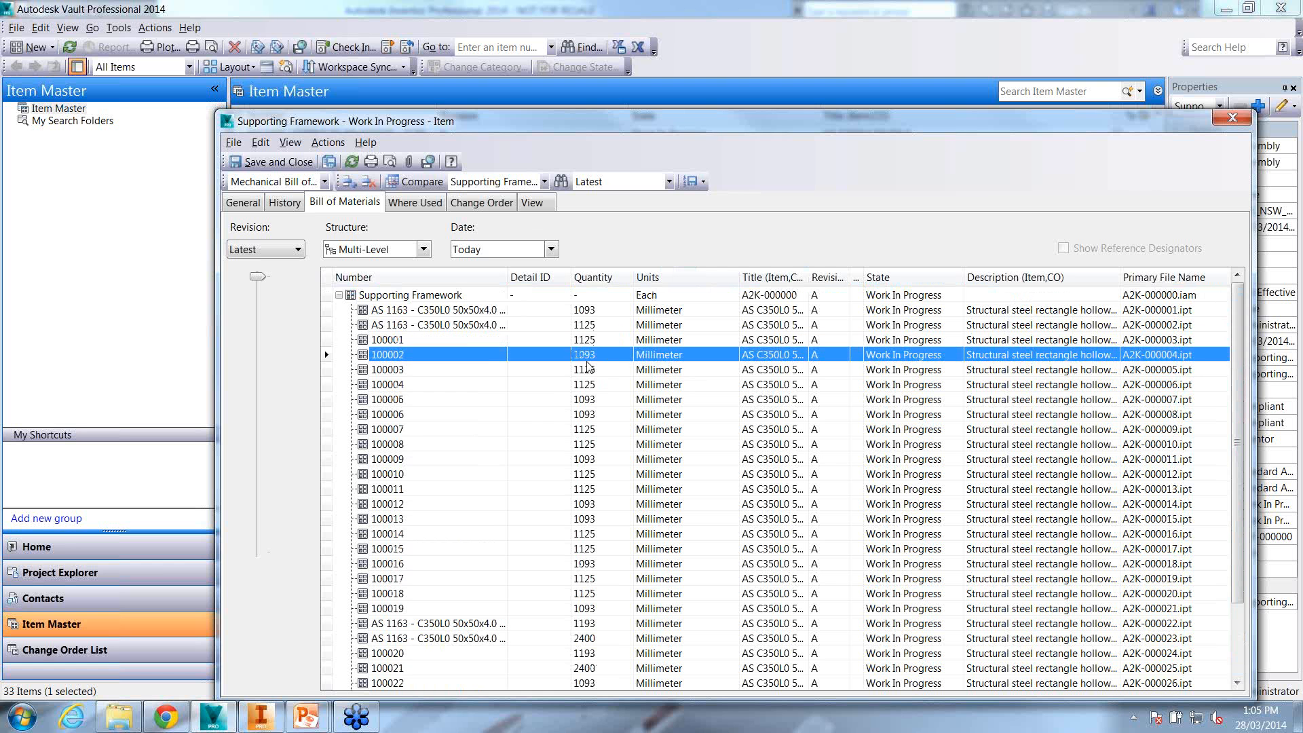
{"action": "left_click", "coordinate": [599, 311]}
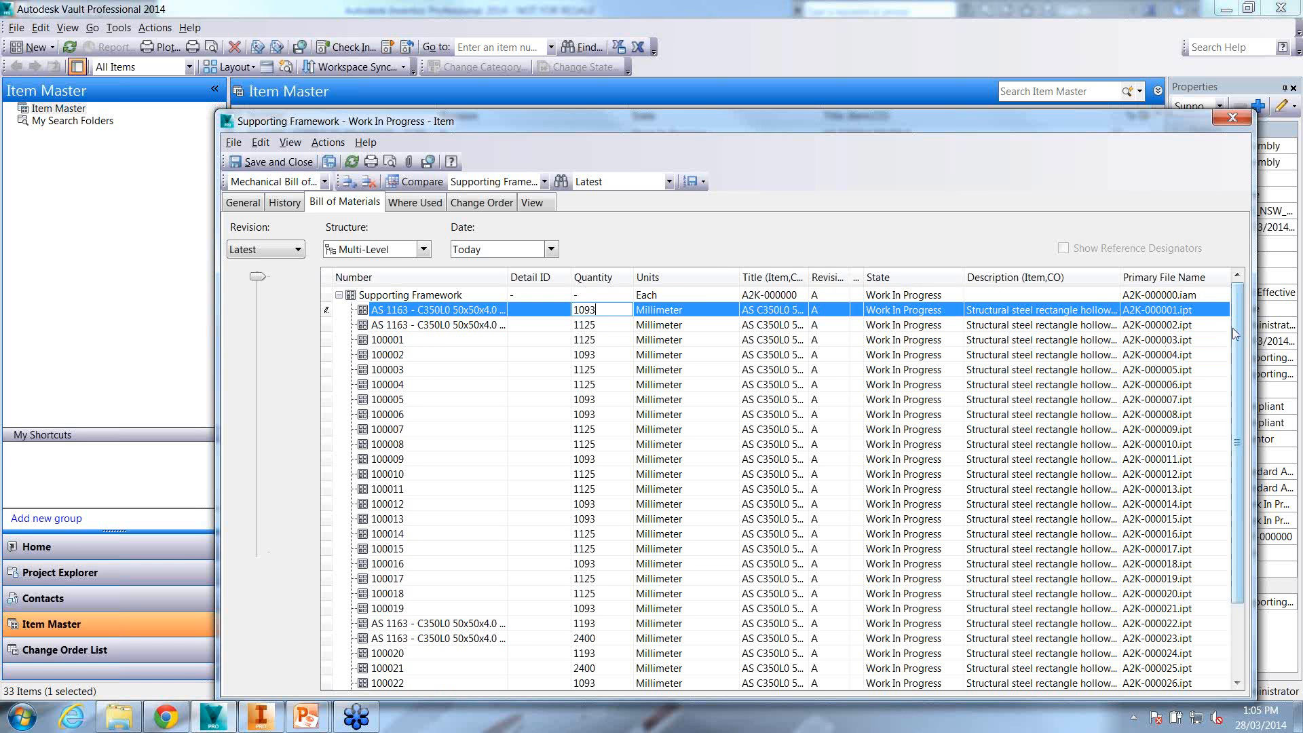
{"action": "scroll", "coordinate": [1225, 354], "scroll_direction": "down", "scroll_amount": 1}
{"action": "scroll", "coordinate": [1226, 354], "scroll_direction": "down", "scroll_amount": 5}
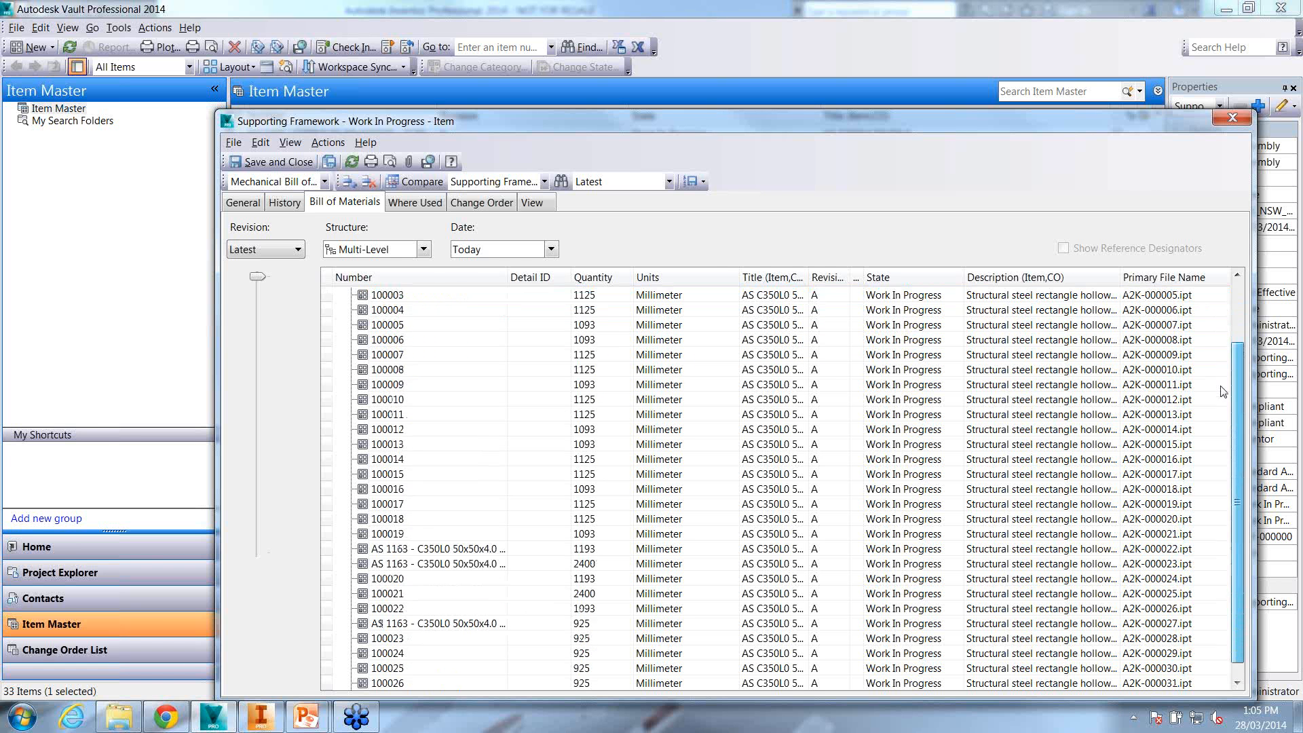
{"action": "left_click_drag", "start_coordinate": [1241, 384], "coordinate": [1243, 301]}
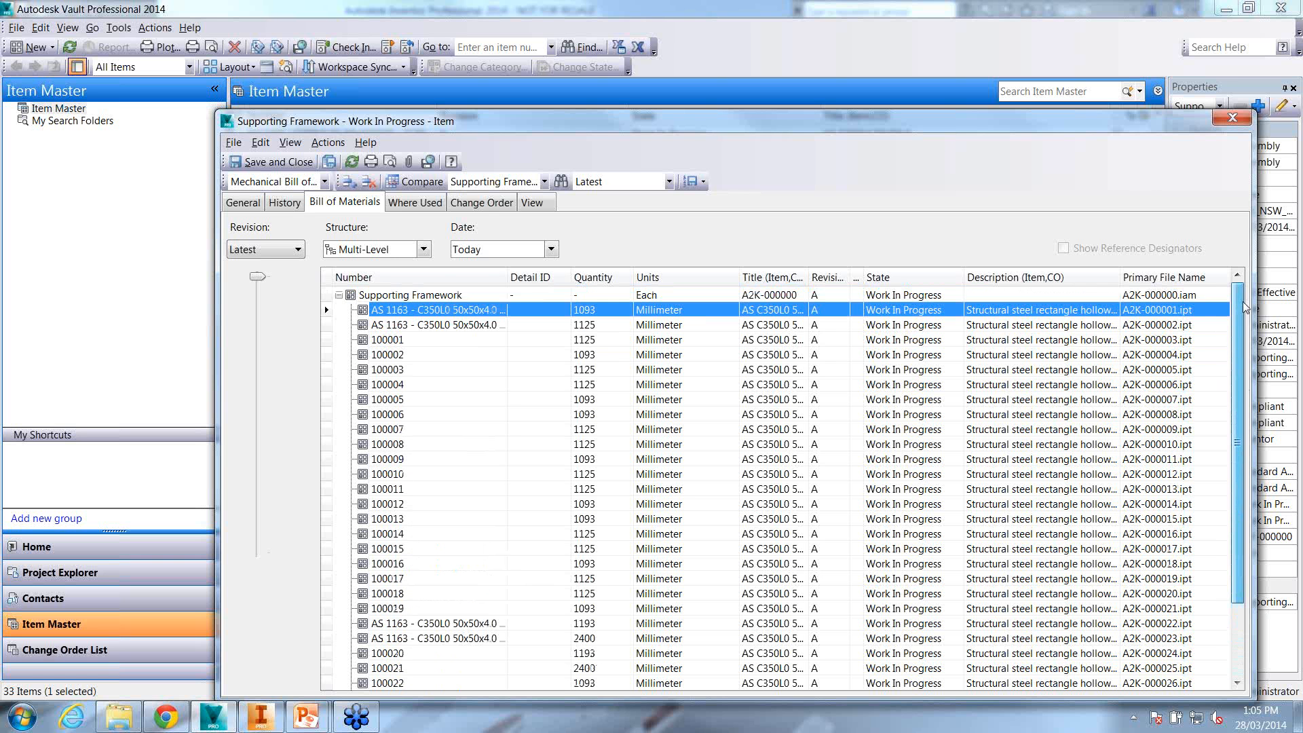
{"action": "left_click", "coordinate": [608, 354]}
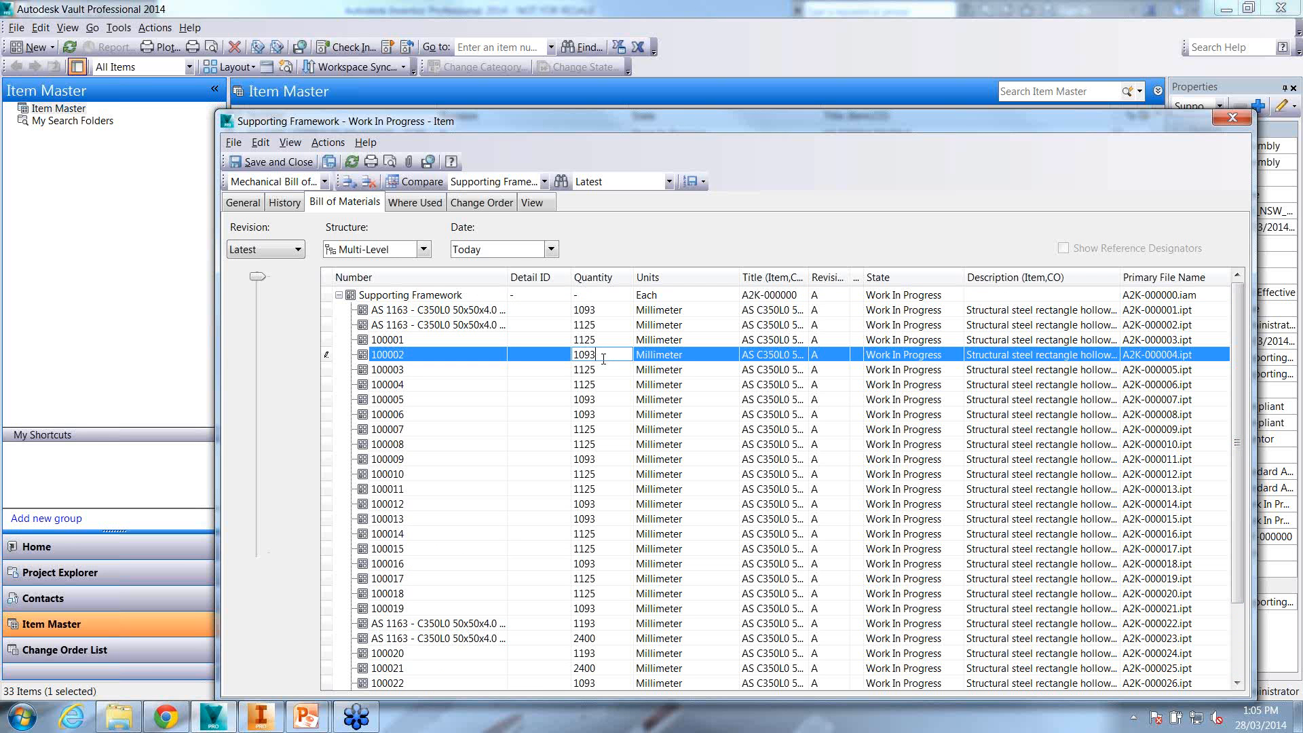
Look through the remaining available fields for the bill of materials view, and close the field customization without changes
{"action": "right_click", "coordinate": [657, 275]}
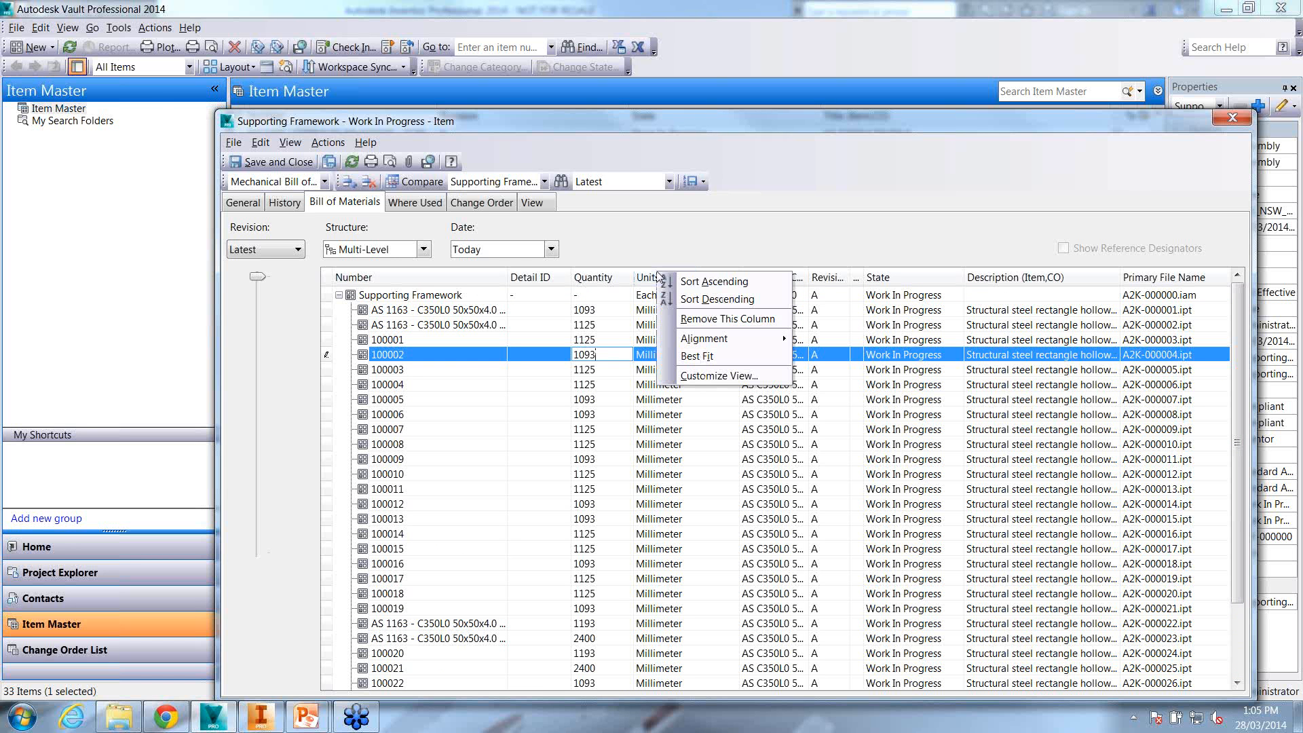
{"action": "left_click", "coordinate": [695, 378]}
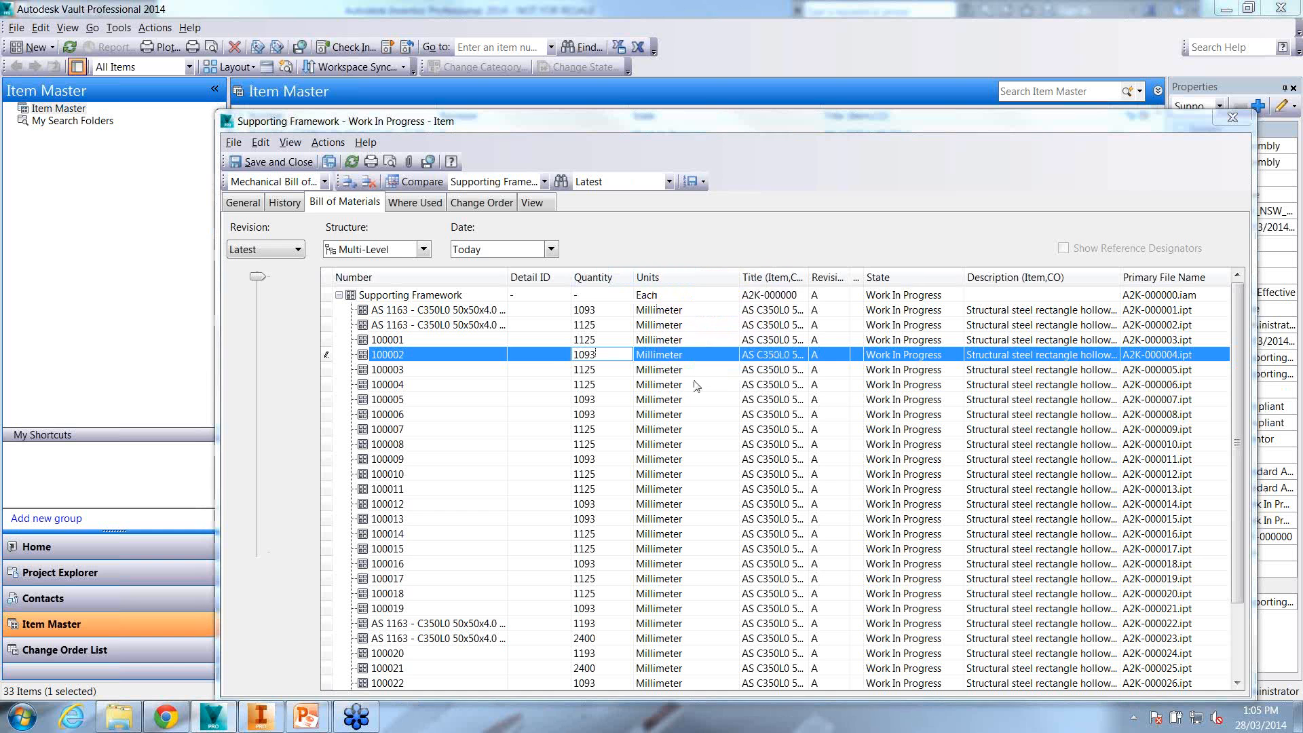
{"action": "left_click", "coordinate": [623, 359]}
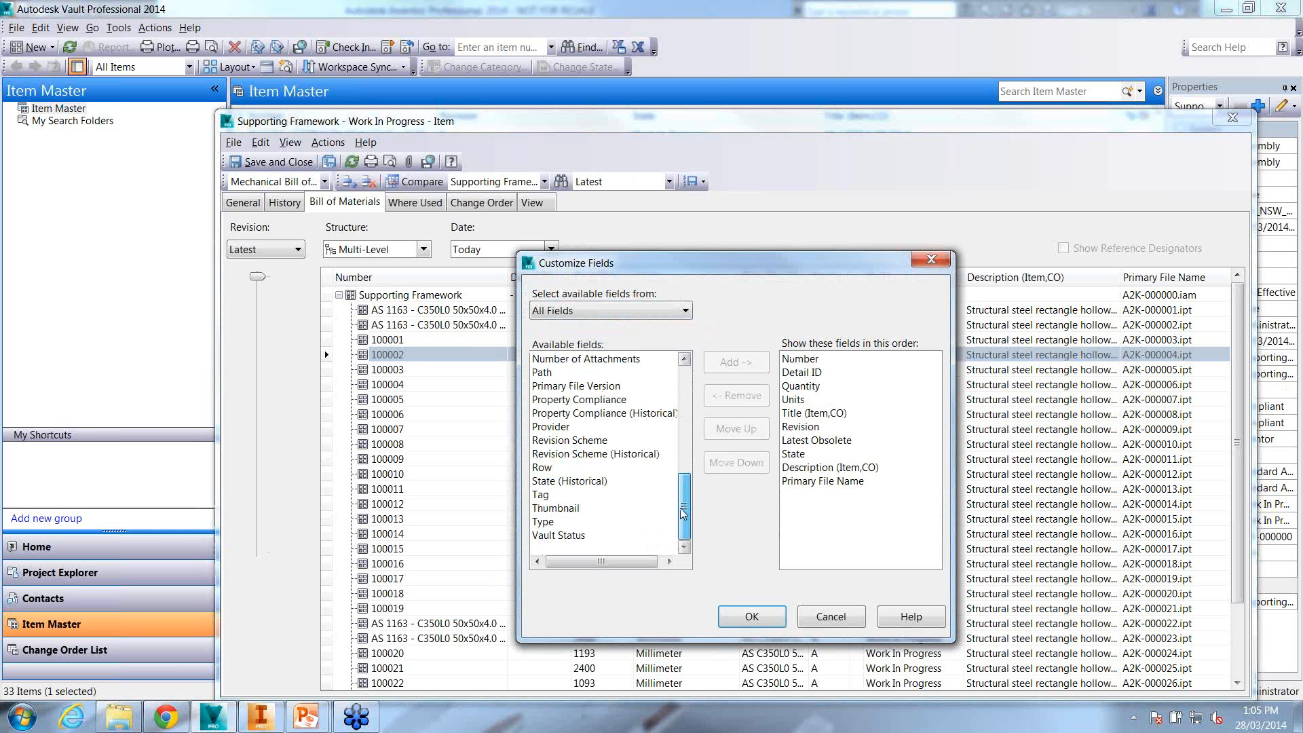
{"action": "scroll", "coordinate": [676, 489], "scroll_direction": "up", "scroll_amount": 1}
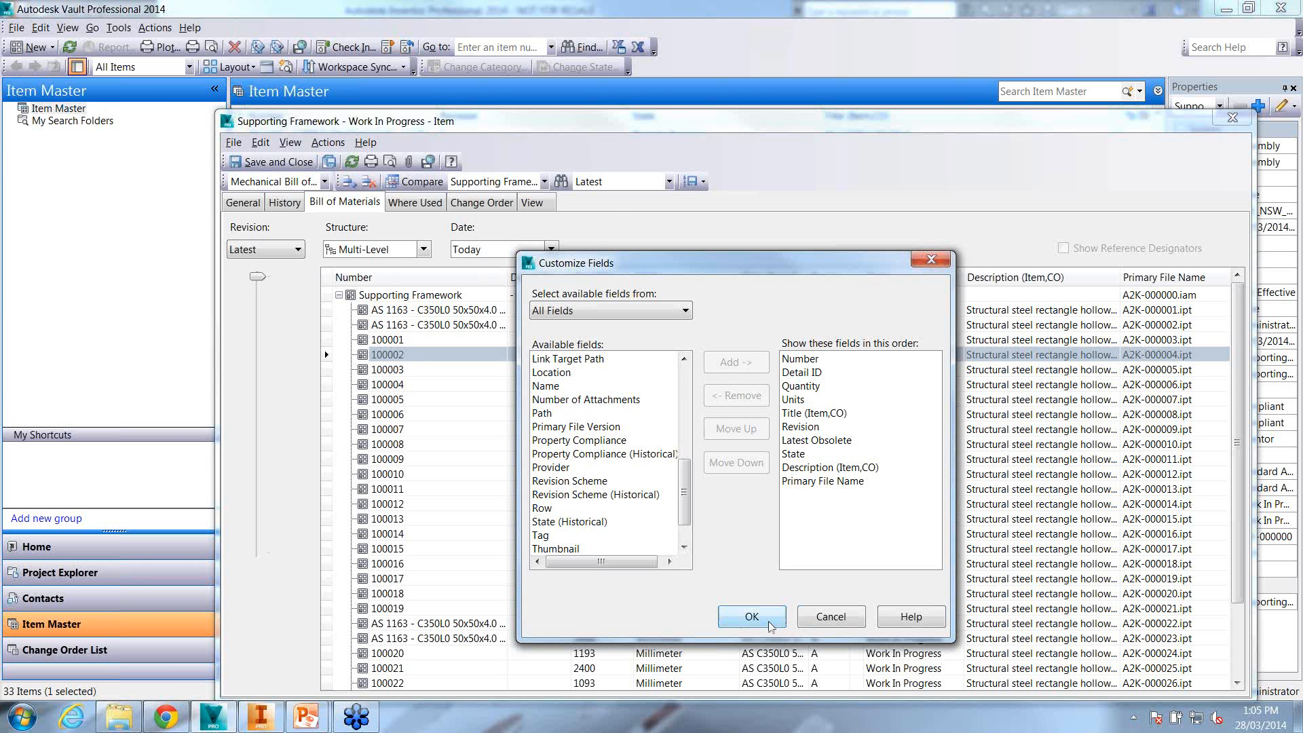
{"action": "left_click", "coordinate": [809, 619]}
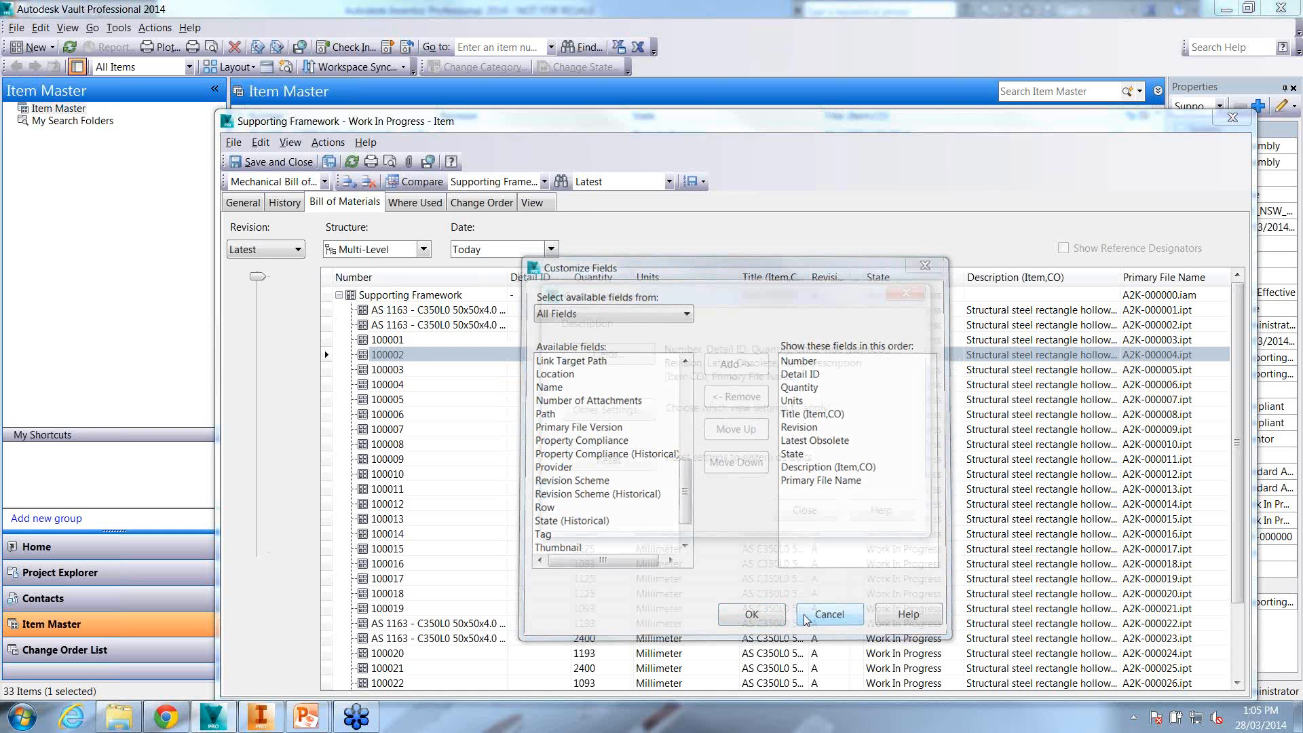
Set the quantity of component 100002 to 1200 in the Supporting Framework bill of materials
{"action": "right_click", "coordinate": [609, 357]}
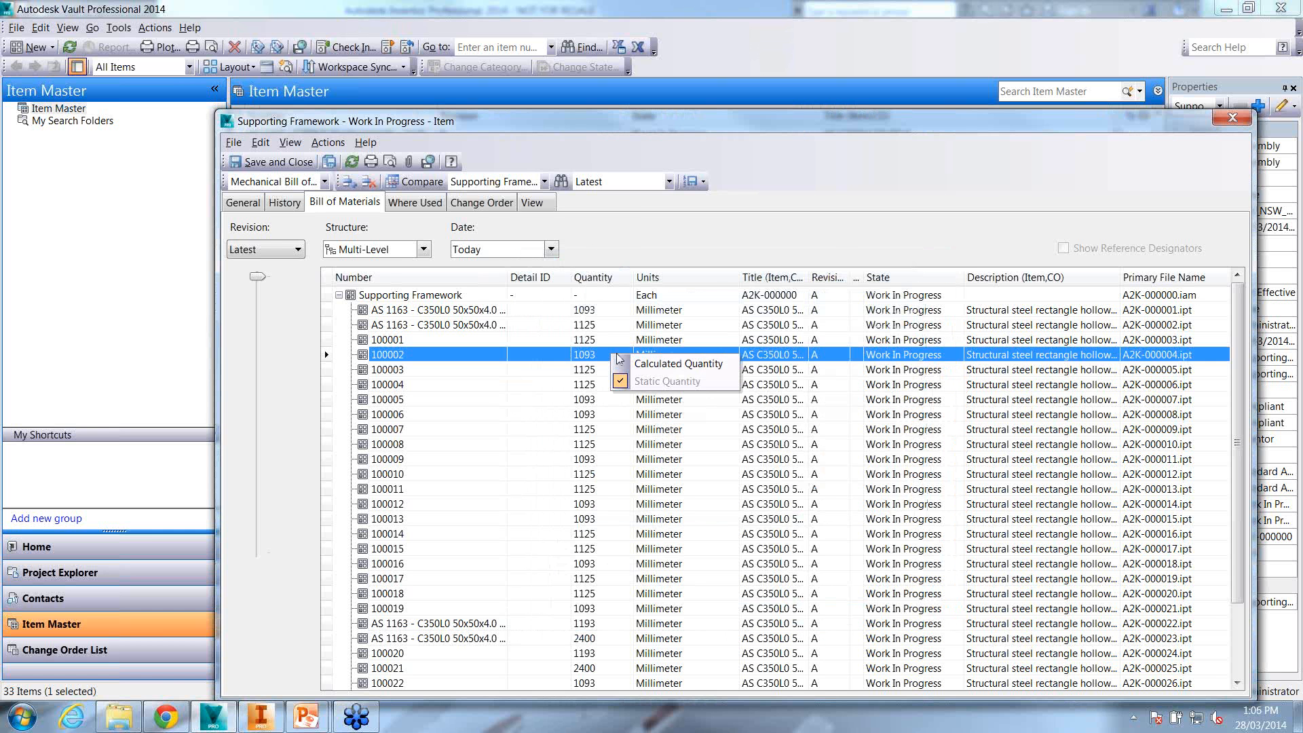
{"action": "left_click", "coordinate": [651, 358]}
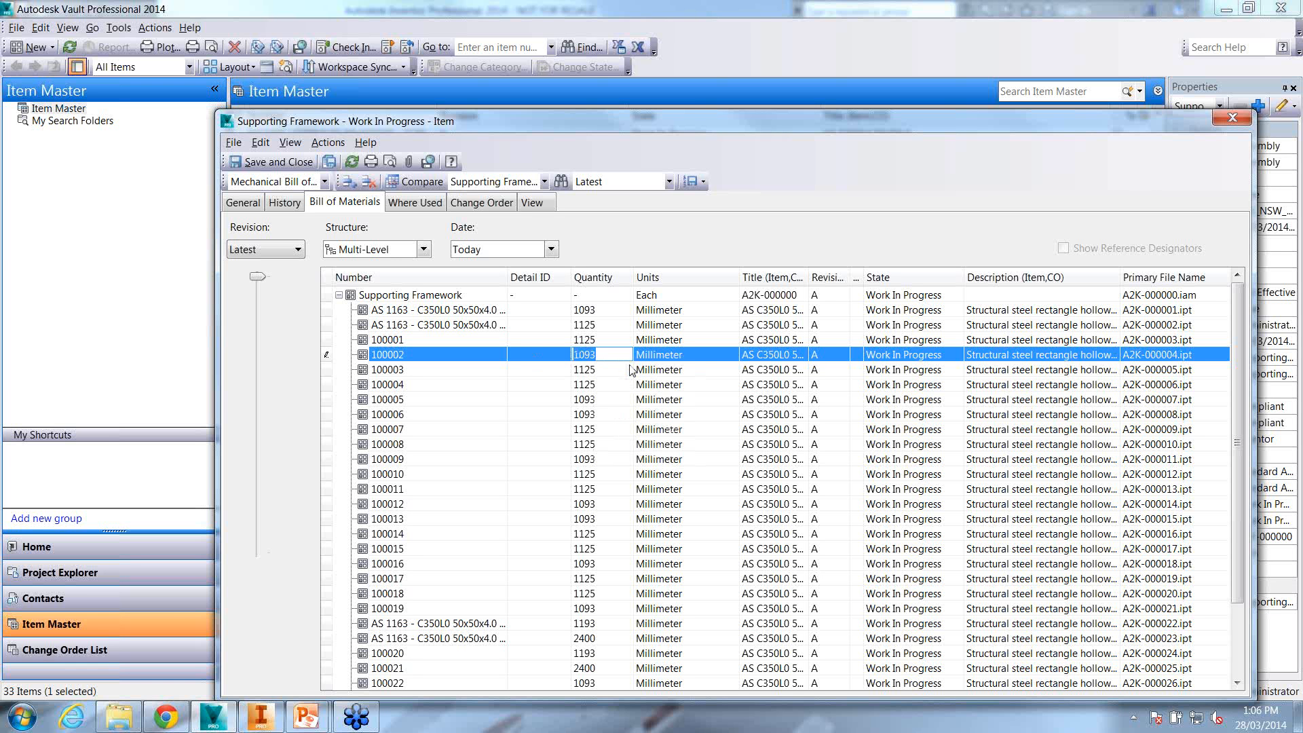
{"action": "type", "text": "1200"}
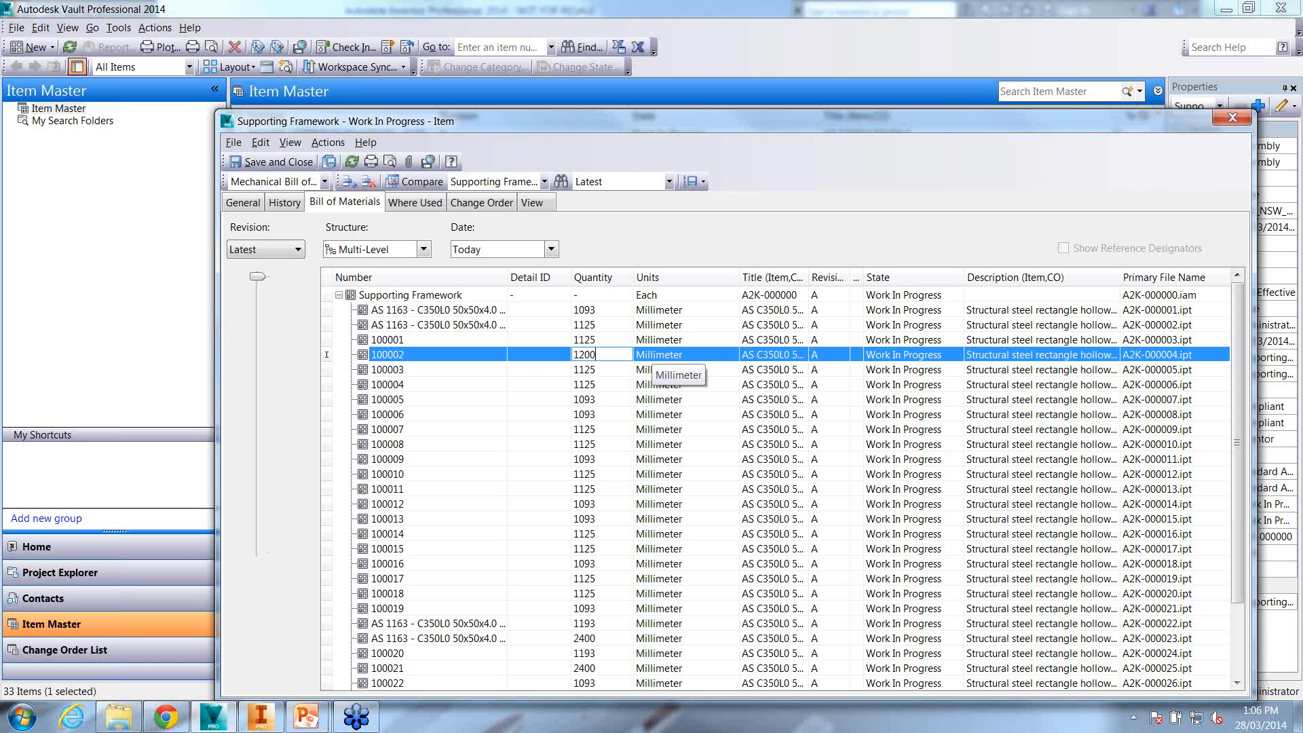
{"action": "key", "text": "Return"}
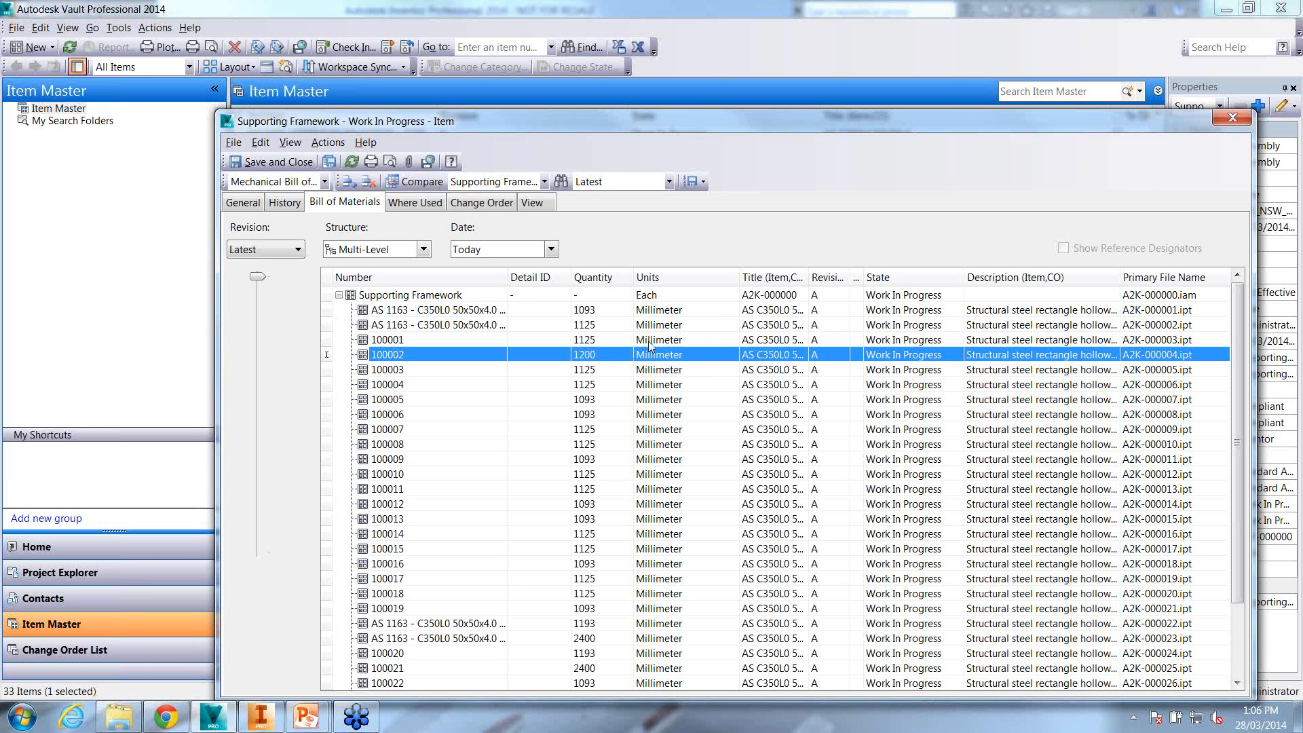
Compare the edited quantity of component 100002 with the quantities of neighbouring components 100003 and 100004
{"action": "left_click", "coordinate": [585, 372]}
{"action": "left_click", "coordinate": [602, 356]}
{"action": "left_click", "coordinate": [604, 369]}
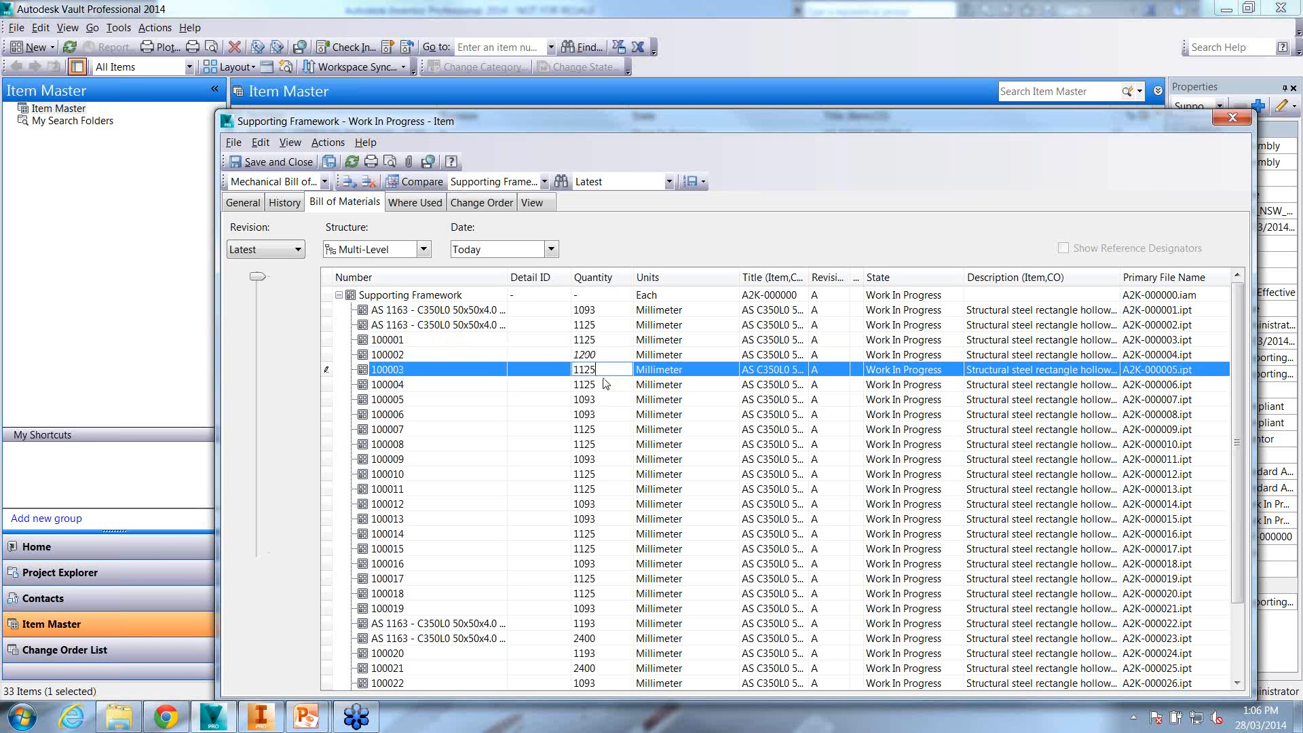
{"action": "left_click", "coordinate": [602, 386]}
{"action": "left_click", "coordinate": [602, 373]}
{"action": "left_click", "coordinate": [602, 356]}
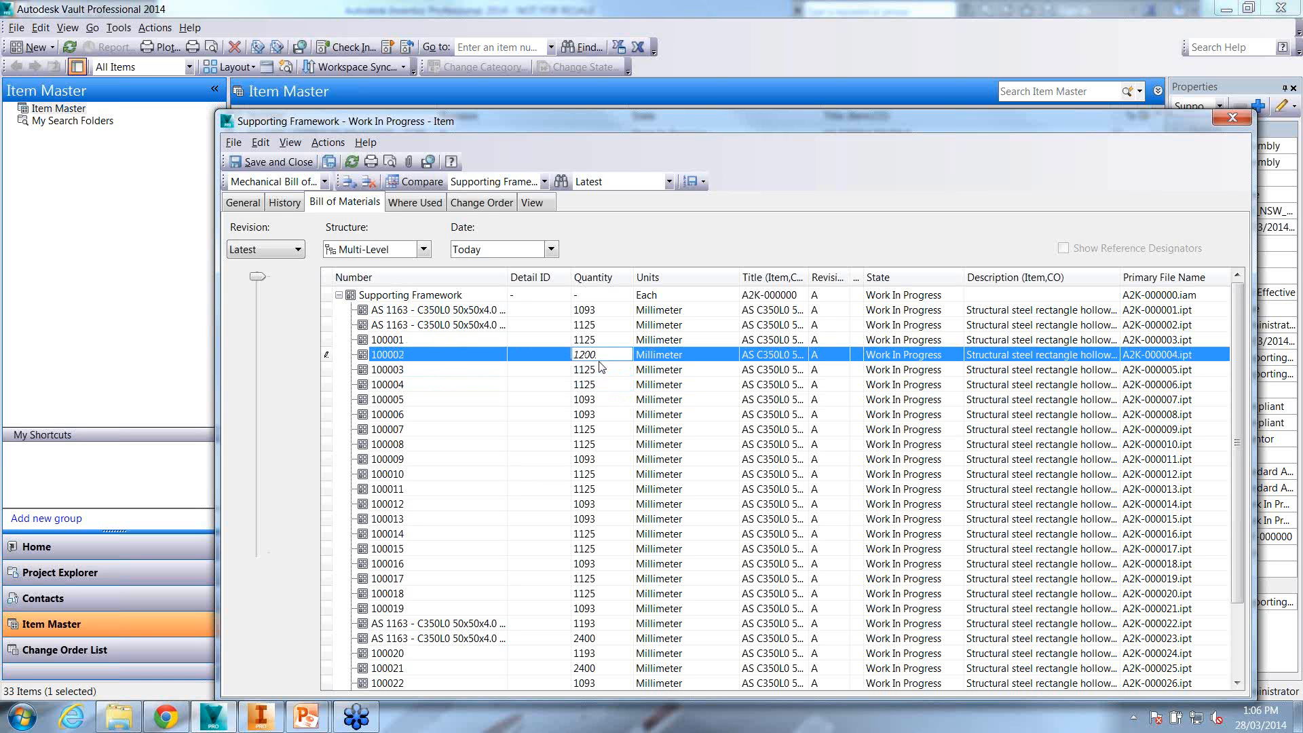
{"action": "left_click", "coordinate": [597, 383]}
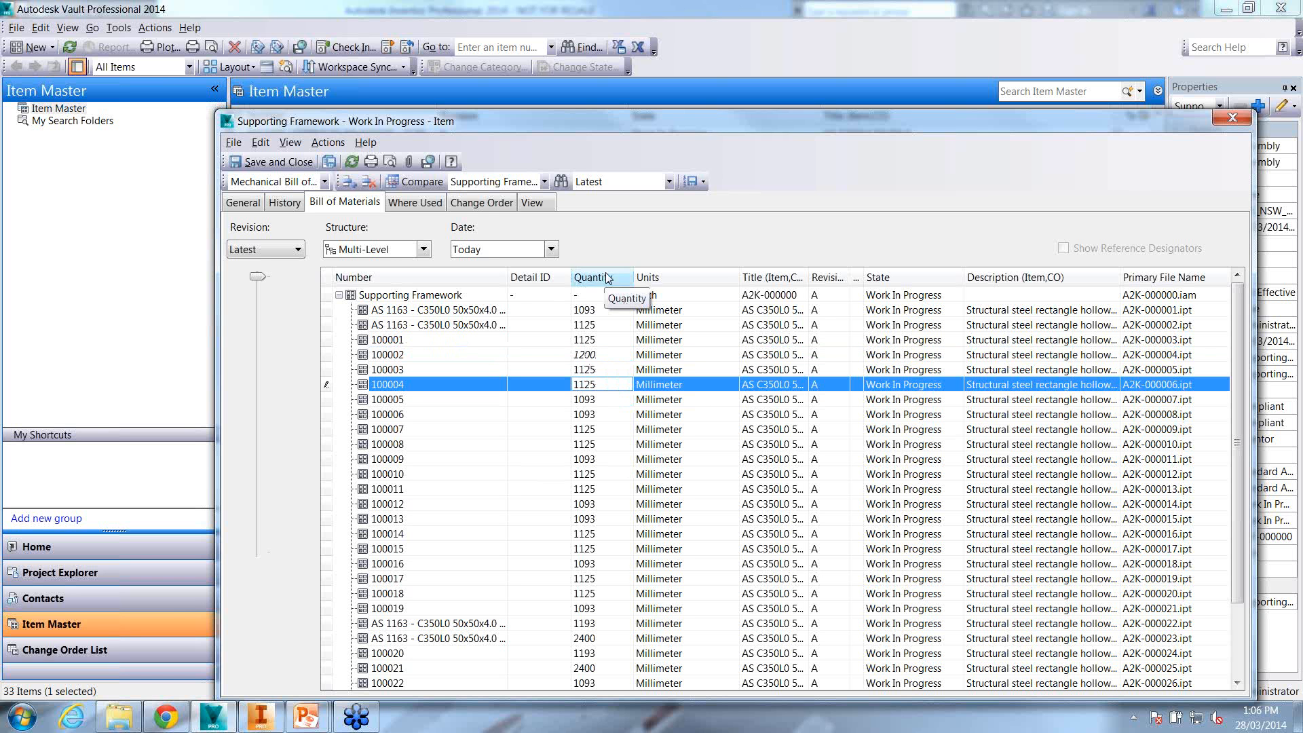
{"action": "left_click", "coordinate": [585, 354]}
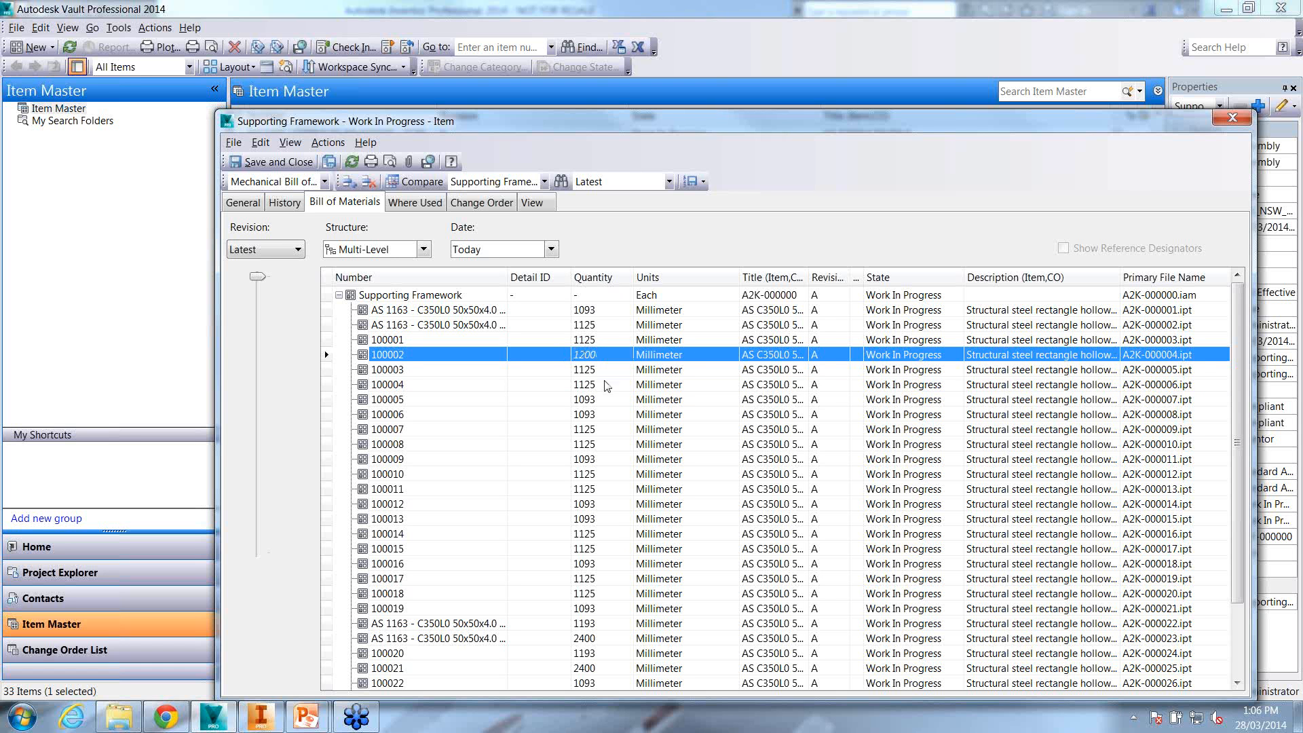
{"action": "left_click", "coordinate": [606, 384]}
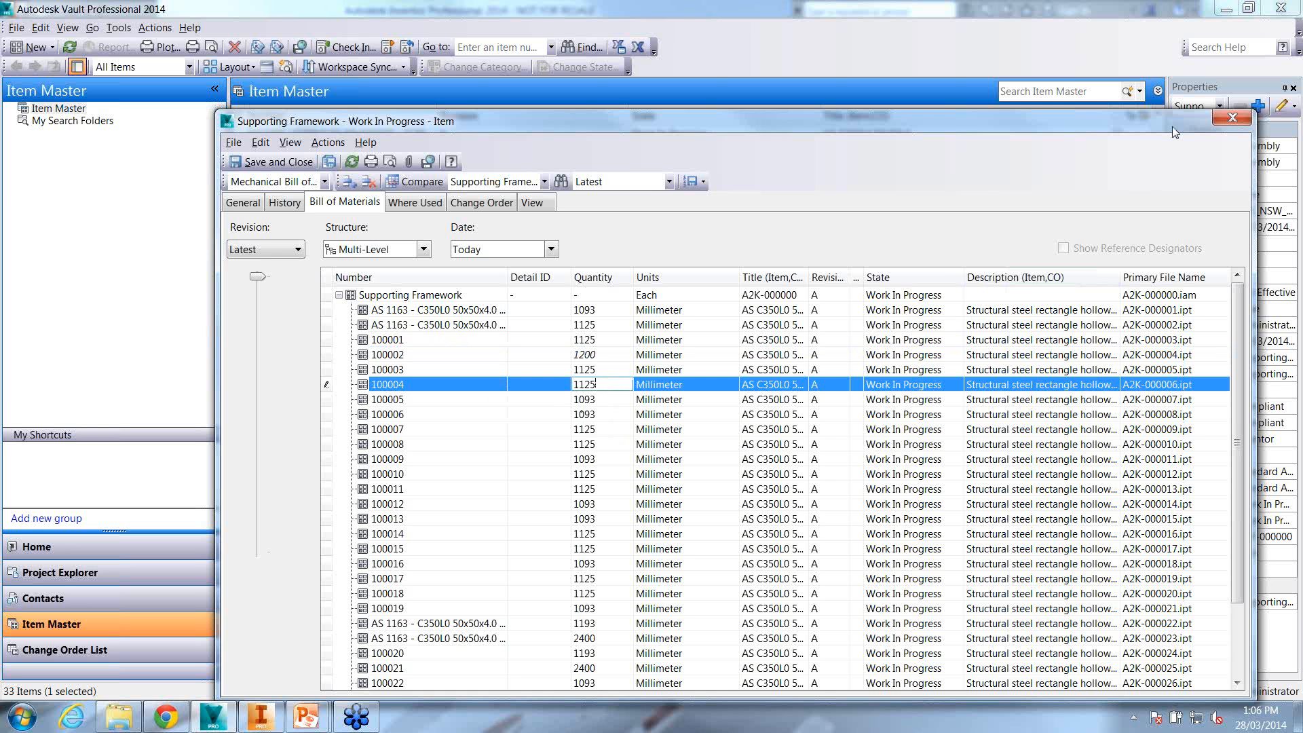
Check the change orders applied to the Supporting Framework item and its attached files
{"action": "left_click_drag", "start_coordinate": [1171, 126], "coordinate": [1079, 22]}
{"action": "left_click", "coordinate": [387, 102]}
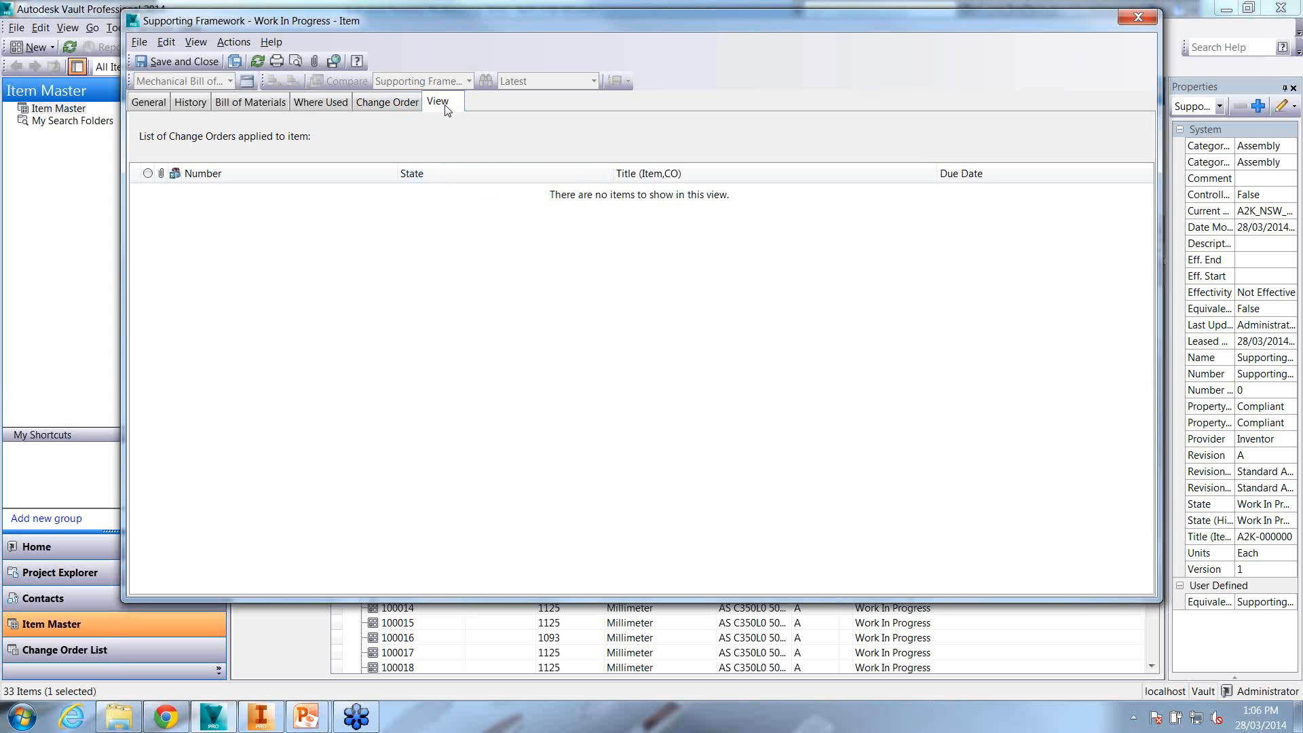
{"action": "left_click", "coordinate": [446, 110]}
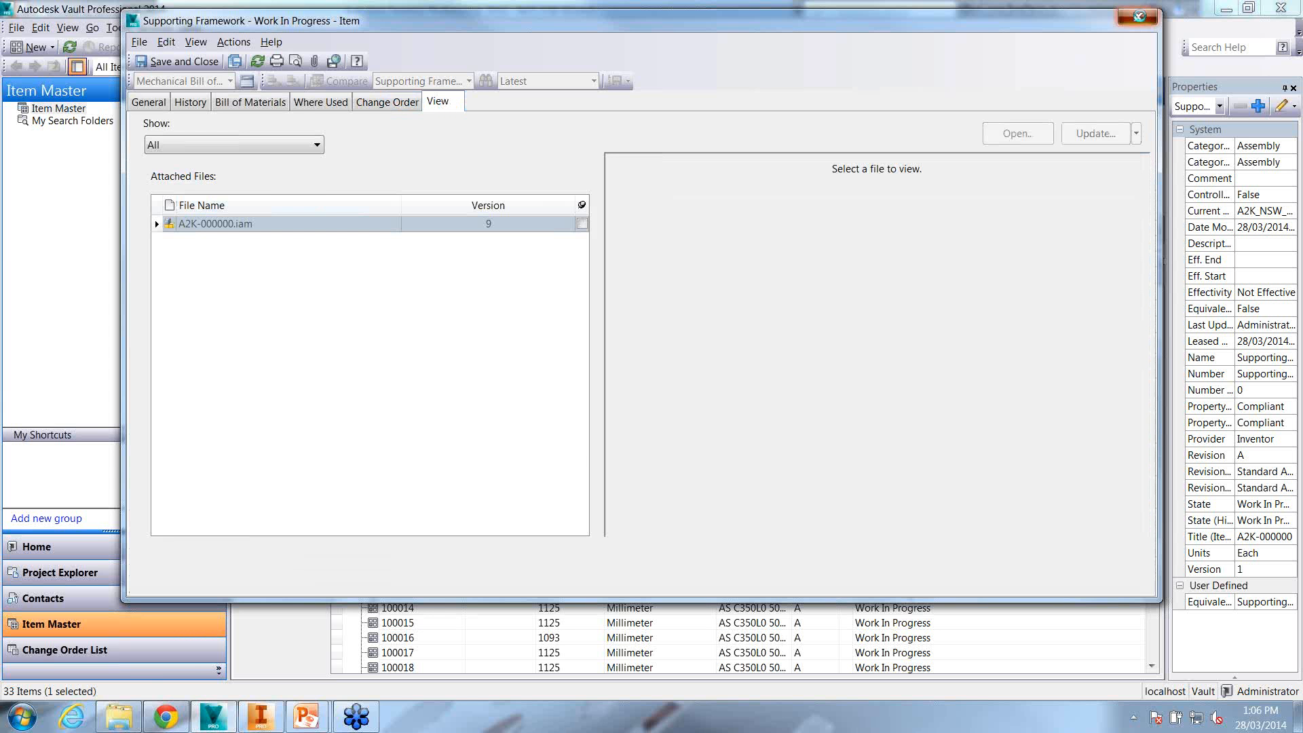
Close the Supporting Framework item record, dismiss the error, and reload its bill of materials in the Item Master
{"action": "left_click", "coordinate": [1139, 15]}
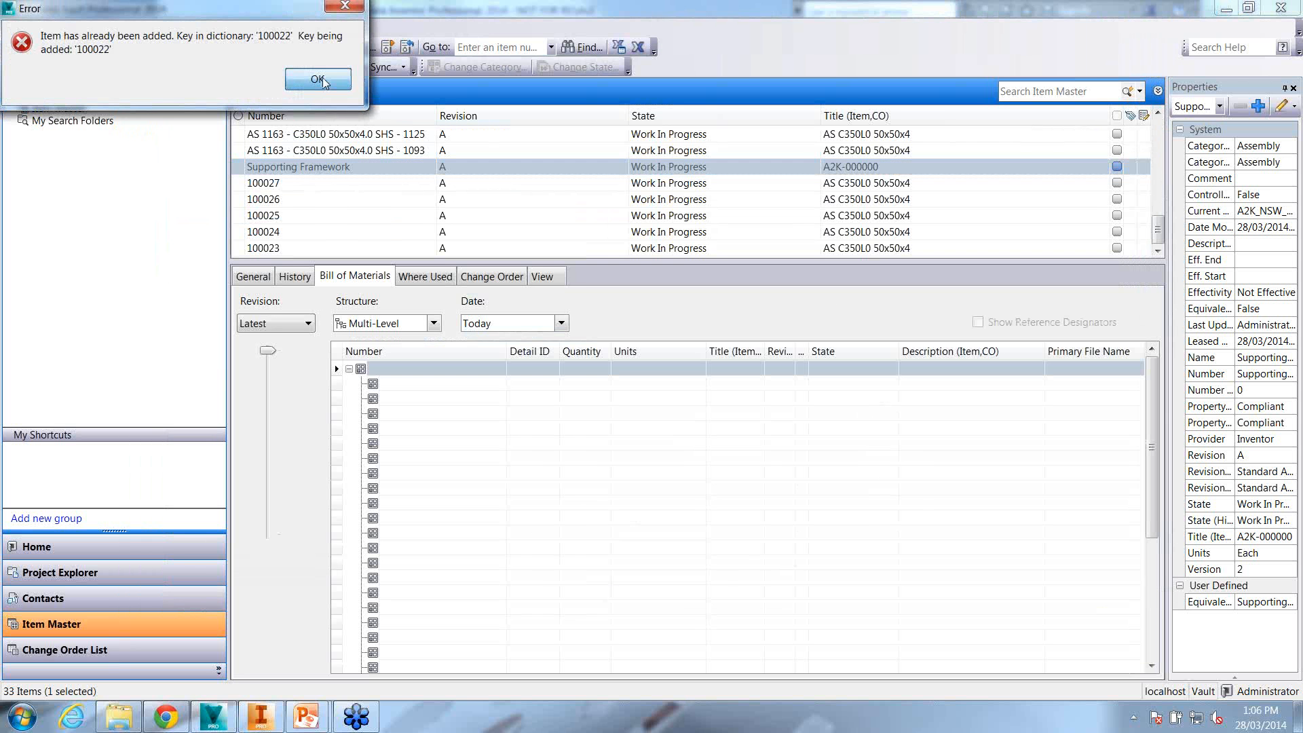
{"action": "left_click", "coordinate": [317, 80]}
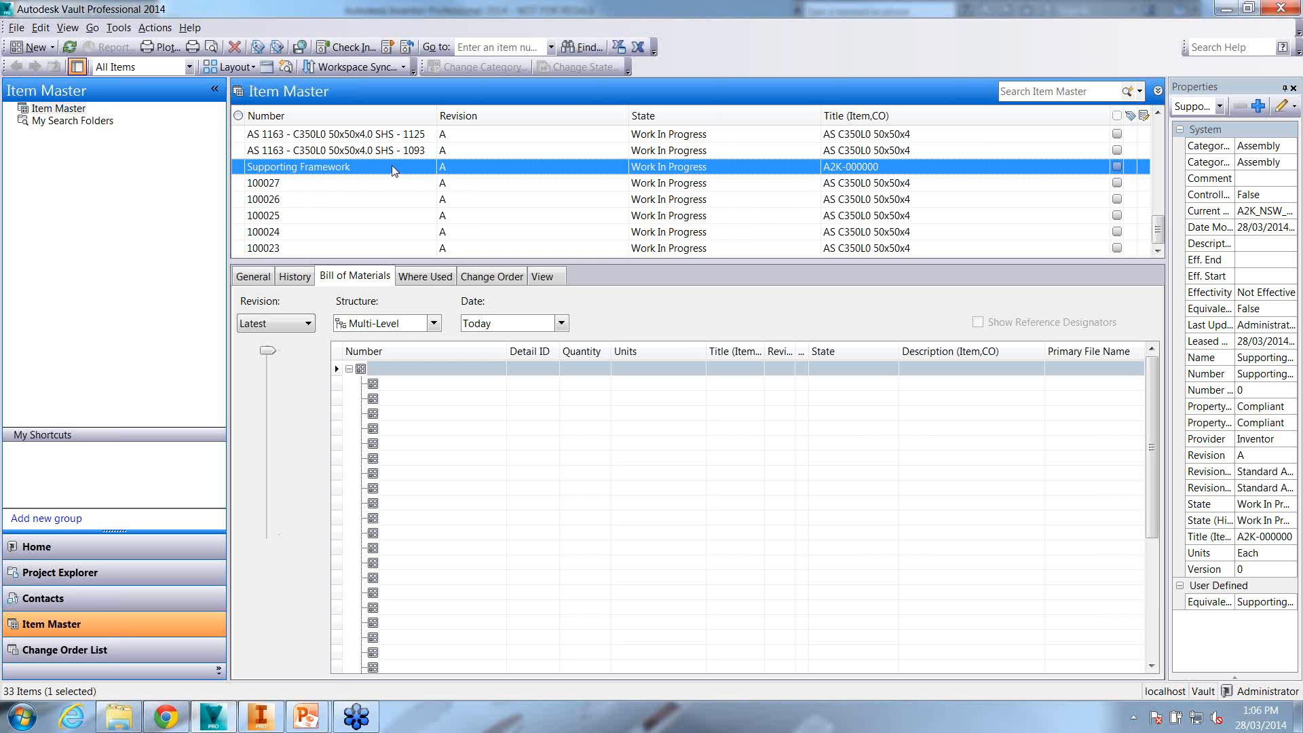
{"action": "left_click", "coordinate": [296, 182]}
{"action": "left_click", "coordinate": [301, 171]}
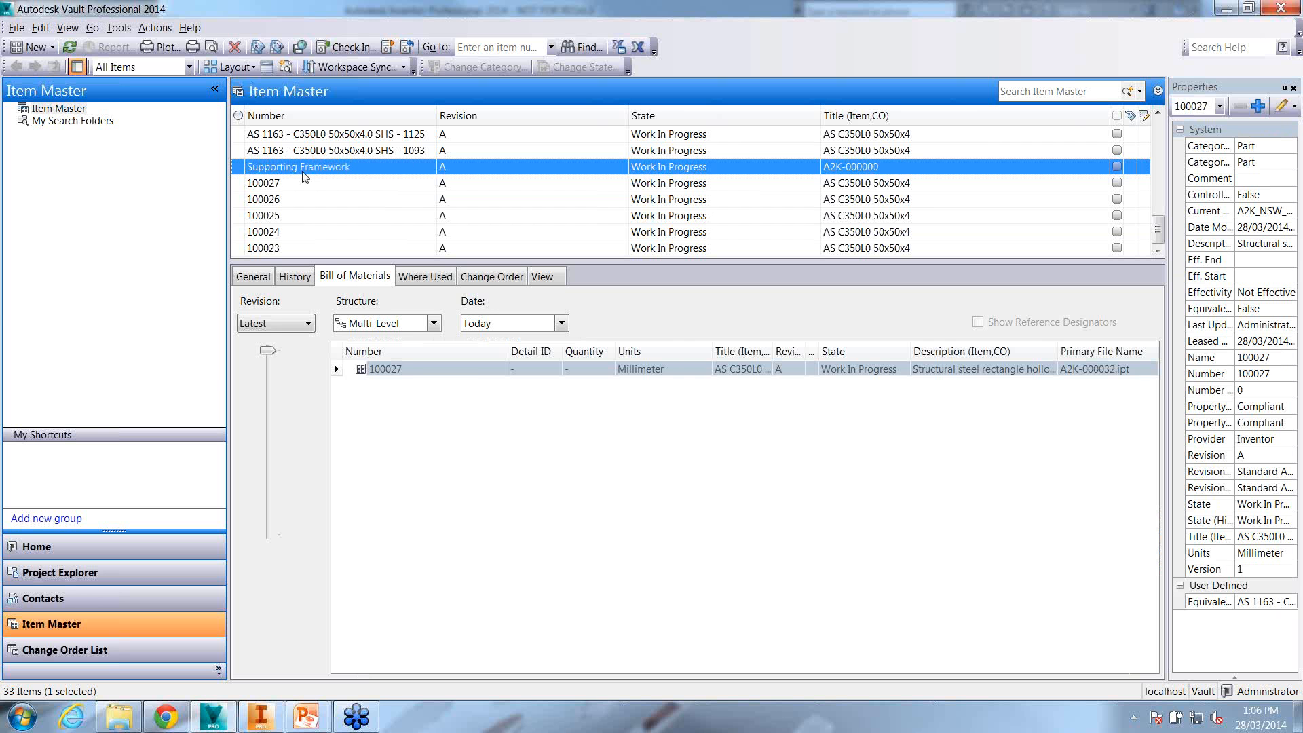
Check the file type for exporting the Supporting Framework bill of materials, and cancel the export
{"action": "left_click", "coordinate": [16, 27]}
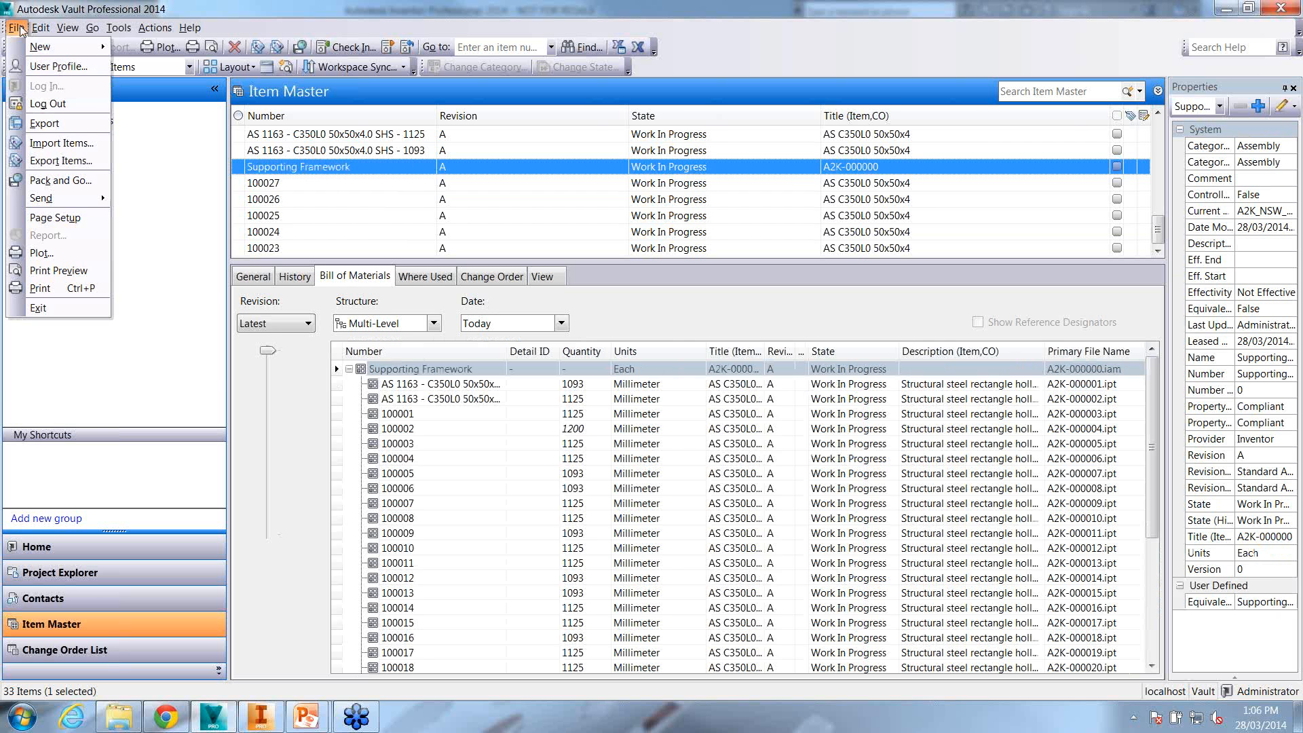
{"action": "left_click", "coordinate": [44, 125]}
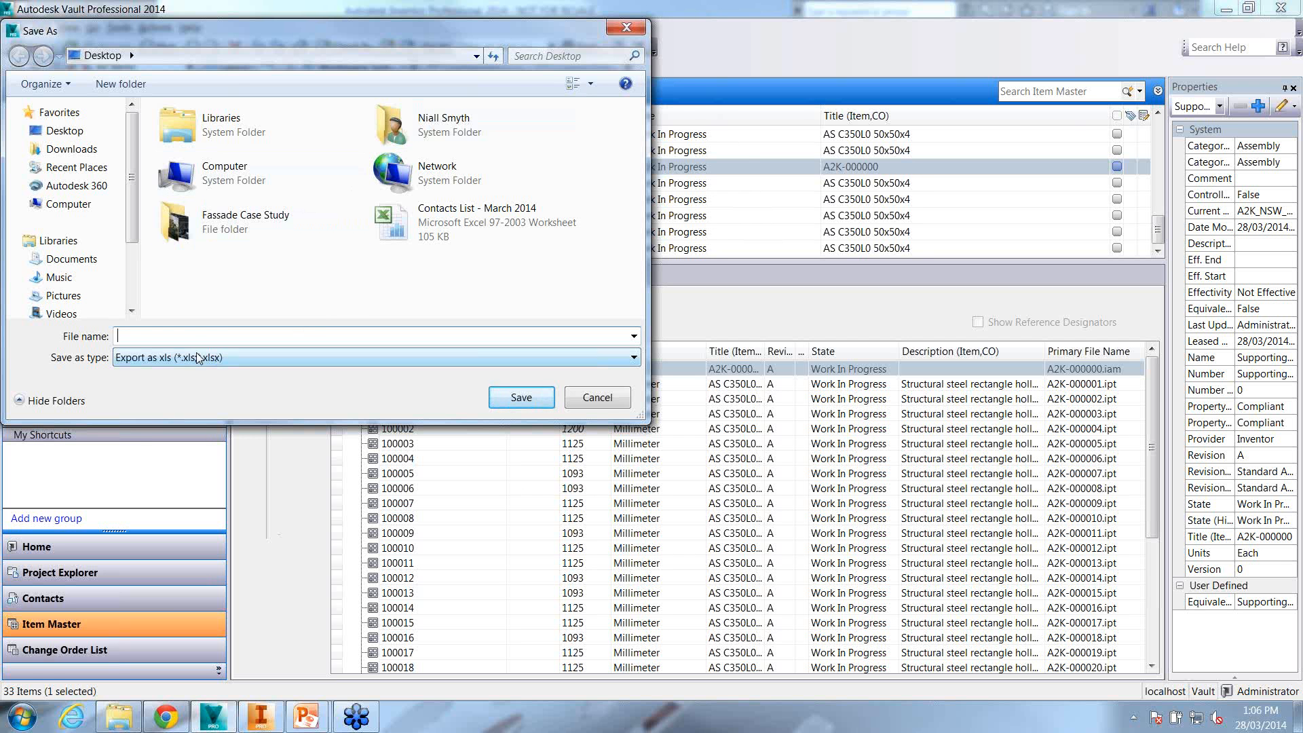
{"action": "left_click", "coordinate": [596, 404]}
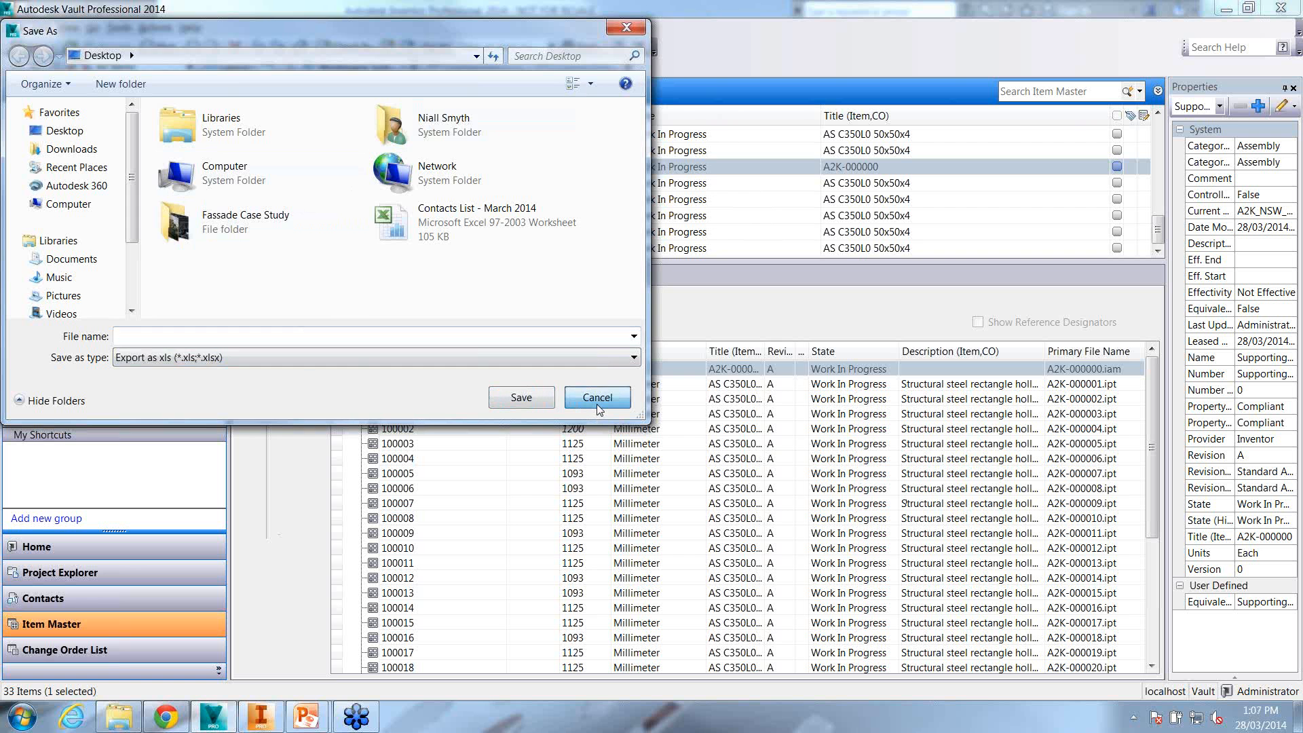
Examine the item selection in the ERP Export Wizard for the Supporting Framework, and close the wizard without exporting
{"action": "left_click", "coordinate": [16, 27]}
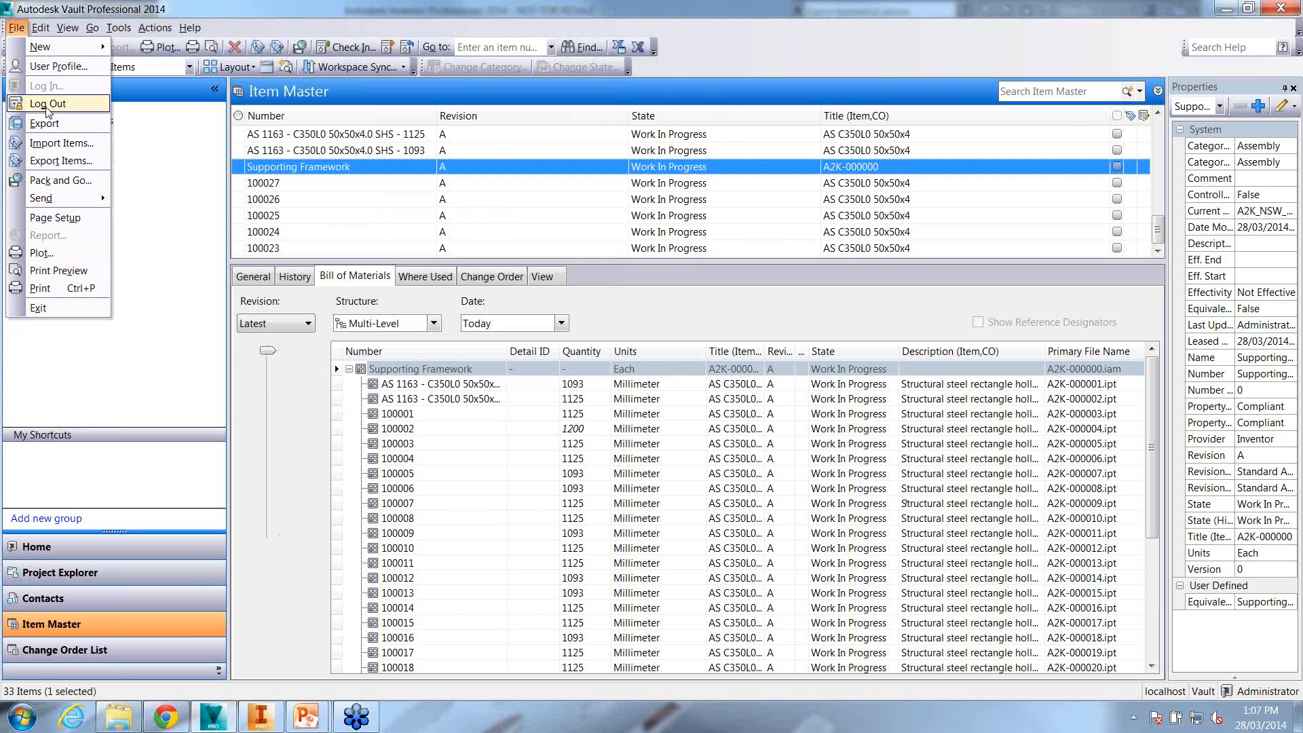
{"action": "left_click", "coordinate": [63, 157]}
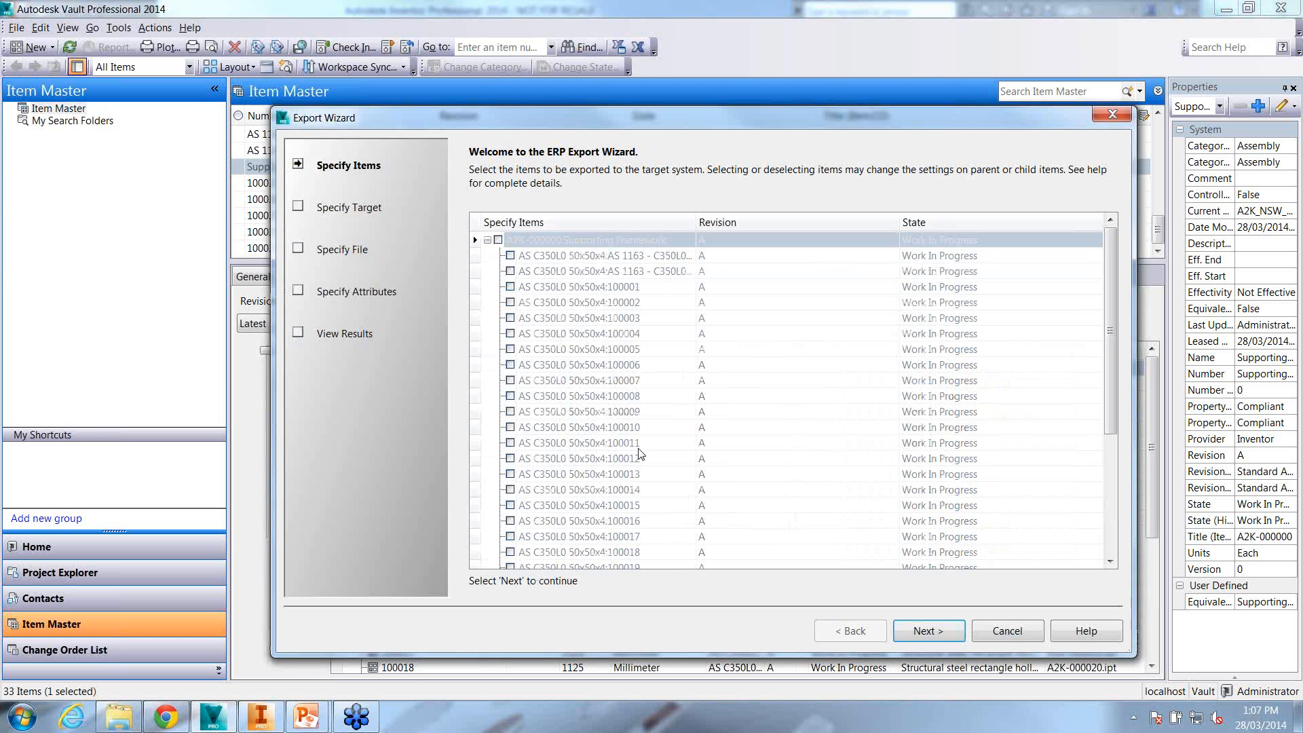
{"action": "left_click", "coordinate": [836, 409]}
{"action": "left_click", "coordinate": [1117, 119]}
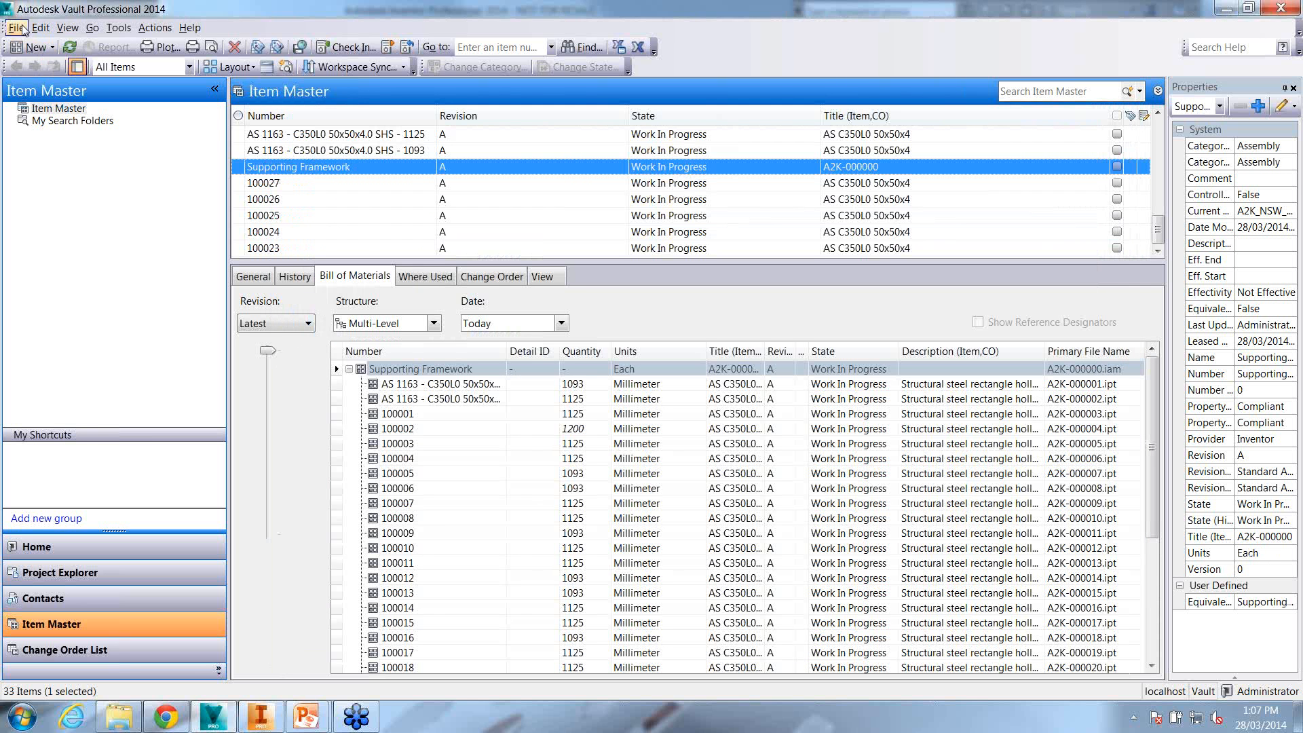
{"action": "left_click", "coordinate": [17, 29]}
{"action": "left_click", "coordinate": [47, 160]}
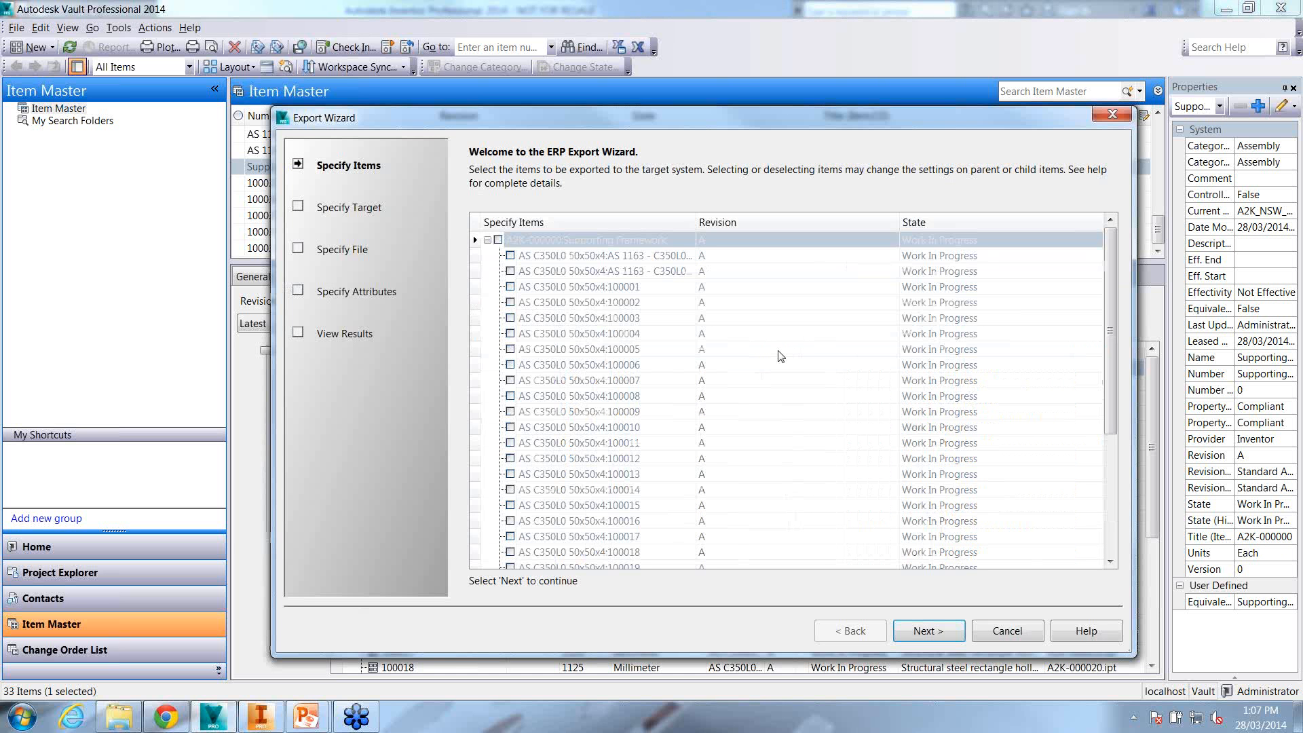
{"action": "left_click", "coordinate": [1108, 116]}
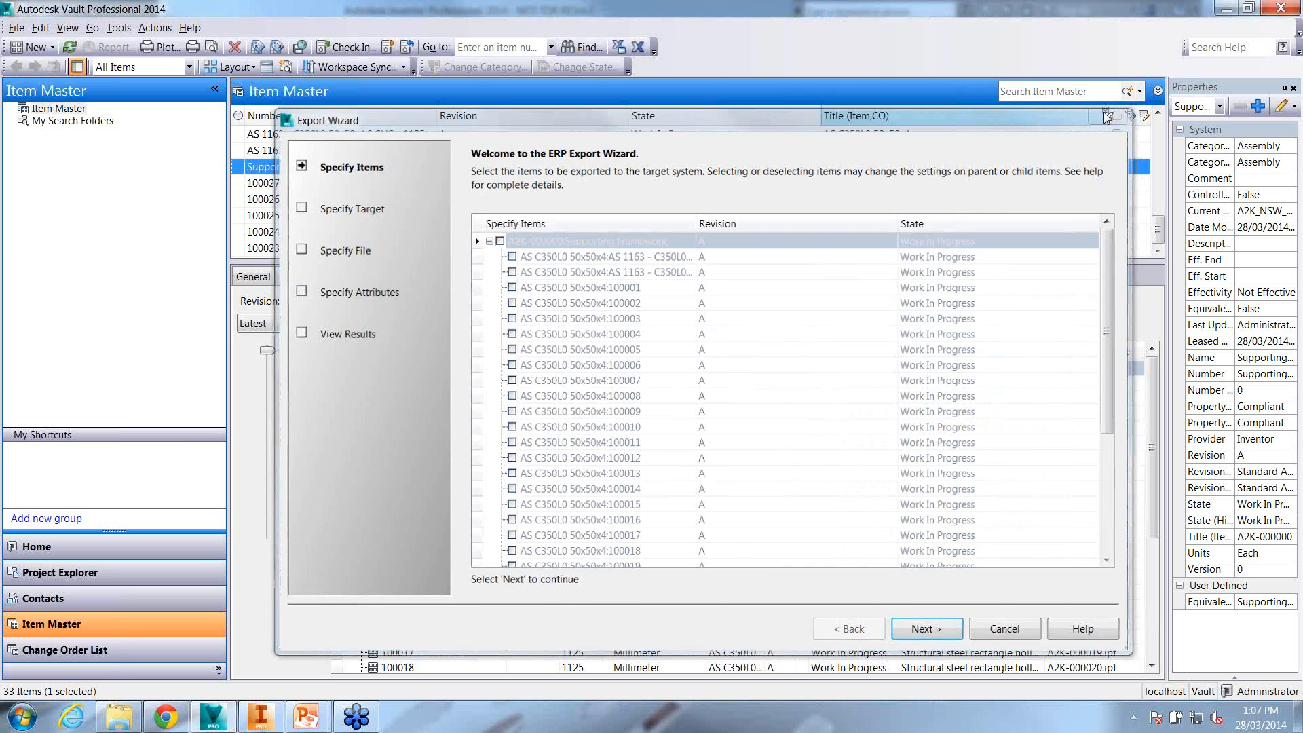
Look through components 100001 to 100010 in the Supporting Framework bill of materials, and check the item's history
{"action": "key", "text": "alt+Tab"}
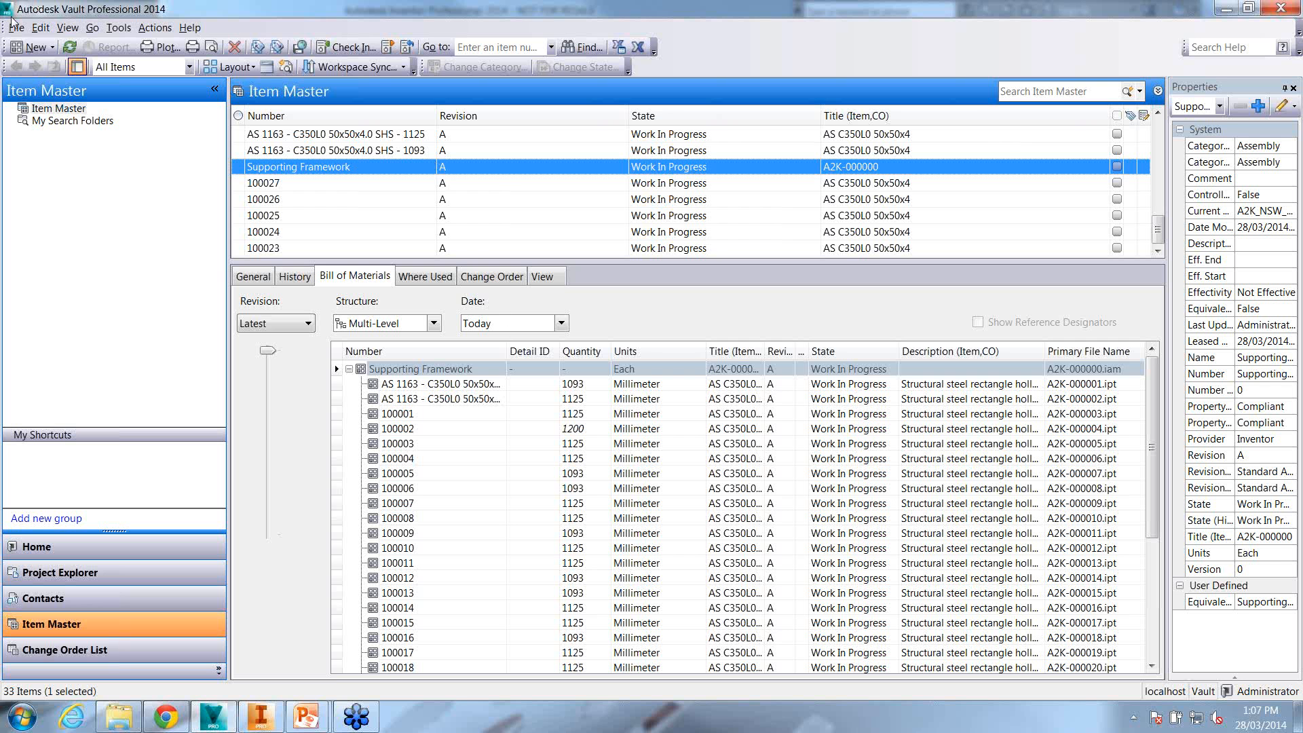
{"action": "left_click", "coordinate": [519, 413]}
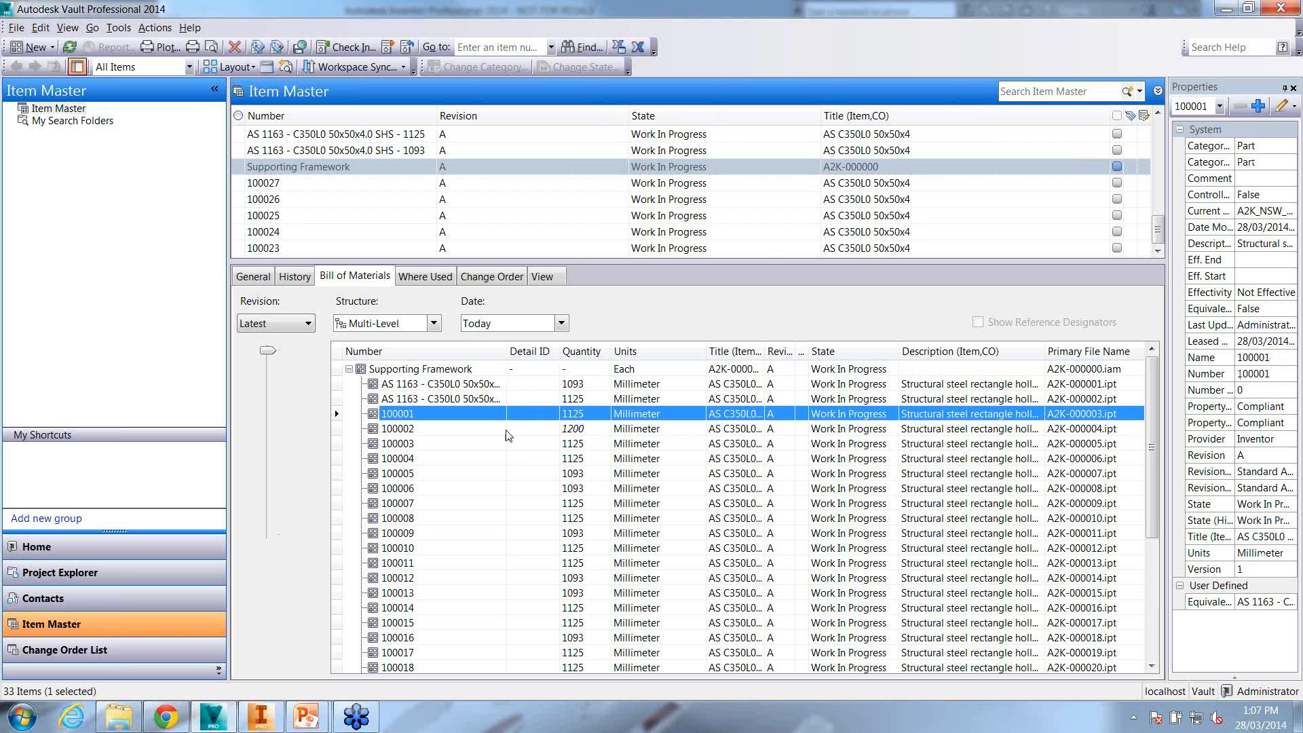
{"action": "key", "text": "Down"}
{"action": "key", "text": "Down"}
{"action": "key", "text": "Down"}
{"action": "key", "text": "Down"}
{"action": "key", "text": "Down"}
{"action": "key", "text": "Down"}
{"action": "key", "text": "Down"}
{"action": "key", "text": "Down"}
{"action": "key", "text": "Down"}
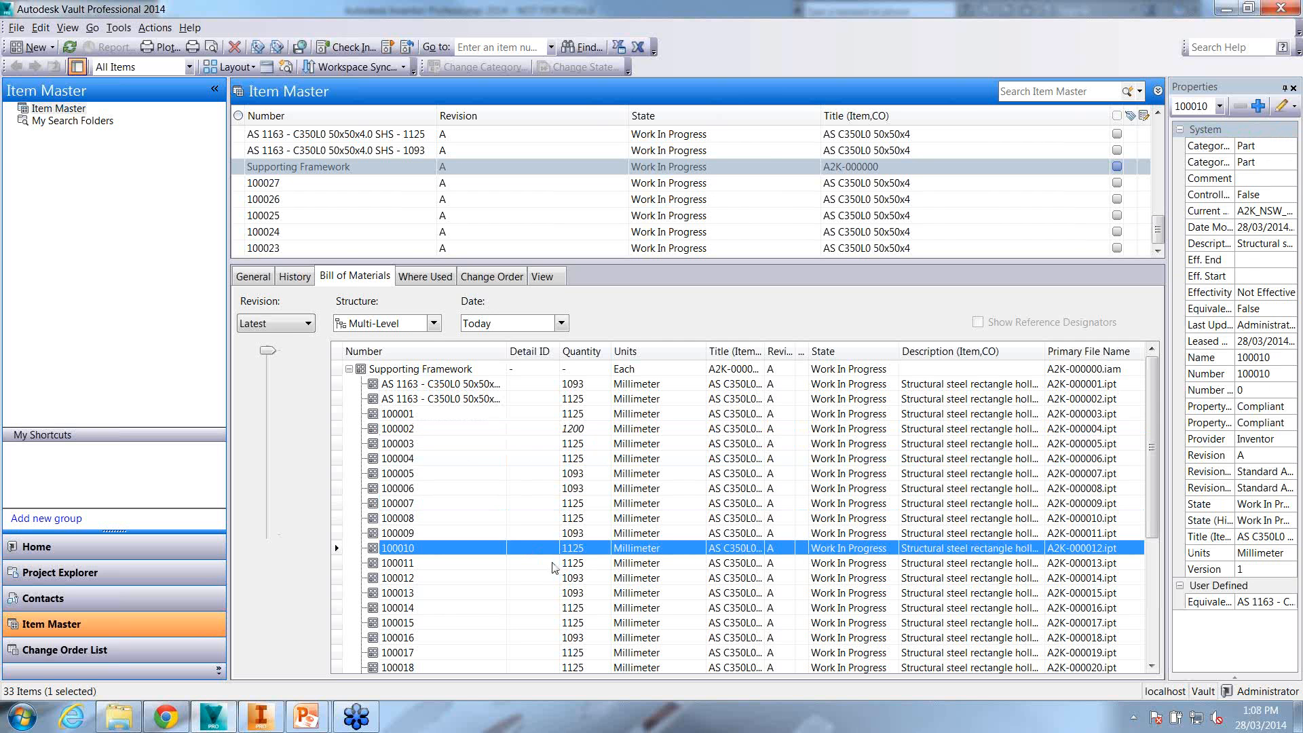
{"action": "left_click", "coordinate": [299, 277]}
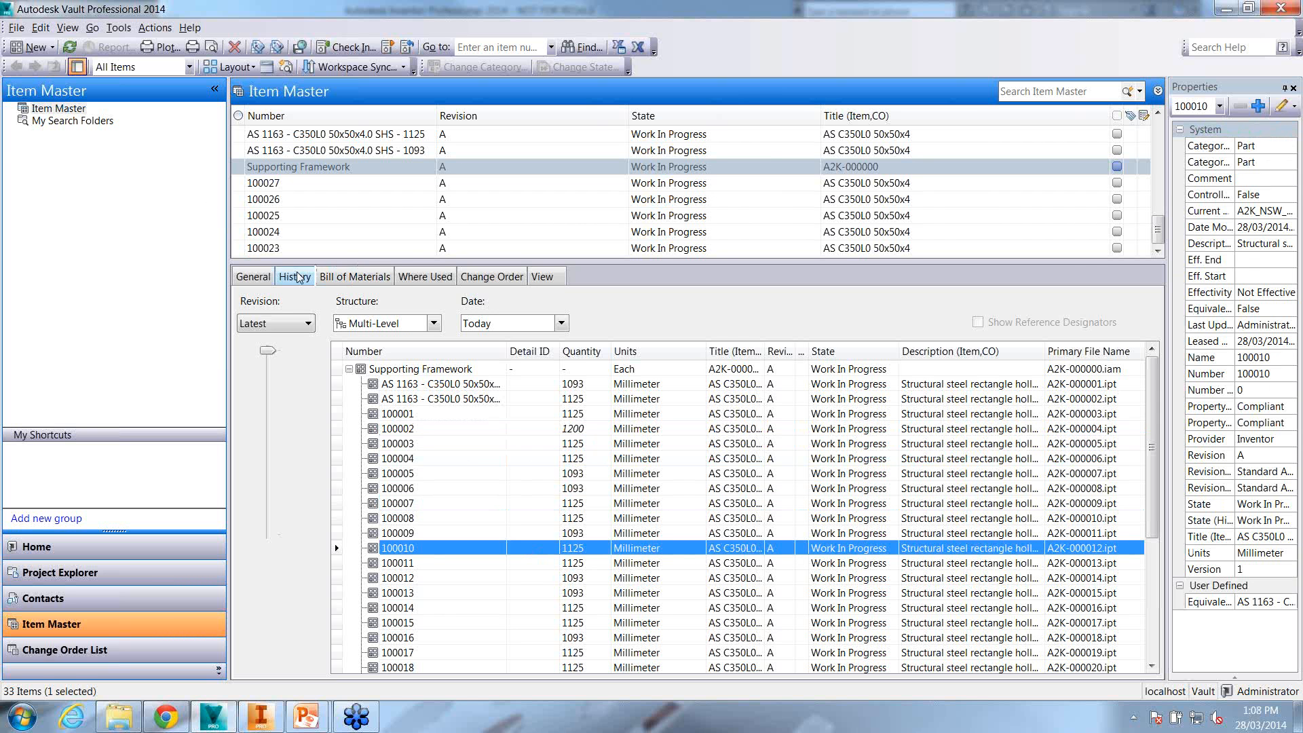
{"action": "left_click", "coordinate": [340, 276]}
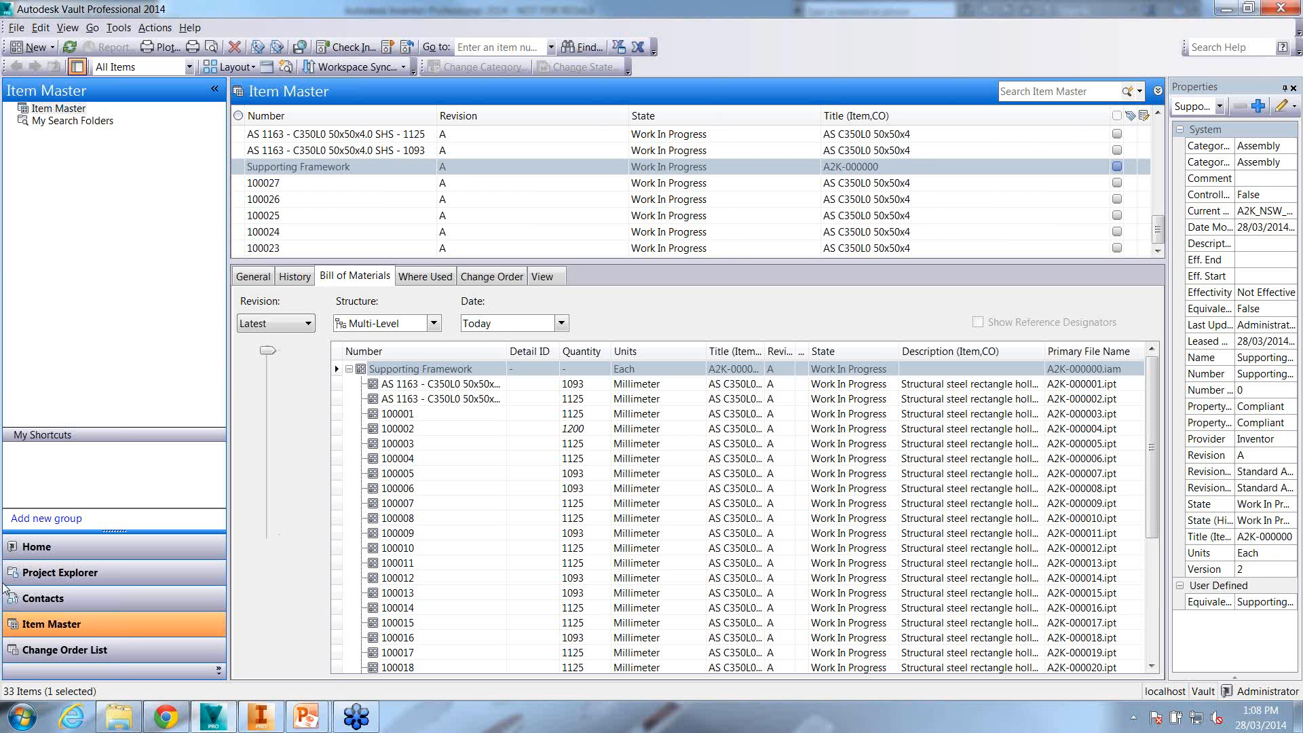
Switch to the PowerPoint slide show and advance to the slide with the Autodesk Vault web sign-in video
{"action": "mouse_move", "coordinate": [279, 726]}
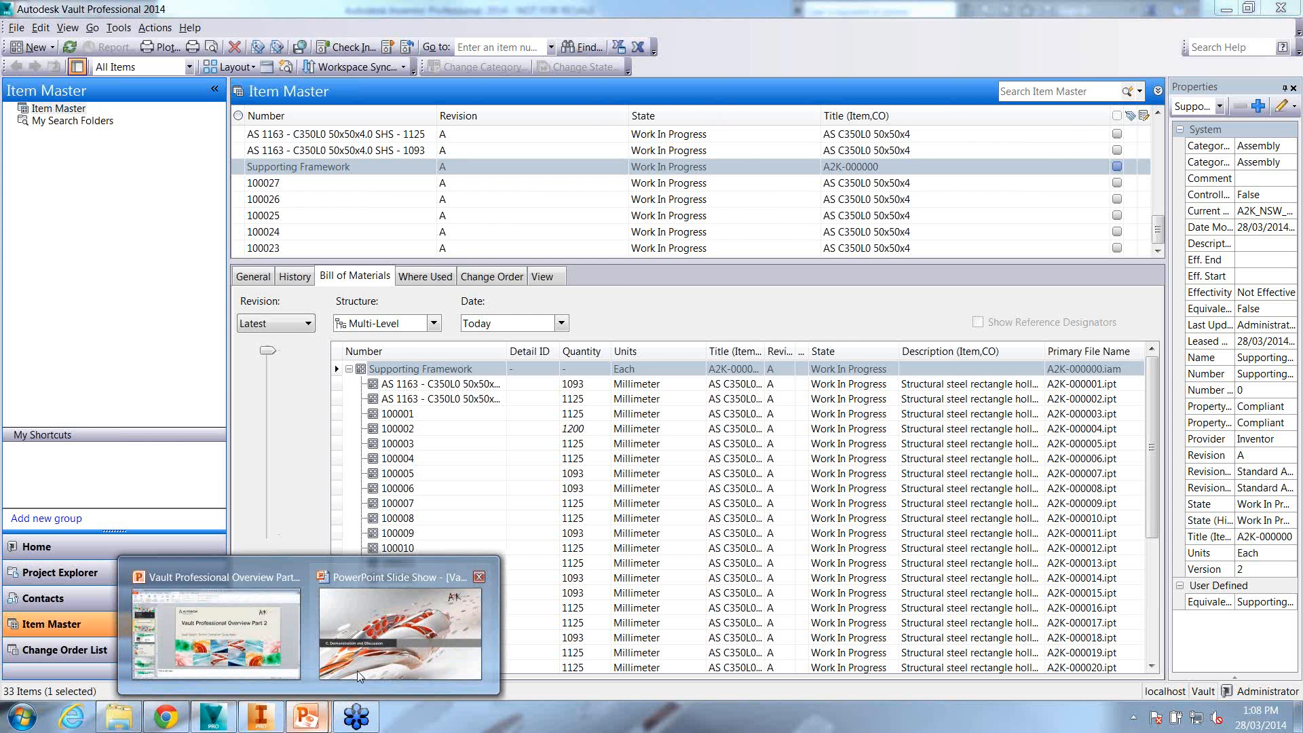
{"action": "left_click", "coordinate": [357, 670]}
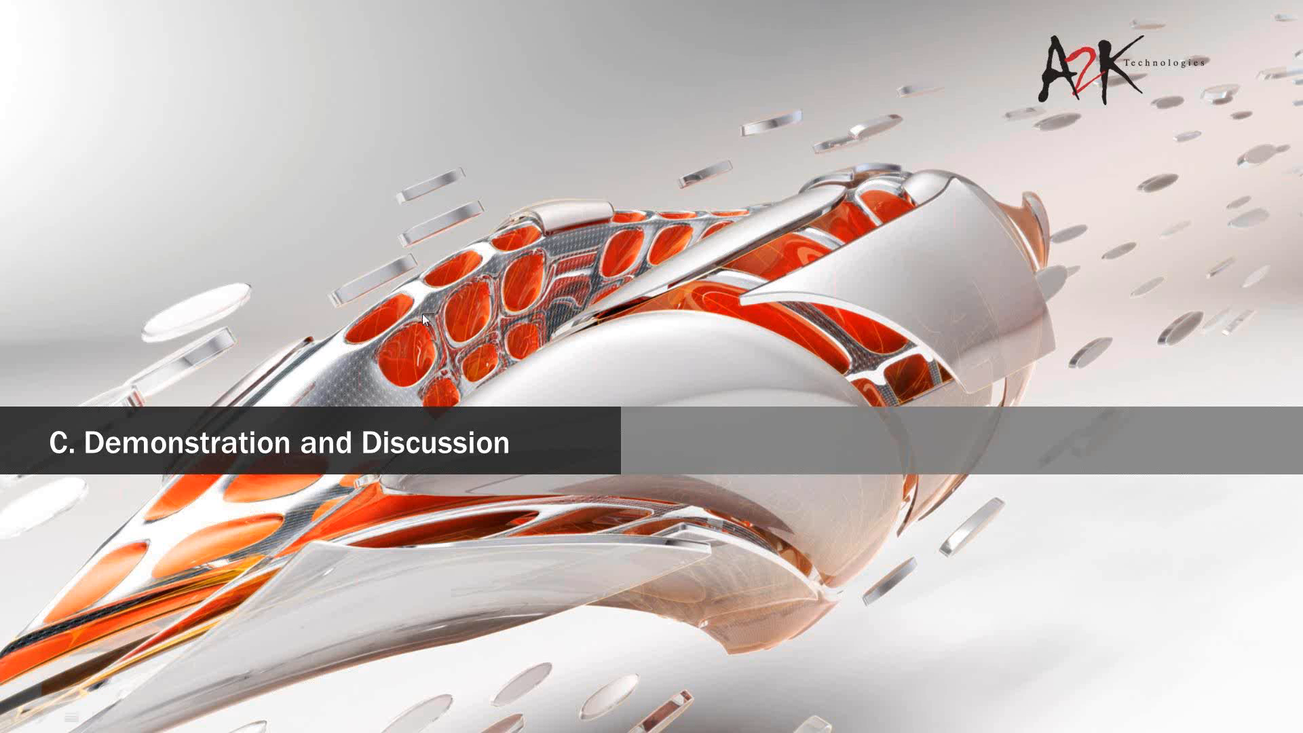
{"action": "left_click", "coordinate": [475, 343]}
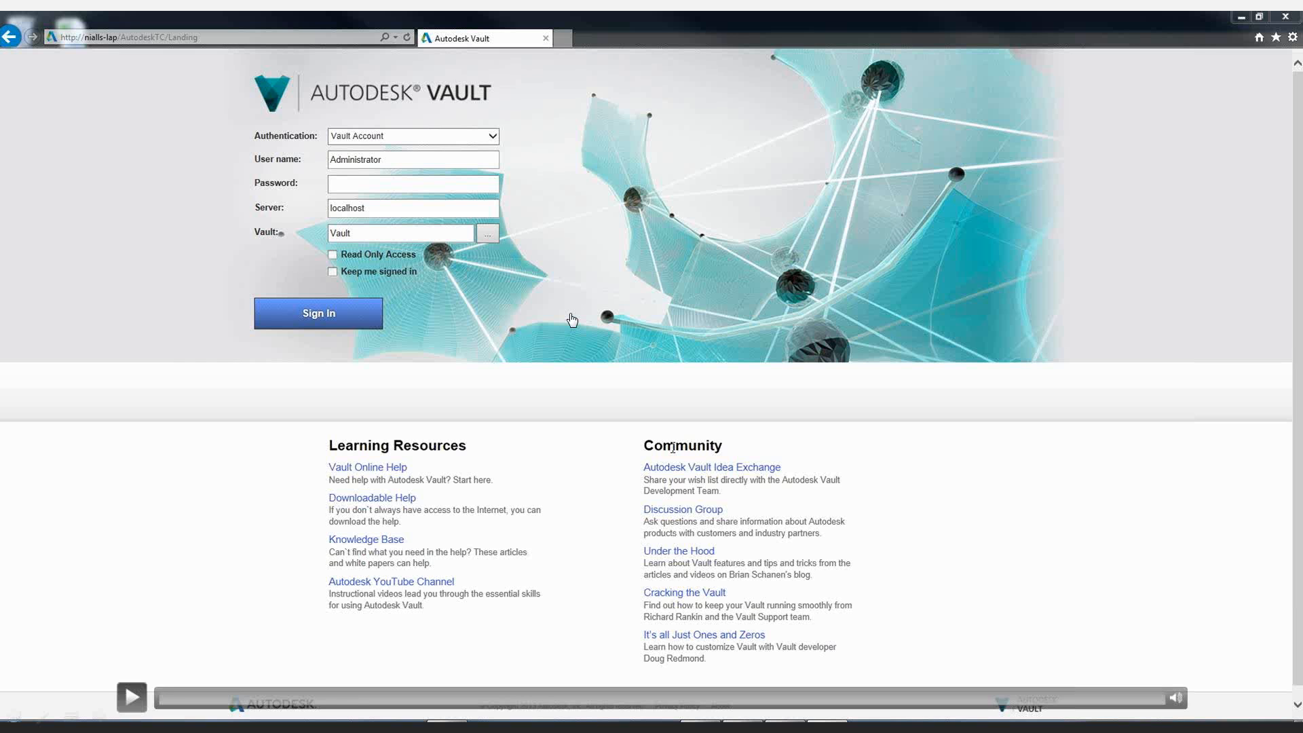
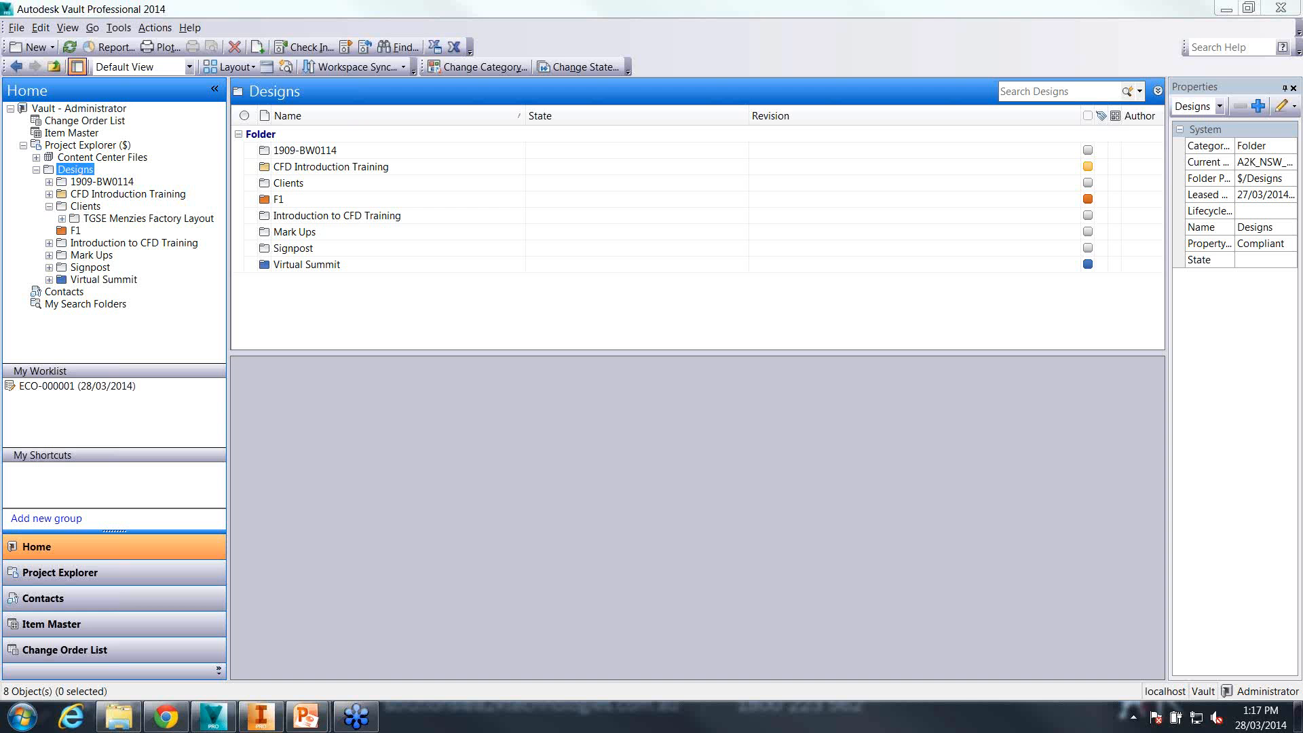
Open the Virtual Summit folder in Designs and select the Framework layout.ipt file
{"action": "left_click", "coordinate": [307, 265]}
{"action": "double_click", "coordinate": [307, 265]}
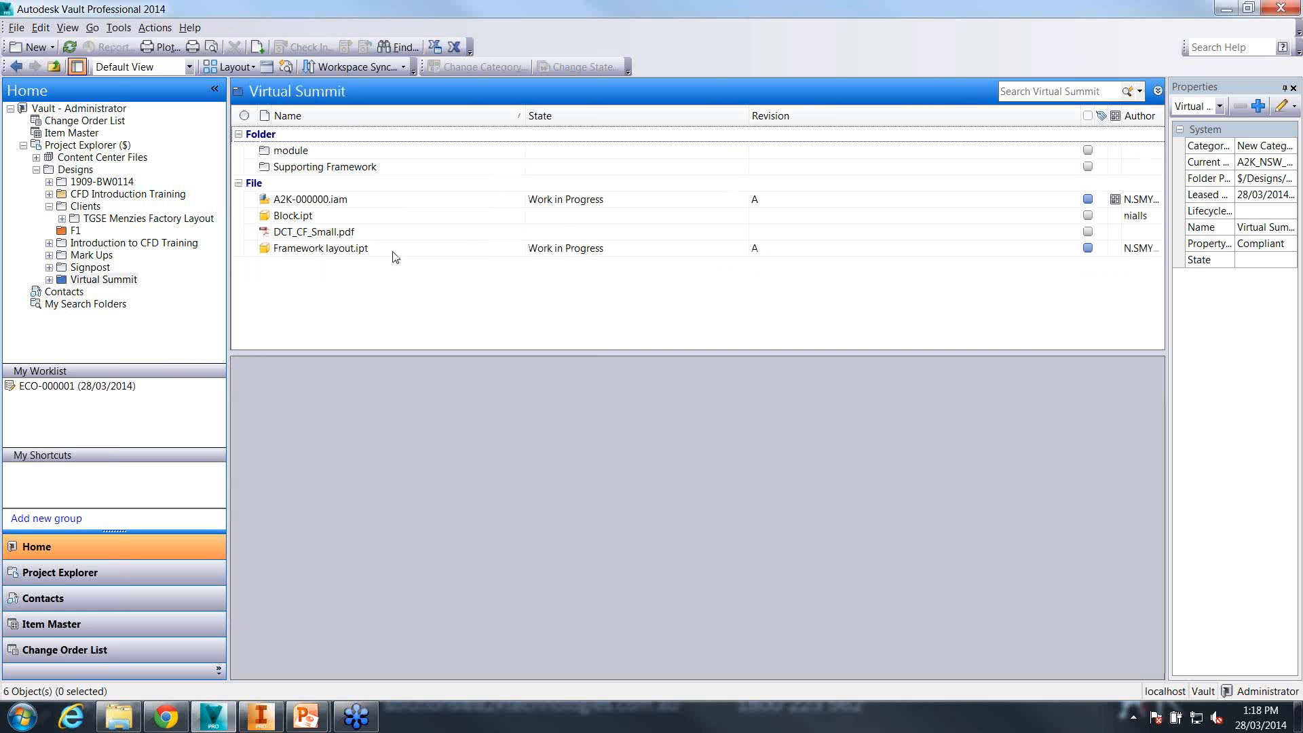
{"action": "left_click", "coordinate": [388, 249]}
Try to change the lifecycle state of A2K-000000.iam to Released, and check the details of the restriction
{"action": "left_click", "coordinate": [542, 201]}
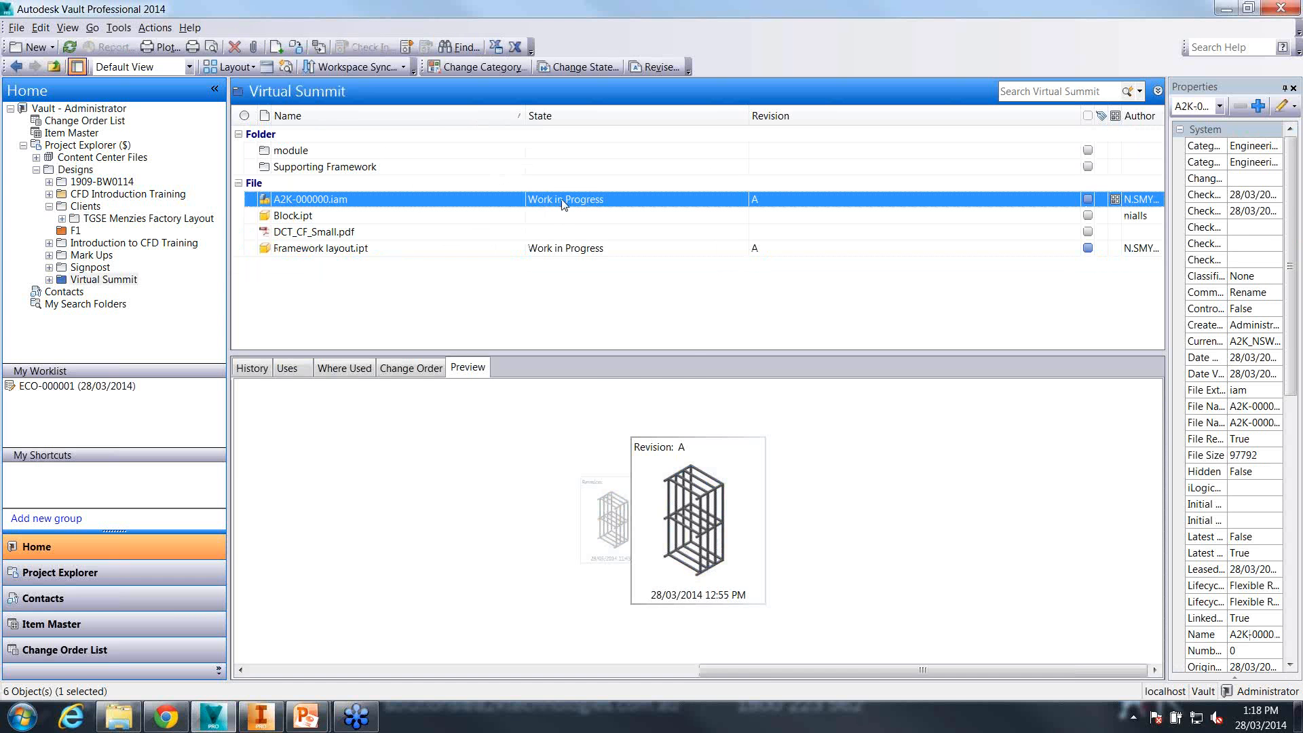
{"action": "right_click", "coordinate": [561, 199]}
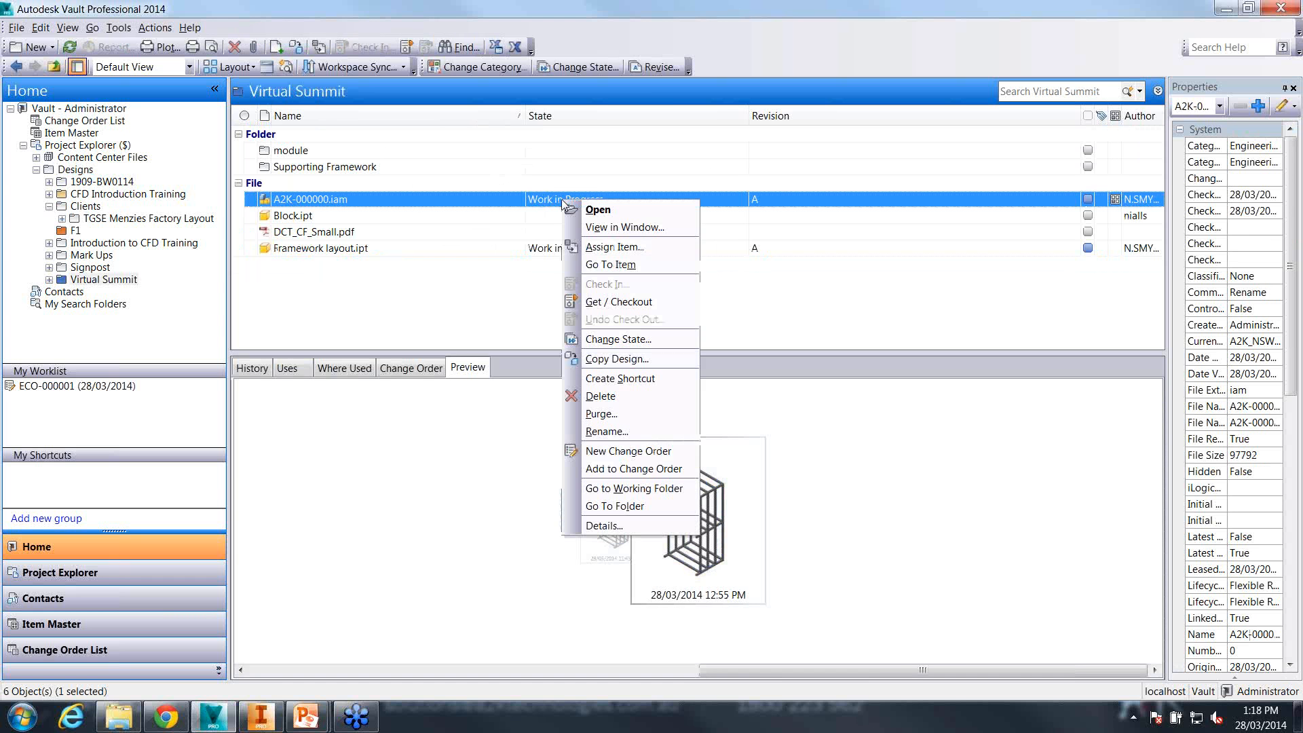
{"action": "left_click", "coordinate": [619, 339]}
{"action": "left_click", "coordinate": [466, 82]}
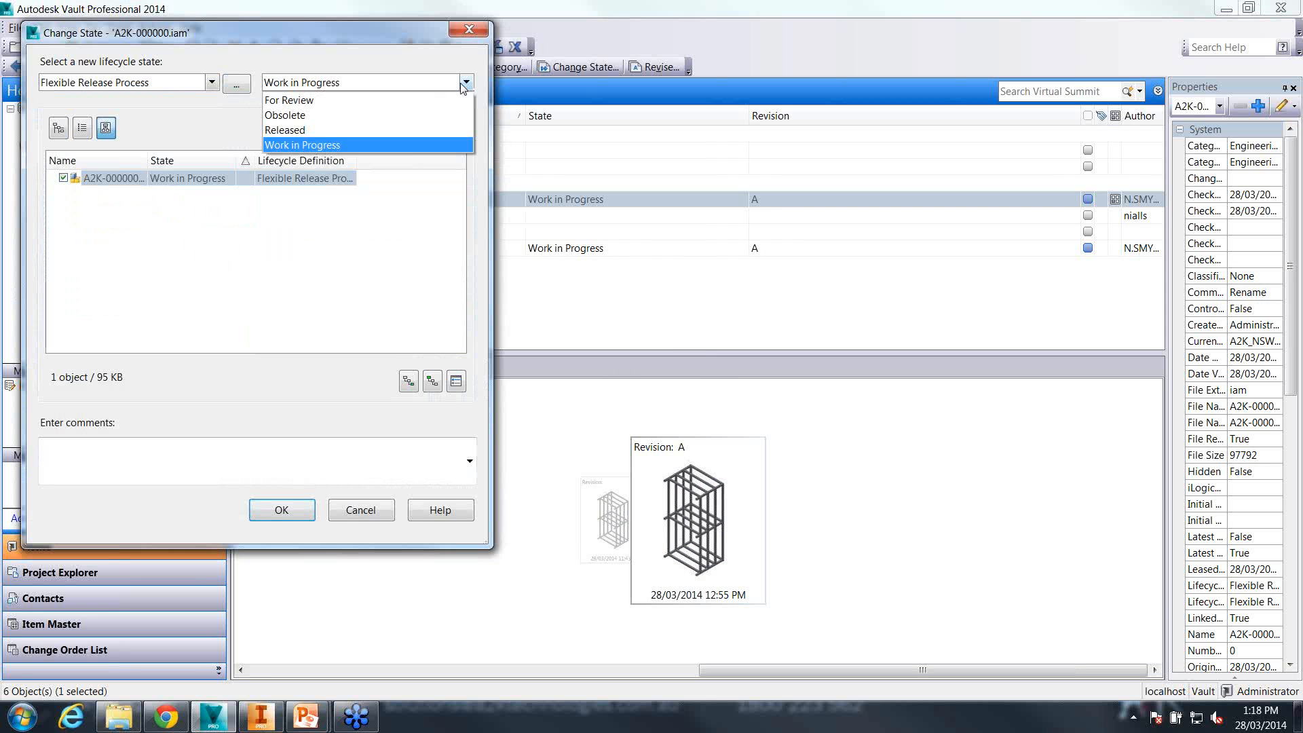
{"action": "left_click", "coordinate": [434, 140]}
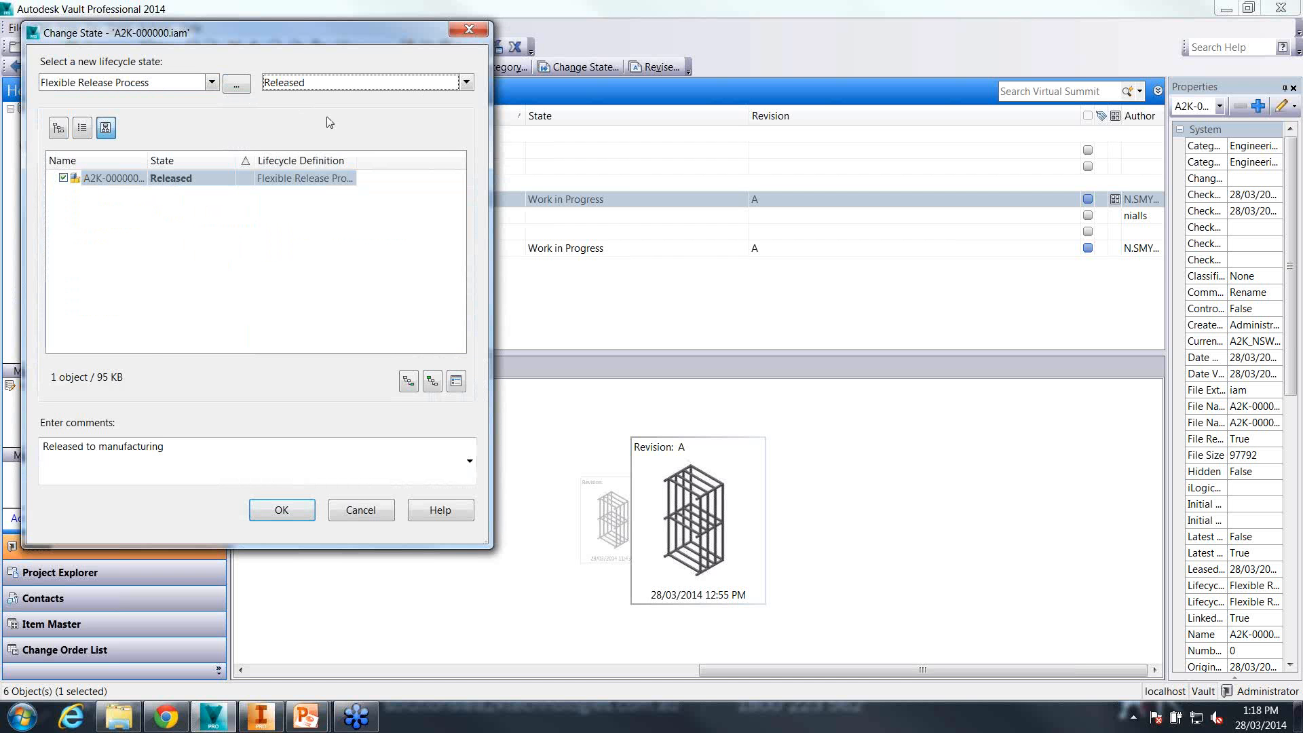
{"action": "left_click", "coordinate": [271, 520]}
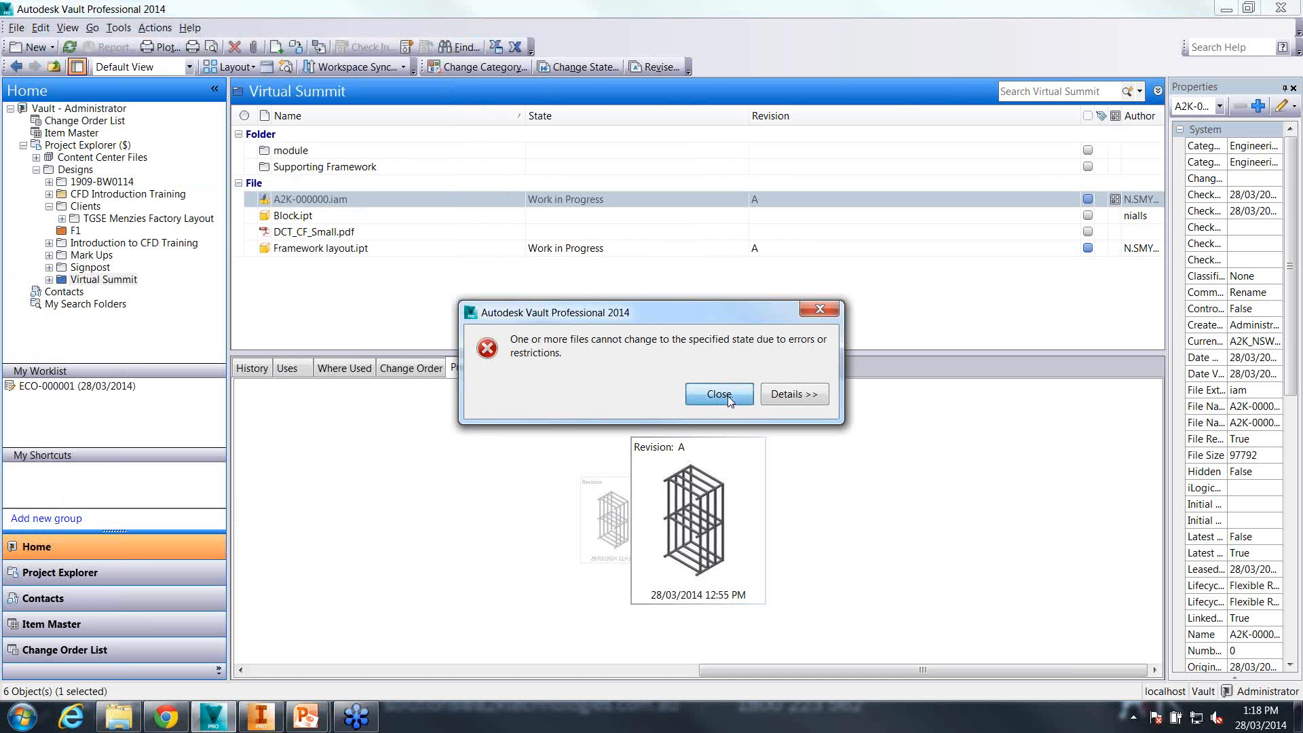
{"action": "left_click", "coordinate": [784, 395]}
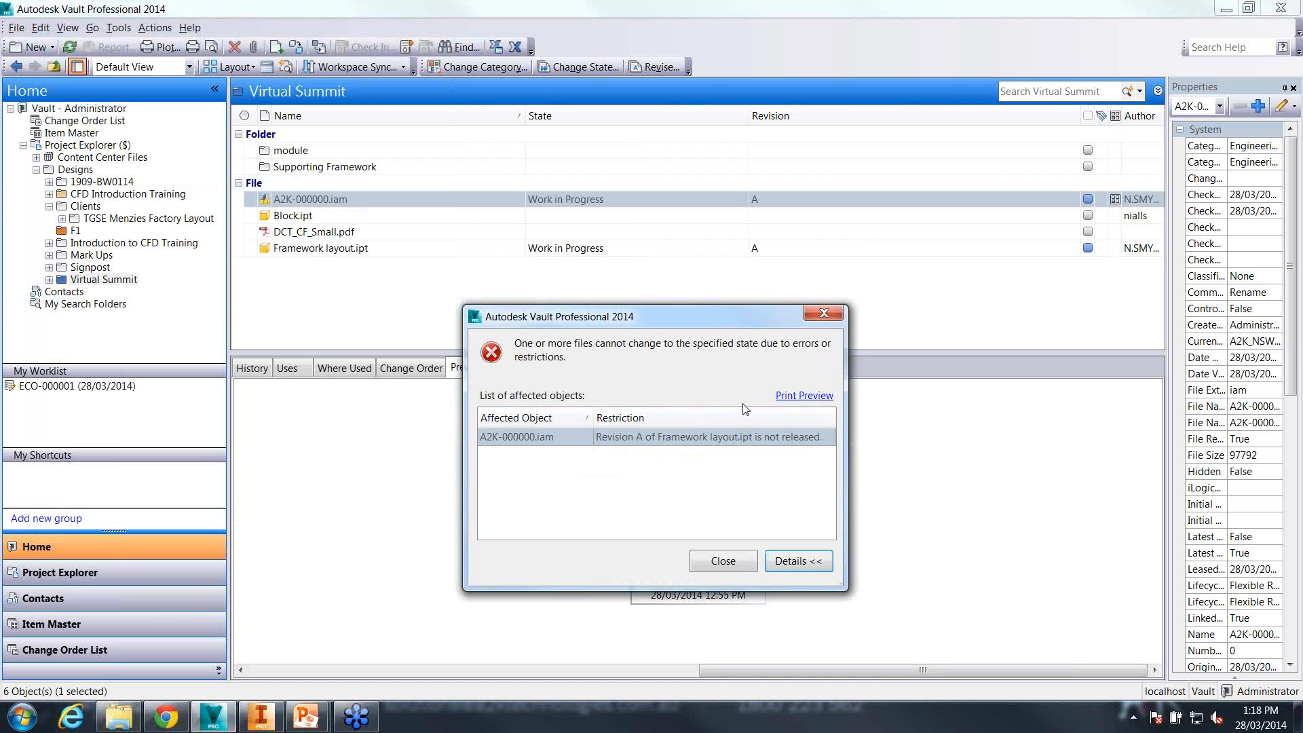
{"action": "left_click", "coordinate": [723, 560]}
{"action": "left_click", "coordinate": [292, 215]}
{"action": "right_click", "coordinate": [322, 217]}
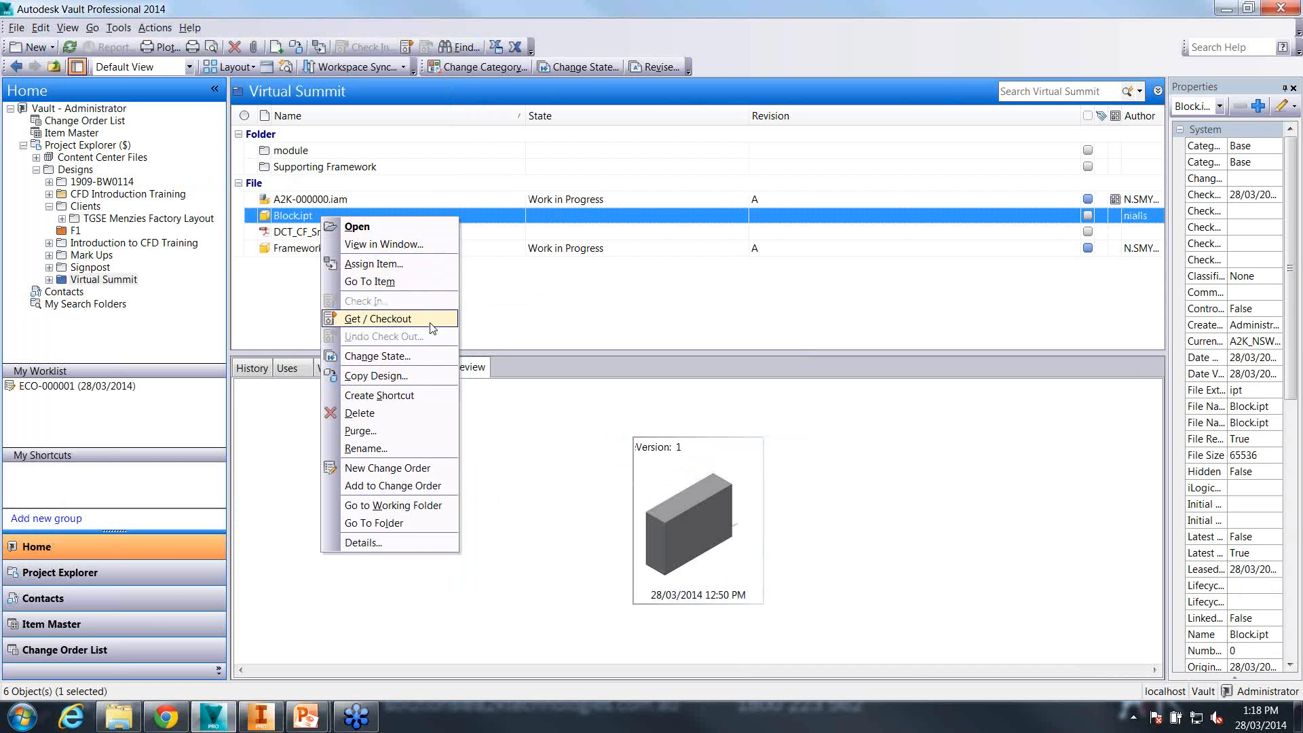
{"action": "left_click", "coordinate": [428, 358]}
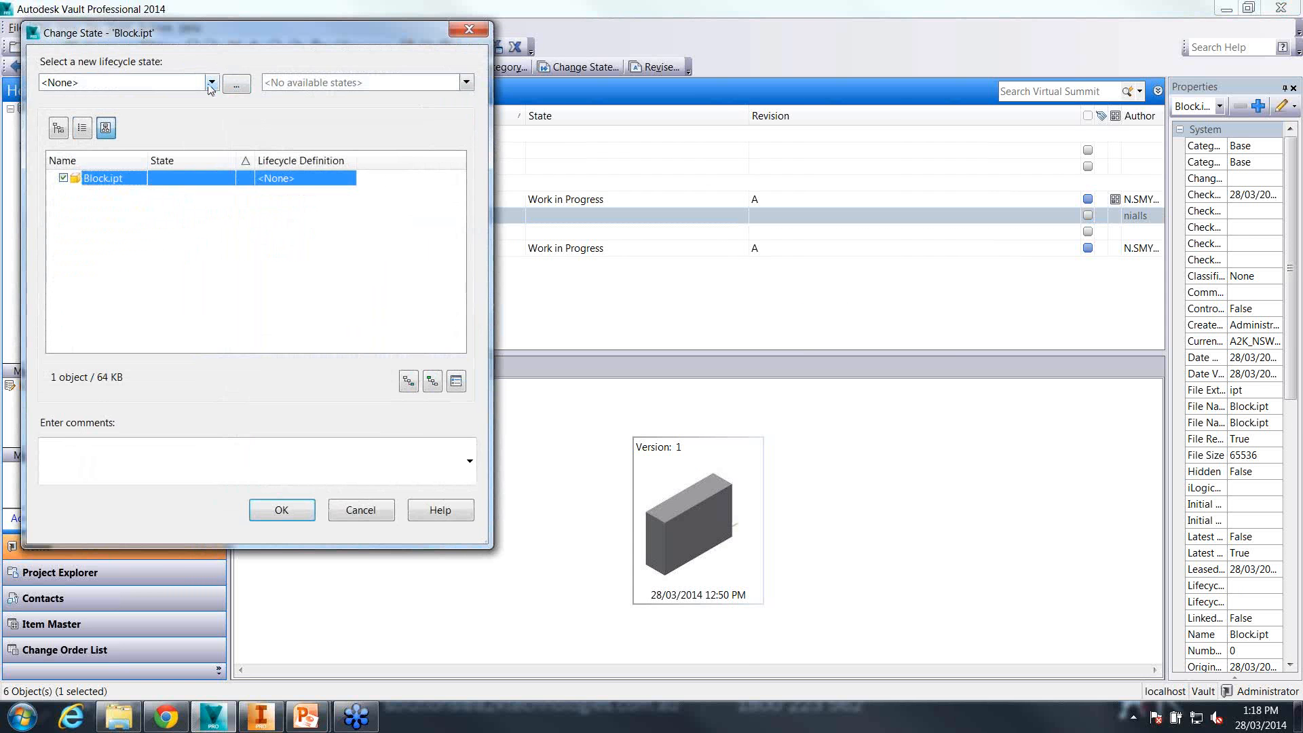
{"action": "left_click", "coordinate": [209, 84]}
{"action": "left_click", "coordinate": [236, 83]}
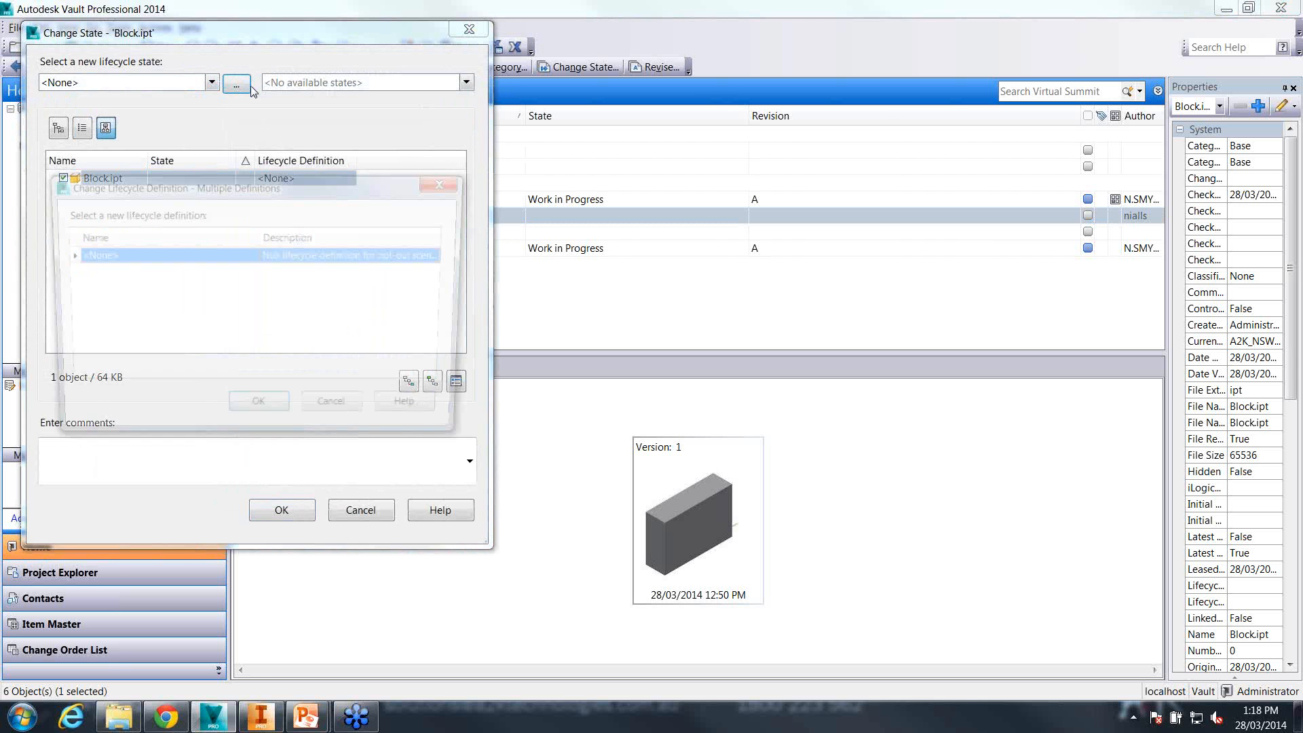
{"action": "left_click", "coordinate": [446, 182]}
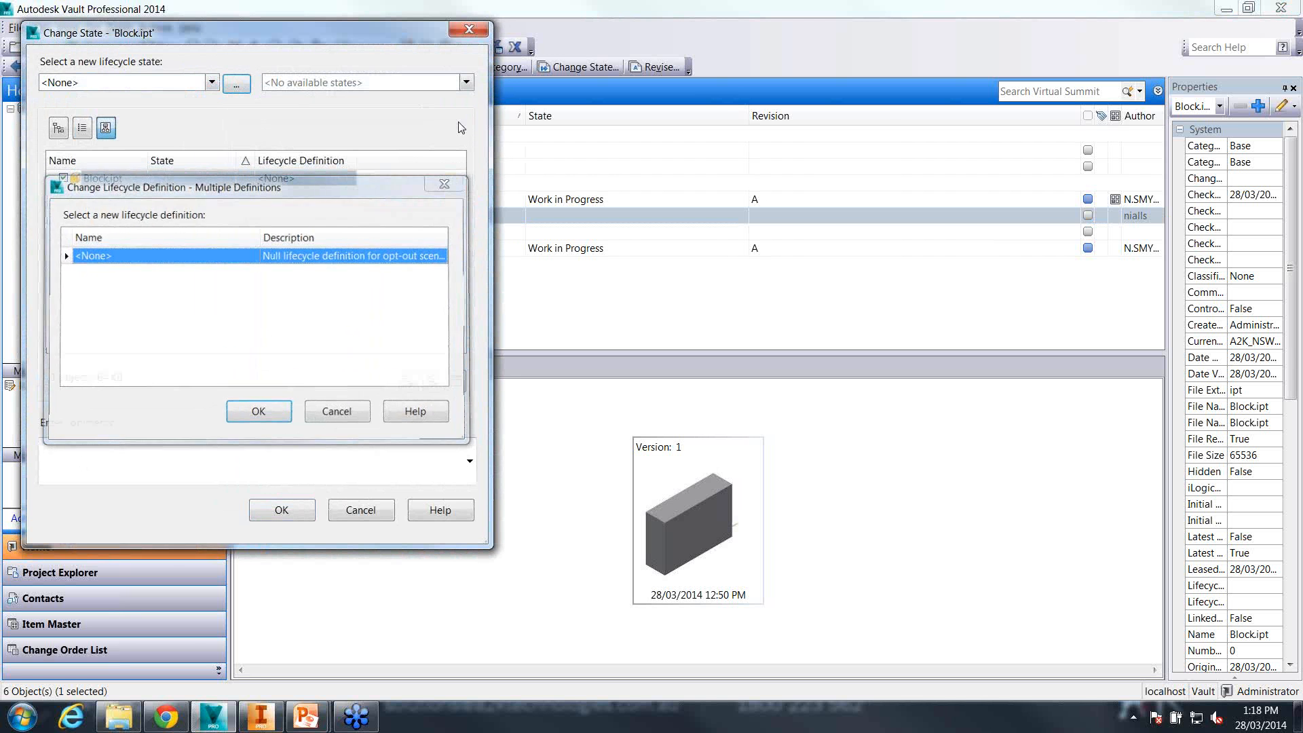
{"action": "left_click", "coordinate": [478, 31]}
Change the lifecycle state of Framework layout.ipt to Released with the comment "Released to manufacturing"
{"action": "left_click", "coordinate": [316, 248]}
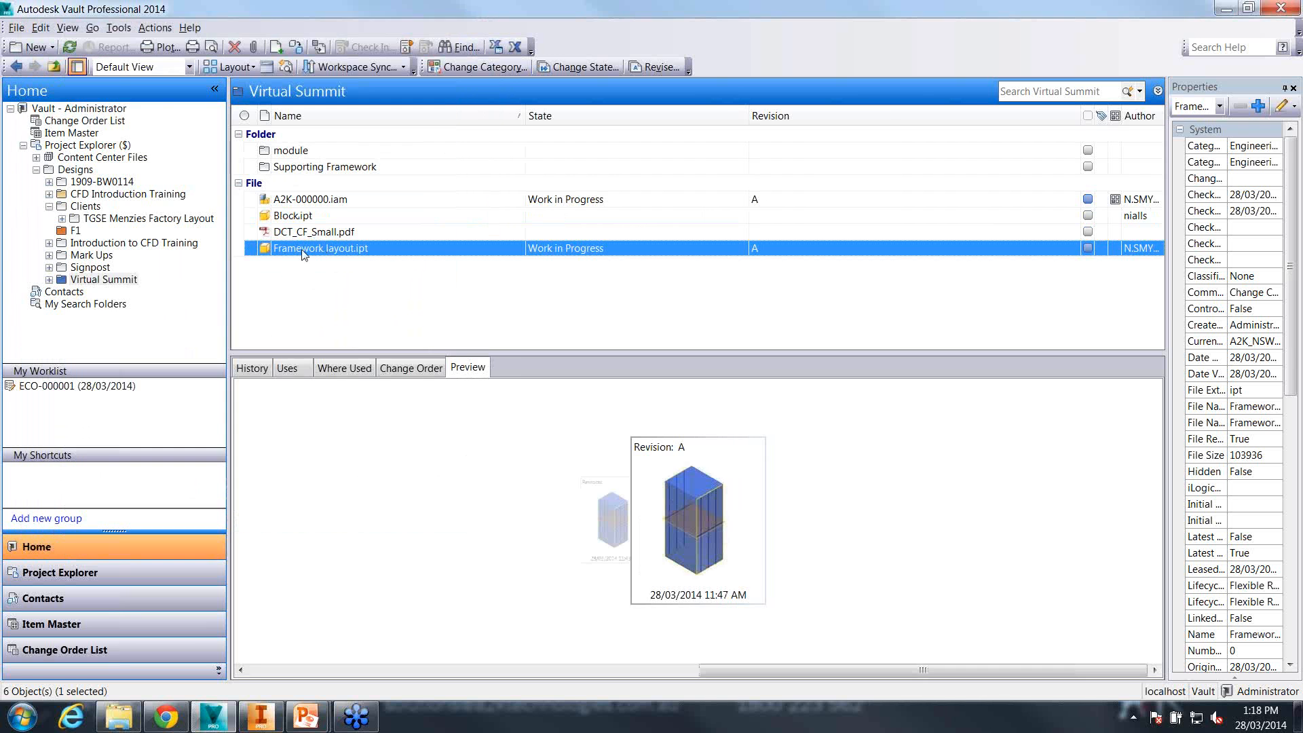
{"action": "right_click", "coordinate": [315, 249]}
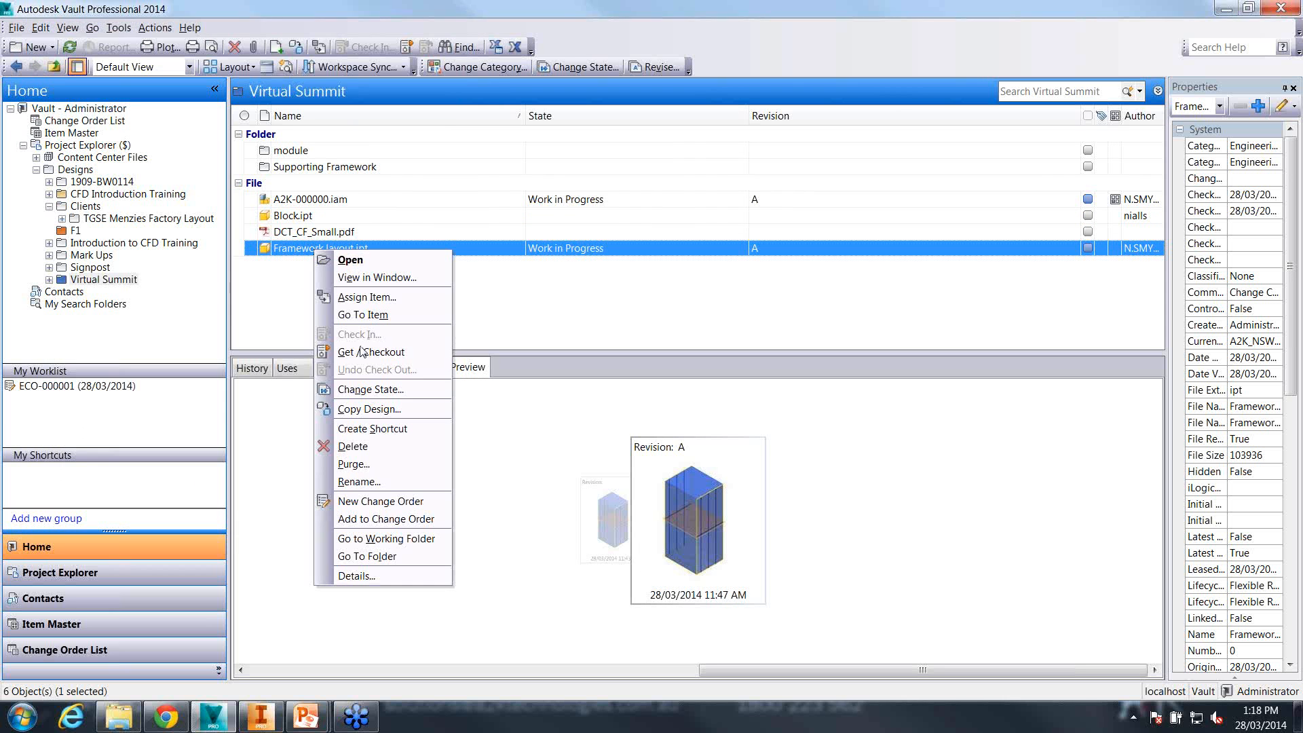
{"action": "left_click", "coordinate": [399, 392]}
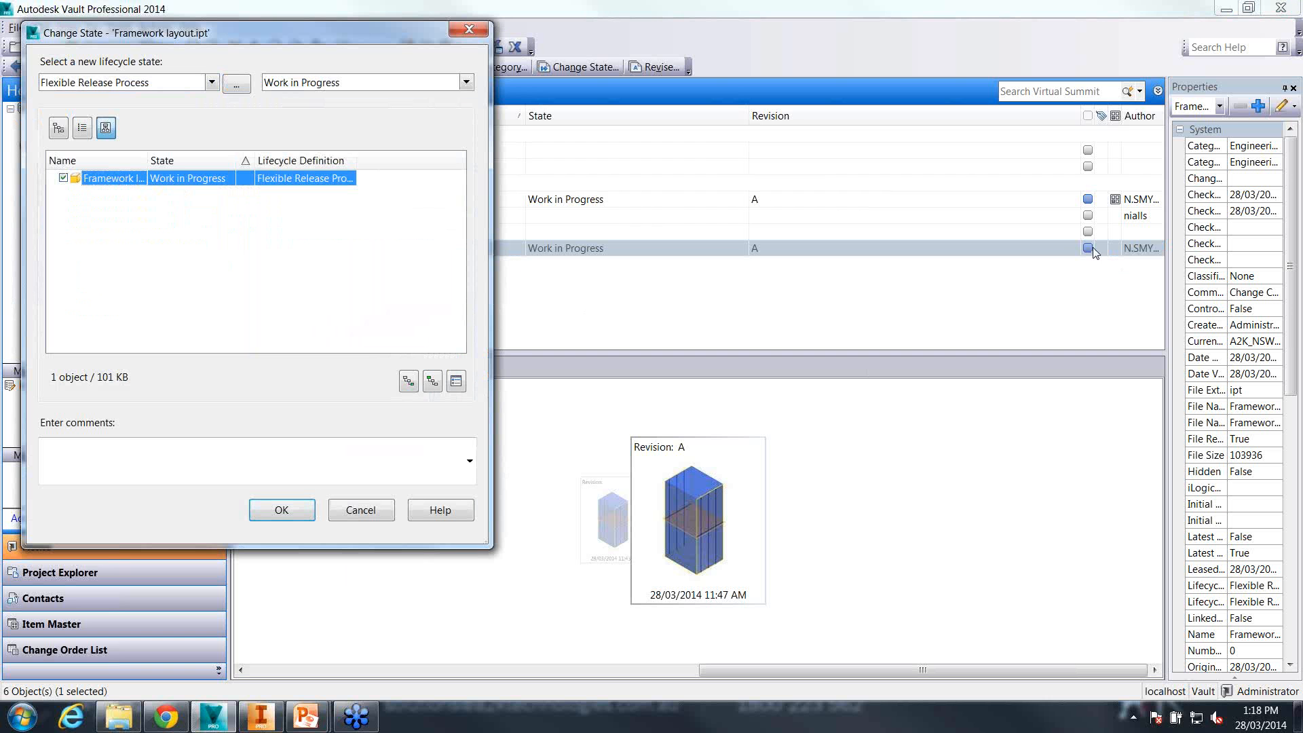
{"action": "left_click", "coordinate": [465, 83]}
{"action": "left_click", "coordinate": [434, 133]}
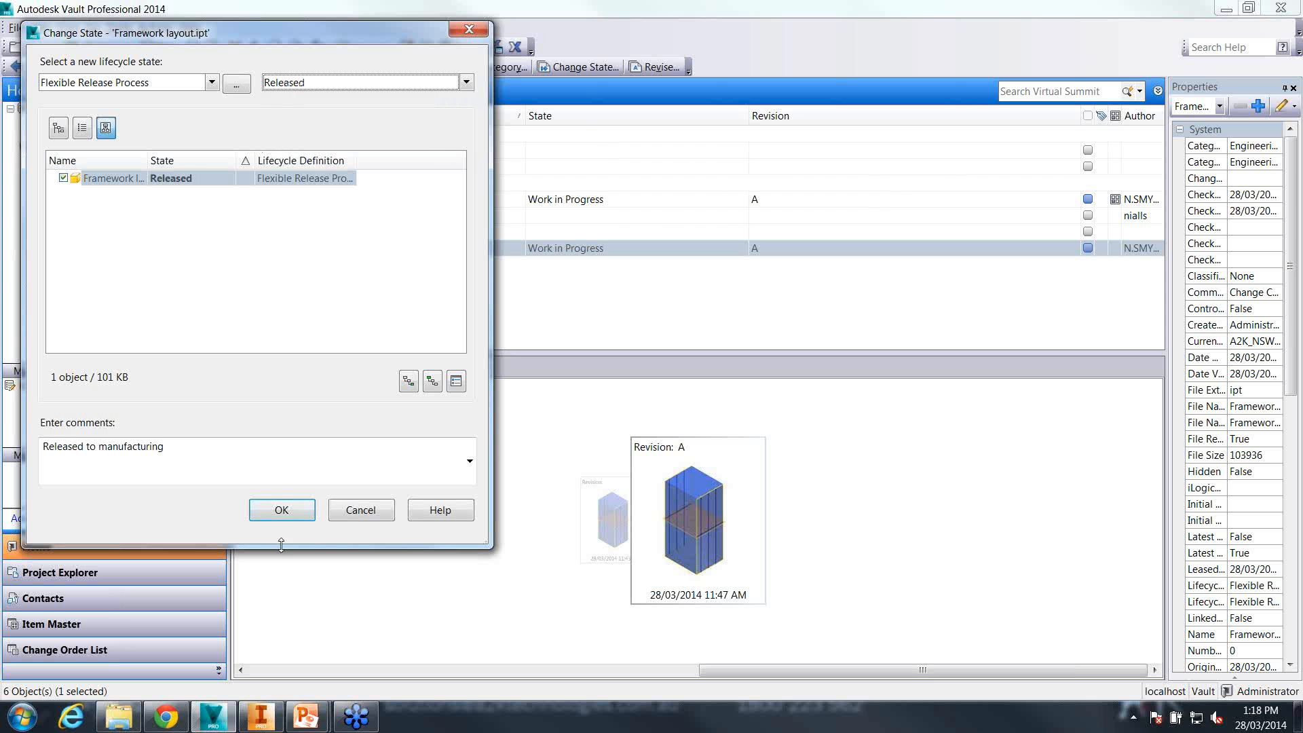
{"action": "left_click", "coordinate": [289, 515]}
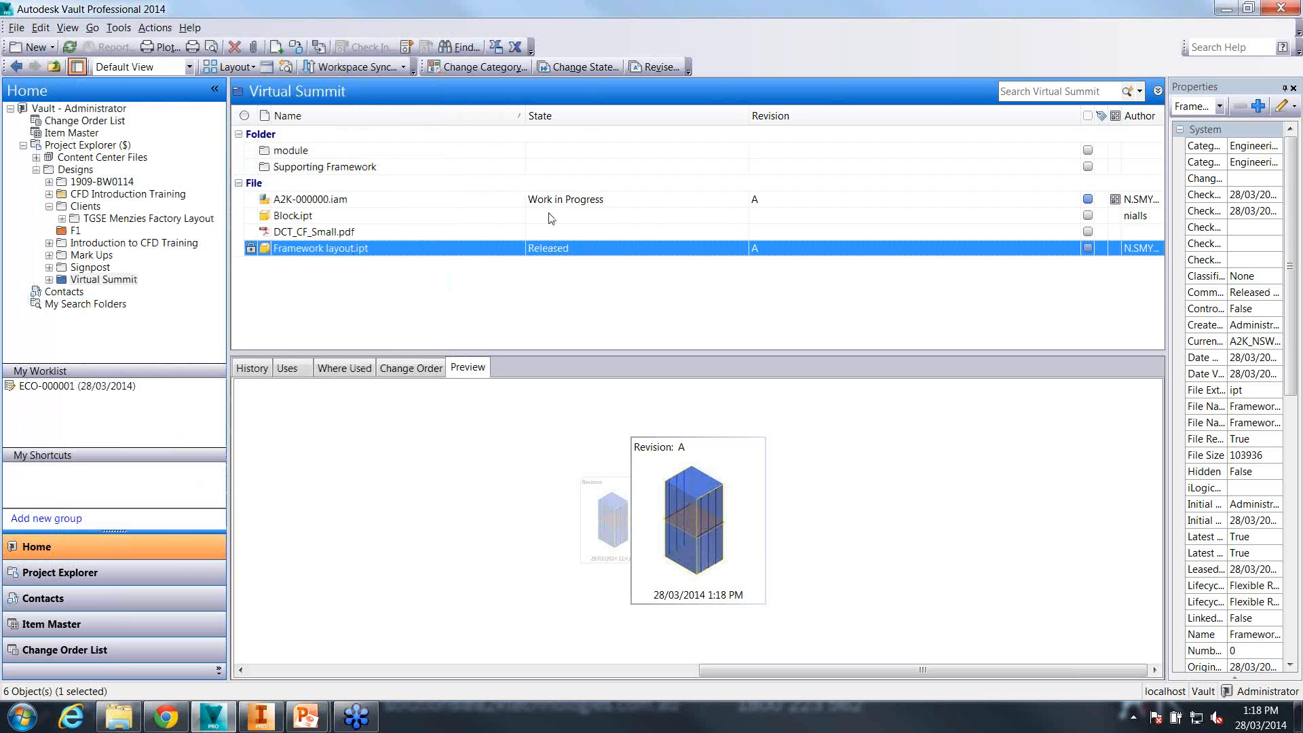
Open the Frame folder inside the Supporting Framework folder
{"action": "left_click", "coordinate": [525, 201]}
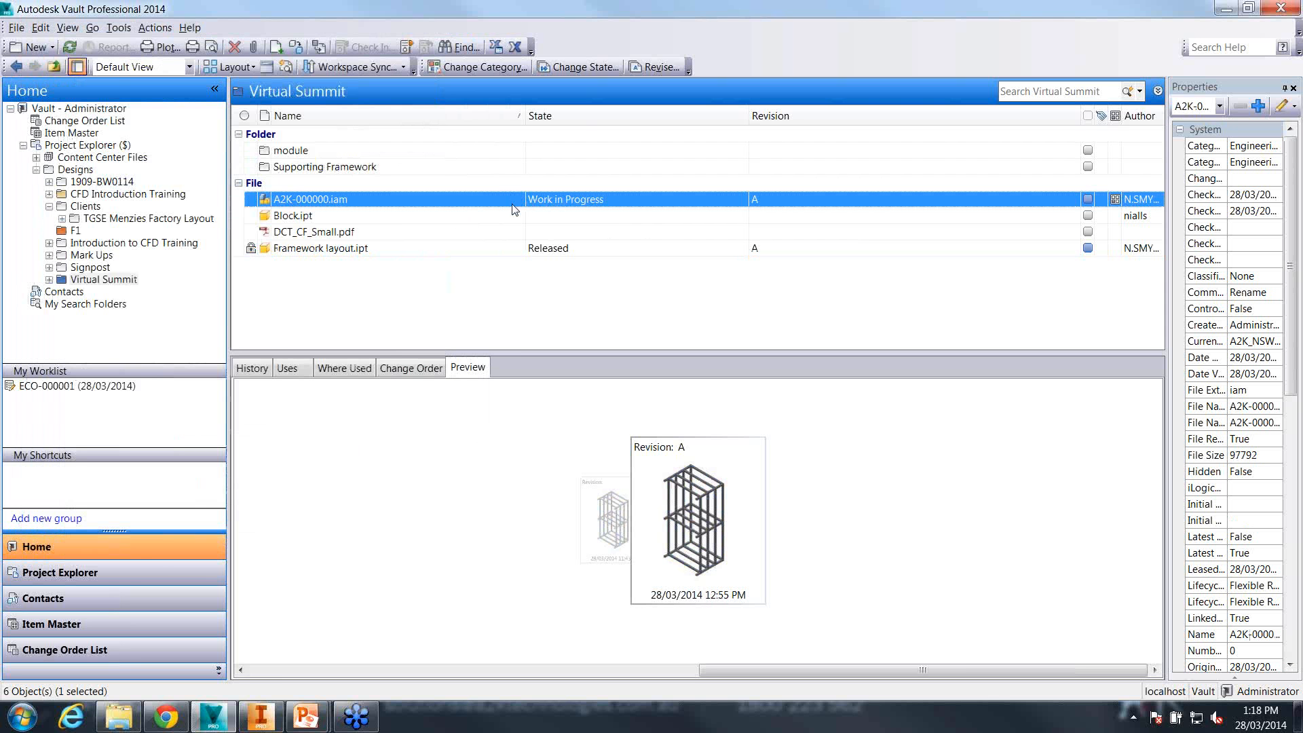
{"action": "double_click", "coordinate": [344, 166]}
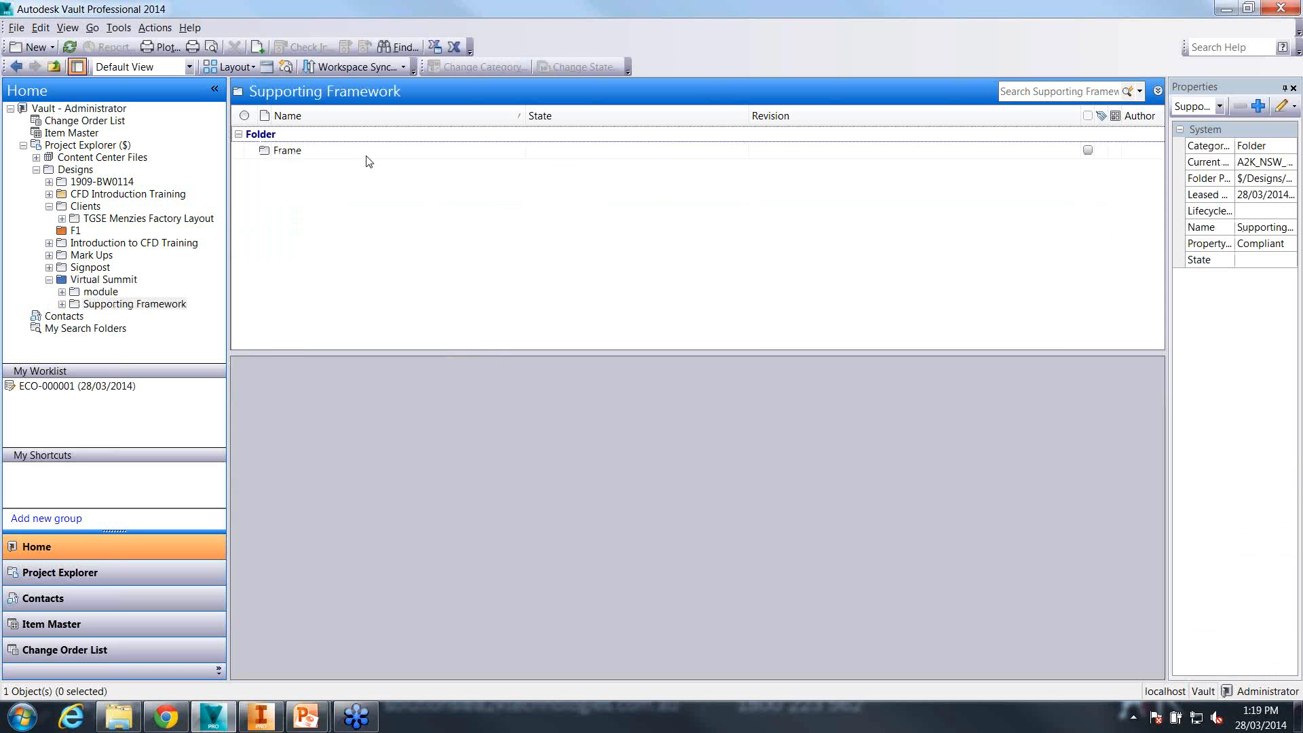
{"action": "double_click", "coordinate": [367, 153]}
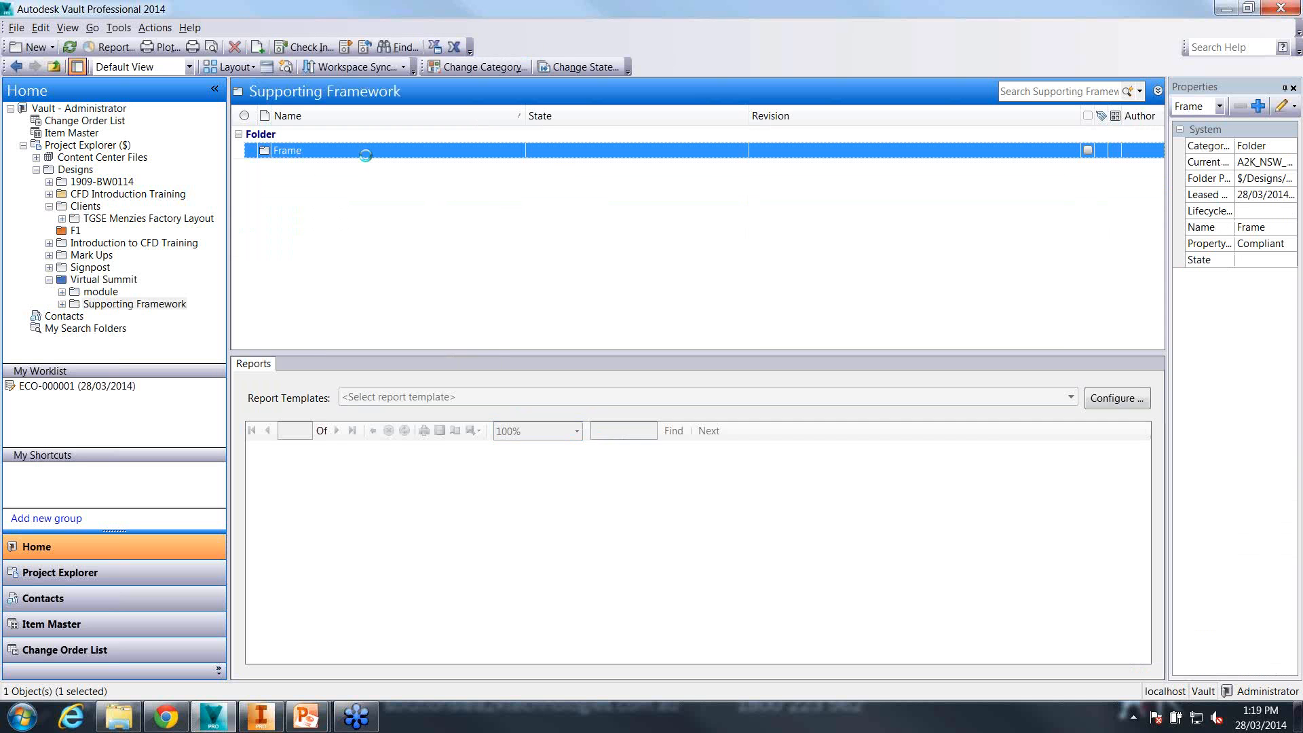
Change the category of all files in the Frame folder, A2K-000001.ipt through A2K-000034.ipt, to Engineering
{"action": "left_click", "coordinate": [474, 154]}
{"action": "left_click_drag", "start_coordinate": [1160, 167], "coordinate": [1160, 305]}
{"action": "left_click", "coordinate": [314, 331], "text": "shift"}
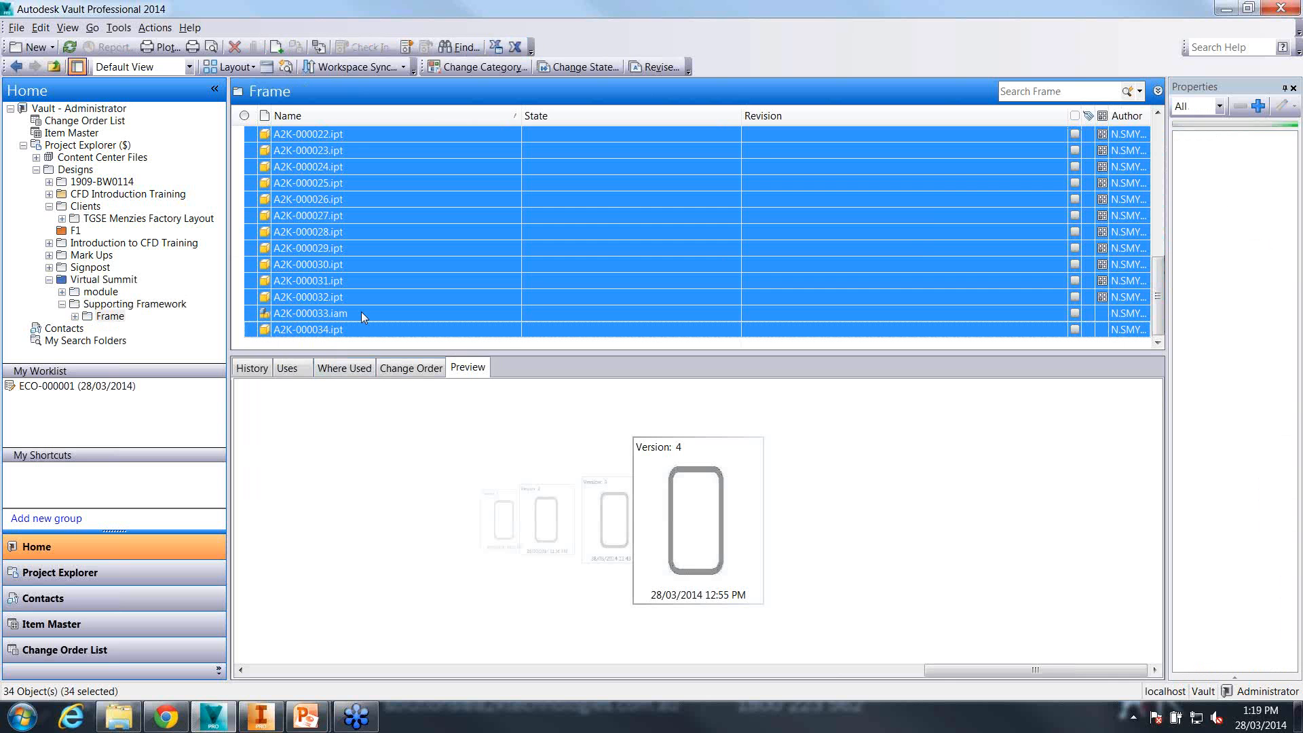
{"action": "scroll", "coordinate": [931, 244], "scroll_direction": "up", "scroll_amount": 7}
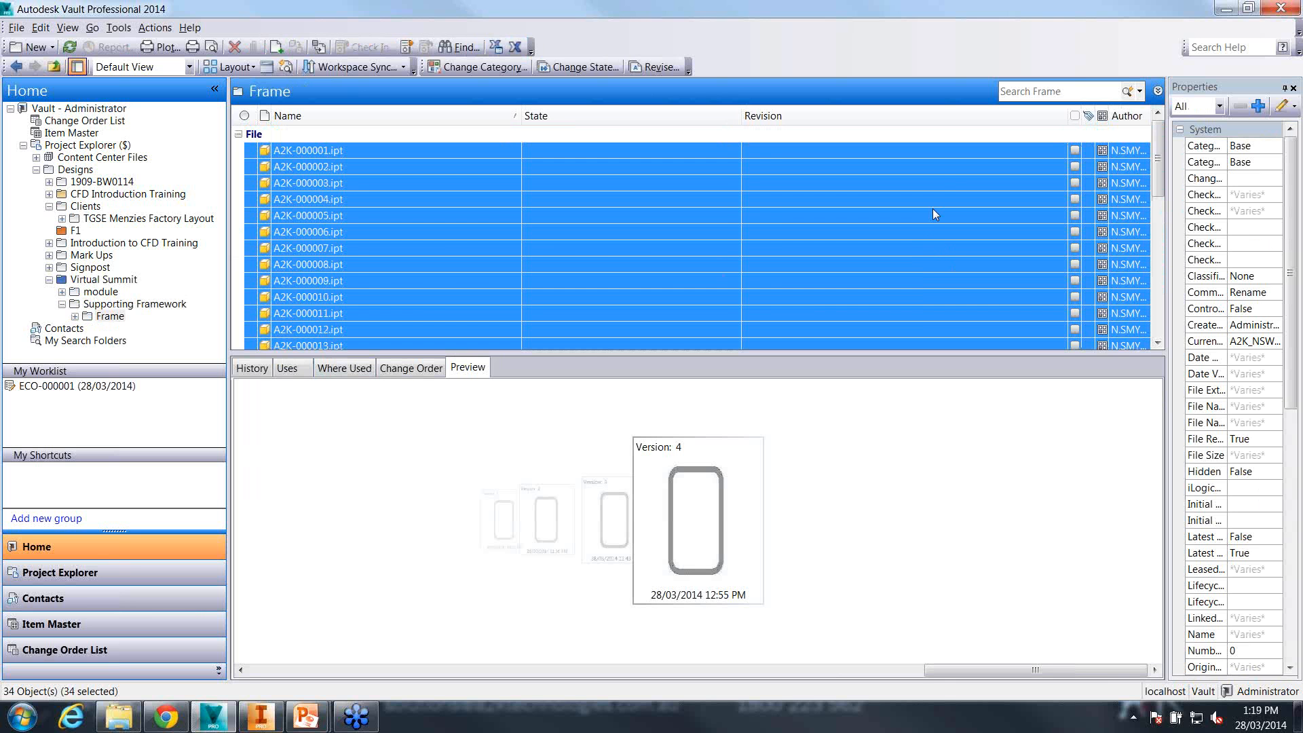
{"action": "right_click", "coordinate": [945, 171]}
{"action": "left_click", "coordinate": [833, 61]}
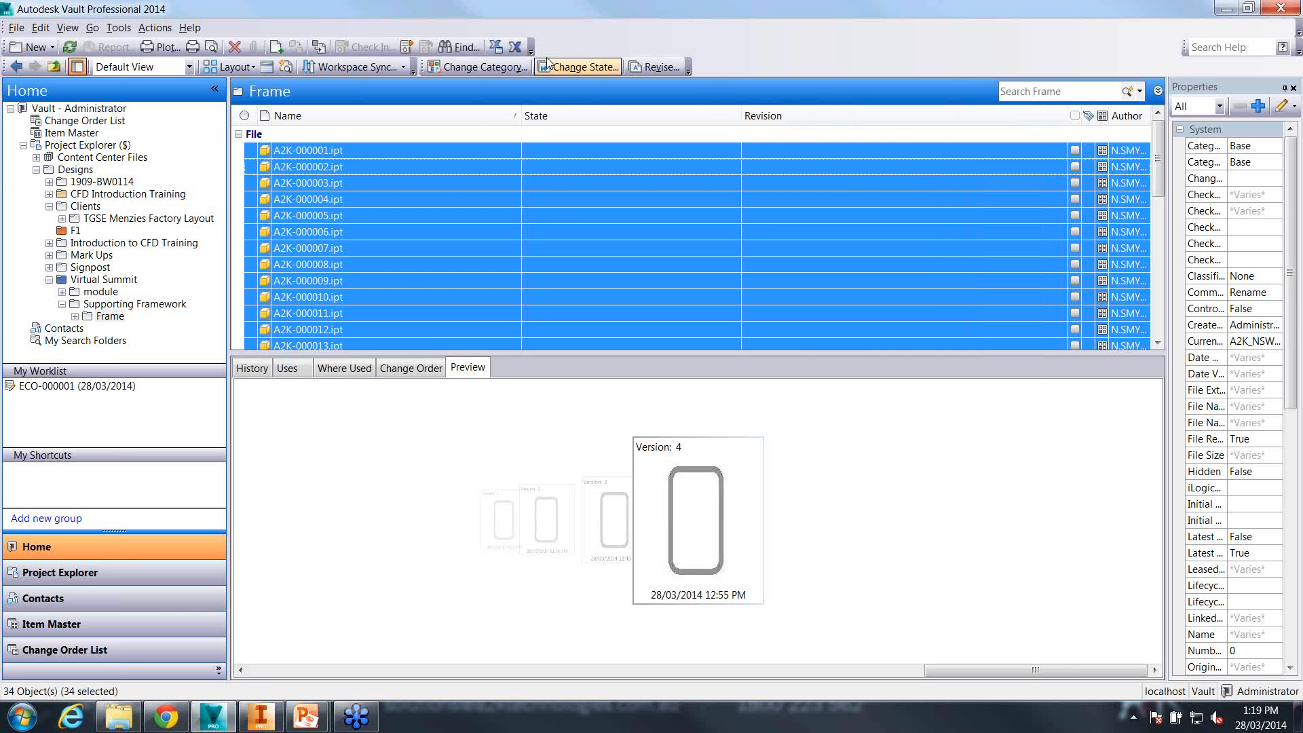
{"action": "left_click", "coordinate": [482, 66]}
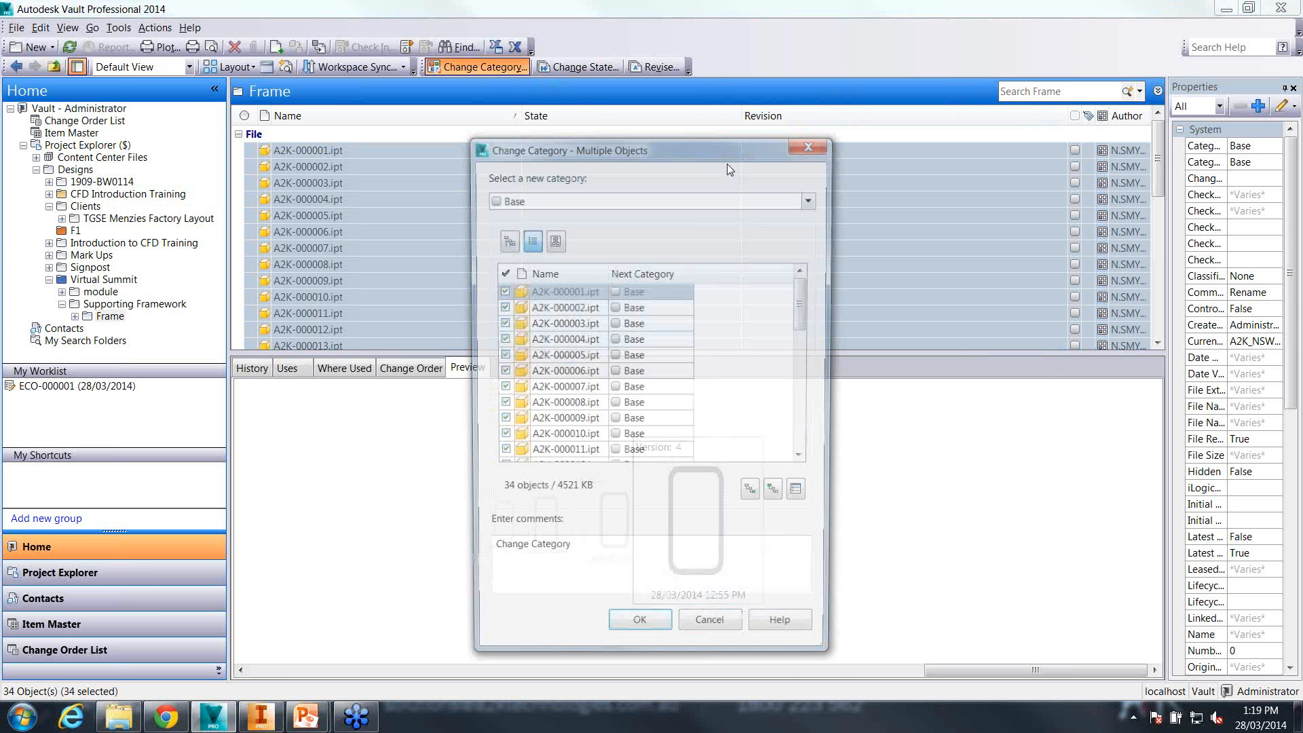
{"action": "left_click", "coordinate": [713, 198]}
{"action": "left_click", "coordinate": [702, 229]}
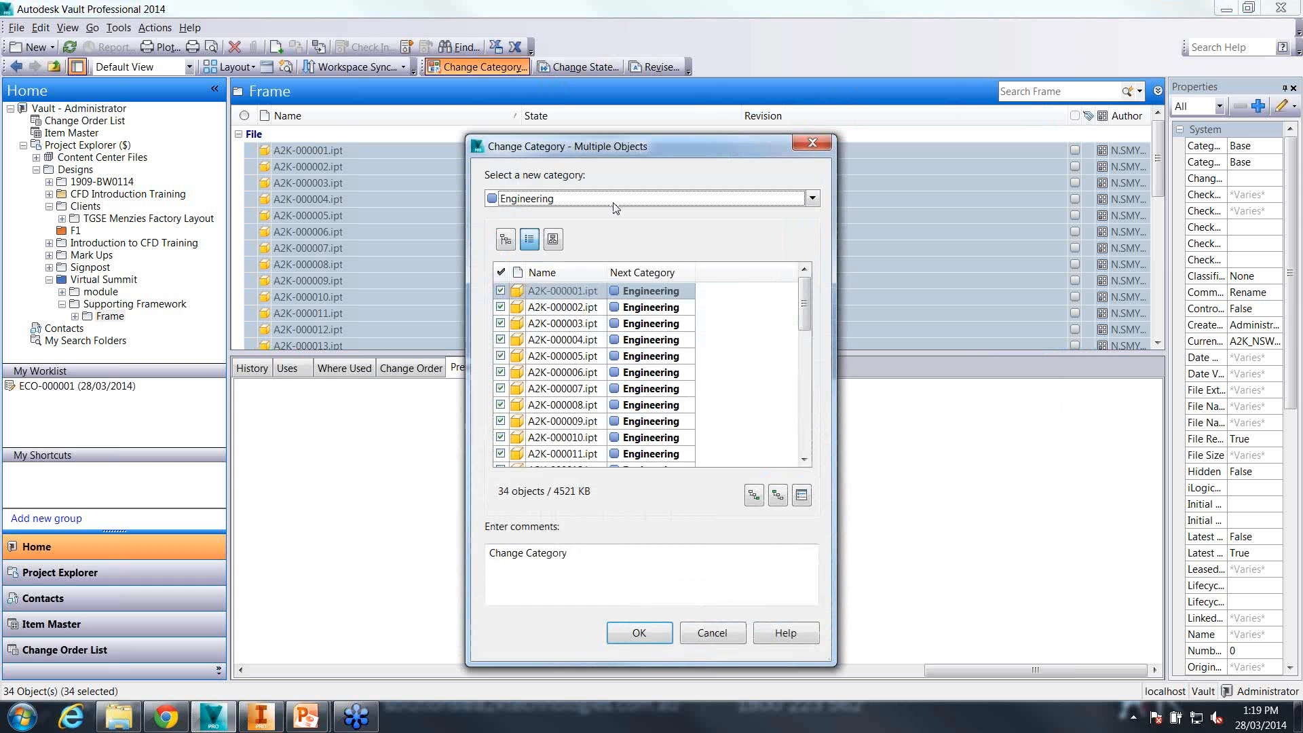
{"action": "left_click", "coordinate": [639, 633]}
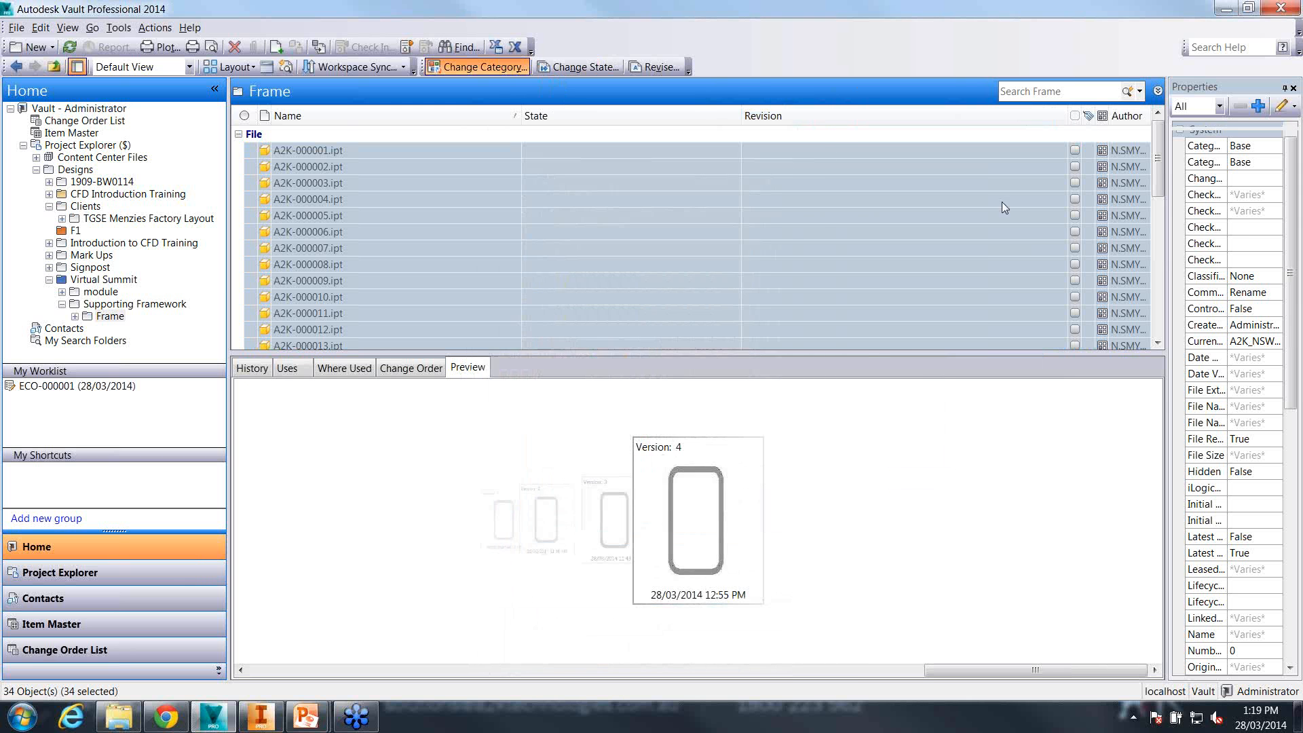
{"action": "left_click", "coordinate": [1004, 202]}
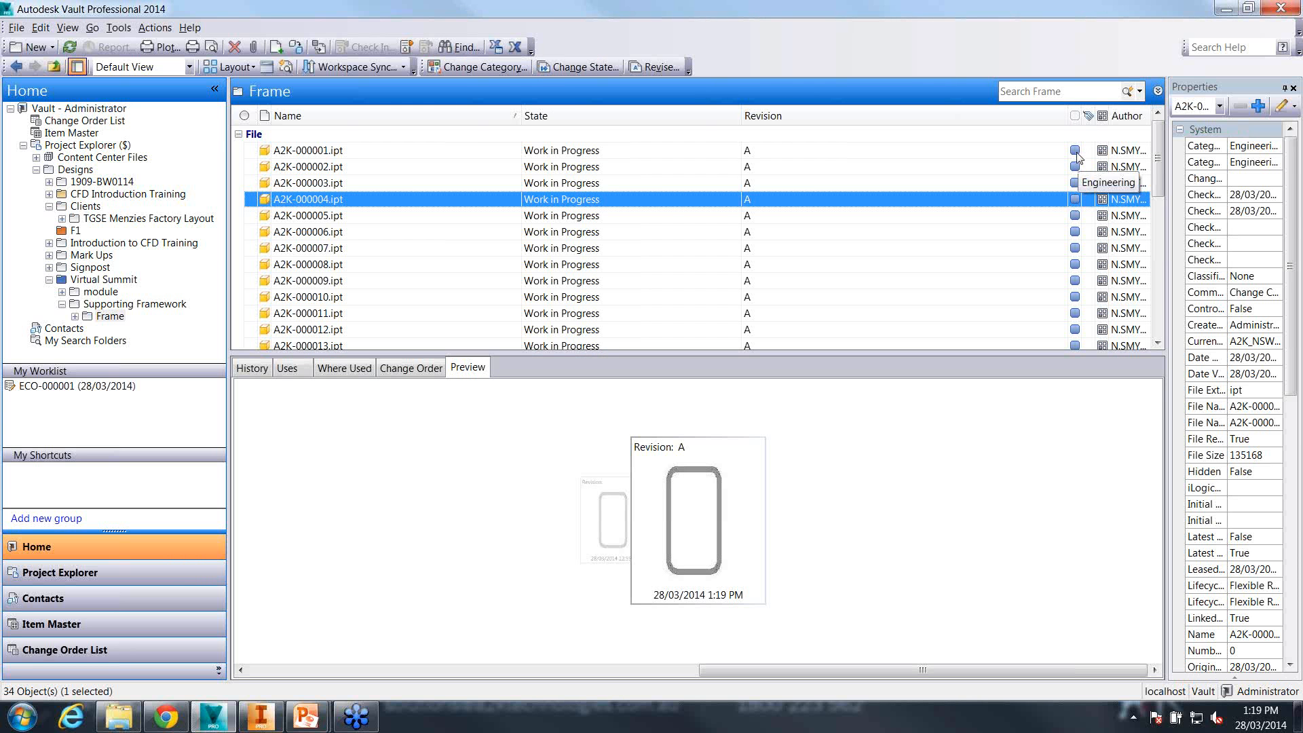
{"action": "mouse_move", "coordinate": [1077, 156]}
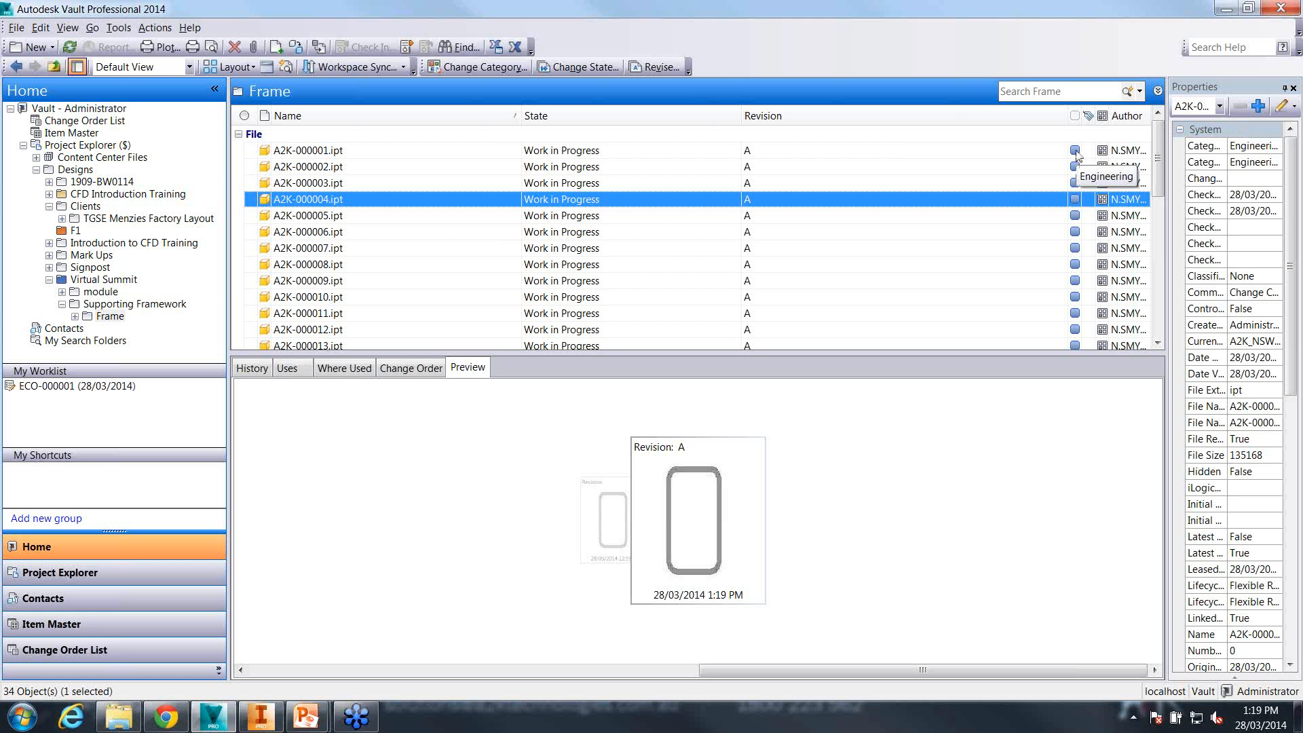
Change the lifecycle state of all Frame folder files to Released with the comment "Released to manufacturing", and check their states
{"action": "left_click", "coordinate": [315, 151]}
{"action": "scroll", "coordinate": [438, 265], "scroll_direction": "down", "scroll_amount": 1}
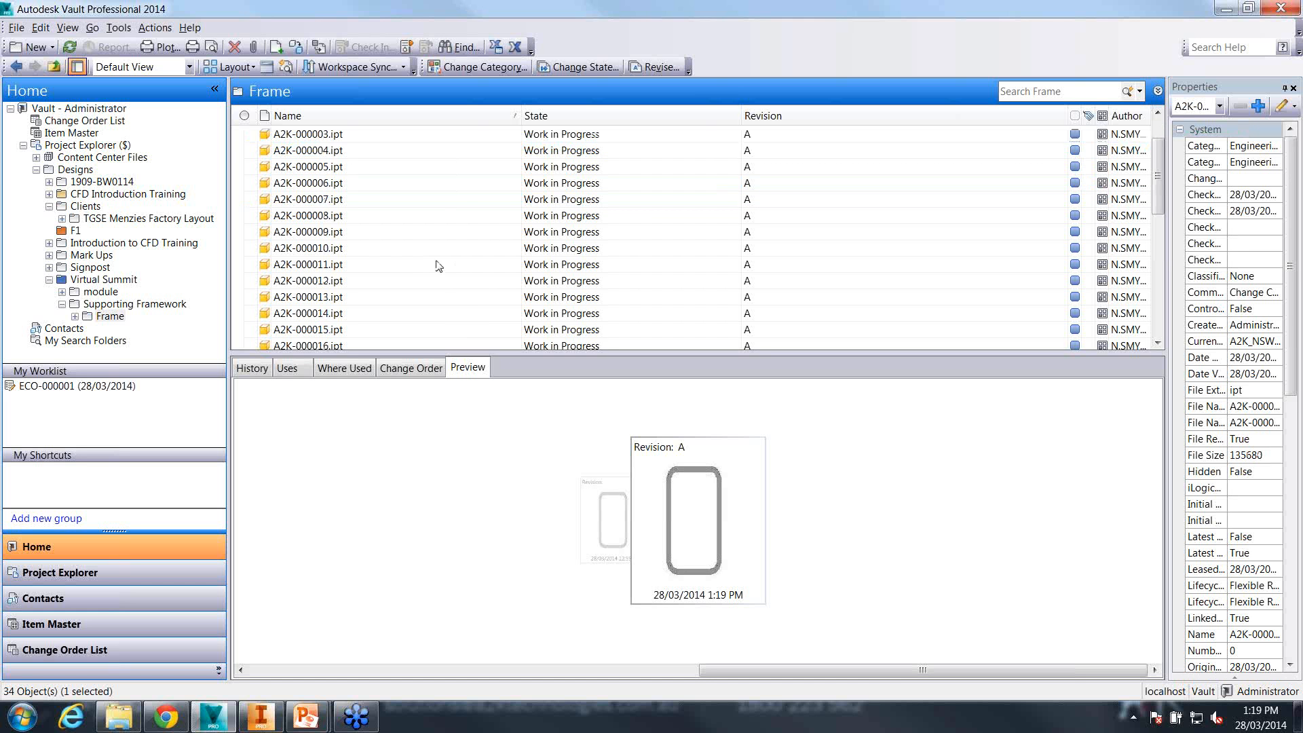
{"action": "scroll", "coordinate": [438, 266], "scroll_direction": "down", "scroll_amount": 6}
{"action": "left_click", "coordinate": [323, 331], "text": "shift"}
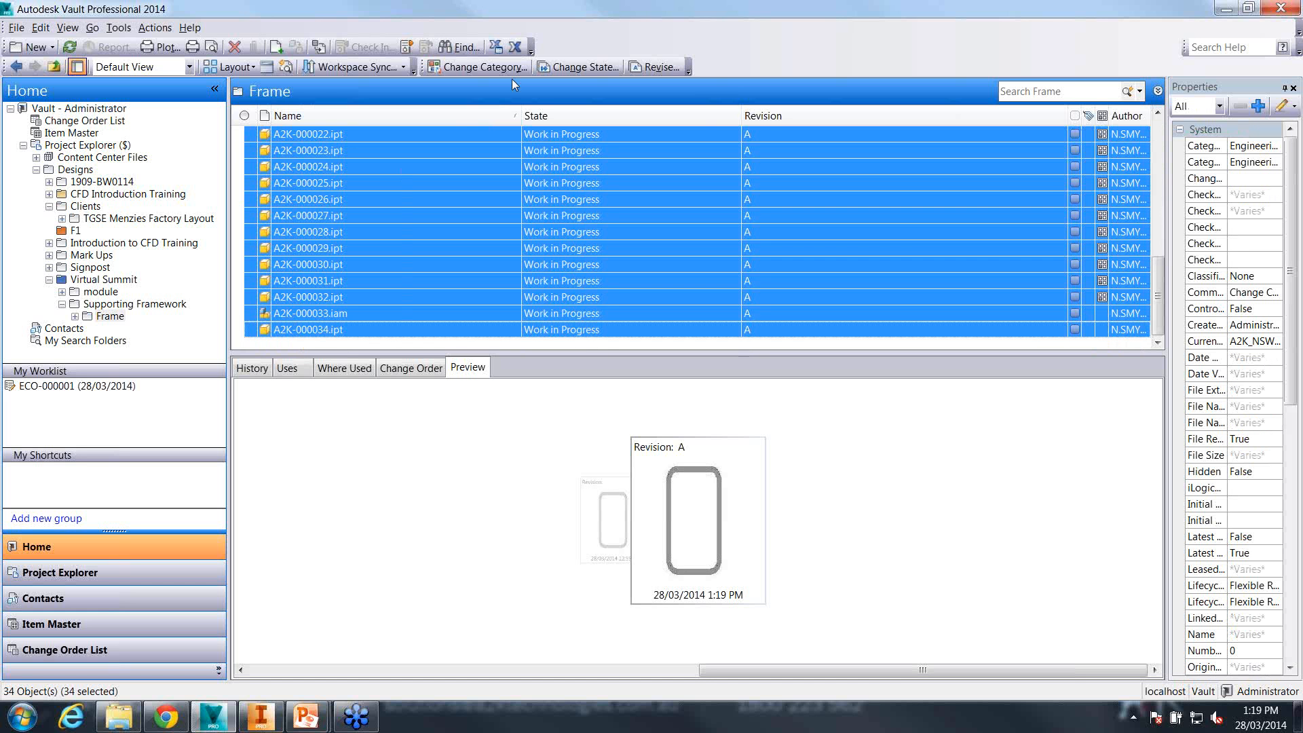
{"action": "left_click", "coordinate": [580, 66]}
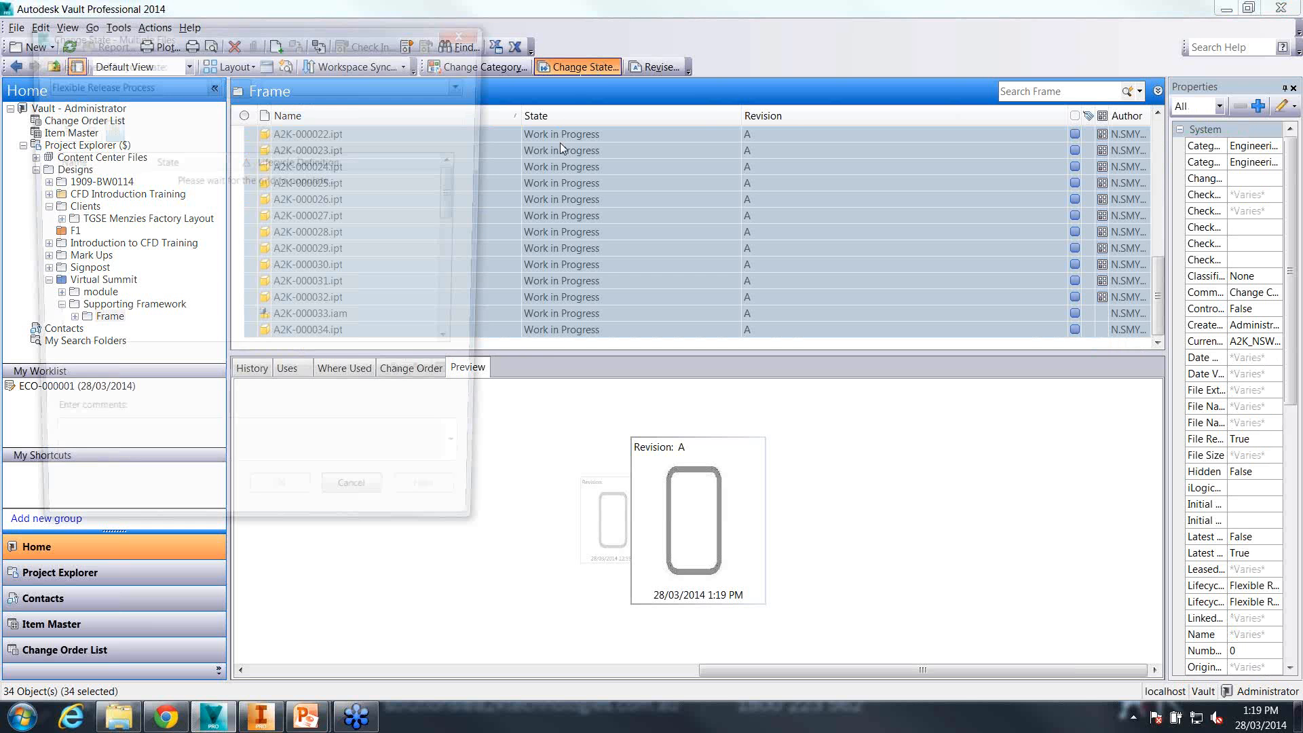
{"action": "left_click", "coordinate": [466, 82]}
{"action": "left_click", "coordinate": [408, 130]}
{"action": "left_click", "coordinate": [335, 469]}
{"action": "type", "text": "Released to manufacturing"}
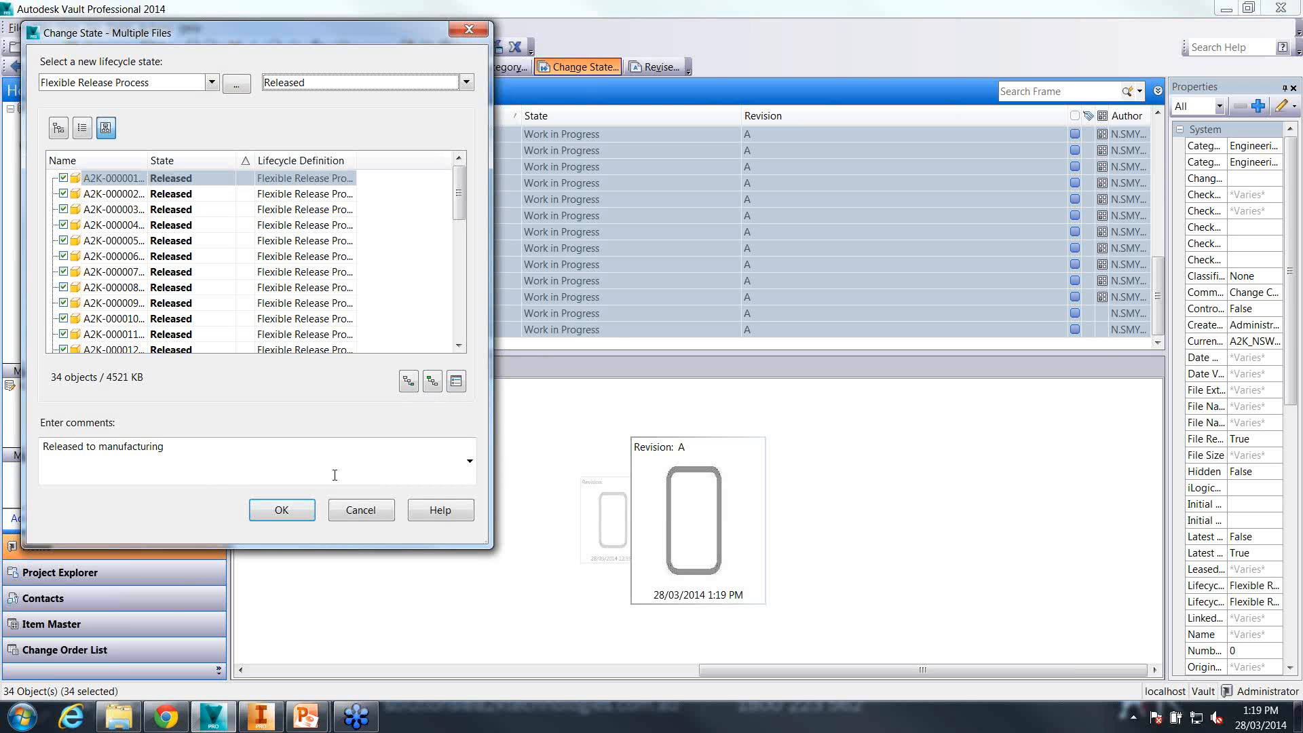
{"action": "left_click", "coordinate": [282, 510]}
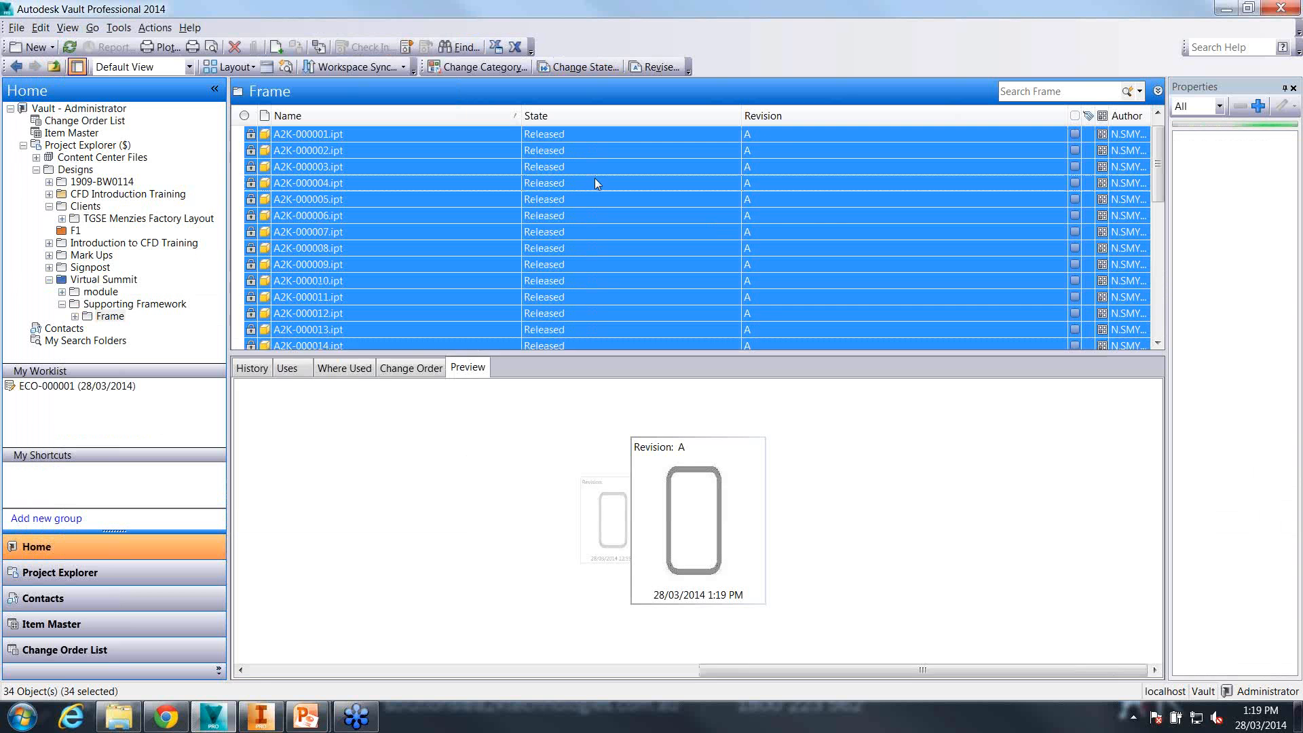
{"action": "left_click", "coordinate": [626, 199]}
{"action": "scroll", "coordinate": [543, 231], "scroll_direction": "down", "scroll_amount": 7}
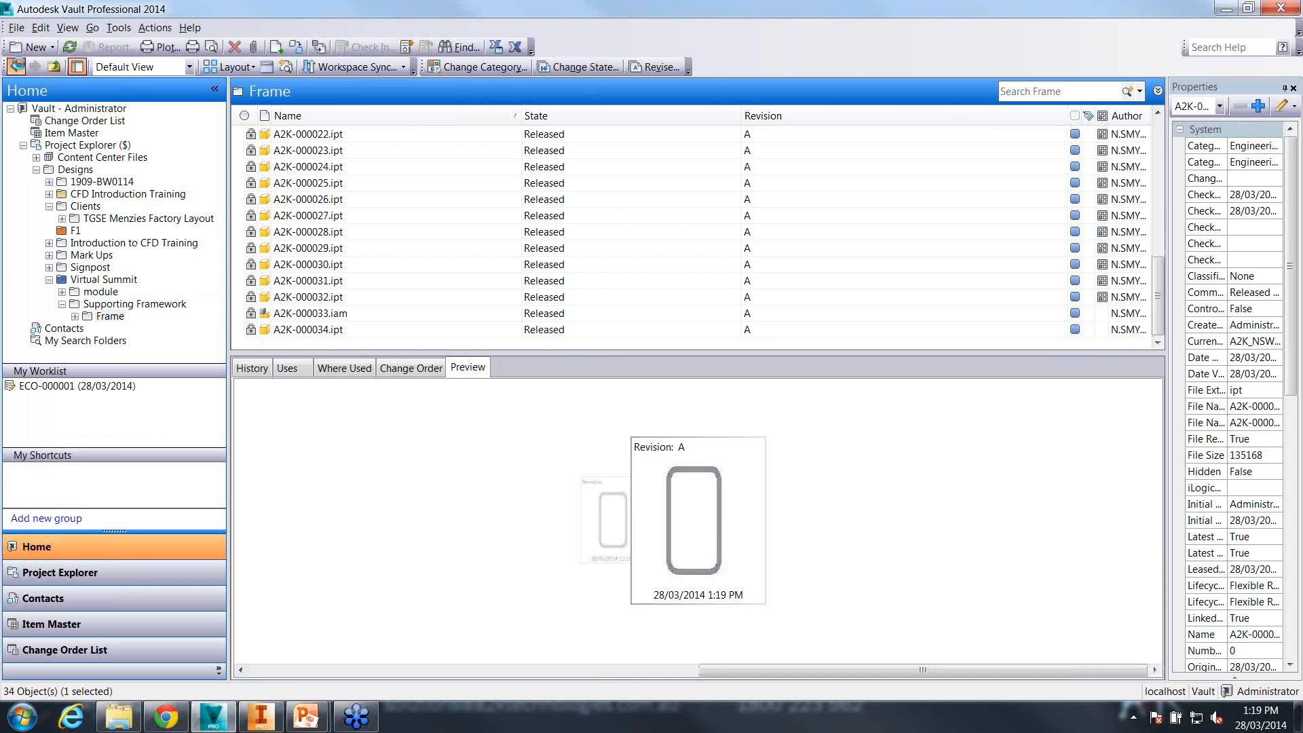
Try to change A2K-000000.iam in the Virtual Summit folder to Released with the comment "Released to manufacturing", and view the restriction details
{"action": "left_click", "coordinate": [16, 66]}
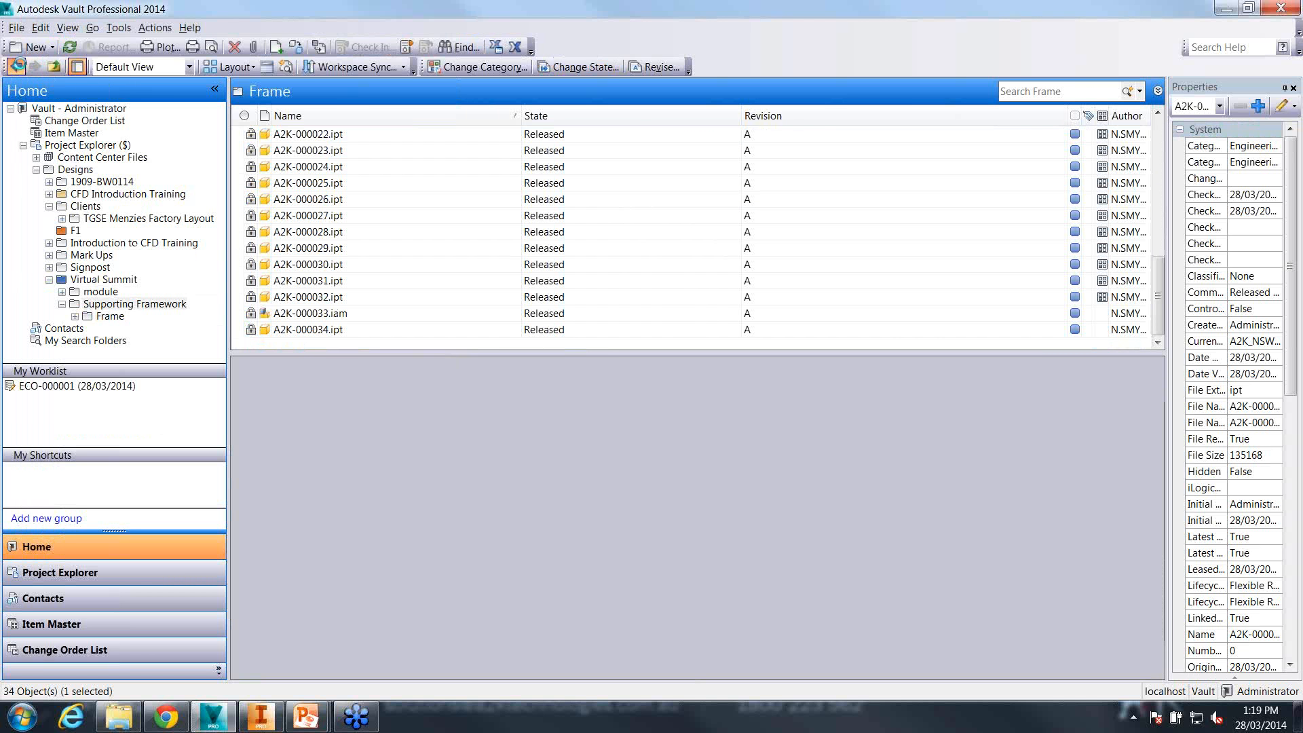
{"action": "left_click", "coordinate": [101, 280]}
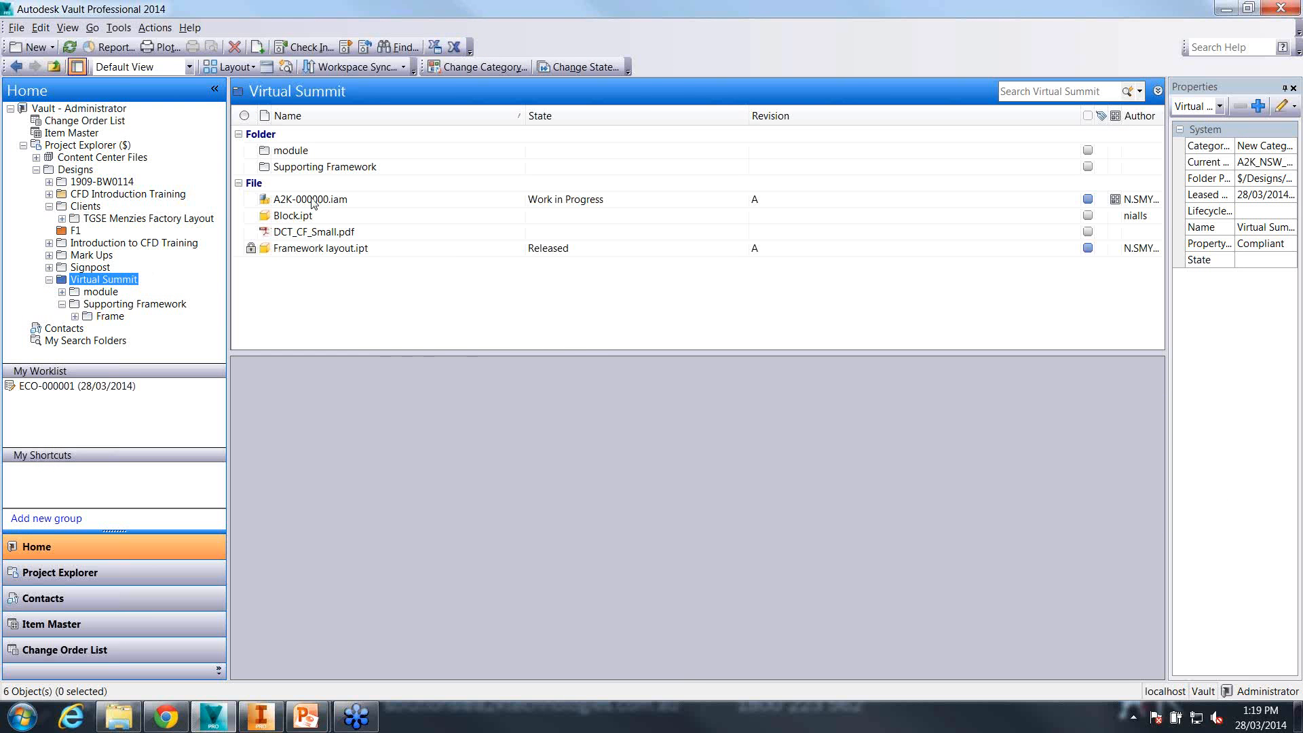
{"action": "left_click", "coordinate": [313, 203]}
{"action": "right_click", "coordinate": [313, 201]}
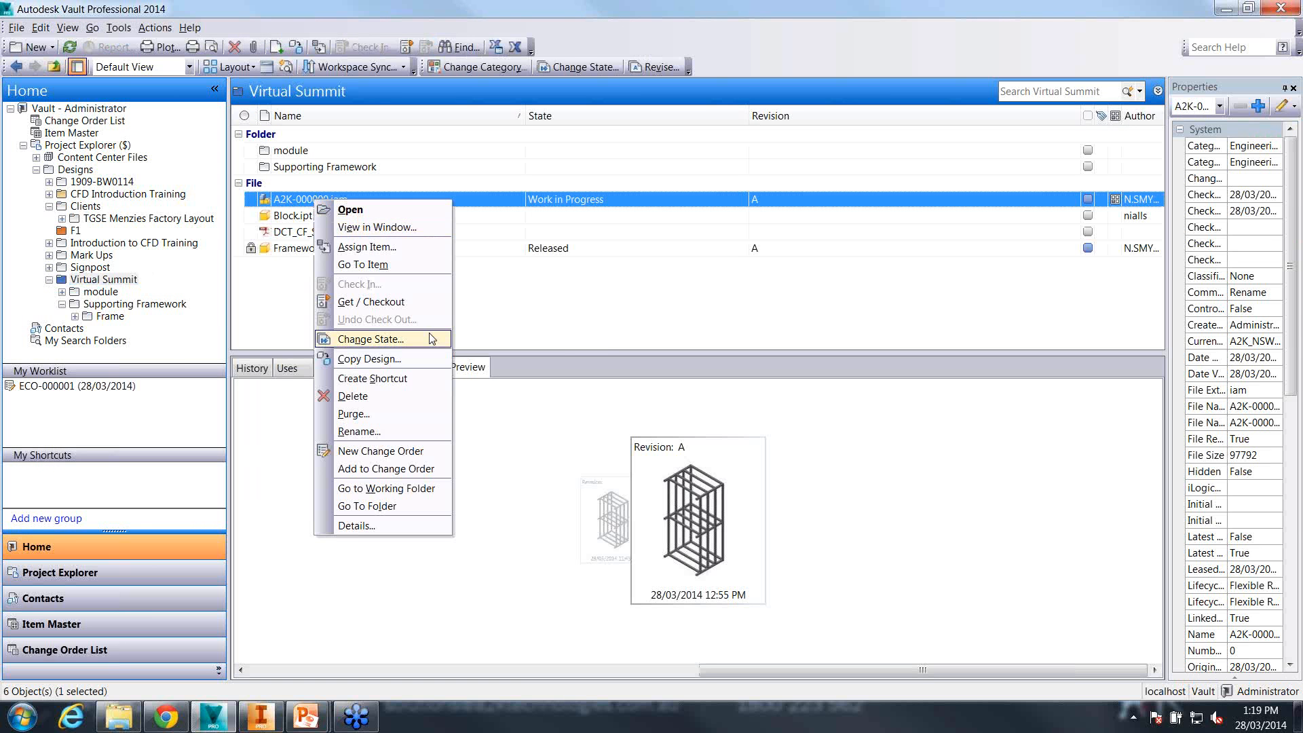
{"action": "left_click", "coordinate": [432, 338]}
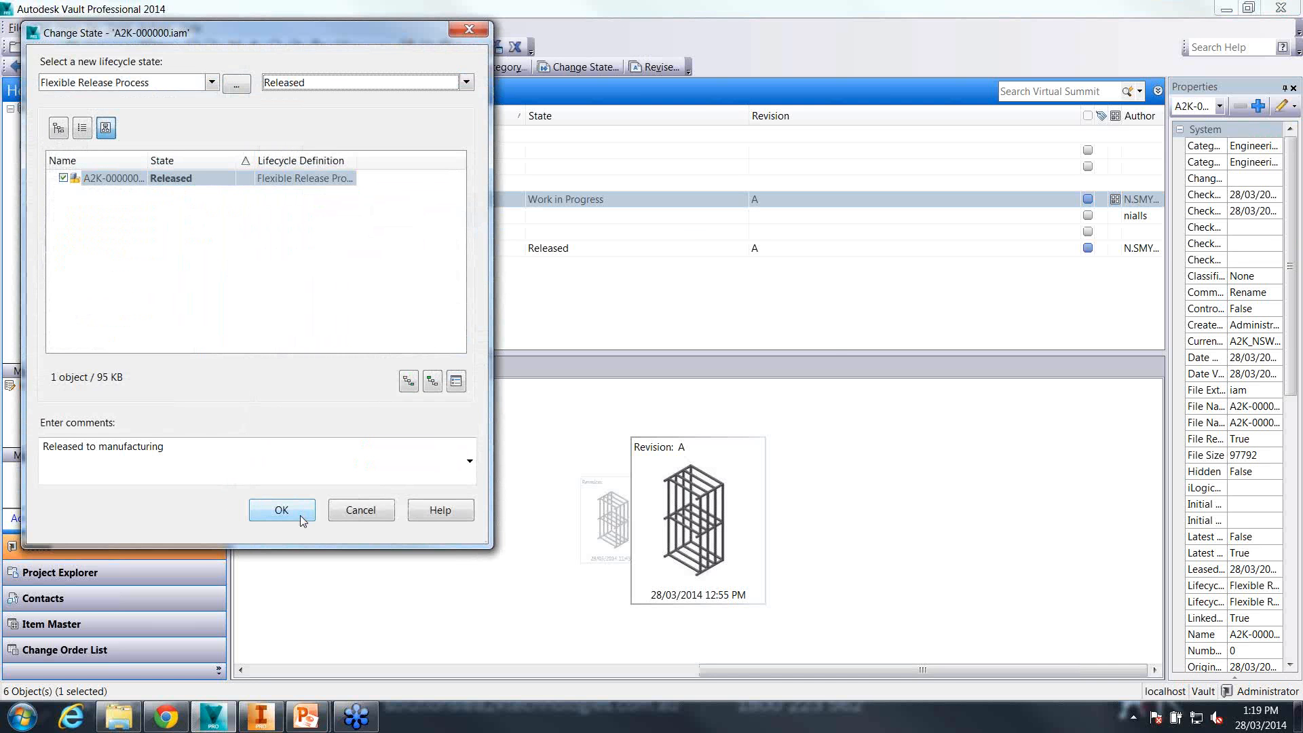
{"action": "left_click", "coordinate": [301, 517]}
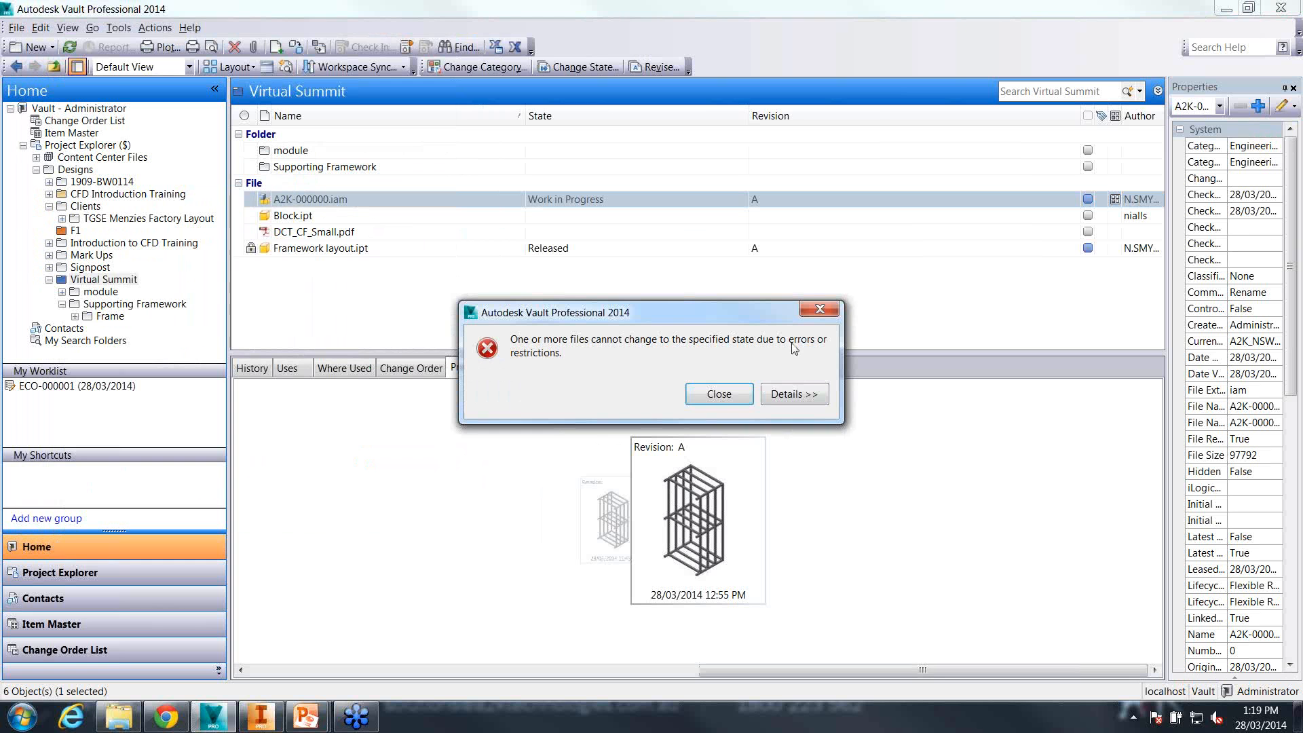
{"action": "left_click", "coordinate": [804, 395]}
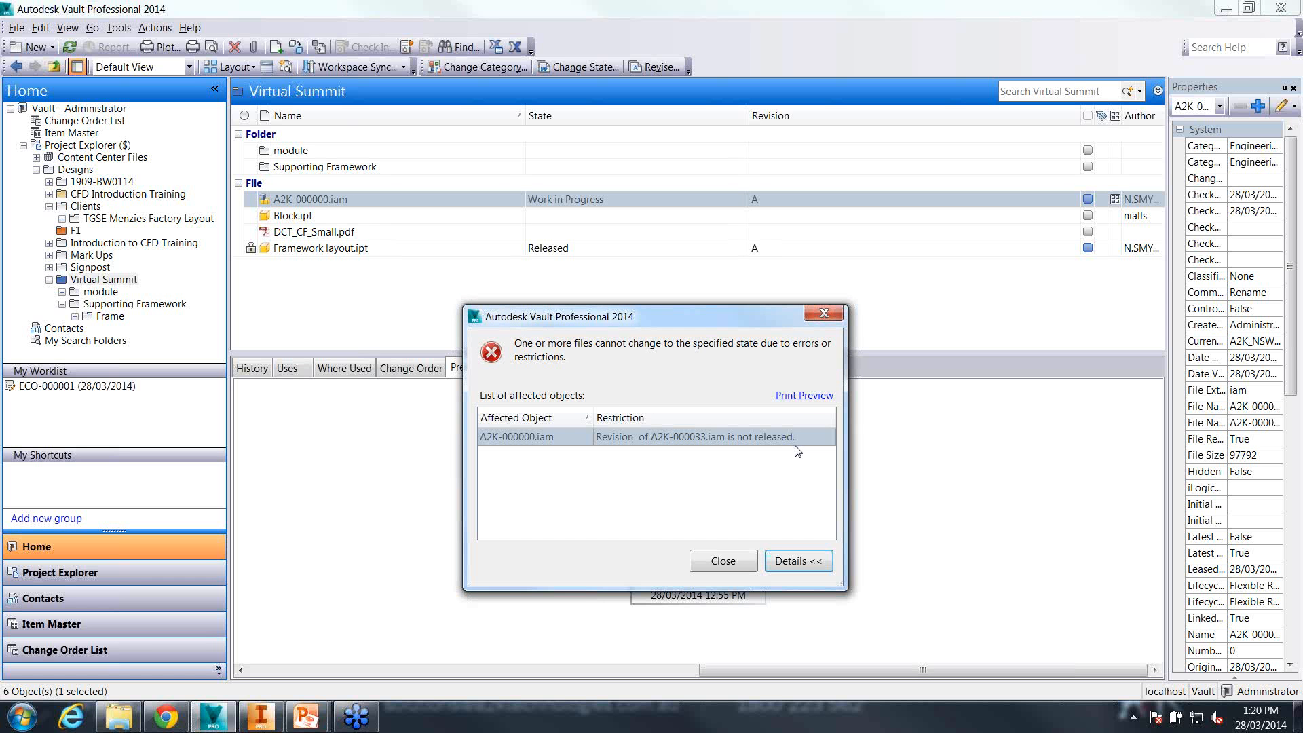
{"action": "left_click", "coordinate": [825, 314]}
Open A2K-000000.iam from the Virtual Summit folder with check-out and switch to Inventor to display it
{"action": "right_click", "coordinate": [308, 198]}
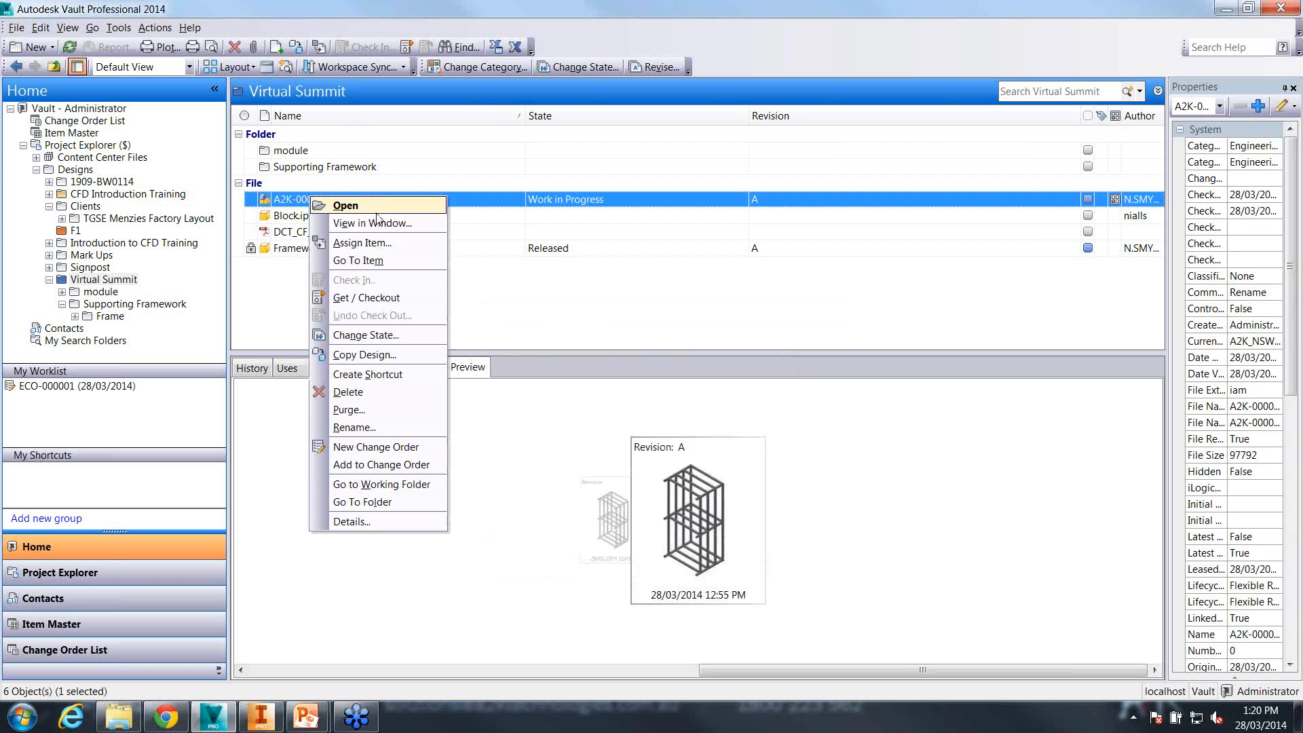
{"action": "left_click", "coordinate": [376, 214]}
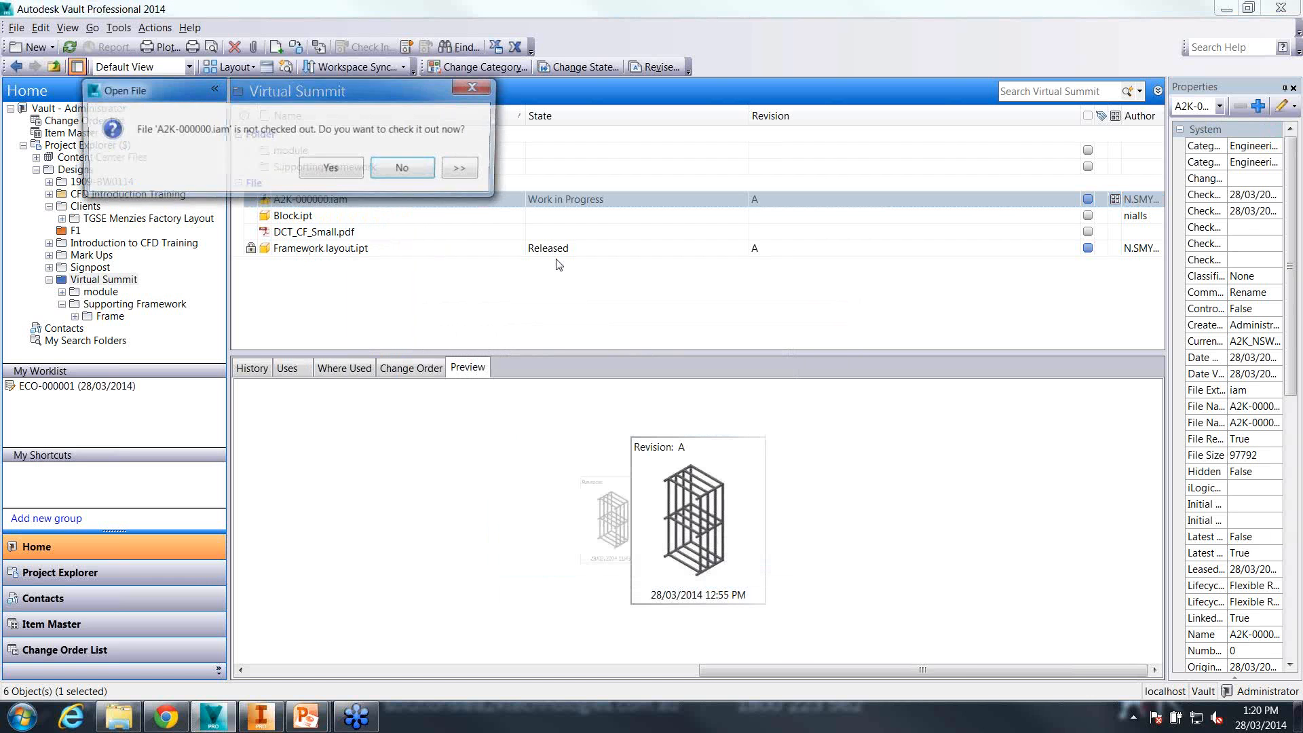
{"action": "left_click", "coordinate": [348, 170]}
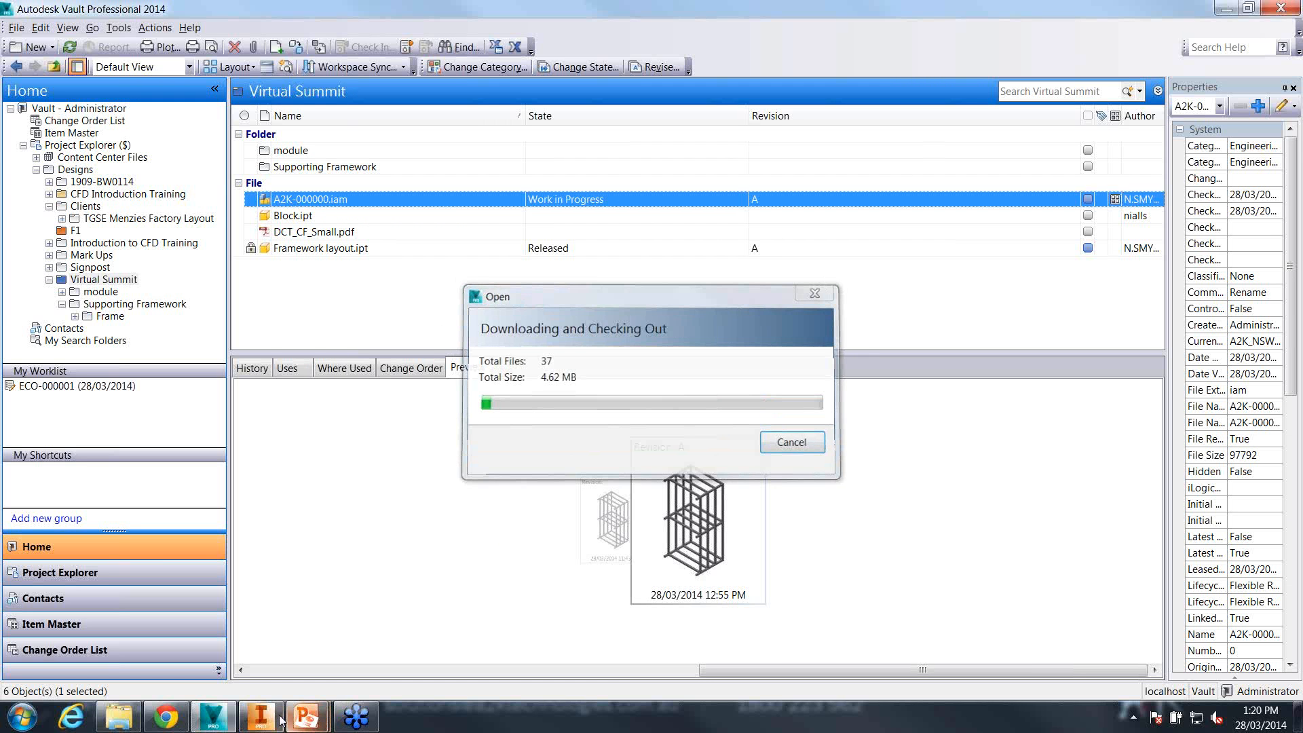
{"action": "left_click", "coordinate": [261, 717]}
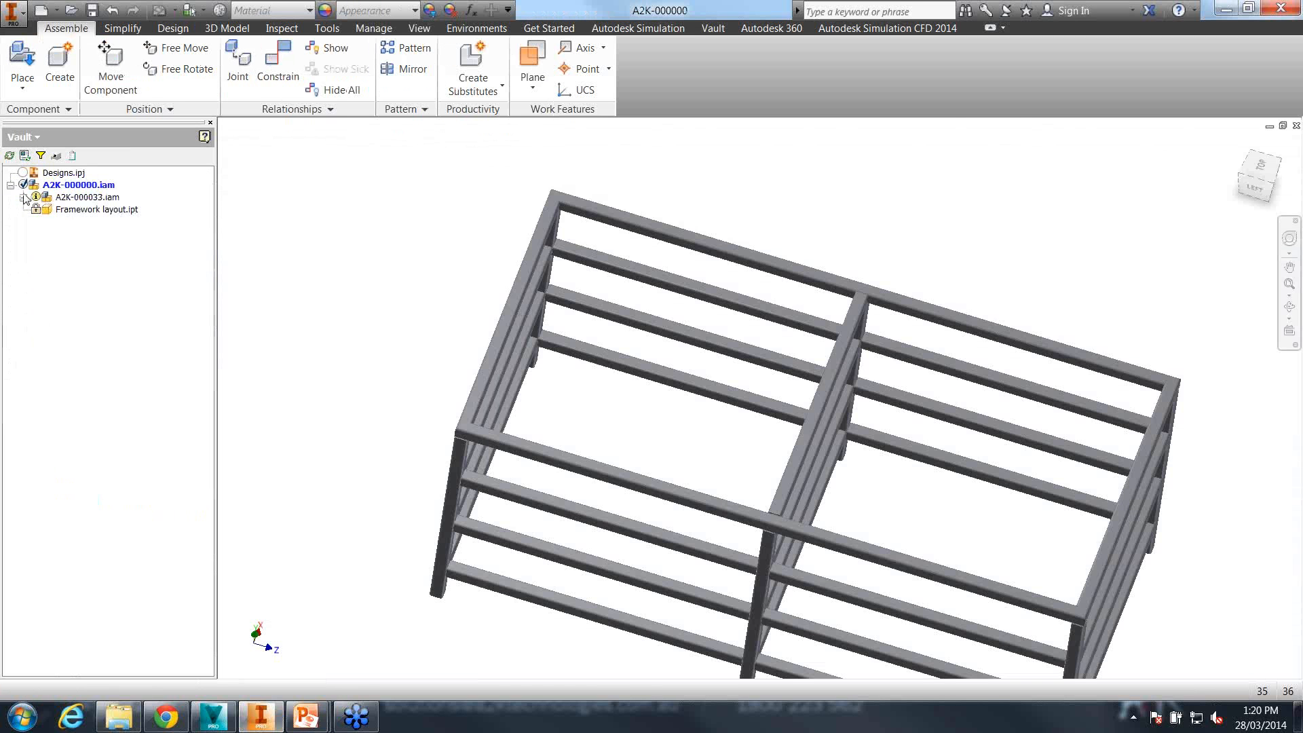
Examine the Vault status of subassembly A2K-000033.iam and its component parts, including the lifecycle actions available for the subassembly
{"action": "left_click", "coordinate": [23, 197]}
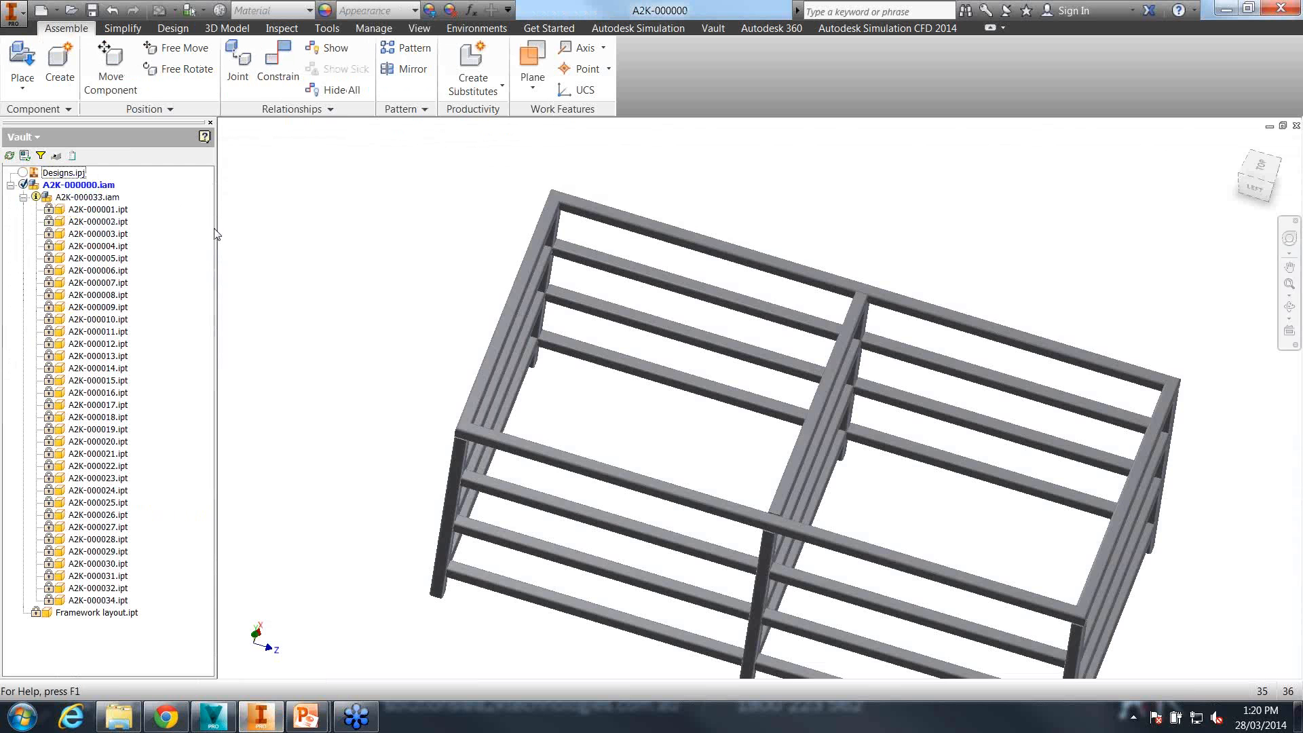
{"action": "left_click_drag", "start_coordinate": [217, 229], "coordinate": [435, 230]}
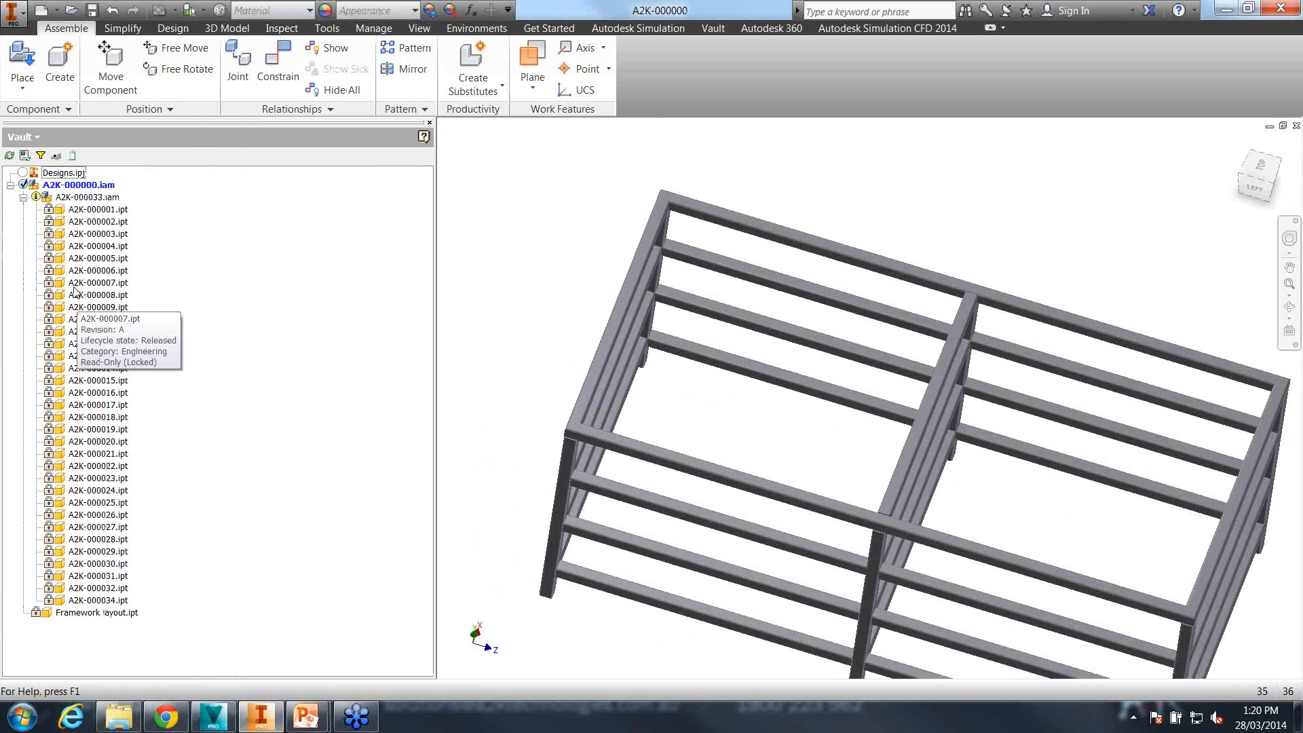
{"action": "left_click", "coordinate": [88, 210]}
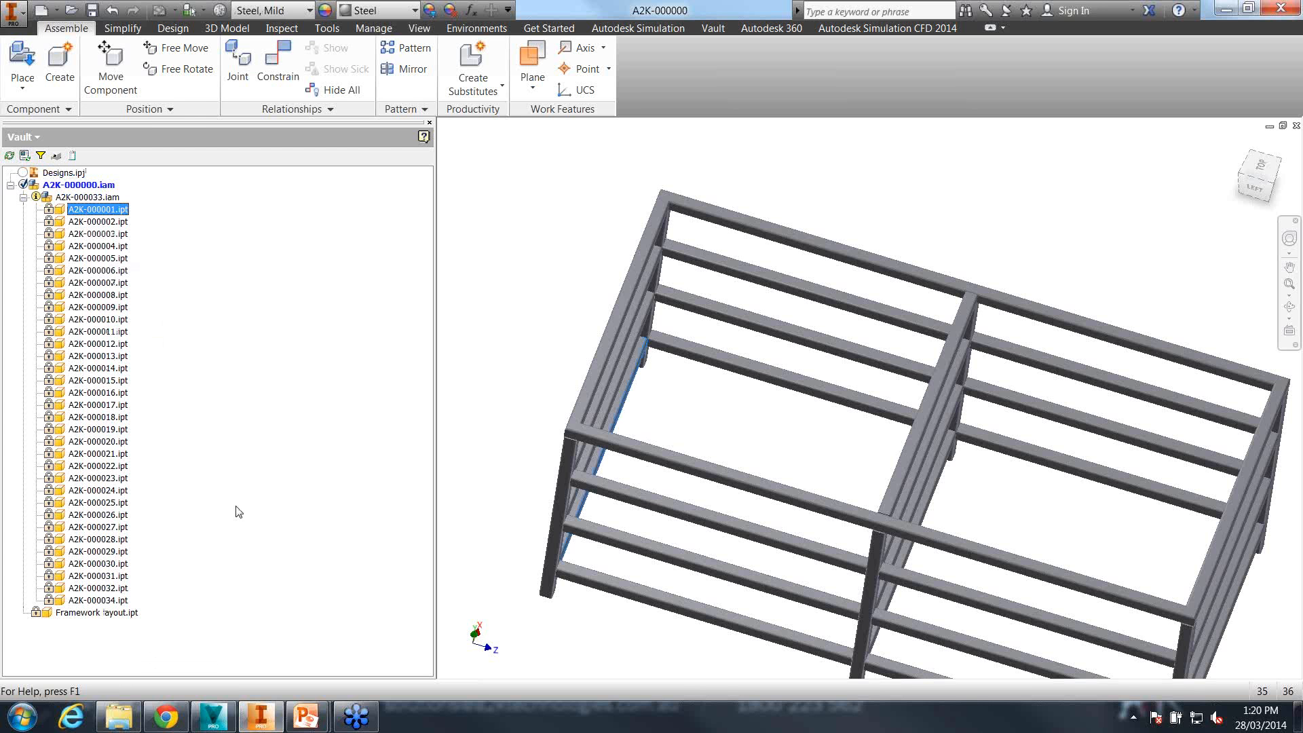
{"action": "left_click", "coordinate": [64, 198]}
{"action": "right_click", "coordinate": [65, 202]}
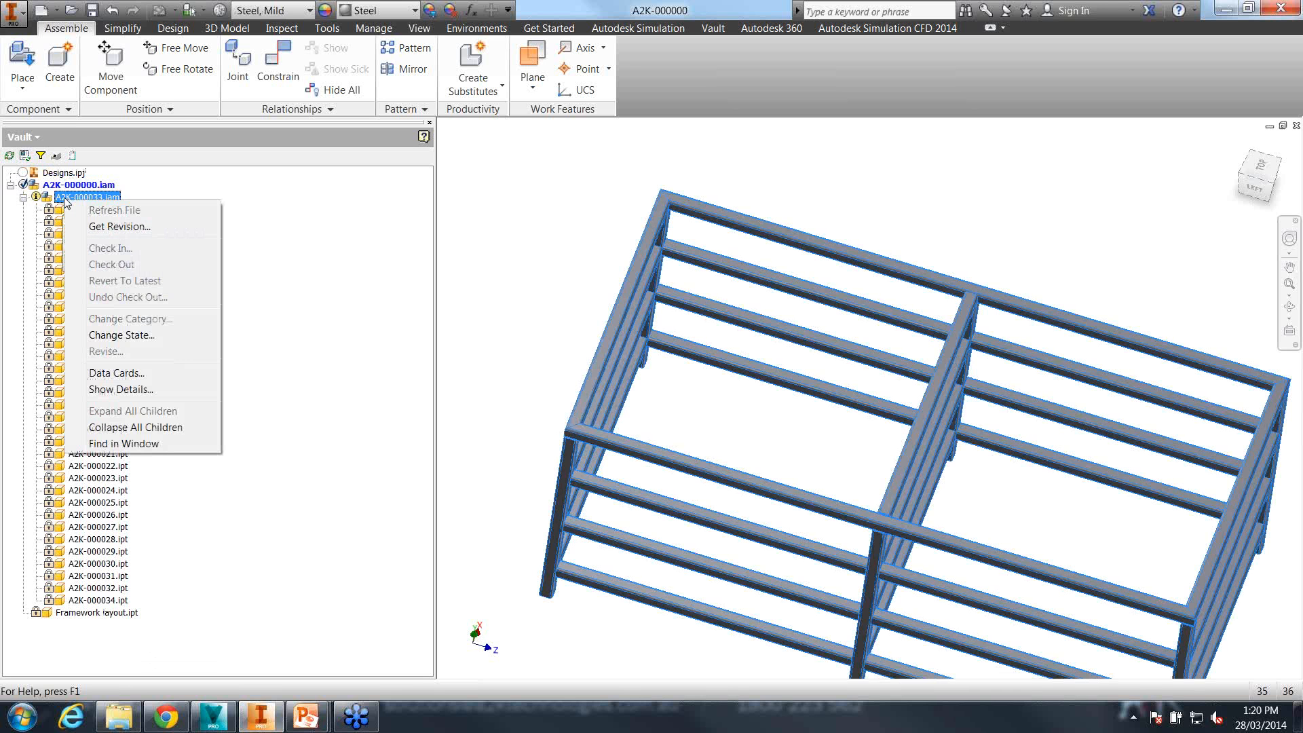
{"action": "left_click", "coordinate": [151, 193]}
{"action": "left_click", "coordinate": [107, 187]}
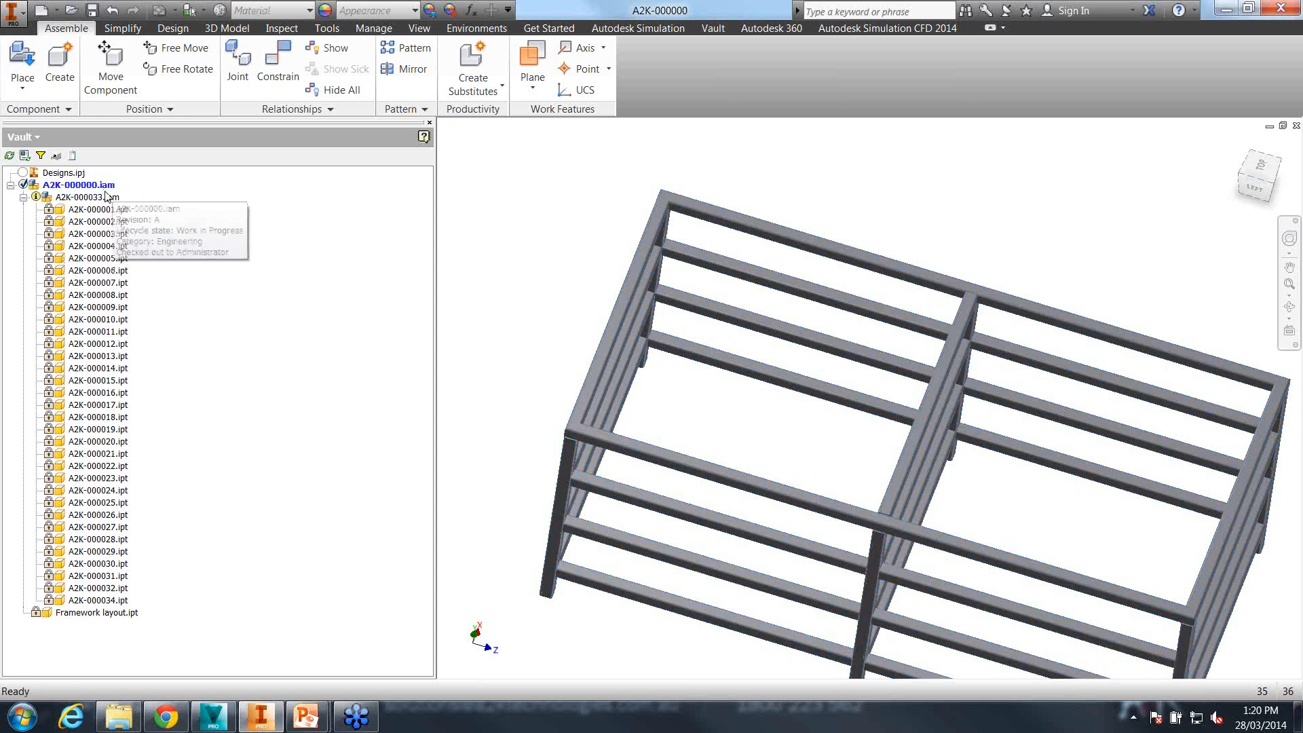
{"action": "left_click", "coordinate": [98, 197]}
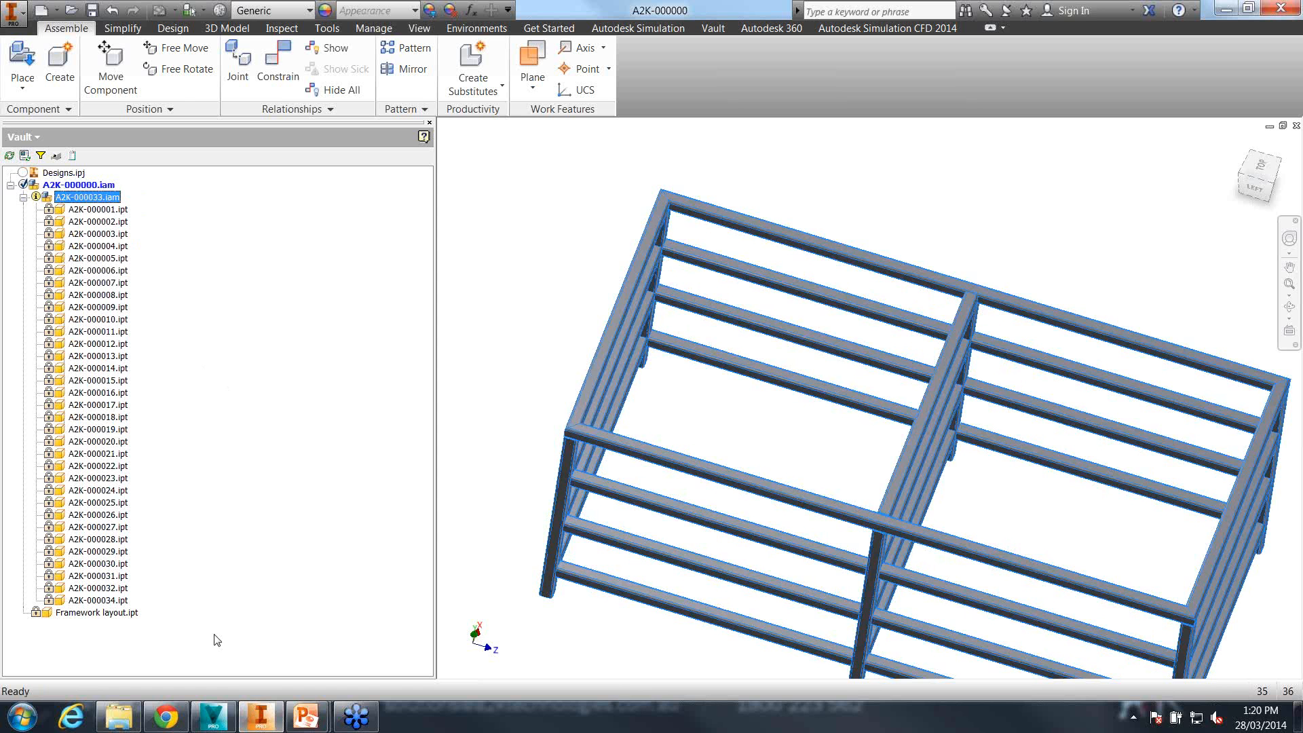
{"action": "double_click", "coordinate": [86, 198]}
{"action": "right_click", "coordinate": [86, 199]}
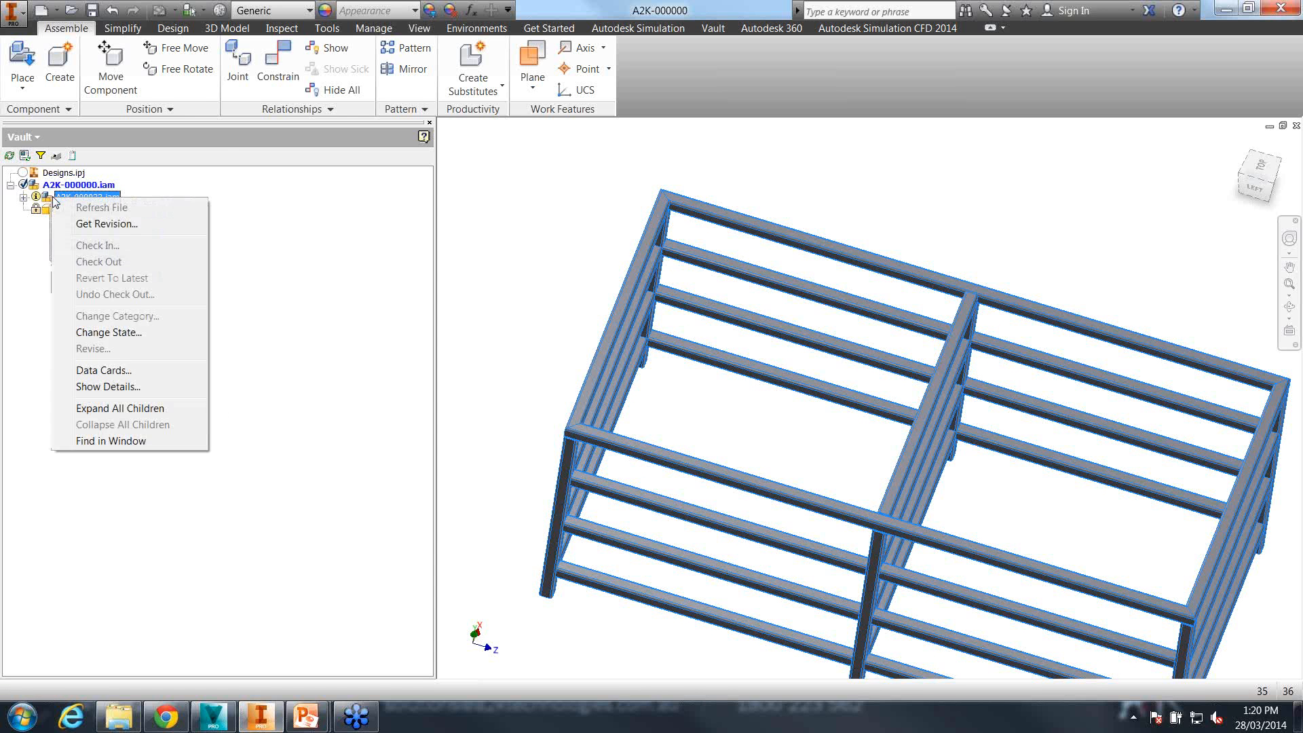
{"action": "left_click", "coordinate": [219, 185]}
Show the model structure of A2K-000000.iam and open its A2K-000033 subassembly in a separate window
{"action": "left_click", "coordinate": [23, 136]}
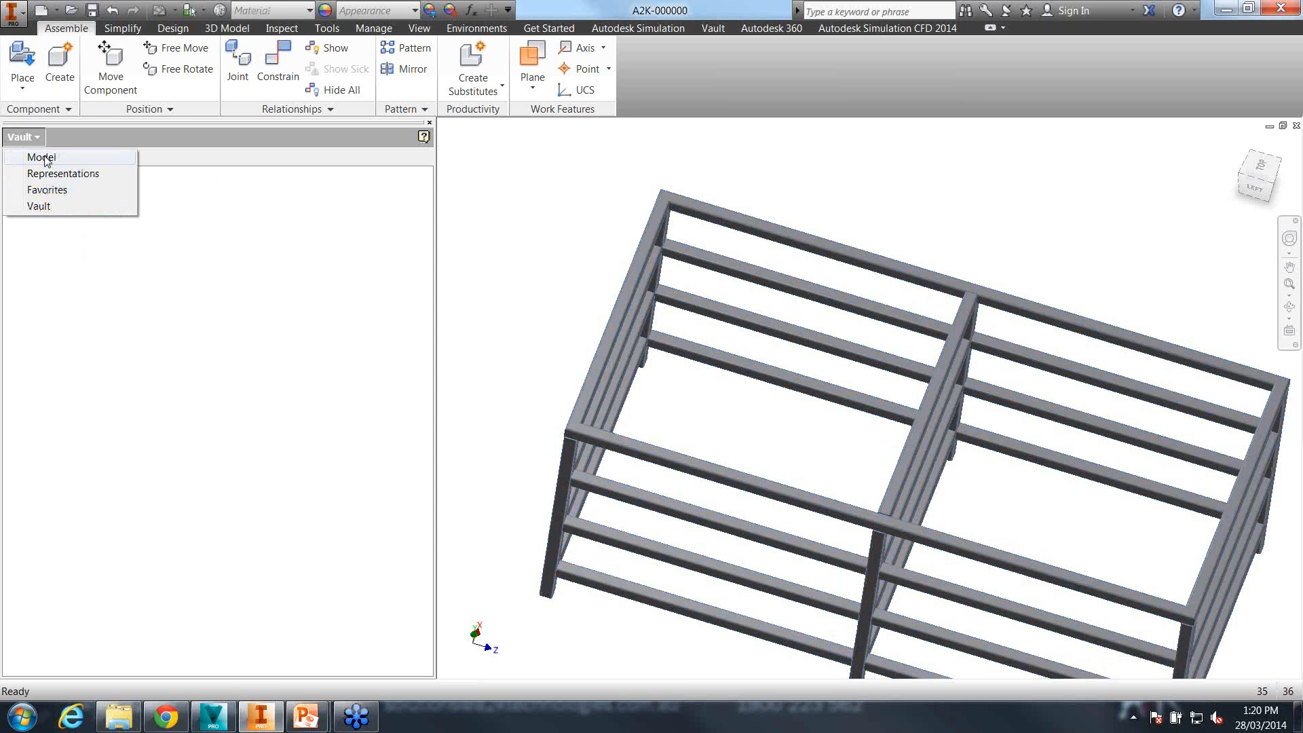
{"action": "left_click", "coordinate": [41, 157]}
{"action": "left_click", "coordinate": [9, 214]}
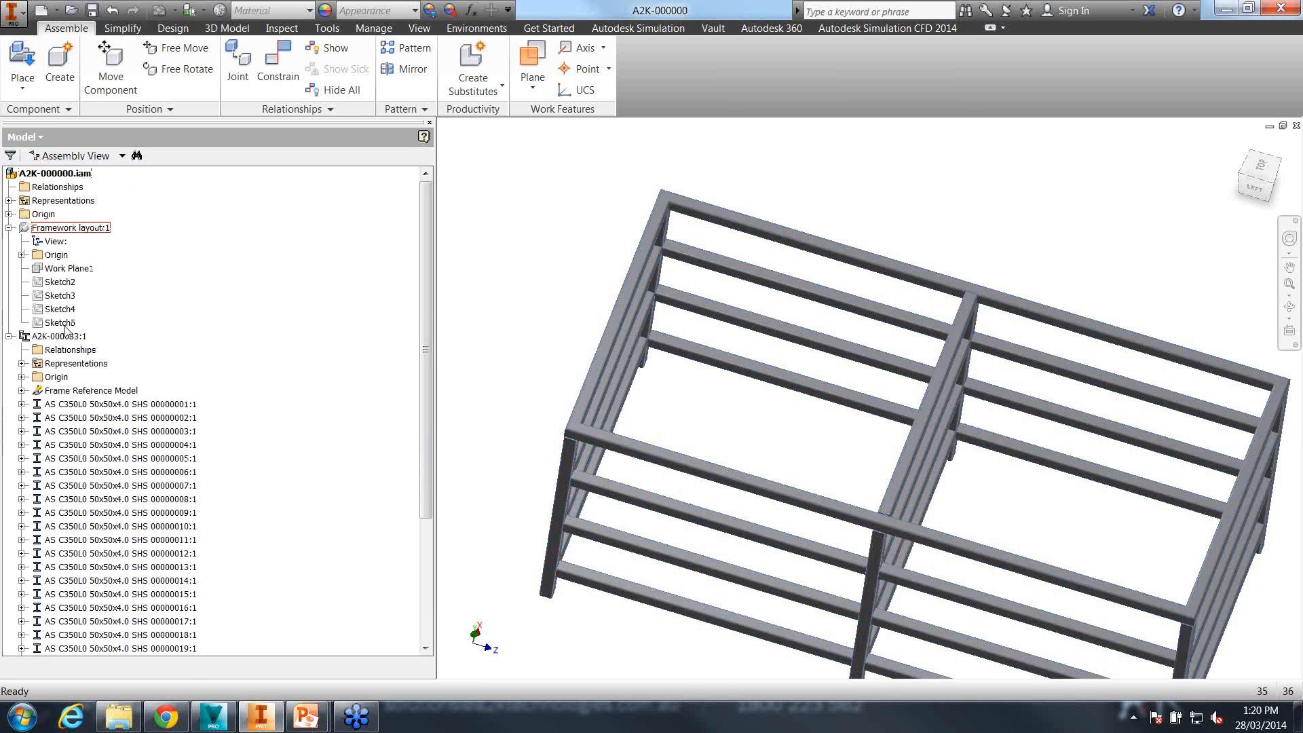
{"action": "right_click", "coordinate": [69, 336]}
{"action": "left_click", "coordinate": [114, 252]}
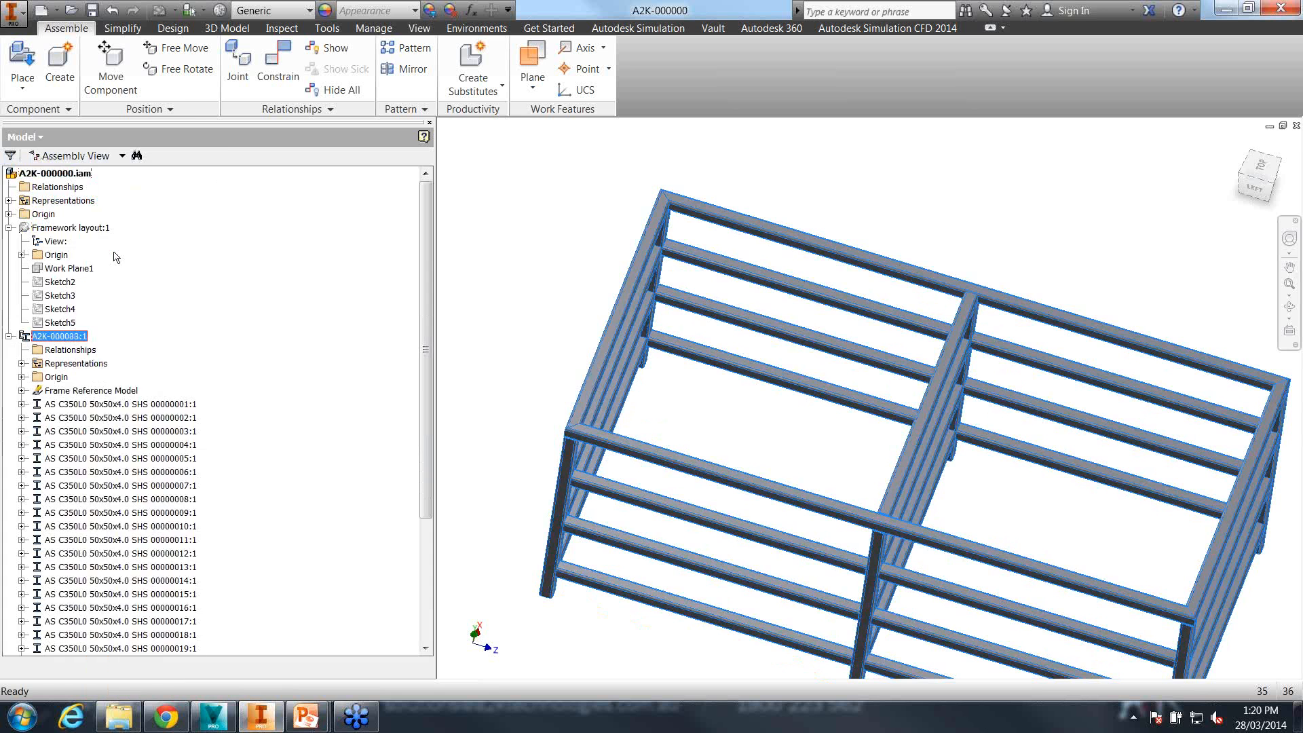
{"action": "right_click", "coordinate": [63, 173]}
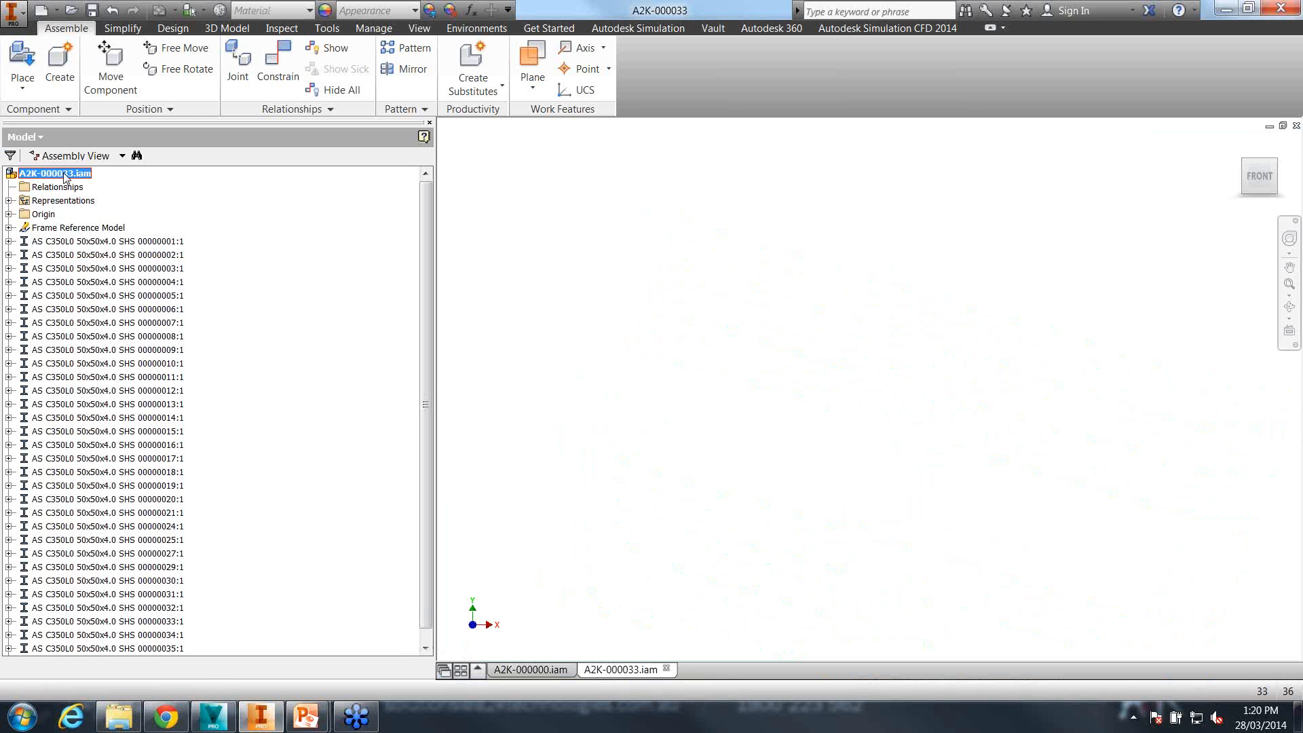
{"action": "left_click", "coordinate": [67, 174]}
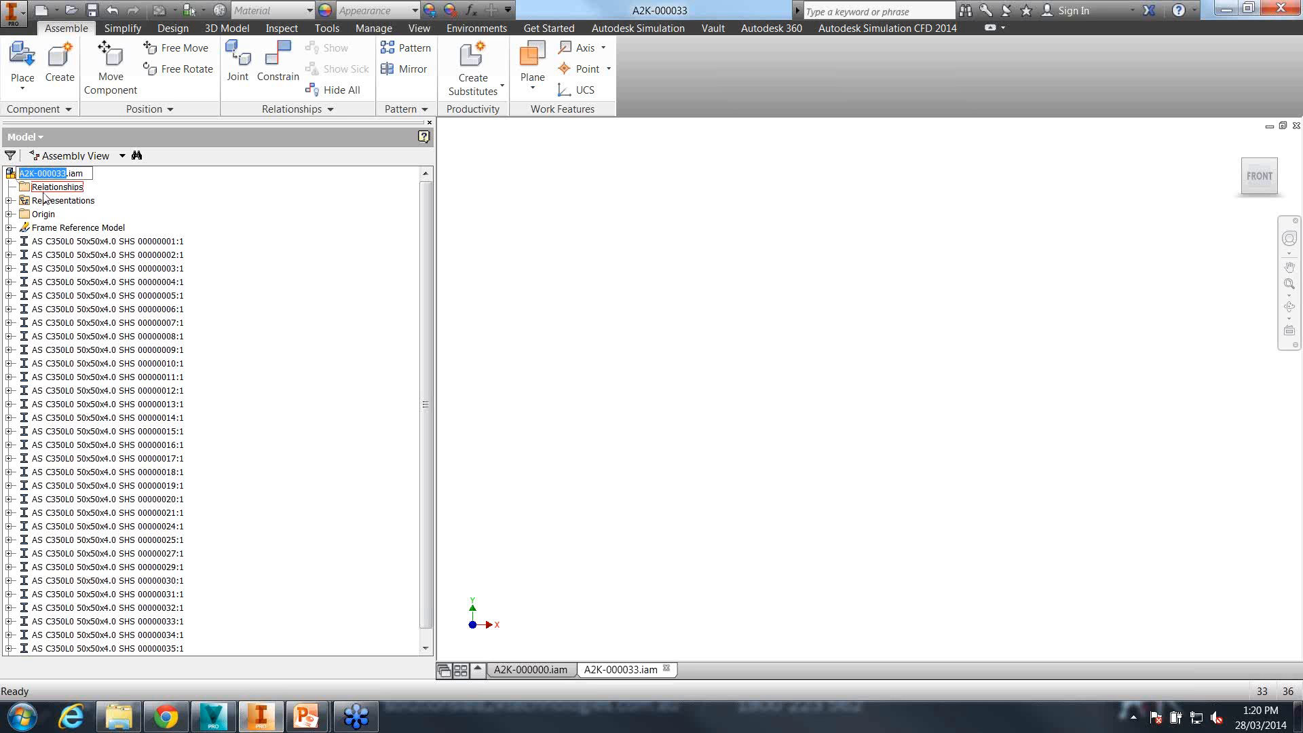
{"action": "left_click", "coordinate": [245, 199]}
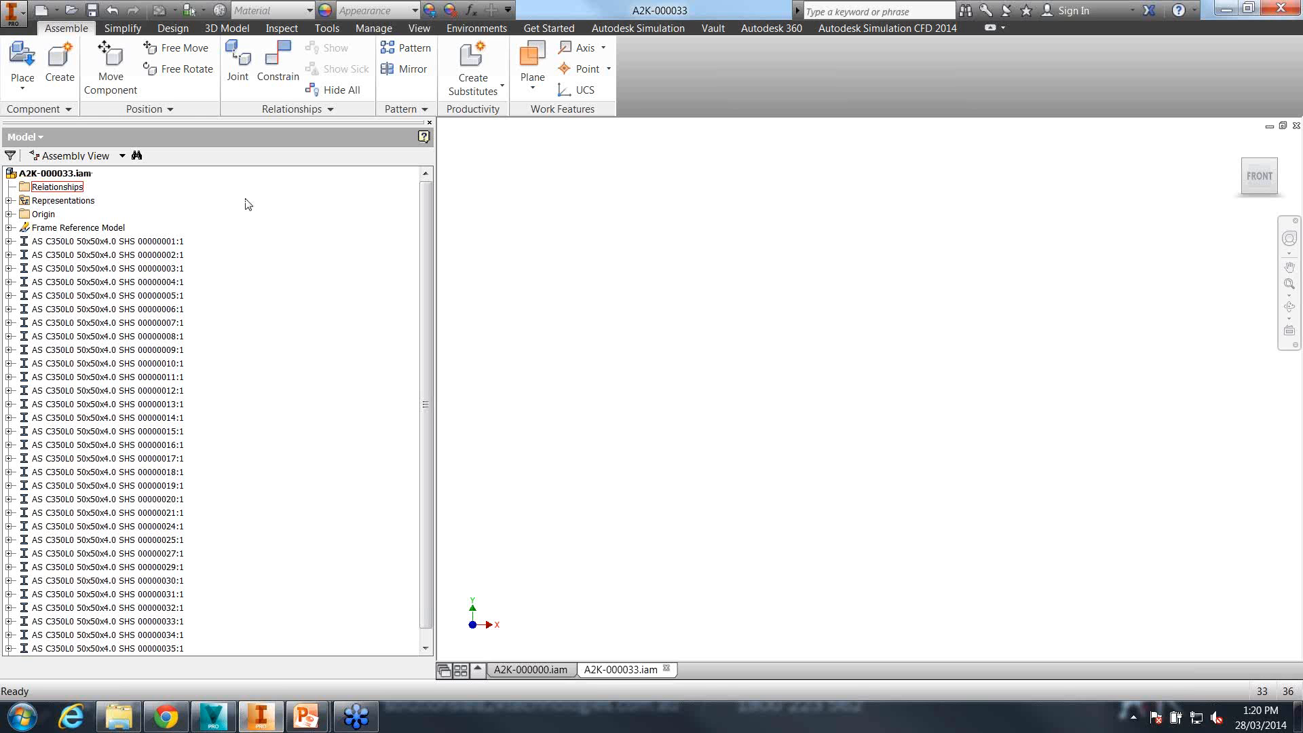
Switch to Vault Professional and check the lifecycle state of A2K-000033.iam in the Supporting Framework's Frame folder
{"action": "left_click", "coordinate": [231, 721]}
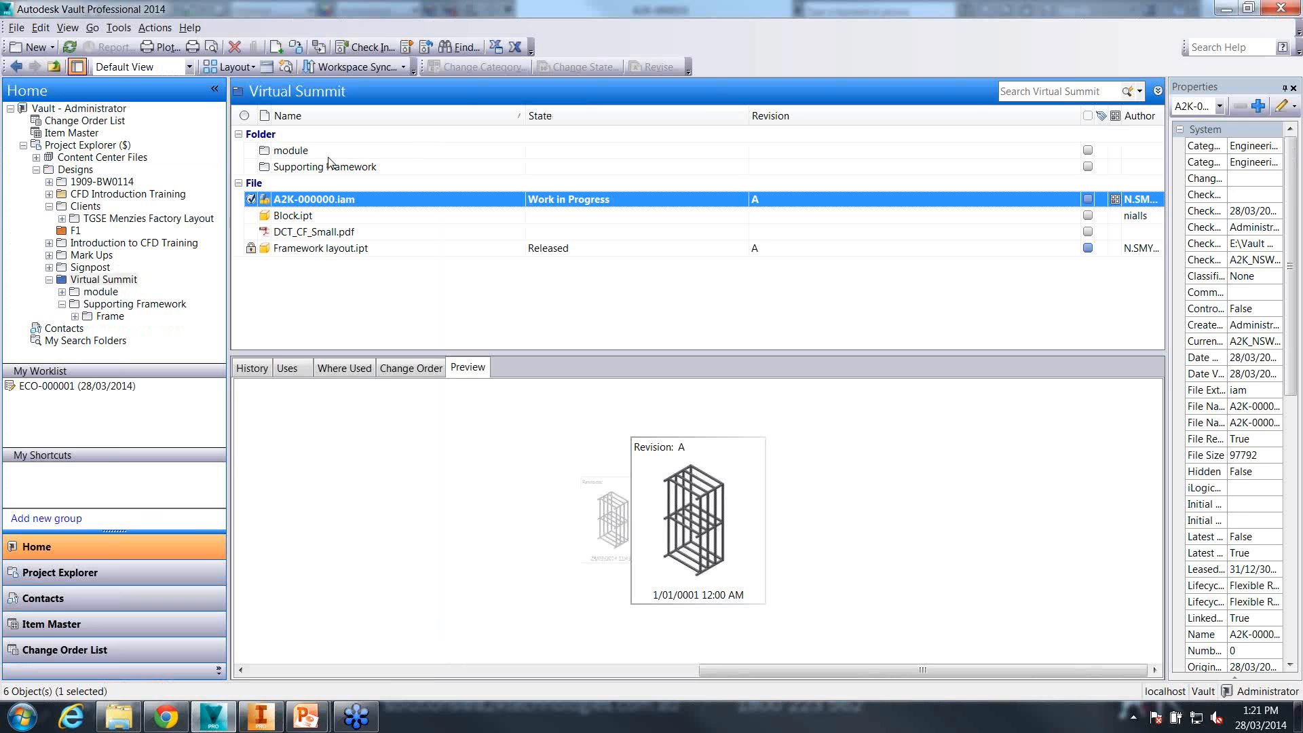
{"action": "left_click", "coordinate": [325, 166]}
{"action": "double_click", "coordinate": [326, 165]}
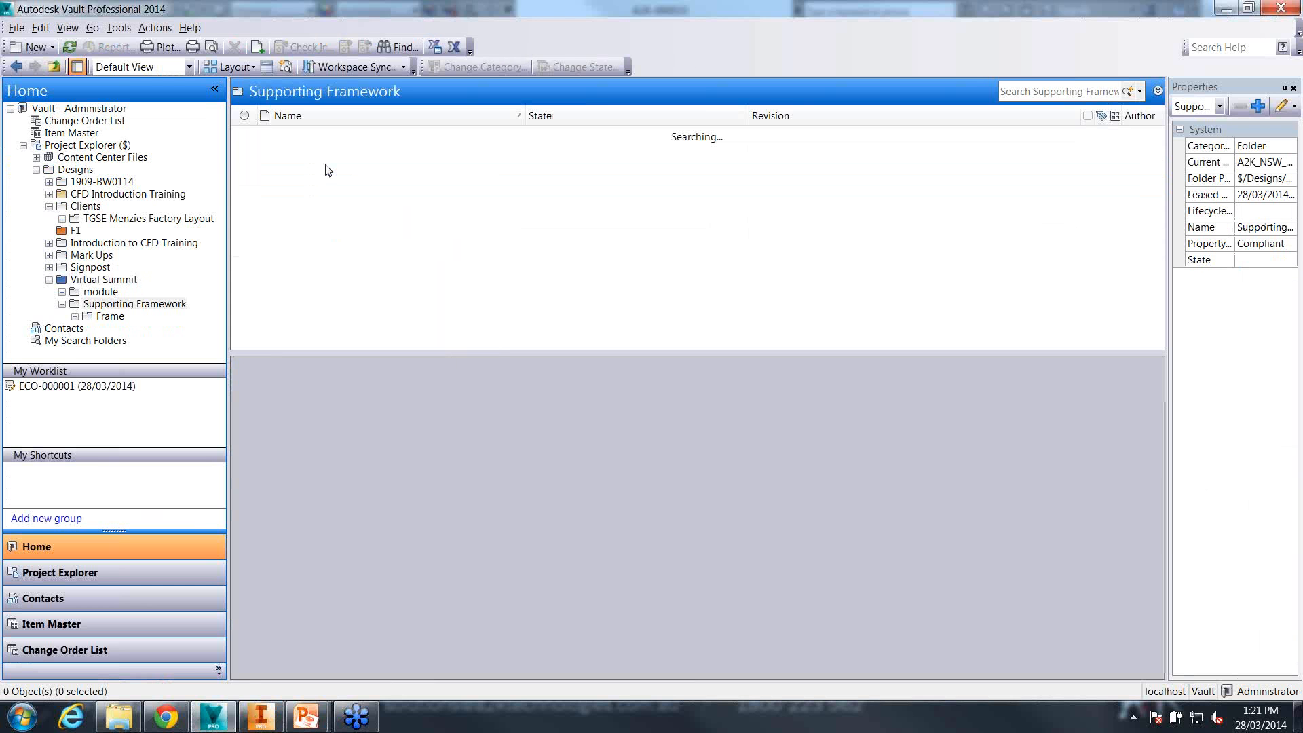
{"action": "double_click", "coordinate": [323, 152]}
{"action": "scroll", "coordinate": [529, 239], "scroll_direction": "down", "scroll_amount": 7}
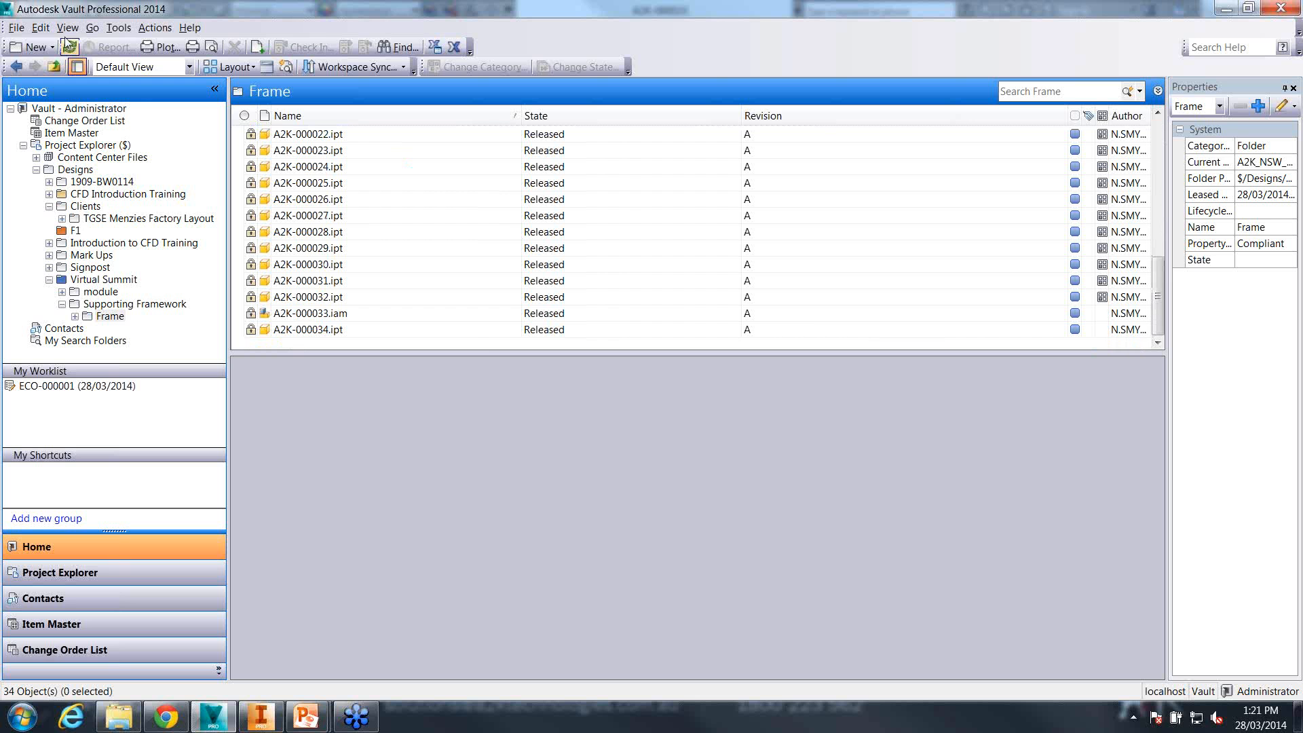
{"action": "left_click", "coordinate": [350, 314]}
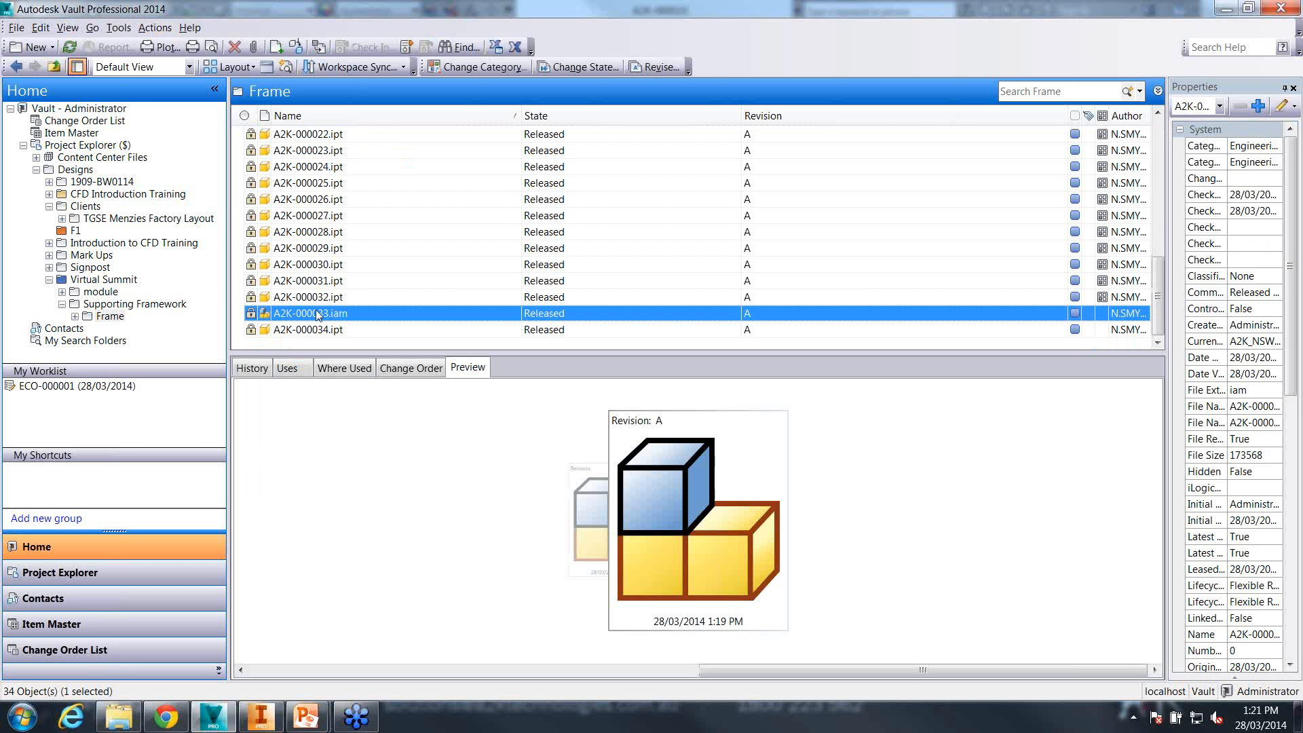
Search the whole vault for files whose File Name contains A2K-000033, examine the matching file's state, and return to the Frame folder
{"action": "left_click", "coordinate": [459, 47]}
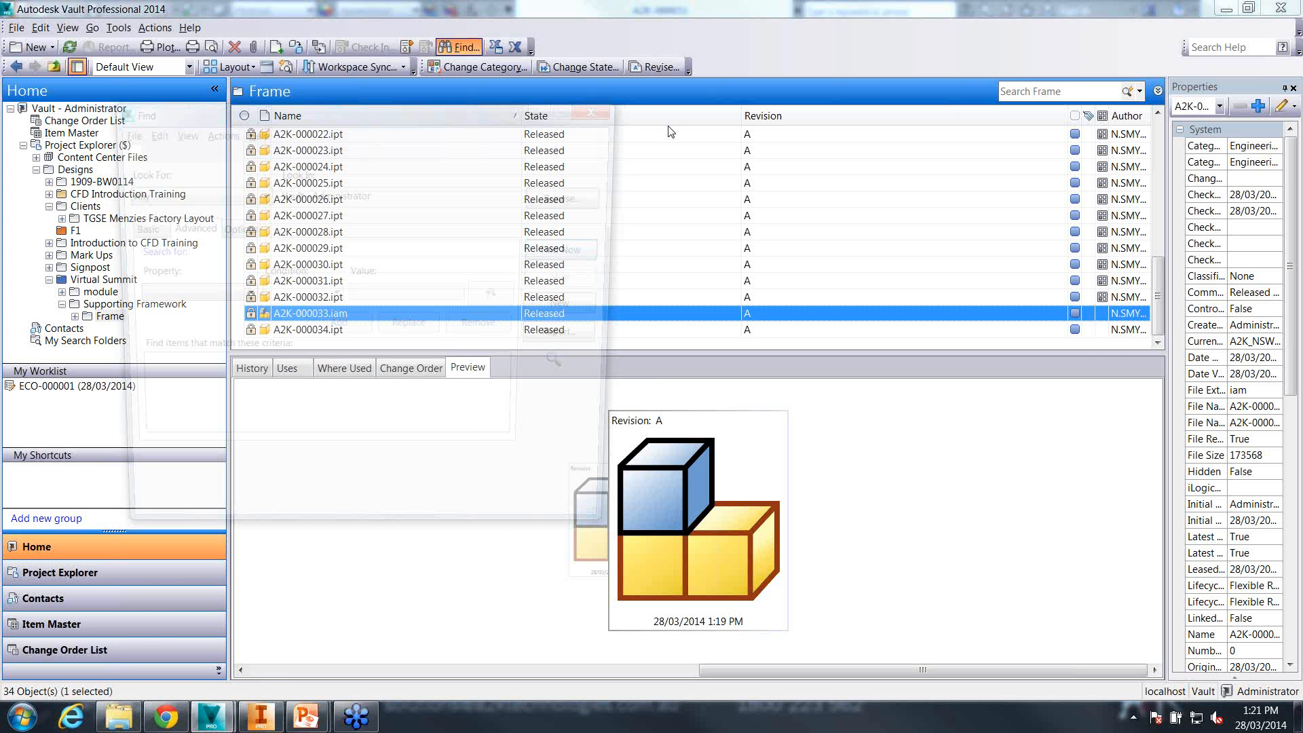
{"action": "left_click", "coordinate": [241, 296]}
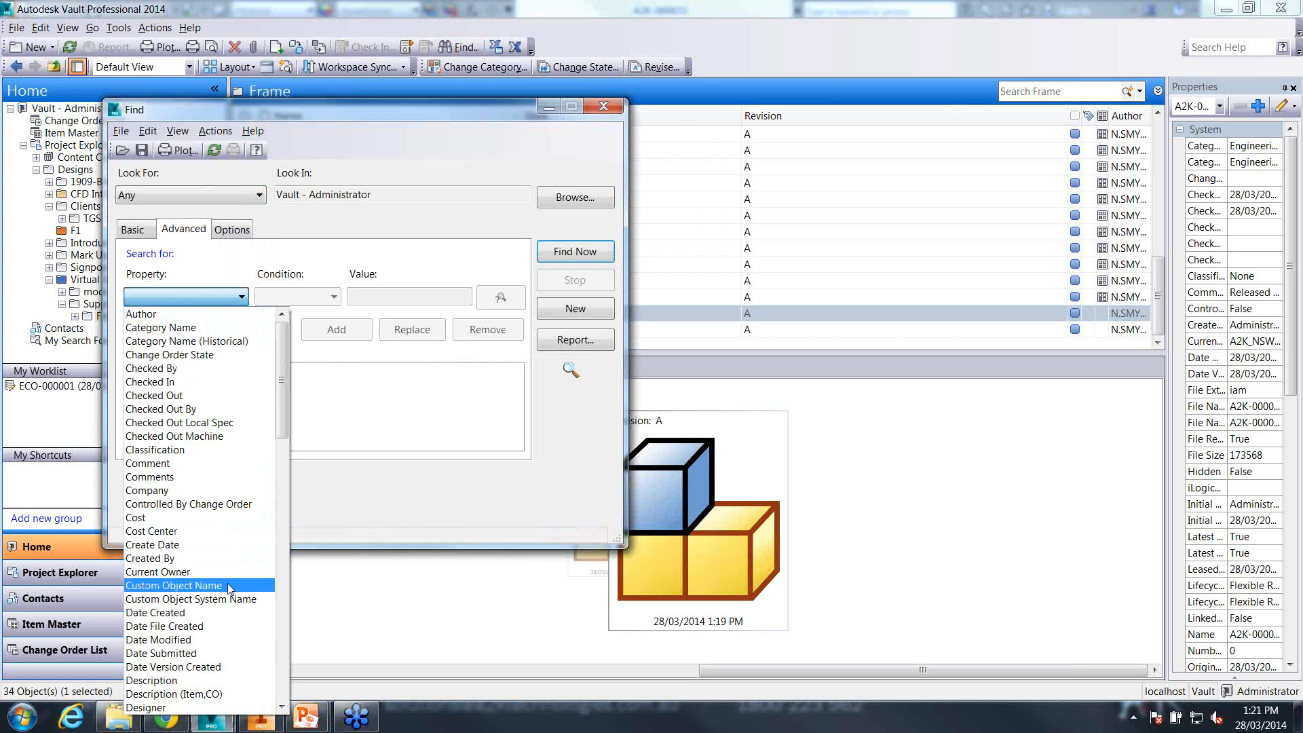
{"action": "scroll", "coordinate": [234, 674], "scroll_direction": "down", "scroll_amount": 1}
{"action": "scroll", "coordinate": [234, 674], "scroll_direction": "down", "scroll_amount": 2}
{"action": "left_click", "coordinate": [234, 671]}
{"action": "left_click", "coordinate": [386, 295]}
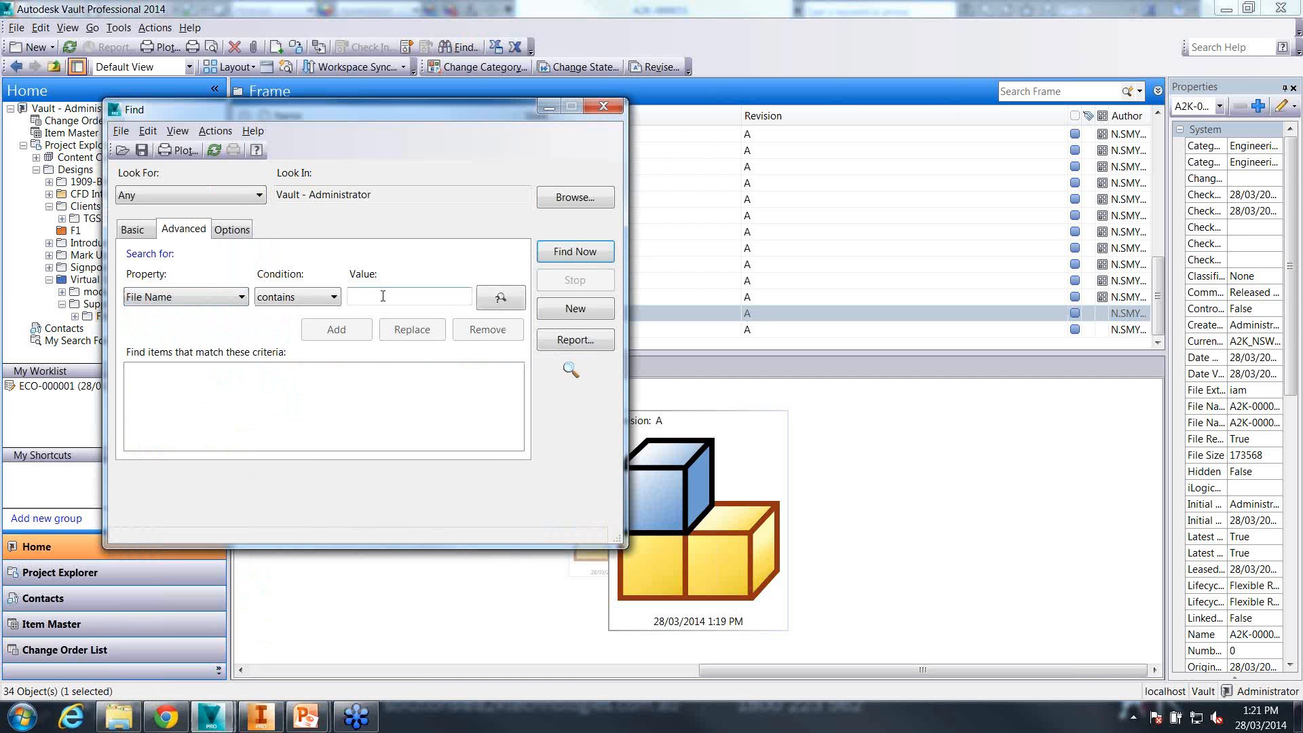
{"action": "type", "text": "A2K-000033"}
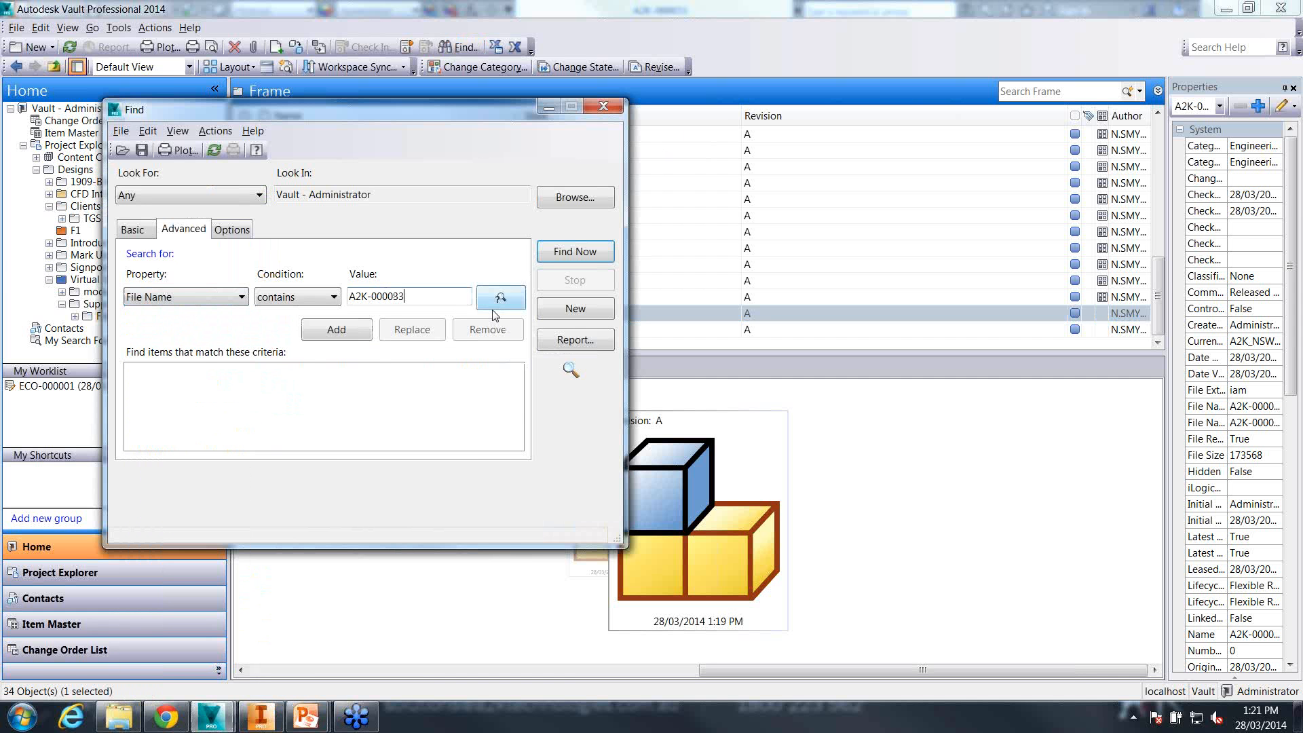
{"action": "left_click", "coordinate": [352, 330]}
{"action": "left_click", "coordinate": [575, 252]}
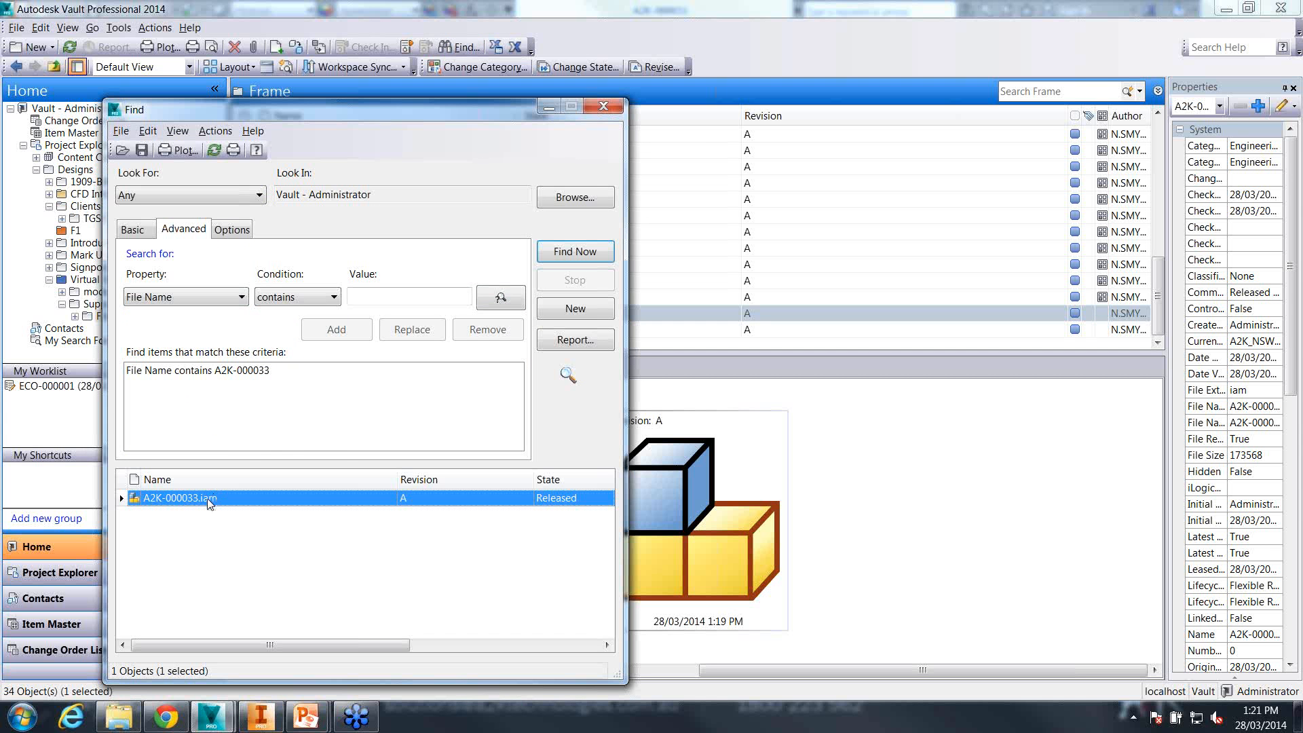
{"action": "right_click", "coordinate": [206, 498]}
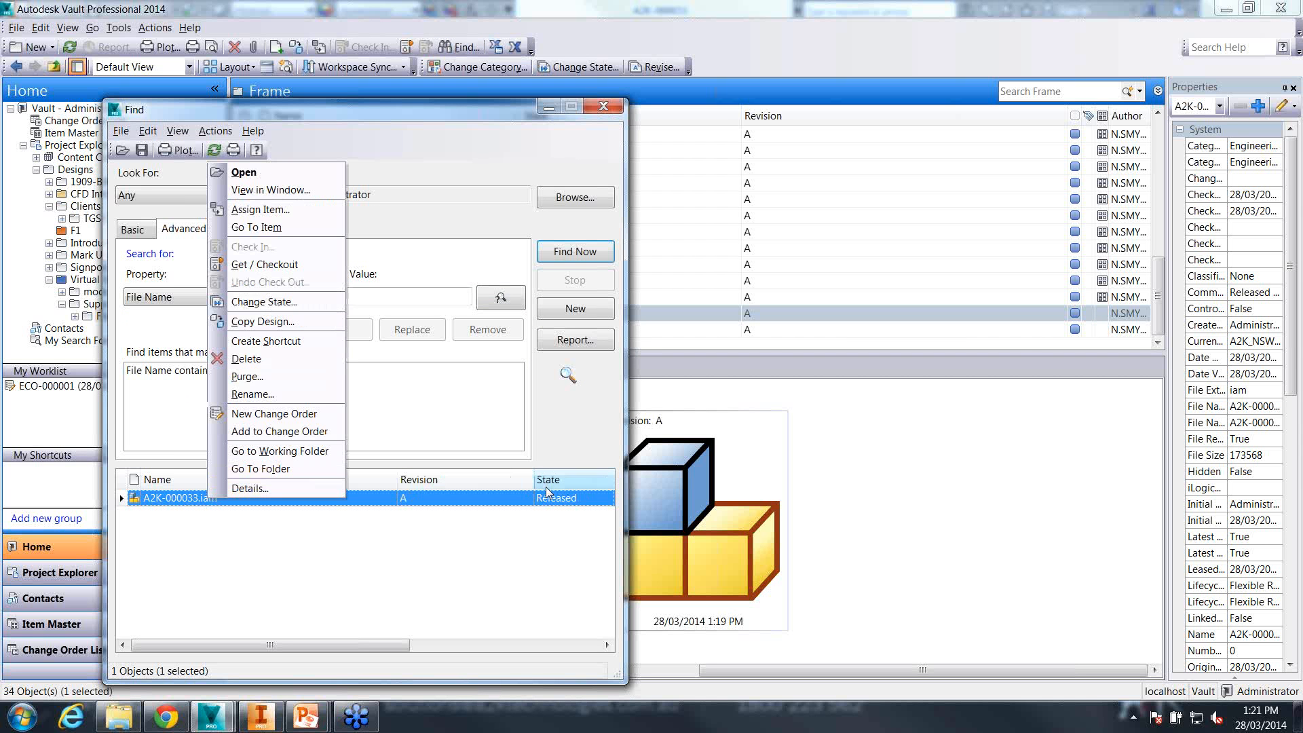
{"action": "left_click", "coordinate": [616, 106]}
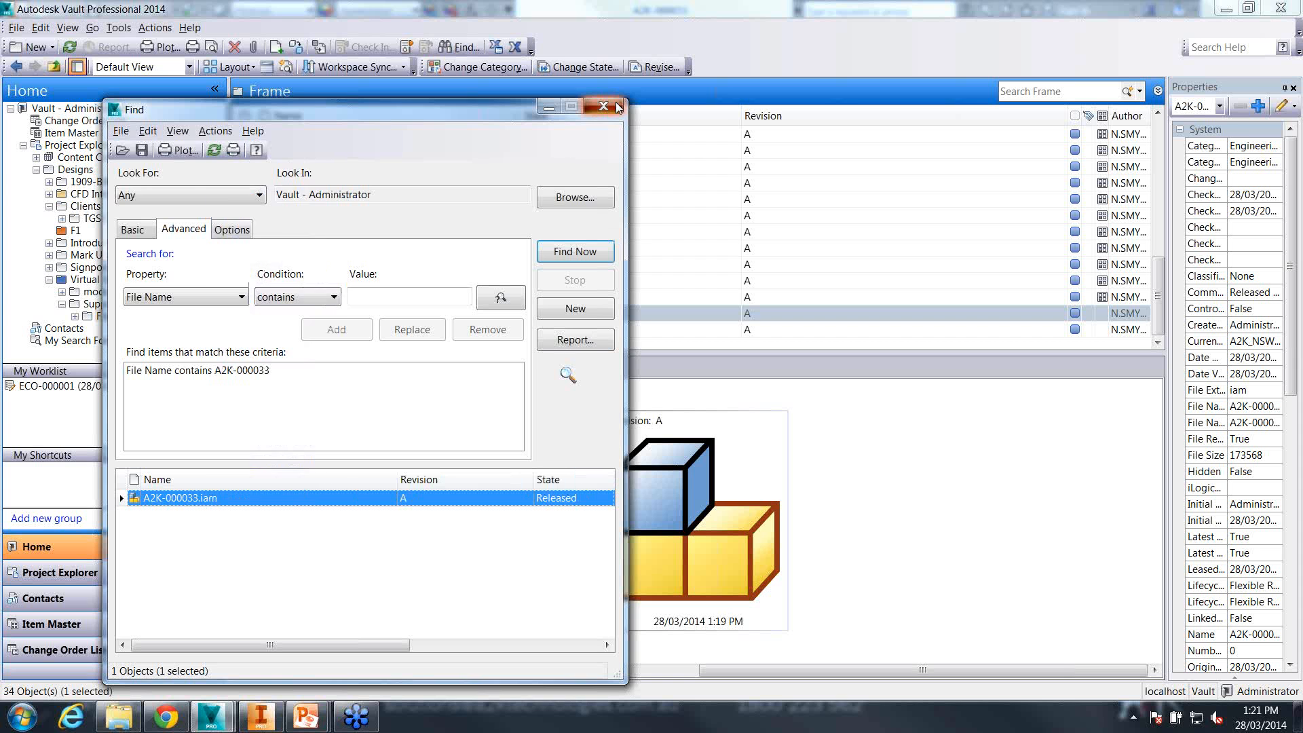
{"action": "left_click", "coordinate": [1099, 300]}
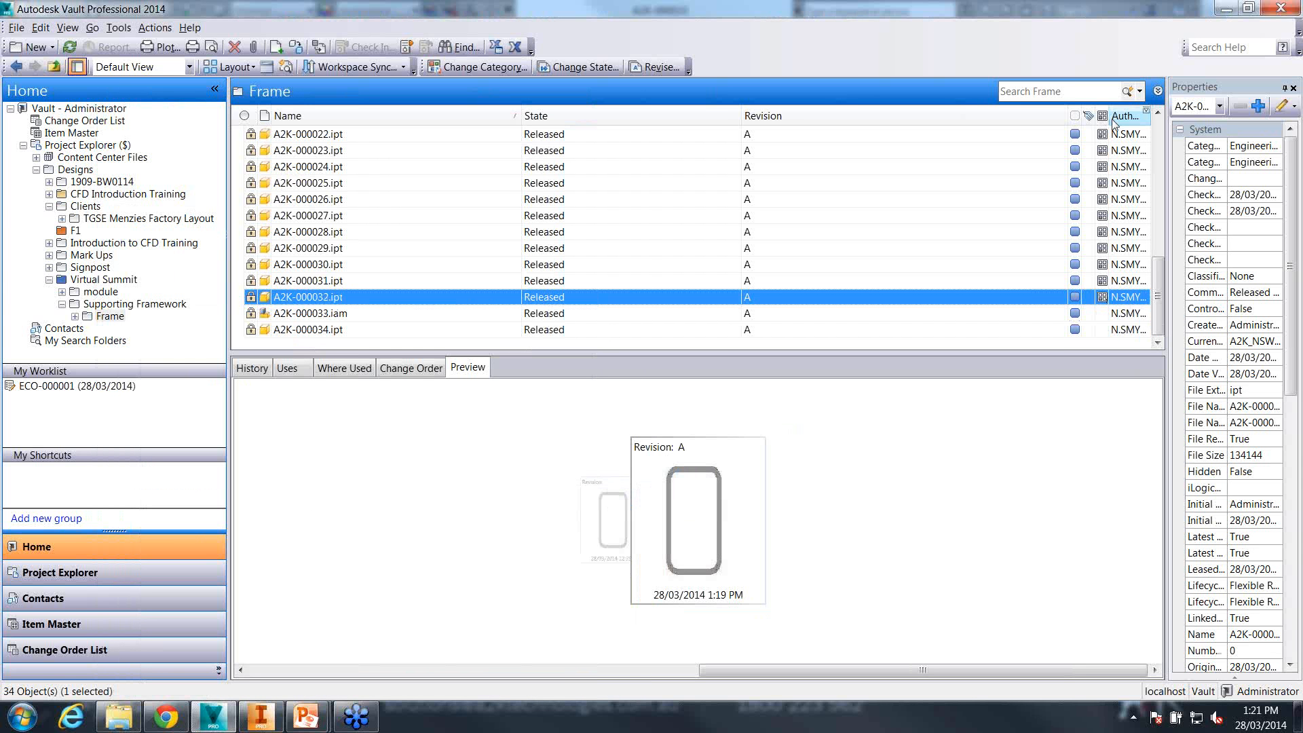
Compare the lifecycle states and revisions of A2K-000033.iam and its neighbouring parts in the Frame folder
{"action": "left_click", "coordinate": [1098, 313]}
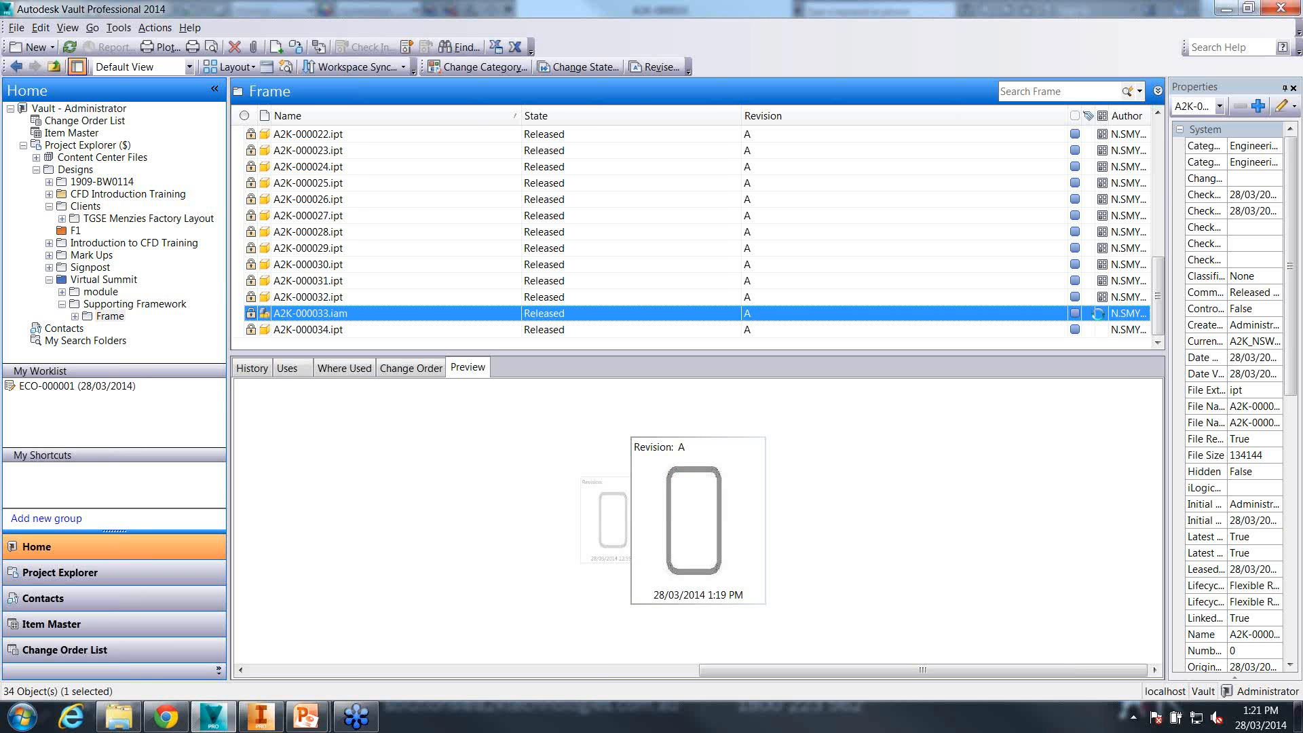
{"action": "left_click", "coordinate": [581, 296]}
{"action": "left_click", "coordinate": [583, 264]}
{"action": "left_click", "coordinate": [584, 298]}
{"action": "left_click", "coordinate": [587, 313]}
{"action": "left_click", "coordinate": [556, 299]}
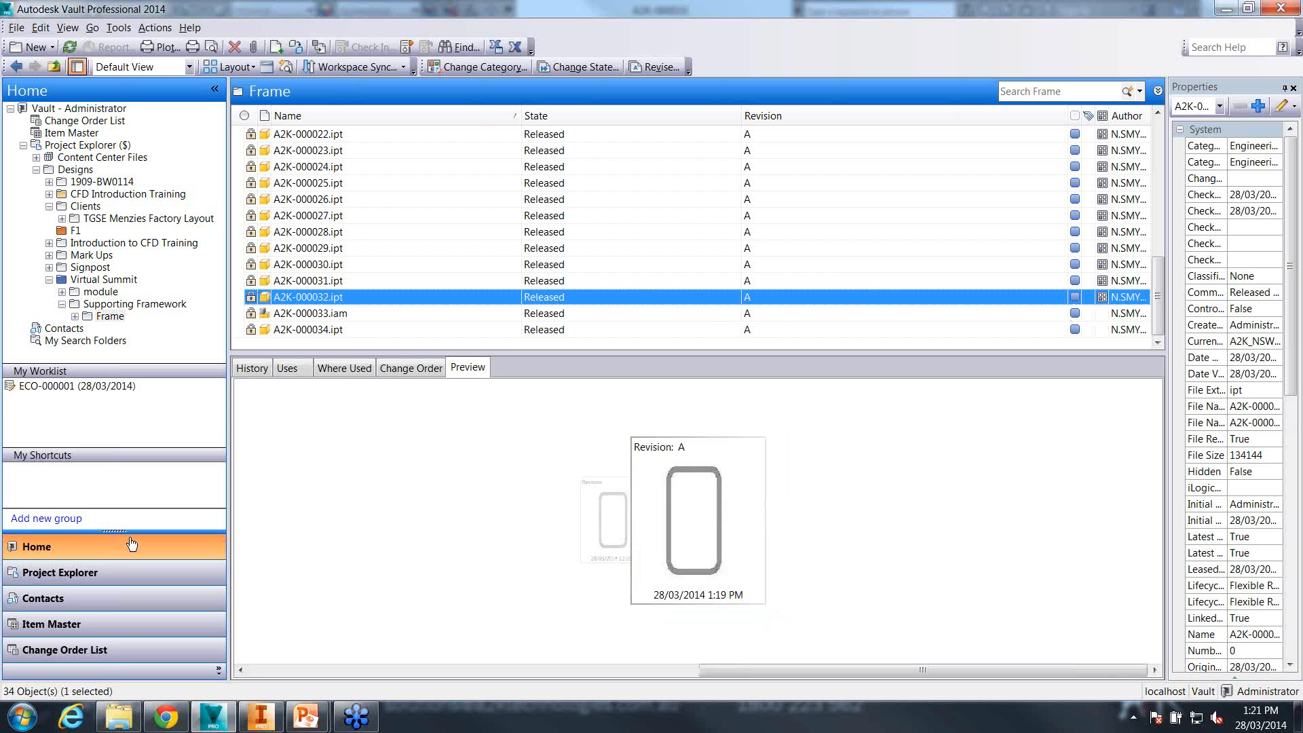
Examine the item states in the Item Master with the list area enlarged, and return to the Home view
{"action": "left_click", "coordinate": [91, 623]}
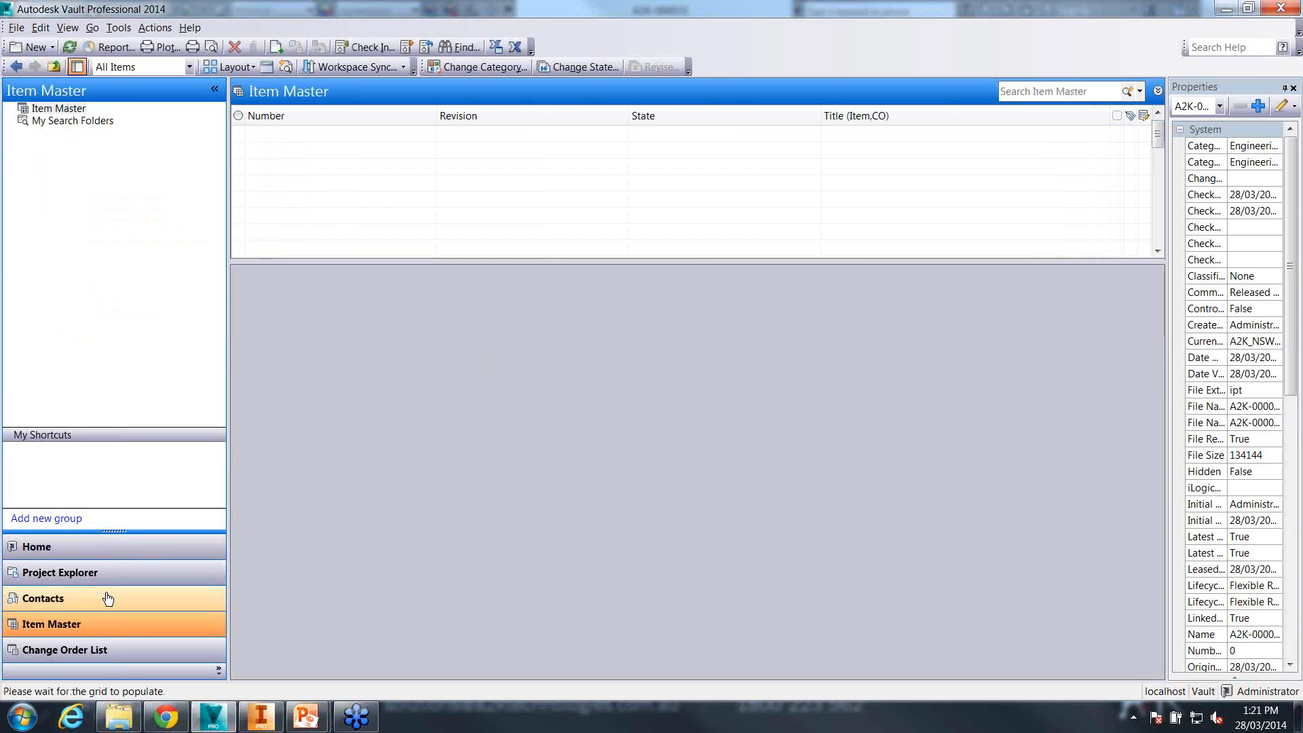
{"action": "left_click_drag", "start_coordinate": [693, 259], "coordinate": [691, 501]}
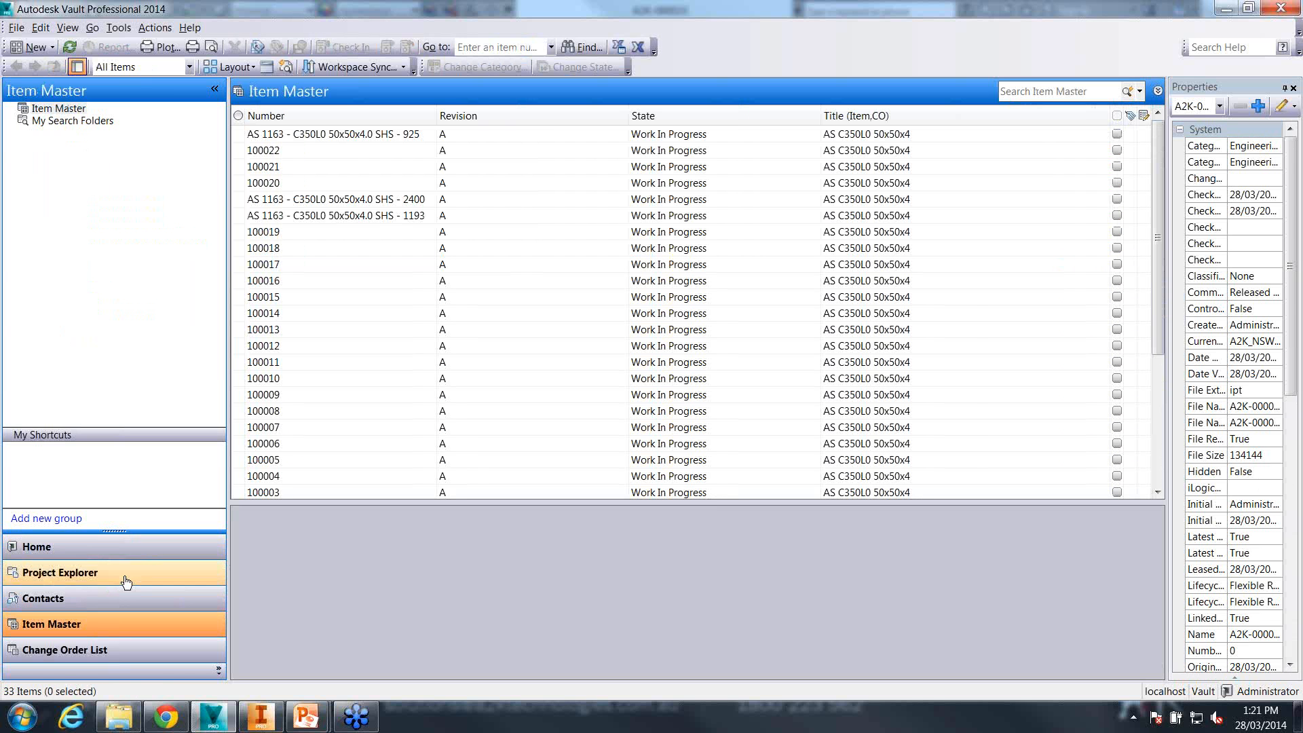
{"action": "left_click", "coordinate": [102, 554]}
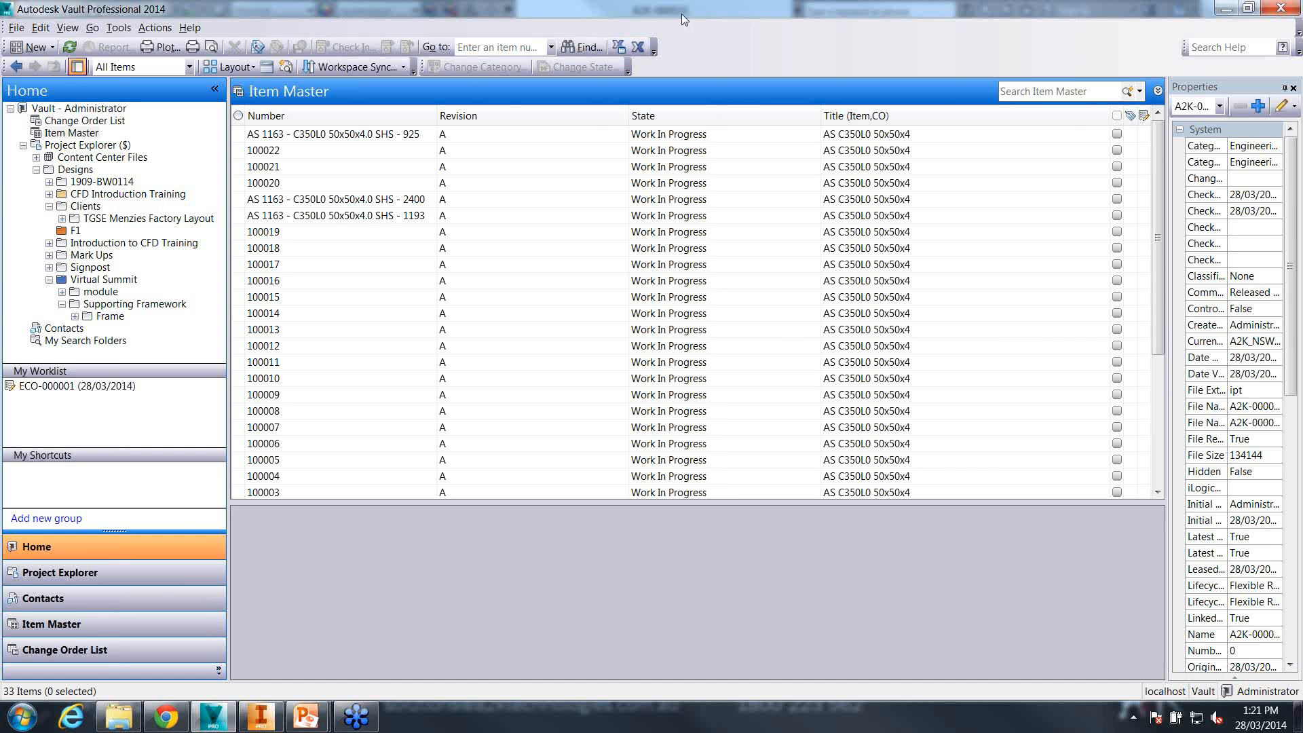
Open the Virtual Summit folder under Designs and check the lifecycle state and preview of A2K-000000.iam
{"action": "left_click", "coordinate": [85, 171]}
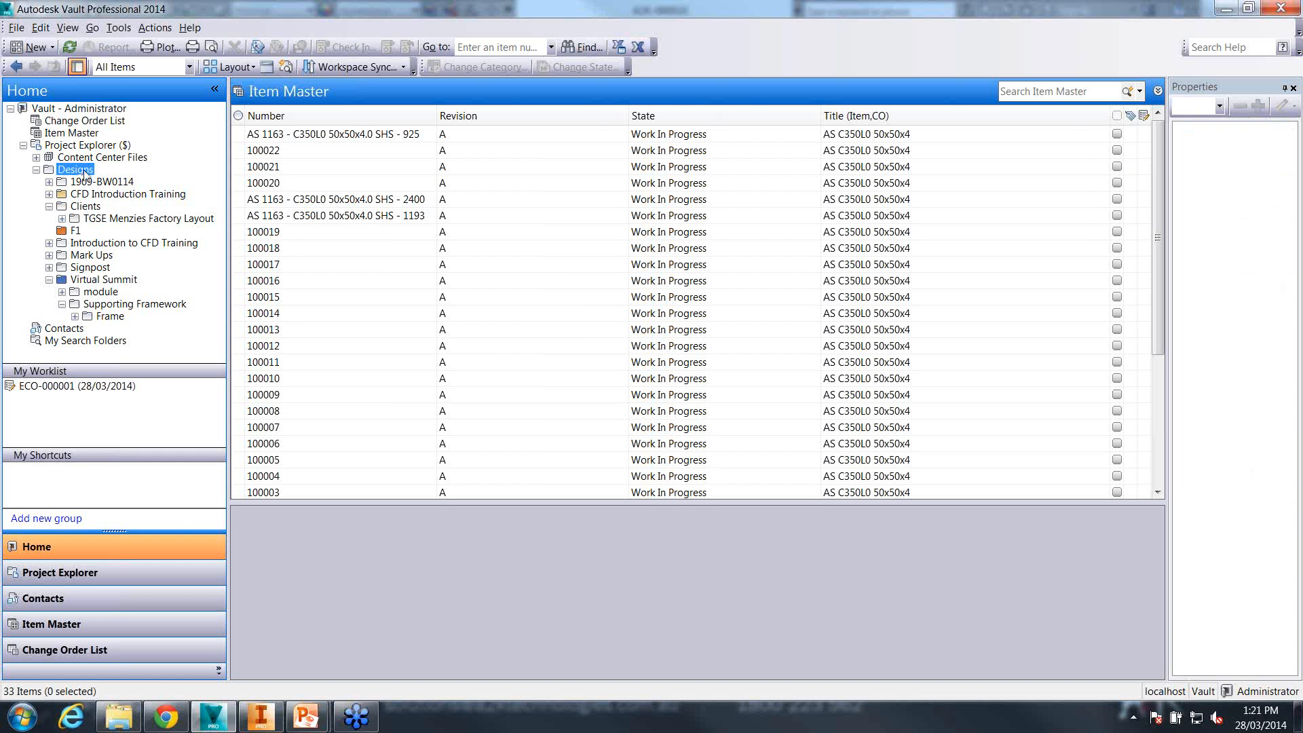
{"action": "double_click", "coordinate": [312, 264]}
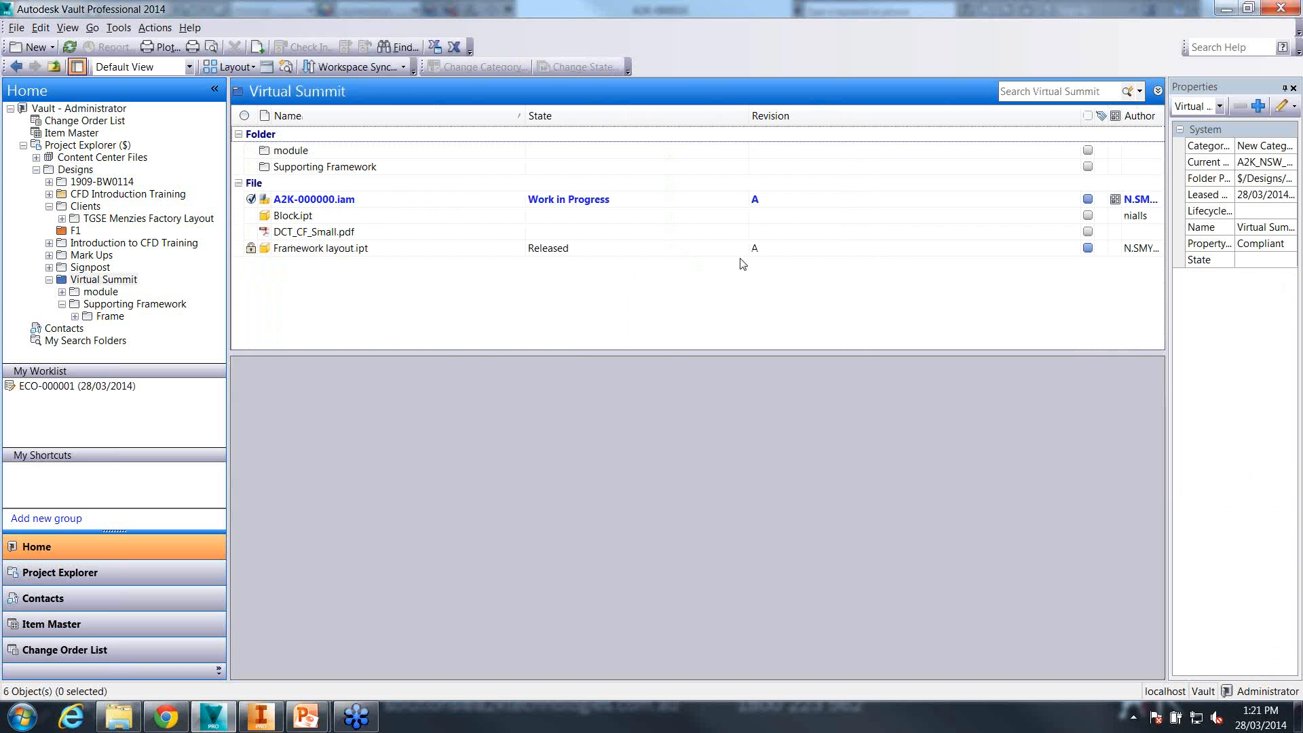
{"action": "left_click", "coordinate": [573, 199]}
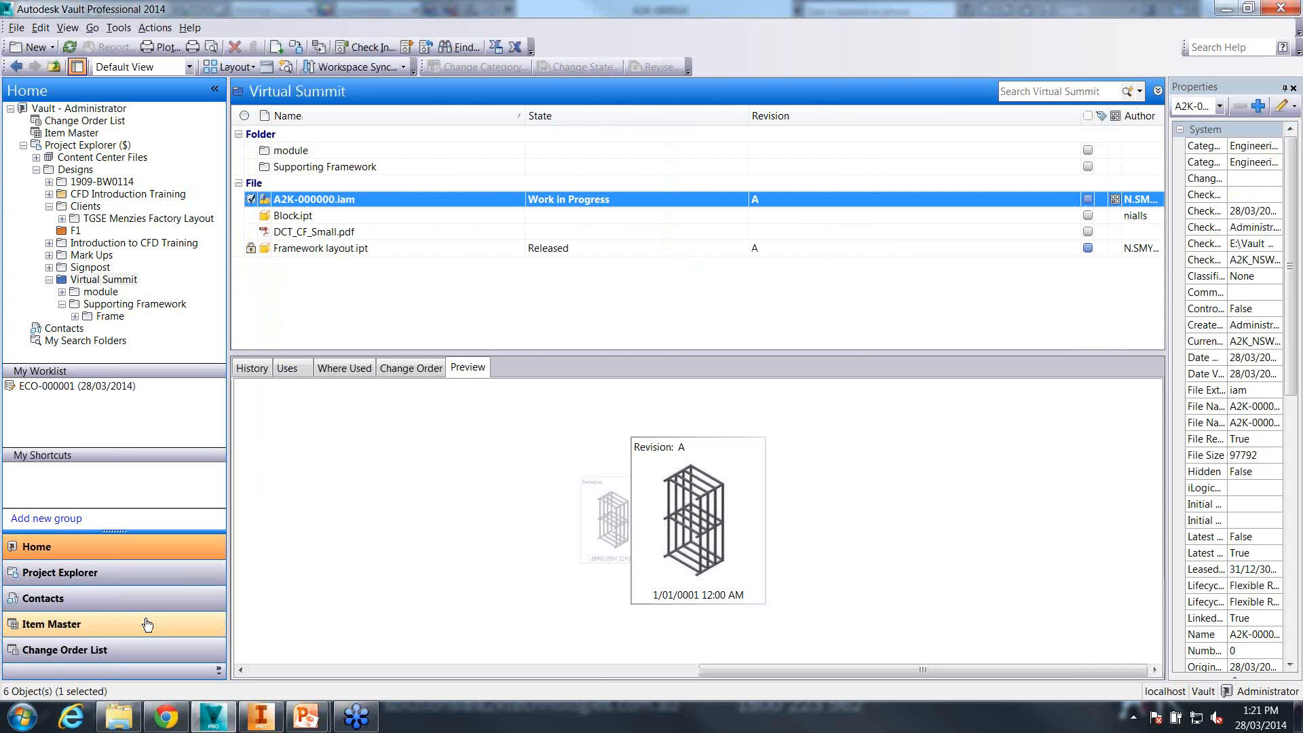
Switch to the running PowerPoint slide show and advance from the Live Questionnaire slide to the Summary slide
{"action": "left_click", "coordinate": [300, 712]}
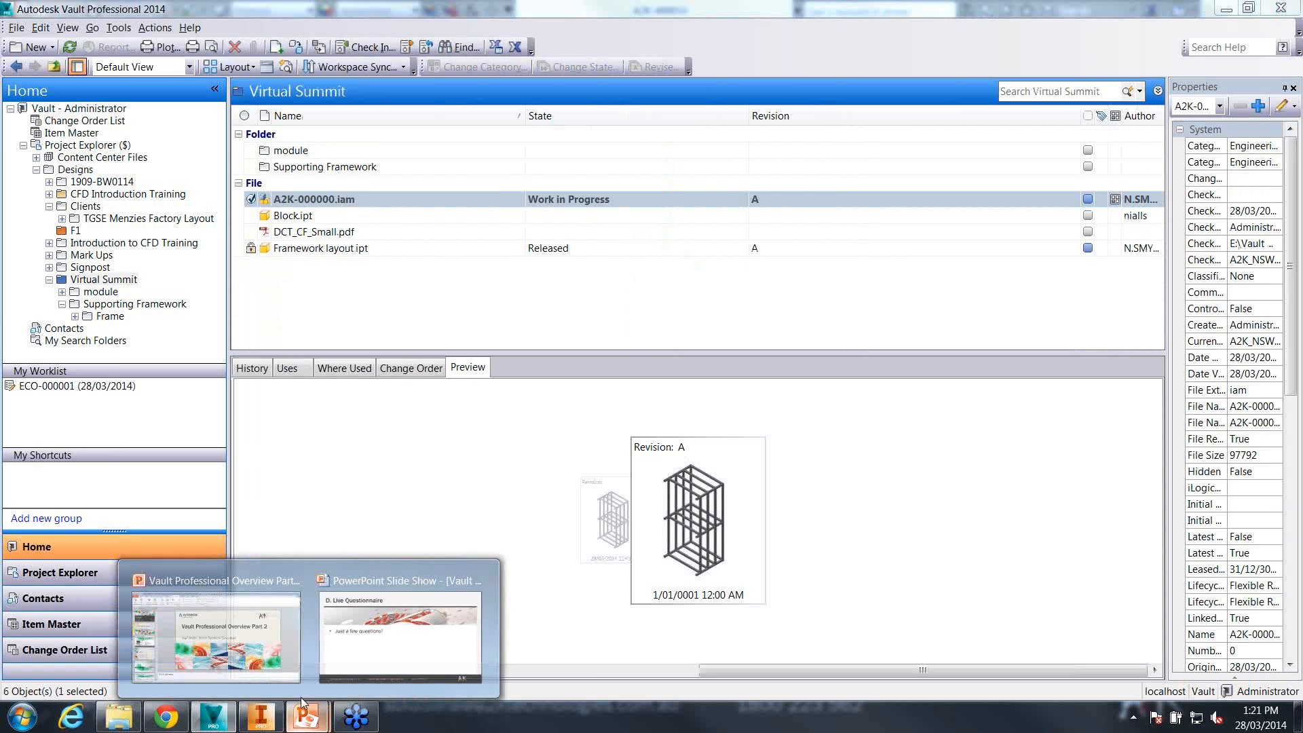
{"action": "left_click", "coordinate": [427, 644]}
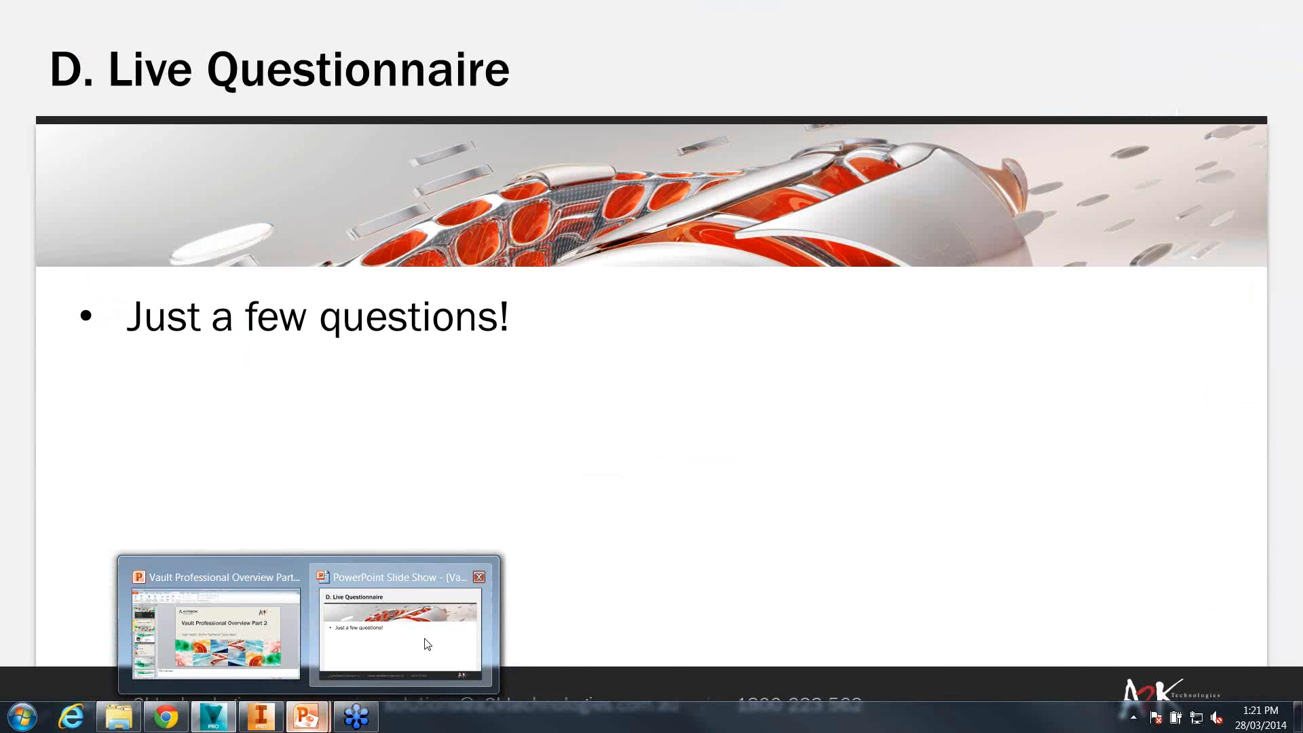
{"action": "left_click", "coordinate": [593, 388]}
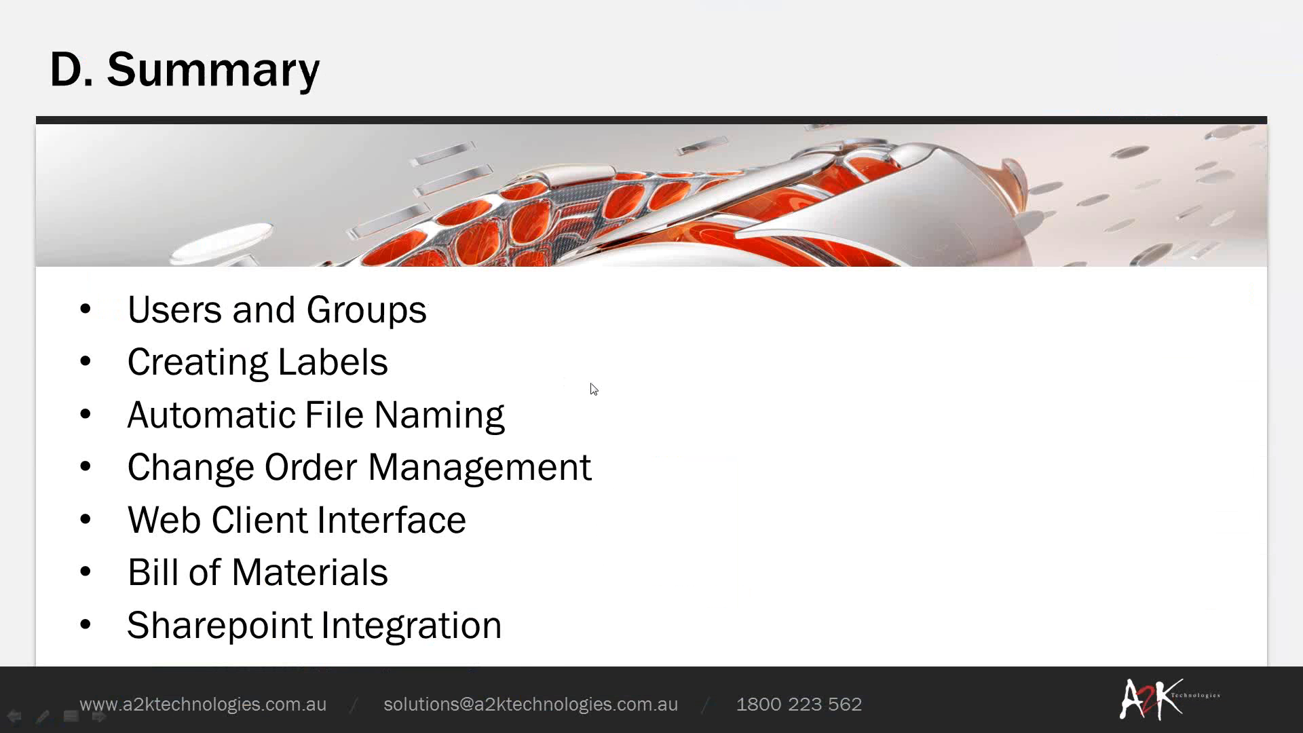